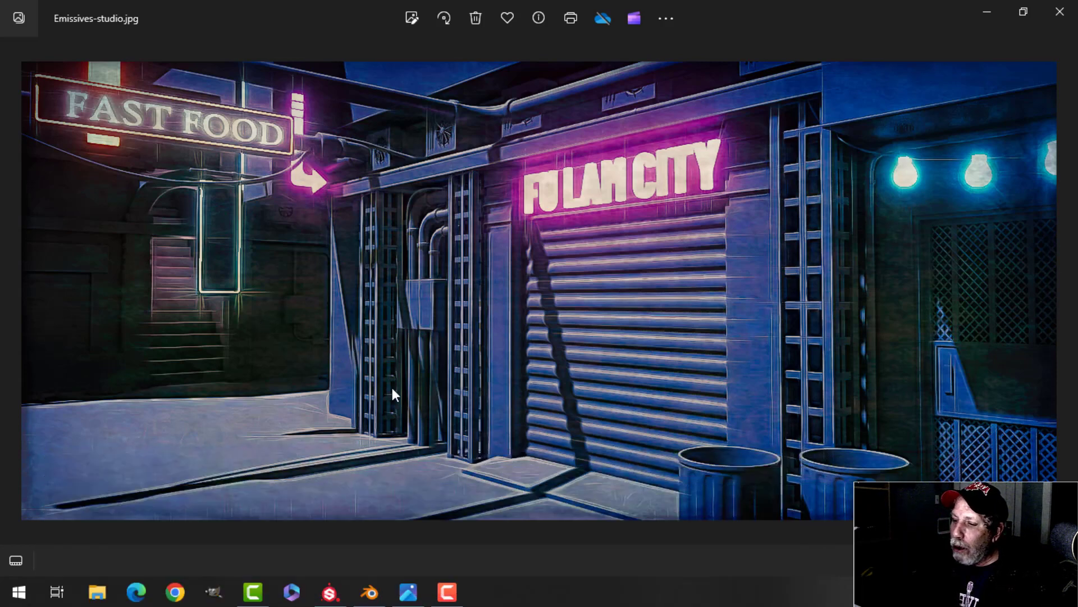
# - Switch to Blender and compare the sign models with the Emissives-studio.jpg reference image
pyautogui.click(369, 591)
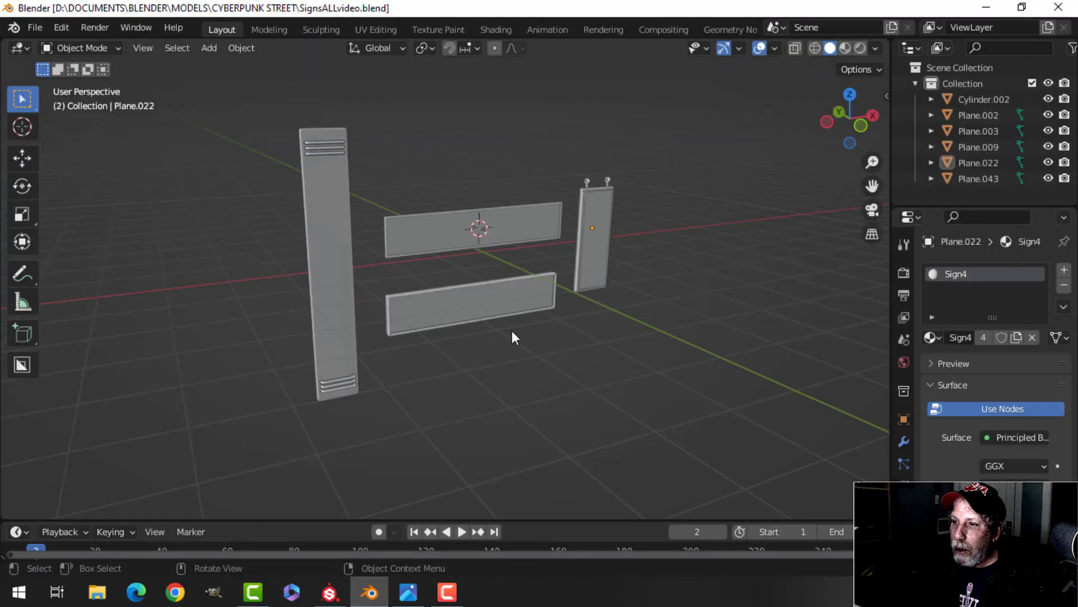
pyautogui.moveTo(520, 366)
pyautogui.mouseDown(button='middle')
pyautogui.moveTo(464, 308)
pyautogui.moveTo(544, 318)
pyautogui.moveTo(539, 337)
pyautogui.moveTo(481, 354)
pyautogui.moveTo(516, 354)
pyautogui.mouseUp(button='middle')
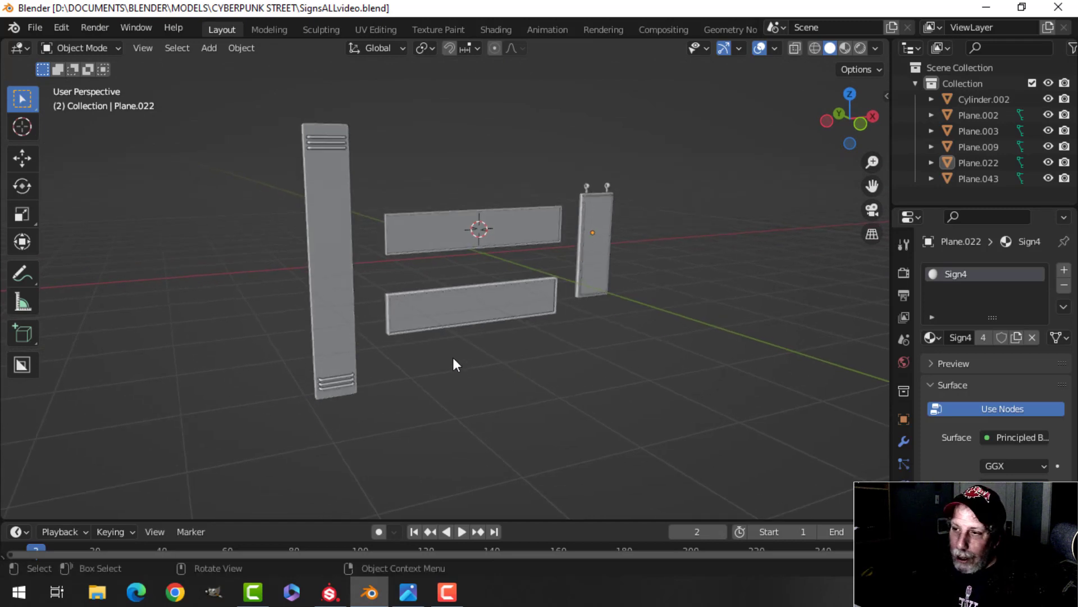
pyautogui.scroll(1, 440, 363)
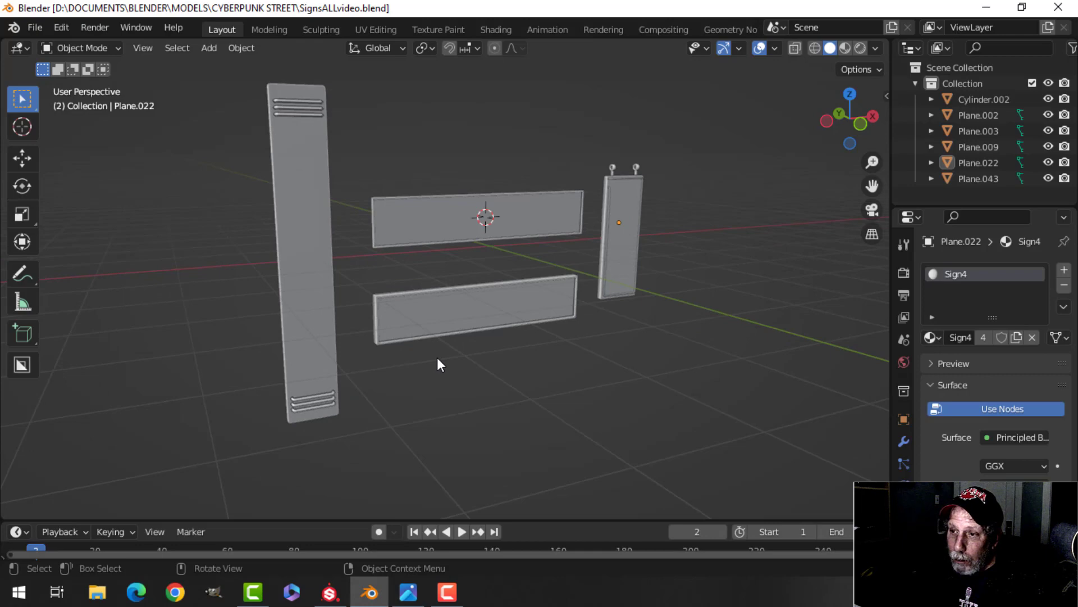
pyautogui.click(409, 590)
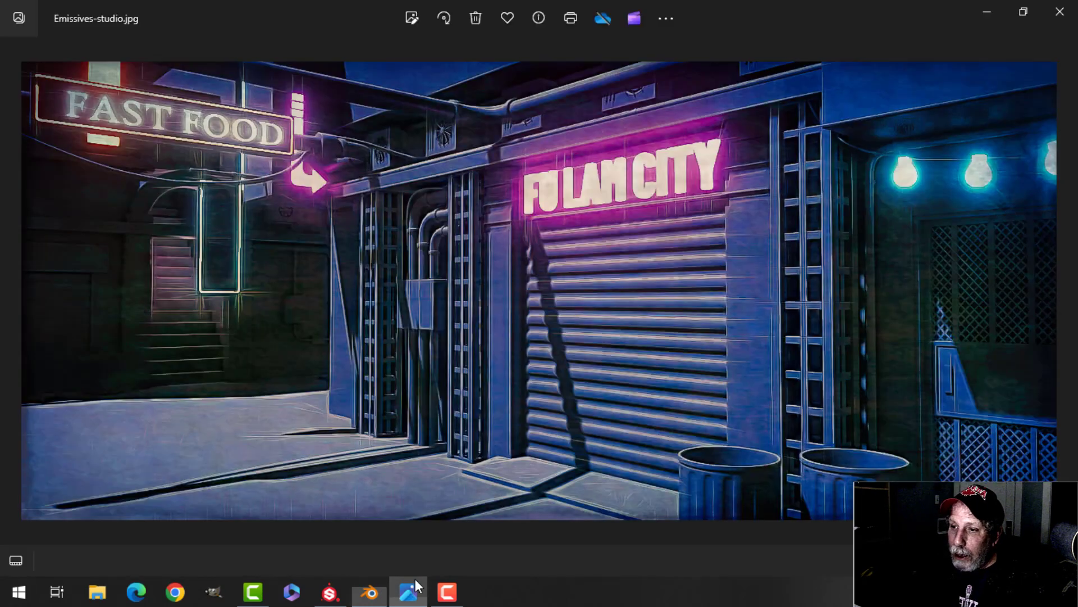
pyautogui.click(369, 592)
pyautogui.moveTo(389, 337); pyautogui.dragTo(361, 257, button='middle')
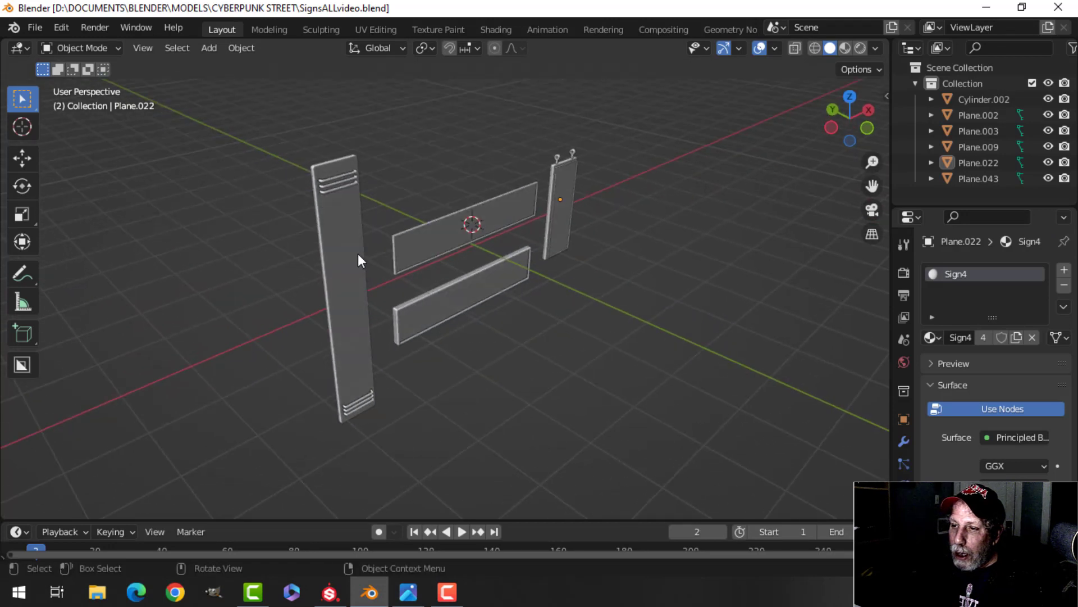
# - Check which material is assigned to each of the tall, horizontal and hanging signs
pyautogui.scroll(3, 361, 258)
pyautogui.click(292, 197)
pyautogui.moveTo(551, 289); pyautogui.dragTo(562, 284, button='middle')
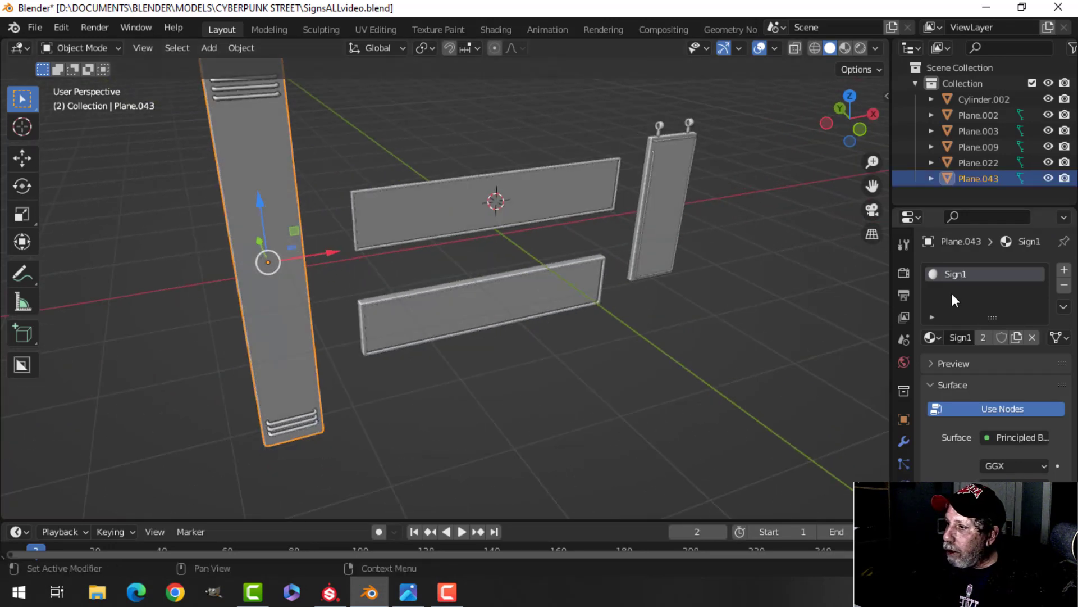
pyautogui.click(520, 209)
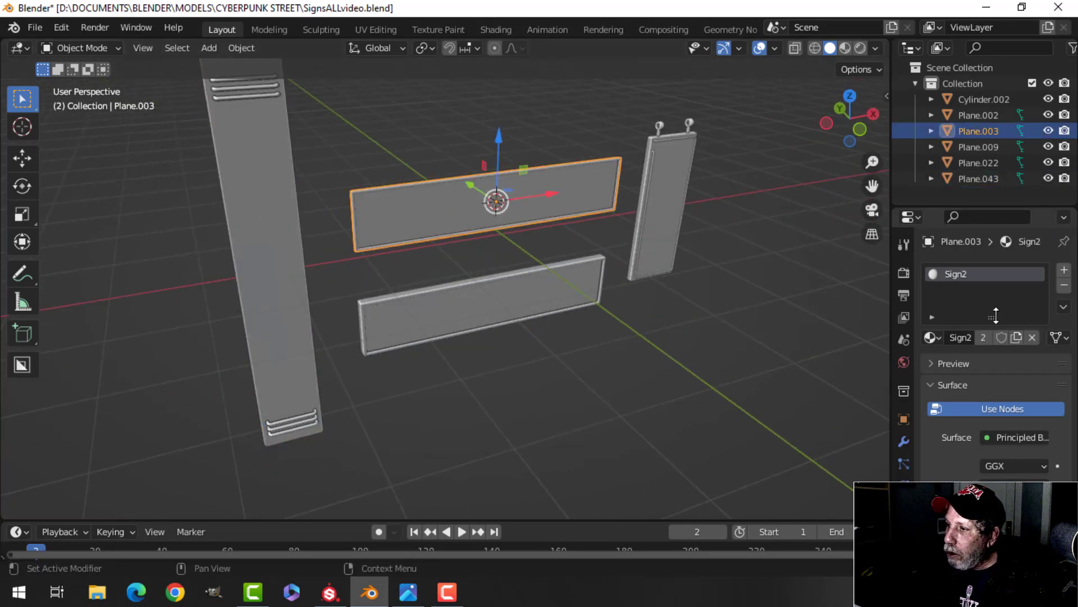
pyautogui.click(550, 294)
pyautogui.click(672, 129)
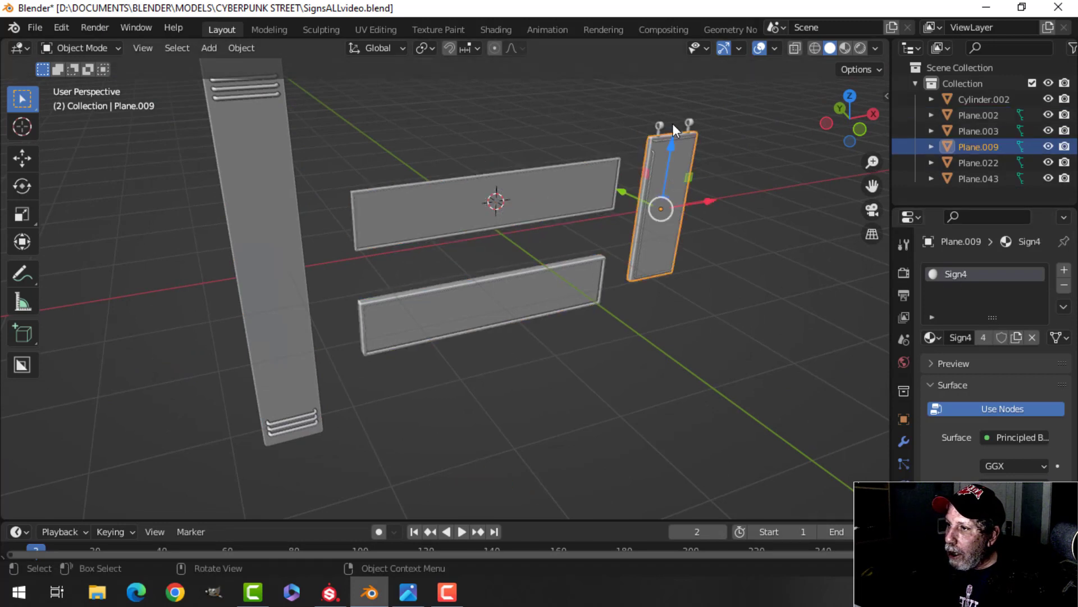
pyautogui.click(718, 227)
# - Examine the marked seams on the tall vertical sign and its side bracket in Edit Mode
pyautogui.moveTo(718, 227); pyautogui.dragTo(328, 187, button='middle')
pyautogui.click(329, 187)
pyautogui.press('Tab')
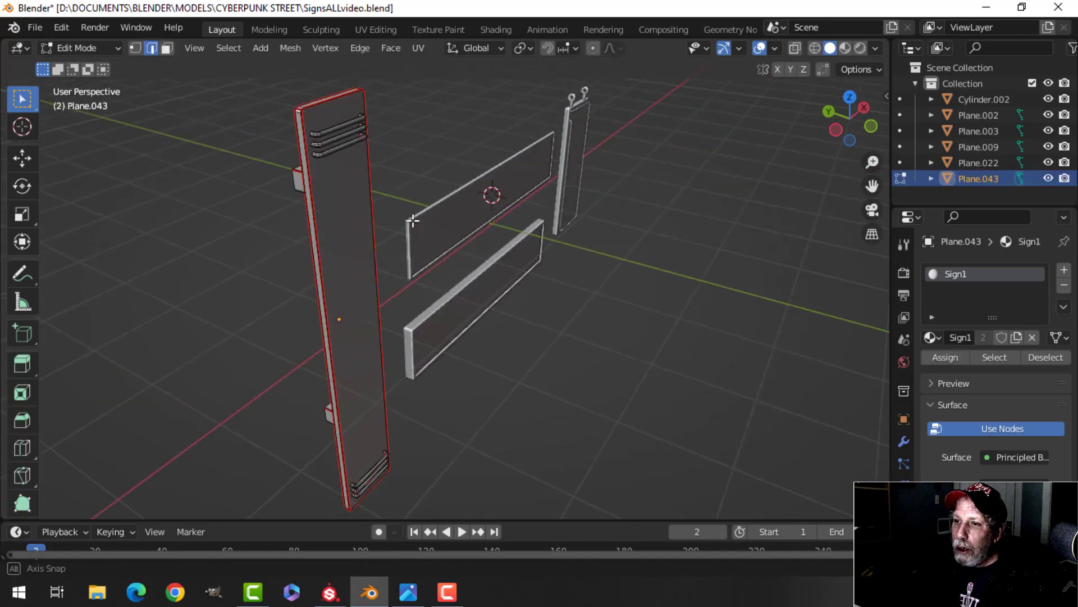
pyautogui.moveTo(451, 206); pyautogui.dragTo(469, 293, button='middle')
pyautogui.scroll(3, 397, 262)
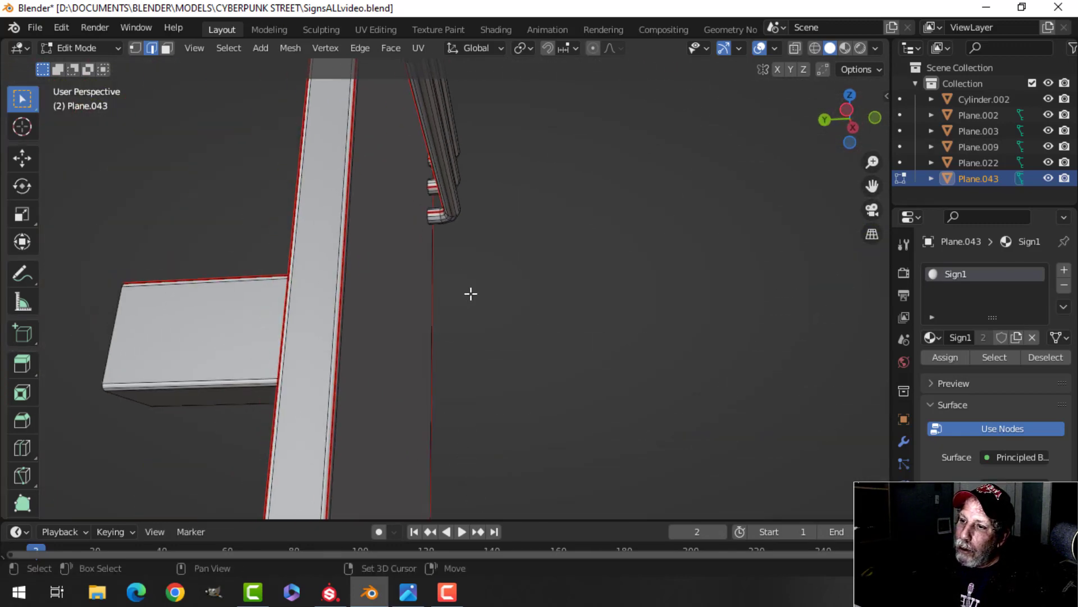
pyautogui.moveTo(510, 234); pyautogui.dragTo(423, 244, button='middle')
pyautogui.press('Tab')
# - Check the horizontal sign's mesh in Edit Mode, then return to Object Mode with nothing selected
pyautogui.click(537, 342)
pyautogui.press('Tab')
pyautogui.press('Tab')
pyautogui.click(568, 307)
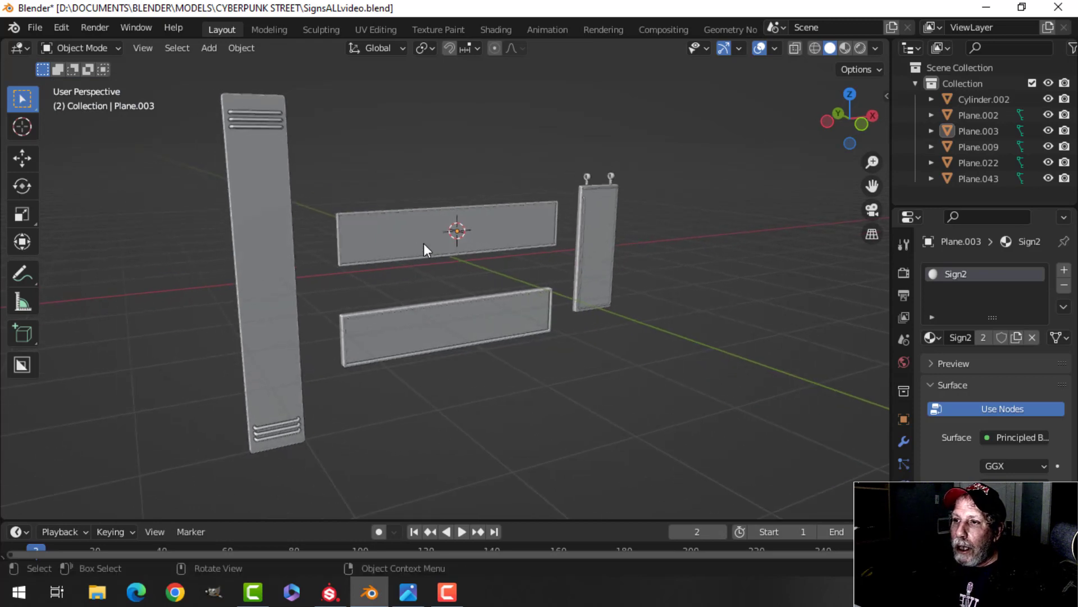
# - Review the UV layouts of the upper horizontal sign and the tall vertical sign in the UV Editing workspace
pyautogui.click(376, 29)
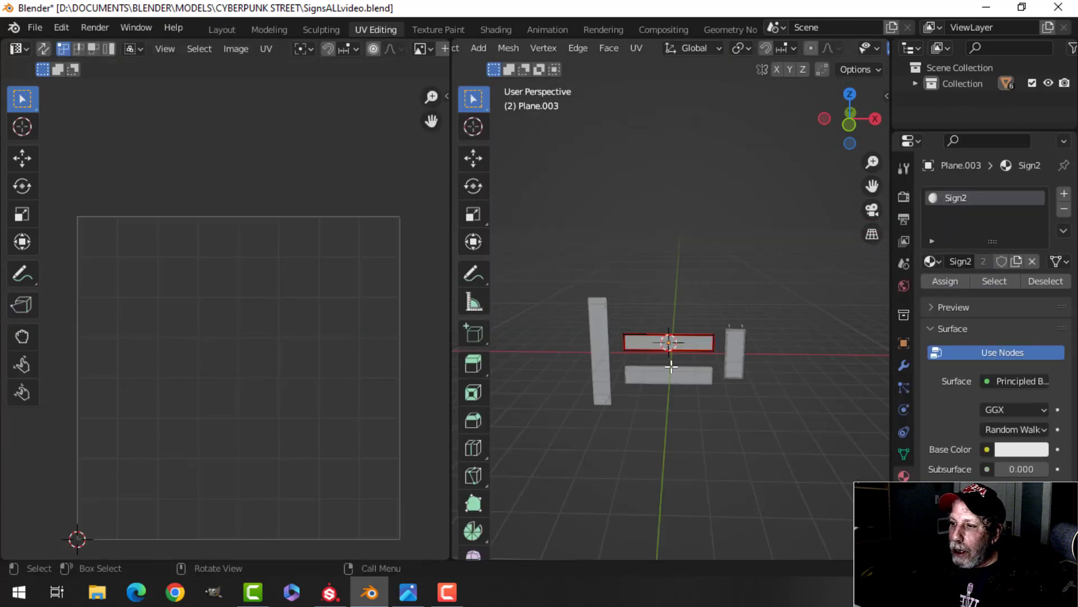
pyautogui.press('a')
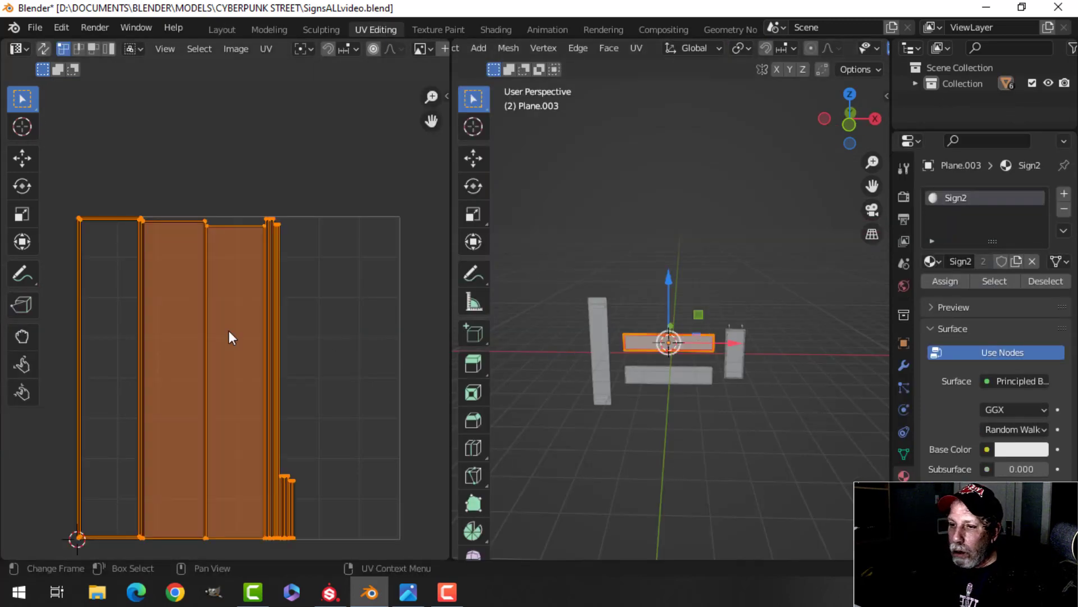
pyautogui.press('Tab')
pyautogui.click(598, 326)
pyautogui.press('Tab')
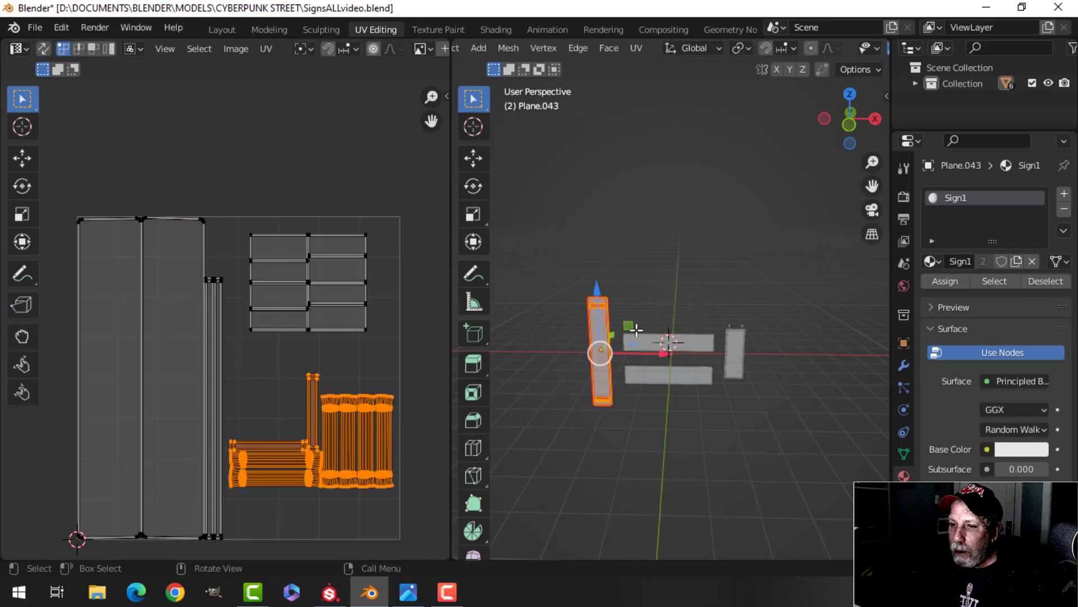
pyautogui.press('Tab')
pyautogui.hotkey('alt', 'a')
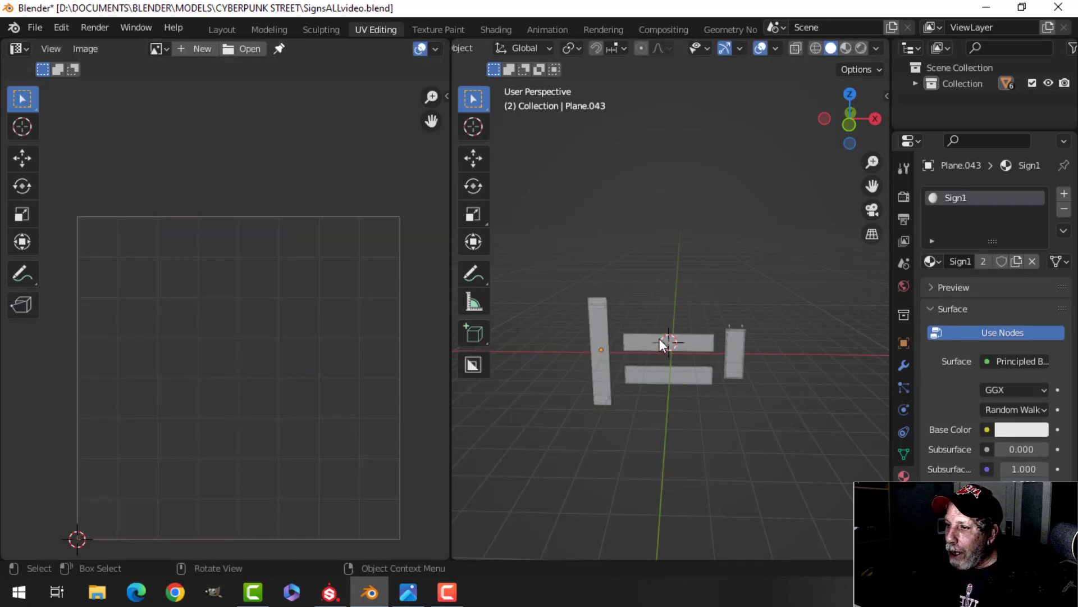
# - Return to the Layout workspace and save SignsALLvideo.blend
pyautogui.scroll(-1, 659, 338)
pyautogui.click(222, 30)
pyautogui.moveTo(567, 244); pyautogui.dragTo(497, 276, button='middle')
pyautogui.hotkey('ctrl', 's')
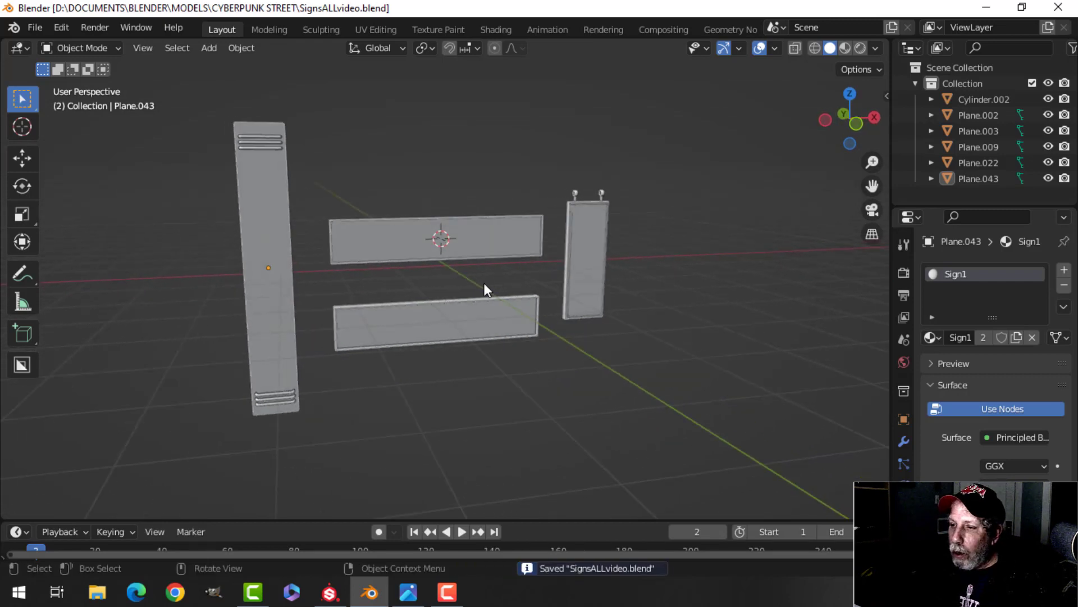
# - Switch to Substance Painter and identify the Sign1 to Sign4 texture sets by hiding and reshowing each one
pyautogui.hotkey('alt', 'Tab')
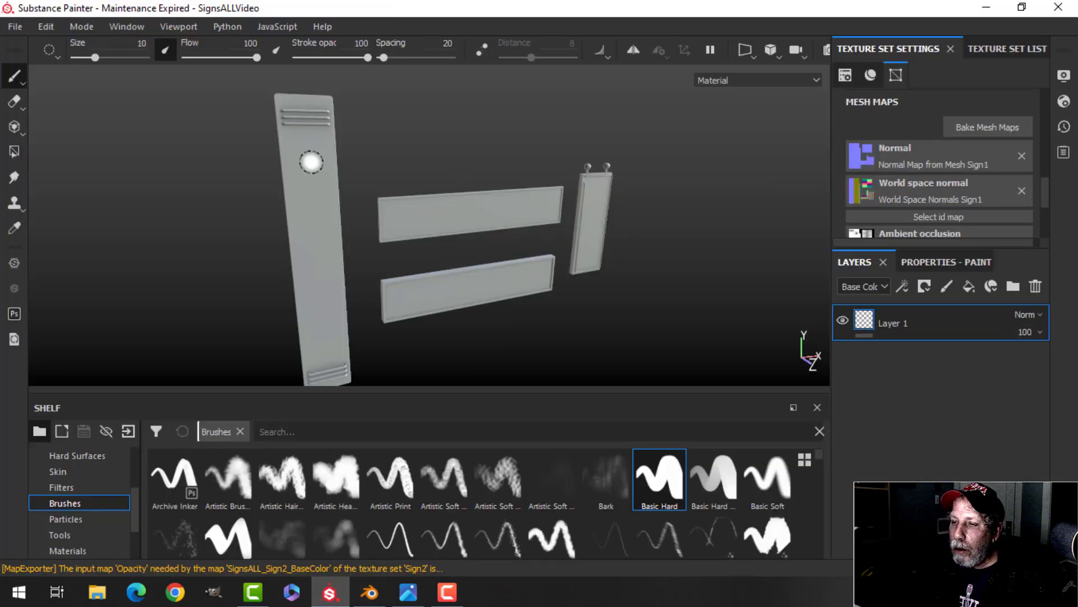
pyautogui.moveTo(497, 180)
pyautogui.keyDown('alt'); pyautogui.mouseDown()
pyautogui.moveTo(468, 177)
pyautogui.moveTo(455, 152)
pyautogui.moveTo(676, 183)
pyautogui.moveTo(487, 188)
pyautogui.mouseUp(); pyautogui.keyUp('alt')
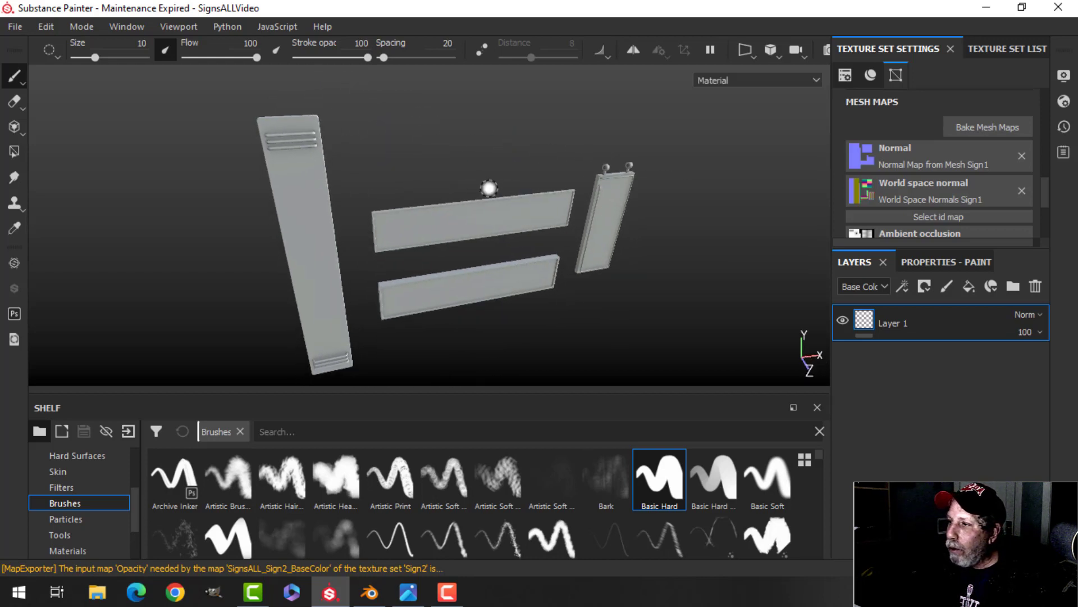
pyautogui.click(988, 49)
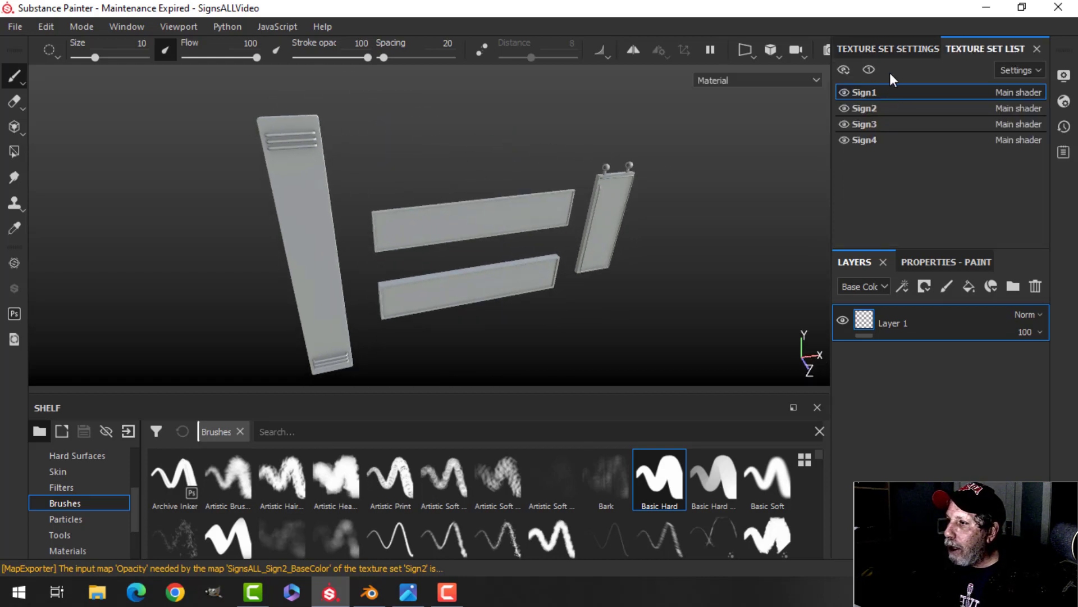
pyautogui.click(844, 92)
pyautogui.click(843, 92)
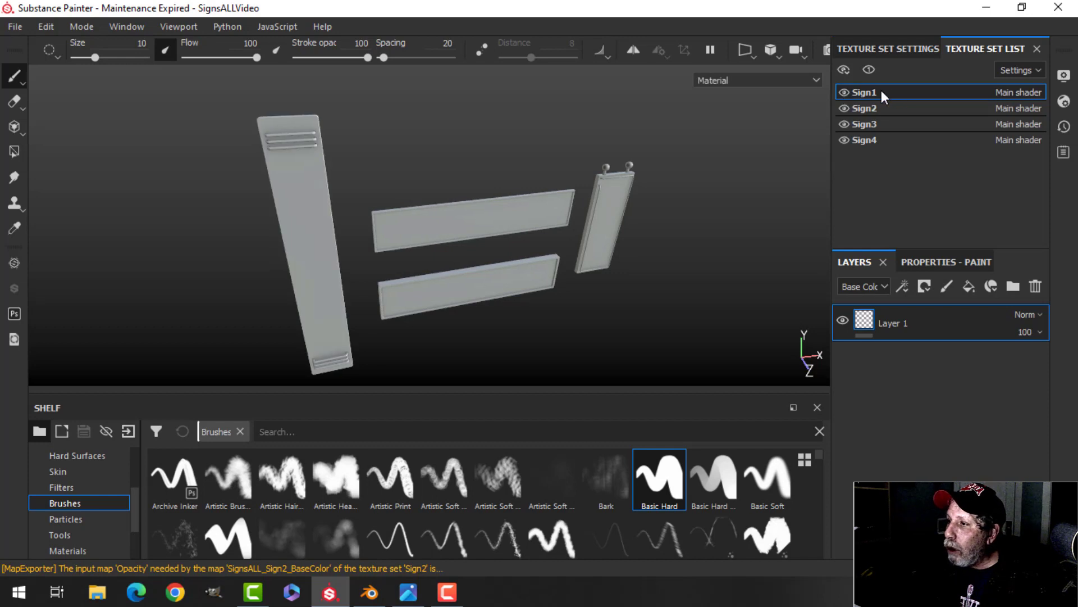
pyautogui.click(847, 108)
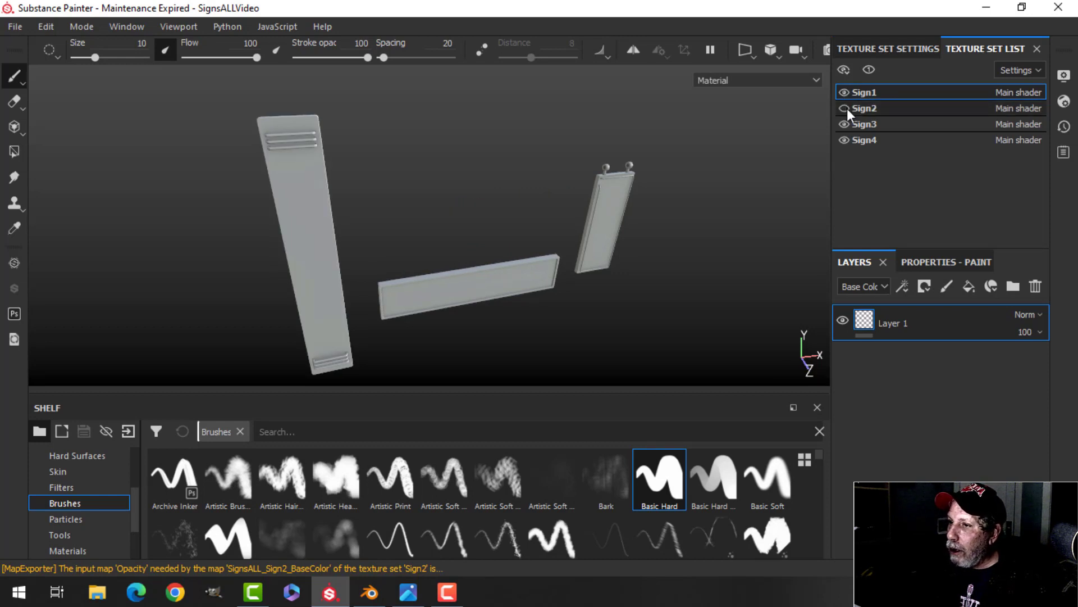
pyautogui.click(847, 109)
pyautogui.click(843, 124)
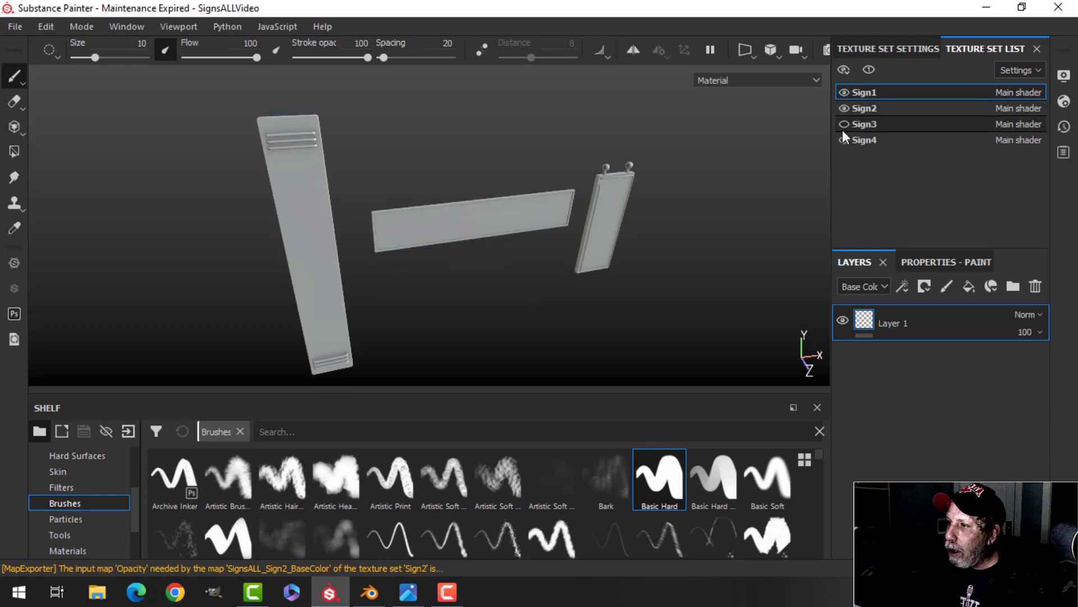
pyautogui.click(844, 124)
pyautogui.click(845, 138)
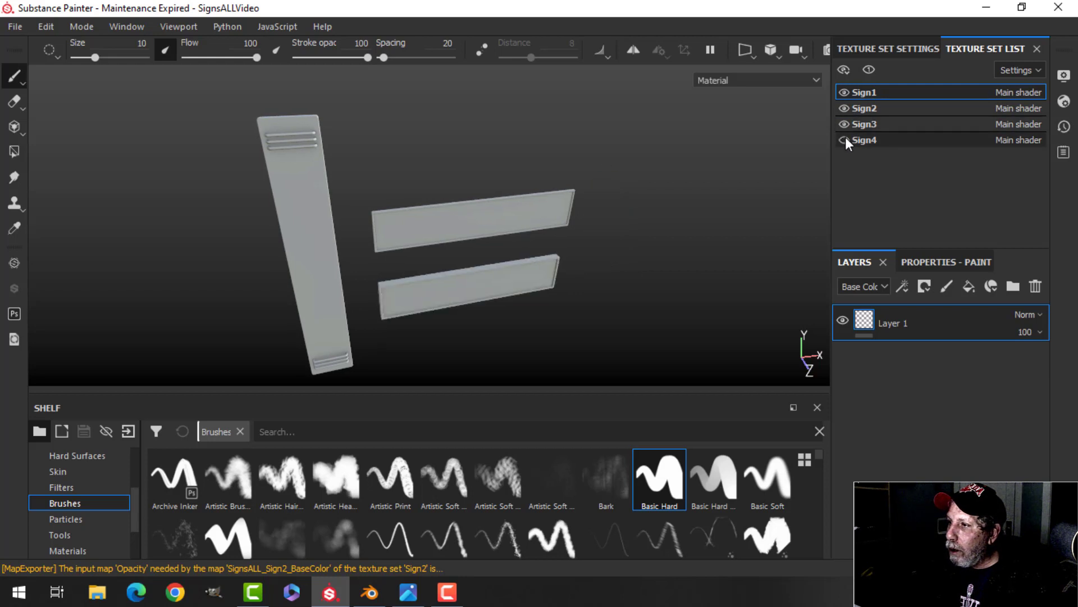
pyautogui.click(844, 138)
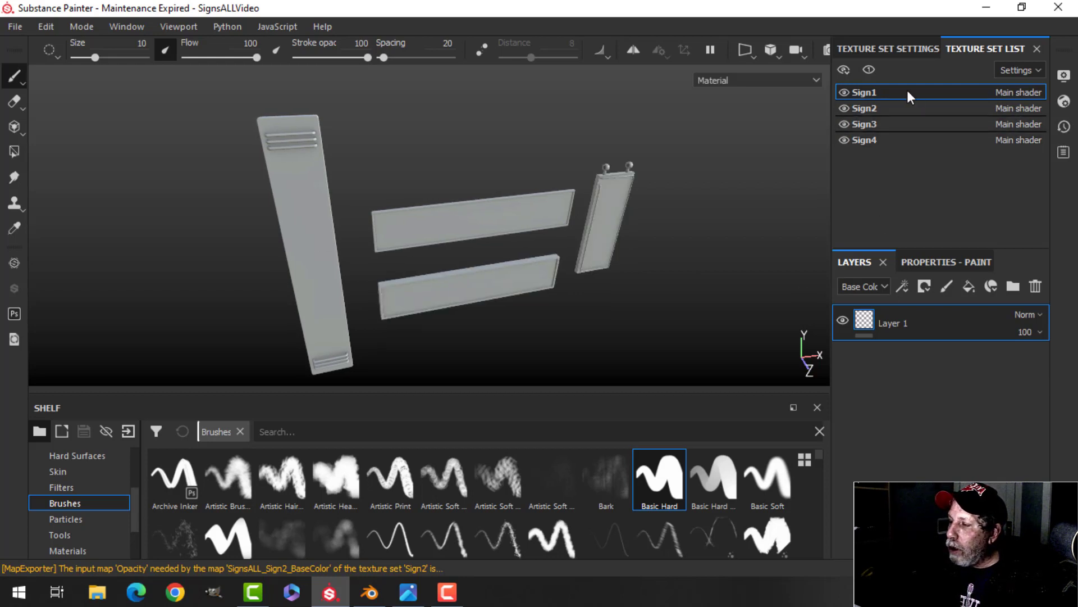
# - Delete Layer 1 from the Sign1 texture set and add a fill layer in its place
pyautogui.keyDown('alt'); pyautogui.moveTo(428, 283); pyautogui.dragTo(428, 267, button='middle'); pyautogui.keyUp('alt')
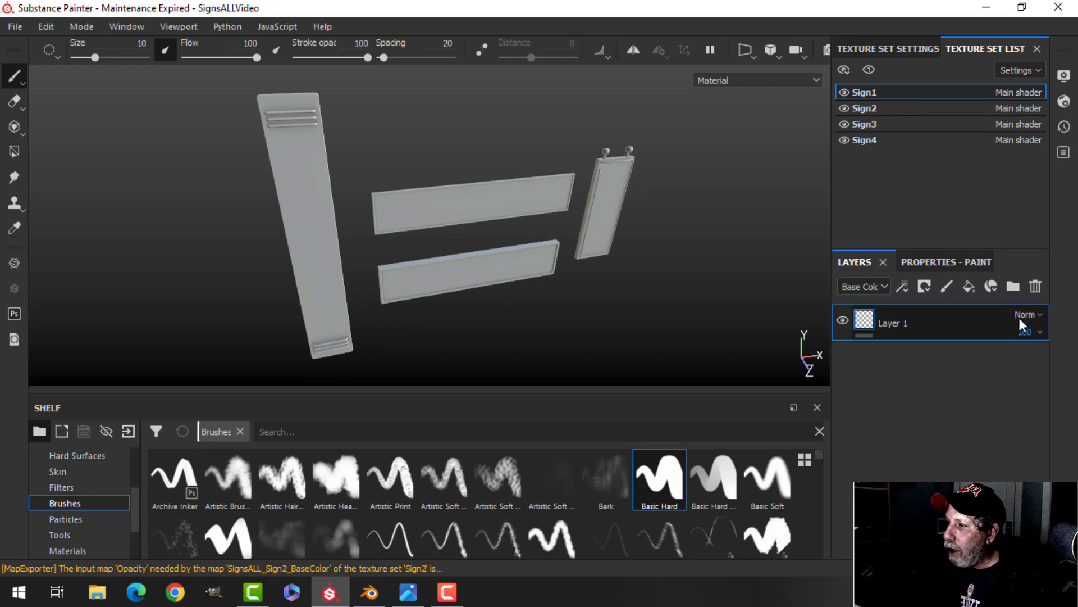
pyautogui.click(1035, 286)
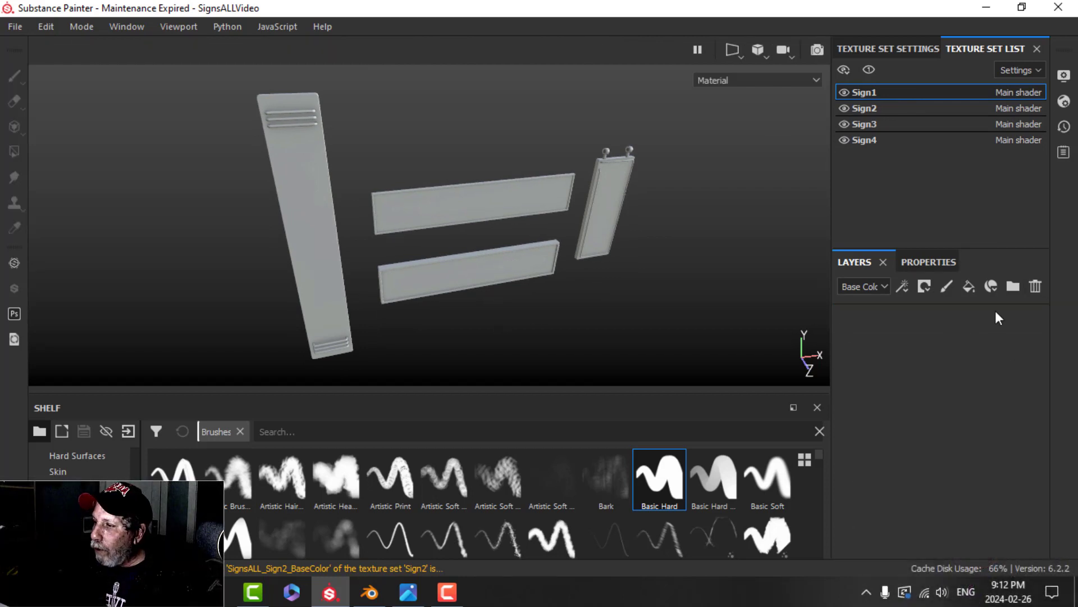
pyautogui.click(968, 286)
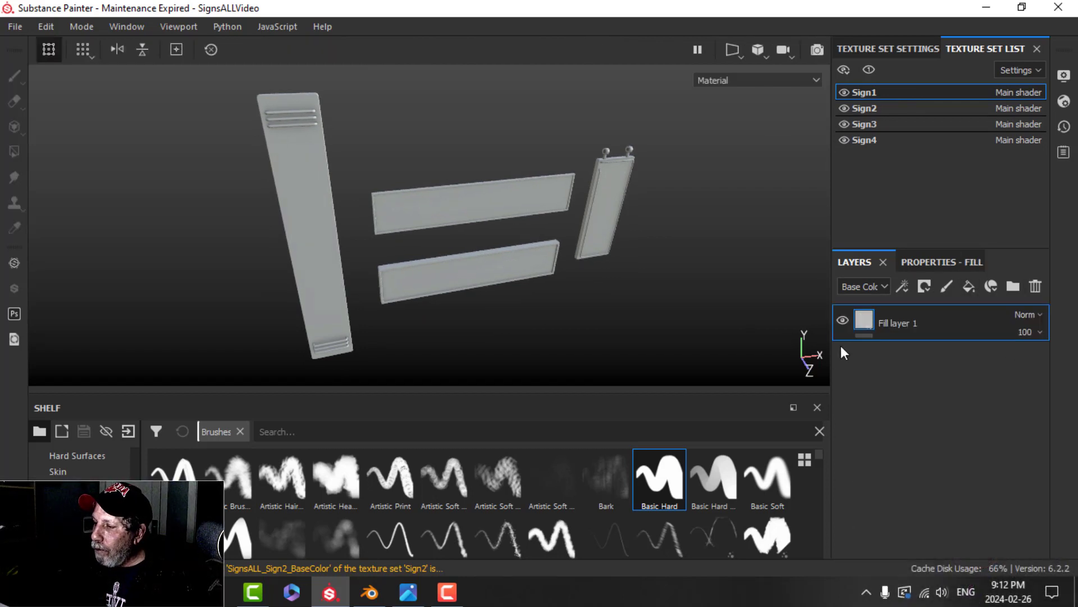
# - Set the Sign1 fill layer's base color to a darker gray with RGB values of 0.160
pyautogui.click(914, 262)
pyautogui.scroll(-2, 898, 458)
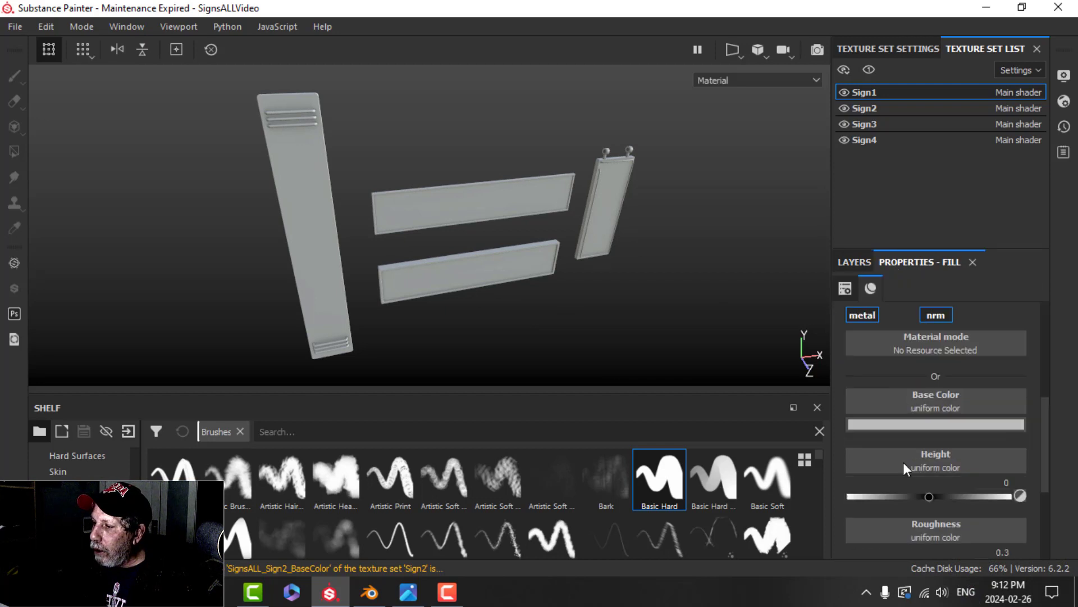
pyautogui.click(924, 425)
pyautogui.moveTo(863, 330); pyautogui.dragTo(856, 326)
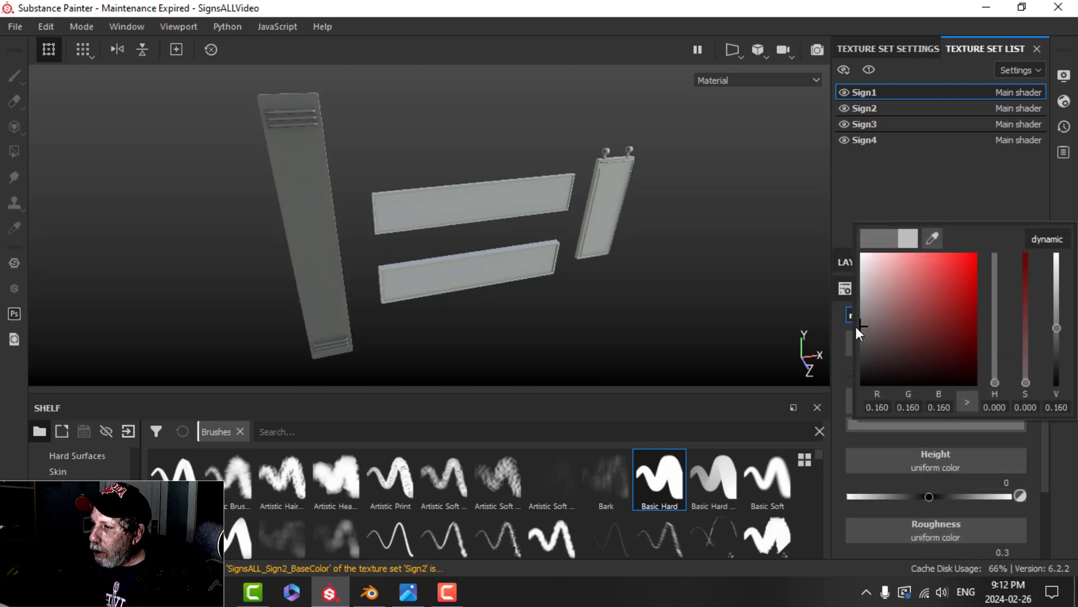
pyautogui.click(1060, 180)
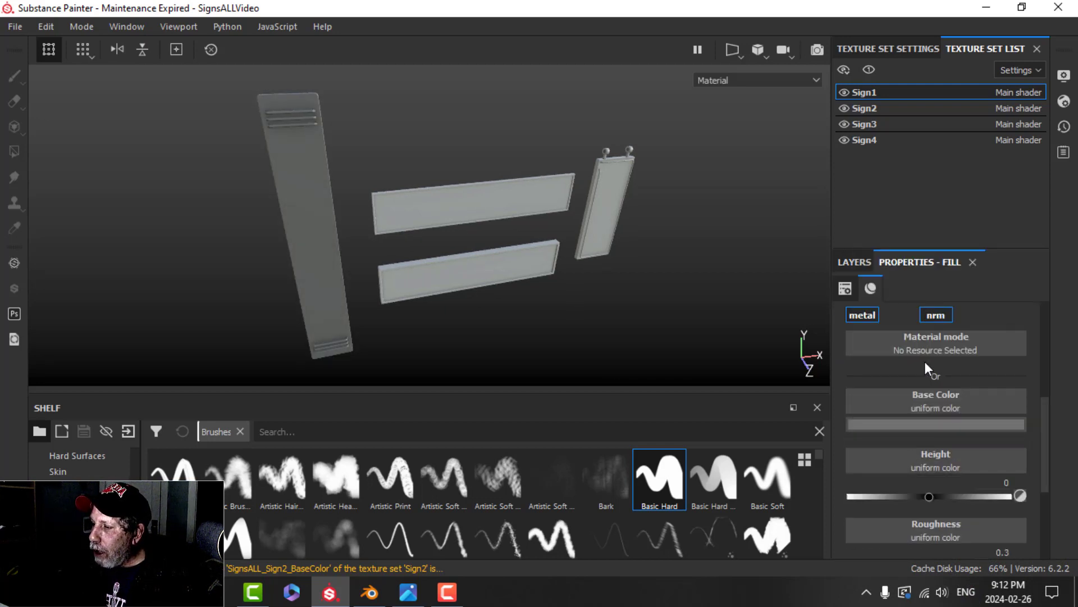
# - Set the Sign1 fill layer's metallic to 1 and its roughness to 0.43, and check the surface under rotated light or view
pyautogui.scroll(2, 911, 349)
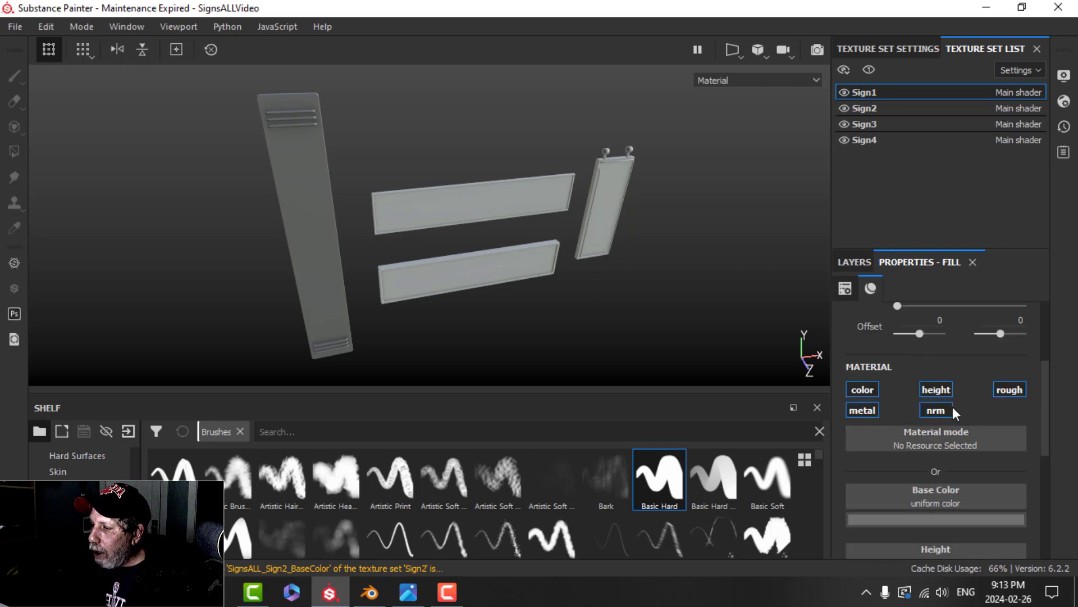
pyautogui.scroll(-3, 903, 414)
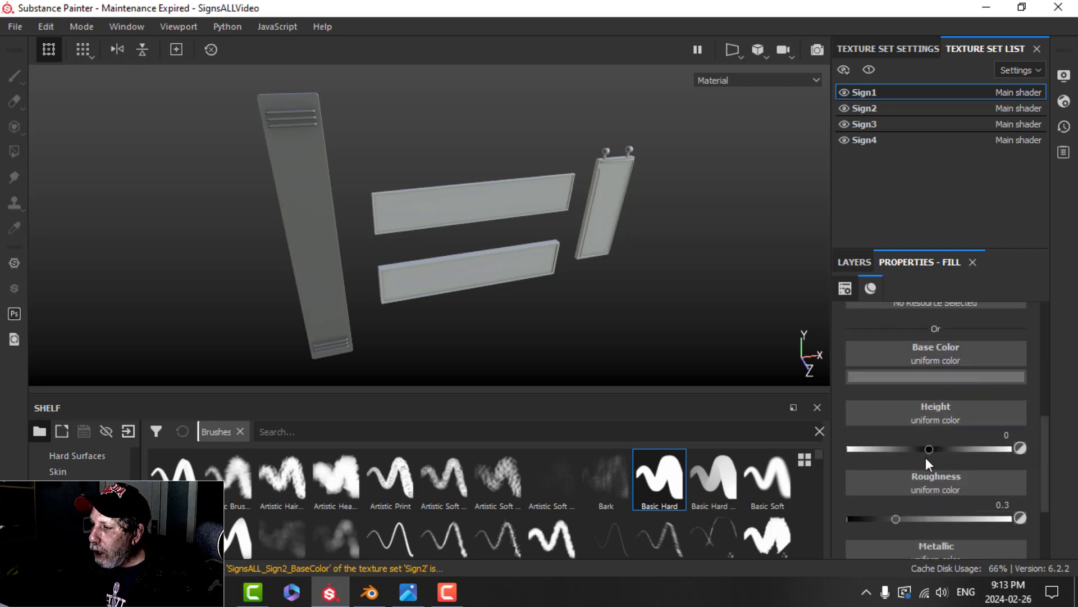
pyautogui.scroll(-1, 927, 459)
pyautogui.moveTo(894, 472); pyautogui.dragTo(906, 470)
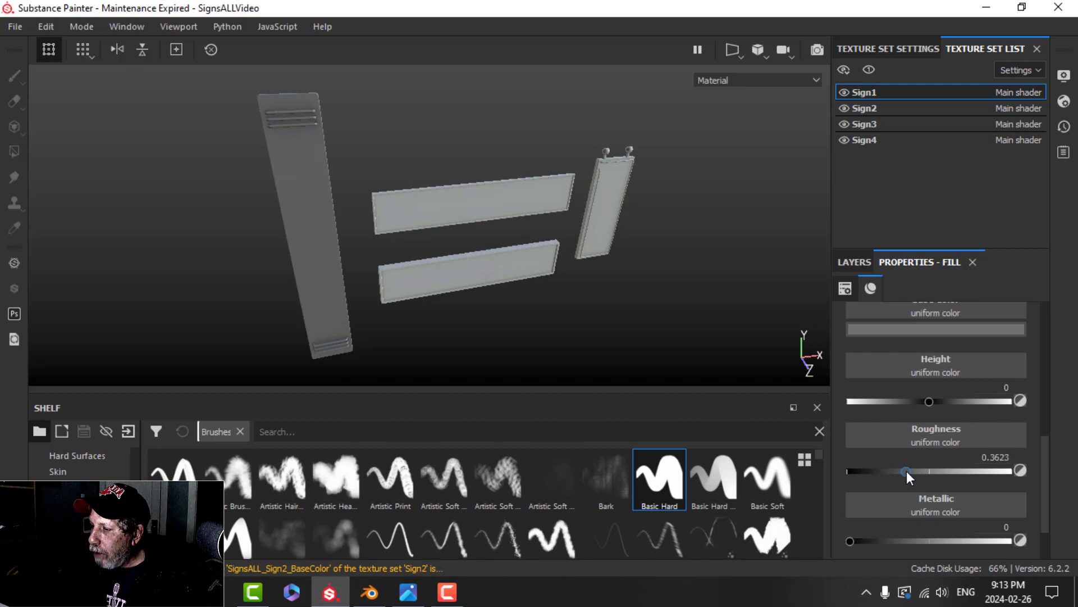
pyautogui.moveTo(853, 542); pyautogui.dragTo(1010, 541)
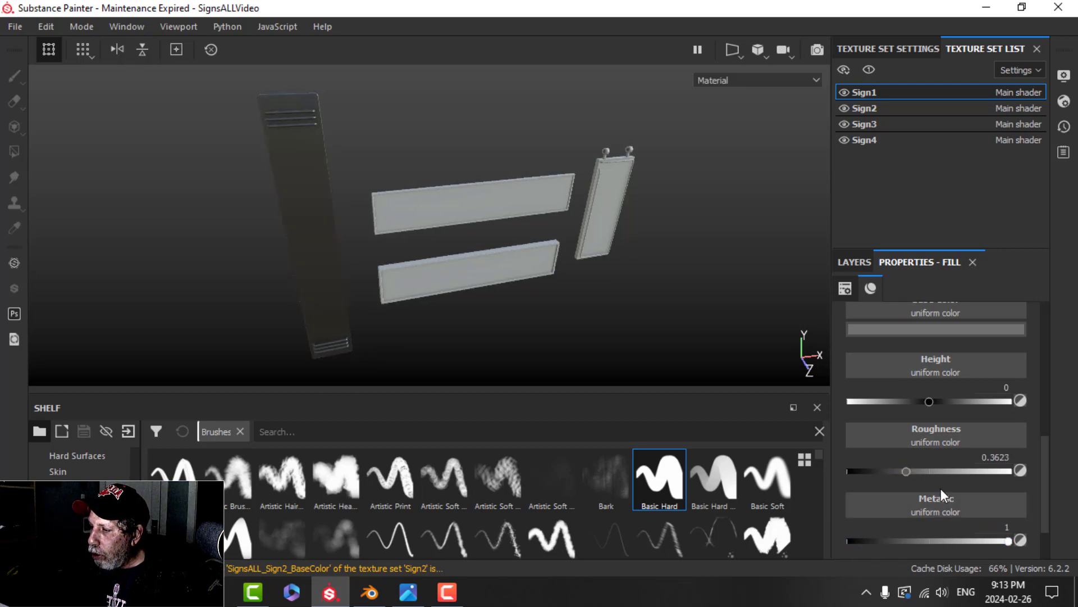
pyautogui.moveTo(915, 473); pyautogui.dragTo(918, 473)
pyautogui.keyDown('alt'); pyautogui.moveTo(441, 239); pyautogui.dragTo(534, 207); pyautogui.keyUp('alt')
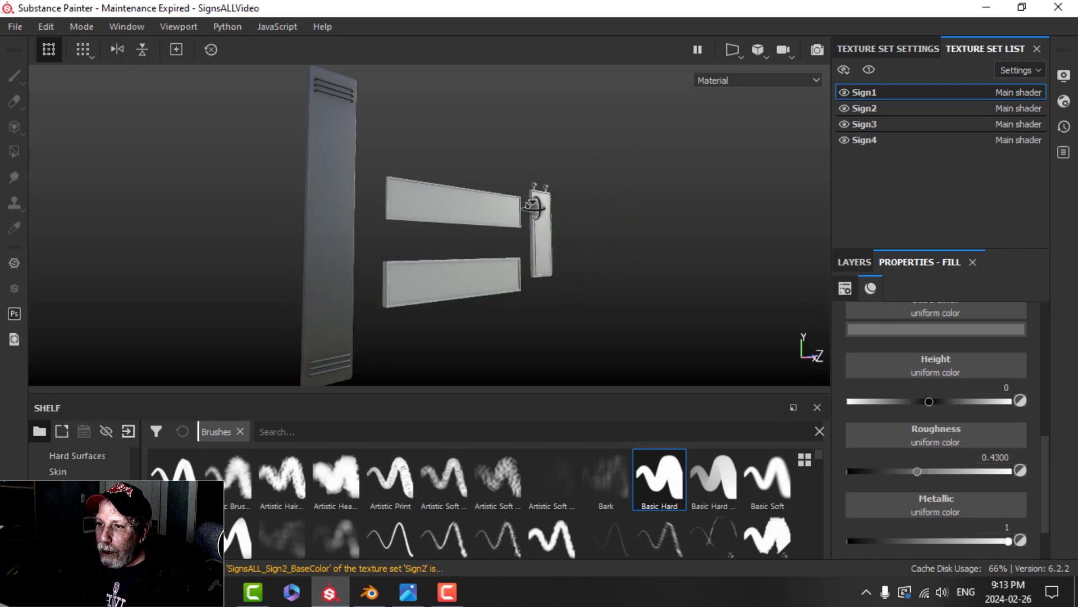
# - Add a filter to the Sign1 fill layer and set it to MatFinish Rough
pyautogui.keyDown('shift'); pyautogui.moveTo(535, 205); pyautogui.dragTo(523, 204, button='right'); pyautogui.keyUp('shift')
pyautogui.keyDown('alt'); pyautogui.moveTo(521, 207); pyautogui.dragTo(496, 233); pyautogui.keyUp('alt')
pyautogui.click(856, 263)
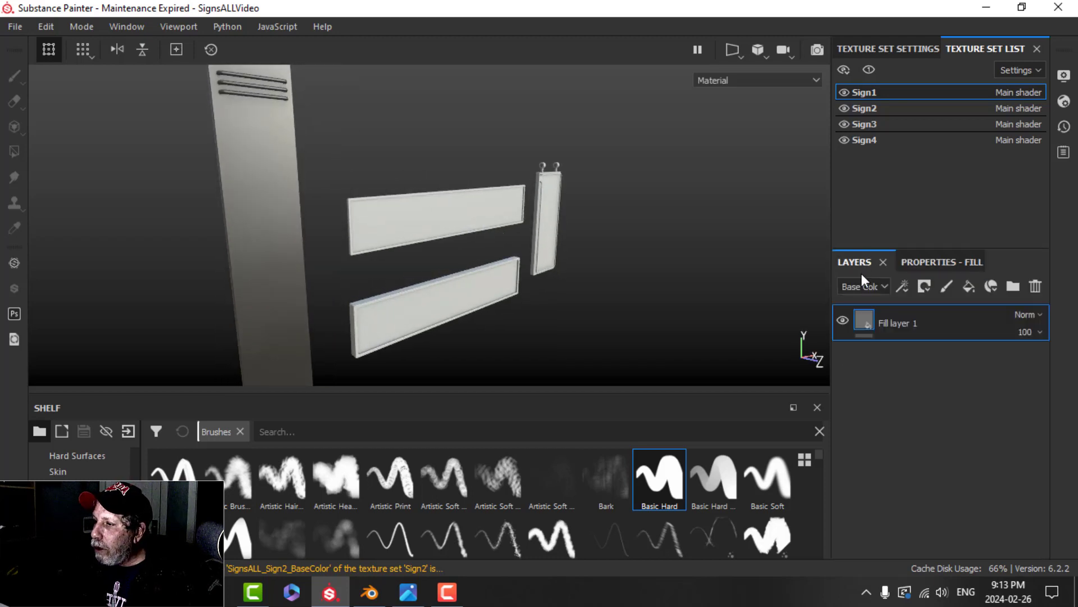
pyautogui.click(902, 287)
pyautogui.click(941, 403)
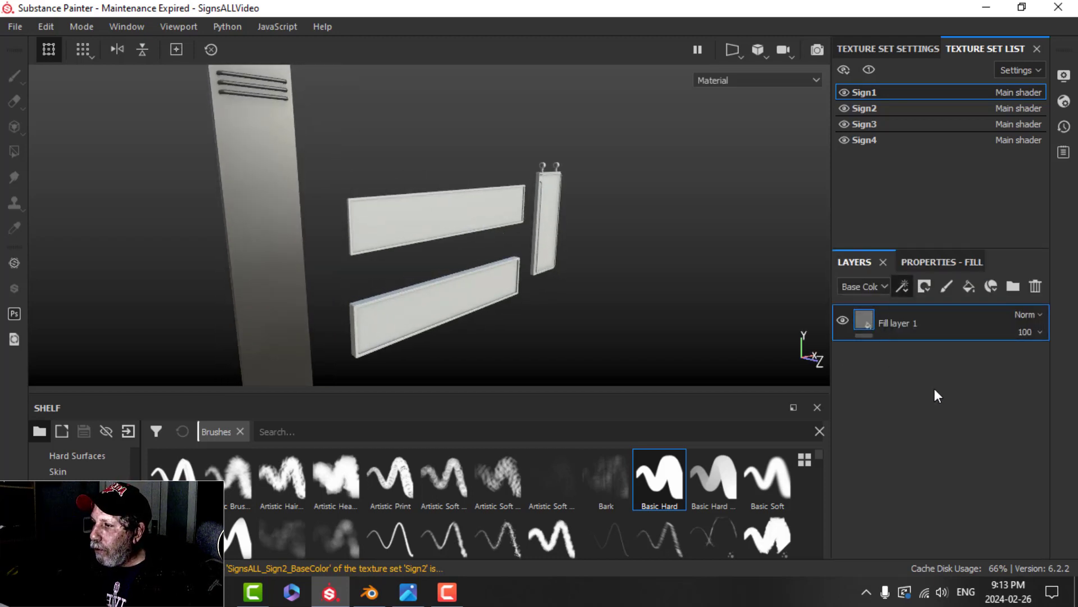
pyautogui.click(924, 262)
pyautogui.click(941, 337)
pyautogui.scroll(-5, 988, 449)
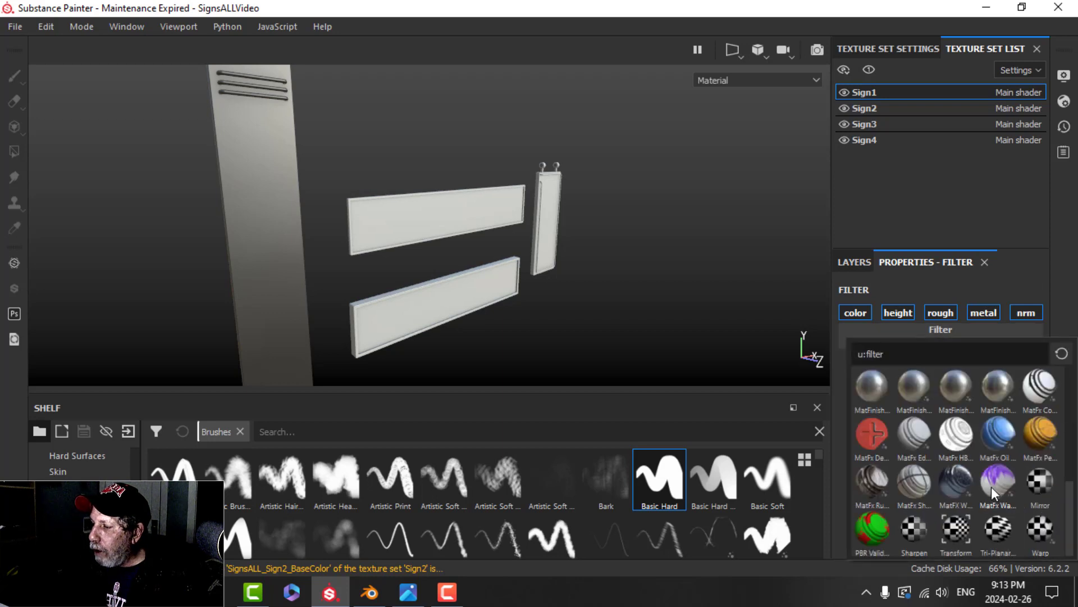
pyautogui.click(995, 388)
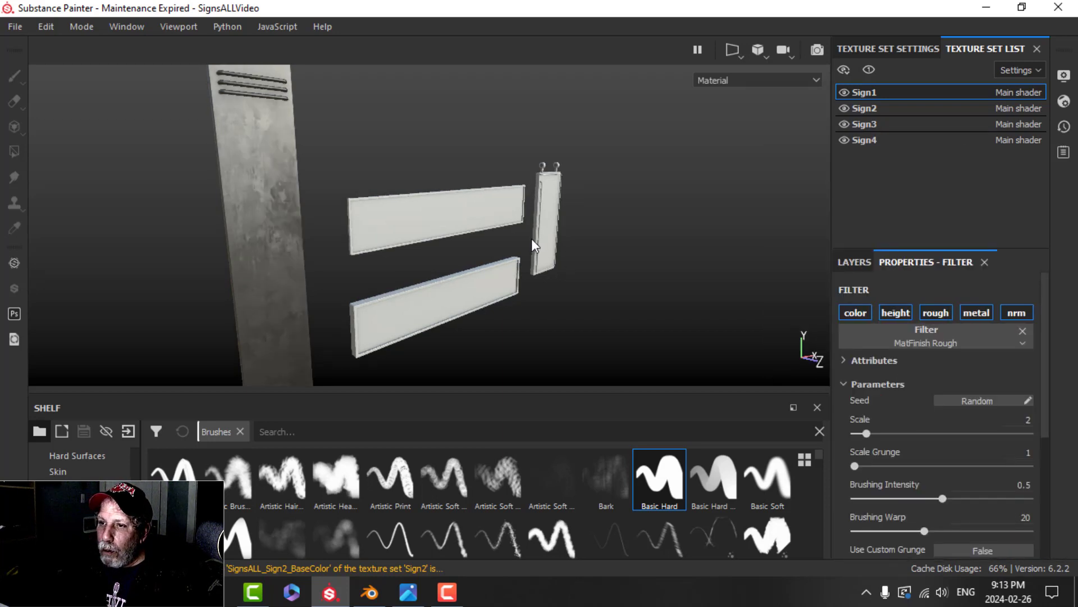
# - Set the MatFinish Rough filter's scale to 3 and scale grunge to 2, and lower its brushing intensity
pyautogui.click(881, 434)
pyautogui.moveTo(855, 466); pyautogui.dragTo(868, 465)
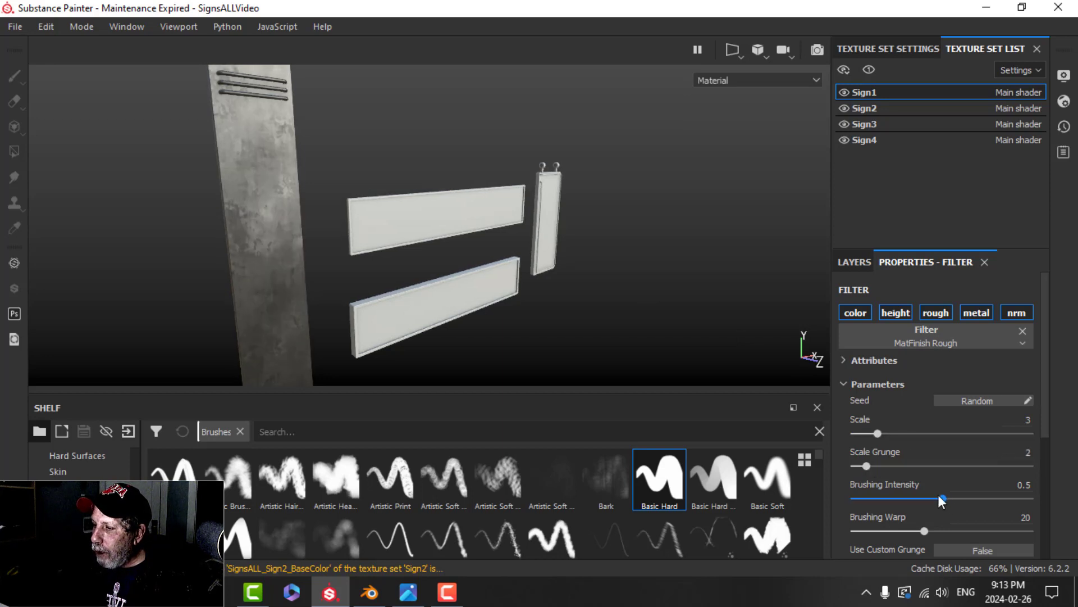
pyautogui.moveTo(942, 496); pyautogui.dragTo(888, 493)
pyautogui.moveTo(349, 256)
pyautogui.keyDown('alt'); pyautogui.mouseDown()
pyautogui.moveTo(381, 219)
pyautogui.moveTo(359, 211)
pyautogui.moveTo(368, 225)
pyautogui.moveTo(369, 215)
pyautogui.moveTo(433, 205)
pyautogui.mouseUp(); pyautogui.keyUp('alt')
# - Add a second Sign1 fill layer with only the color and roughness channels enabled, and set its roughness to 1
pyautogui.click(854, 262)
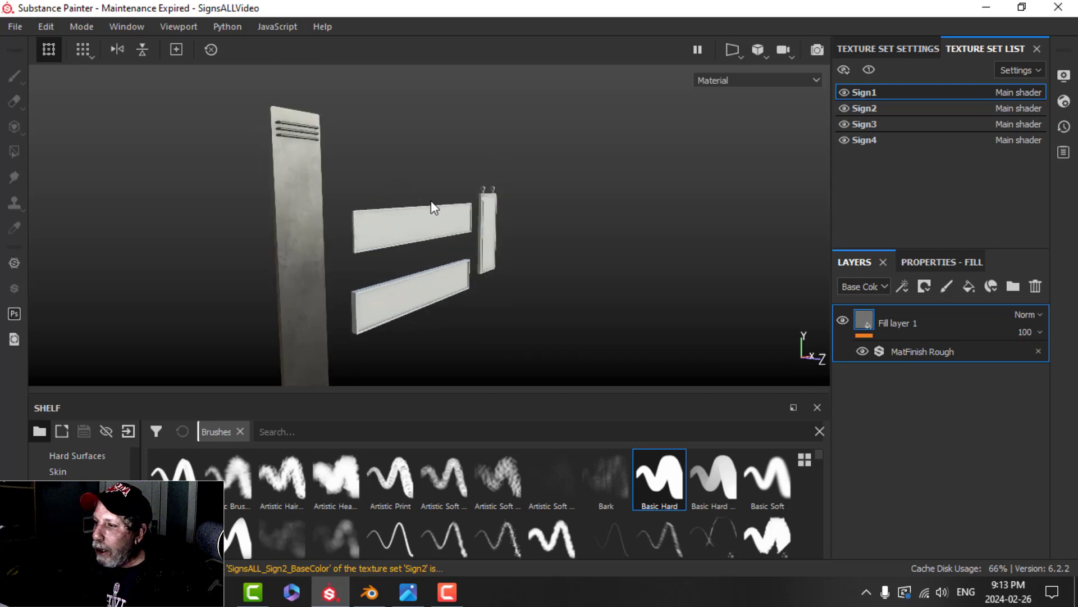
pyautogui.click(960, 285)
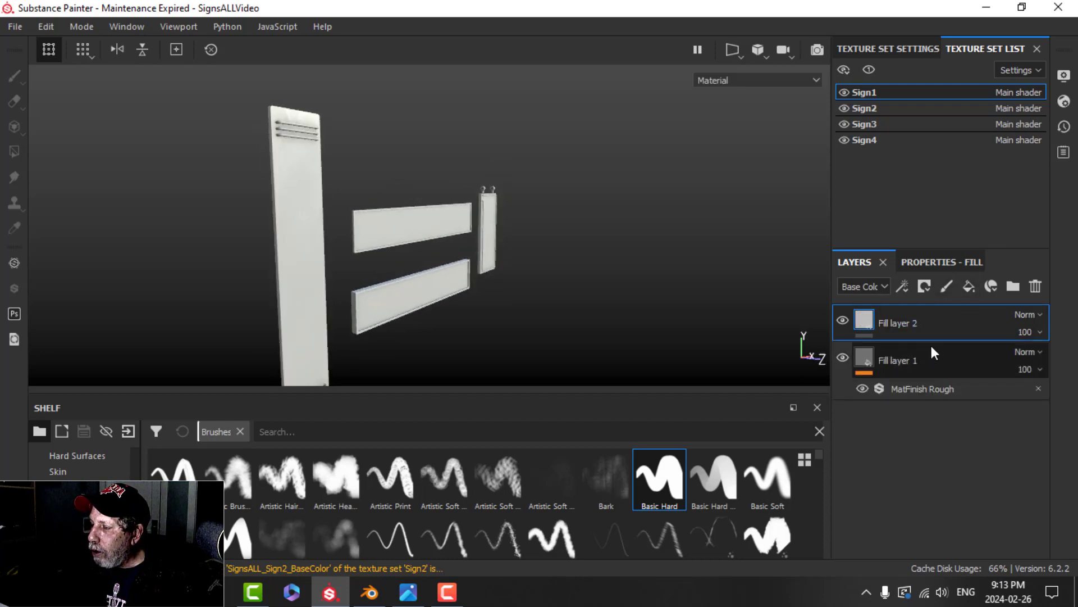
pyautogui.click(940, 261)
pyautogui.scroll(4, 910, 360)
pyautogui.keyDown('alt'); pyautogui.click(869, 390); pyautogui.keyUp('alt')
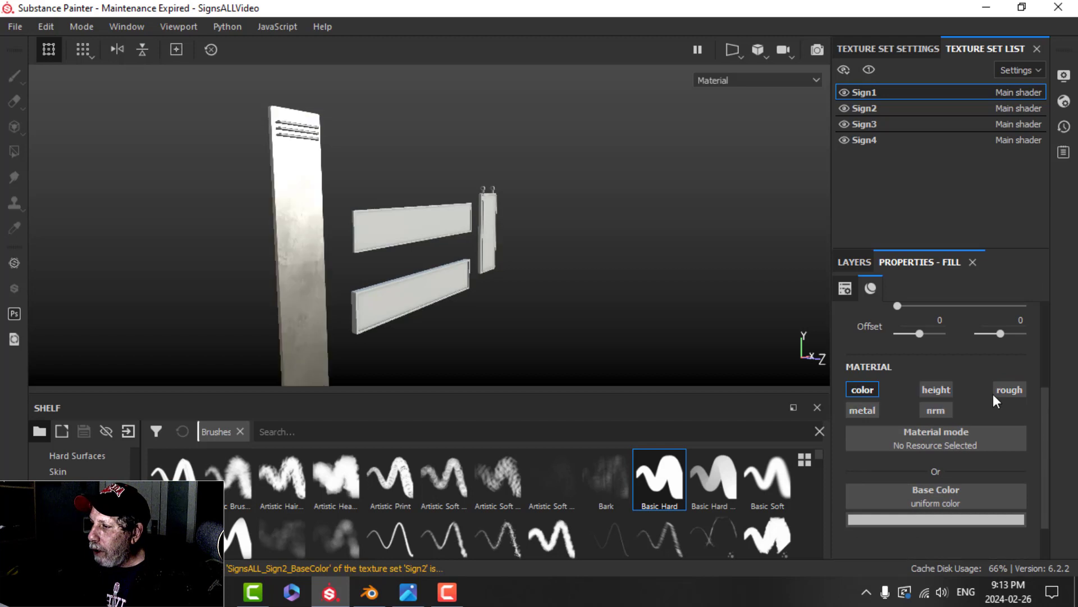
pyautogui.click(1000, 392)
pyautogui.scroll(-2, 973, 414)
pyautogui.moveTo(896, 534); pyautogui.dragTo(1055, 537)
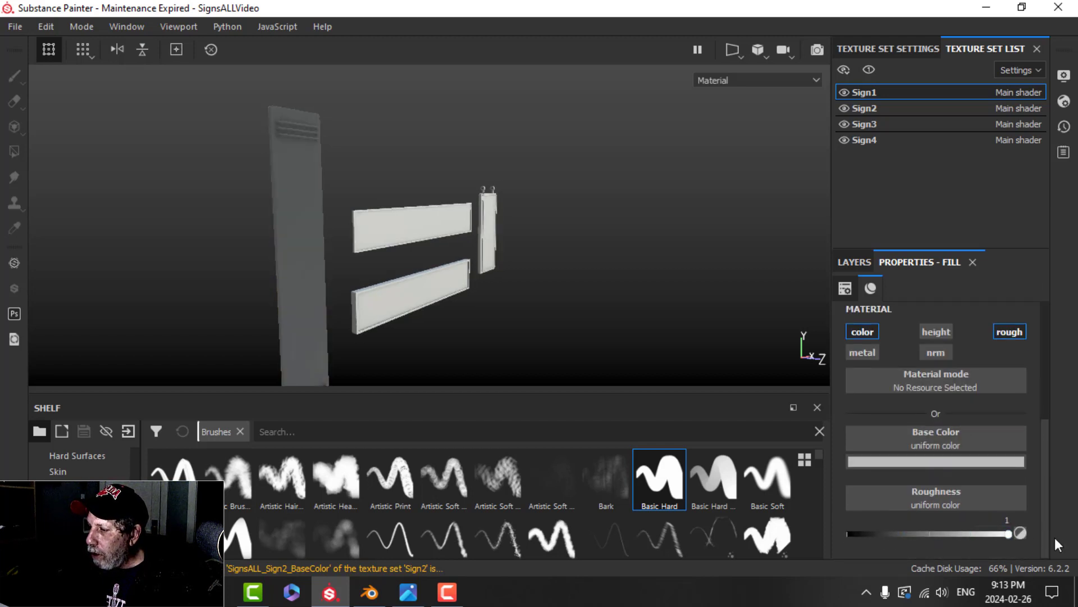
# - Set the second fill layer's base color to a very dark brown
pyautogui.click(952, 462)
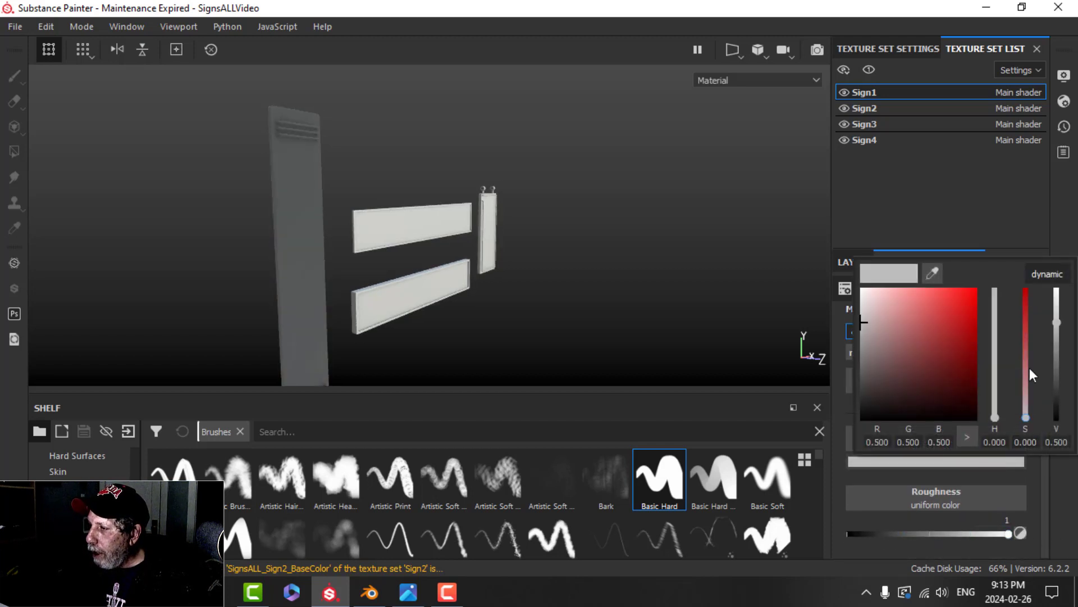
pyautogui.click(995, 414)
pyautogui.moveTo(995, 414); pyautogui.dragTo(995, 409)
pyautogui.click(954, 395)
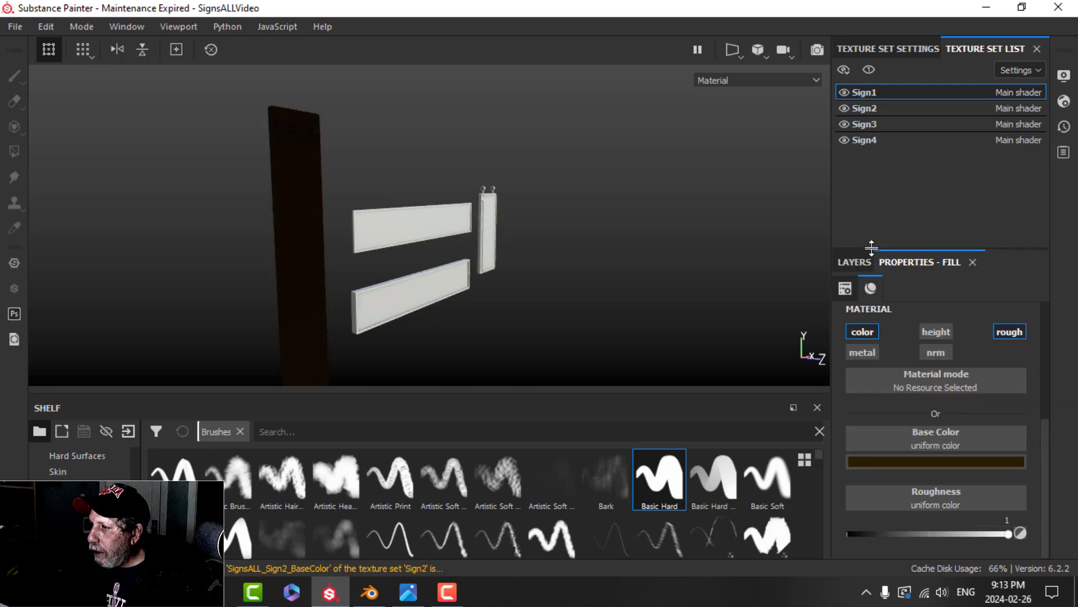
# - Give the dark brown fill layer a black mask and add a Dirt generator to that mask
pyautogui.click(852, 263)
pyautogui.click(923, 287)
pyautogui.click(936, 322)
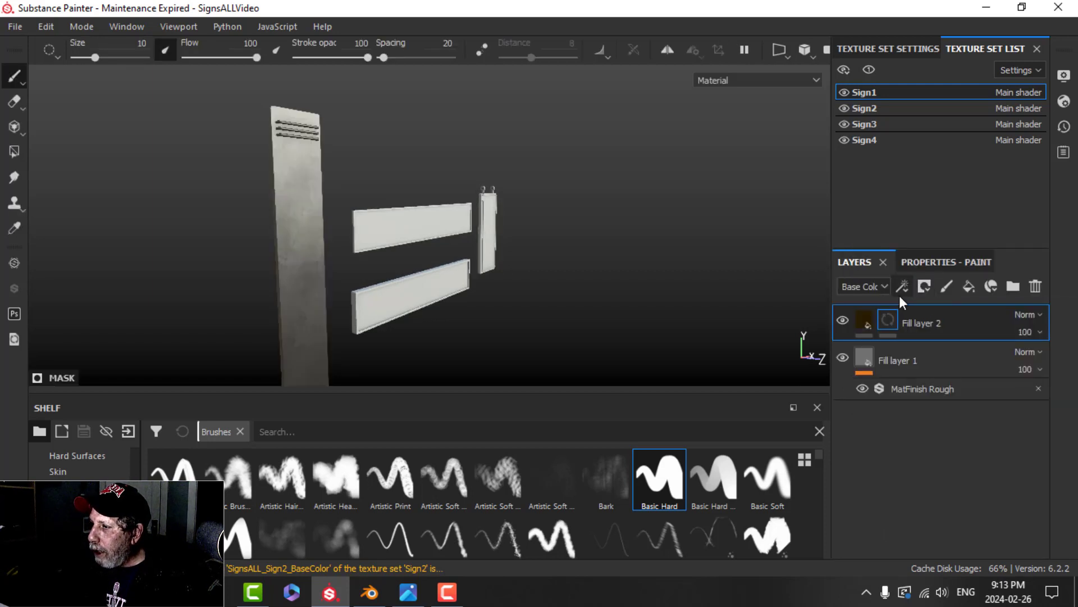
pyautogui.click(902, 287)
pyautogui.click(925, 311)
pyautogui.click(923, 311)
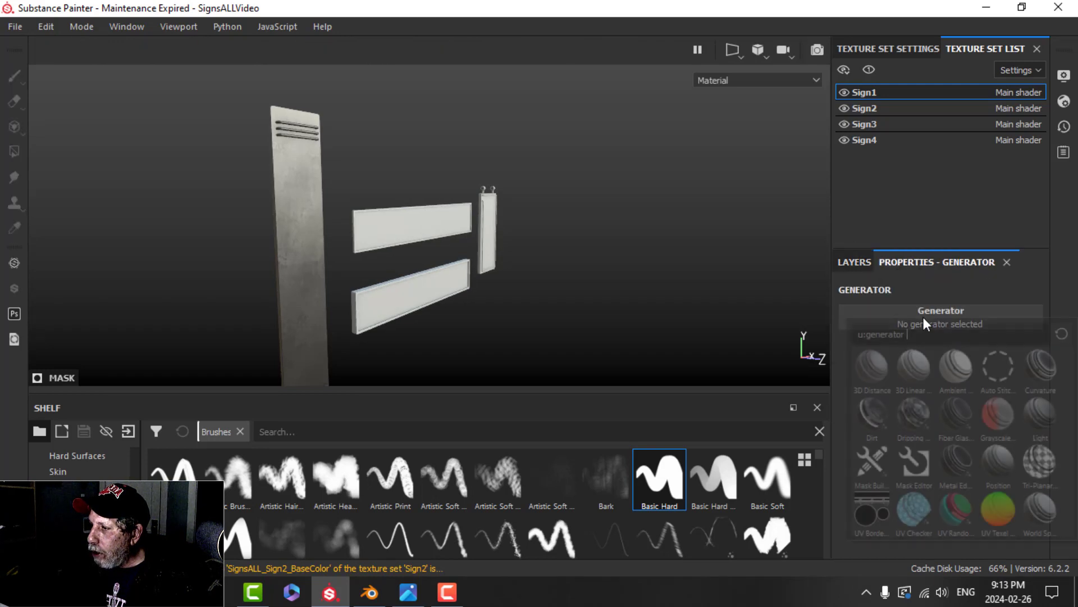
pyautogui.click(872, 414)
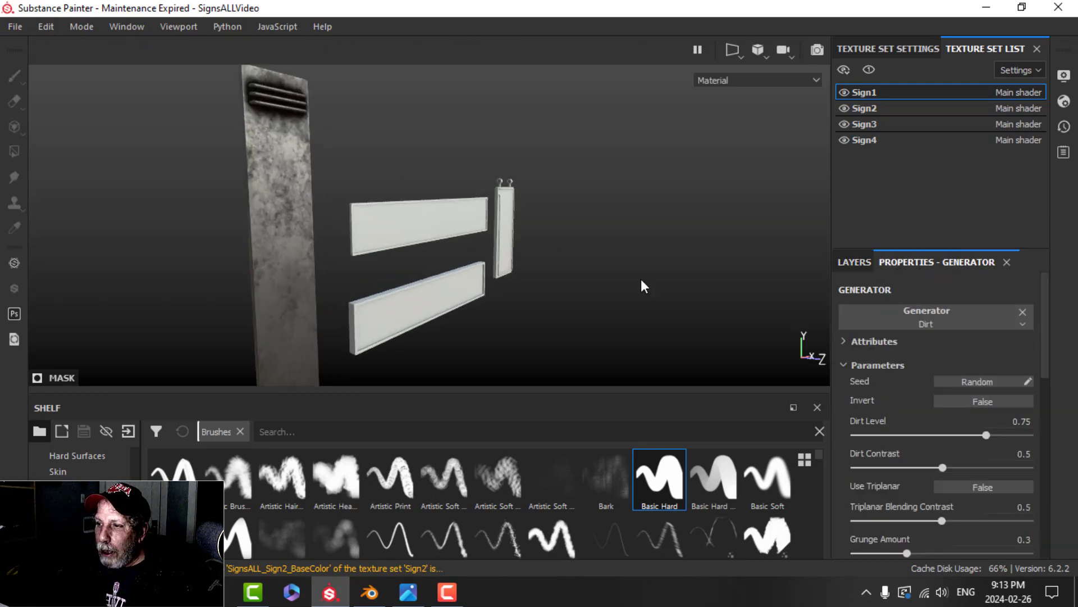
# - Set the Dirt generator's dirt level to 0.5 and check the result on the sign from another angle
pyautogui.click(988, 435)
pyautogui.moveTo(988, 436); pyautogui.dragTo(942, 435)
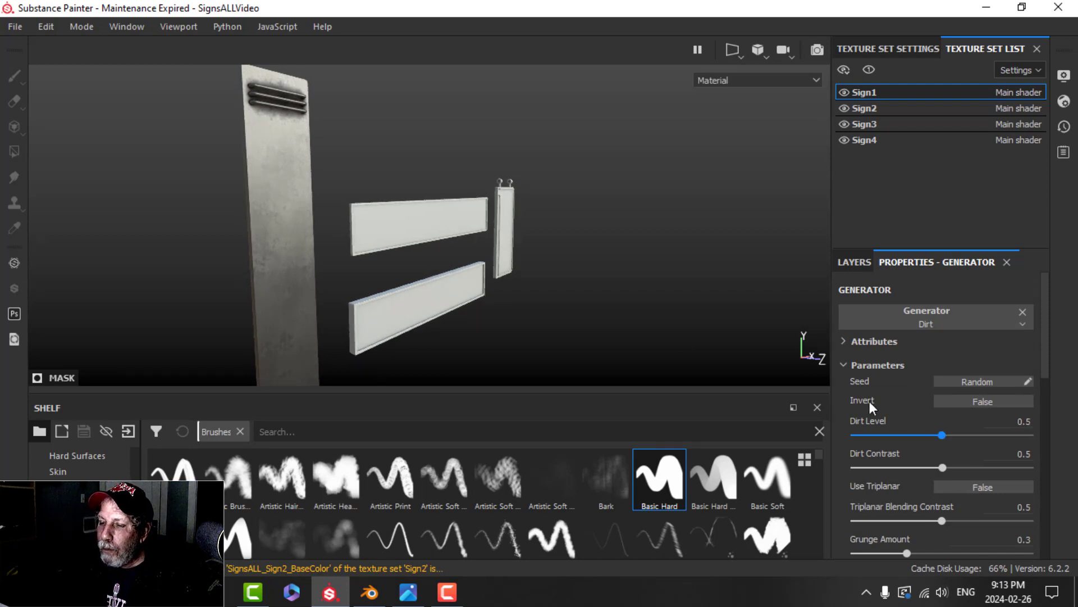
pyautogui.keyDown('alt'); pyautogui.moveTo(329, 278); pyautogui.dragTo(416, 263); pyautogui.keyUp('alt')
pyautogui.keyDown('alt'); pyautogui.moveTo(420, 252); pyautogui.dragTo(428, 211); pyautogui.keyUp('alt')
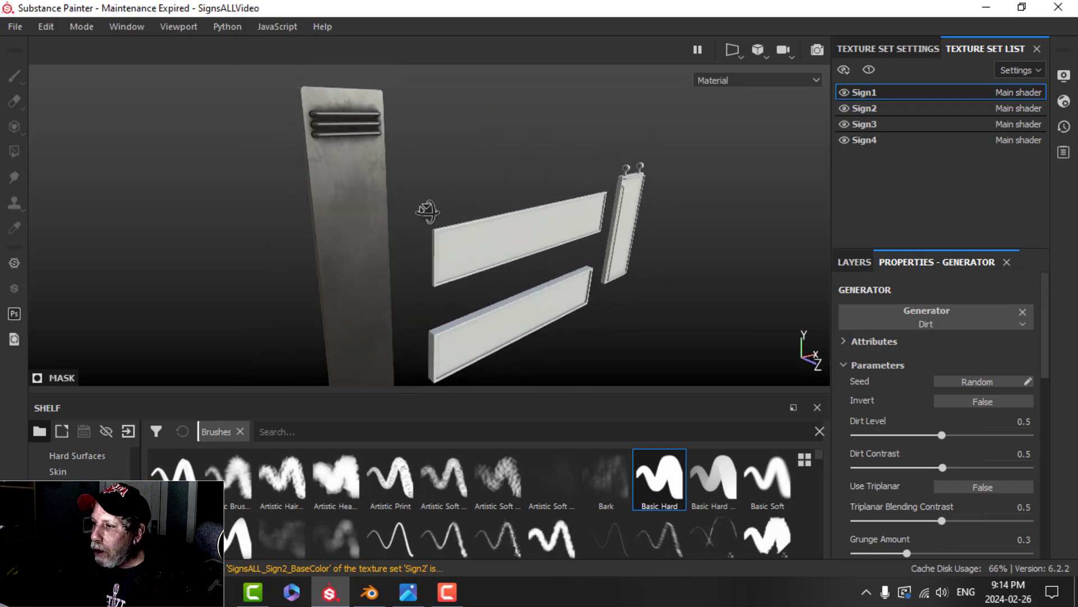
# - Rename the brown fill layer as dirt and the underlying fill layer as metal
pyautogui.click(858, 263)
pyautogui.click(913, 323)
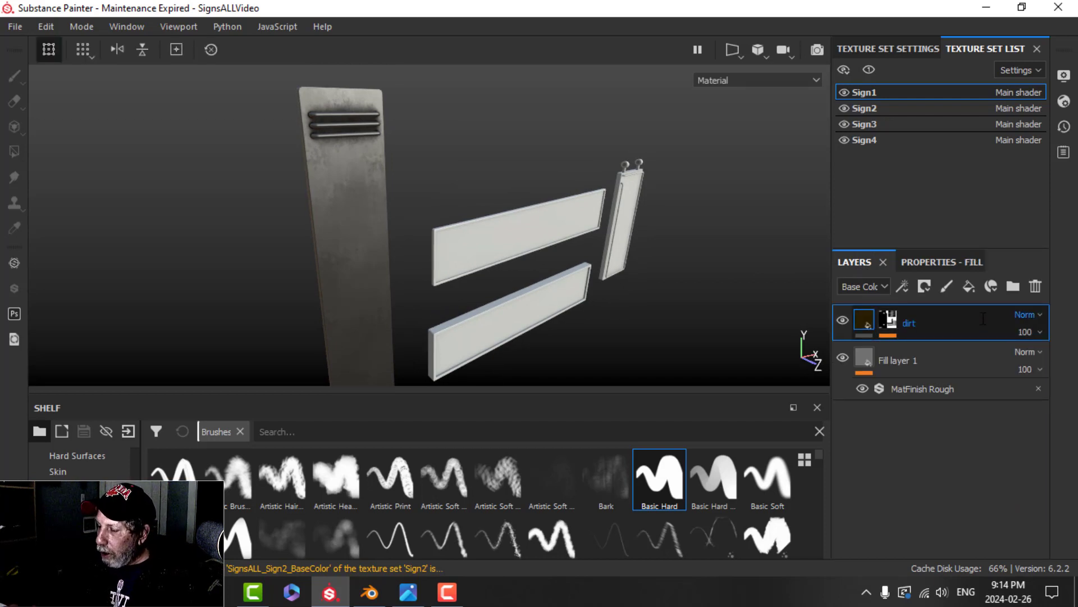
pyautogui.doubleClick(905, 362)
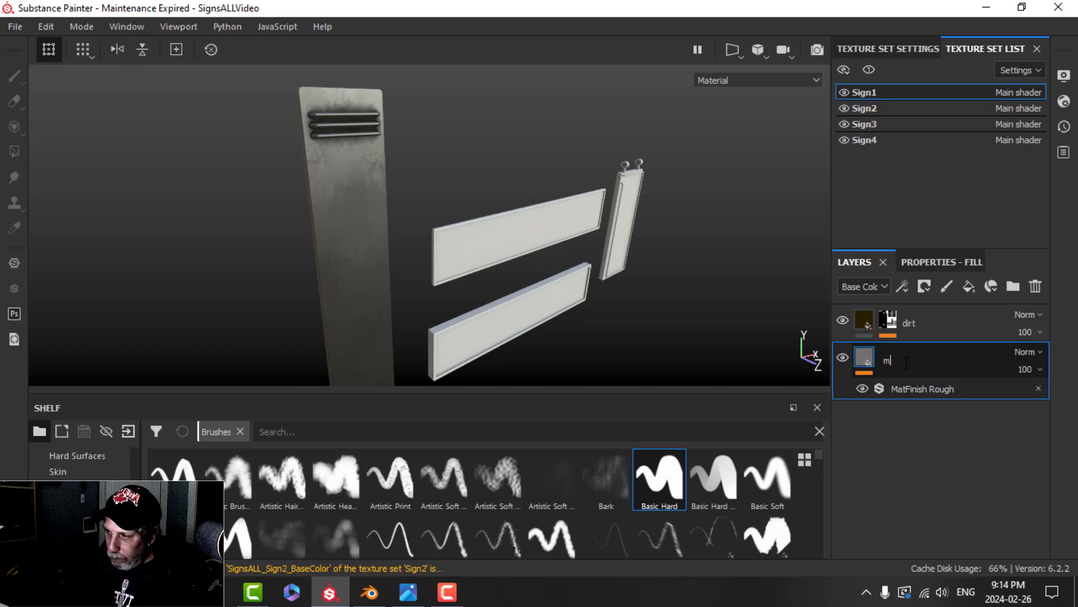
# - Add a new fill layer above the dirt layer and give it a black mask
pyautogui.click(869, 325)
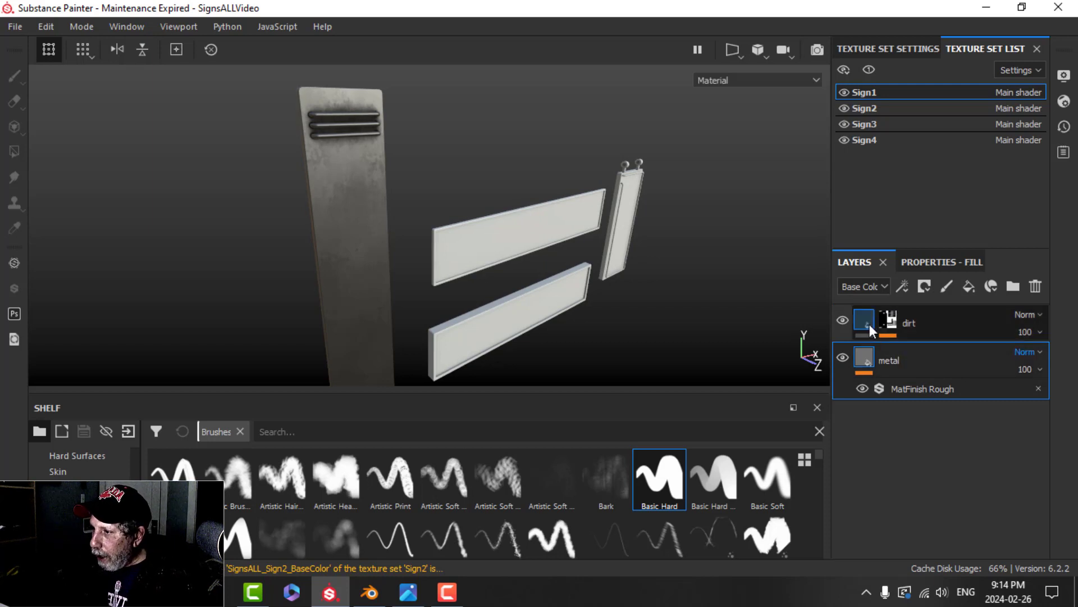
pyautogui.click(970, 286)
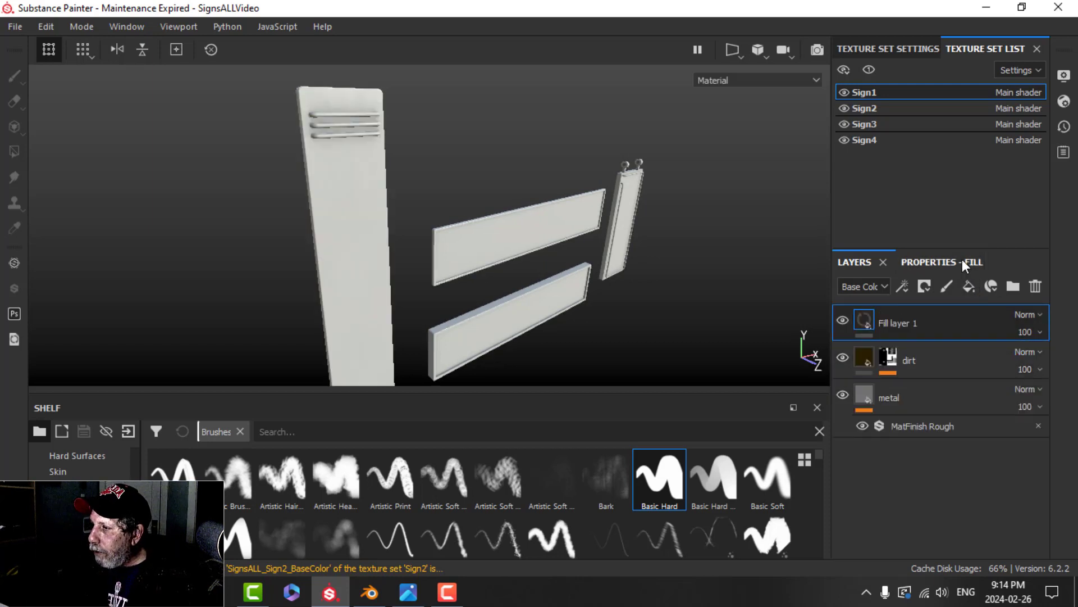
pyautogui.click(962, 260)
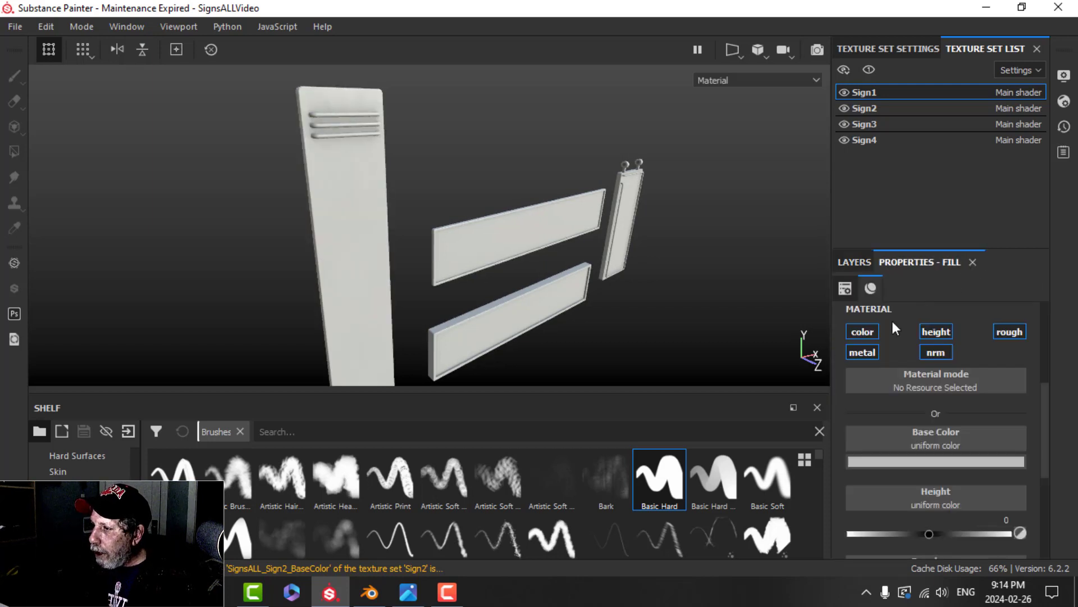
pyautogui.click(855, 263)
pyautogui.click(923, 286)
pyautogui.click(932, 319)
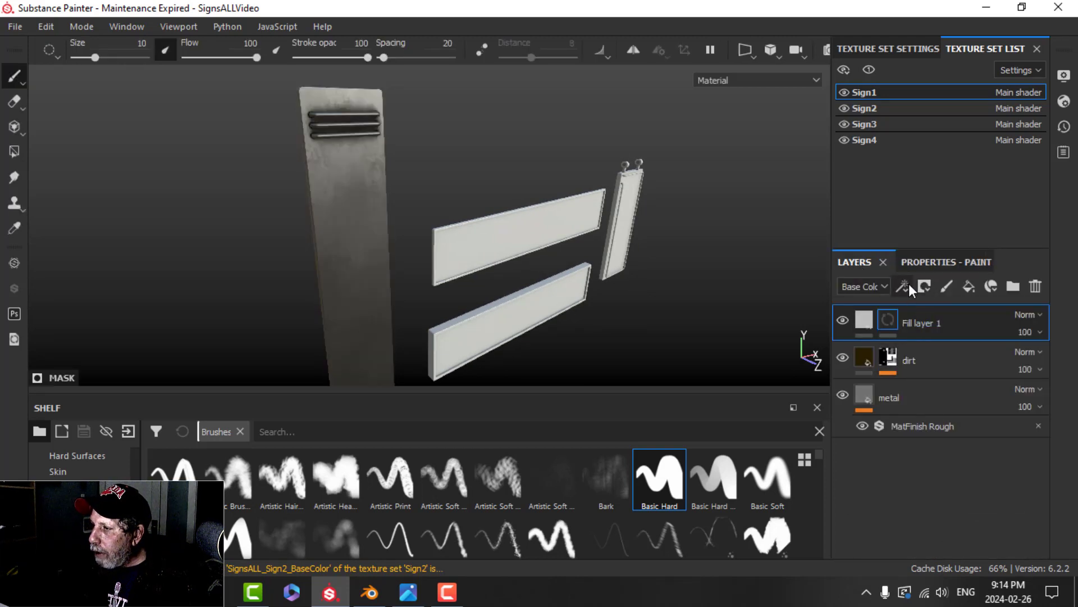
# - Add a Metal Edge Wear generator to the new layer's mask and set its wear level to 0.22
pyautogui.click(903, 286)
pyautogui.click(930, 307)
pyautogui.click(927, 261)
pyautogui.click(932, 310)
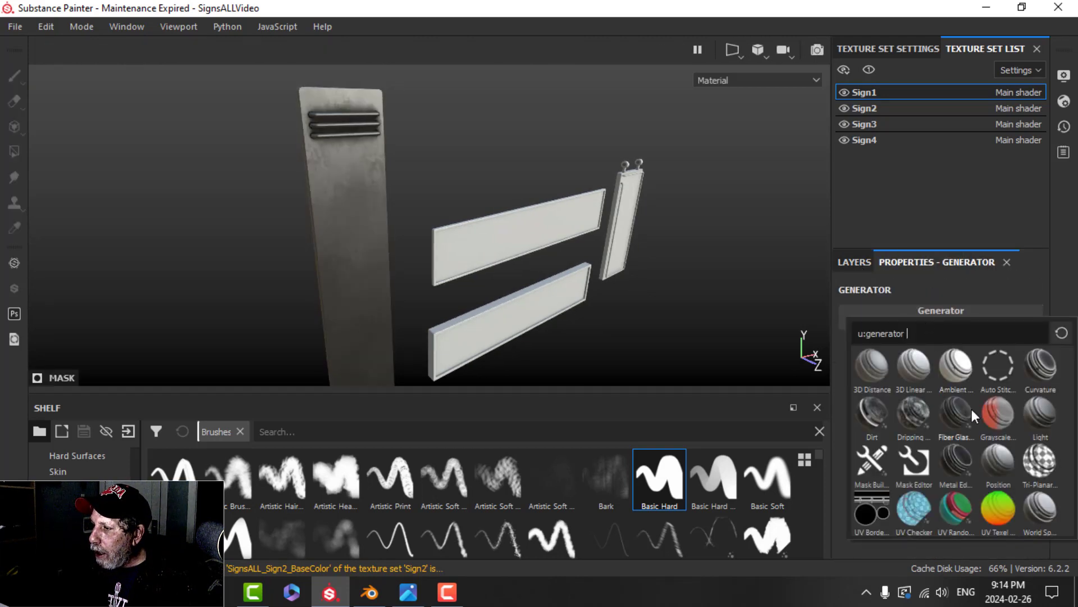
pyautogui.click(955, 460)
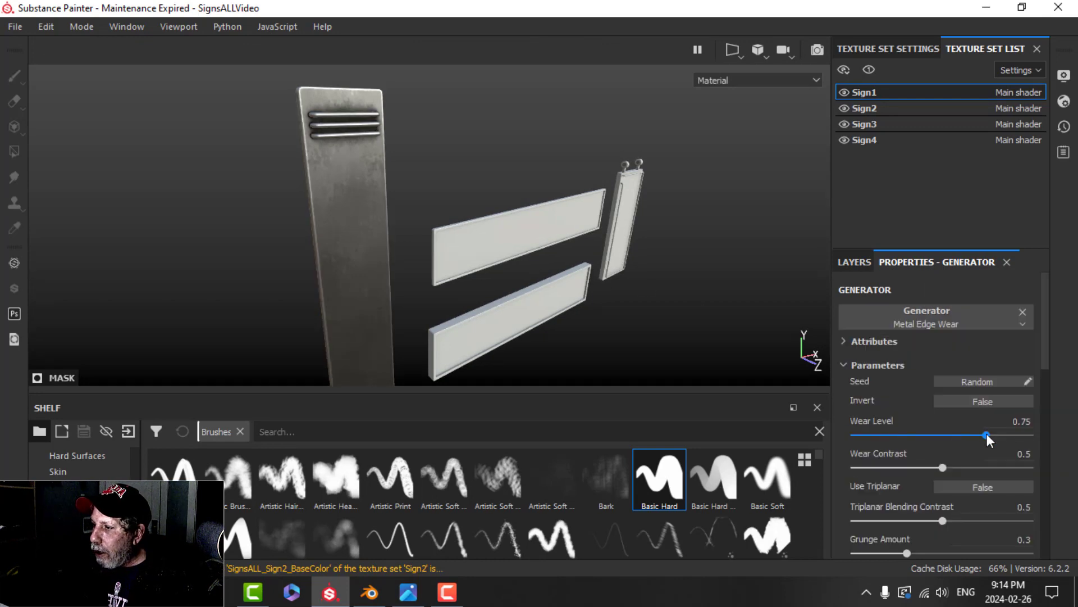
pyautogui.moveTo(986, 434); pyautogui.dragTo(893, 434)
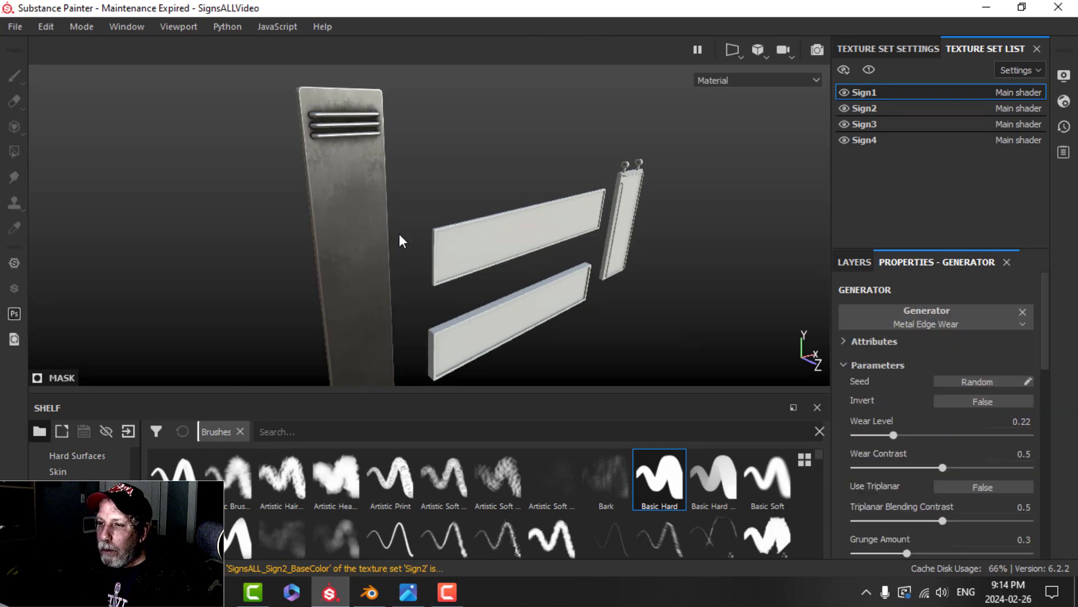
pyautogui.keyDown('alt'); pyautogui.moveTo(402, 238); pyautogui.dragTo(475, 233); pyautogui.keyUp('alt')
# - Rename the edge wear fill layer as edges
pyautogui.click(846, 263)
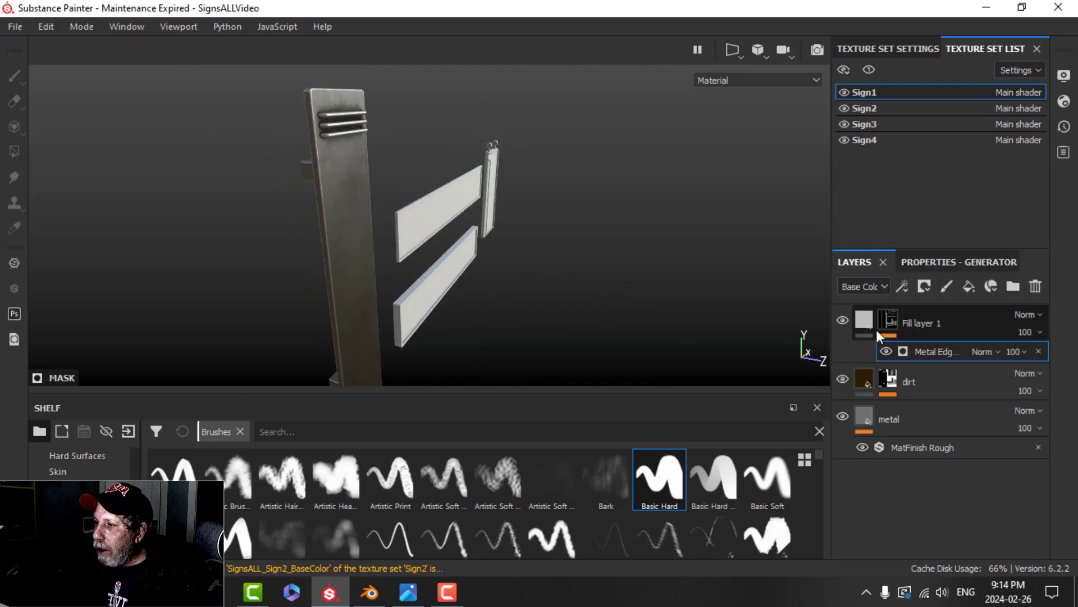
pyautogui.click(925, 328)
pyautogui.doubleClick(917, 322)
pyautogui.write('edg')
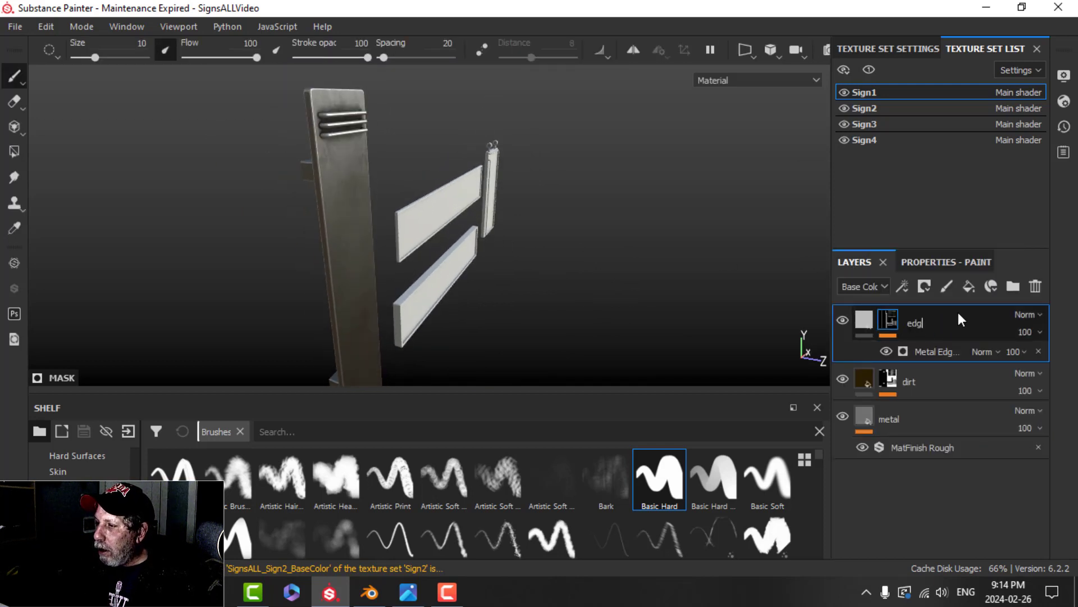
pyautogui.write('es')
pyautogui.press('Return')
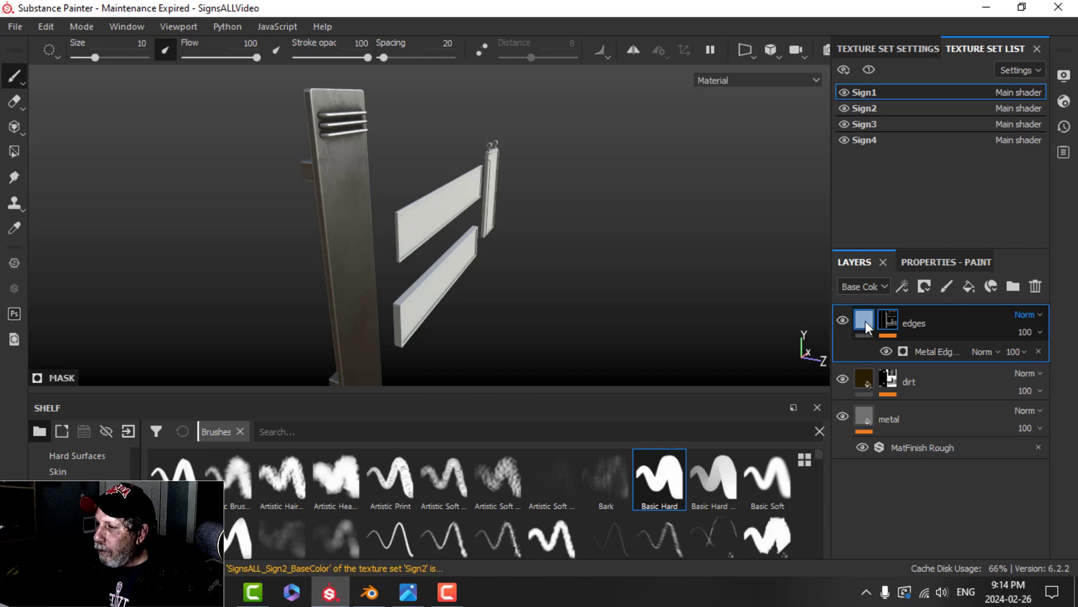
# - Group the edges, dirt and metal layers into a collapsed folder named base
pyautogui.keyDown('shift'); pyautogui.click(902, 399); pyautogui.keyUp('shift')
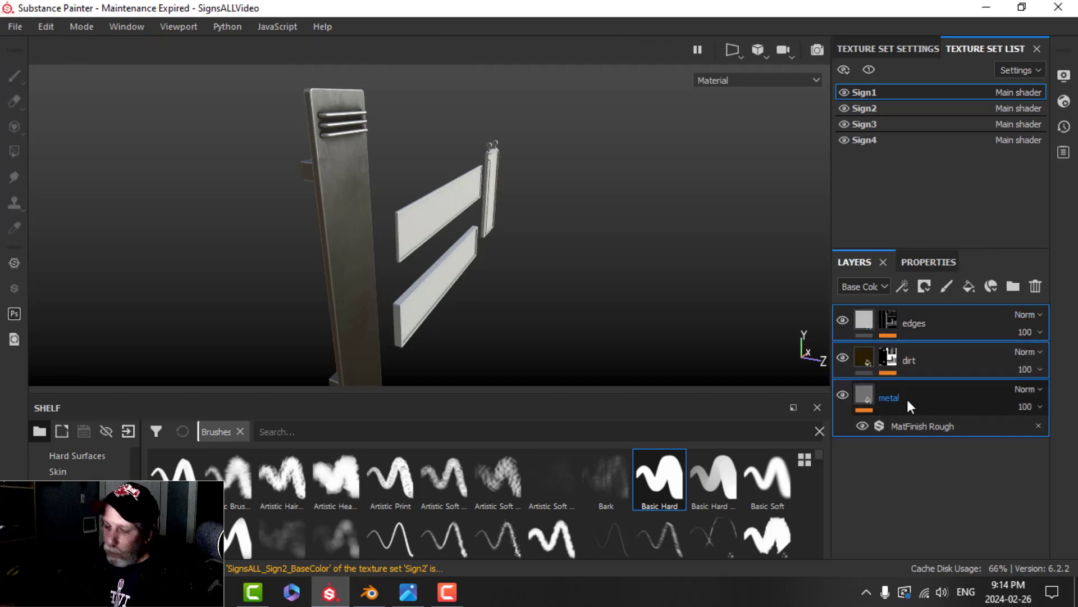
pyautogui.hotkey('ctrl', 'g')
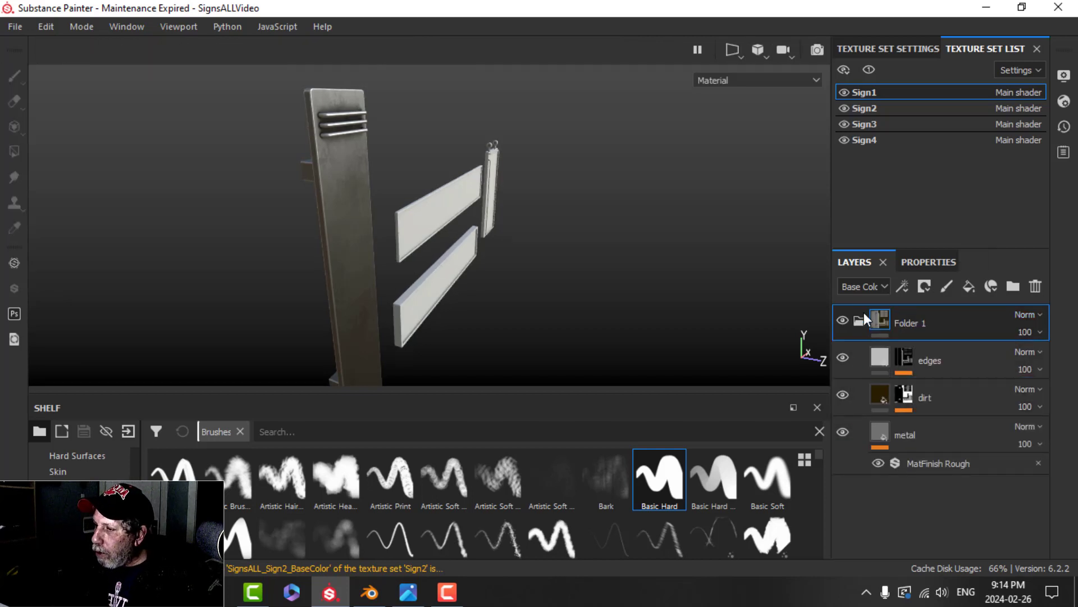
pyautogui.click(861, 321)
pyautogui.doubleClick(906, 324)
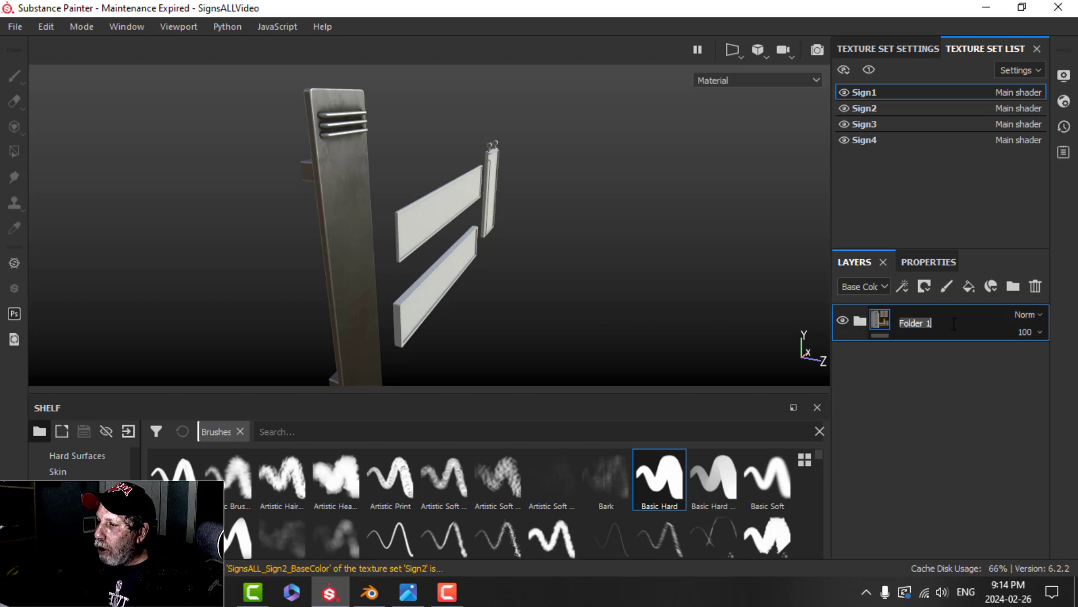
pyautogui.write('base')
pyautogui.press('Return')
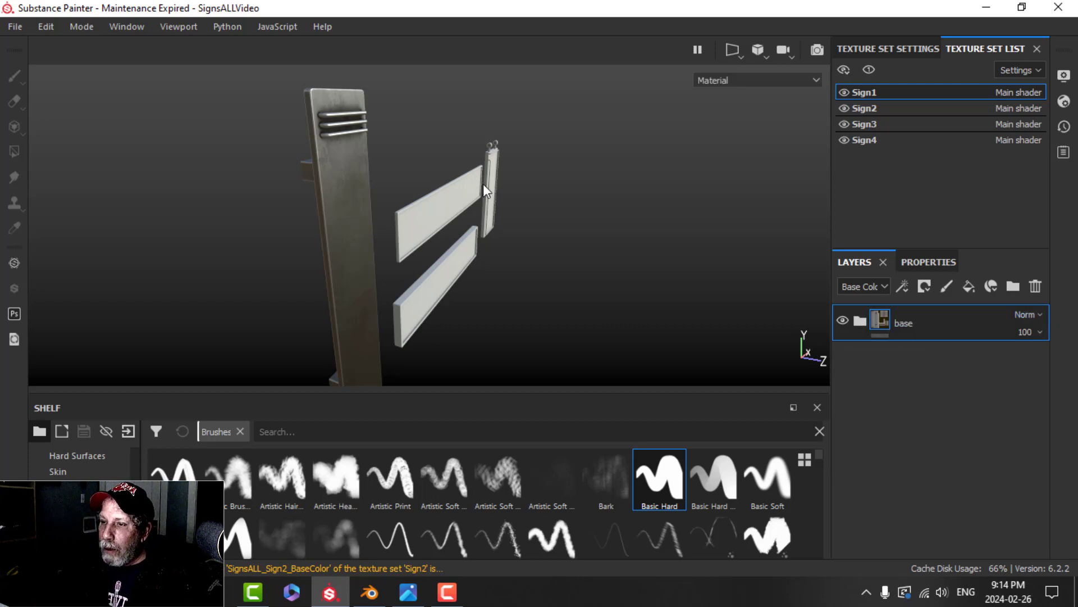
# - Copy Sign1's base folder and paste it into the Sign2 texture set in place of its default layer
pyautogui.keyDown('alt'); pyautogui.moveTo(483, 184); pyautogui.dragTo(618, 258); pyautogui.keyUp('alt')
pyautogui.rightClick(889, 322)
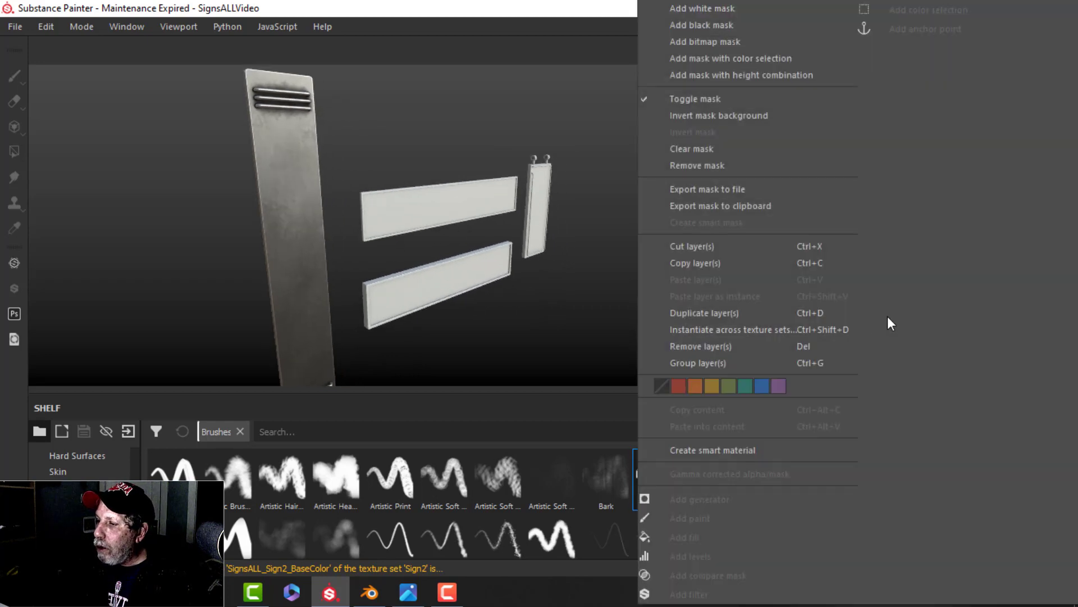
pyautogui.click(729, 264)
pyautogui.click(894, 108)
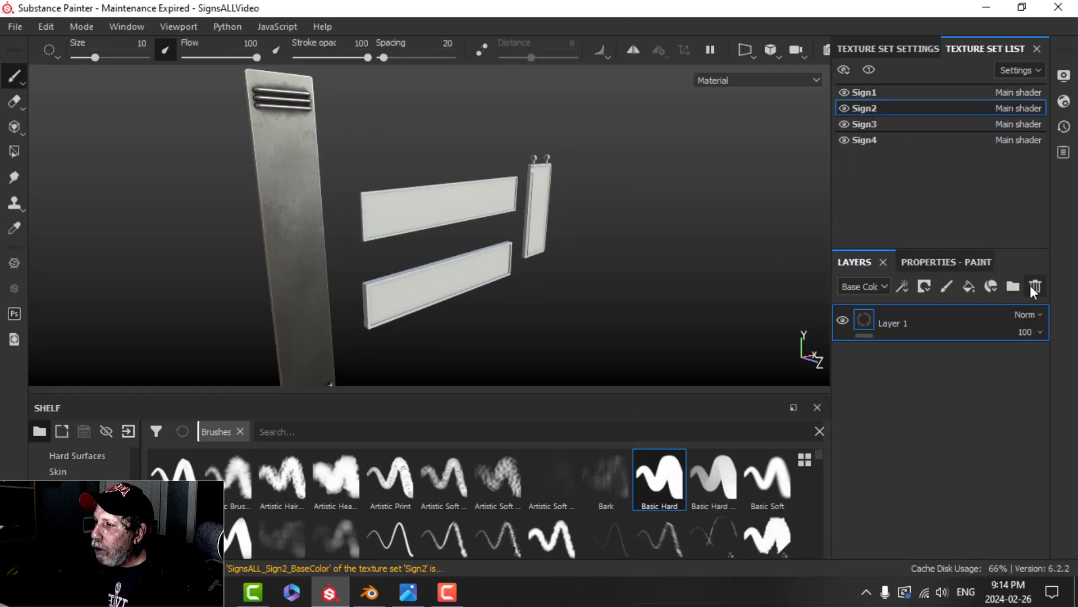
pyautogui.click(1035, 285)
pyautogui.rightClick(876, 332)
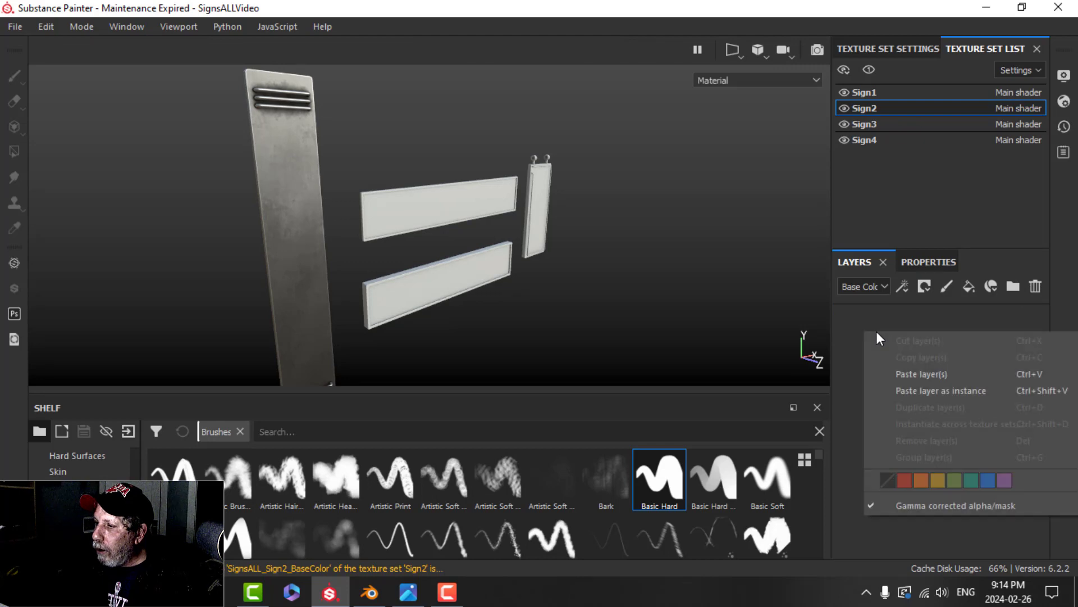
pyautogui.click(905, 374)
pyautogui.keyDown('alt'); pyautogui.moveTo(641, 289); pyautogui.dragTo(602, 267); pyautogui.keyUp('alt')
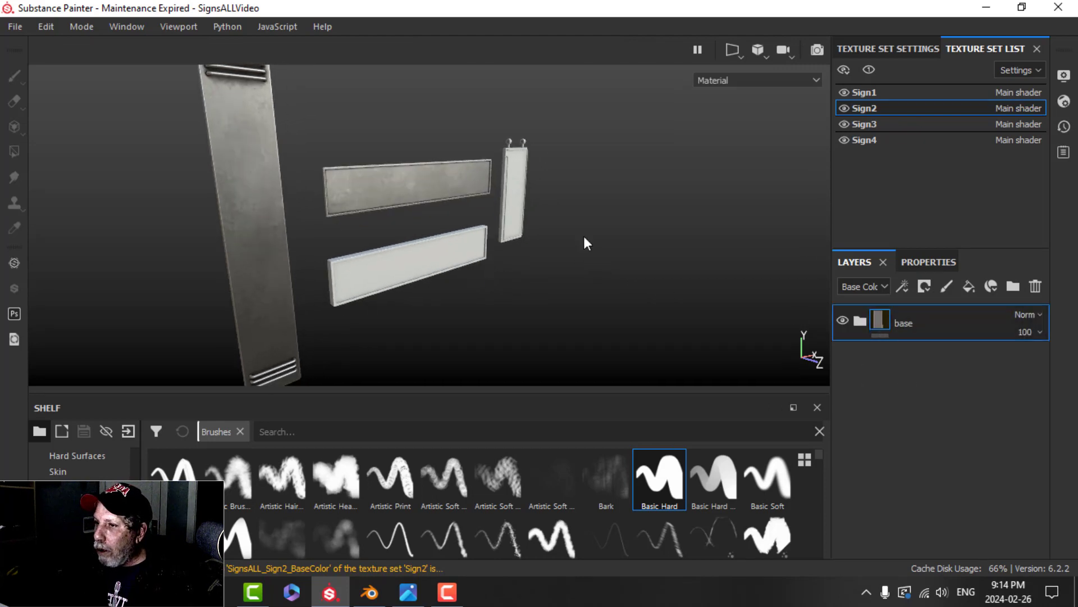
pyautogui.keyDown('alt'); pyautogui.moveTo(509, 224); pyautogui.dragTo(527, 253); pyautogui.keyUp('alt')
# - Delete Sign3's default layer and paste the copied base folder into that texture set
pyautogui.click(916, 125)
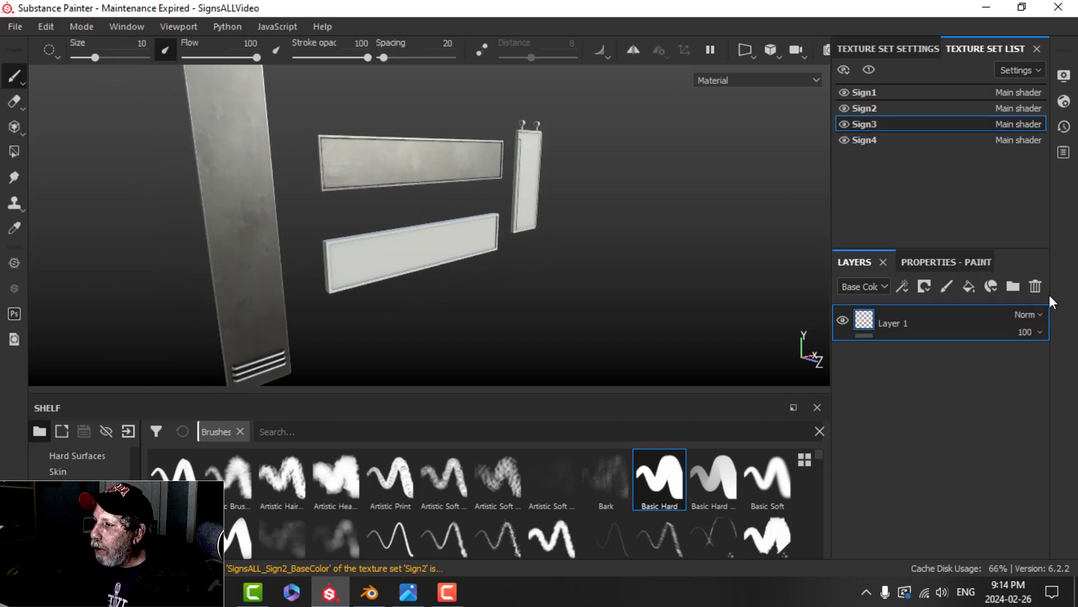
pyautogui.click(1042, 286)
pyautogui.rightClick(914, 346)
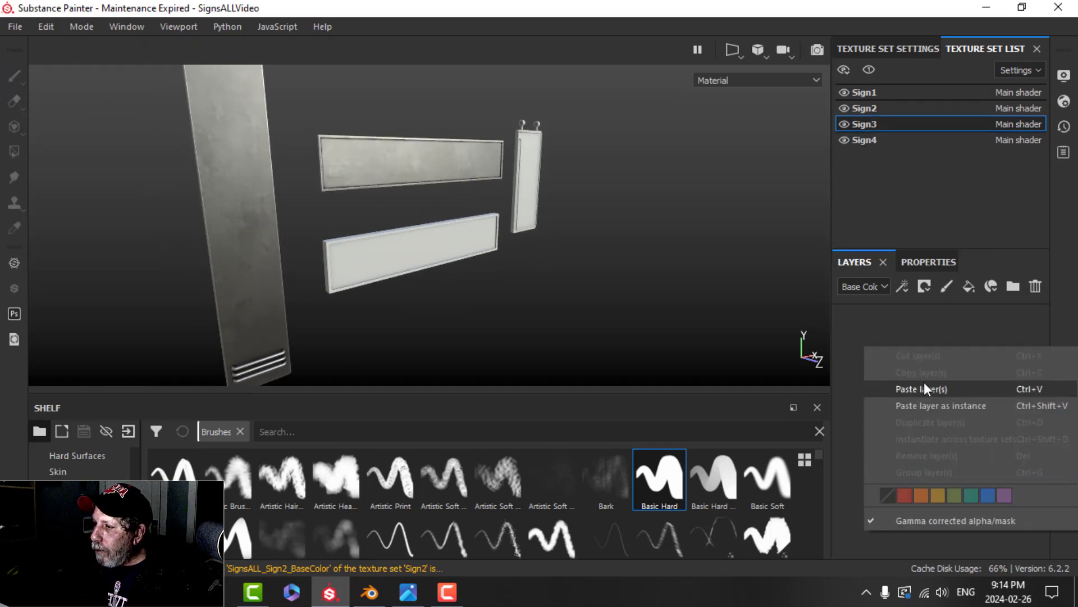
pyautogui.click(838, 315)
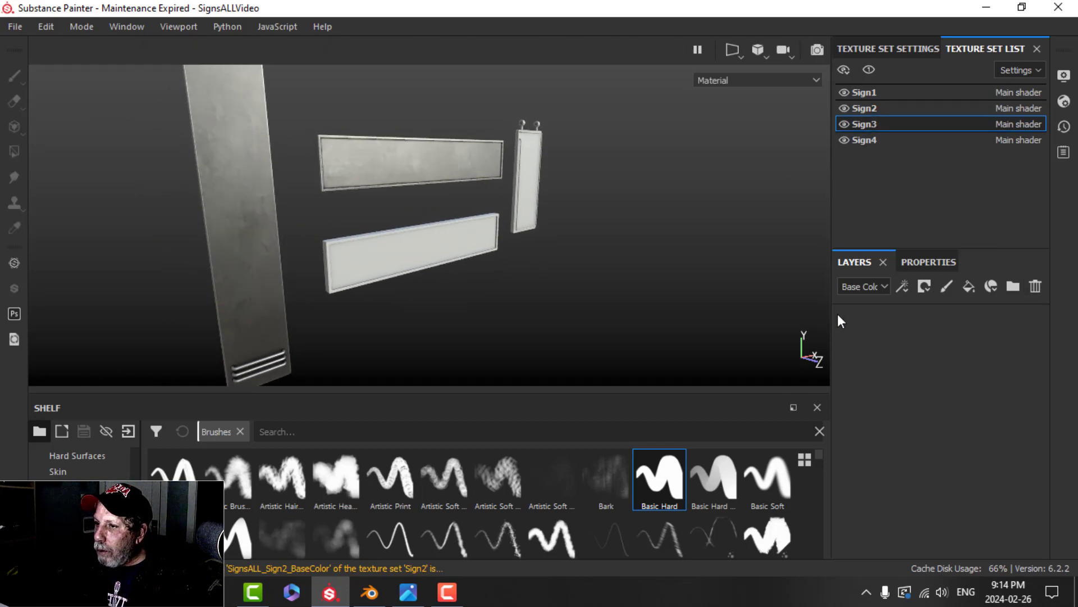
# - Replace Sign4's default layer with the copied base folder
pyautogui.click(865, 140)
pyautogui.click(1034, 286)
pyautogui.rightClick(927, 360)
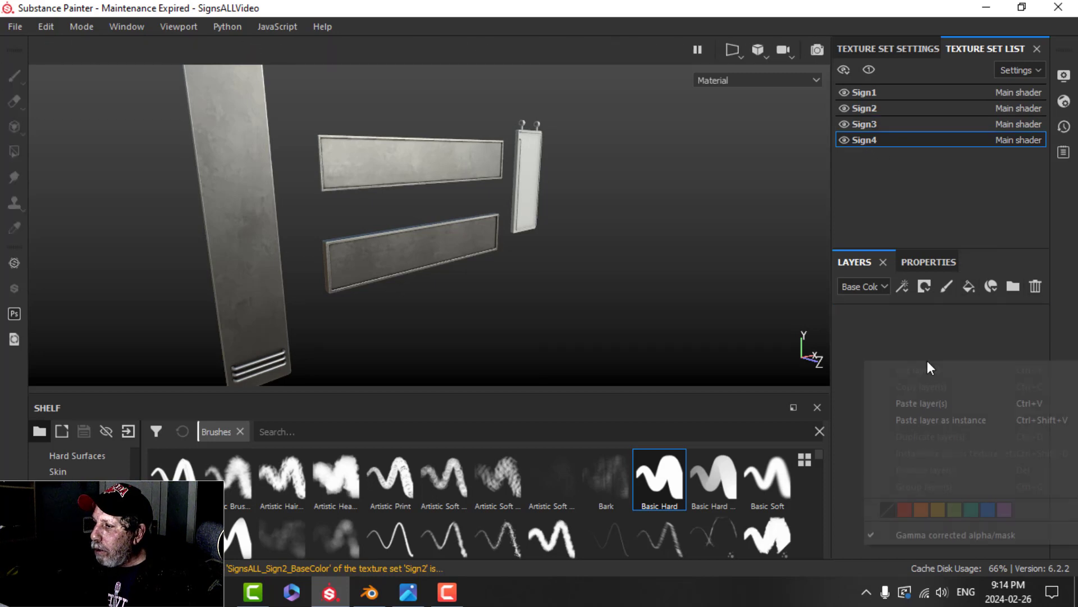
pyautogui.click(929, 402)
pyautogui.keyDown('alt'); pyautogui.moveTo(558, 207); pyautogui.dragTo(395, 225); pyautogui.keyUp('alt')
pyautogui.scroll(3, 391, 227)
pyautogui.keyDown('alt'); pyautogui.moveTo(361, 230); pyautogui.dragTo(388, 245, button='middle'); pyautogui.keyUp('alt')
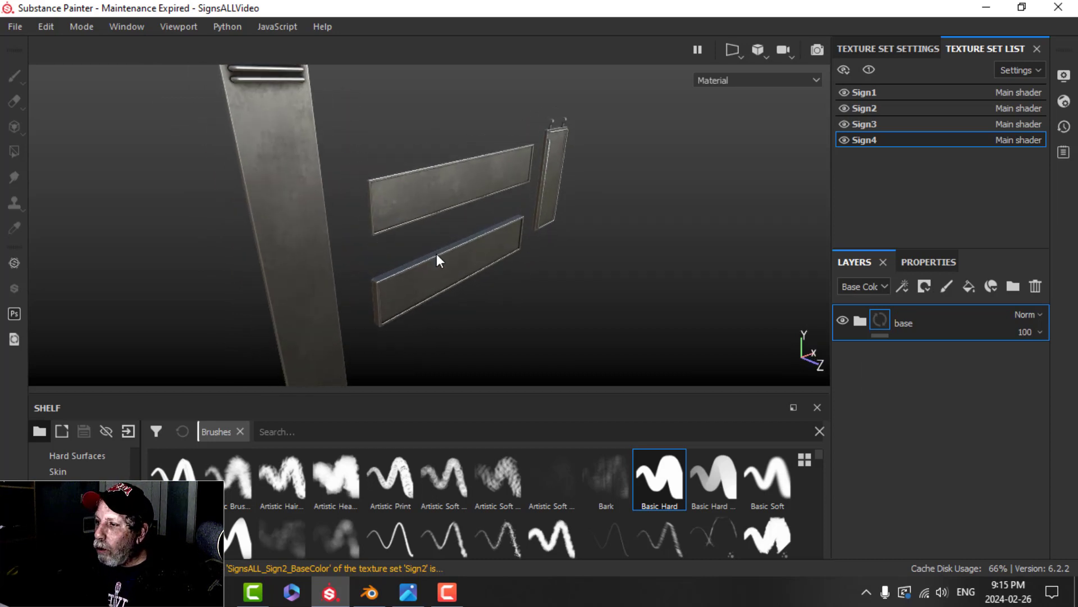
pyautogui.keyDown('alt'); pyautogui.moveTo(436, 254); pyautogui.dragTo(415, 247); pyautogui.keyUp('alt')
# - In Sign1, add a black-masked fill layer above the collapsed base folder and activate the Polygon Fill tool
pyautogui.click(894, 90)
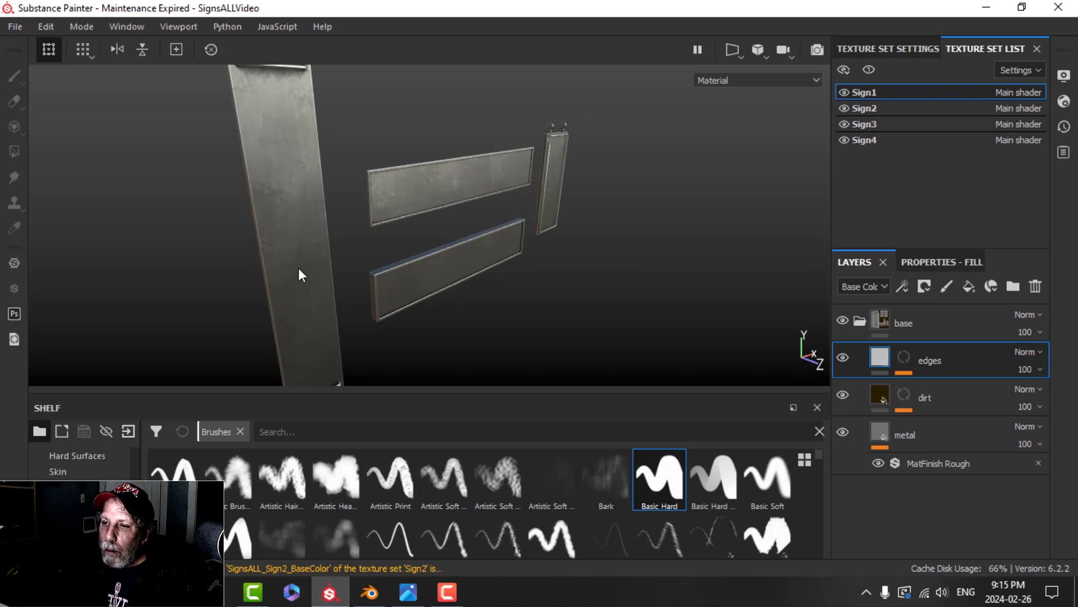
pyautogui.keyDown('alt'); pyautogui.moveTo(334, 234); pyautogui.dragTo(286, 134); pyautogui.keyUp('alt')
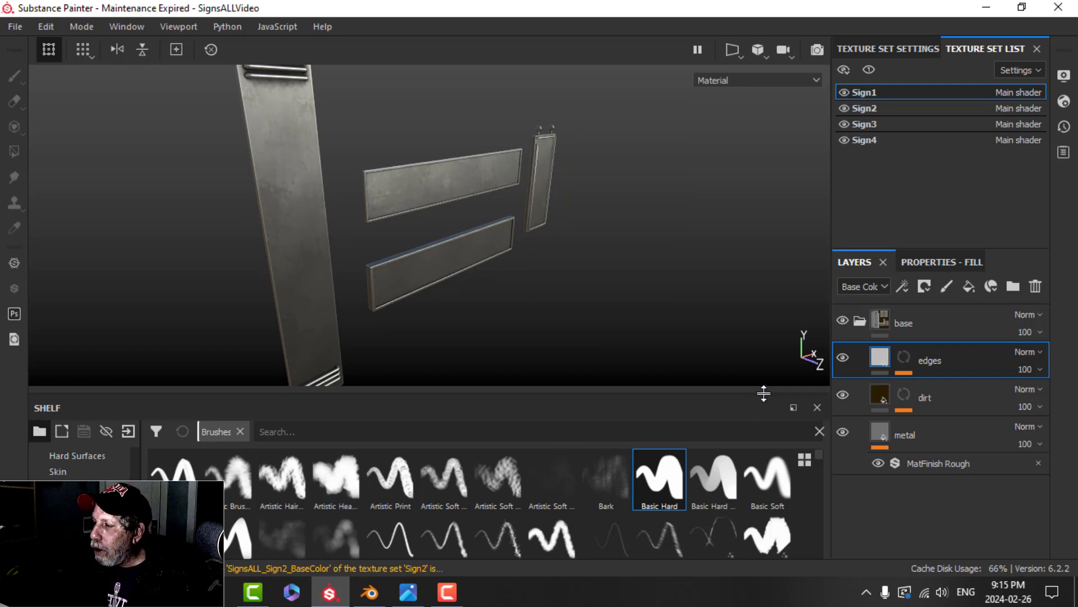
pyautogui.click(862, 322)
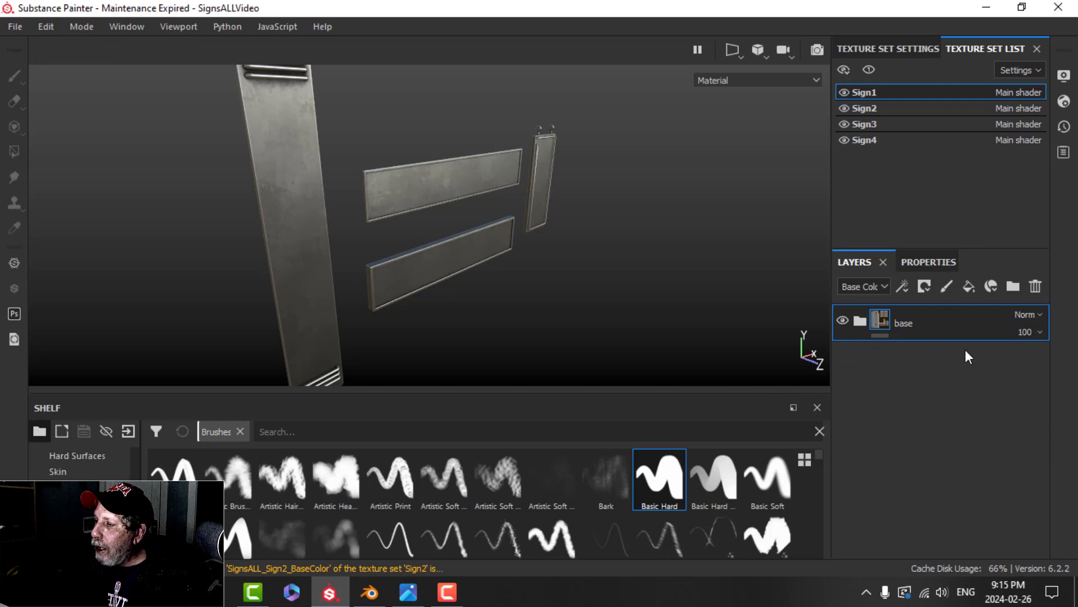
pyautogui.click(973, 285)
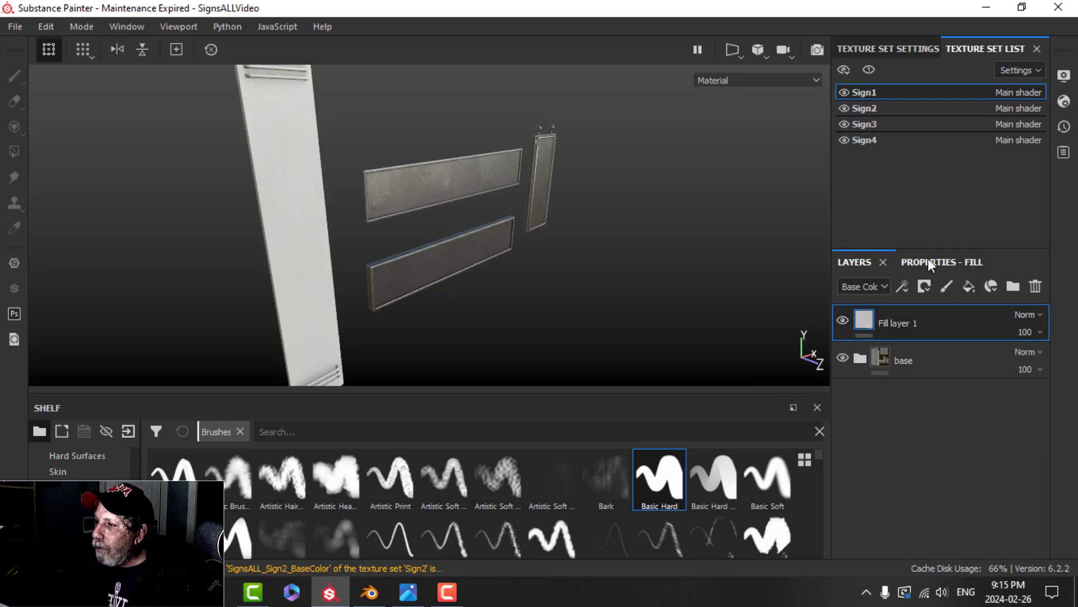
pyautogui.click(924, 286)
pyautogui.click(939, 318)
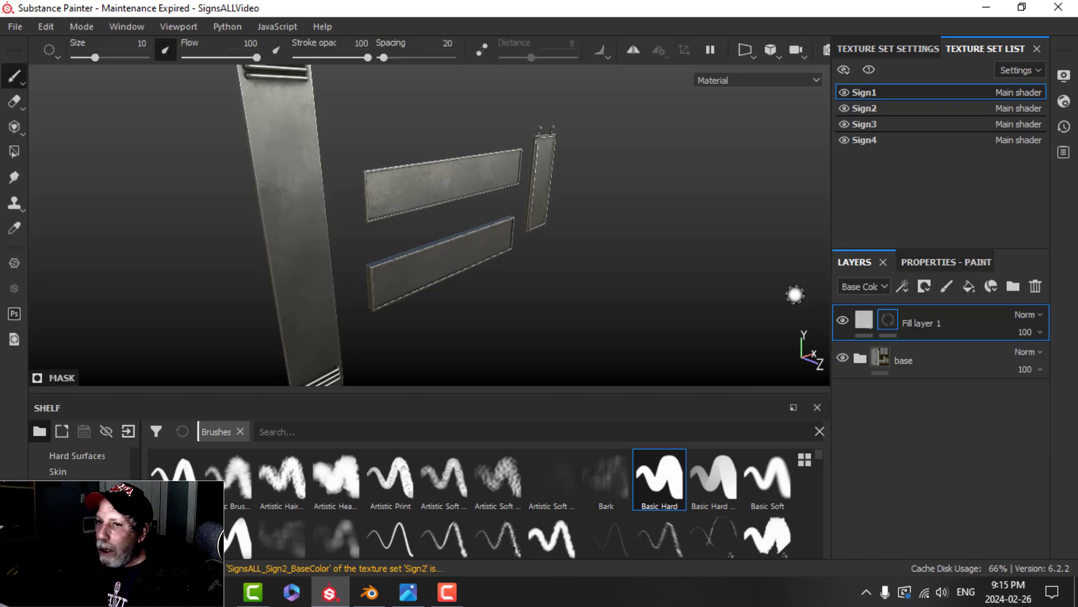
pyautogui.click(14, 151)
pyautogui.click(918, 259)
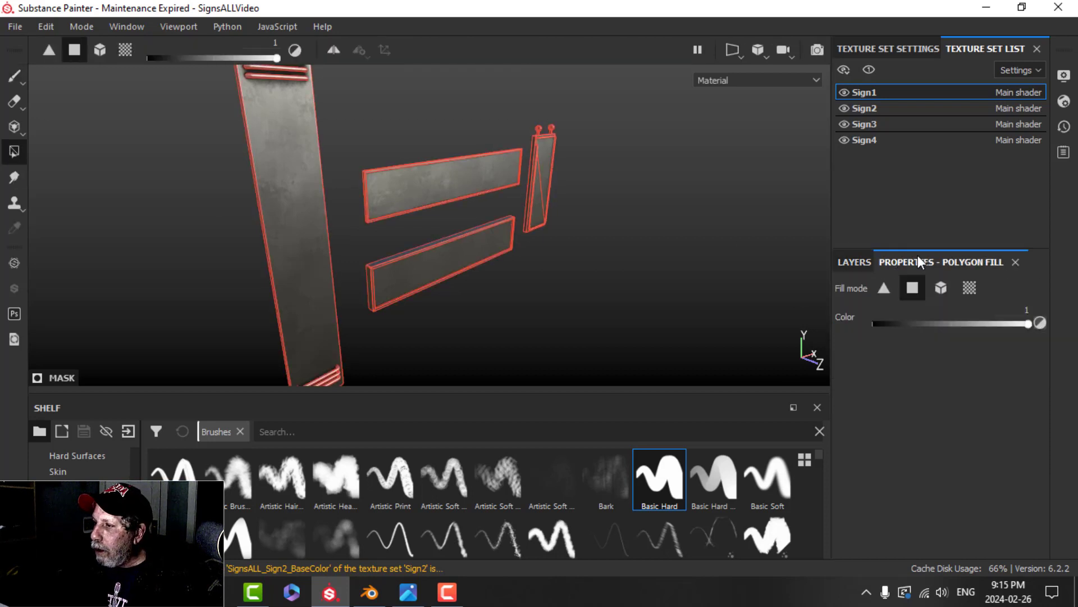
pyautogui.click(969, 287)
pyautogui.click(299, 164)
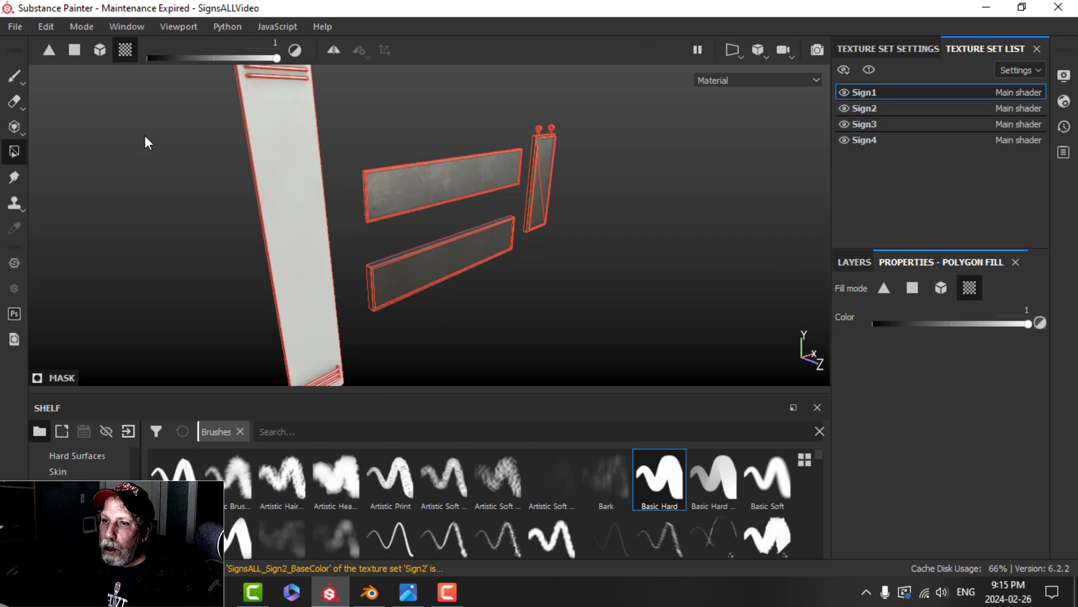
pyautogui.hotkey('ctrl', 'z')
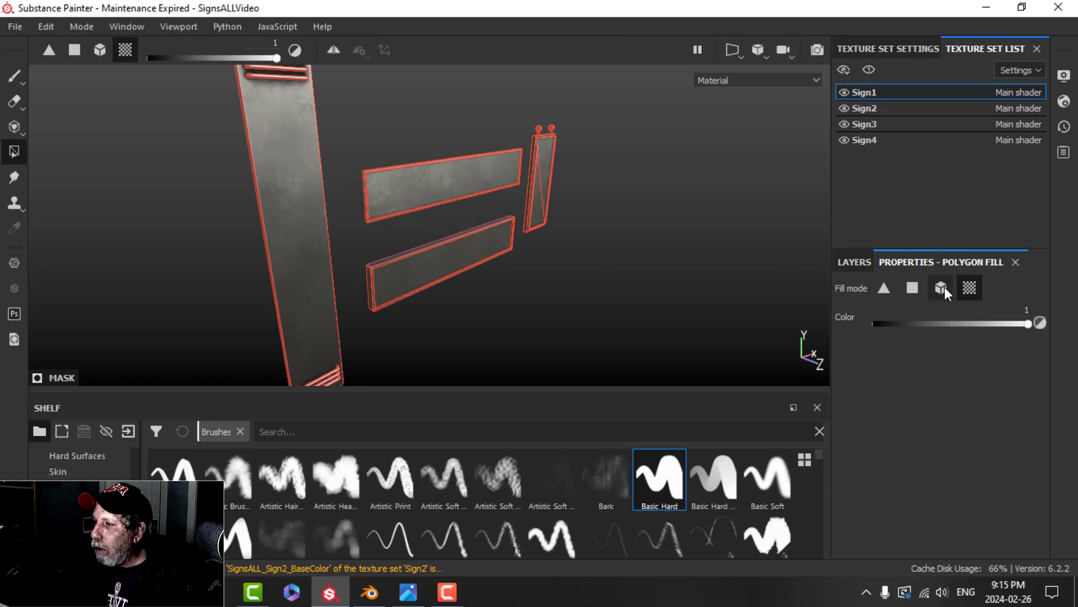
# - Fill the tall sign's front face white in the layer's mask using Polygon Fill's quad mode
pyautogui.click(910, 288)
pyautogui.click(290, 119)
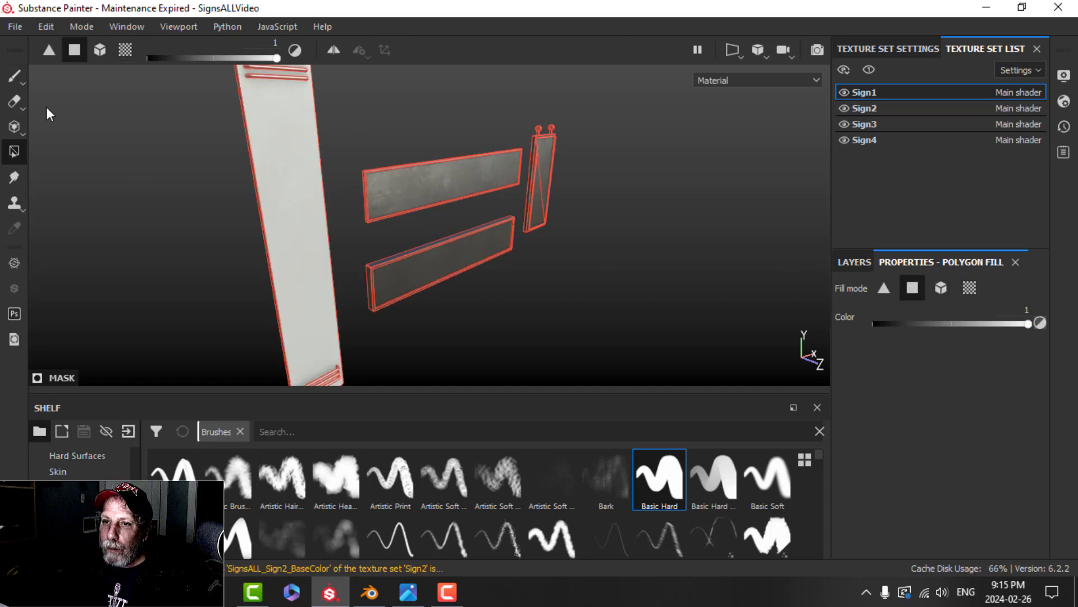
pyautogui.click(17, 79)
pyautogui.moveTo(312, 156)
pyautogui.keyDown('alt'); pyautogui.mouseDown()
pyautogui.moveTo(331, 186)
pyautogui.moveTo(320, 192)
pyautogui.moveTo(314, 157)
pyautogui.moveTo(486, 140)
pyautogui.moveTo(287, 163)
pyautogui.mouseUp(); pyautogui.keyUp('alt')
pyautogui.scroll(2, 286, 164)
pyautogui.scroll(-4, 314, 208)
pyautogui.keyDown('alt'); pyautogui.moveTo(341, 233); pyautogui.dragTo(467, 230); pyautogui.keyUp('alt')
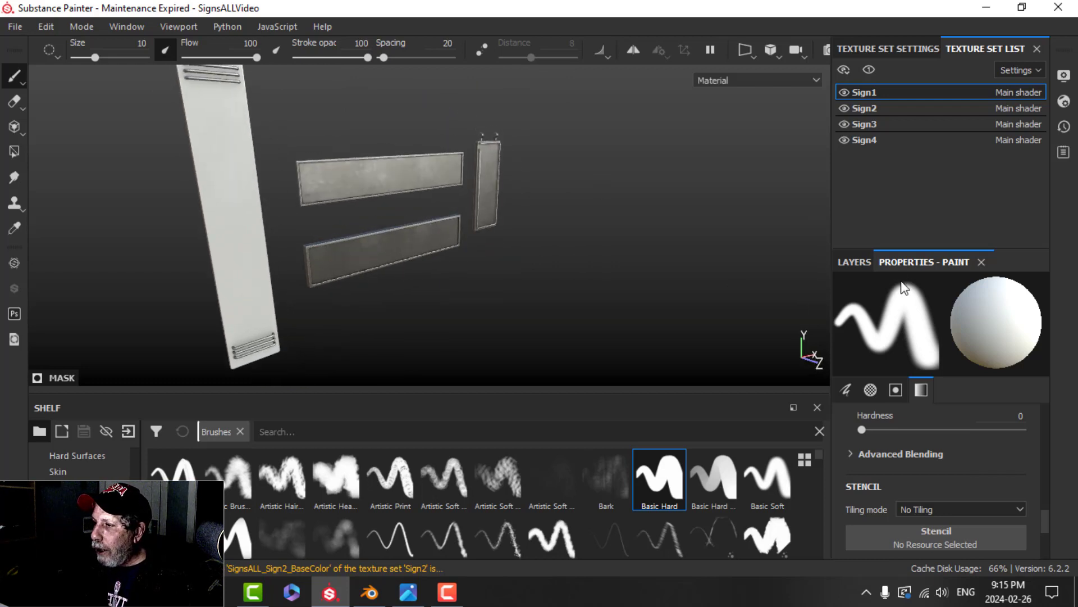
# - Limit the new fill layer to the color and rough channels and set its roughness to 0.8647
pyautogui.click(855, 262)
pyautogui.click(864, 320)
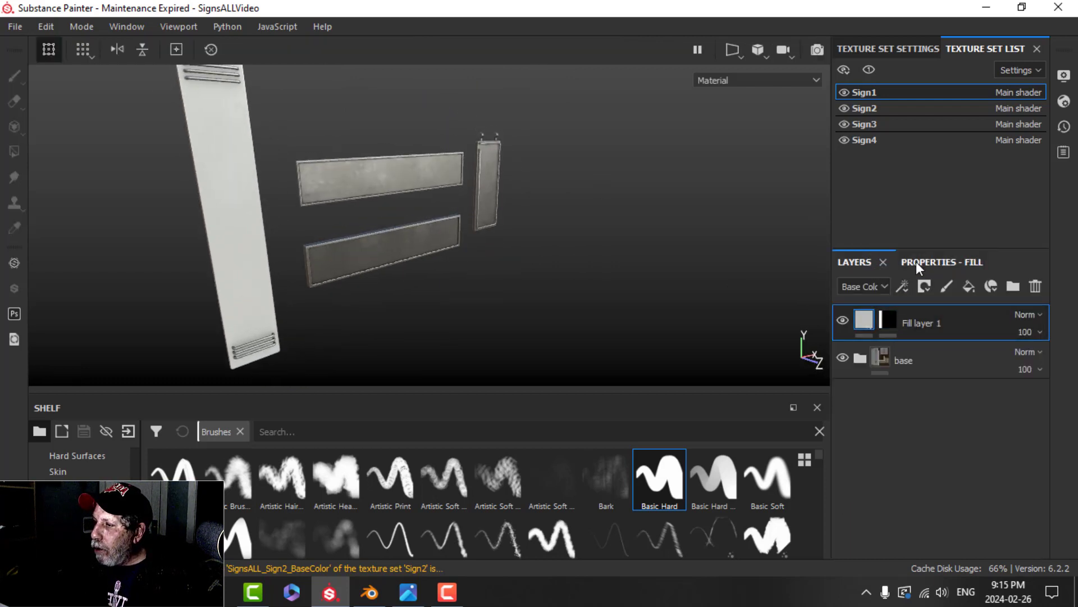
pyautogui.click(916, 262)
pyautogui.keyDown('alt'); pyautogui.click(864, 363); pyautogui.keyUp('alt')
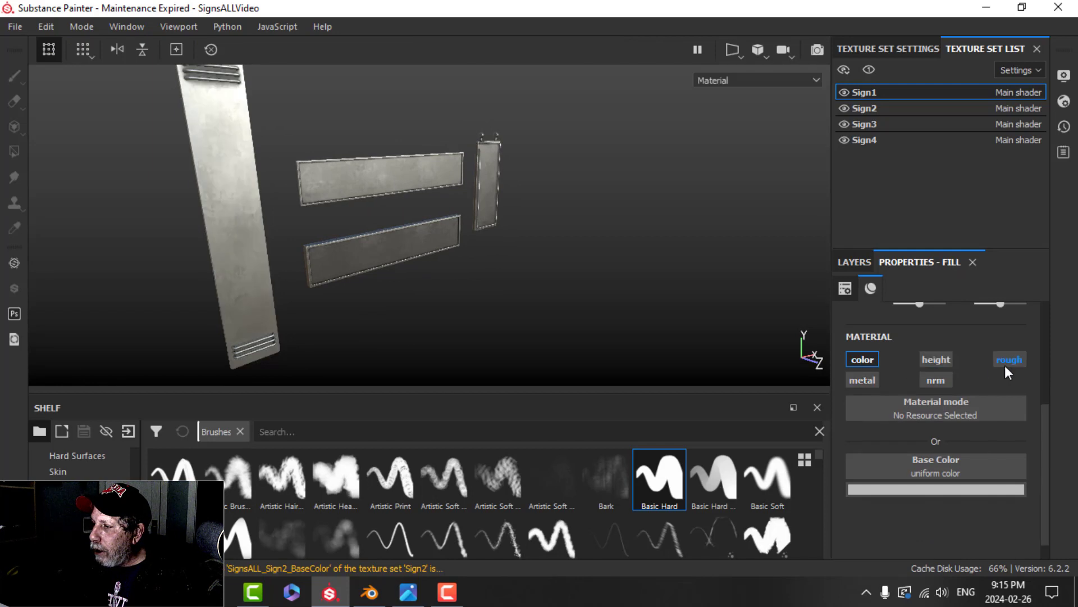
pyautogui.click(1006, 364)
pyautogui.scroll(-1, 987, 421)
pyautogui.moveTo(896, 533); pyautogui.dragTo(989, 534)
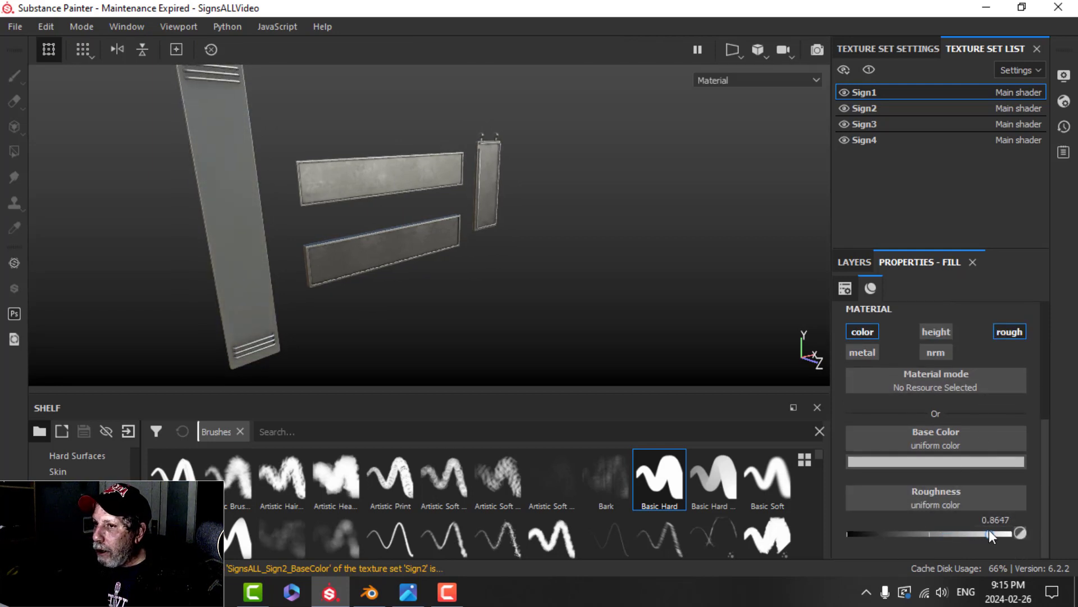
# - Set the fill layer's base color to a near-black with RGB values 0.040, 0.038, 0.038
pyautogui.click(949, 460)
pyautogui.click(863, 392)
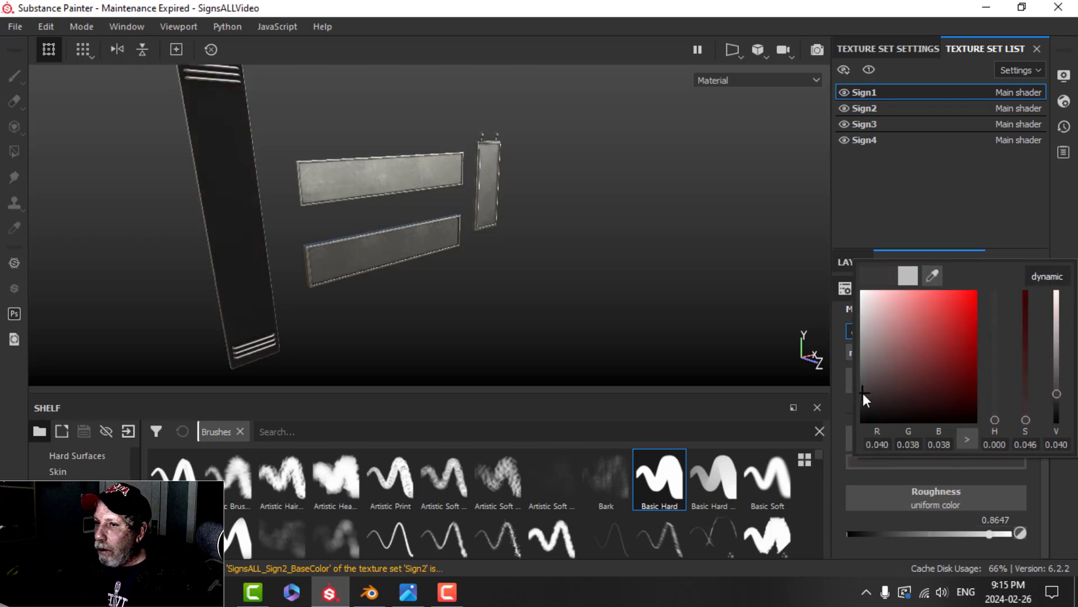
pyautogui.keyDown('alt'); pyautogui.moveTo(290, 264); pyautogui.dragTo(393, 226); pyautogui.keyUp('alt')
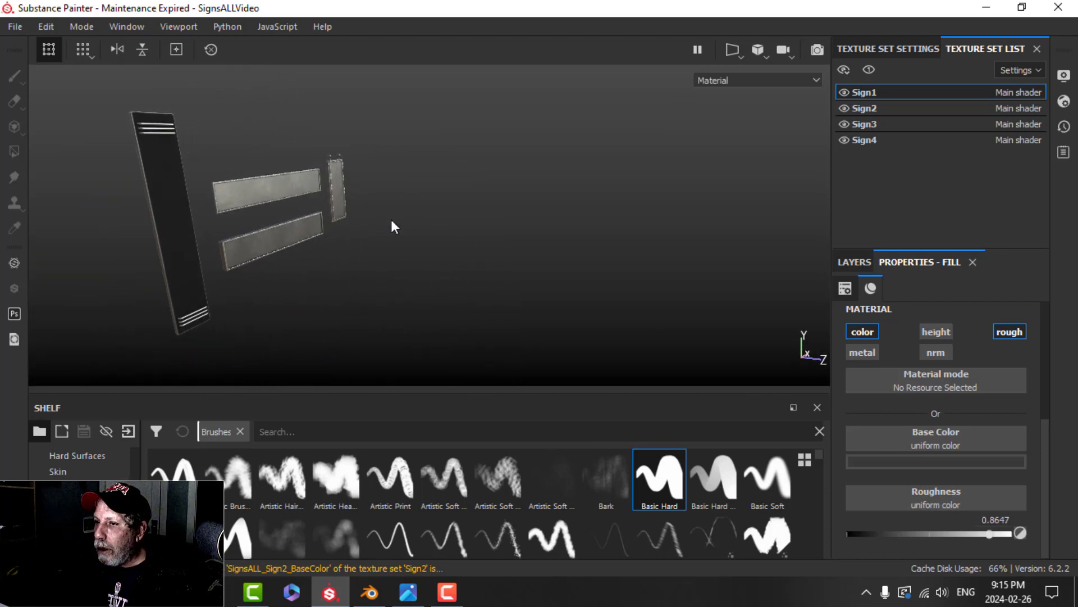
# - Rename the dark fill layer as black
pyautogui.click(869, 262)
pyautogui.doubleClick(914, 324)
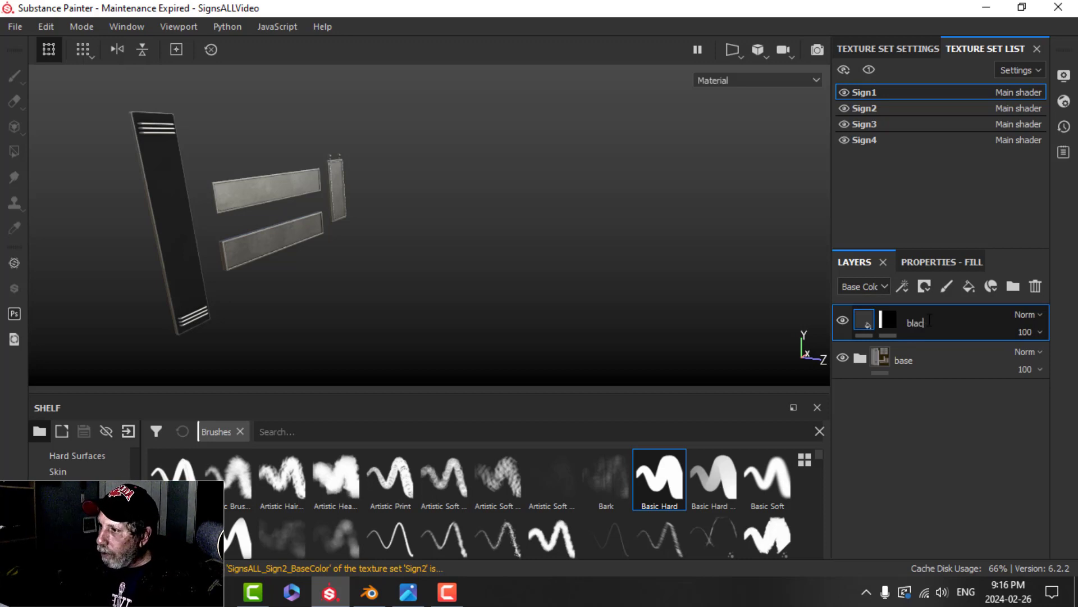
pyautogui.write('black')
pyautogui.press('Return')
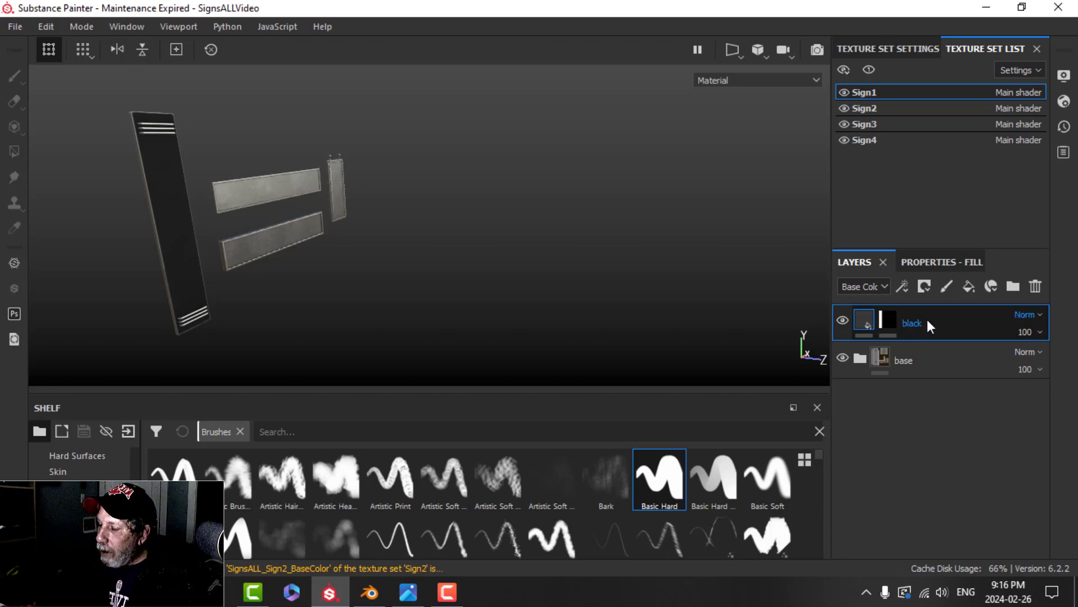
# - Copy Sign1's black layer and paste it above the collapsed base folder in Sign2
pyautogui.rightClick(926, 317)
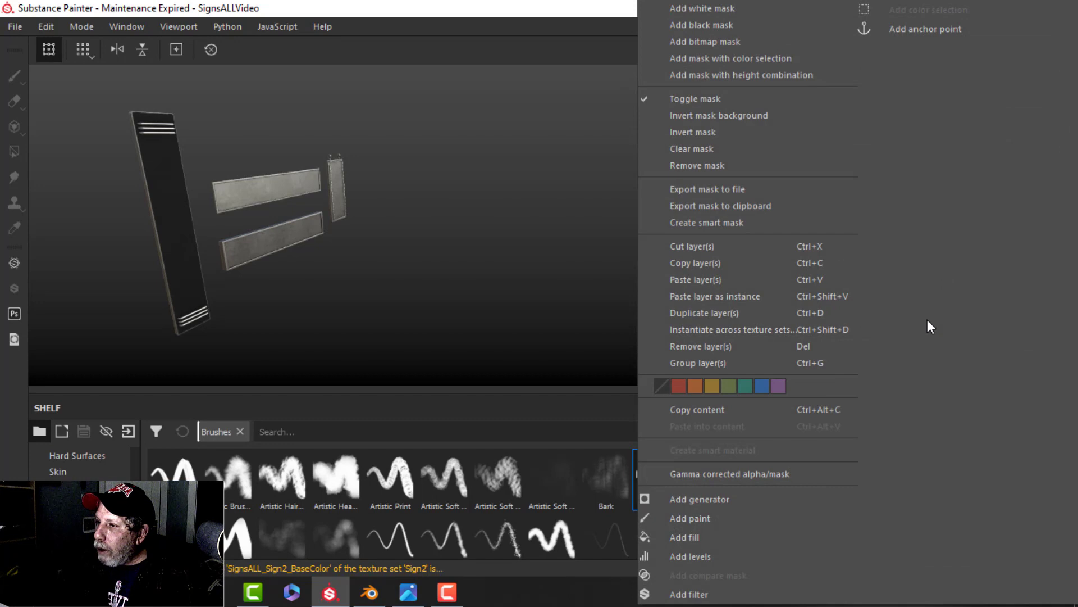
pyautogui.click(712, 262)
pyautogui.click(882, 107)
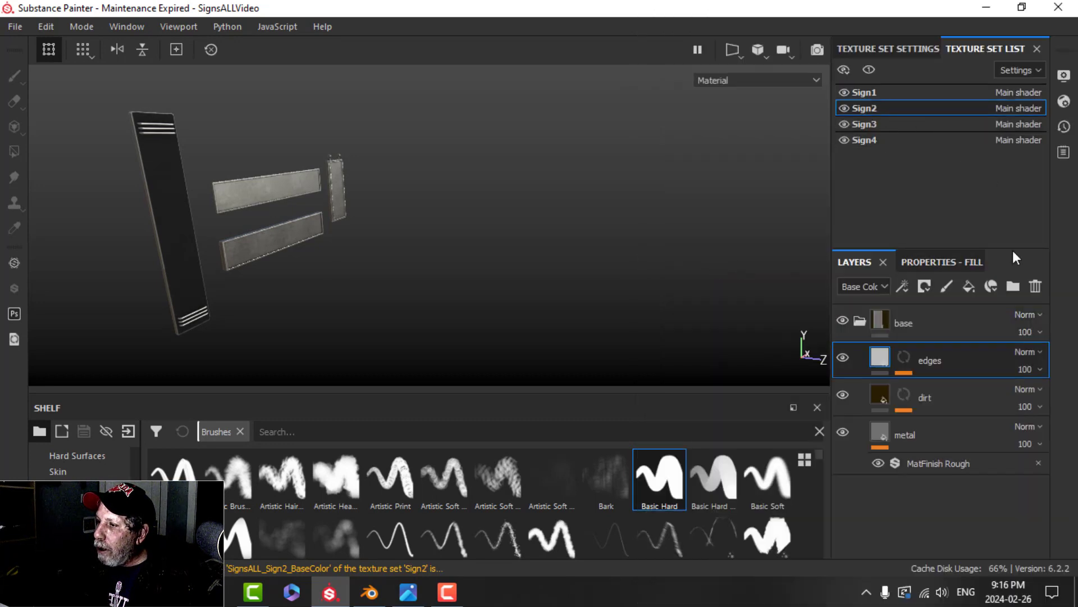
pyautogui.click(860, 319)
pyautogui.rightClick(902, 371)
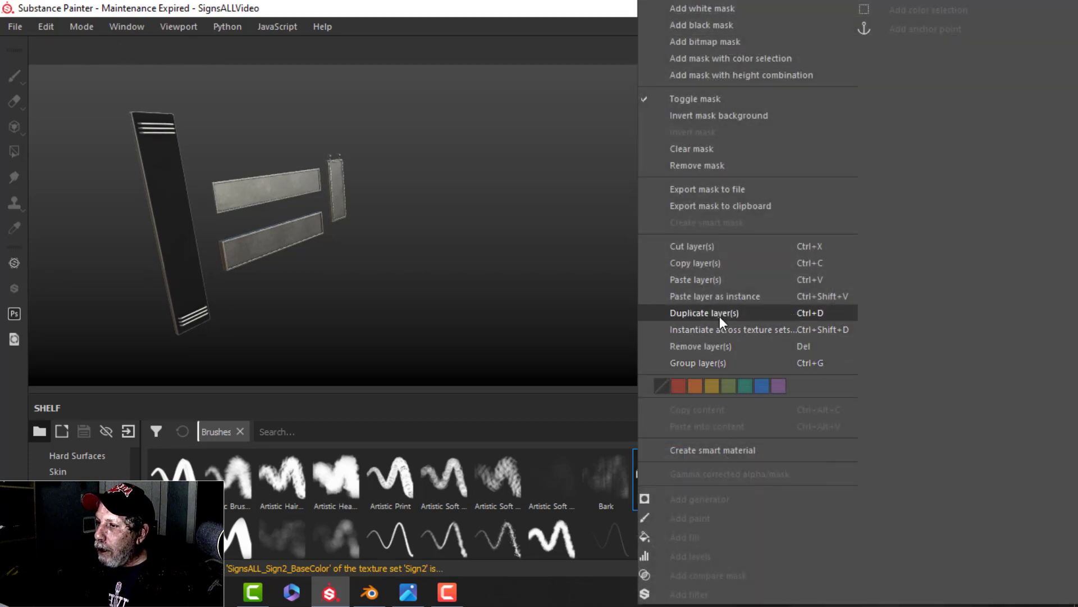
pyautogui.click(711, 278)
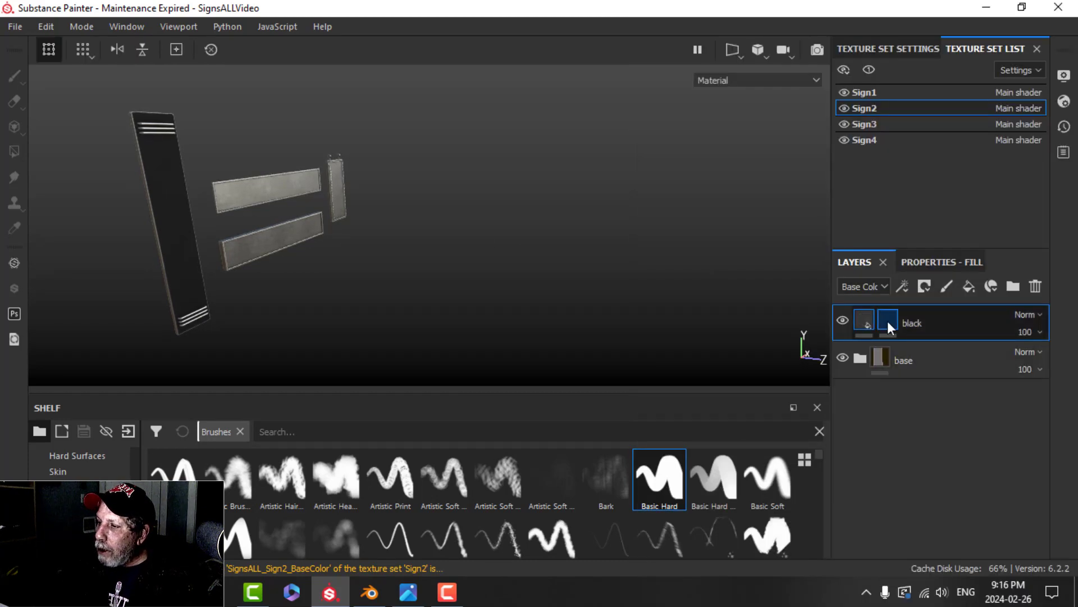
# - Clear the mask on Sign2's pasted black layer
pyautogui.click(887, 321)
pyautogui.rightClick(889, 321)
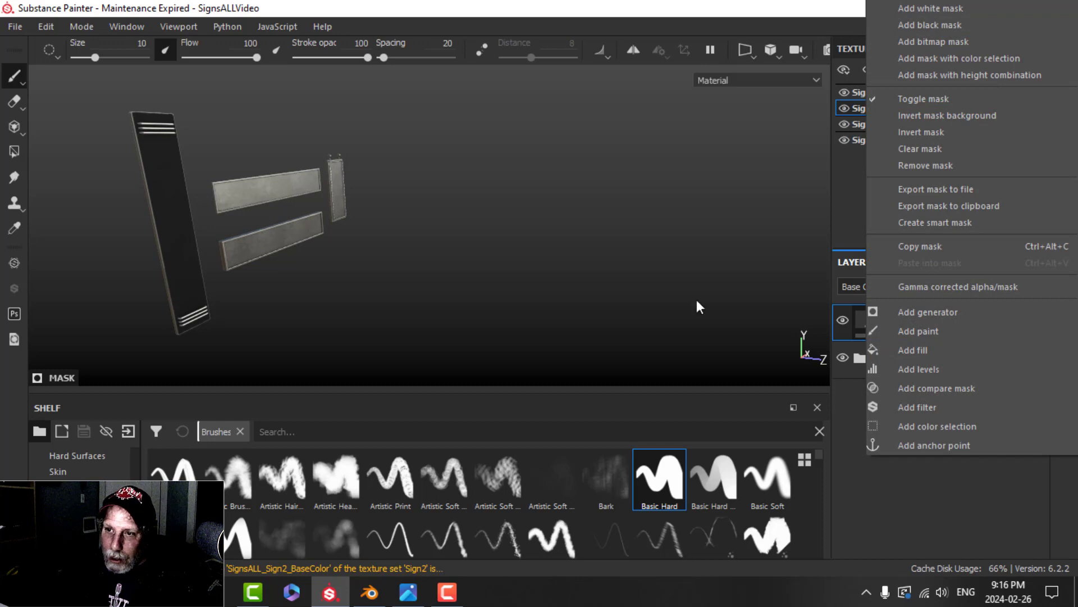
pyautogui.click(933, 149)
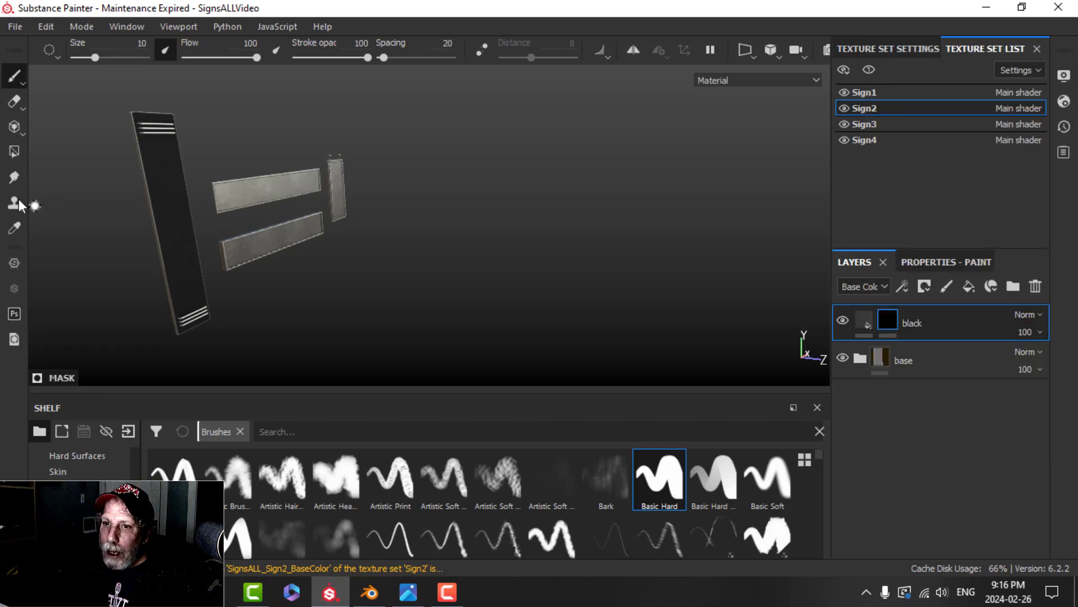
# - Fill the front face of the upper horizontal sign in the black layer's mask using Polygon Fill
pyautogui.click(14, 151)
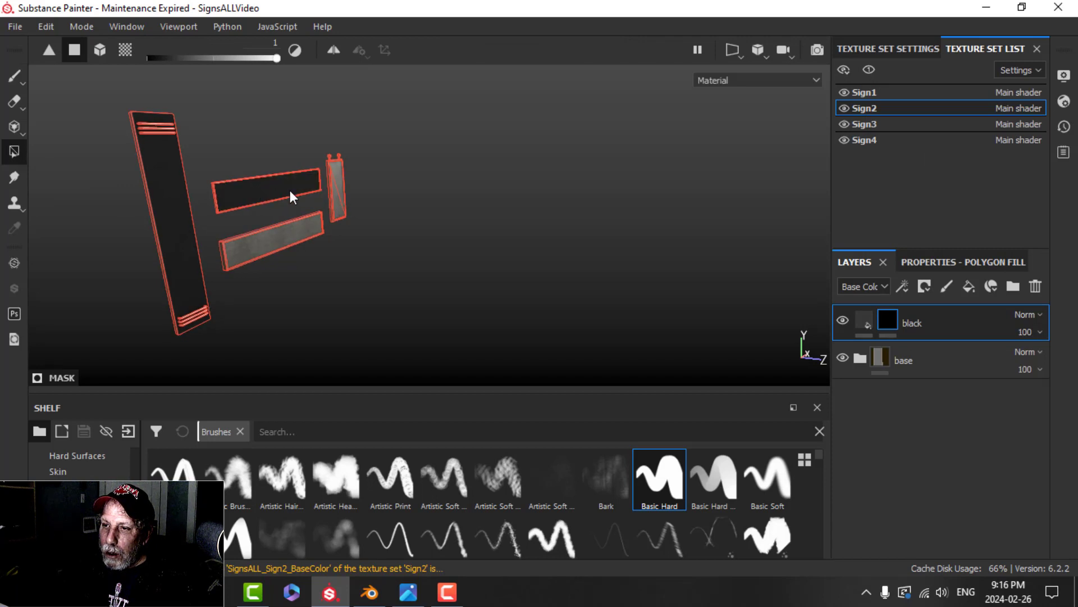
pyautogui.click(18, 72)
pyautogui.scroll(3, 286, 209)
pyautogui.moveTo(286, 210)
pyautogui.keyDown('alt'); pyautogui.mouseDown()
pyautogui.moveTo(142, 174)
pyautogui.moveTo(299, 195)
pyautogui.moveTo(174, 167)
pyautogui.mouseUp(); pyautogui.keyUp('alt')
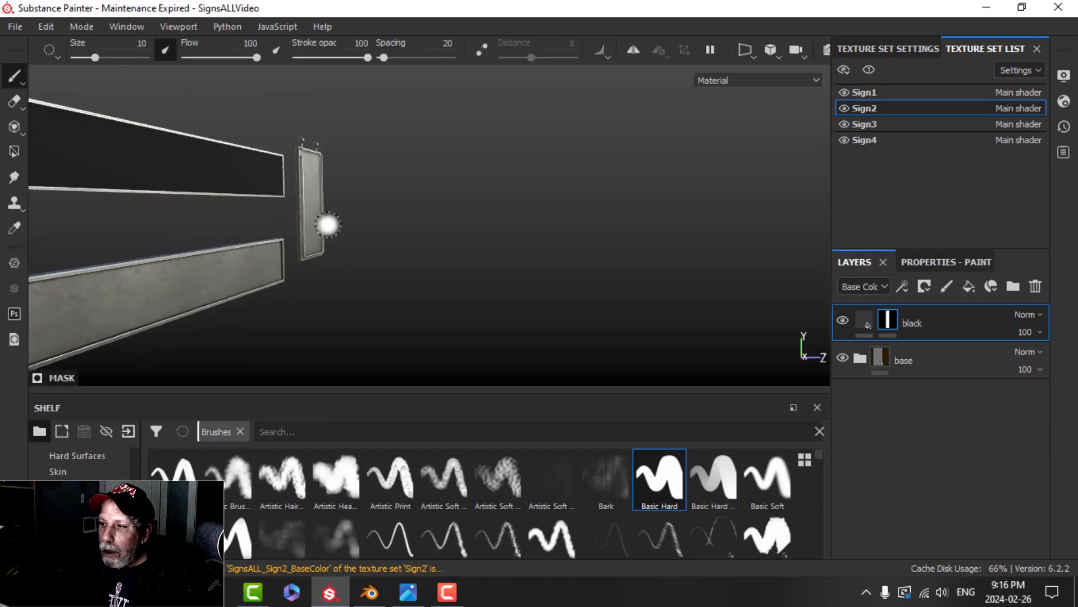
pyautogui.keyDown('alt'); pyautogui.moveTo(398, 248); pyautogui.dragTo(429, 229, button='middle'); pyautogui.keyUp('alt')
pyautogui.keyDown('alt'); pyautogui.moveTo(429, 229); pyautogui.dragTo(406, 228); pyautogui.keyUp('alt')
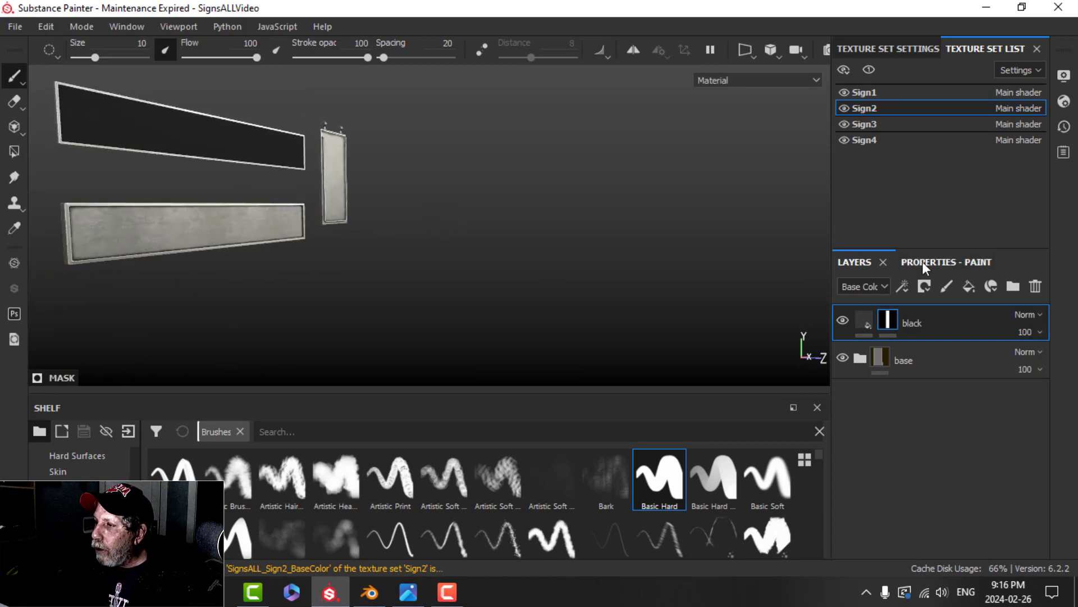
# - Paste the black layer above the collapsed base folder in Sign3 and clear its mask
pyautogui.click(874, 126)
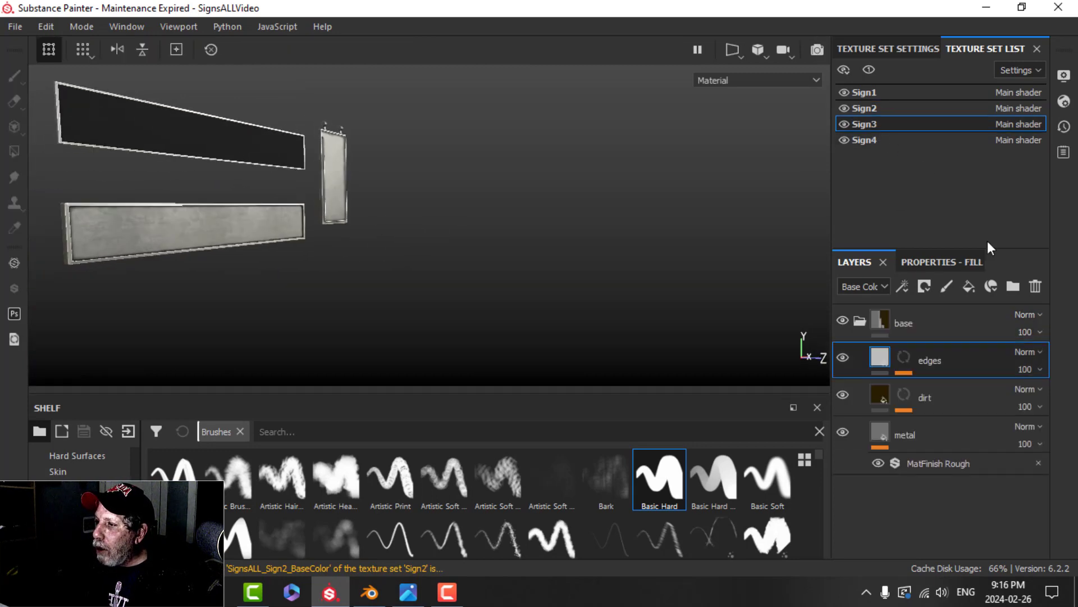
pyautogui.click(857, 318)
pyautogui.rightClick(905, 384)
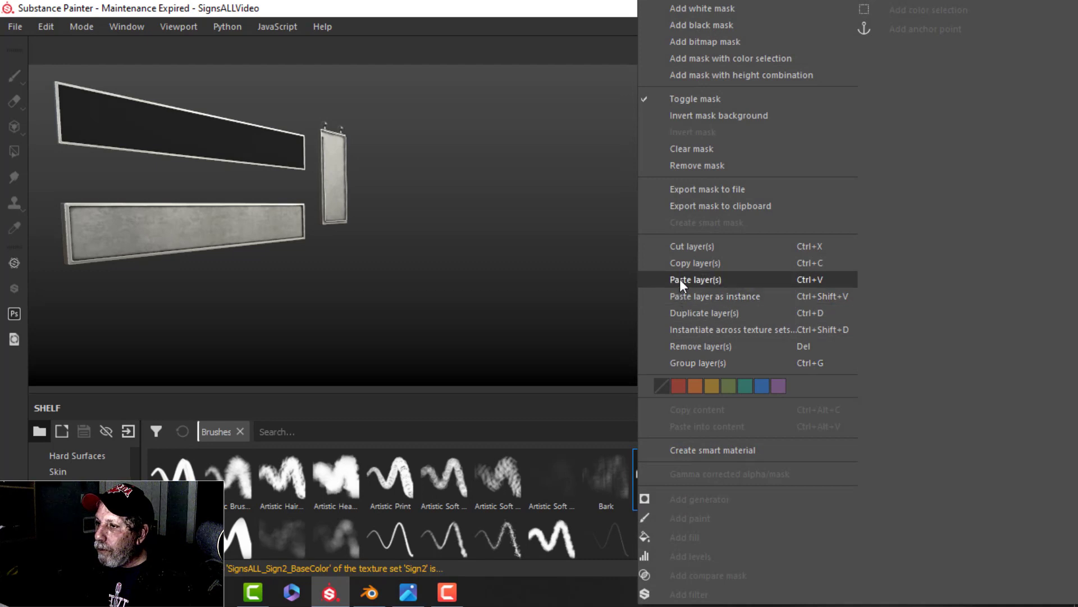
pyautogui.click(697, 281)
pyautogui.rightClick(887, 319)
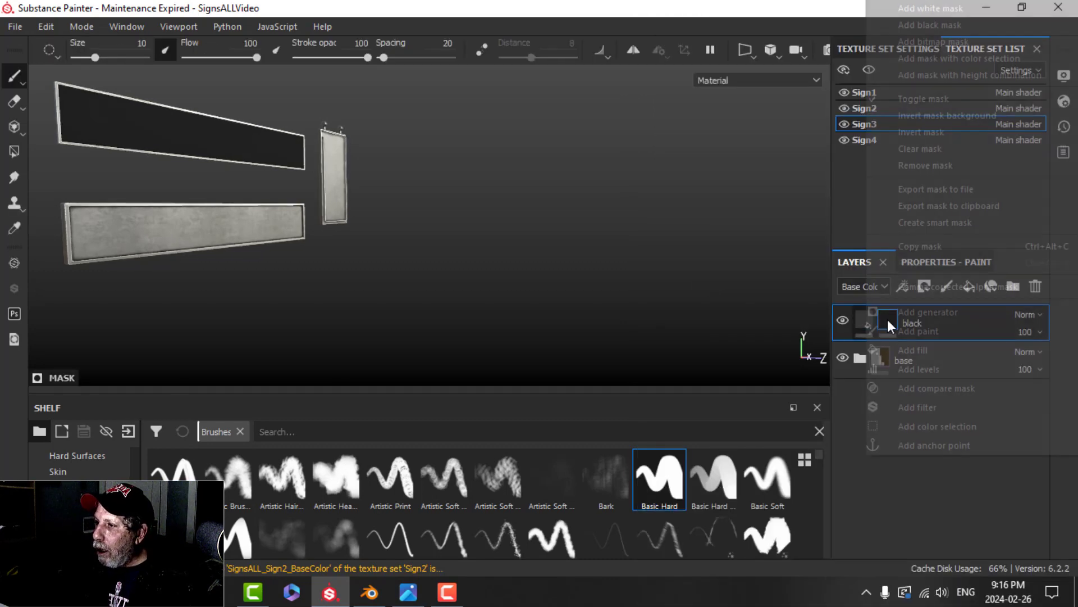
pyautogui.click(917, 152)
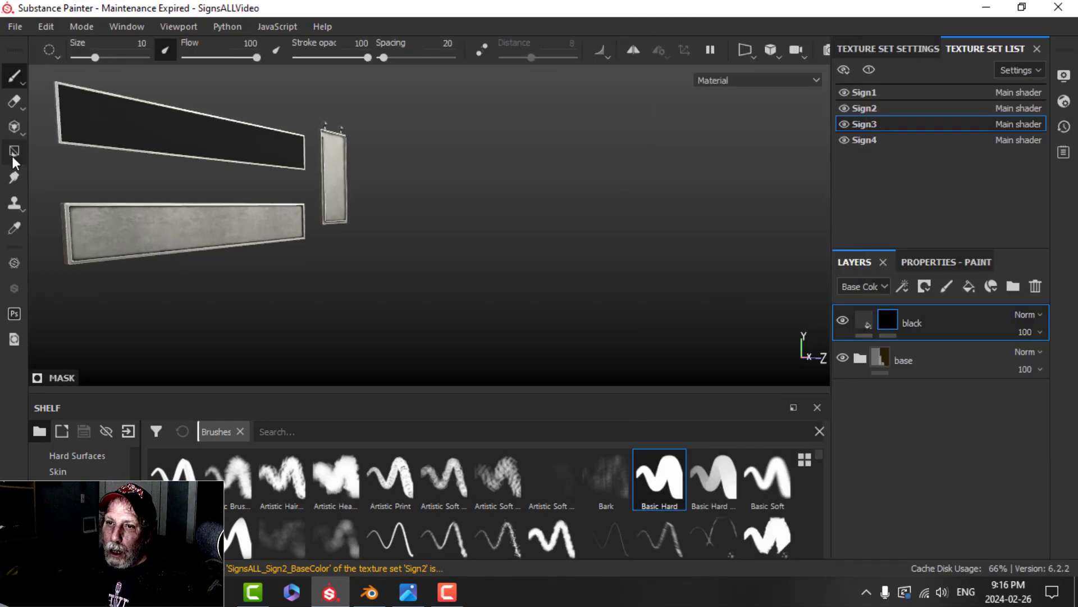
# - Fill the front face of the lower horizontal sign in Sign3's black layer mask using Polygon Fill
pyautogui.click(13, 155)
pyautogui.click(194, 228)
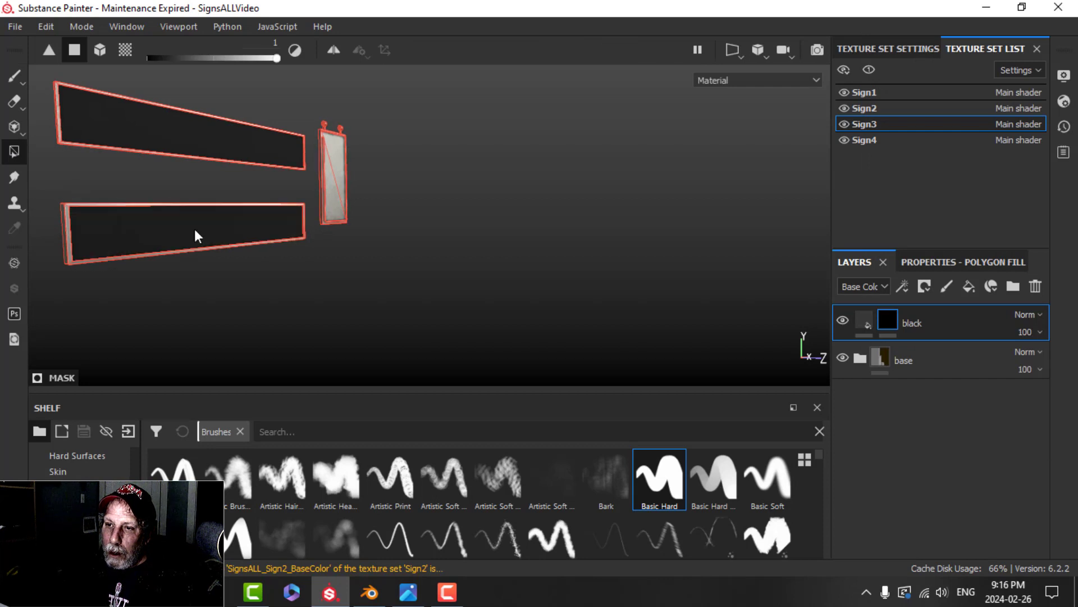
pyautogui.click(14, 77)
pyautogui.keyDown('alt'); pyautogui.moveTo(517, 217); pyautogui.dragTo(534, 217); pyautogui.keyUp('alt')
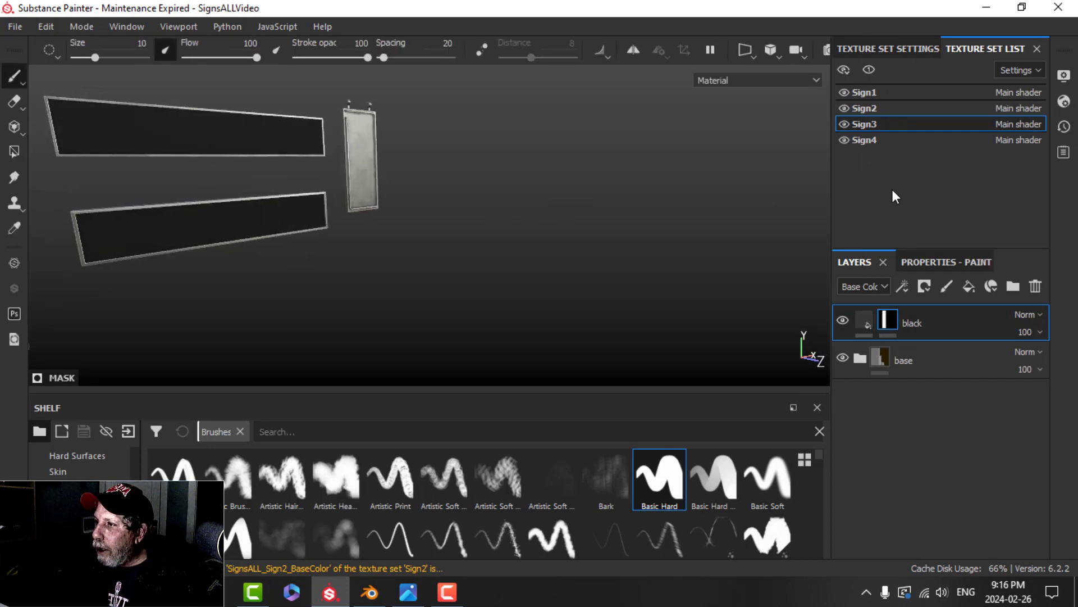
# - Paste the black layer above the collapsed base folder in Sign4 and clear the pasted layer's mask
pyautogui.click(871, 139)
pyautogui.click(858, 321)
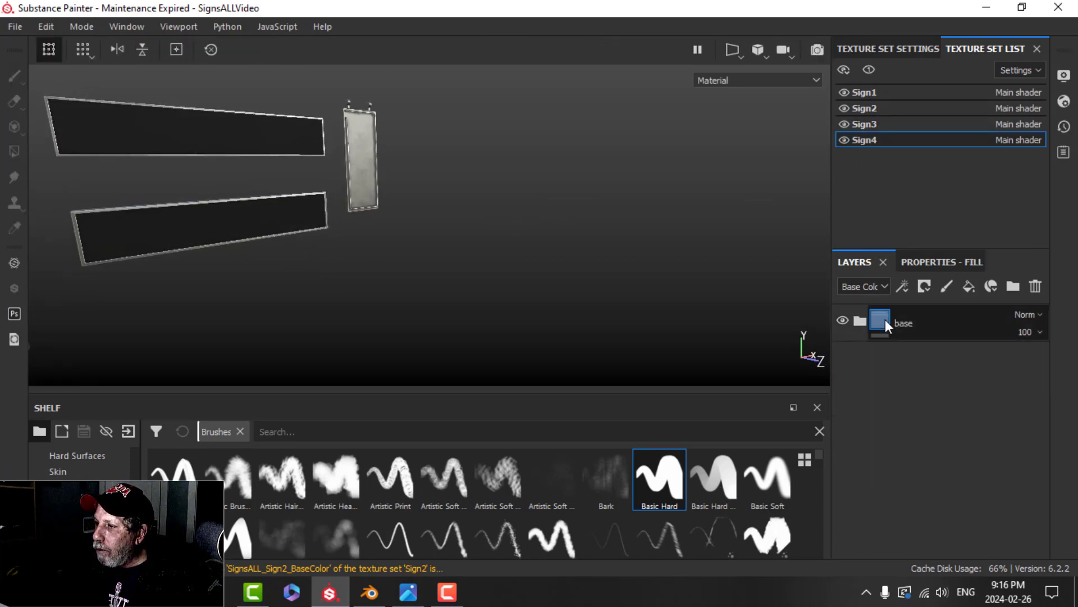
pyautogui.rightClick(893, 380)
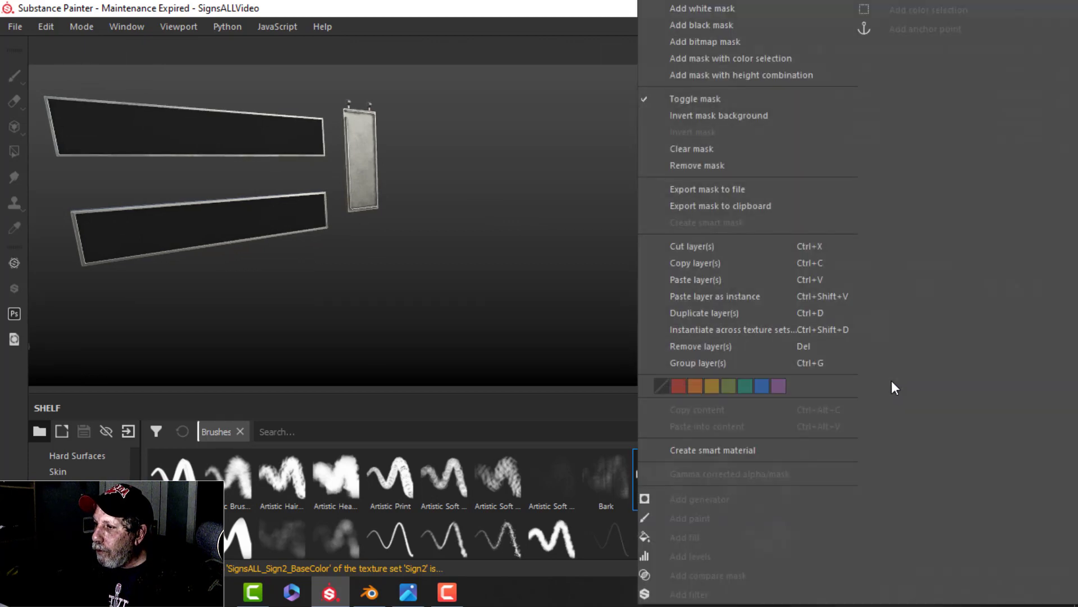
pyautogui.click(700, 280)
pyautogui.click(886, 318)
pyautogui.rightClick(884, 319)
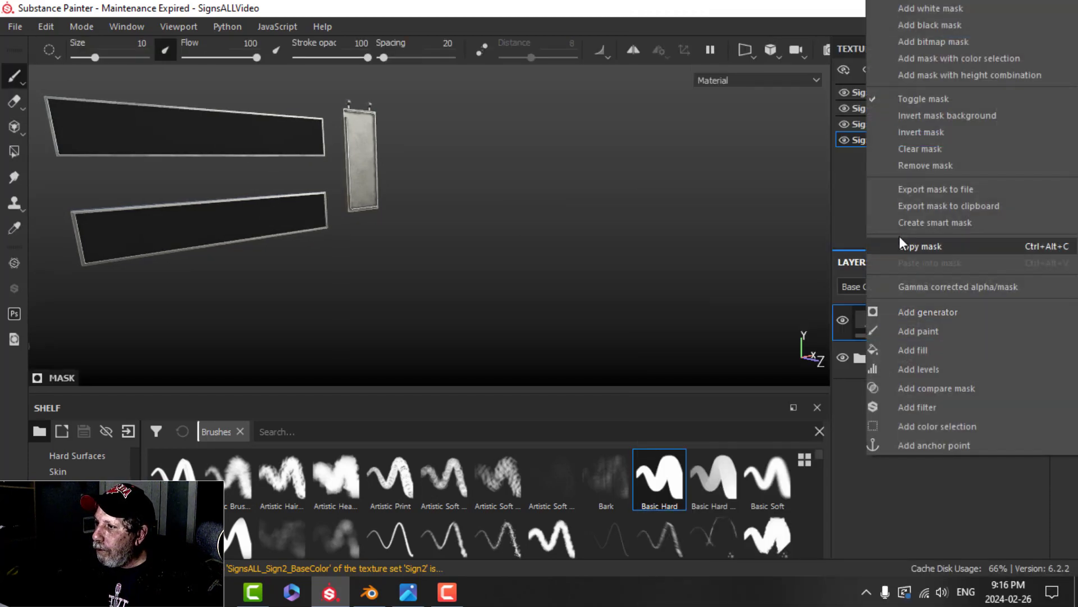
pyautogui.click(925, 148)
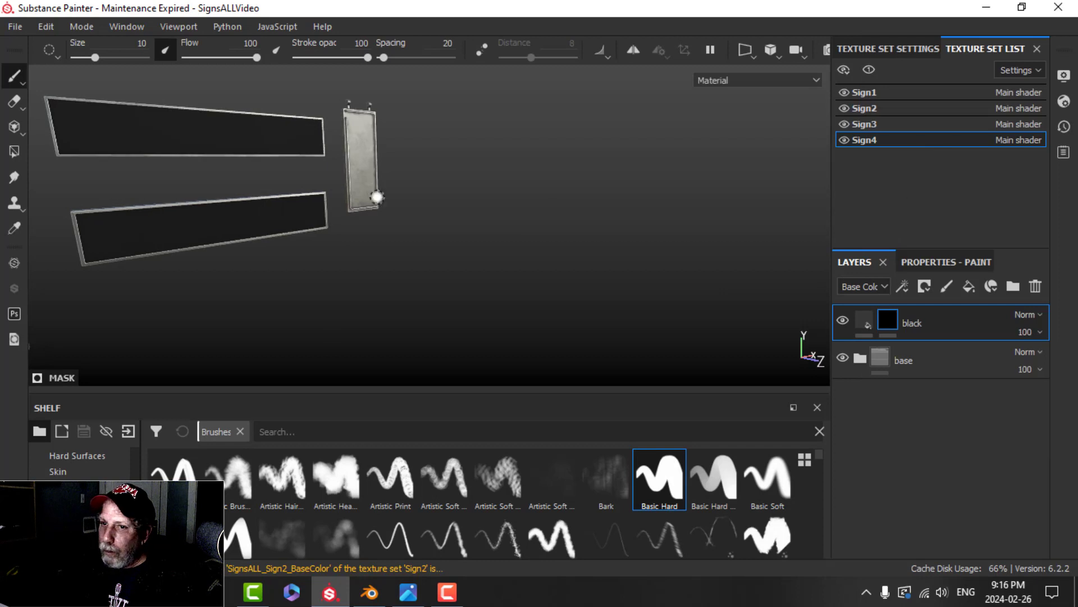
# - Fill the front face of the small hanging sign in Sign4's black layer mask using Polygon Fill
pyautogui.click(14, 151)
pyautogui.click(360, 146)
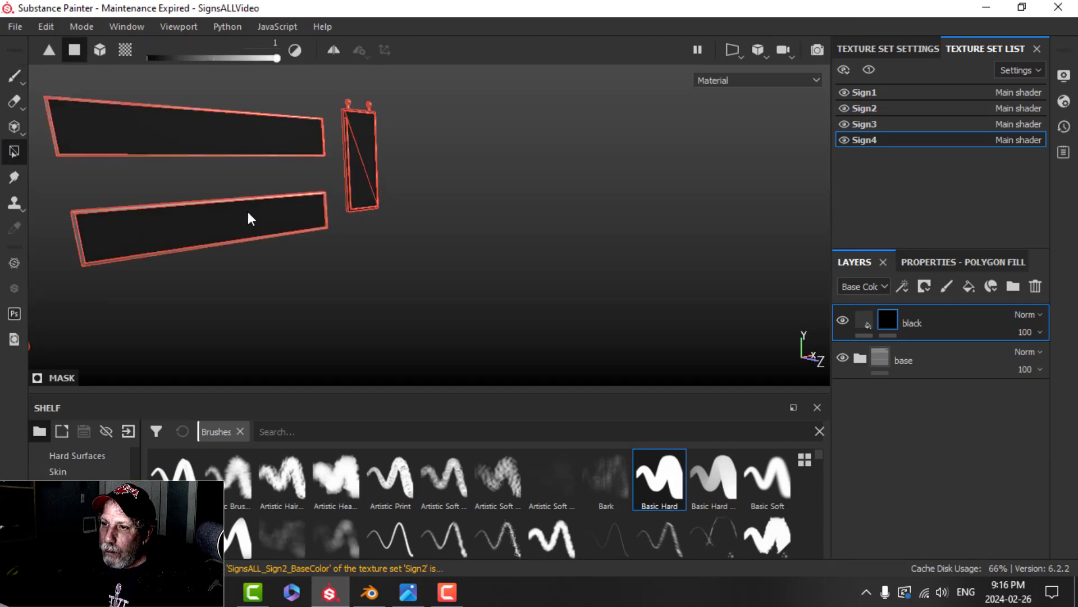
pyautogui.click(15, 76)
# - Examine the black front panels on all four signs from the front and from an angle
pyautogui.moveTo(268, 154)
pyautogui.keyDown('alt'); pyautogui.mouseDown()
pyautogui.moveTo(405, 163)
pyautogui.moveTo(402, 187)
pyautogui.moveTo(517, 154)
pyautogui.moveTo(349, 161)
pyautogui.moveTo(454, 167)
pyautogui.moveTo(426, 176)
pyautogui.moveTo(450, 250)
pyautogui.moveTo(424, 258)
pyautogui.moveTo(471, 192)
pyautogui.mouseUp(); pyautogui.keyUp('alt')
pyautogui.keyDown('alt'); pyautogui.moveTo(457, 255); pyautogui.dragTo(414, 224); pyautogui.keyUp('alt')
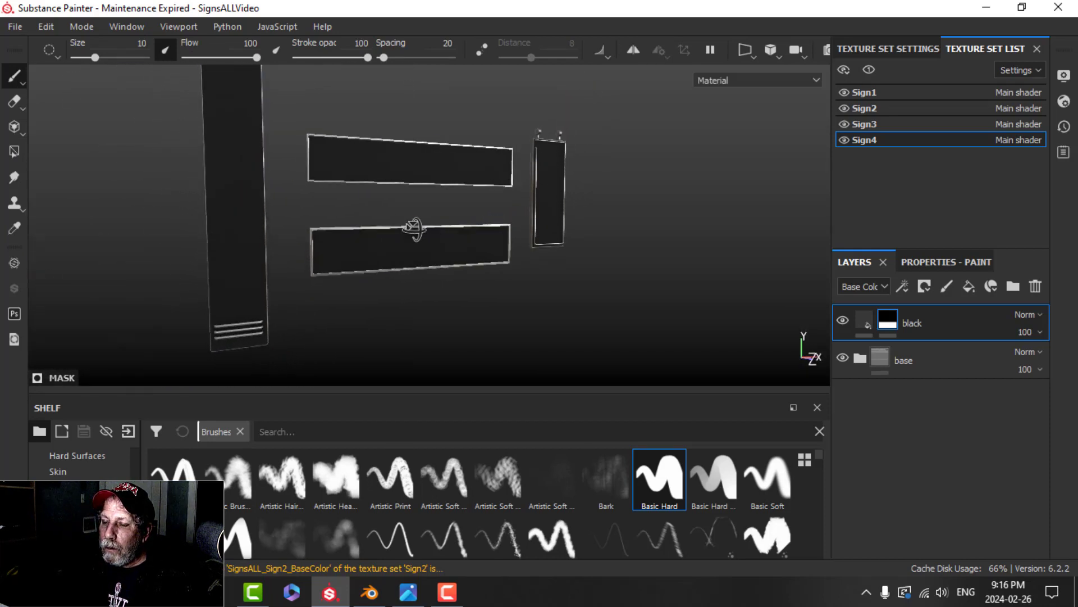
pyautogui.keyDown('alt'); pyautogui.moveTo(523, 286); pyautogui.dragTo(445, 283); pyautogui.keyUp('alt')
pyautogui.moveTo(457, 278)
pyautogui.keyDown('alt'); pyautogui.mouseDown(button='middle')
pyautogui.moveTo(433, 305)
pyautogui.moveTo(426, 289)
pyautogui.mouseUp(button='middle'); pyautogui.keyUp('alt')
pyautogui.scroll(-1, 432, 304)
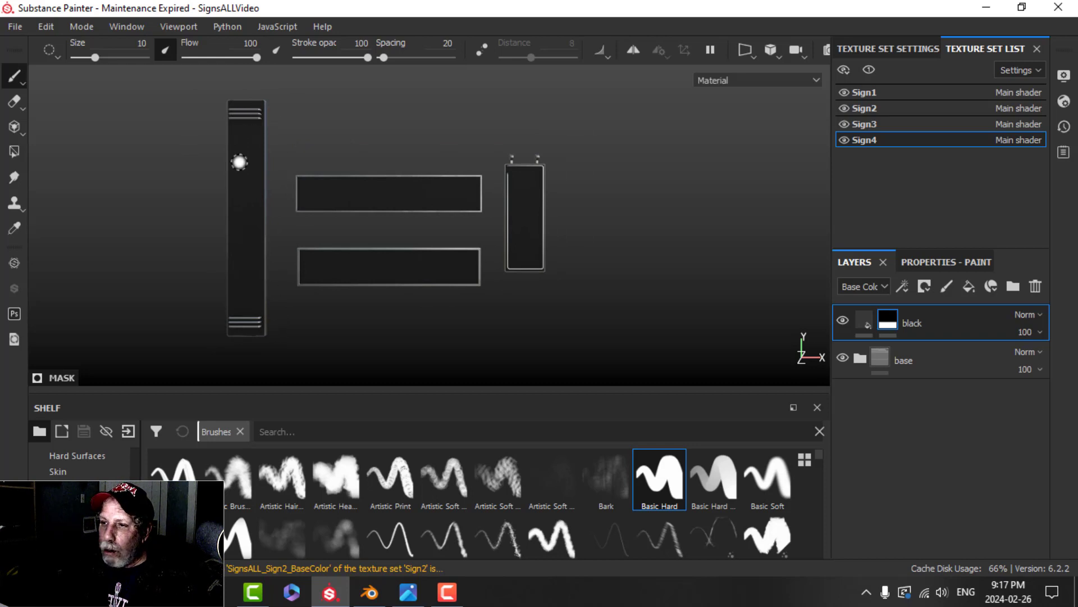
pyautogui.scroll(1, 415, 196)
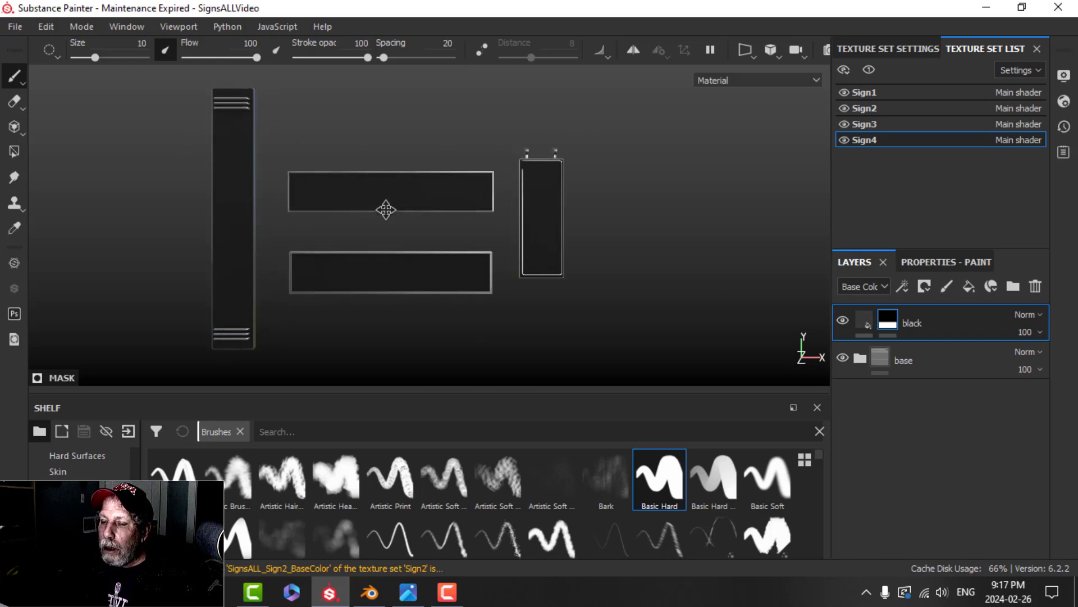
pyautogui.keyDown('alt'); pyautogui.moveTo(386, 210); pyautogui.dragTo(394, 208, button='middle'); pyautogui.keyUp('alt')
pyautogui.keyDown('alt'); pyautogui.moveTo(470, 219); pyautogui.dragTo(395, 212); pyautogui.keyUp('alt')
# - Add a fill layer with a black mask above the black layer in Sign1
pyautogui.click(892, 91)
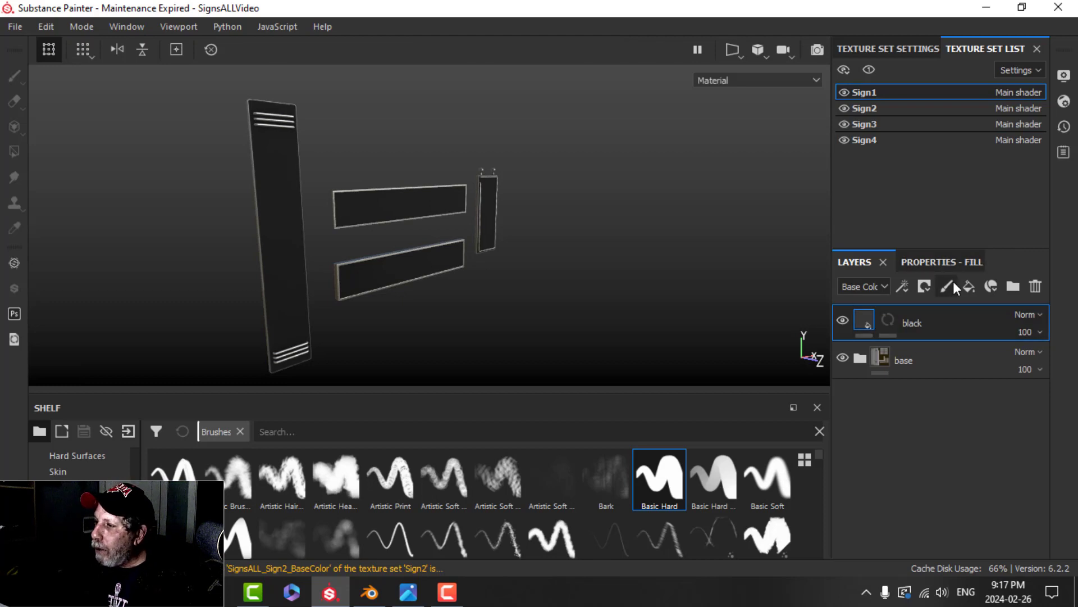
pyautogui.click(969, 285)
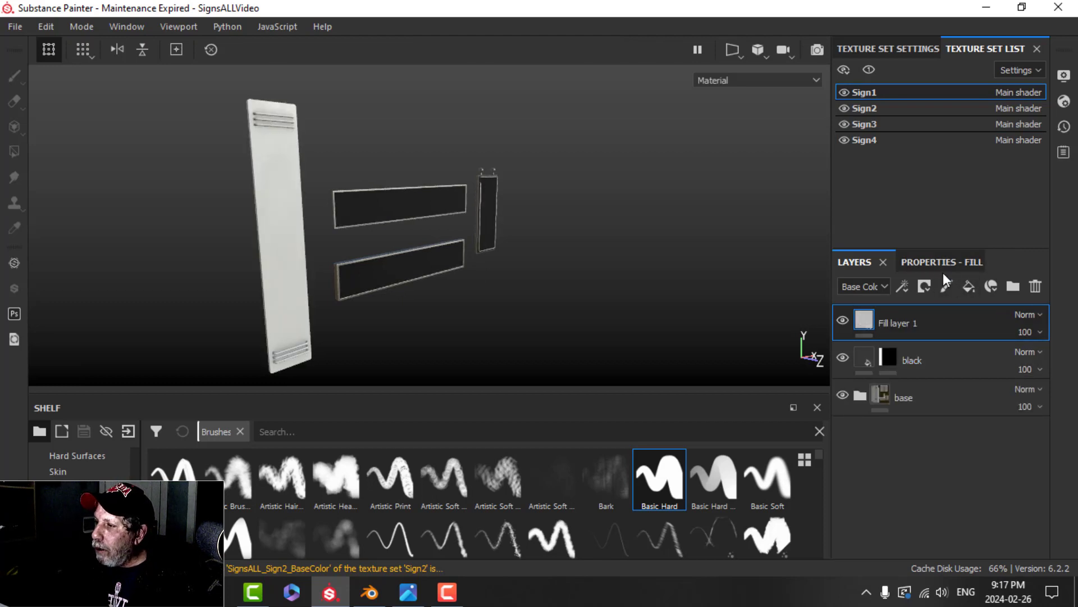
pyautogui.click(925, 286)
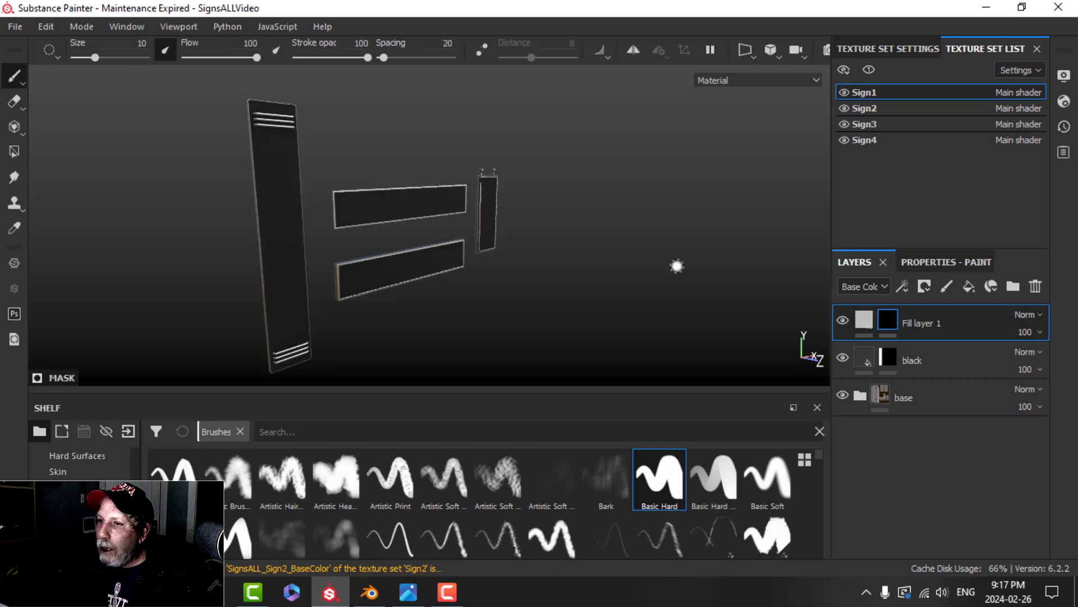
# - Fill the three upper tubes of the tall sign in the new layer's mask using Polygon Fill in mesh fill mode
pyautogui.click(15, 150)
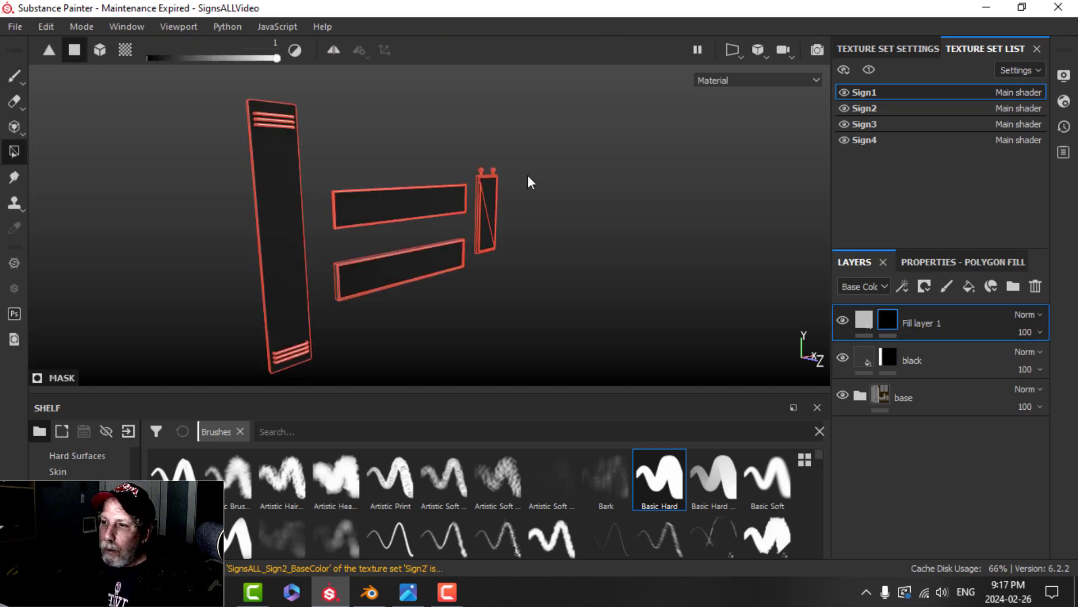
pyautogui.click(963, 260)
pyautogui.click(945, 284)
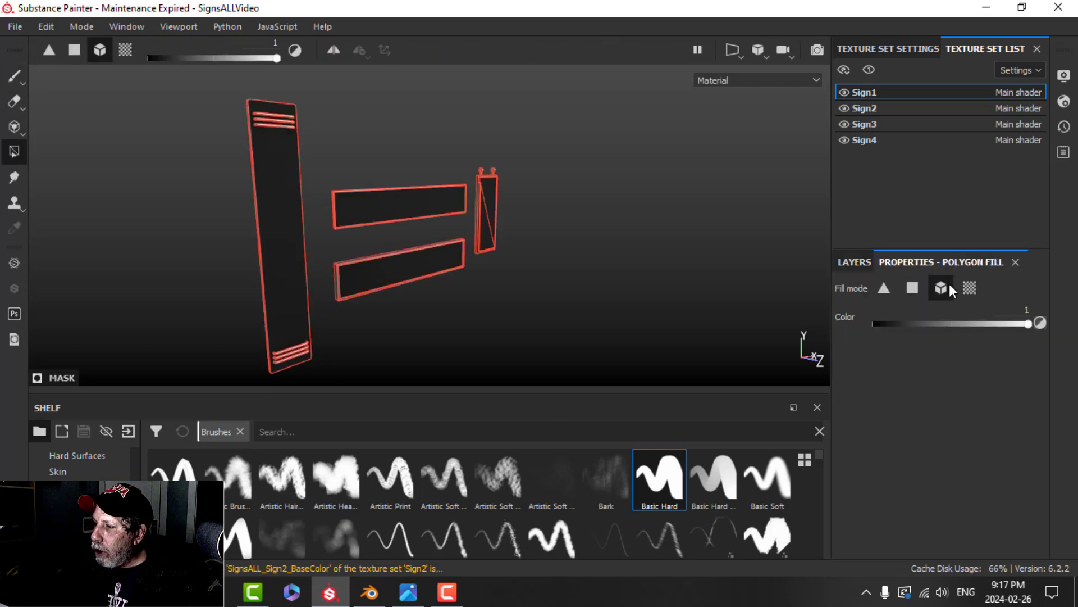
pyautogui.scroll(4, 419, 149)
pyautogui.keyDown('alt'); pyautogui.moveTo(370, 109); pyautogui.dragTo(405, 284, button='middle'); pyautogui.keyUp('alt')
pyautogui.keyDown('alt'); pyautogui.moveTo(404, 284); pyautogui.dragTo(291, 227); pyautogui.keyUp('alt')
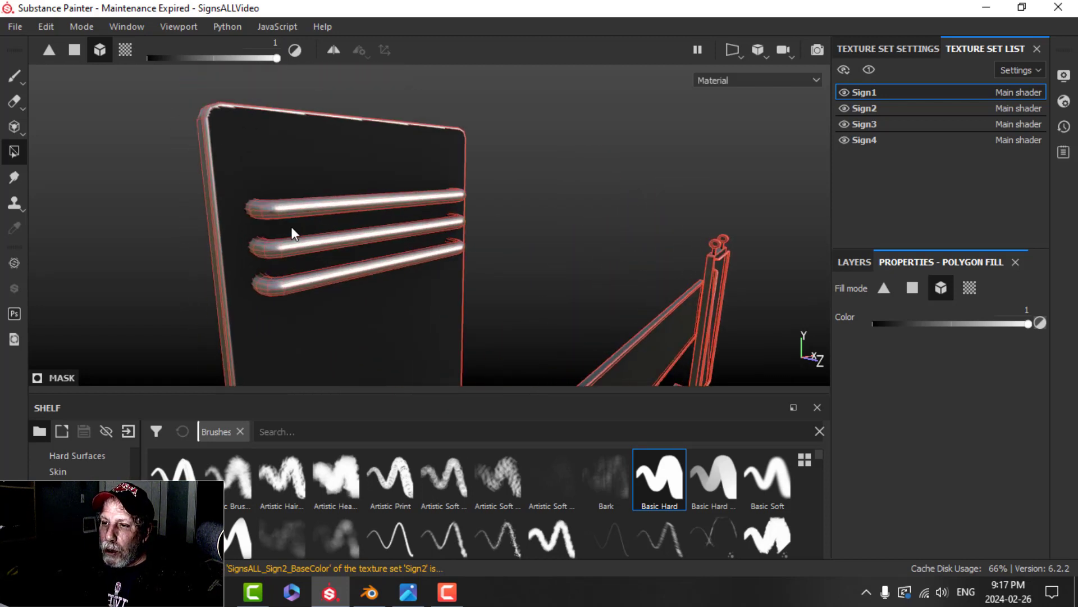
pyautogui.click(291, 207)
pyautogui.click(309, 248)
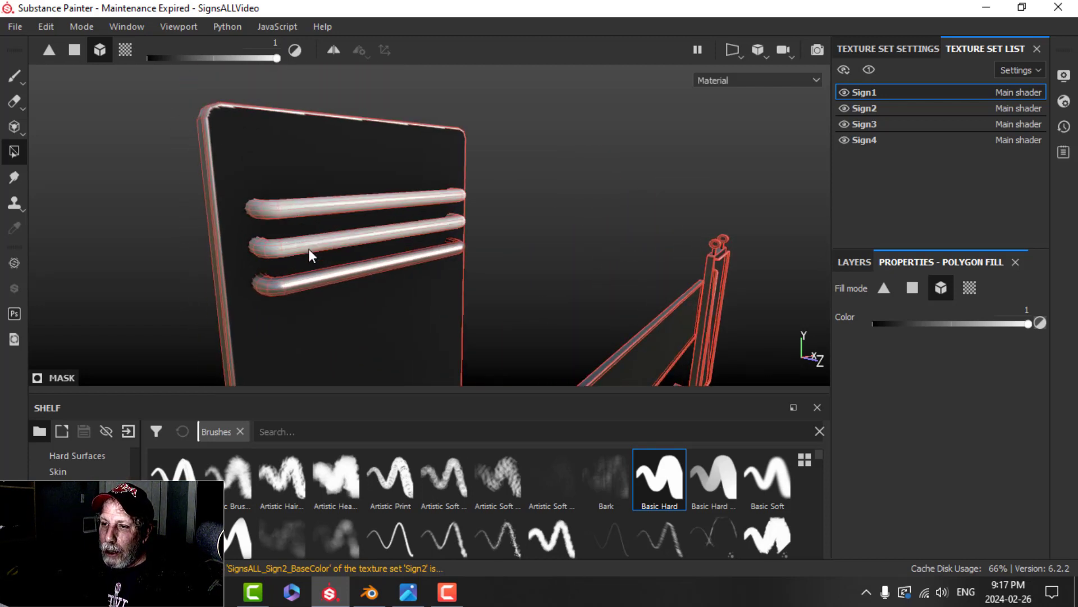
pyautogui.click(312, 285)
# - Fill the three lower tubes of the tall sign in the same mask using Polygon Fill
pyautogui.keyDown('alt'); pyautogui.moveTo(424, 305); pyautogui.dragTo(354, 192); pyautogui.keyUp('alt')
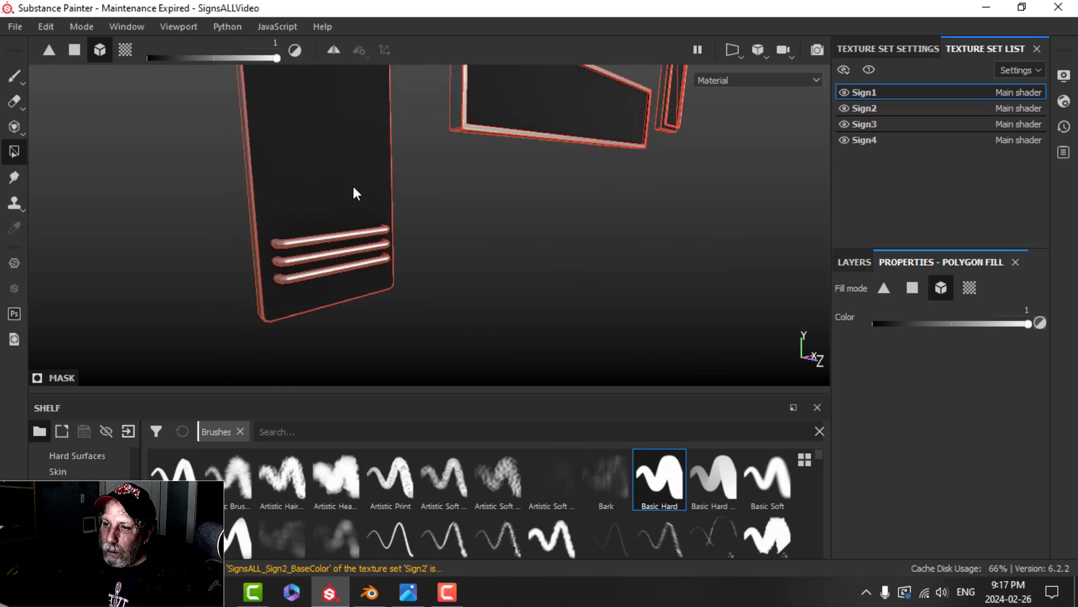
pyautogui.scroll(4, 352, 190)
pyautogui.click(301, 264)
pyautogui.click(292, 293)
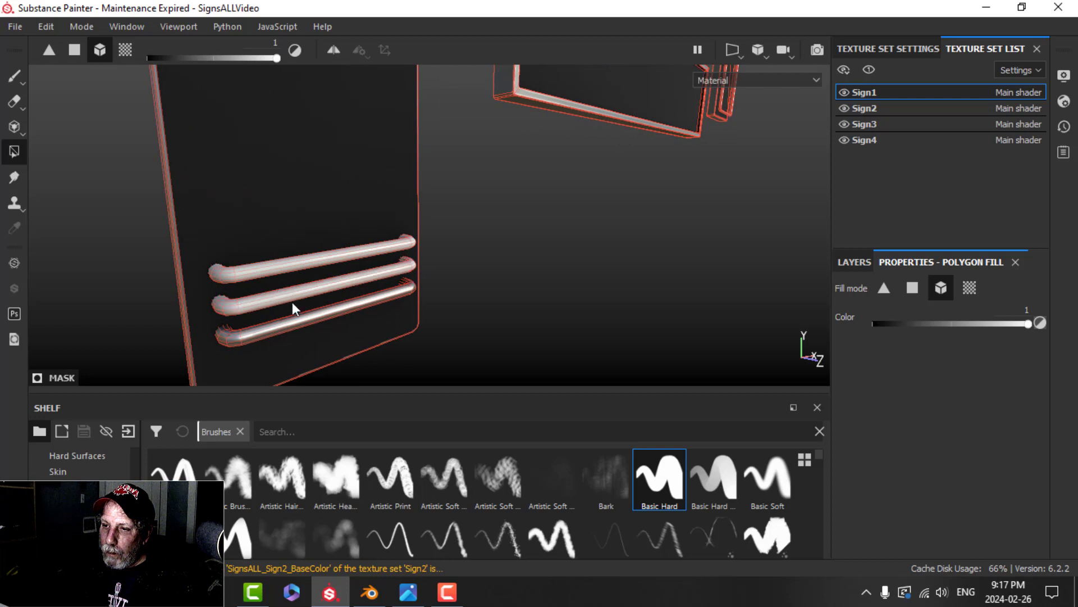
pyautogui.click(292, 322)
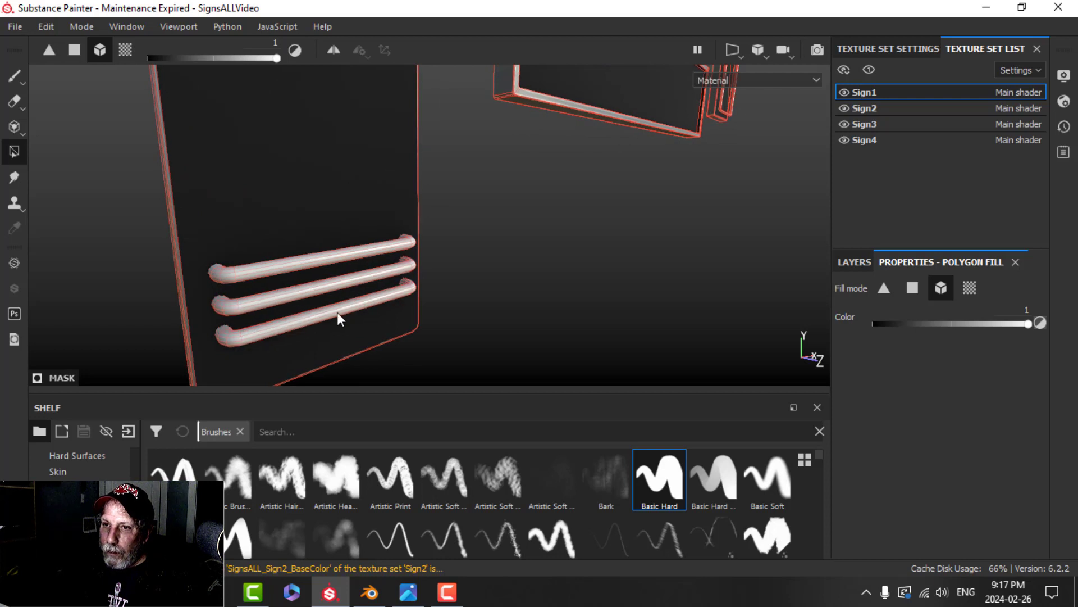
pyautogui.click(20, 76)
pyautogui.scroll(-2, 614, 284)
pyautogui.scroll(-2, 573, 287)
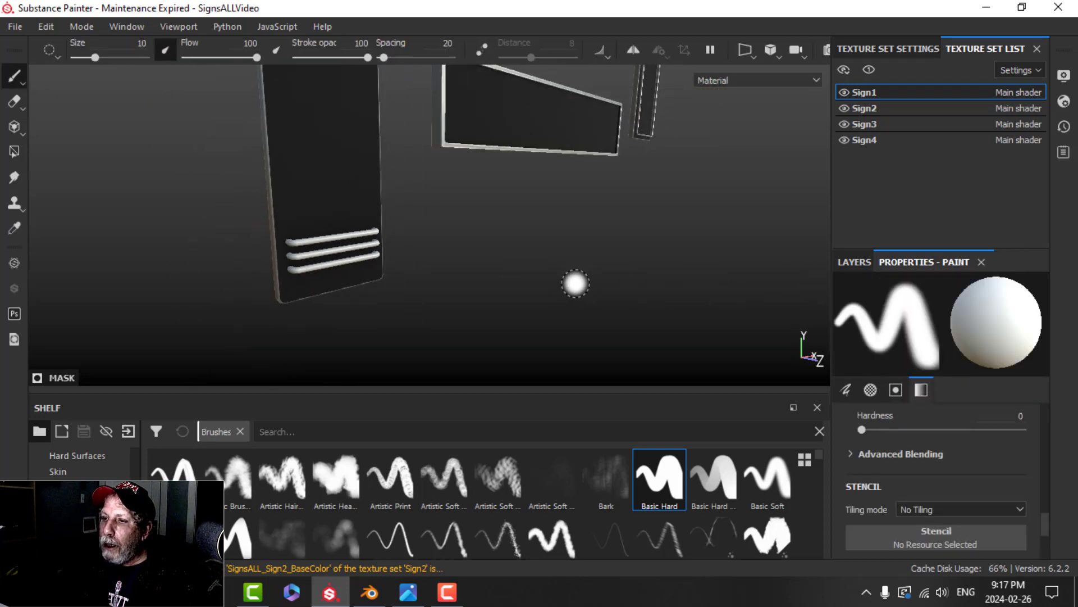
pyautogui.keyDown('alt'); pyautogui.moveTo(575, 284); pyautogui.dragTo(650, 296); pyautogui.keyUp('alt')
# - Restrict the tube fill layer's material to the color channel only
pyautogui.click(854, 262)
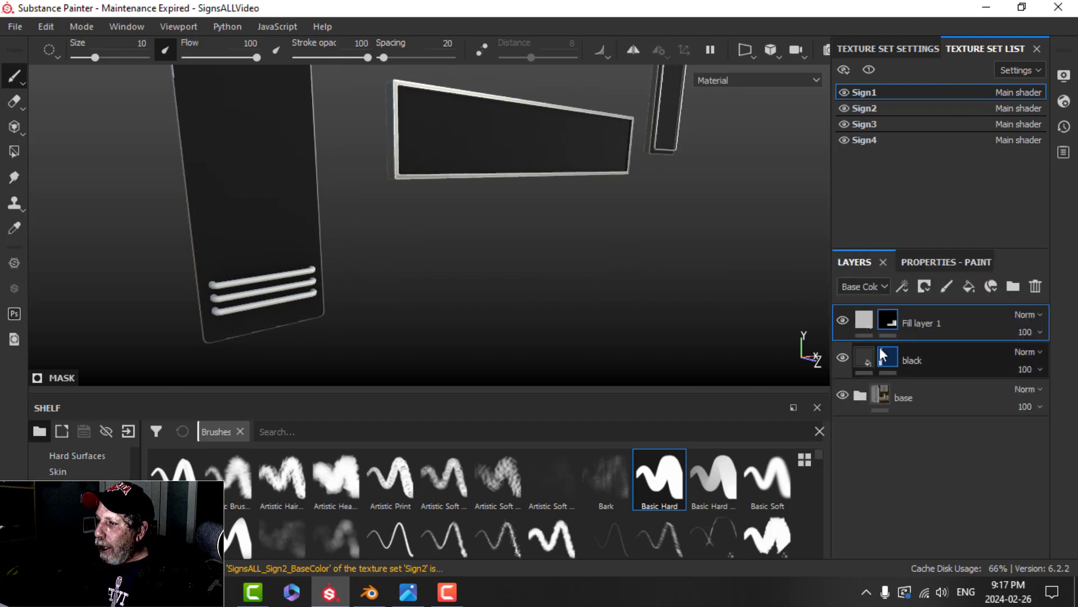
pyautogui.click(863, 320)
pyautogui.click(935, 263)
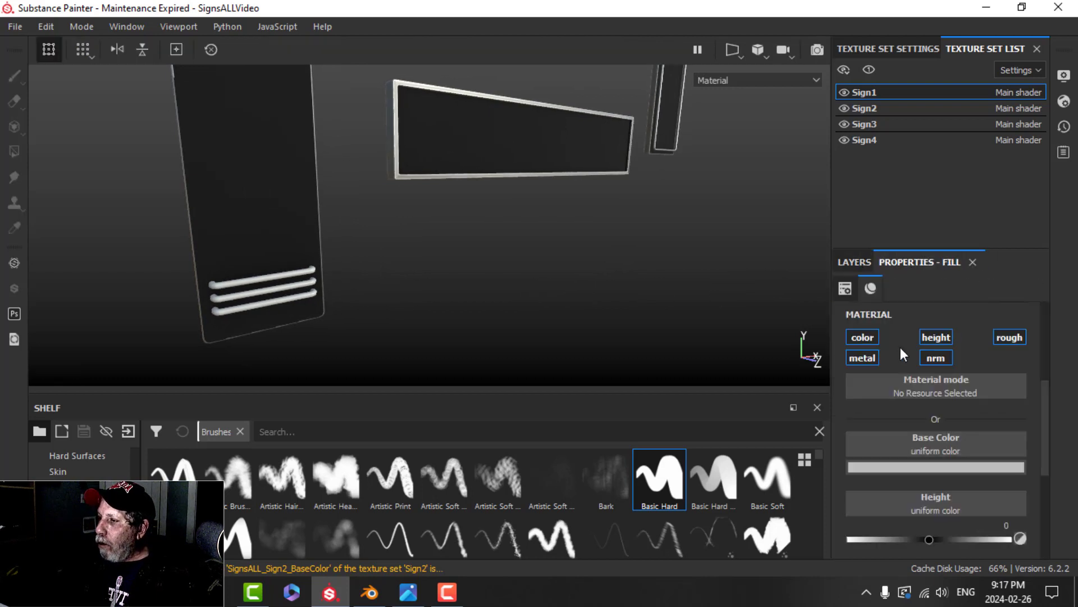
pyautogui.click(868, 337)
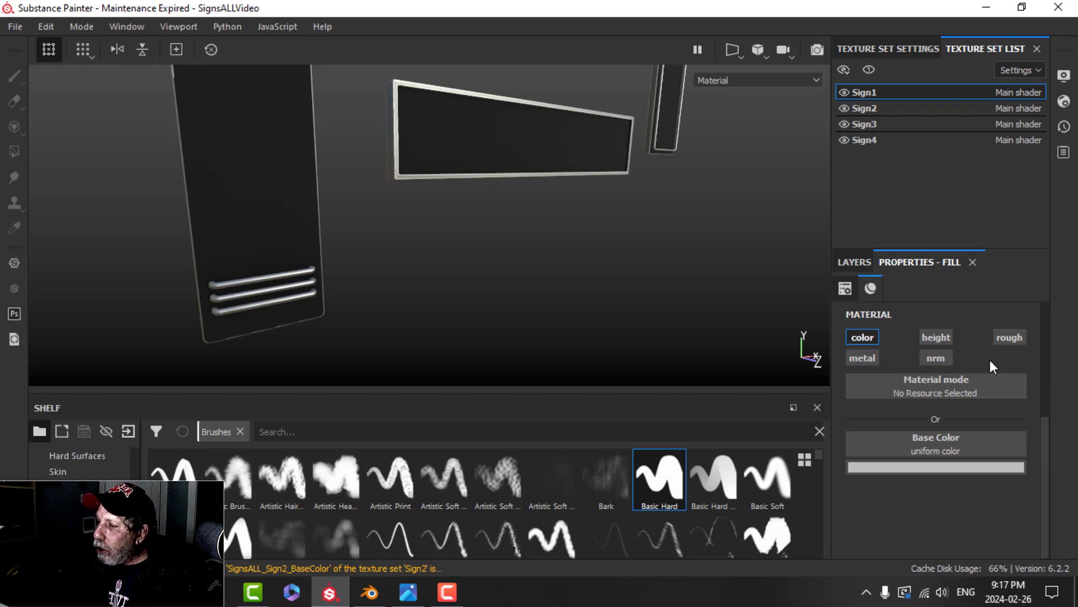
# - Add an Emissive channel to the Sign1 texture set and enable it on the tube fill layer
pyautogui.click(894, 47)
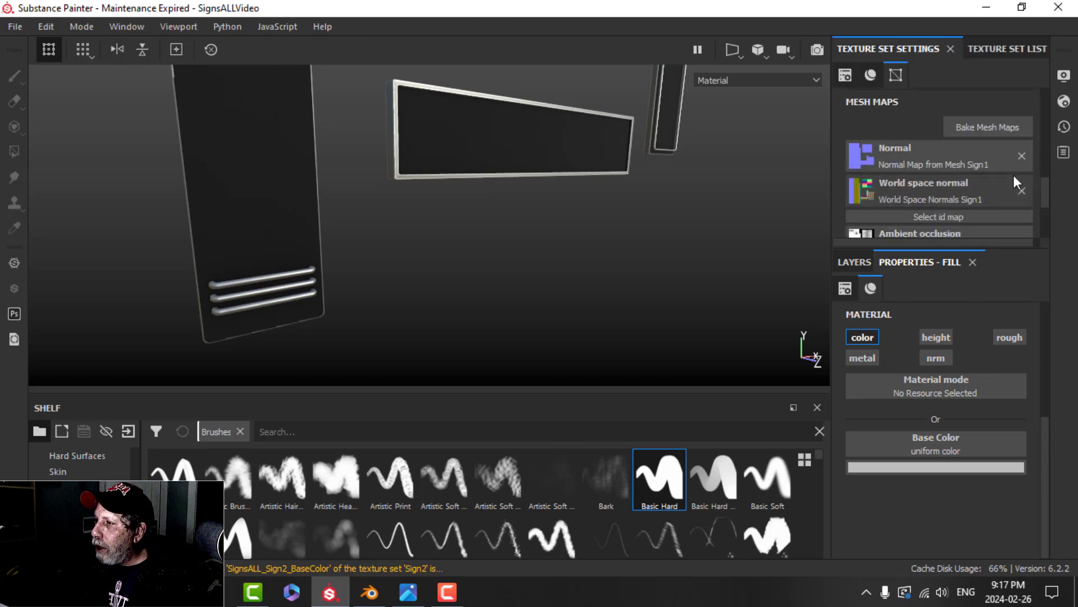
pyautogui.scroll(-5, 1013, 175)
pyautogui.scroll(3, 1014, 181)
pyautogui.scroll(-1, 920, 215)
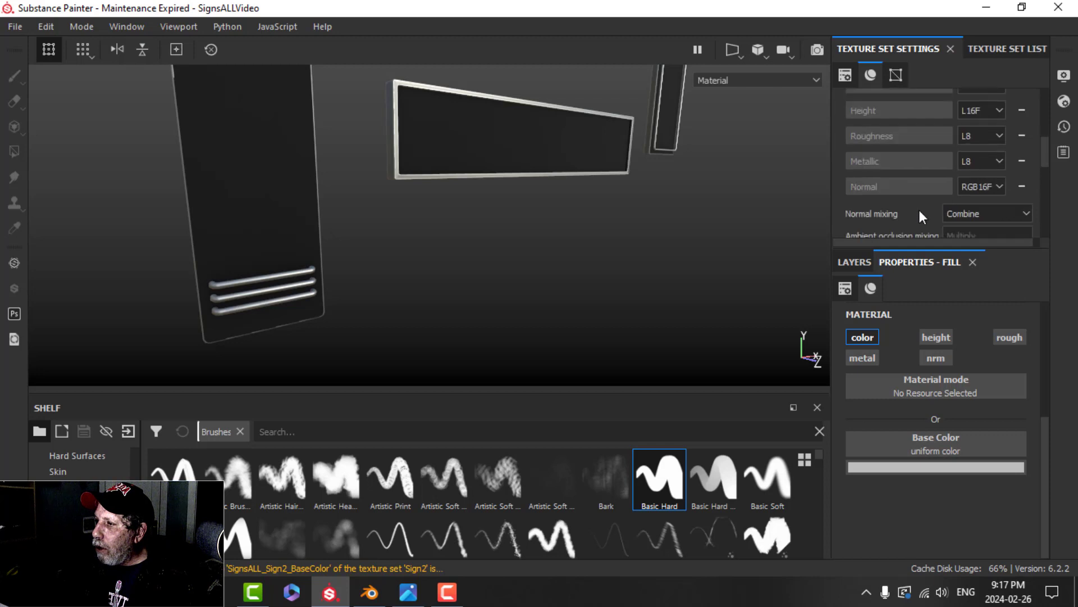
pyautogui.scroll(1, 1025, 104)
pyautogui.click(1021, 109)
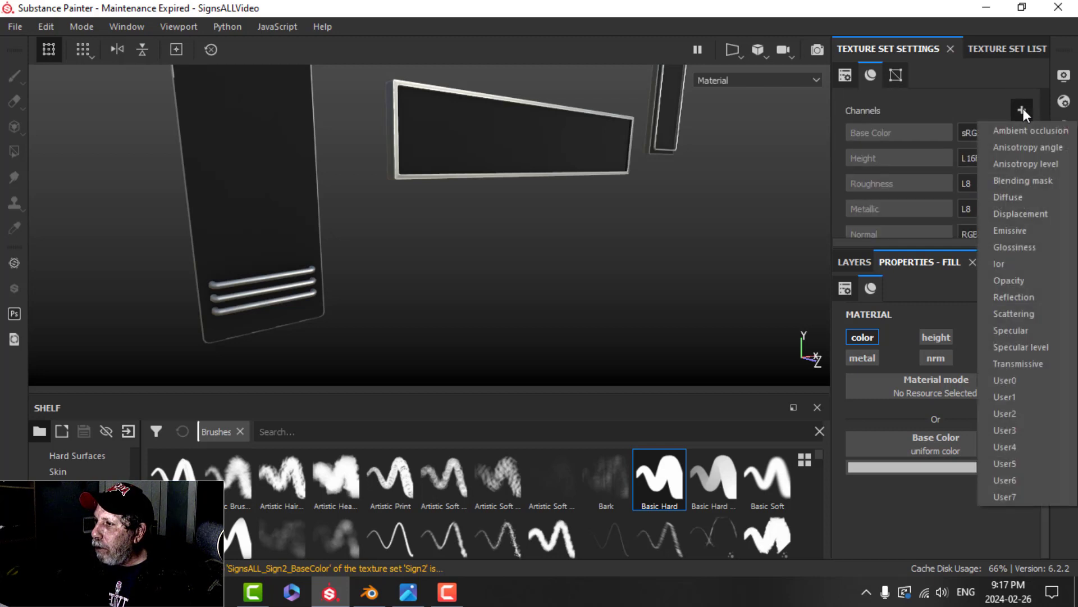
pyautogui.click(1020, 225)
pyautogui.click(1010, 358)
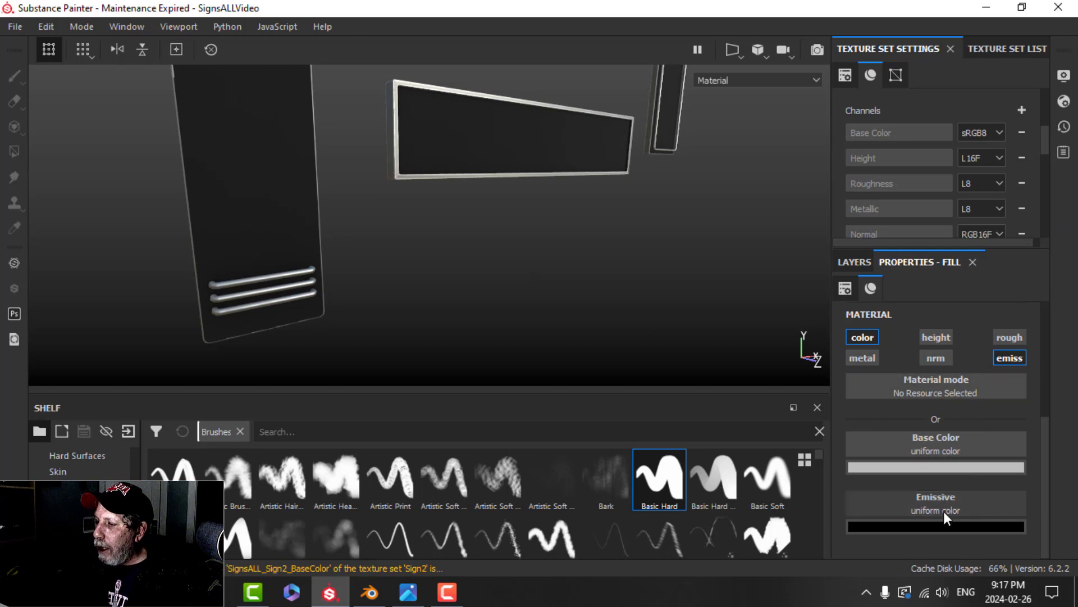
# - Set the tube layer's emissive color to bright red and adjust its base color
pyautogui.click(945, 527)
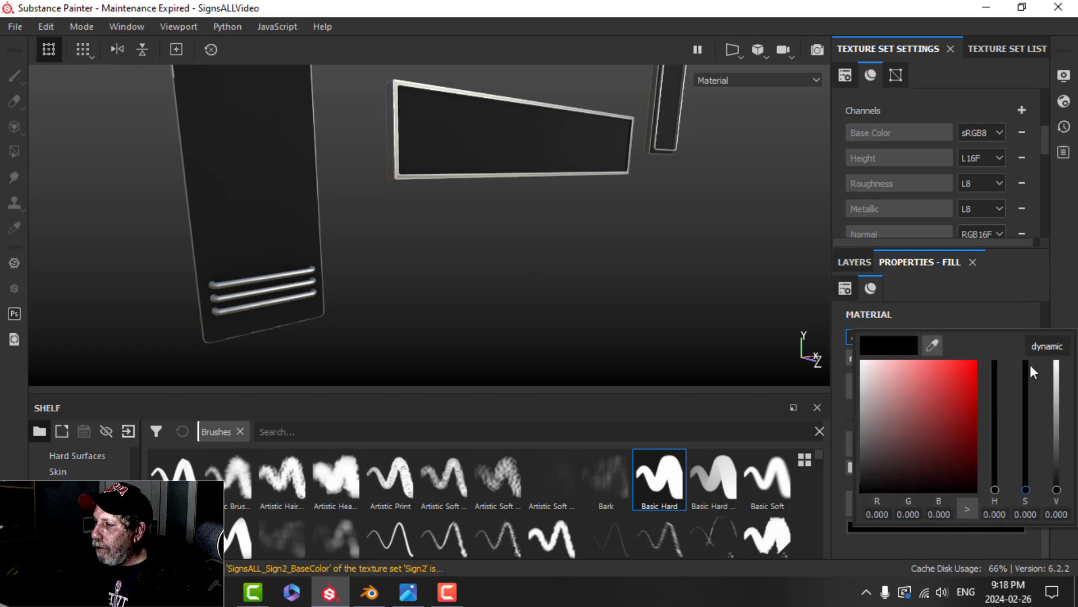
pyautogui.moveTo(959, 383); pyautogui.dragTo(968, 368)
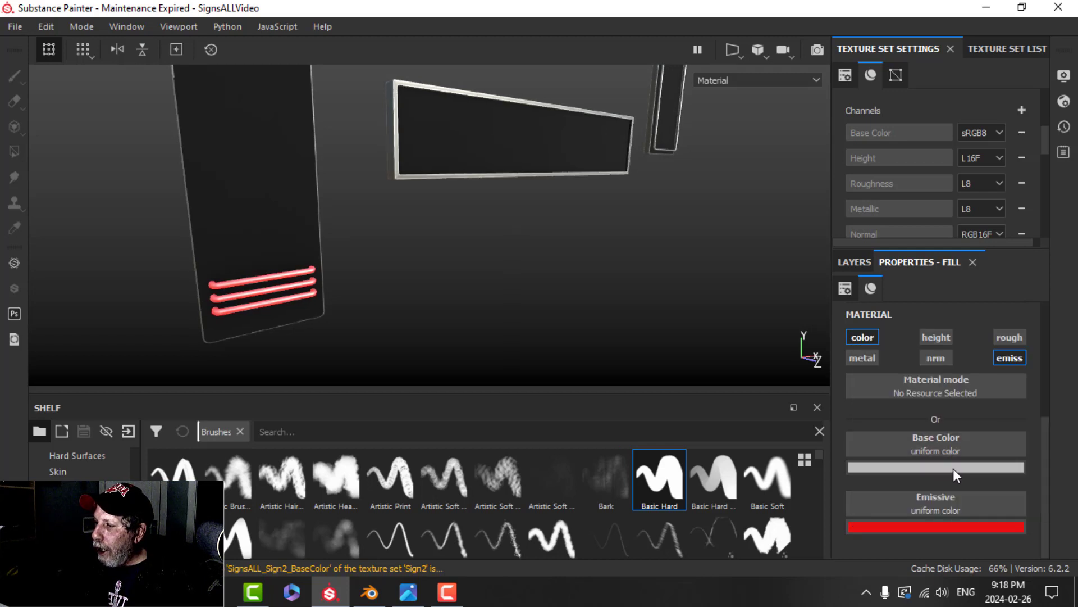
pyautogui.click(952, 468)
pyautogui.moveTo(948, 327); pyautogui.dragTo(881, 335)
# - Set the main shader's emissive intensity to 1.62
pyautogui.keyDown('alt'); pyautogui.moveTo(367, 301); pyautogui.dragTo(373, 161); pyautogui.keyUp('alt')
pyautogui.keyDown('alt'); pyautogui.moveTo(373, 161); pyautogui.dragTo(416, 213, button='middle'); pyautogui.keyUp('alt')
pyautogui.keyDown('alt'); pyautogui.moveTo(415, 213); pyautogui.dragTo(414, 236); pyautogui.keyUp('alt')
pyautogui.moveTo(413, 236)
pyautogui.keyDown('alt'); pyautogui.mouseDown(button='middle')
pyautogui.moveTo(393, 242)
pyautogui.moveTo(428, 243)
pyautogui.mouseUp(button='middle'); pyautogui.keyUp('alt')
pyautogui.click(1063, 76)
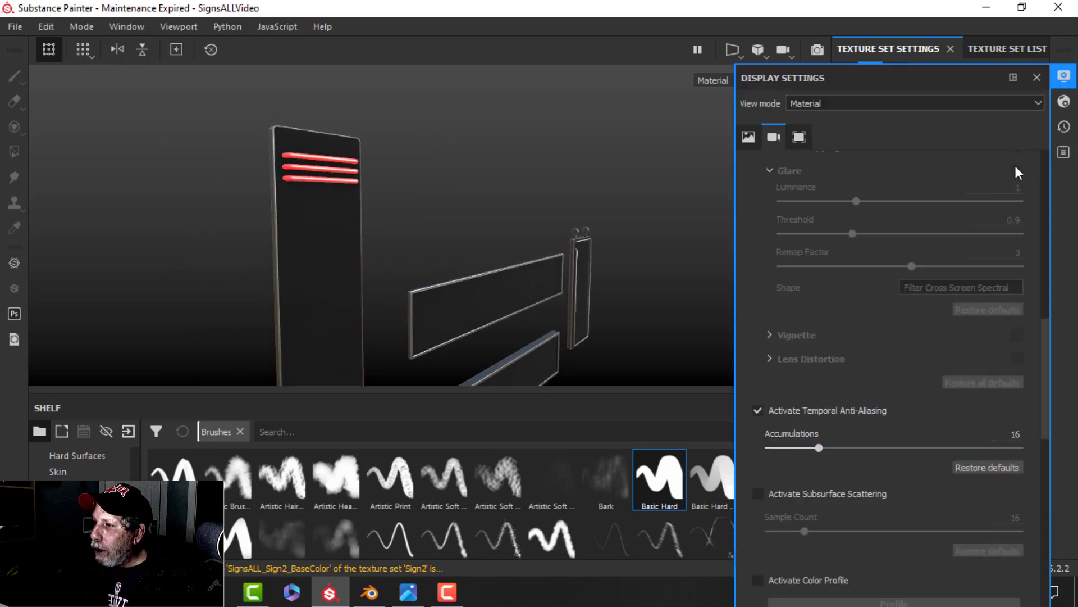
pyautogui.click(1064, 102)
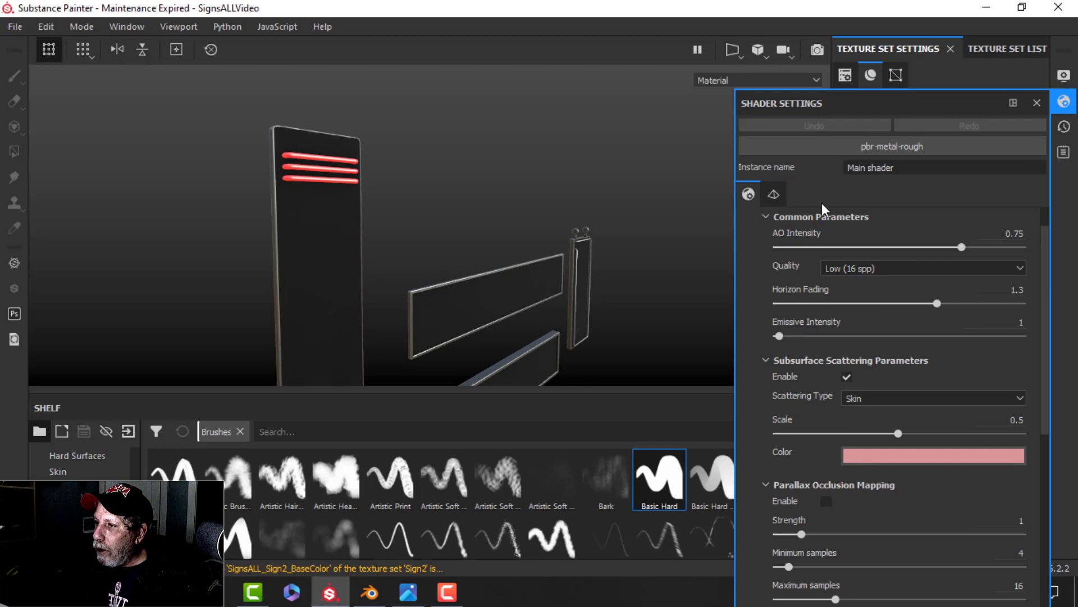
pyautogui.scroll(1, 871, 264)
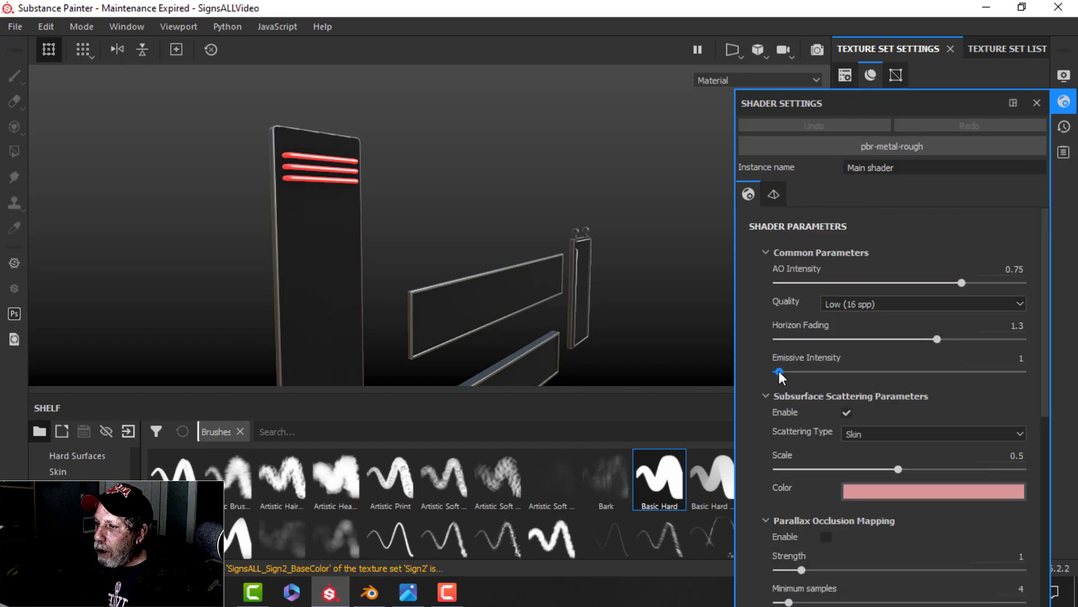
pyautogui.moveTo(779, 371)
pyautogui.mouseDown()
pyautogui.moveTo(802, 372)
pyautogui.moveTo(780, 372)
pyautogui.mouseUp()
pyautogui.moveTo(415, 168)
pyautogui.keyDown('alt'); pyautogui.mouseDown()
pyautogui.moveTo(412, 181)
pyautogui.moveTo(419, 158)
pyautogui.mouseUp(); pyautogui.keyUp('alt')
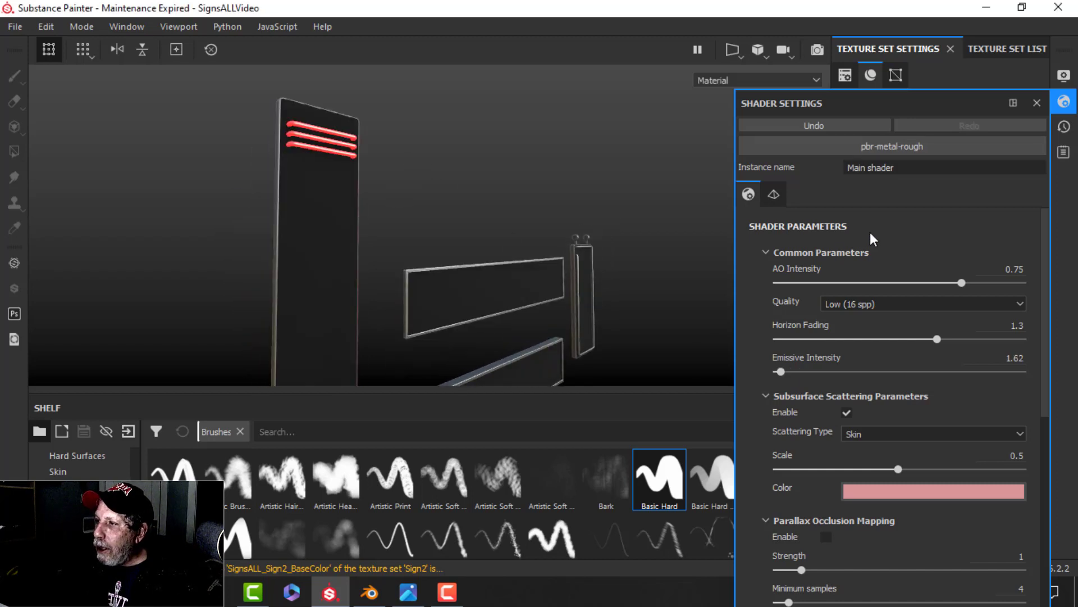
# - Activate post effects in the display settings and enable Glare with the Bloom shape
pyautogui.click(1064, 75)
pyautogui.scroll(-1, 820, 389)
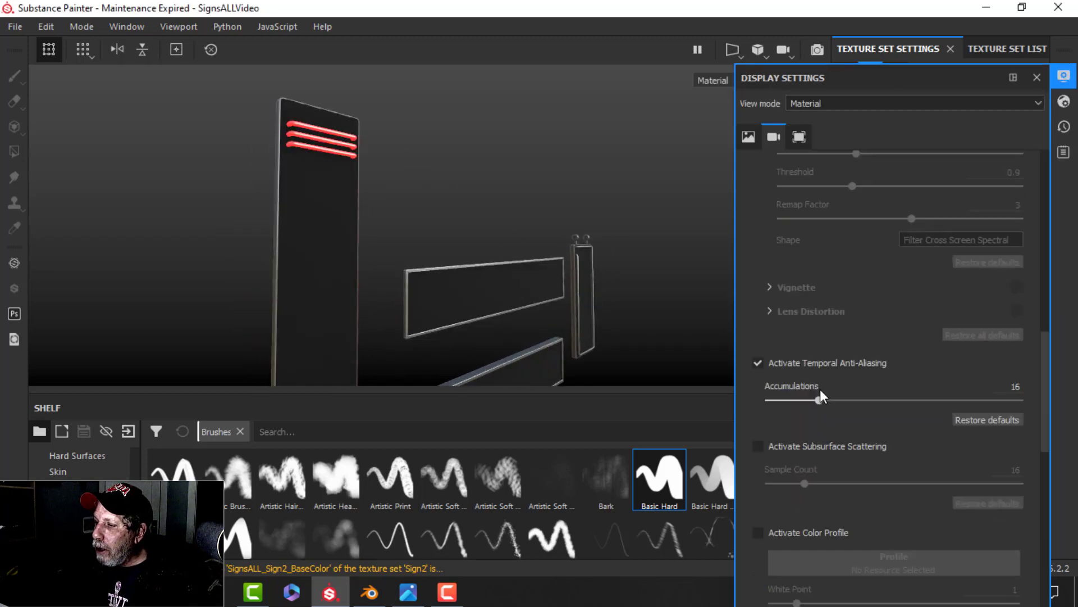
pyautogui.scroll(4, 821, 386)
pyautogui.scroll(2, 821, 382)
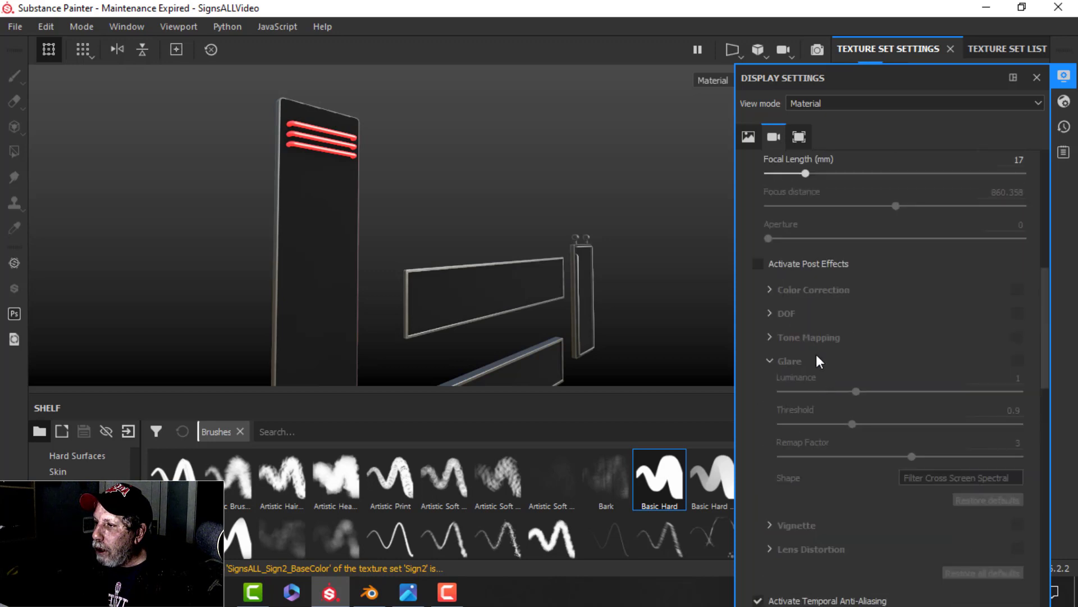
pyautogui.click(759, 264)
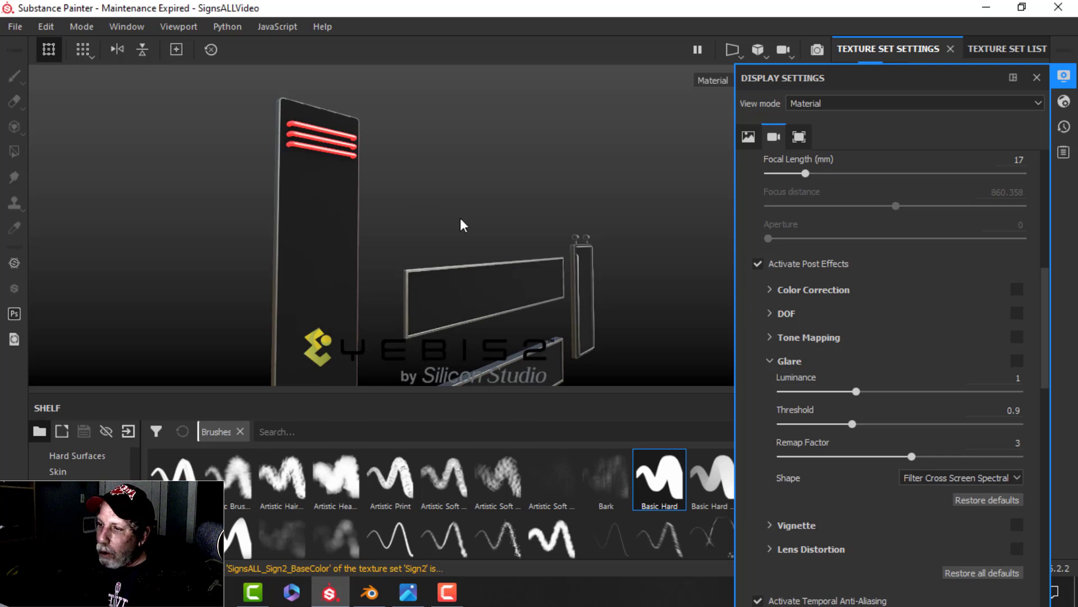
pyautogui.click(1017, 361)
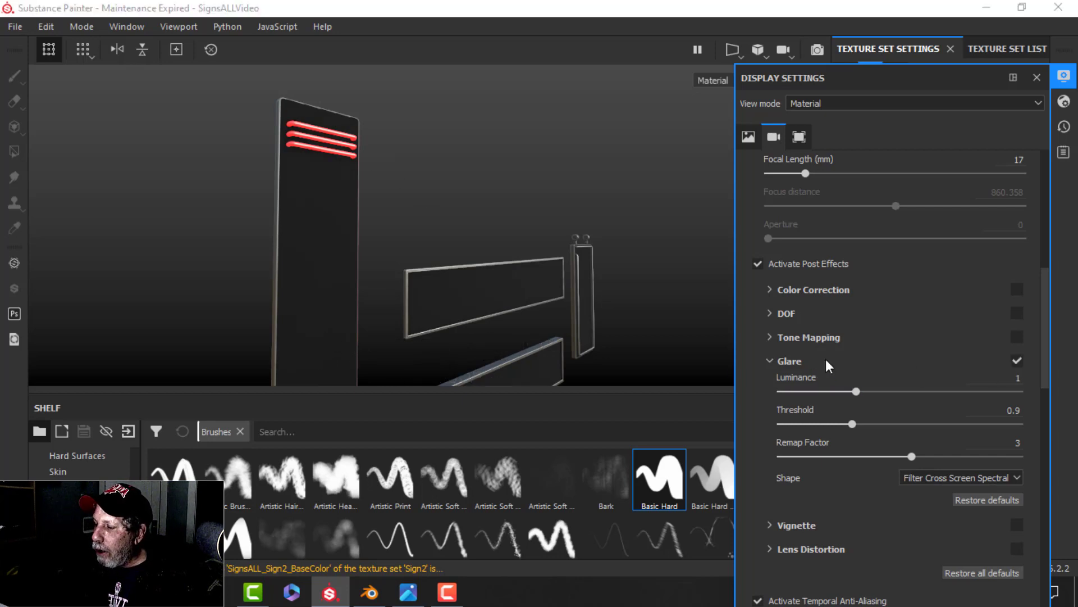
pyautogui.click(975, 480)
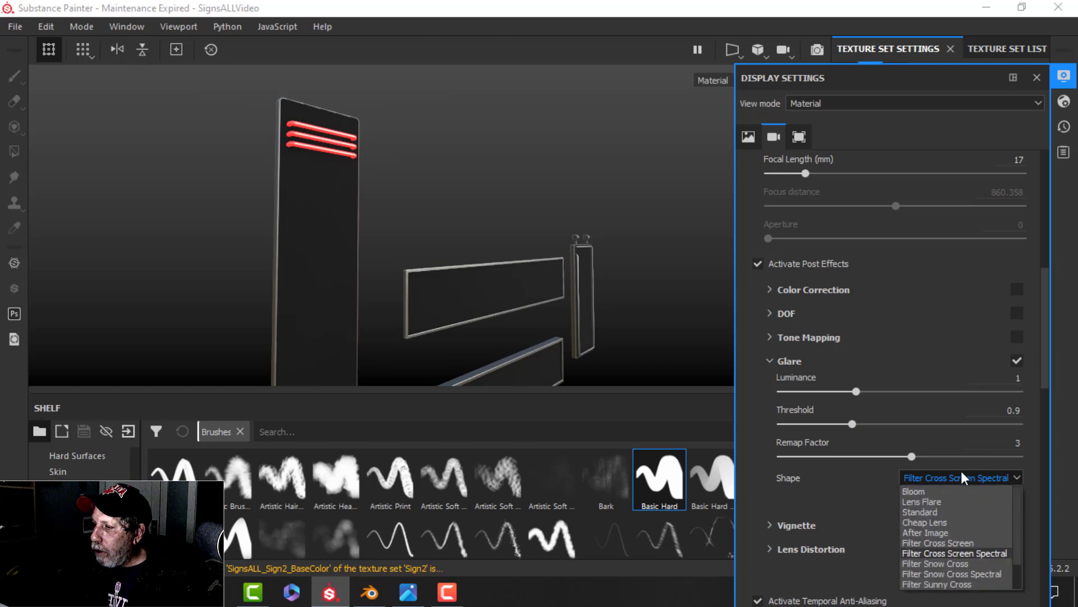
pyautogui.click(929, 490)
pyautogui.keyDown('alt'); pyautogui.moveTo(427, 186); pyautogui.dragTo(476, 200); pyautogui.keyUp('alt')
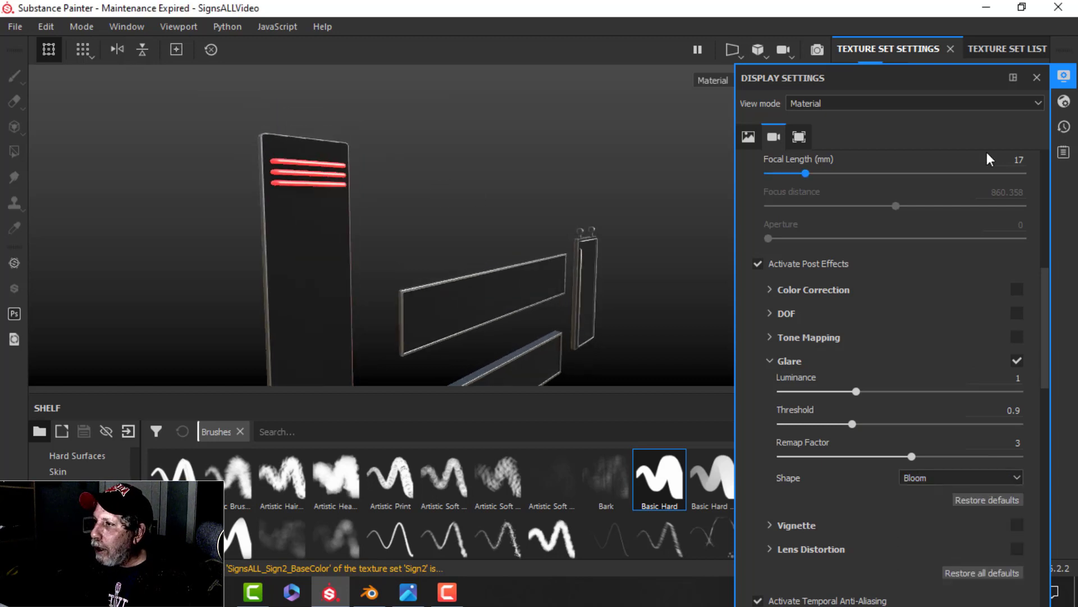
# - Raise the main shader's emissive intensity to 5.52 and check the glow on the tall sign's tubes
pyautogui.click(1063, 103)
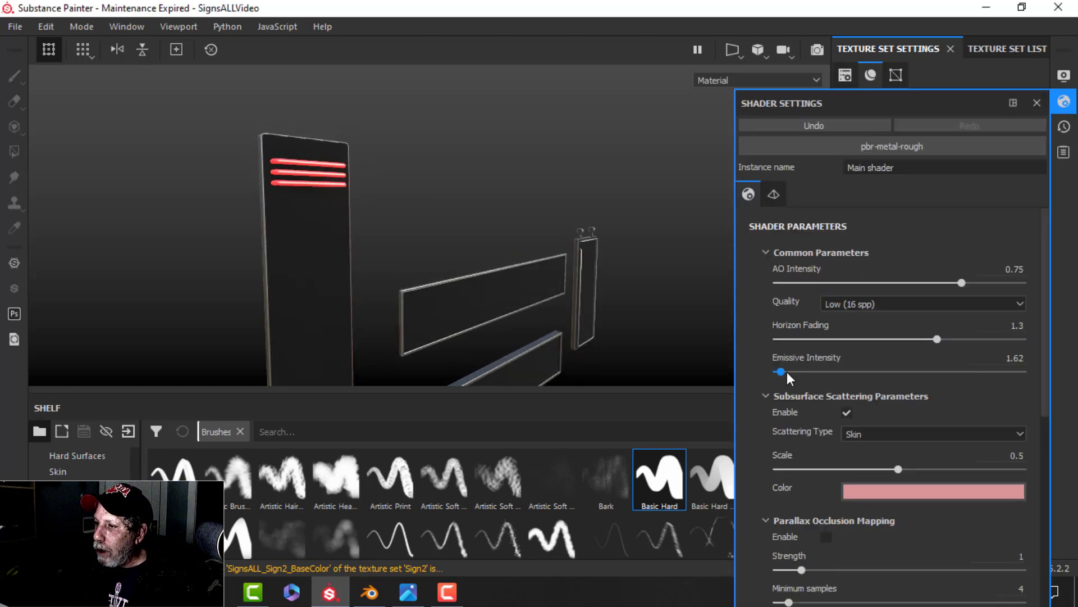
pyautogui.moveTo(787, 373); pyautogui.dragTo(792, 372)
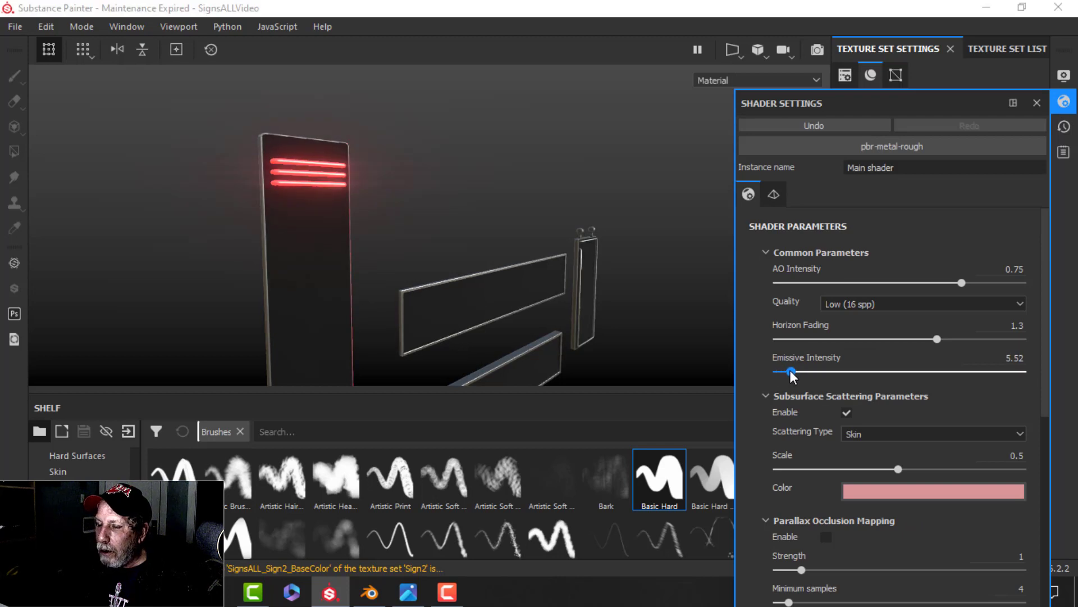
pyautogui.keyDown('alt'); pyautogui.moveTo(466, 201); pyautogui.dragTo(498, 204); pyautogui.keyUp('alt')
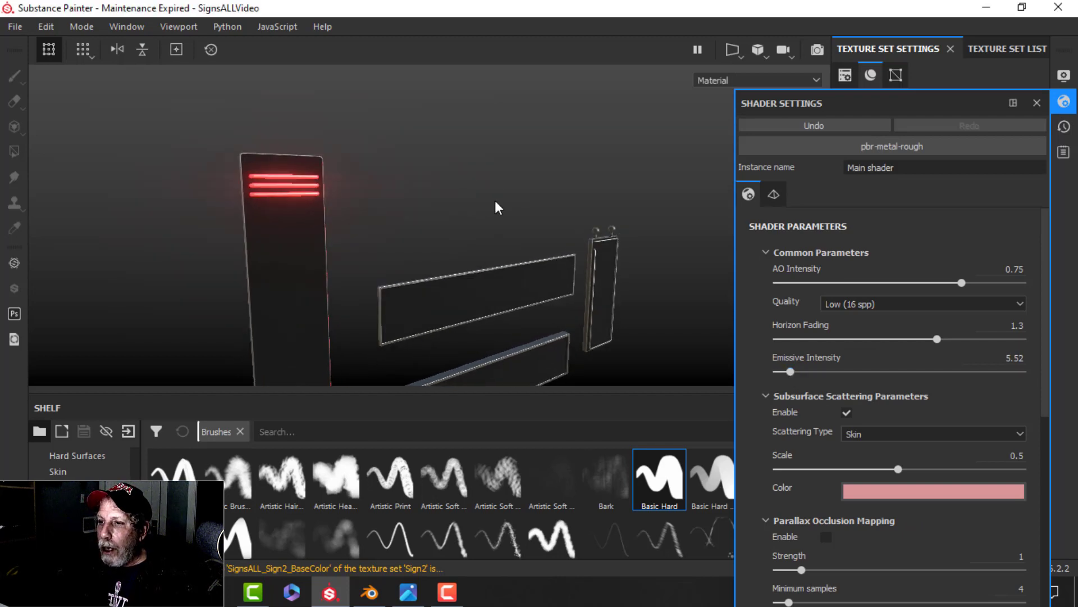
pyautogui.click(1065, 102)
pyautogui.keyDown('alt'); pyautogui.moveTo(503, 256); pyautogui.dragTo(376, 183); pyautogui.keyUp('alt')
pyautogui.keyDown('alt'); pyautogui.moveTo(375, 183); pyautogui.dragTo(477, 215, button='middle'); pyautogui.keyUp('alt')
pyautogui.keyDown('alt'); pyautogui.moveTo(477, 215); pyautogui.dragTo(498, 229); pyautogui.keyUp('alt')
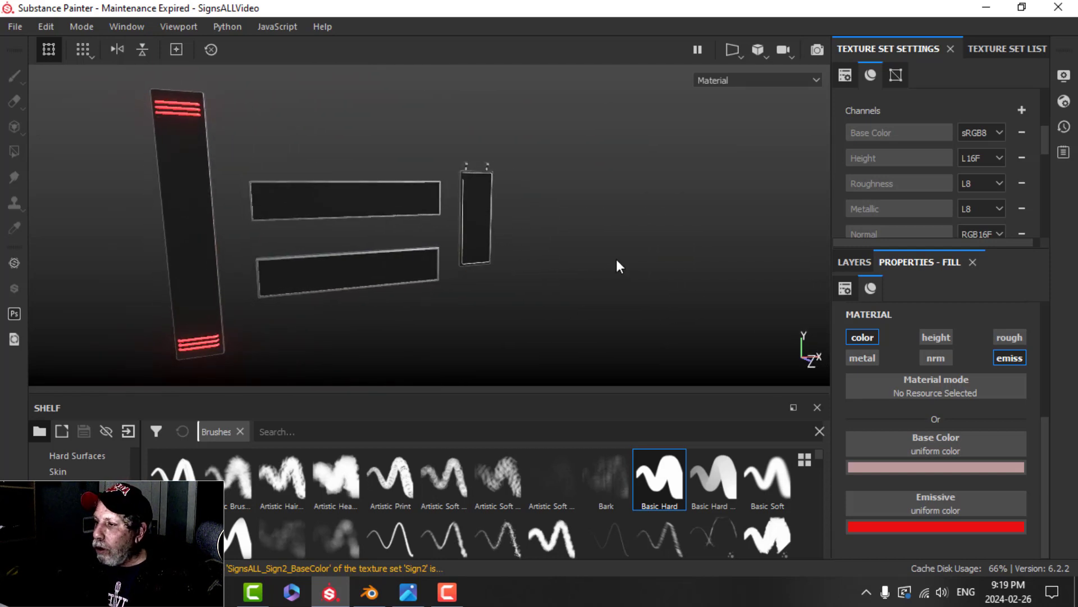
# - Rename Sign1's top fill layer to "tubes"
pyautogui.click(849, 261)
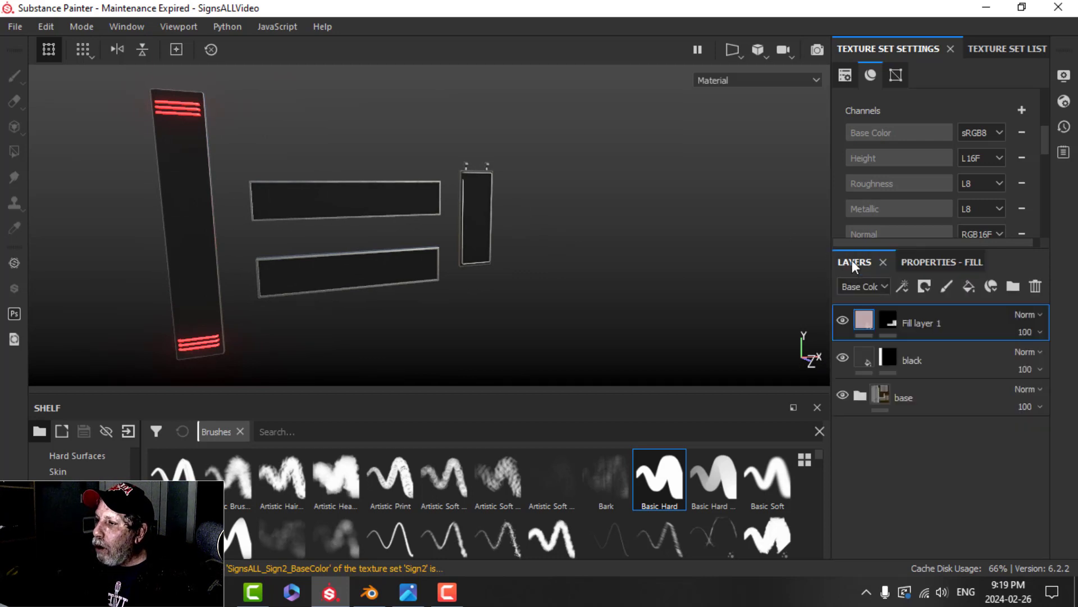
pyautogui.doubleClick(910, 323)
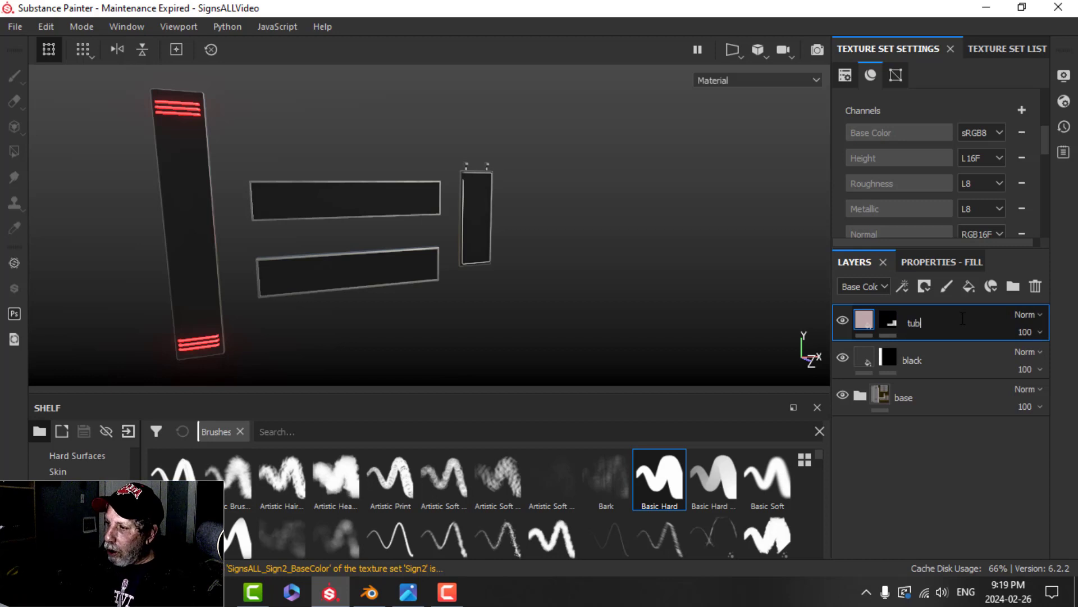
pyautogui.press('Return')
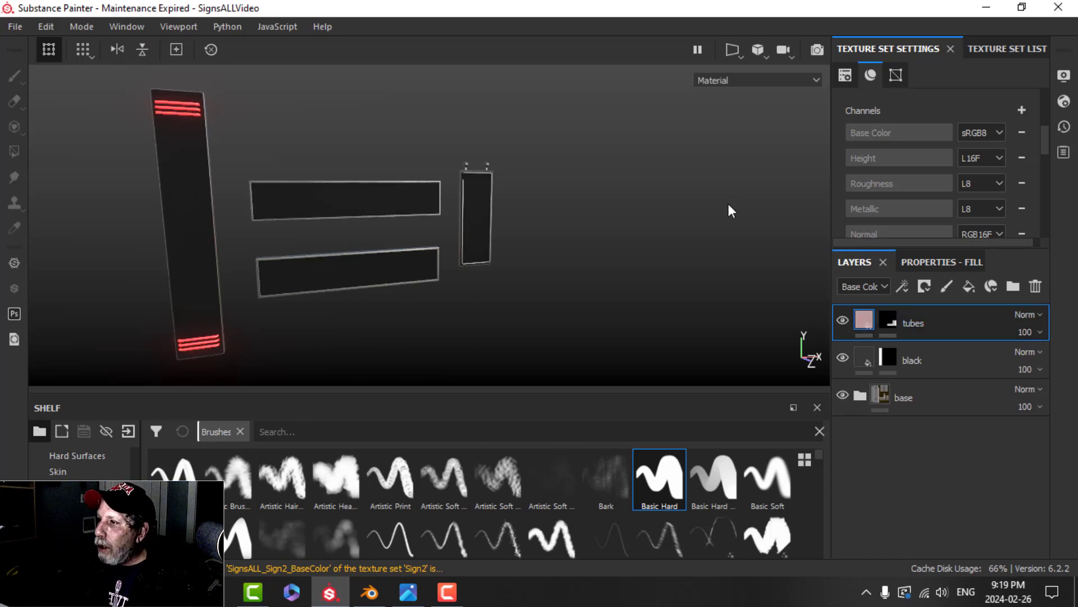
# - Add a fill layer to the Sign4 texture set and restrict its material to the color channel only
pyautogui.click(1003, 49)
pyautogui.click(890, 138)
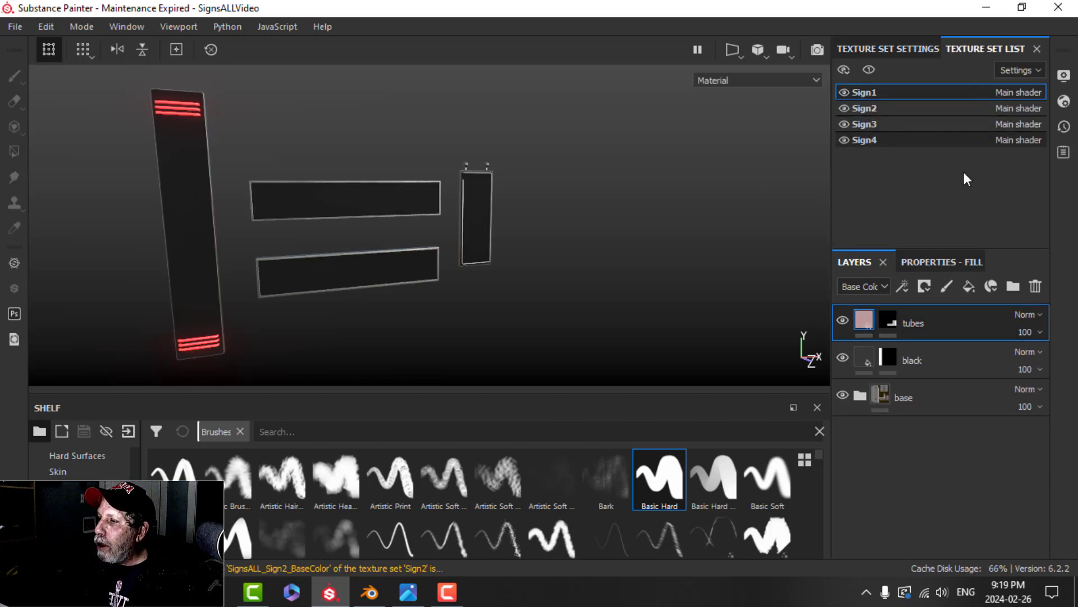
pyautogui.scroll(3, 494, 204)
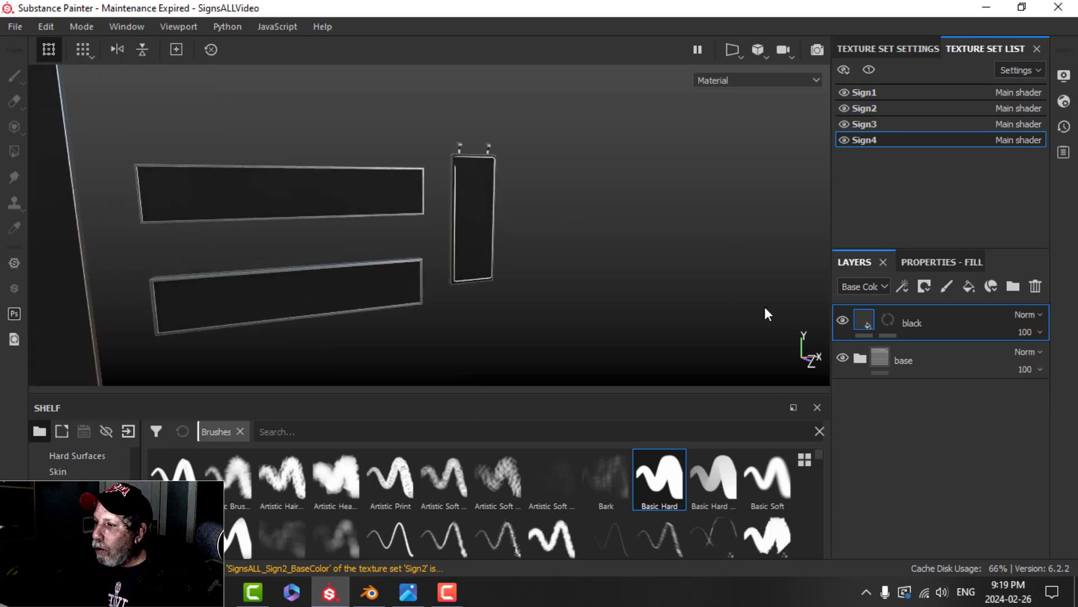
pyautogui.click(969, 286)
pyautogui.click(943, 262)
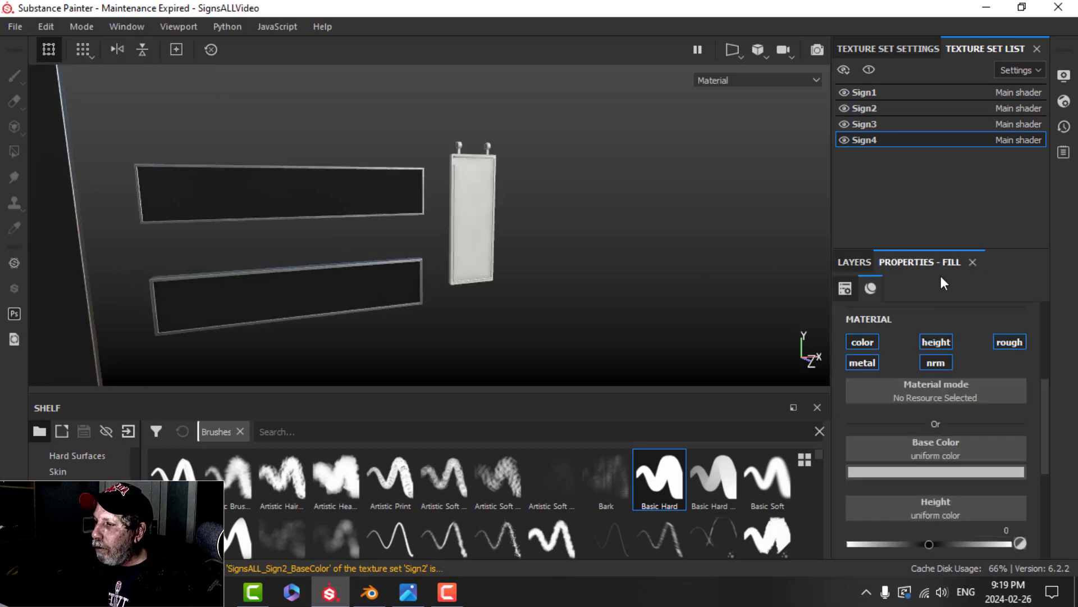
pyautogui.click(874, 340)
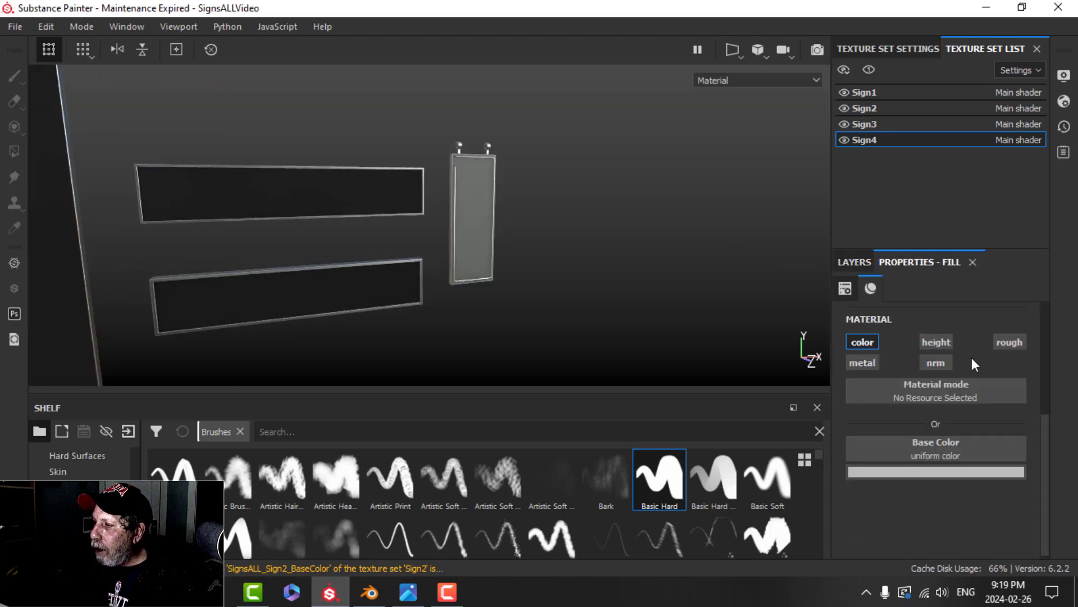
# - Add an Emissive channel to the Sign4 texture set and enable it on the new fill layer
pyautogui.click(907, 52)
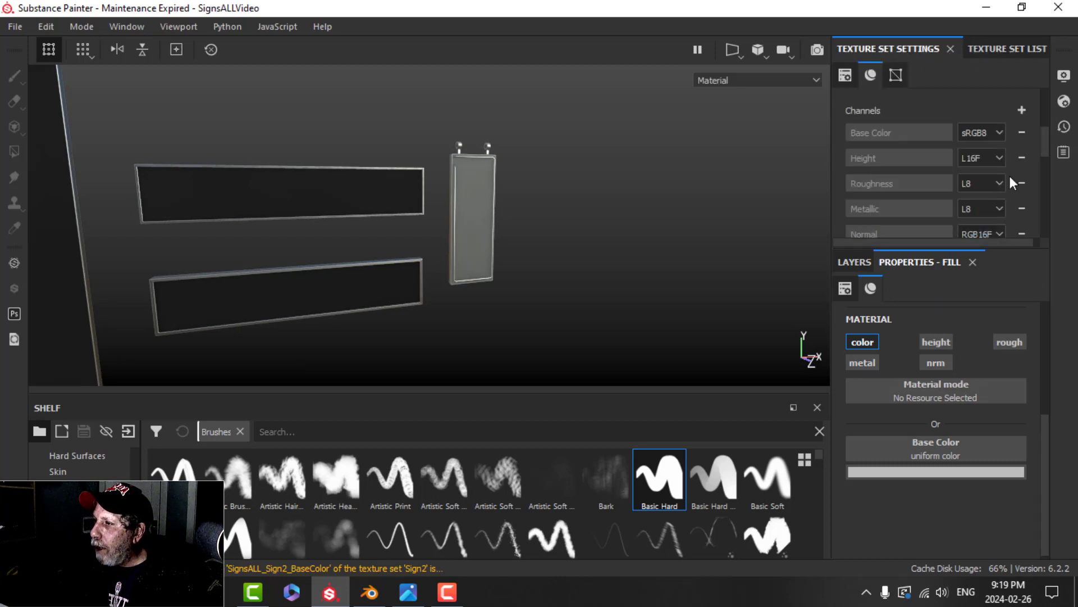
pyautogui.click(1021, 109)
pyautogui.click(1026, 230)
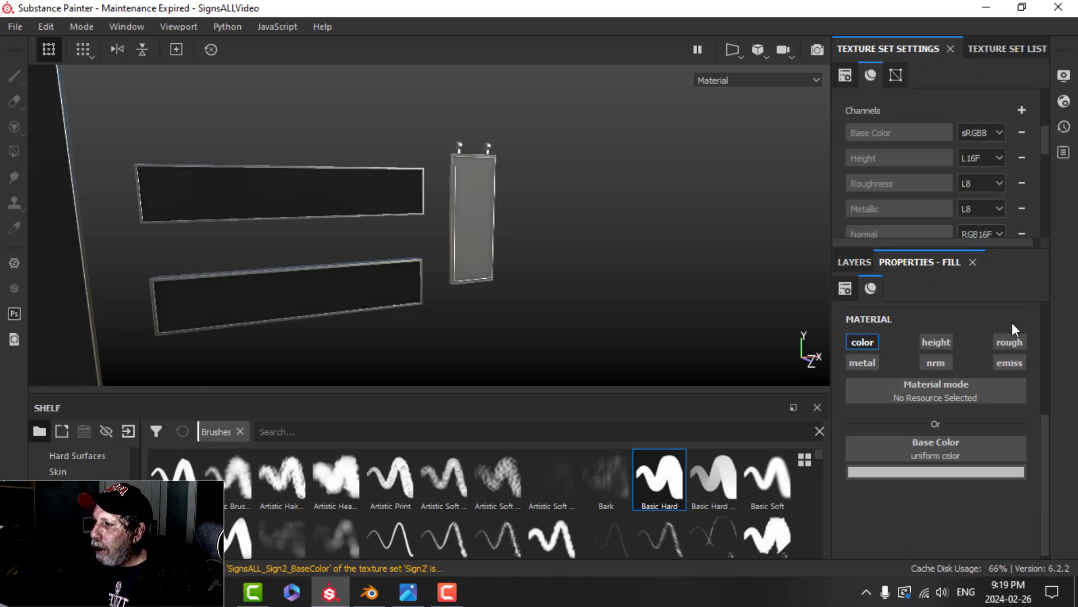
pyautogui.click(1005, 363)
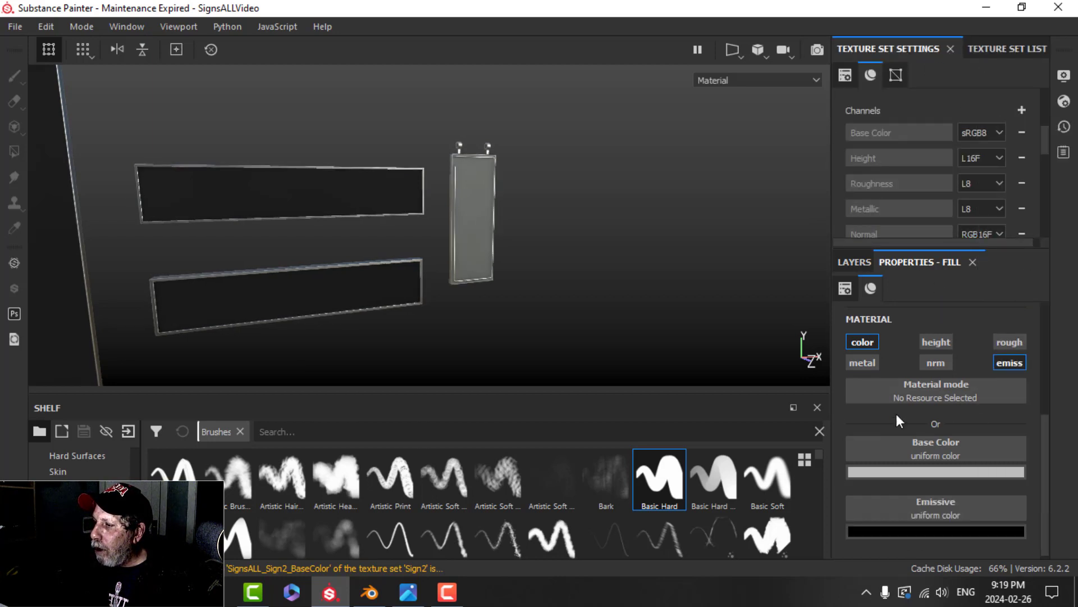
# - Set the Sign4 fill layer's emissive color to light blue, about hue 0.539, saturation 0.909 and value 0.671
pyautogui.click(928, 527)
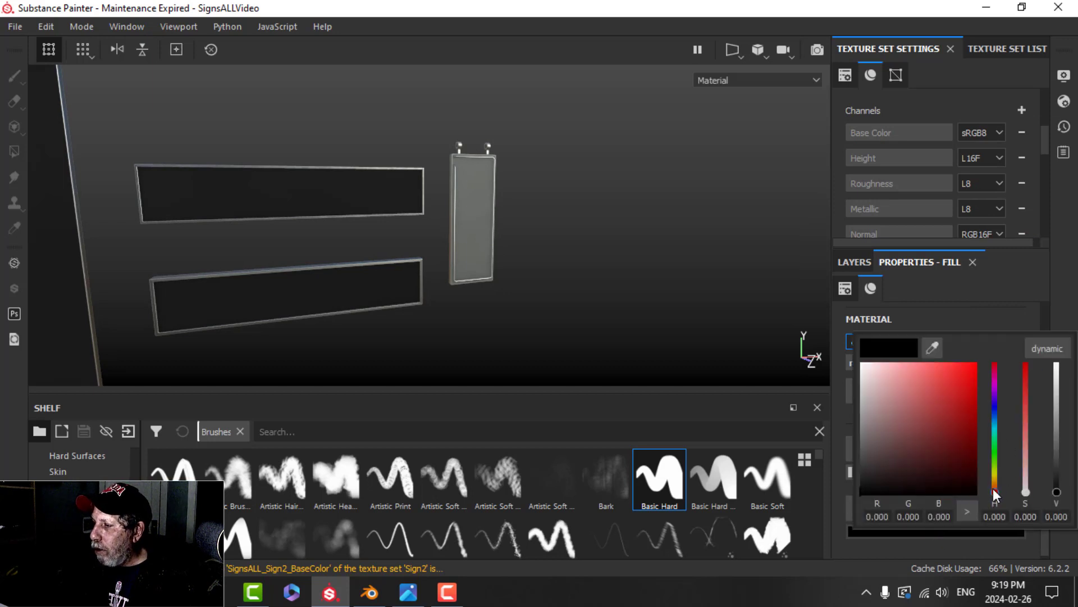
pyautogui.moveTo(993, 491); pyautogui.dragTo(998, 423)
pyautogui.click(937, 383)
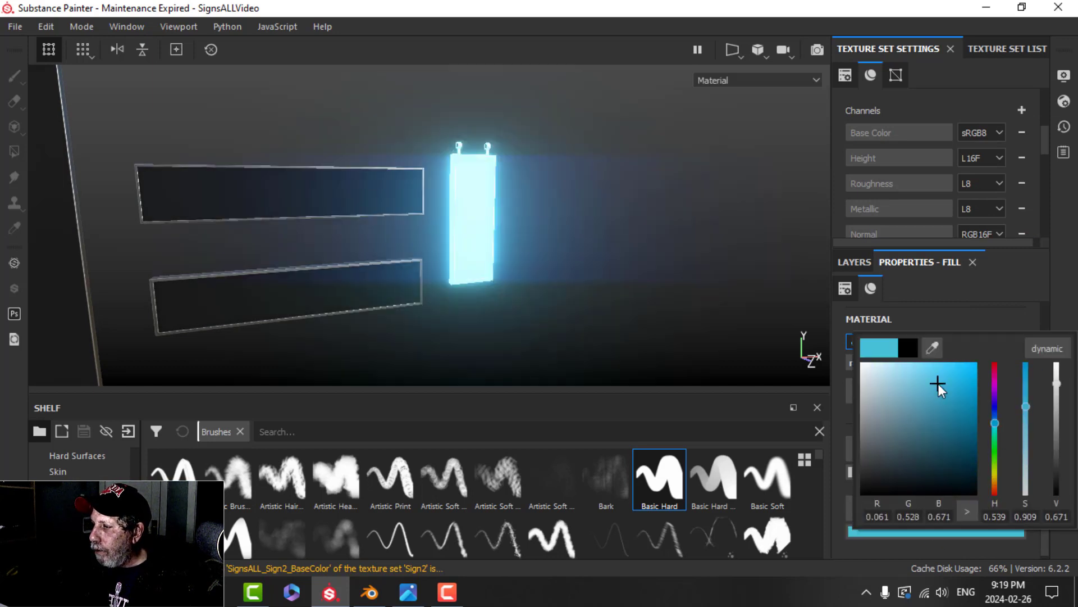
# - Add a black mask to the Sign4 fill layer and reveal only the sign's border tube using Polygon Fill
pyautogui.click(868, 263)
pyautogui.click(925, 286)
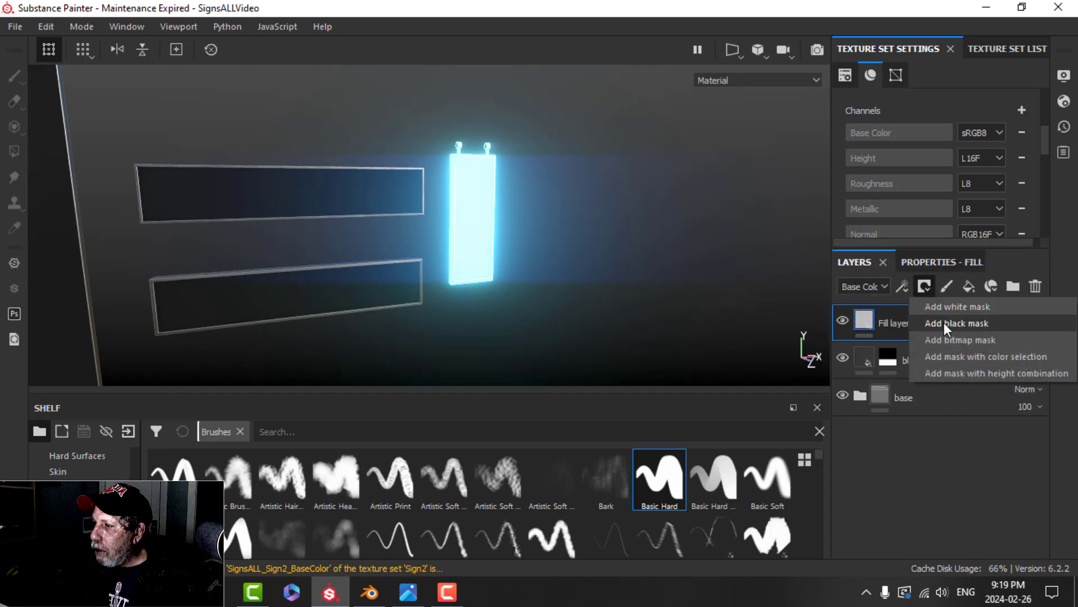
pyautogui.click(949, 321)
pyautogui.click(14, 151)
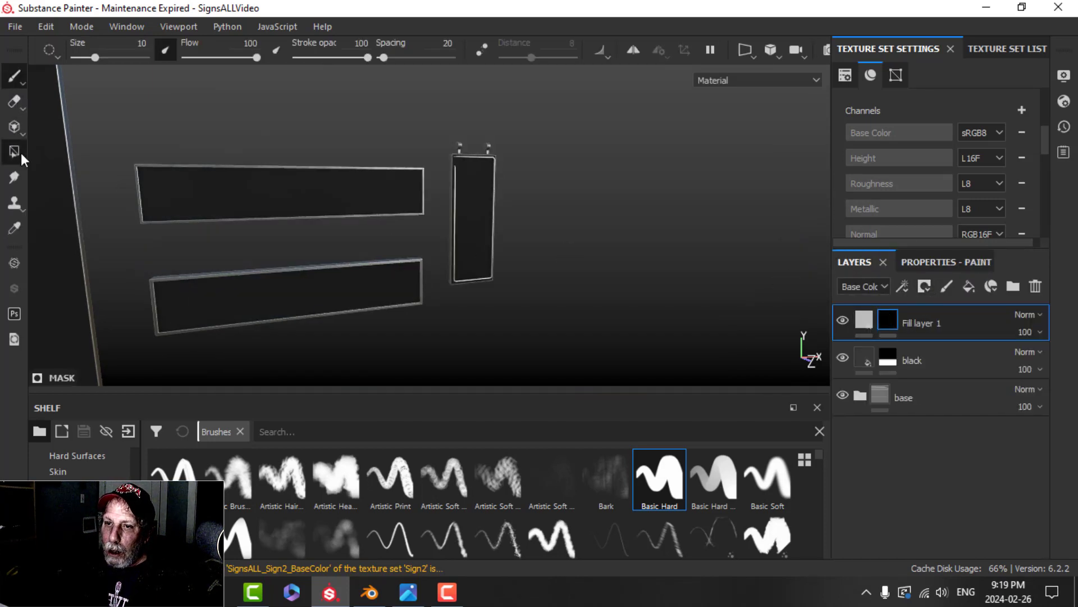
pyautogui.scroll(5, 520, 214)
pyautogui.keyDown('alt'); pyautogui.moveTo(501, 202); pyautogui.dragTo(511, 303, button='middle'); pyautogui.keyUp('alt')
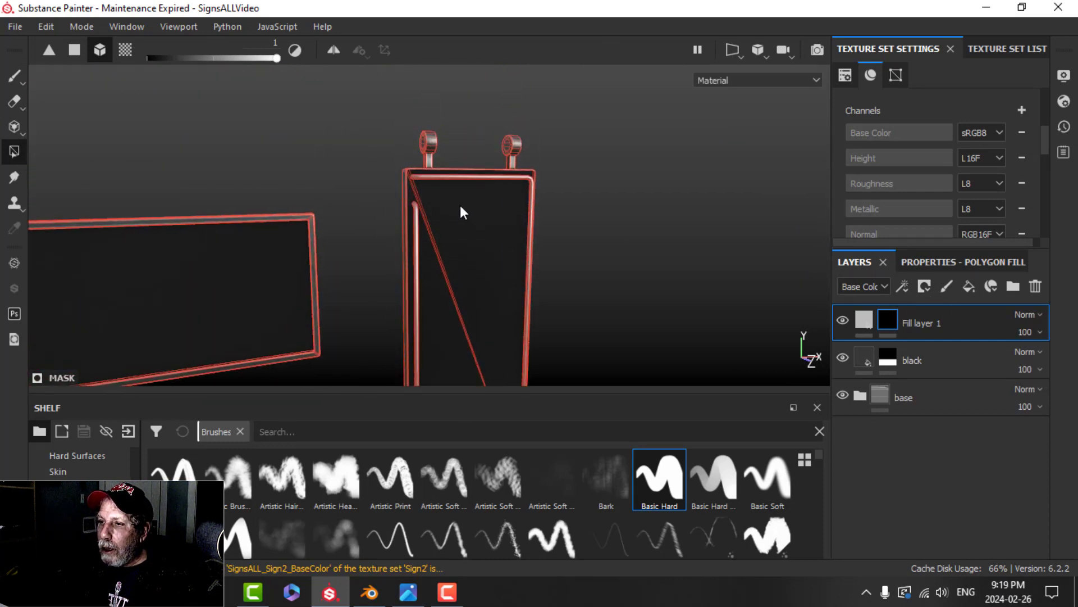
pyautogui.scroll(3, 460, 205)
pyautogui.click(426, 161)
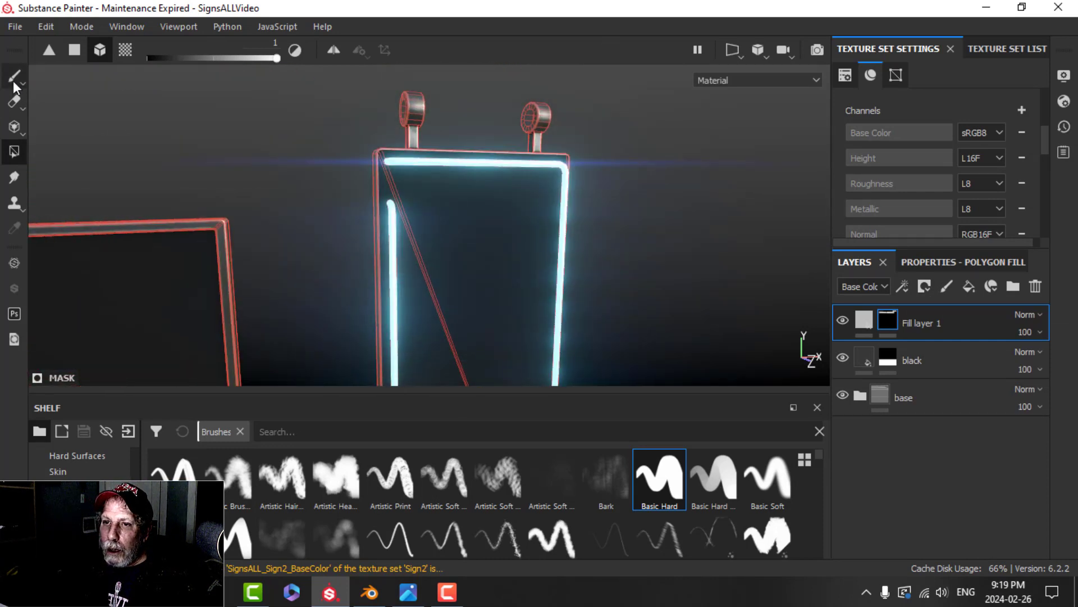
pyautogui.click(15, 76)
pyautogui.scroll(-5, 518, 228)
pyautogui.keyDown('alt'); pyautogui.moveTo(607, 303); pyautogui.dragTo(594, 257); pyautogui.keyUp('alt')
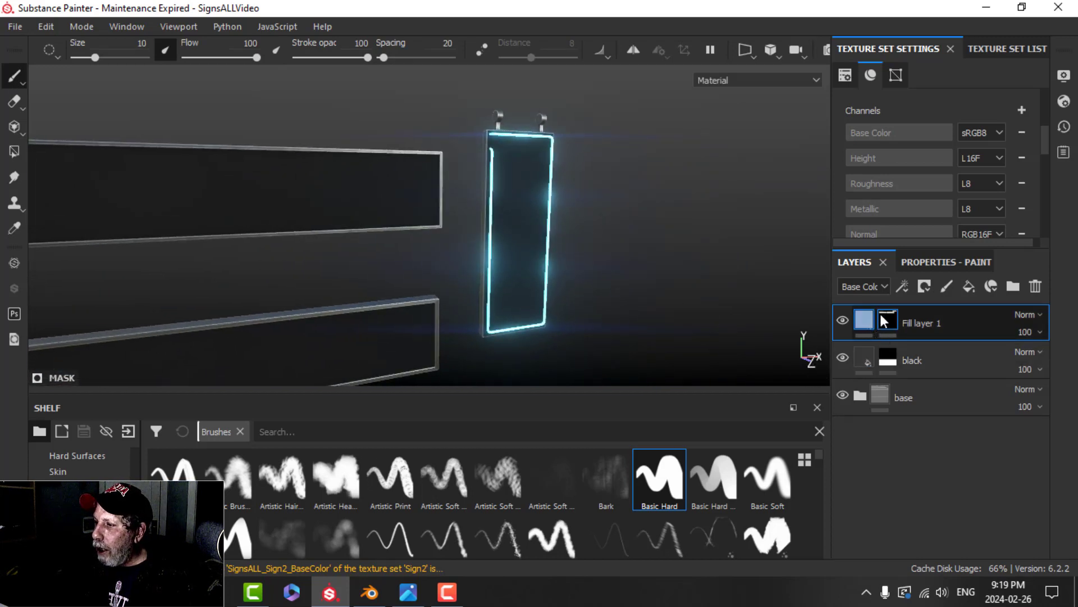
# - Set the Sign4 tube layer's base color to a muted blue with hue 0.551 and inspect the glowing signs
pyautogui.click(882, 317)
pyautogui.click(949, 470)
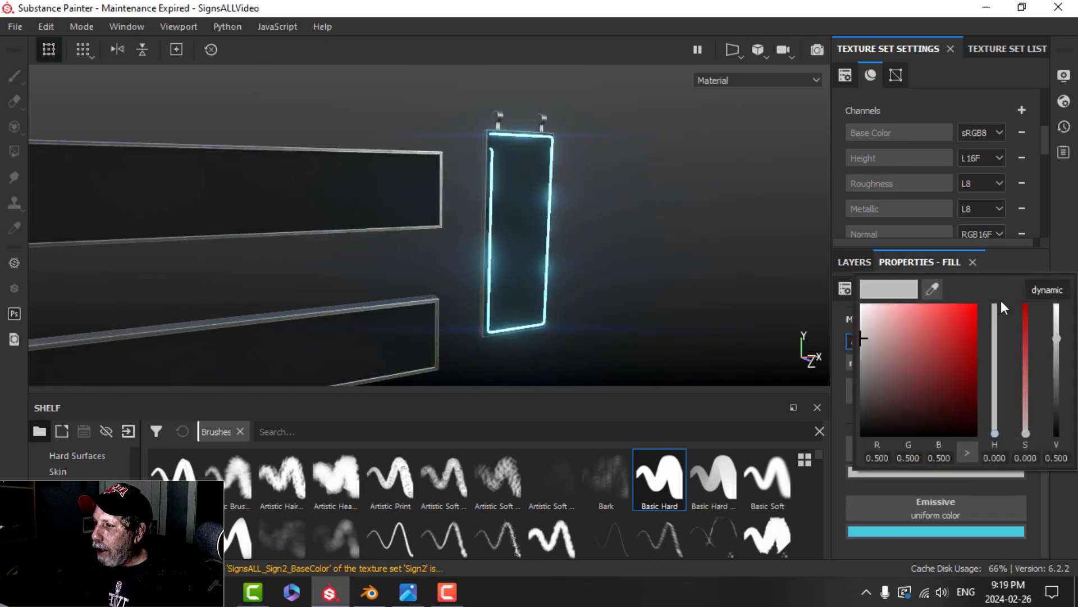
pyautogui.moveTo(993, 381); pyautogui.dragTo(994, 363)
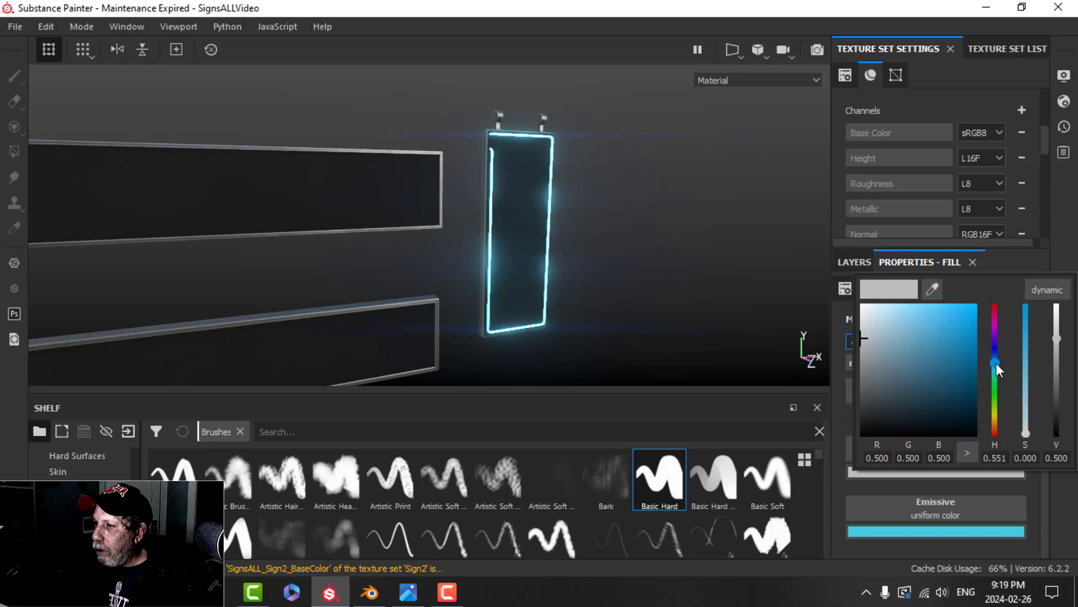
pyautogui.click(926, 336)
pyautogui.keyDown('alt'); pyautogui.moveTo(682, 256); pyautogui.dragTo(326, 311); pyautogui.keyUp('alt')
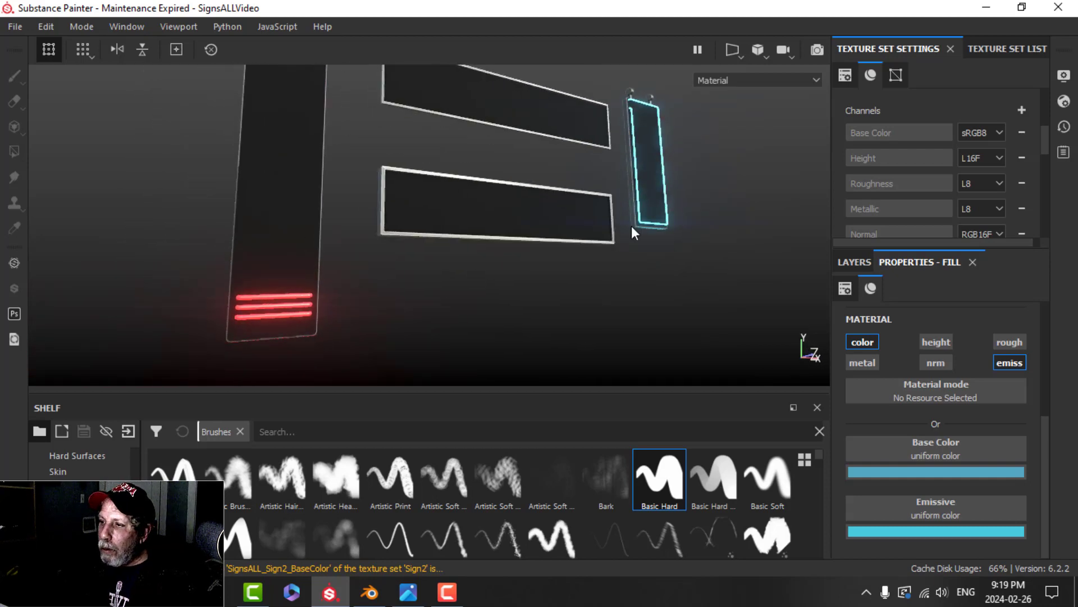
pyautogui.keyDown('alt'); pyautogui.moveTo(570, 244); pyautogui.dragTo(533, 237); pyautogui.keyUp('alt')
pyautogui.keyDown('alt'); pyautogui.moveTo(413, 270); pyautogui.dragTo(507, 241); pyautogui.keyUp('alt')
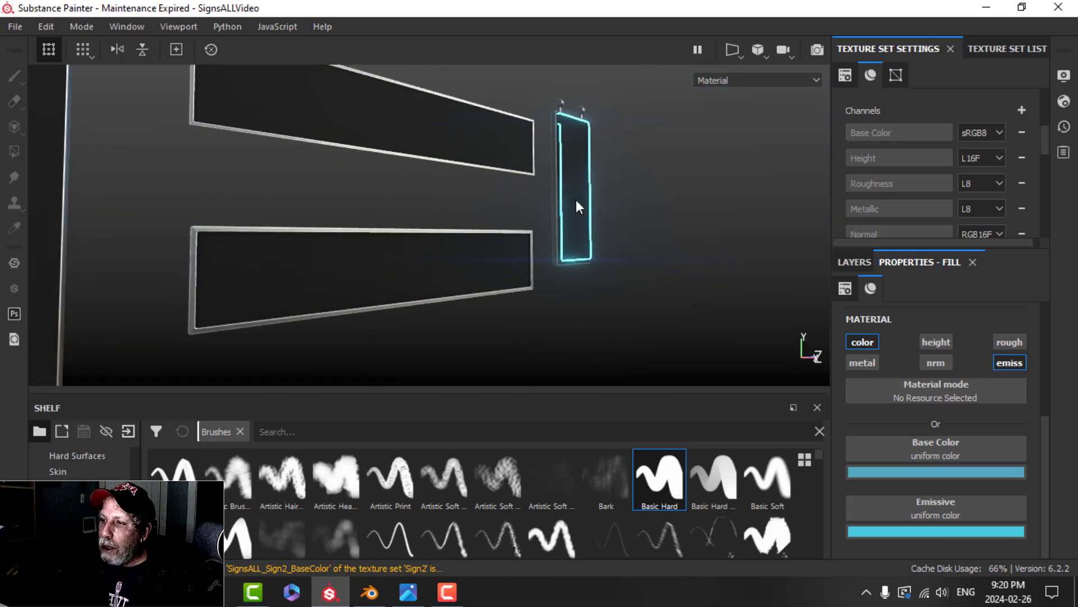
# - Hide the Sign4 texture set and select Sign1 to show its layer stack
pyautogui.keyDown('alt'); pyautogui.moveTo(577, 200); pyautogui.dragTo(452, 242); pyautogui.keyUp('alt')
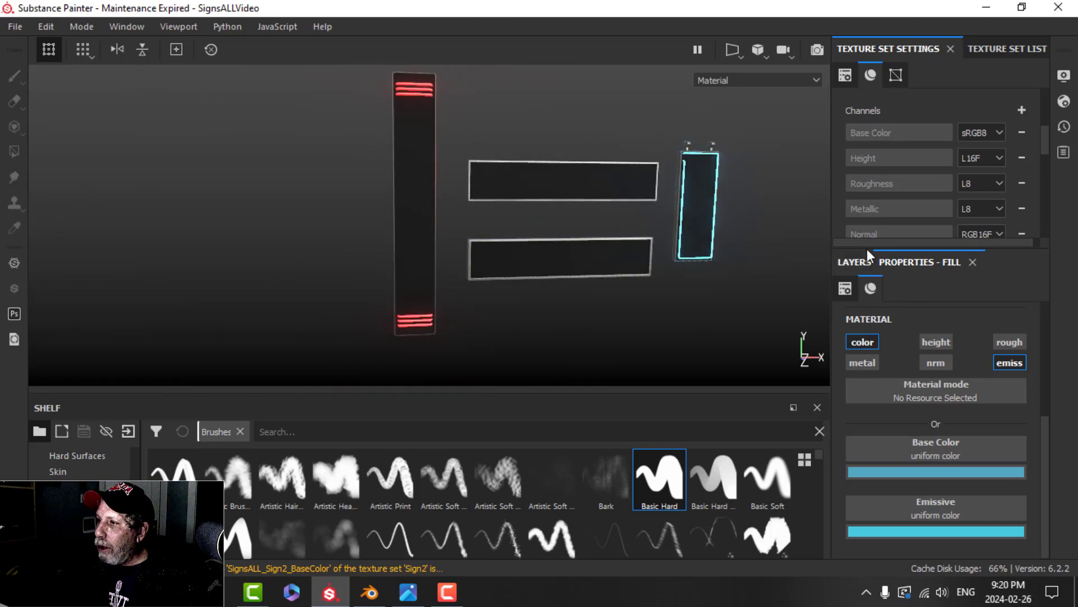
pyautogui.click(986, 49)
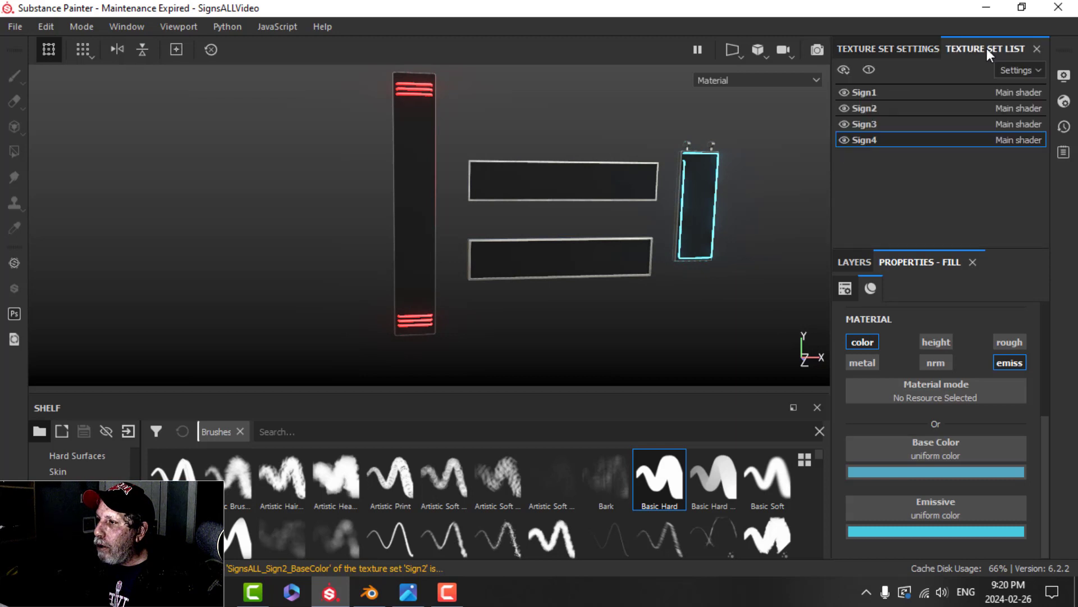
pyautogui.click(844, 140)
pyautogui.click(873, 92)
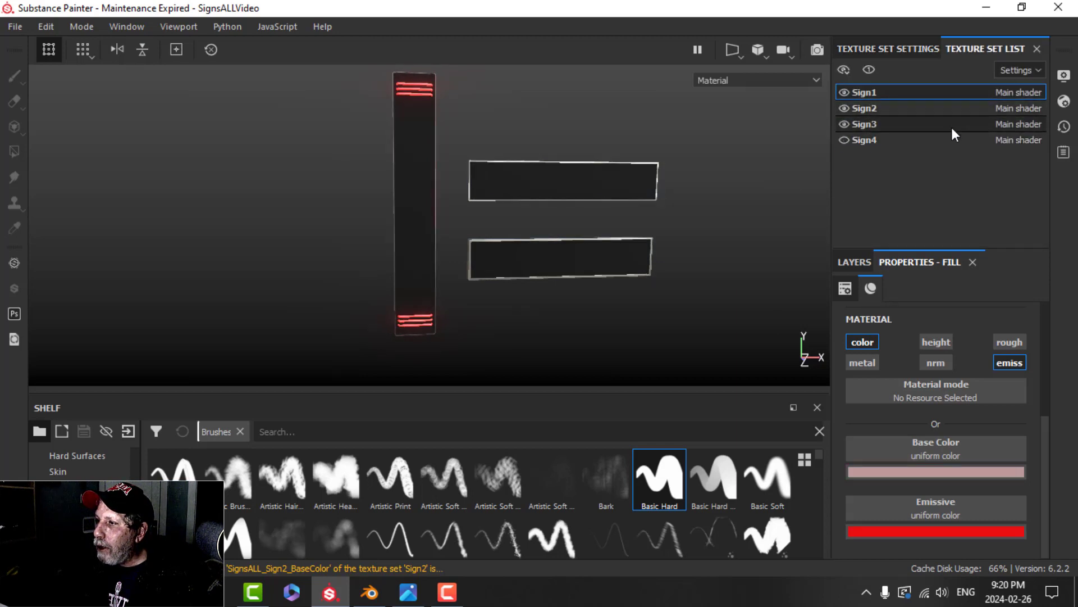
pyautogui.click(855, 261)
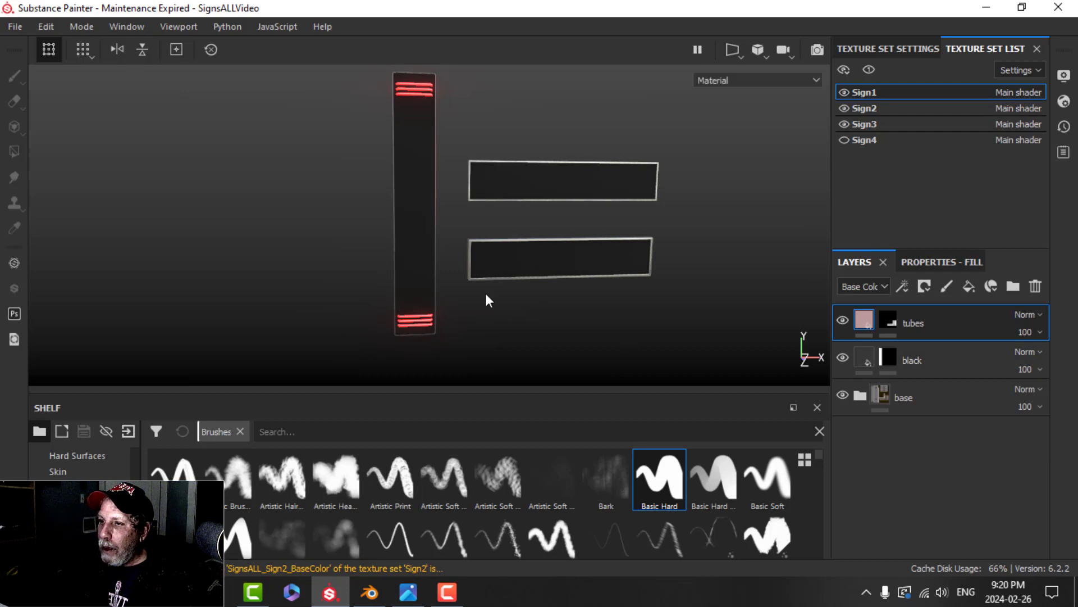
# - Switch the viewport to orthographic view and frame the whole of Sign1 from the front
pyautogui.click(769, 50)
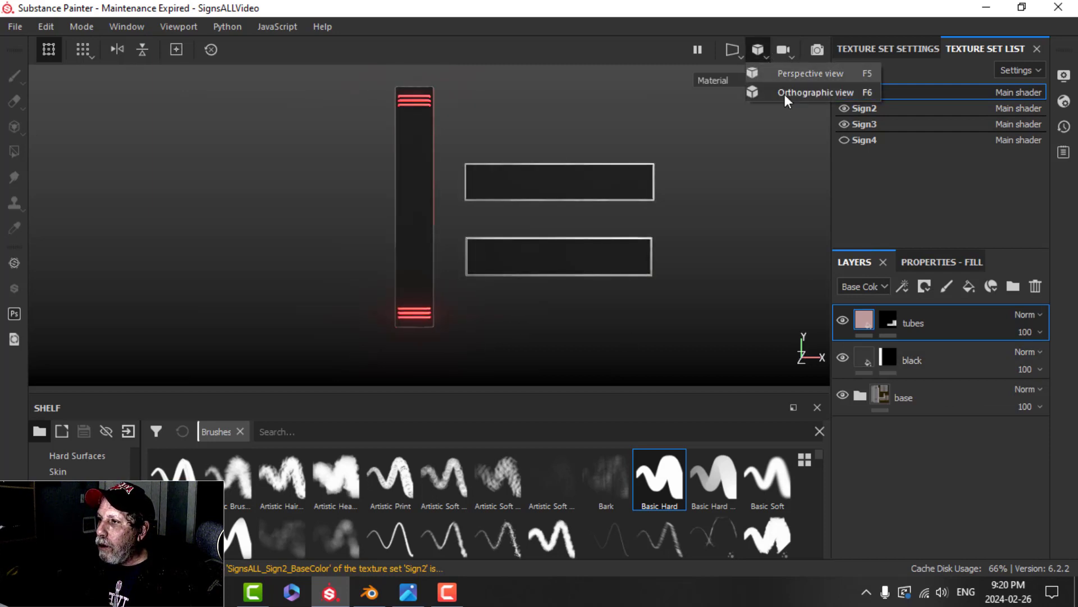
pyautogui.click(785, 93)
pyautogui.scroll(-2, 483, 239)
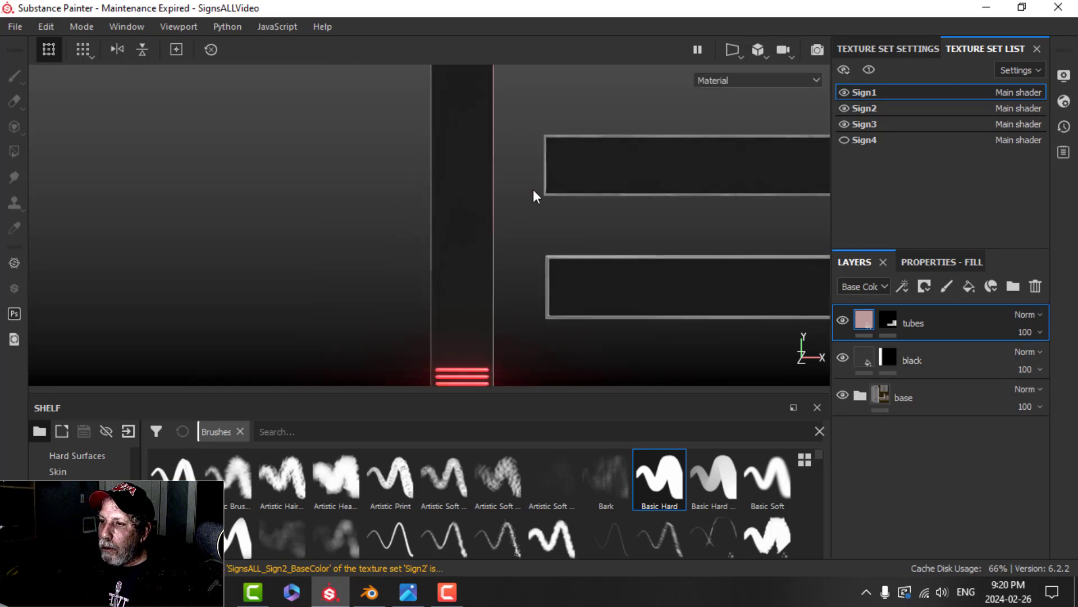
pyautogui.scroll(-2, 535, 185)
pyautogui.moveTo(537, 171); pyautogui.dragTo(403, 185, button='middle')
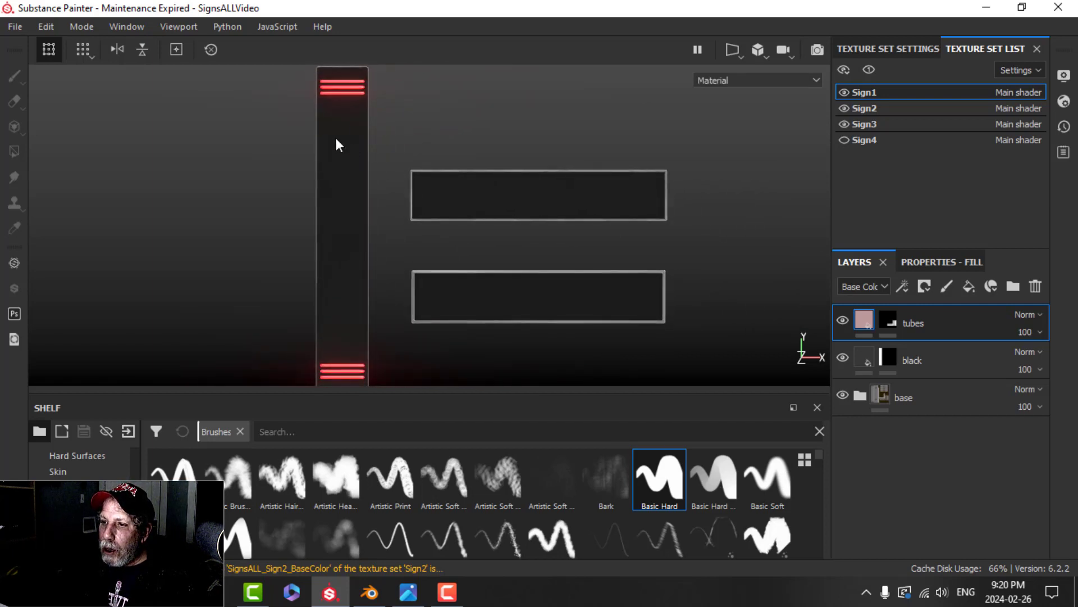
pyautogui.scroll(1, 358, 254)
pyautogui.scroll(-2, 386, 248)
pyautogui.keyDown('alt'); pyautogui.moveTo(423, 240); pyautogui.dragTo(409, 234, button='middle'); pyautogui.keyUp('alt')
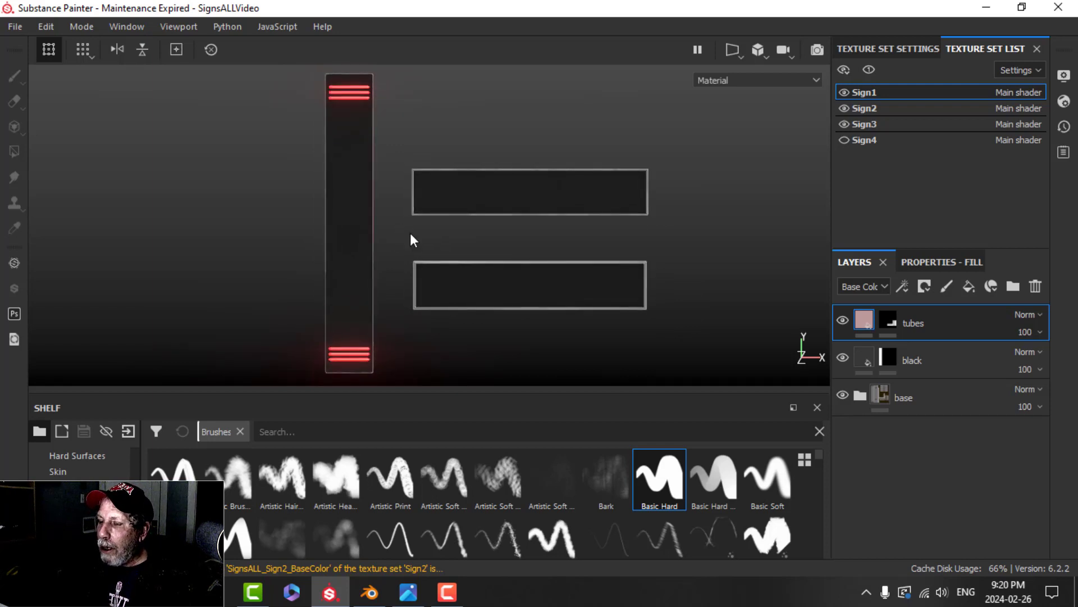
# - Import symbols.png from the ASIAN LETTERS folder as an alpha into the current session
pyautogui.click(129, 432)
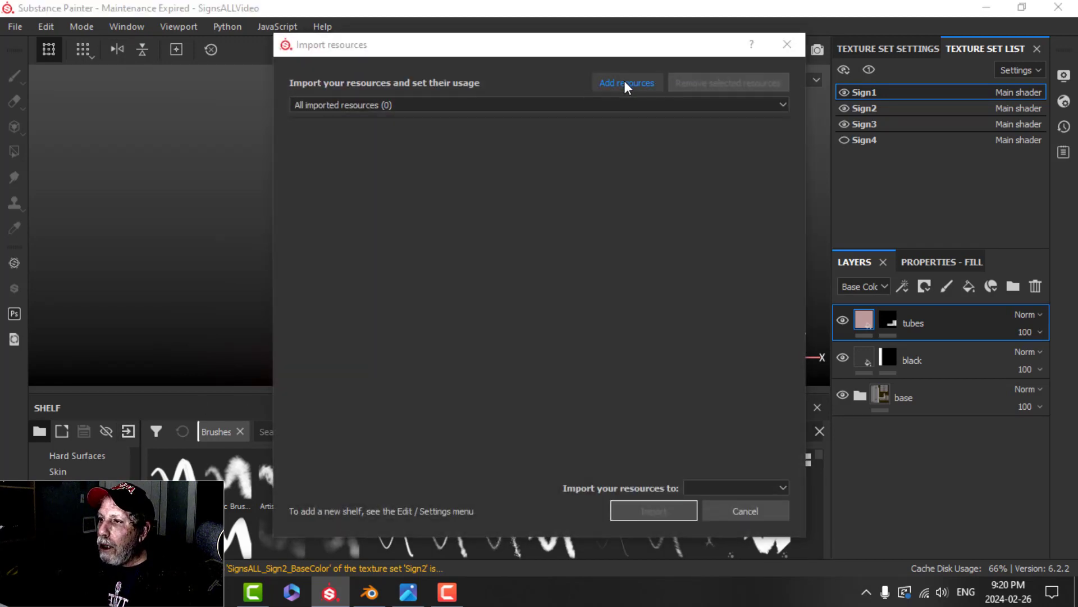
pyautogui.click(624, 81)
pyautogui.click(350, 201)
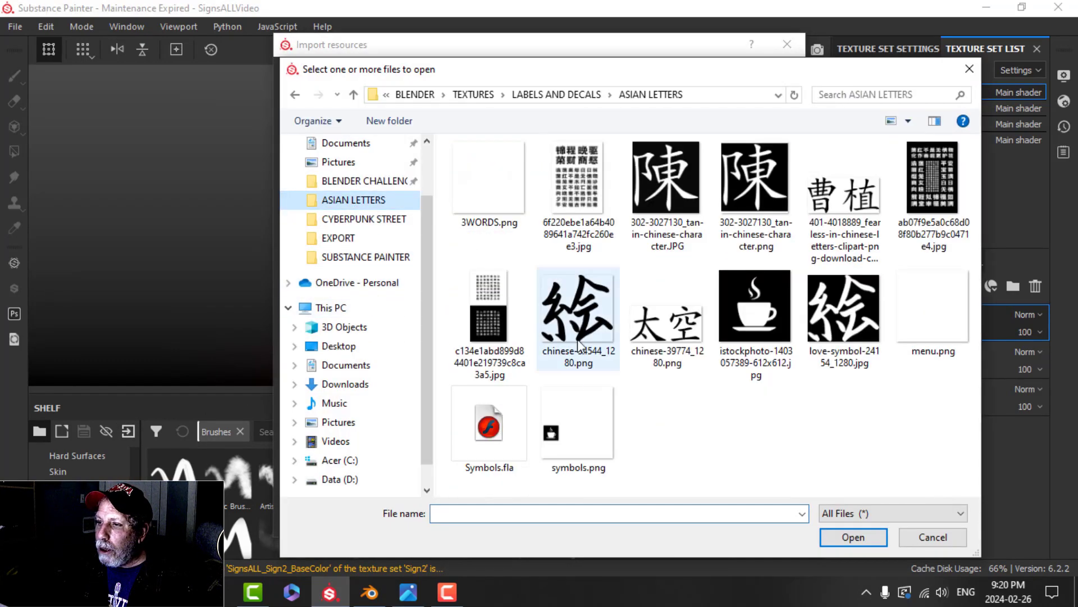
pyautogui.click(594, 442)
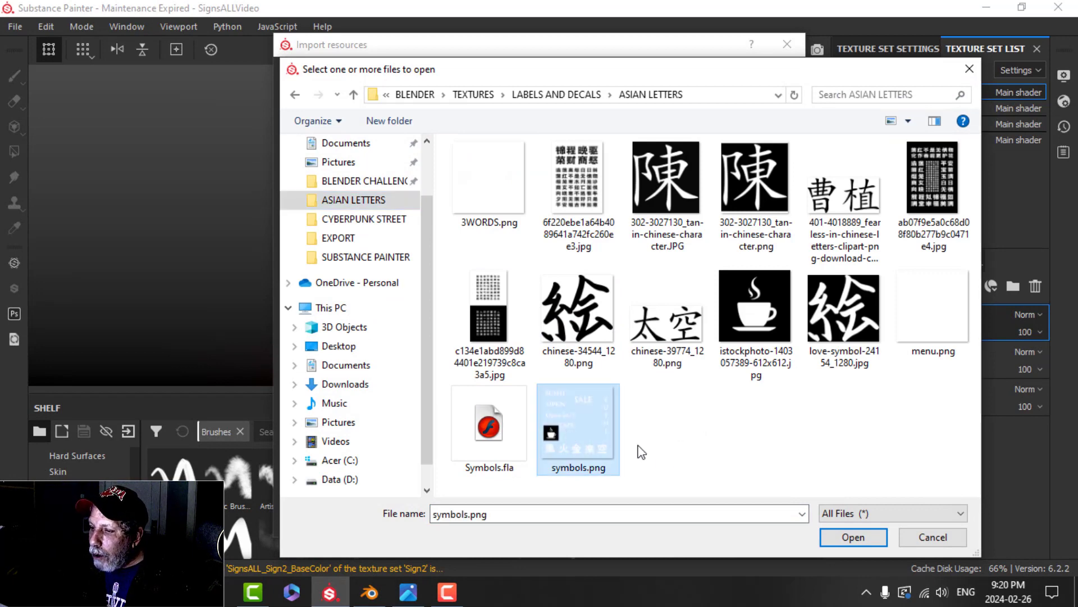
pyautogui.click(846, 538)
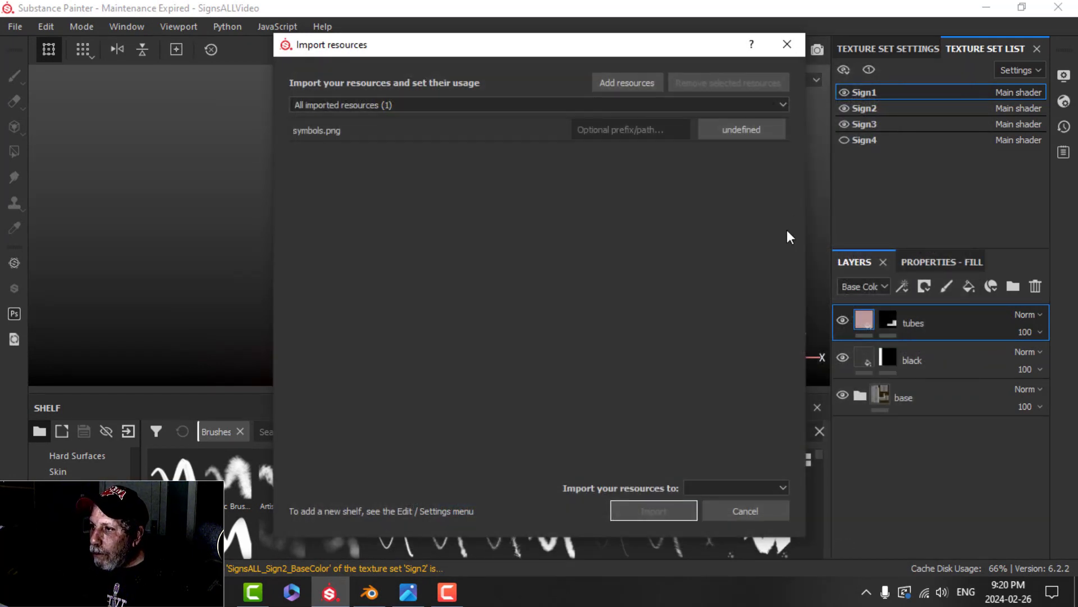
pyautogui.click(746, 130)
pyautogui.click(771, 140)
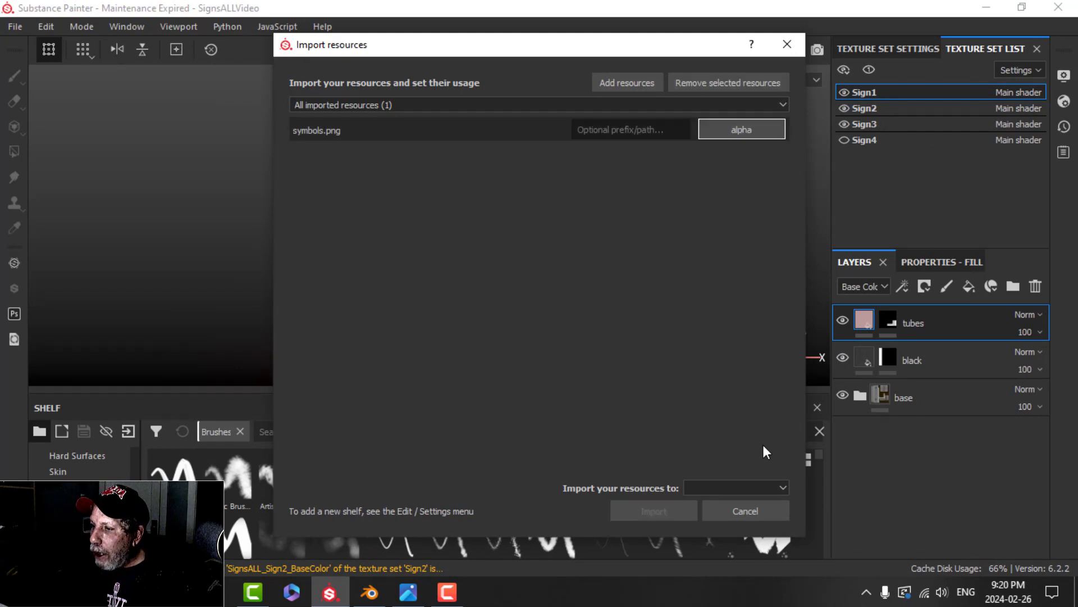
pyautogui.click(735, 487)
pyautogui.click(719, 501)
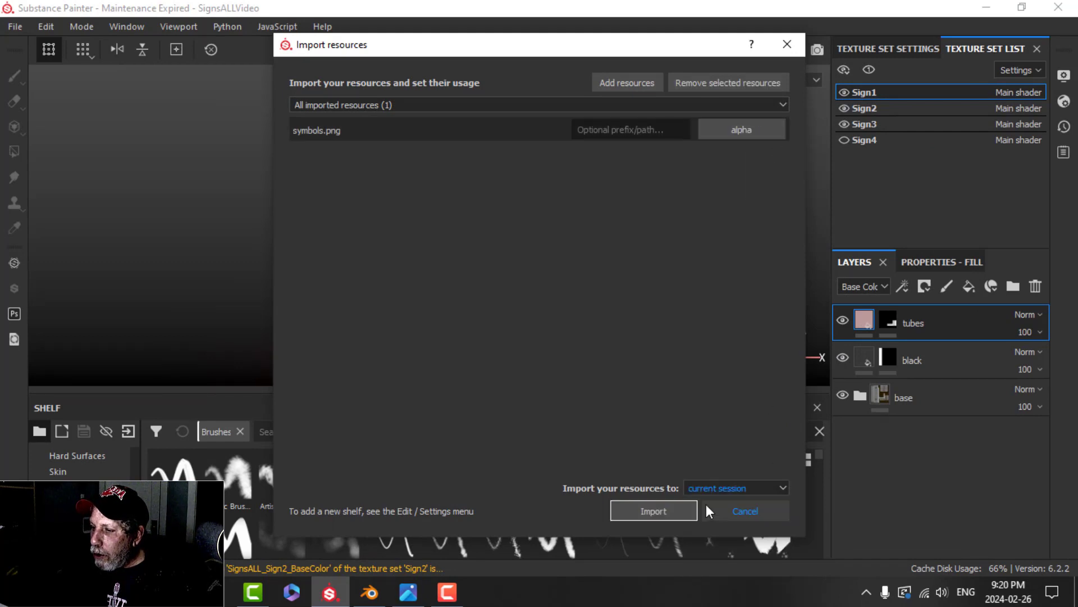
pyautogui.click(659, 517)
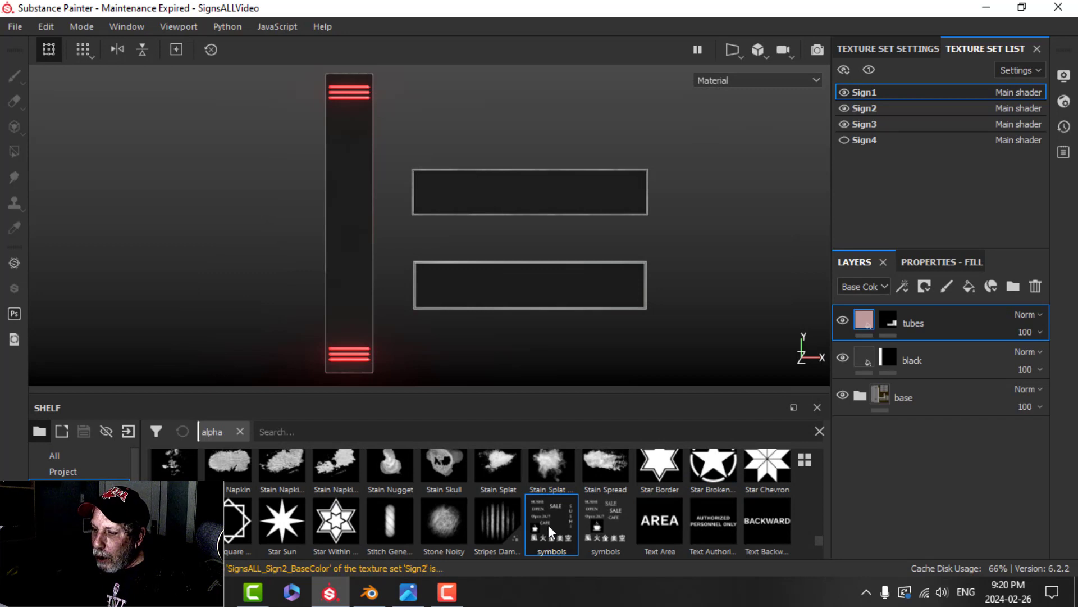
pyautogui.moveTo(548, 525)
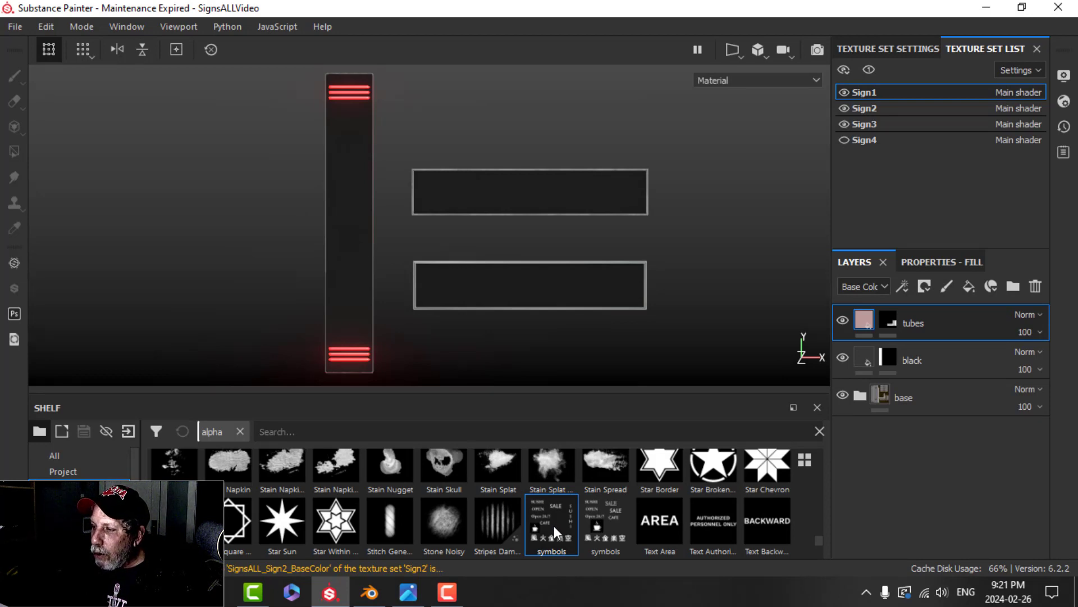
# - Add a fill layer with a black mask above the tubes layer of Sign1
pyautogui.click(946, 285)
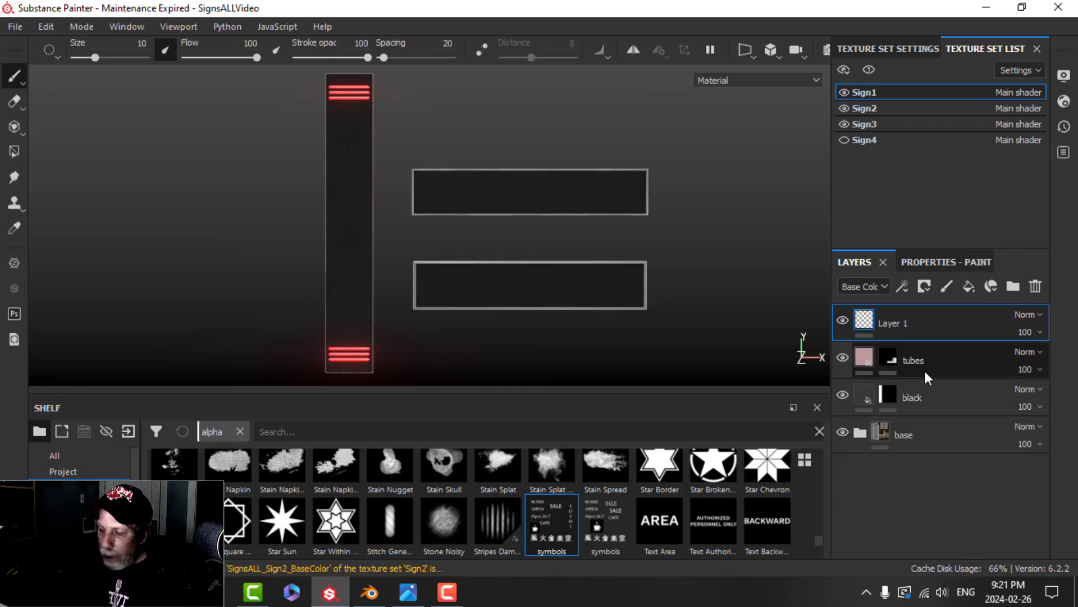
pyautogui.press('Delete')
pyautogui.click(969, 286)
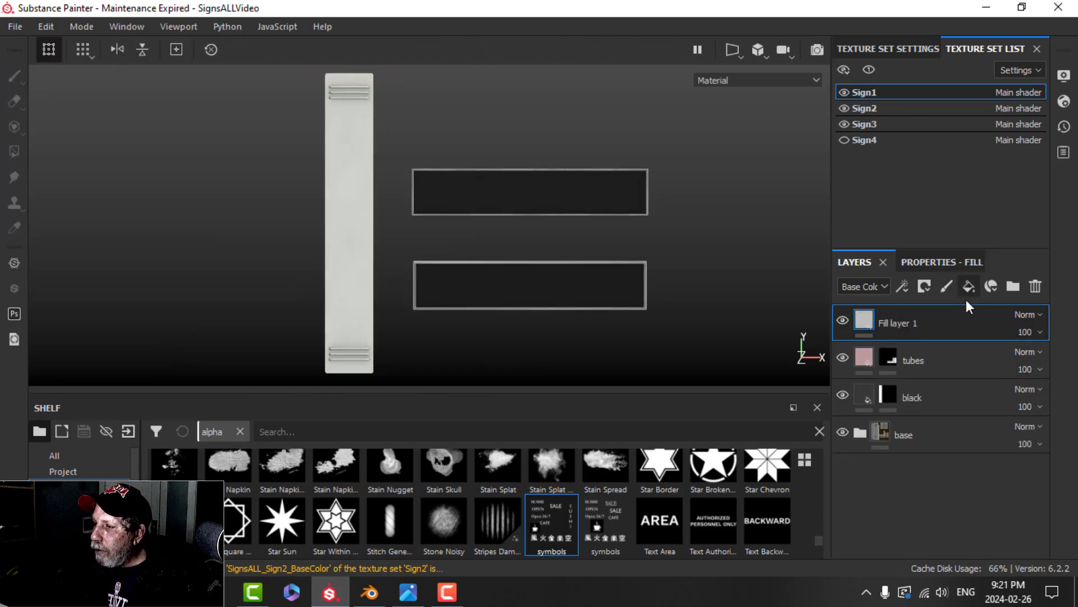
pyautogui.click(924, 286)
pyautogui.click(945, 320)
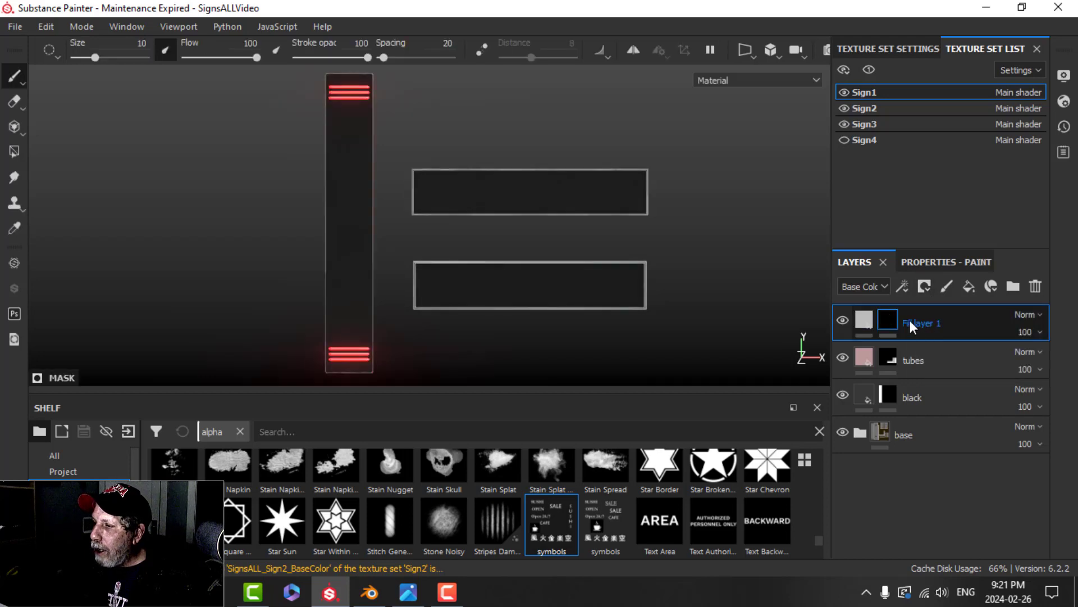
# - Limit the new fill layer to color and emissive, and set its emissive color to yellow with hue 0.162
pyautogui.click(864, 322)
pyautogui.click(935, 264)
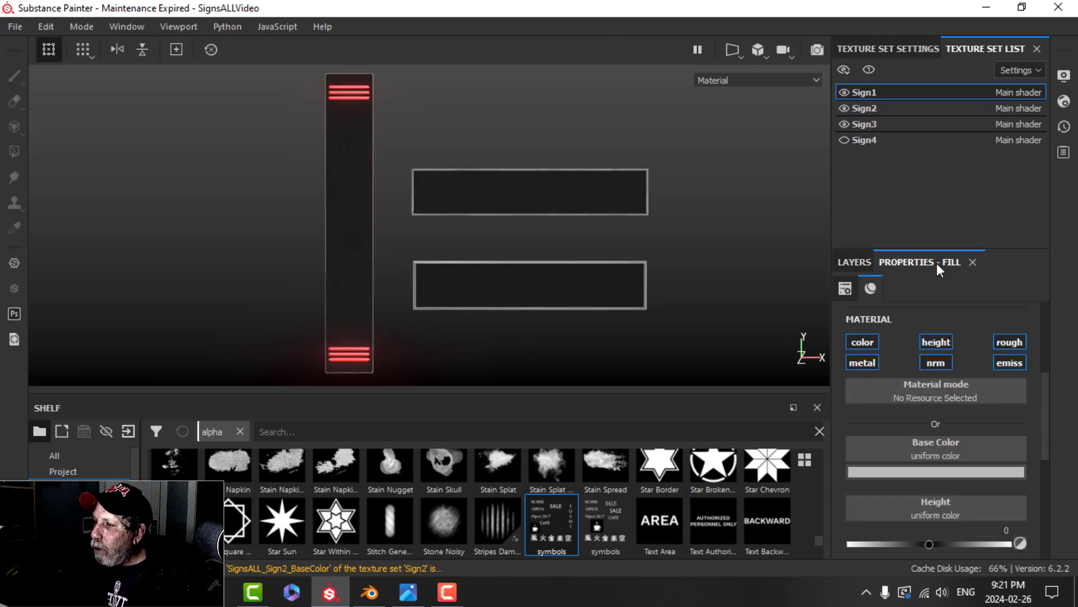
pyautogui.click(864, 339)
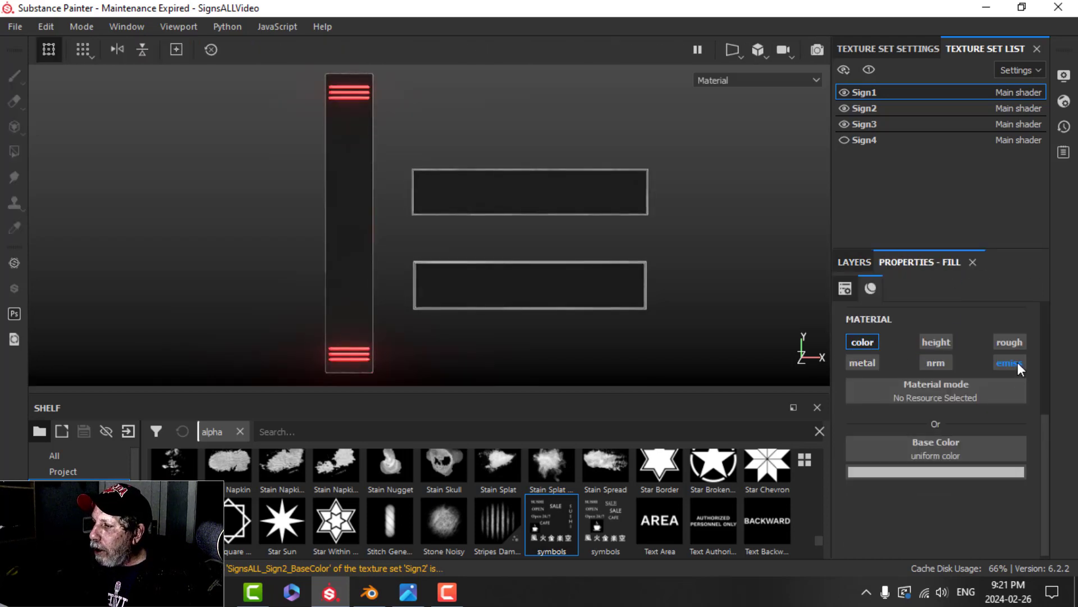
pyautogui.click(1018, 362)
pyautogui.click(945, 531)
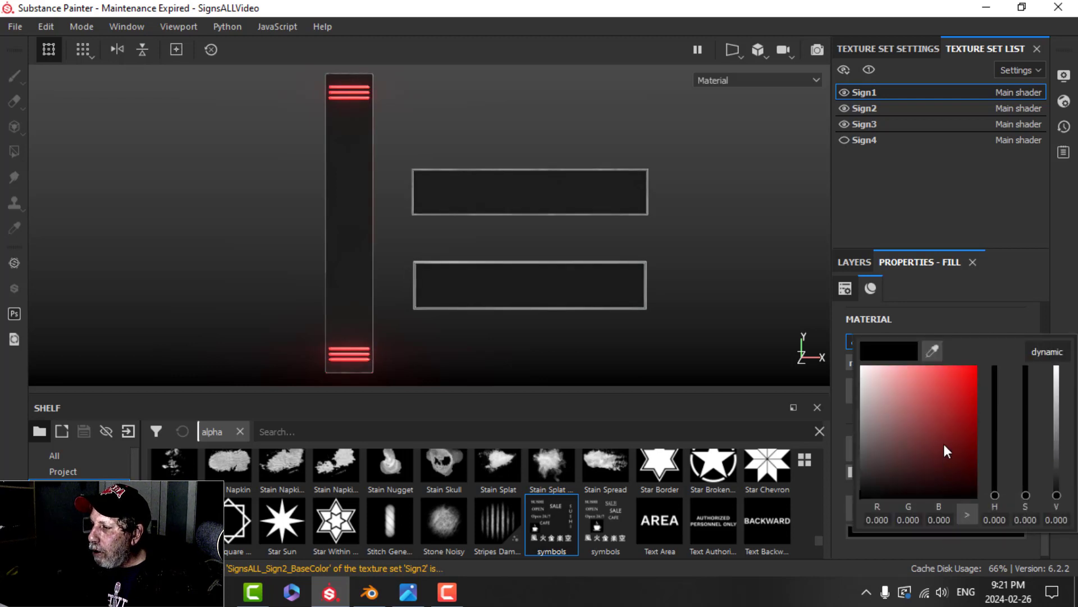
pyautogui.moveTo(997, 488); pyautogui.dragTo(997, 477)
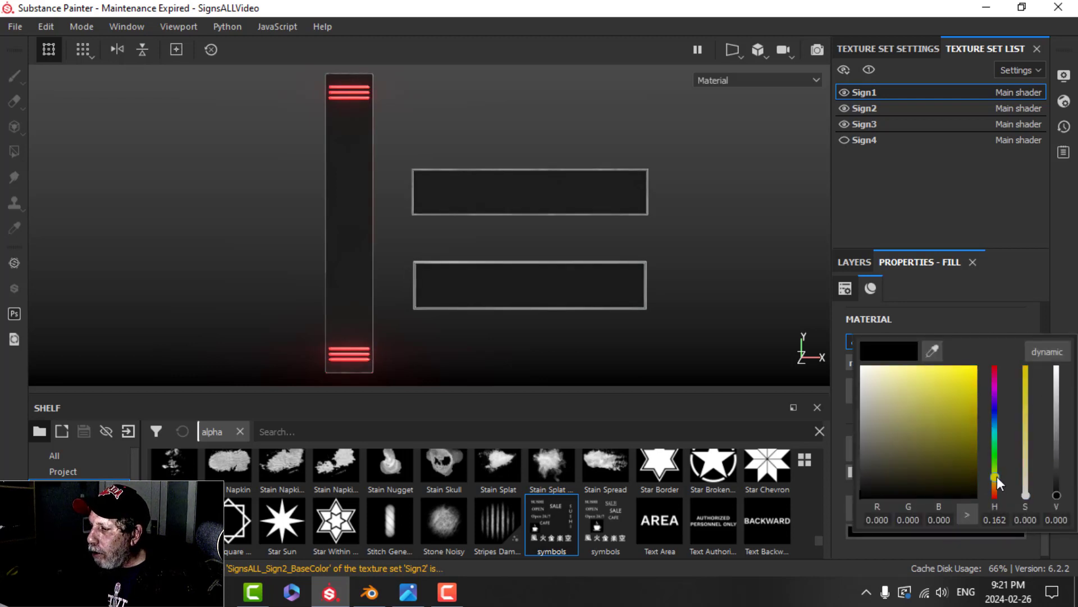
pyautogui.click(944, 404)
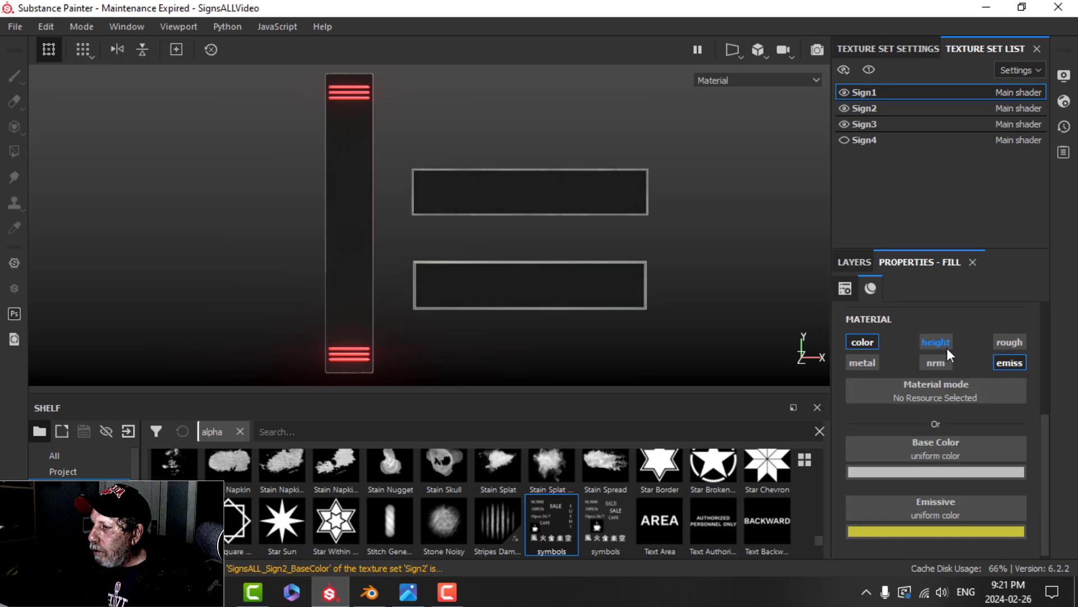
# - Set the fill layer's base color to a soft light yellow with a hue of about 0.132
pyautogui.click(921, 471)
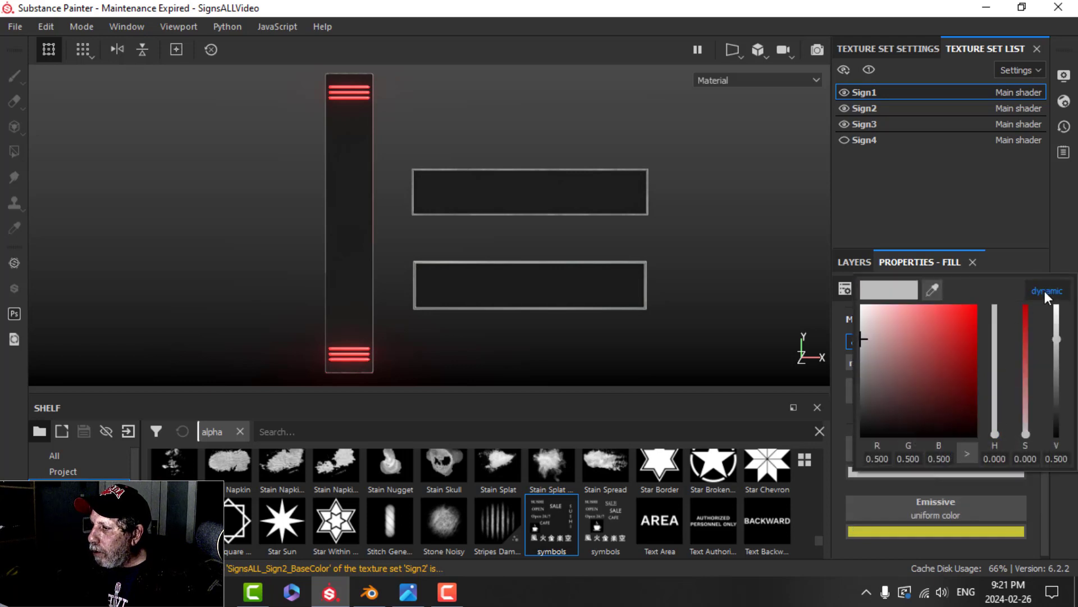
pyautogui.moveTo(989, 432); pyautogui.dragTo(993, 421)
pyautogui.click(936, 366)
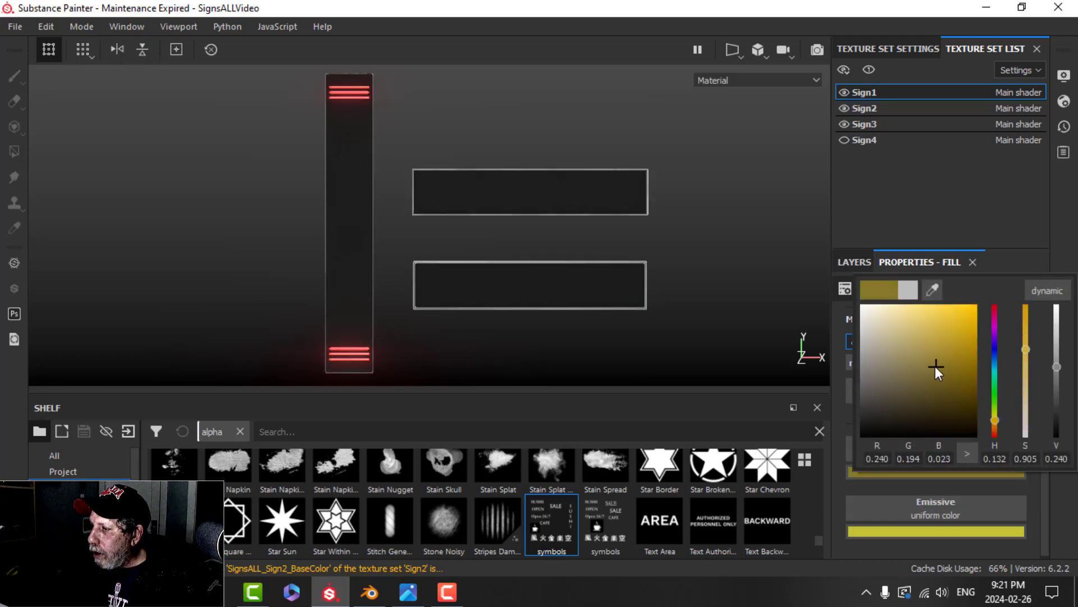
pyautogui.moveTo(935, 366); pyautogui.dragTo(919, 326)
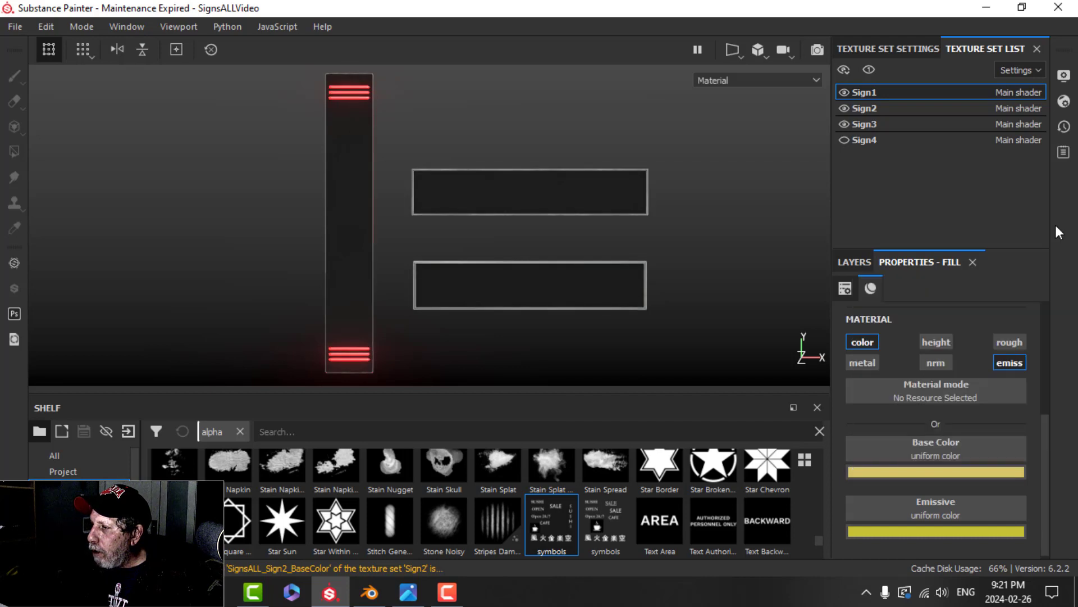
# - Add a paint effect to the yellow fill layer's mask and assign the symbols alpha as the brush stencil
pyautogui.click(856, 262)
pyautogui.click(887, 323)
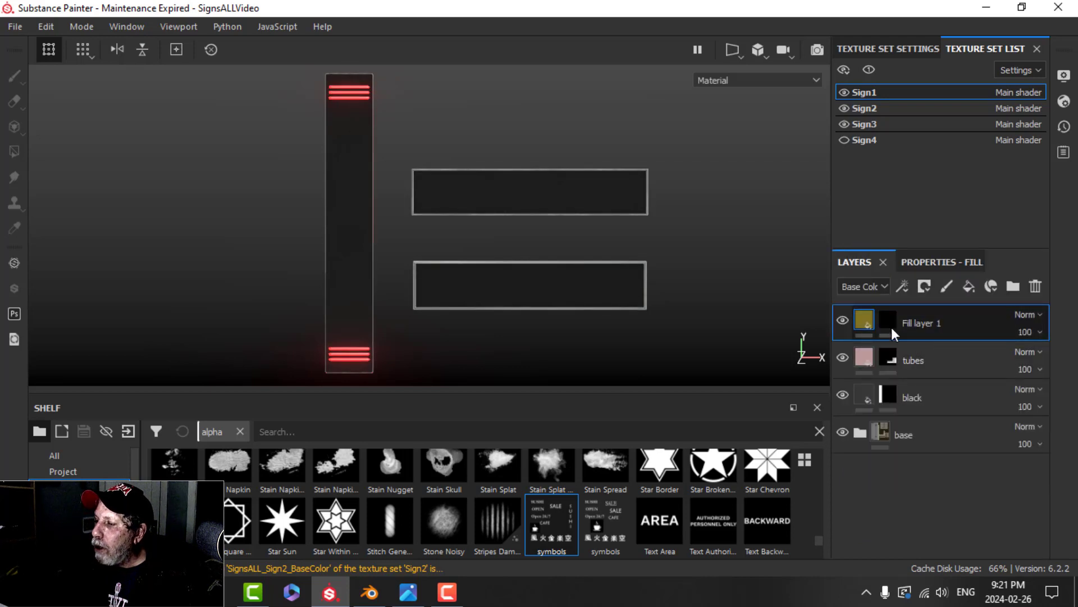
pyautogui.click(901, 286)
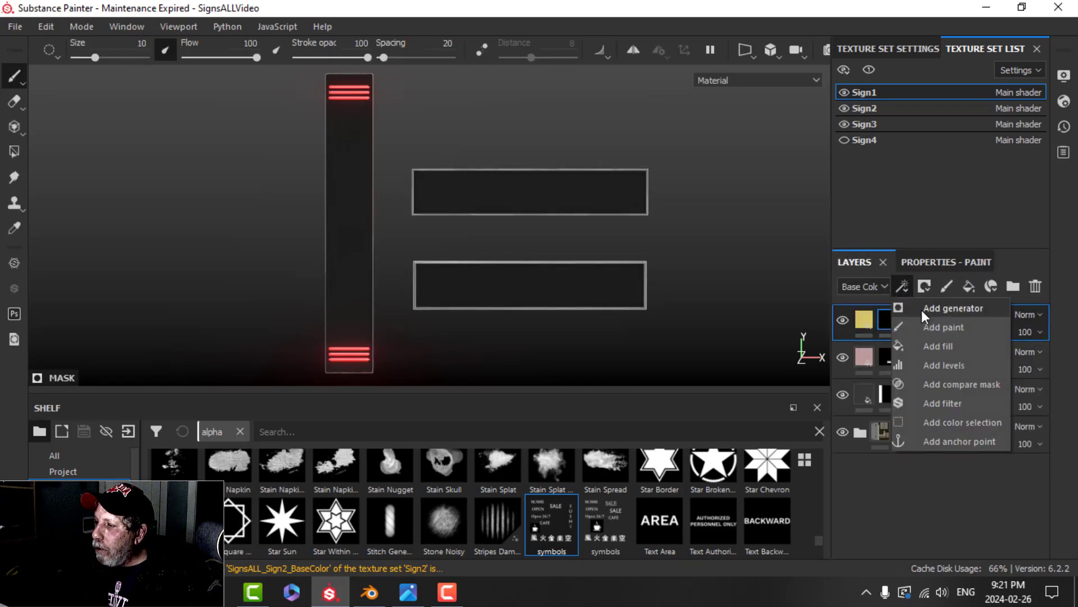
pyautogui.click(926, 326)
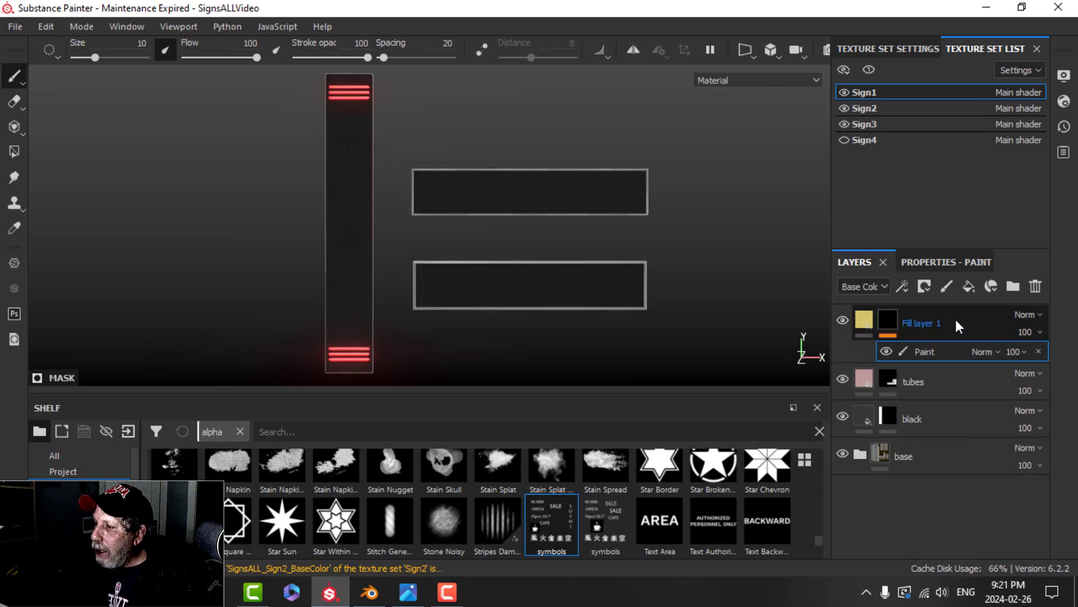
pyautogui.click(937, 261)
pyautogui.scroll(-2, 993, 498)
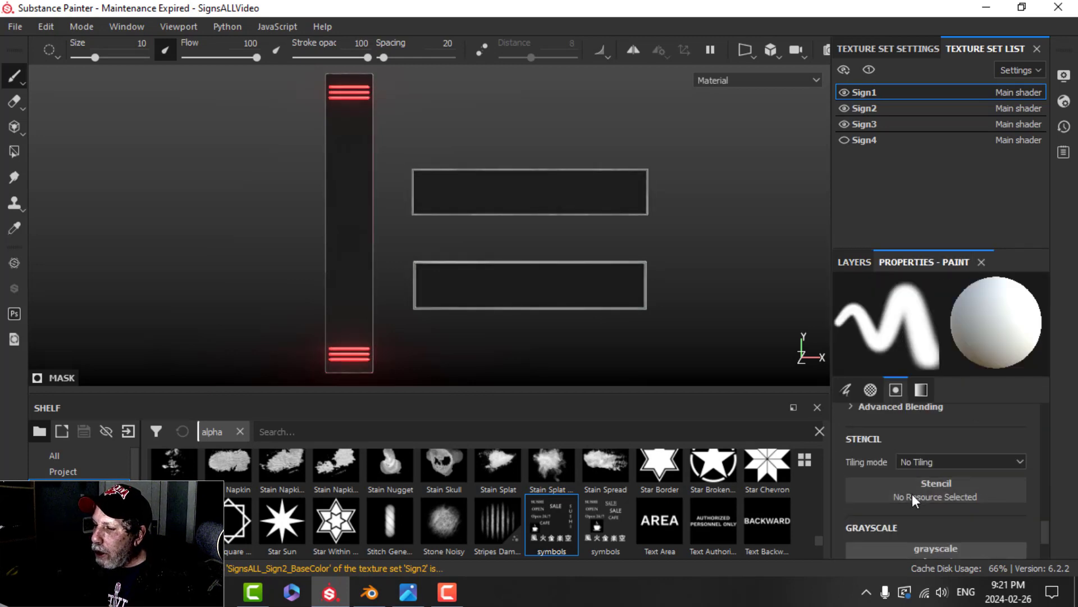
pyautogui.moveTo(828, 494); pyautogui.dragTo(908, 482)
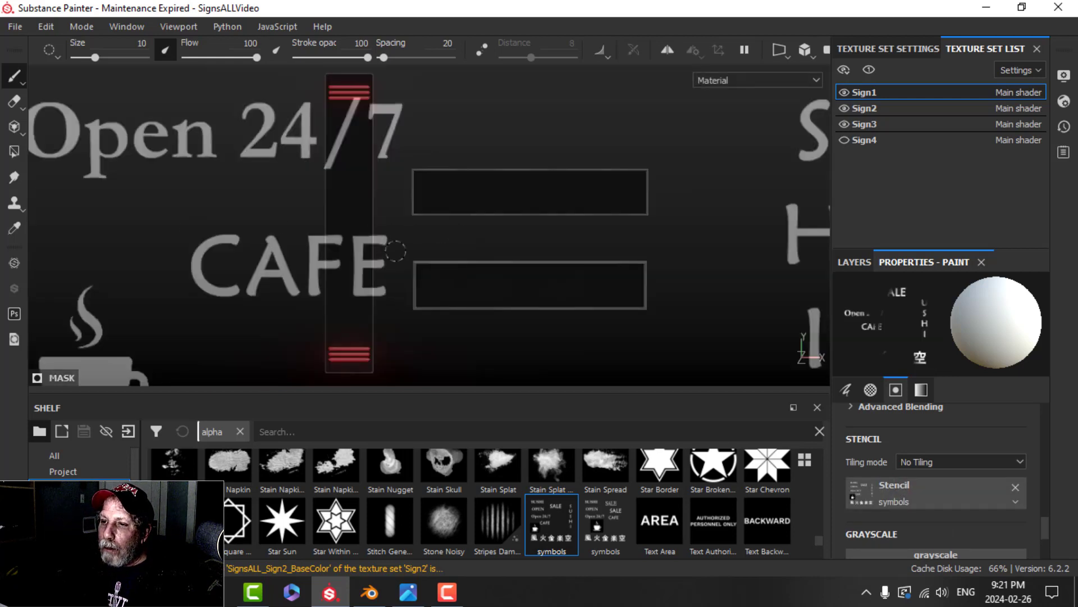
# - Scale down the symbols stencil and align its coffee cup just above the lower red tubes of the vertical sign
pyautogui.scroll(1, 374, 246)
pyautogui.scroll(-1, 324, 202)
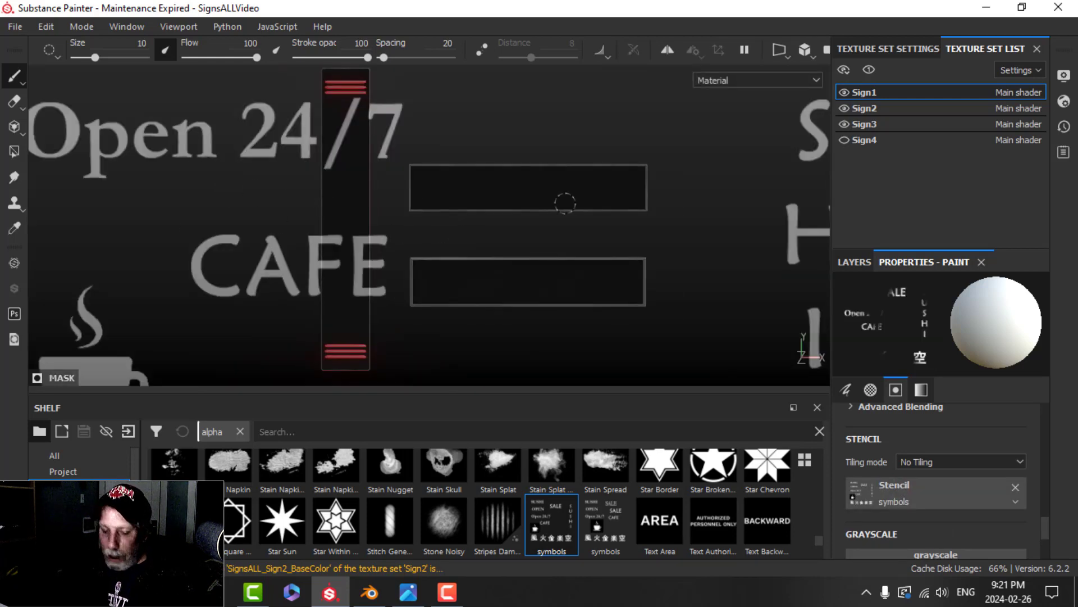
pyautogui.press('s')
pyautogui.moveTo(565, 203); pyautogui.dragTo(571, 106, button='right')
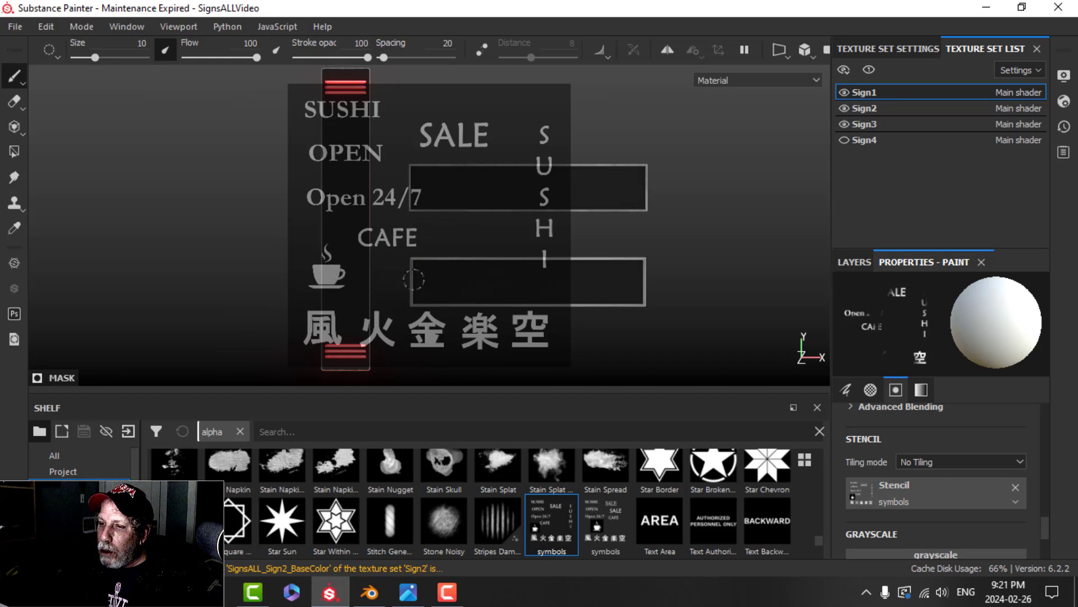
pyautogui.press('s')
pyautogui.moveTo(443, 308); pyautogui.dragTo(424, 261, button='middle')
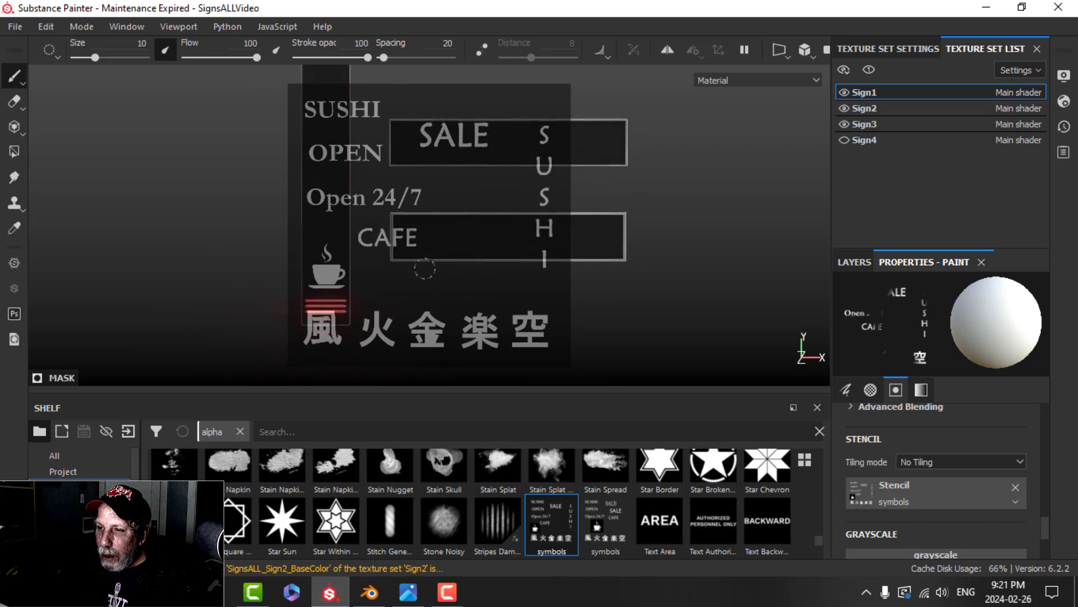
pyautogui.scroll(5, 420, 269)
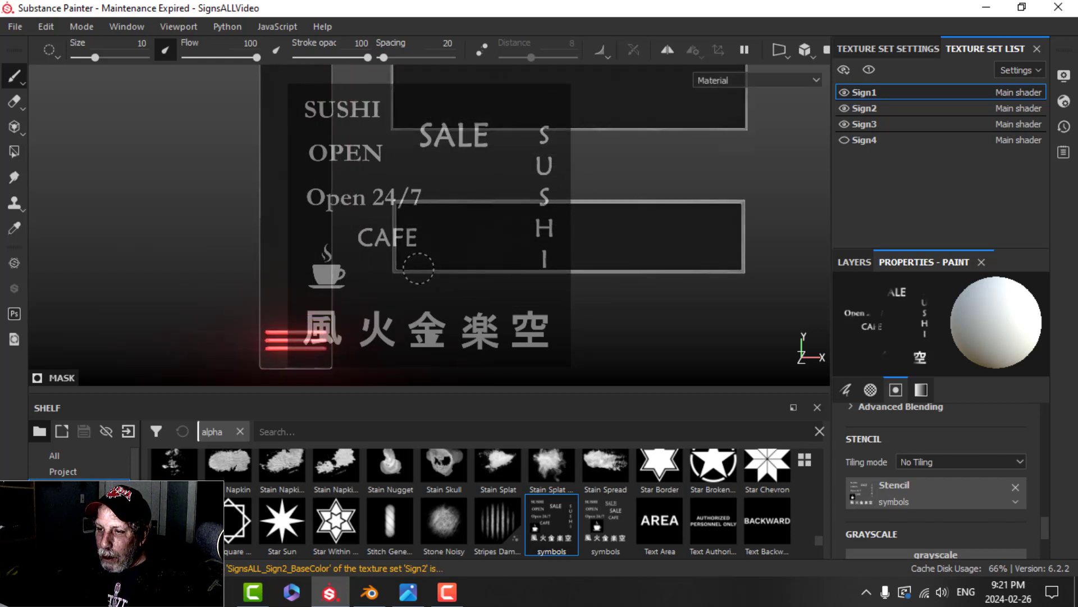
pyautogui.keyDown('alt'); pyautogui.moveTo(419, 270); pyautogui.dragTo(456, 241, button='middle'); pyautogui.keyUp('alt')
pyautogui.press('s')
pyautogui.moveTo(455, 241)
pyautogui.mouseDown(button='right')
pyautogui.moveTo(454, 220)
pyautogui.moveTo(455, 256)
pyautogui.mouseUp(button='right')
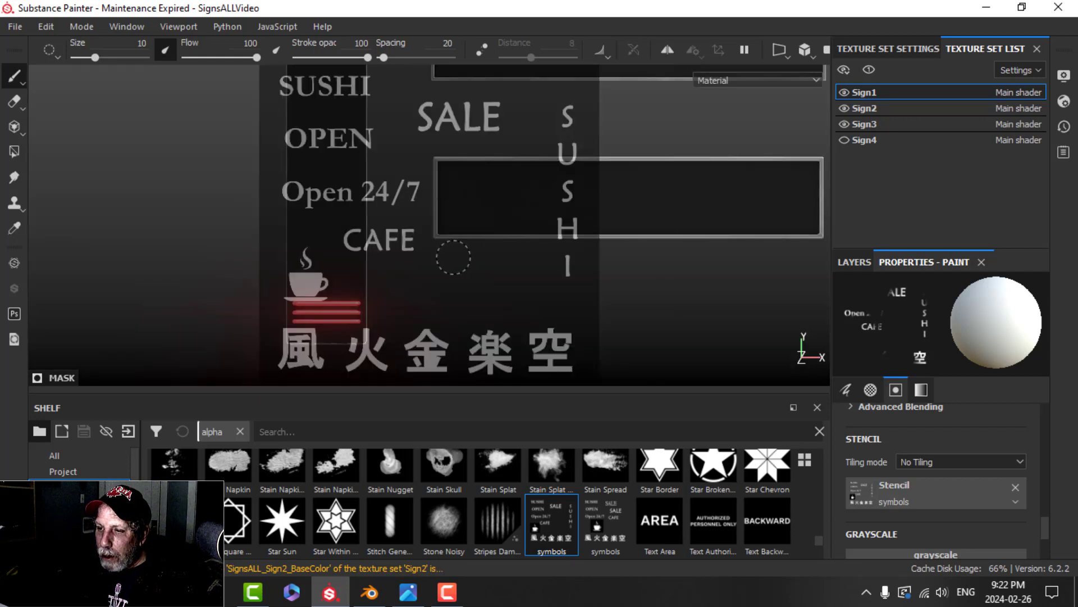
pyautogui.moveTo(450, 247); pyautogui.dragTo(429, 265, button='middle')
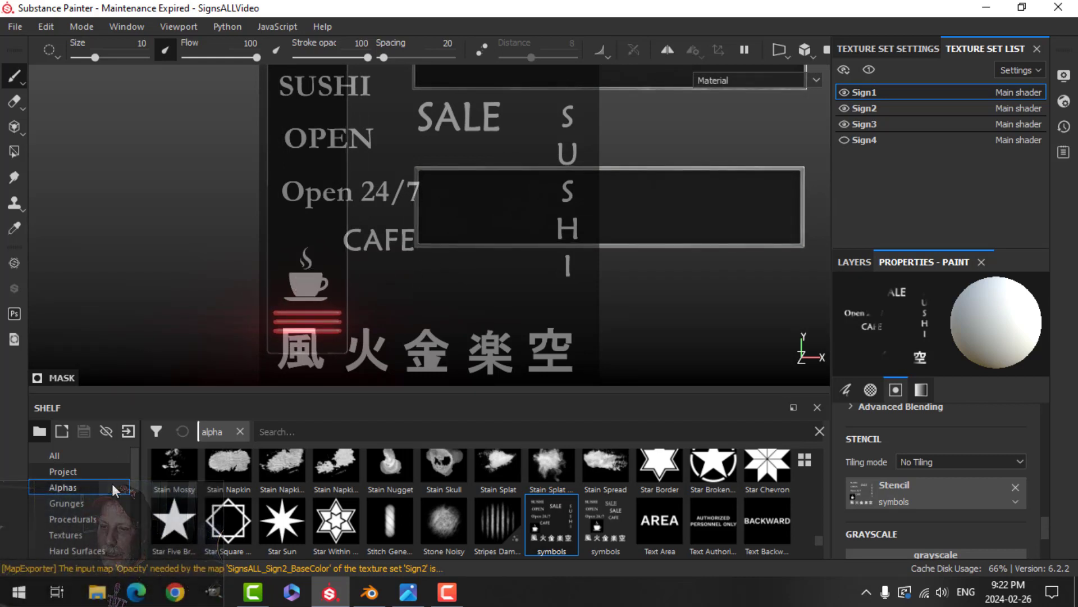
# - Paint the stencil's coffee cup onto the vertical sign using the Basic Hard brush
pyautogui.scroll(-3, 77, 503)
pyautogui.click(76, 503)
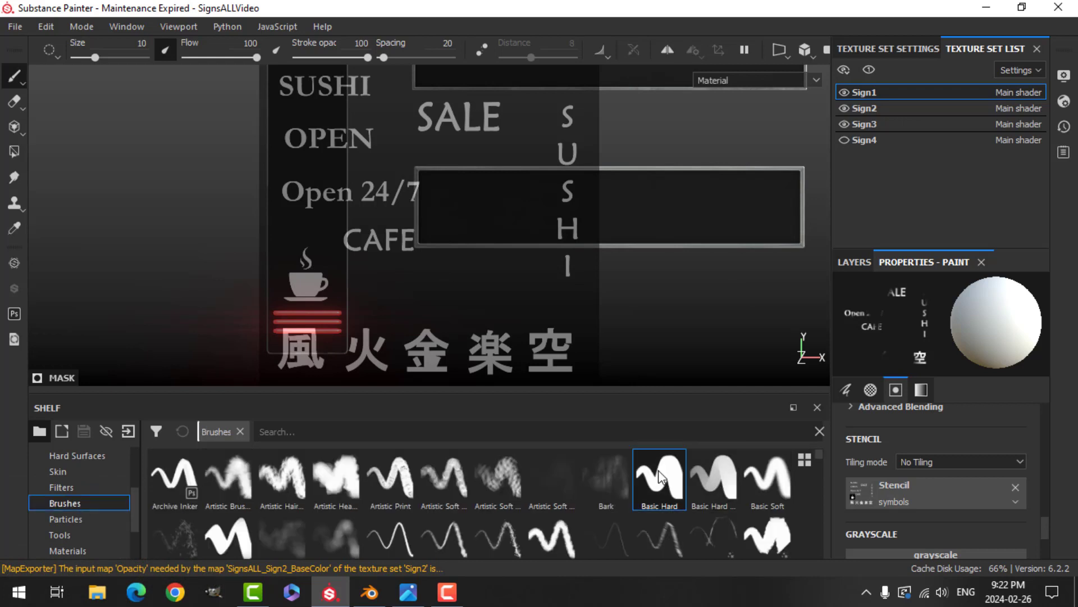
pyautogui.moveTo(306, 260)
pyautogui.mouseDown()
pyautogui.moveTo(297, 285)
pyautogui.moveTo(311, 294)
pyautogui.moveTo(330, 284)
pyautogui.moveTo(313, 258)
pyautogui.mouseUp()
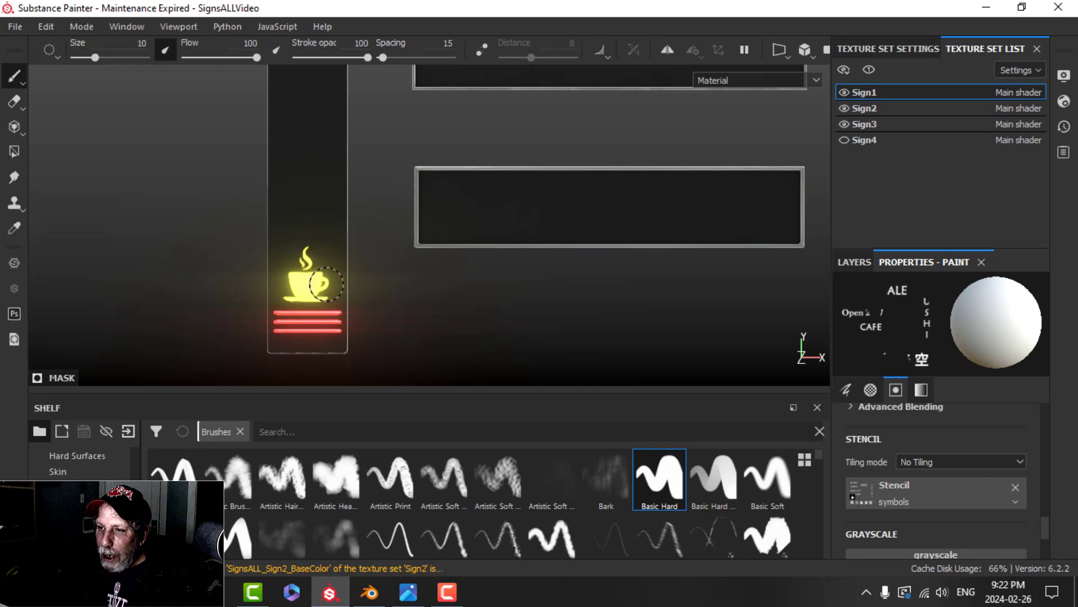
pyautogui.moveTo(312, 222); pyautogui.dragTo(301, 194)
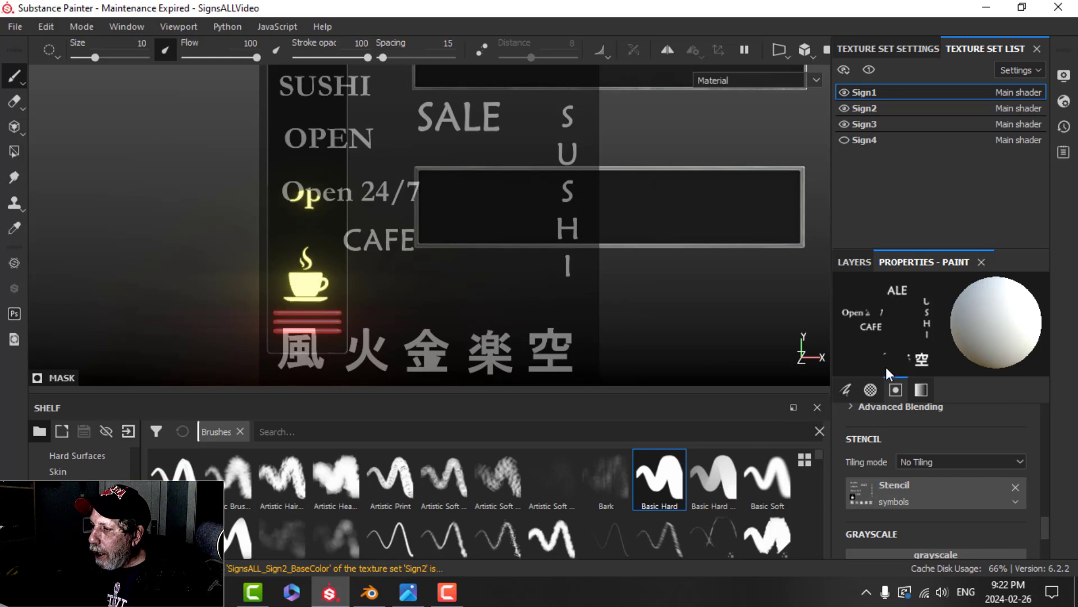
# - Remove the symbols stencil from the brush and erase the stray lettering painted above the coffee cup
pyautogui.click(1016, 487)
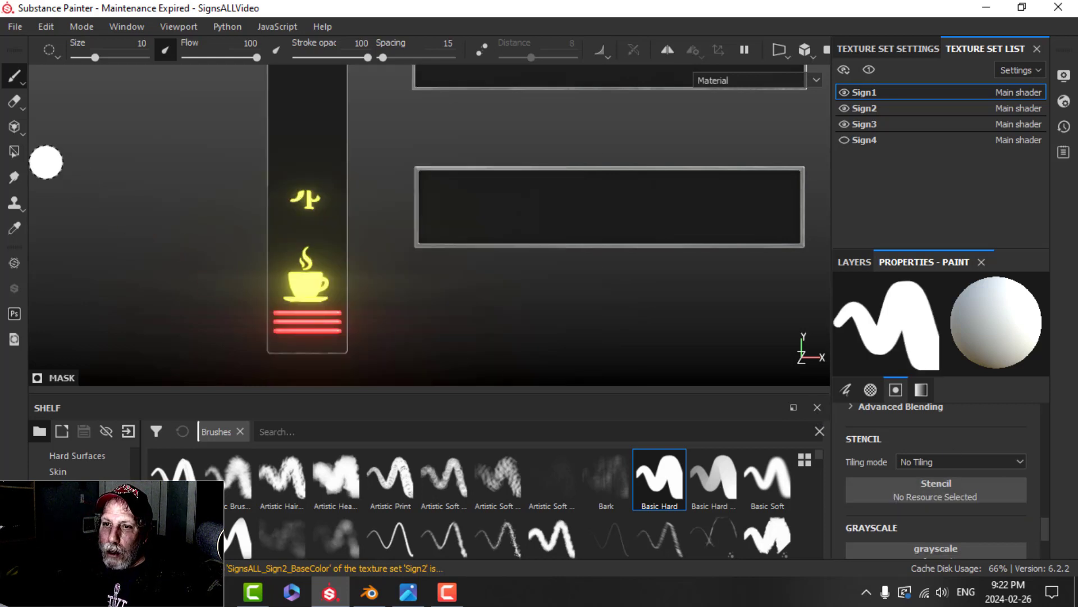
pyautogui.click(14, 101)
pyautogui.moveTo(263, 170); pyautogui.dragTo(321, 203)
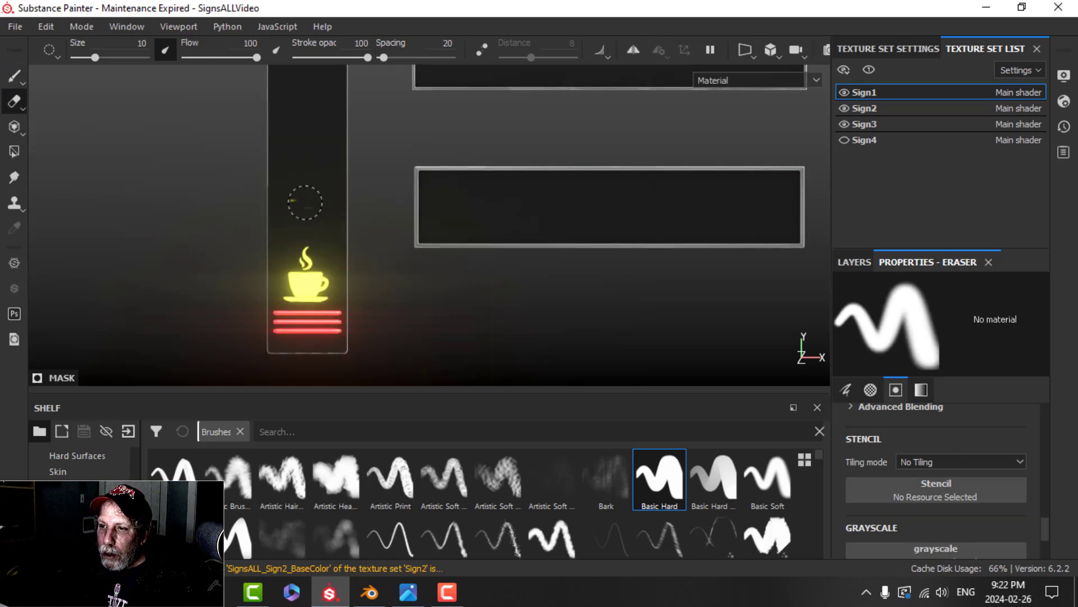
pyautogui.click(14, 75)
# - Darken the yellow fill layer's base color to a muted yellow with saturation about 0.757 and value about 0.415
pyautogui.scroll(-2, 414, 276)
pyautogui.keyDown('alt'); pyautogui.moveTo(414, 276); pyautogui.dragTo(544, 332); pyautogui.keyUp('alt')
pyautogui.click(854, 262)
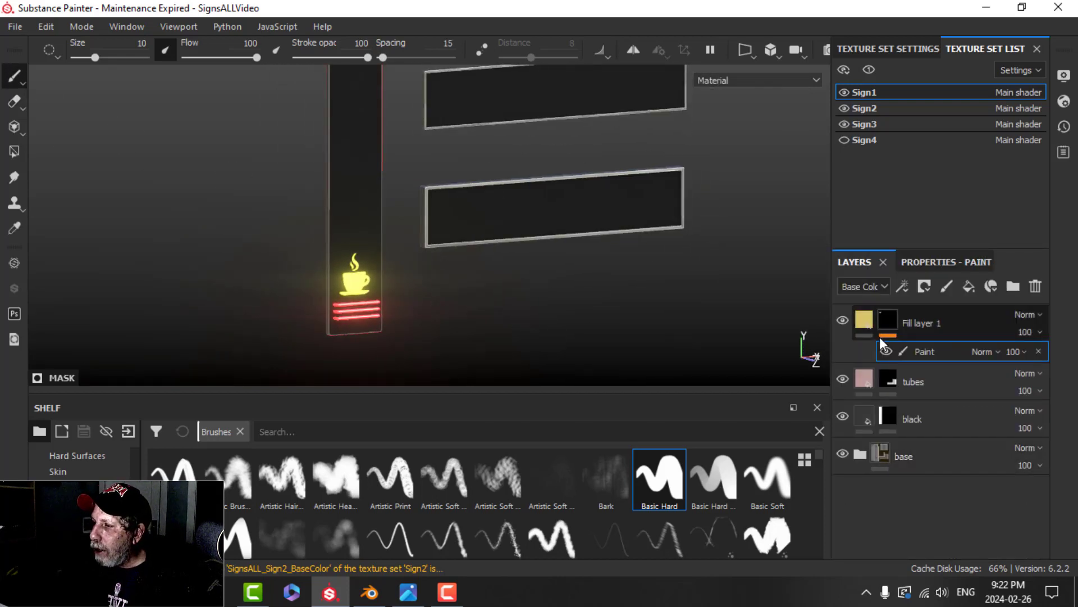
pyautogui.click(892, 312)
pyautogui.click(921, 262)
pyautogui.click(940, 470)
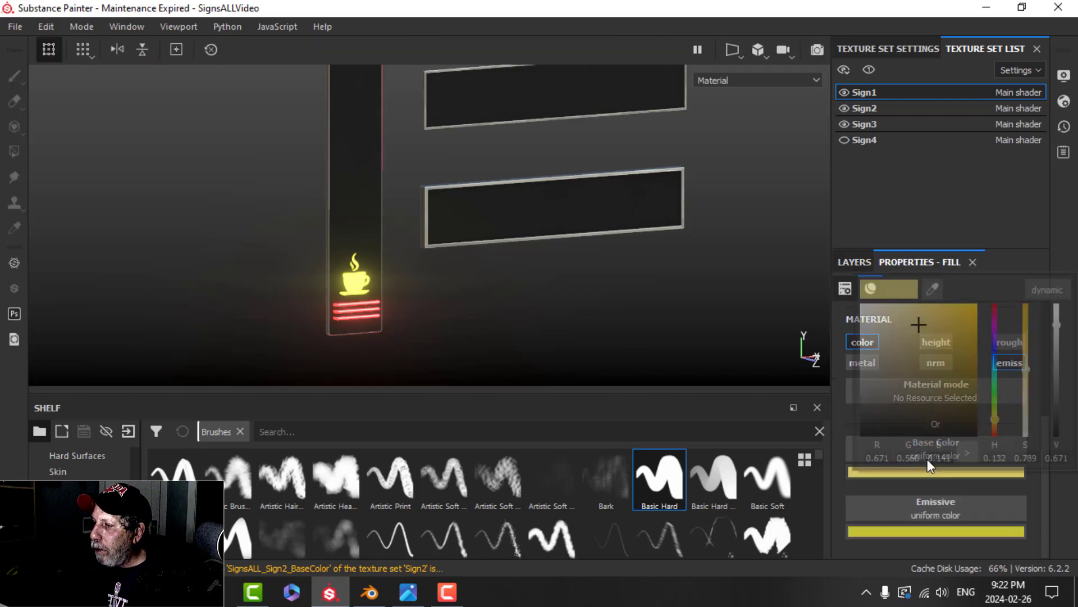
pyautogui.click(946, 354)
pyautogui.moveTo(945, 355); pyautogui.dragTo(915, 347)
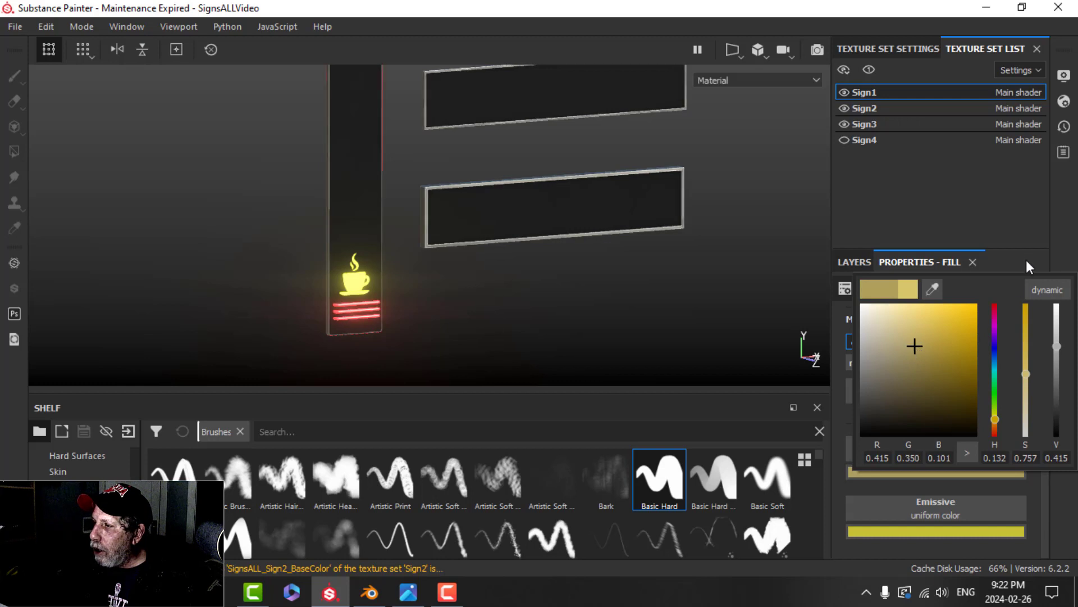
# - Soften the yellow fill layer's emissive color to a paler, less saturated yellow
pyautogui.click(934, 531)
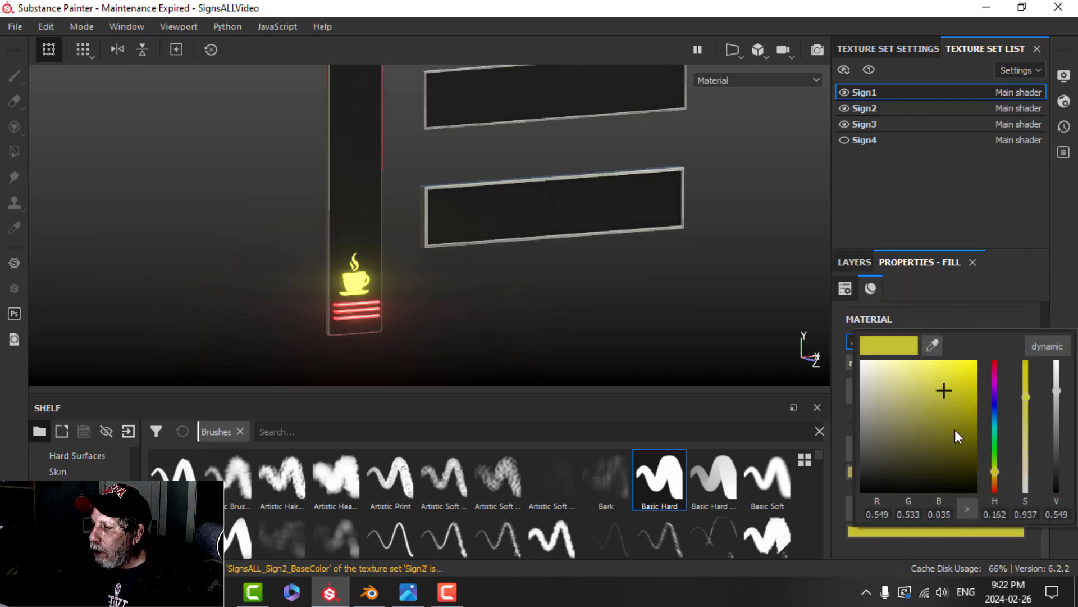
pyautogui.moveTo(946, 399); pyautogui.dragTo(922, 400)
pyautogui.keyDown('alt'); pyautogui.moveTo(592, 336); pyautogui.dragTo(511, 286); pyautogui.keyUp('alt')
pyautogui.scroll(-3, 477, 306)
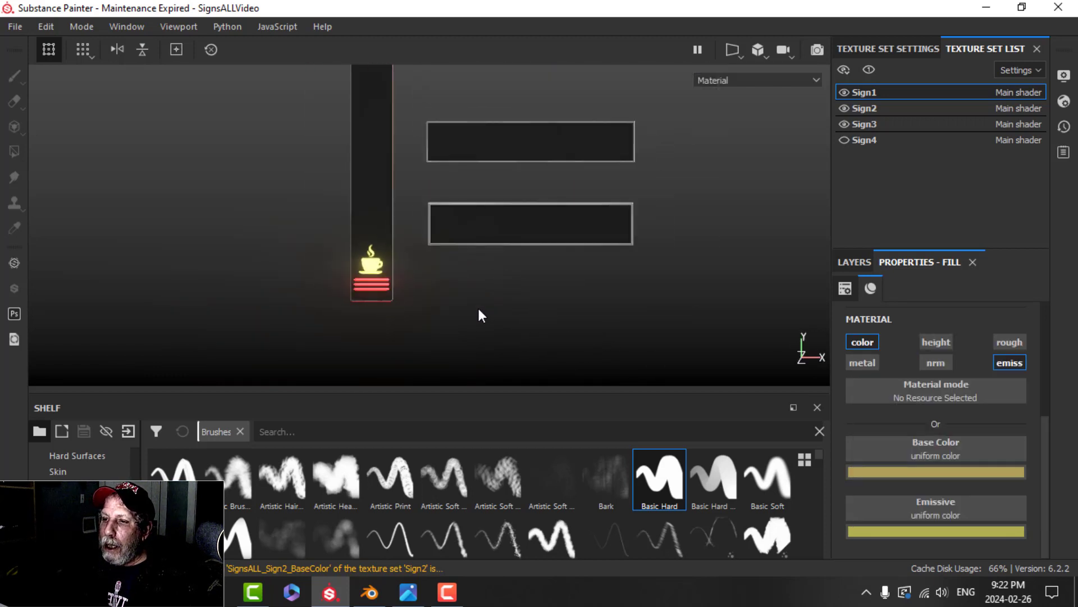
pyautogui.keyDown('alt'); pyautogui.moveTo(476, 280); pyautogui.dragTo(477, 313, button='middle'); pyautogui.keyUp('alt')
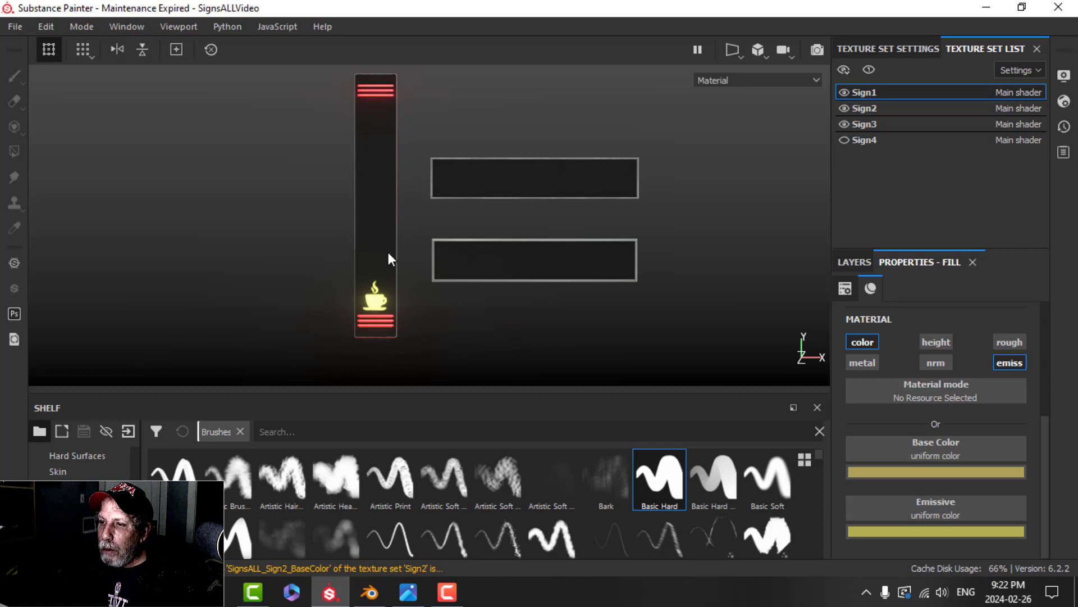
# - Add a second paint effect to the mask of Fill layer 1
pyautogui.keyDown('alt'); pyautogui.moveTo(581, 310); pyautogui.dragTo(571, 313, button='middle'); pyautogui.keyUp('alt')
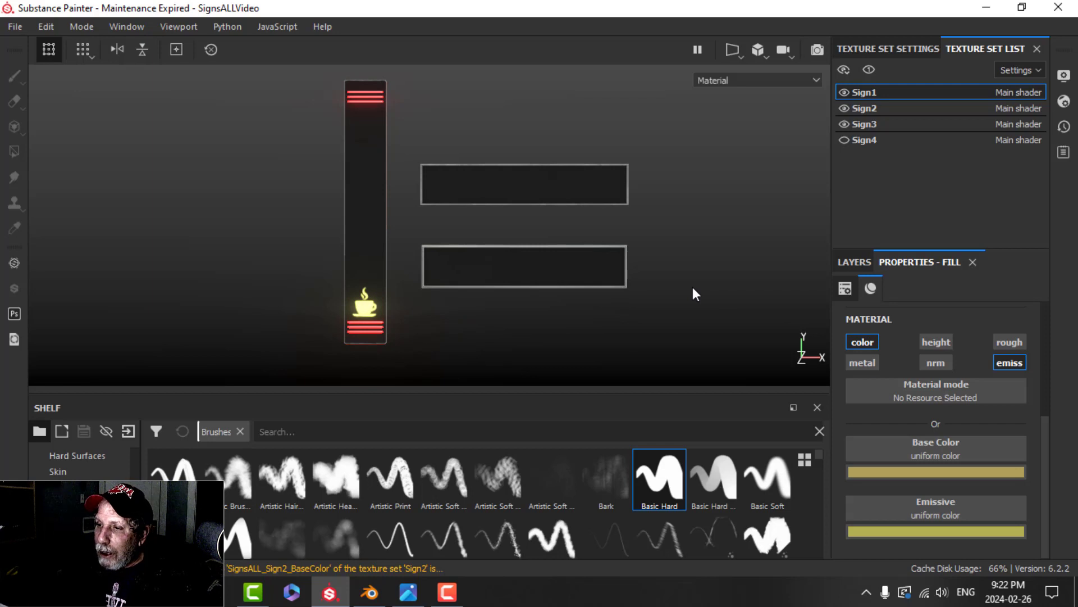
pyautogui.scroll(1, 693, 288)
pyautogui.keyDown('alt'); pyautogui.moveTo(576, 301); pyautogui.dragTo(561, 316, button='middle'); pyautogui.keyUp('alt')
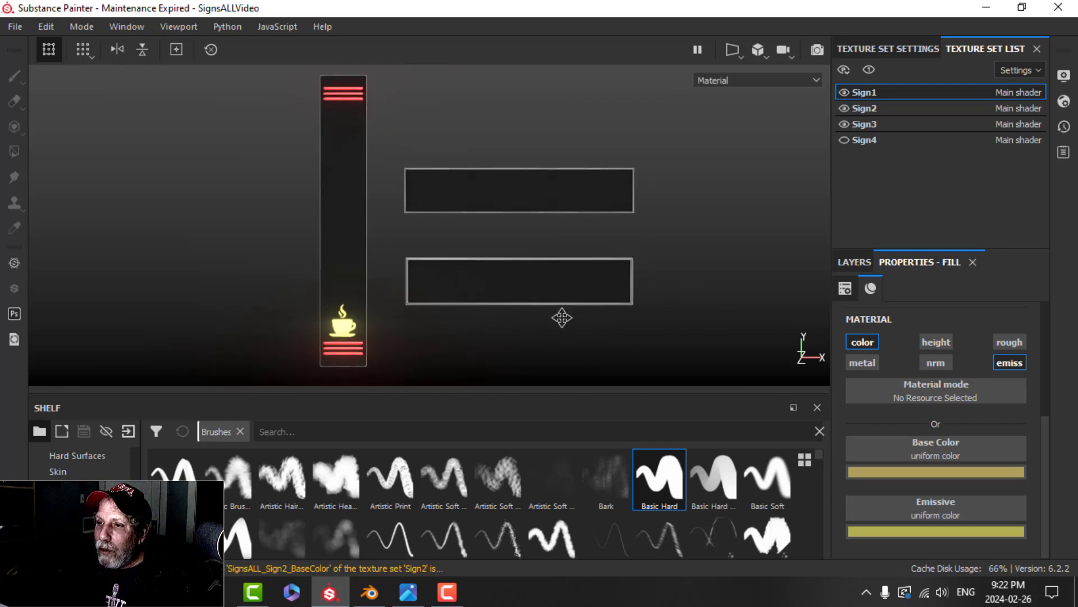
pyautogui.click(848, 263)
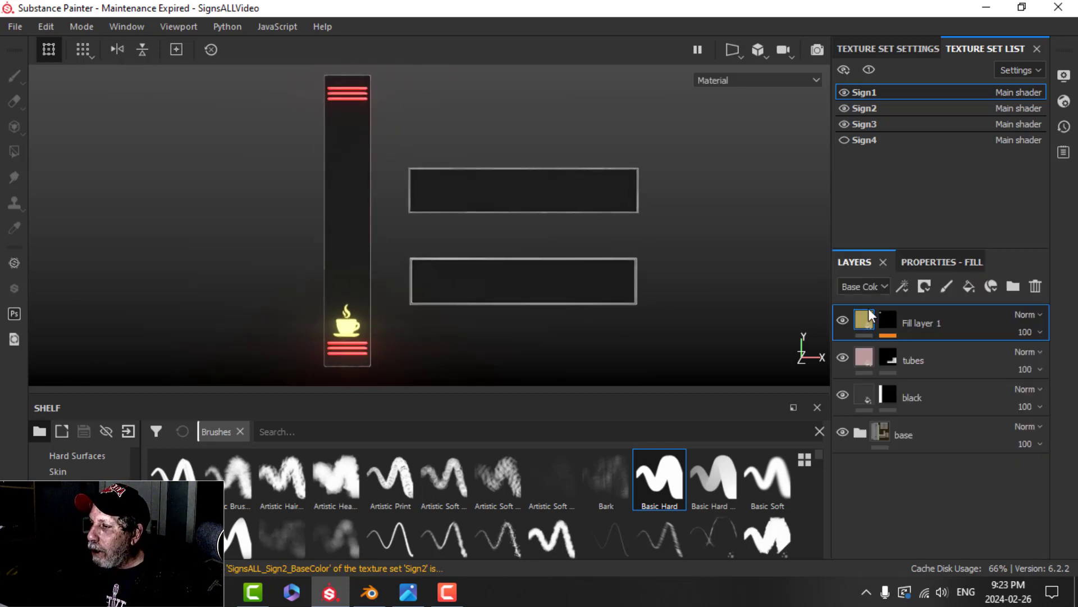
pyautogui.click(893, 331)
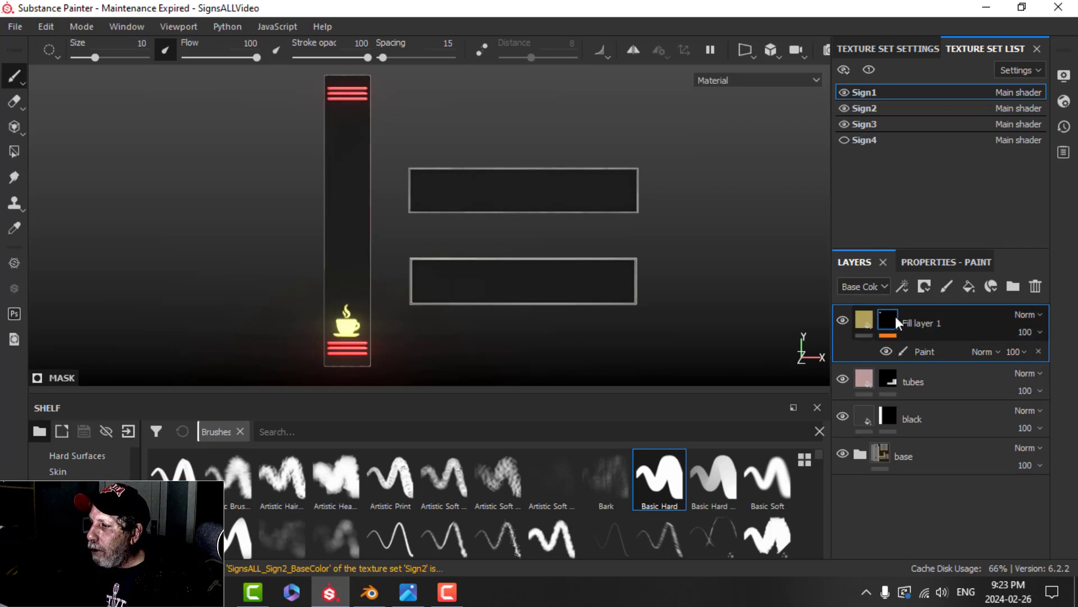
pyautogui.click(903, 286)
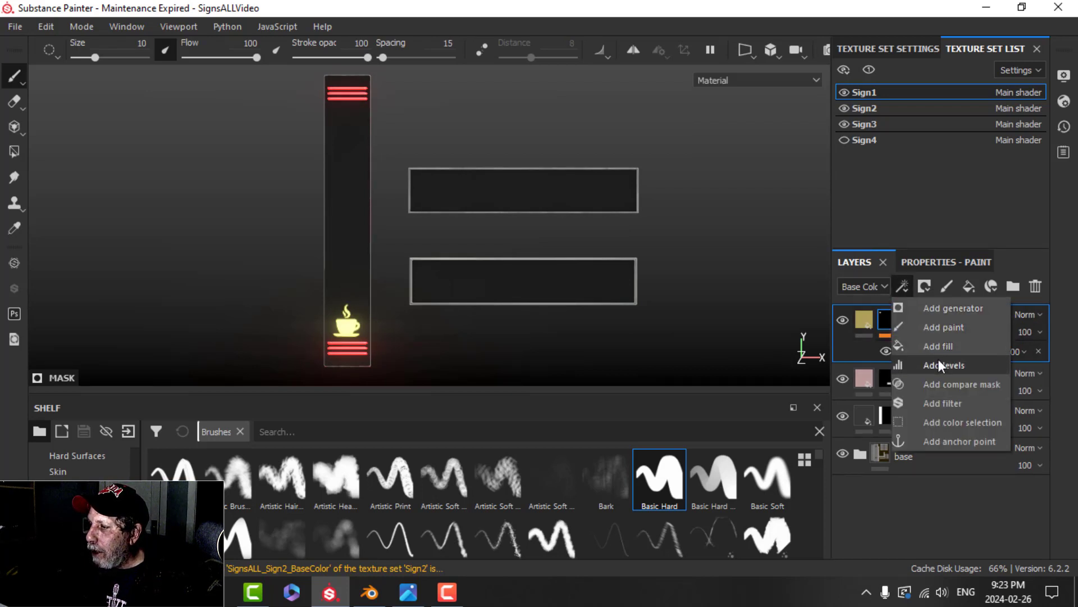
pyautogui.click(940, 330)
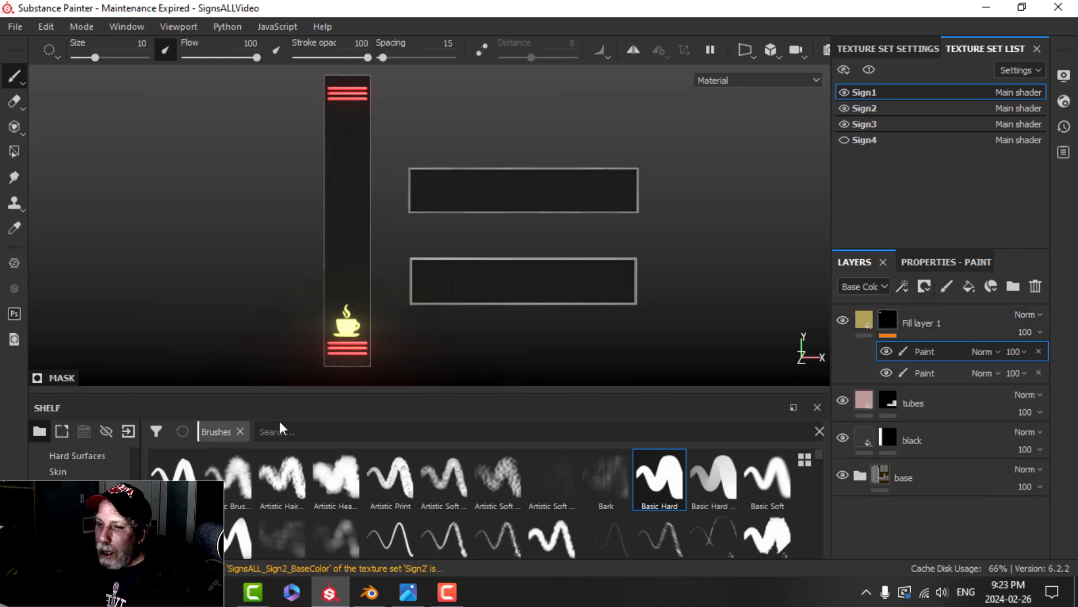
# - Search the alphas for "font" and load Font Libre Baskerville as the brush alpha
pyautogui.click(63, 487)
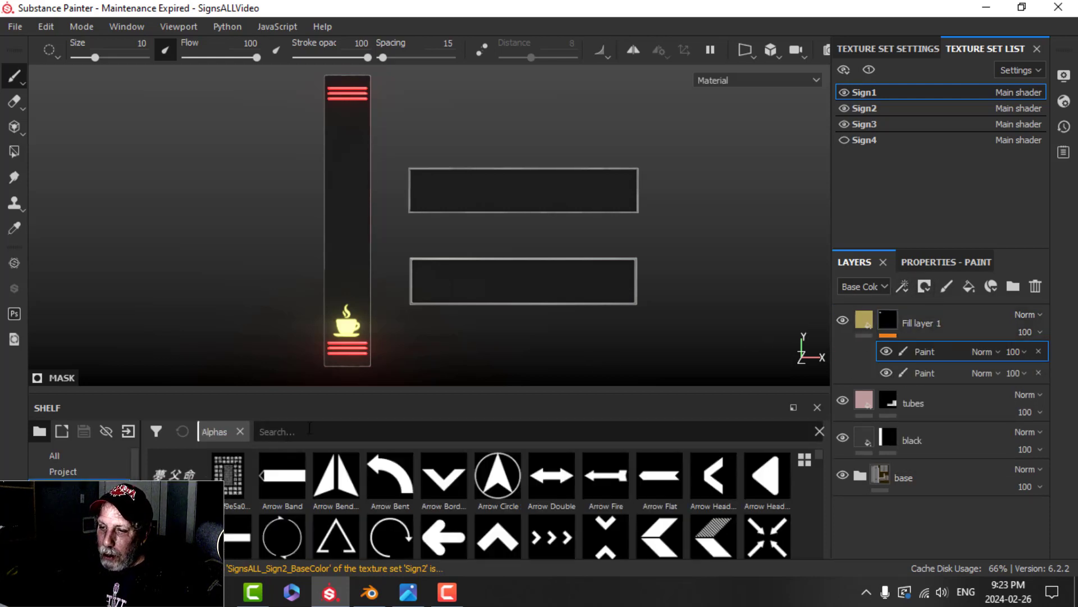
pyautogui.write('font')
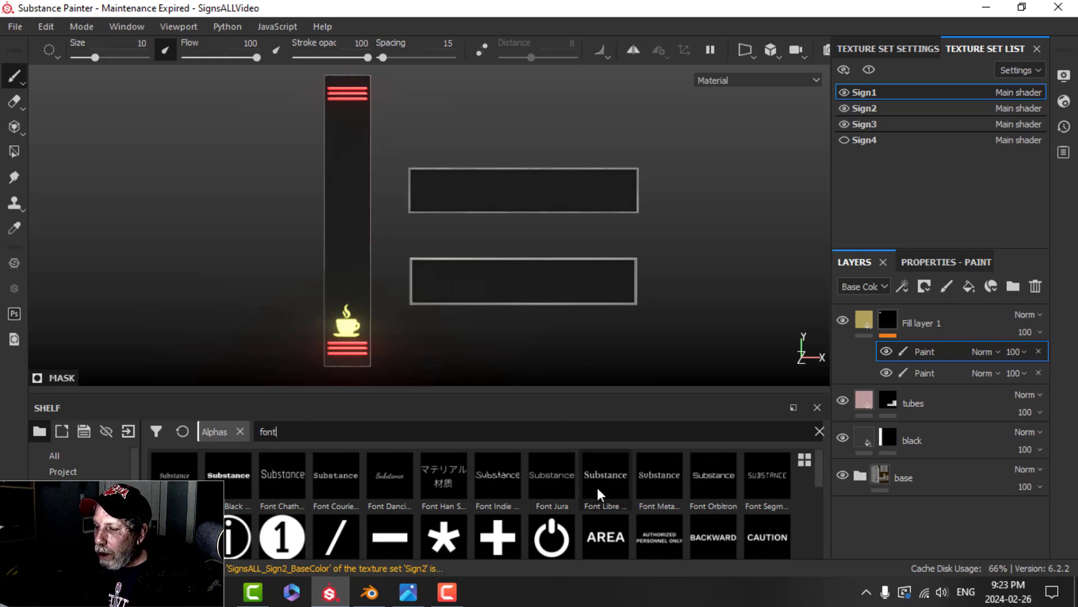
pyautogui.moveTo(596, 485)
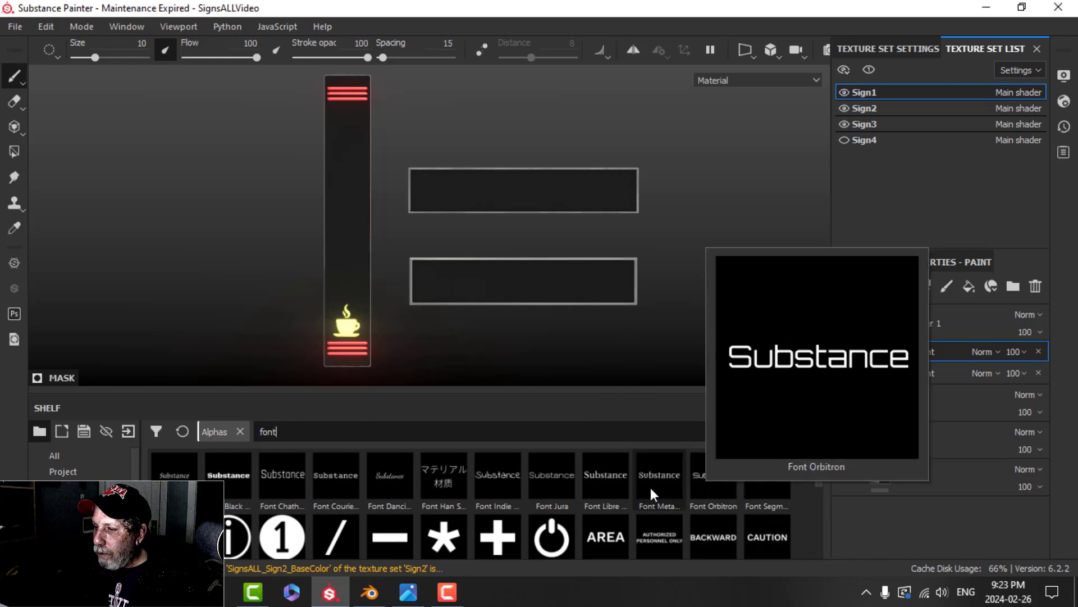
pyautogui.click(618, 486)
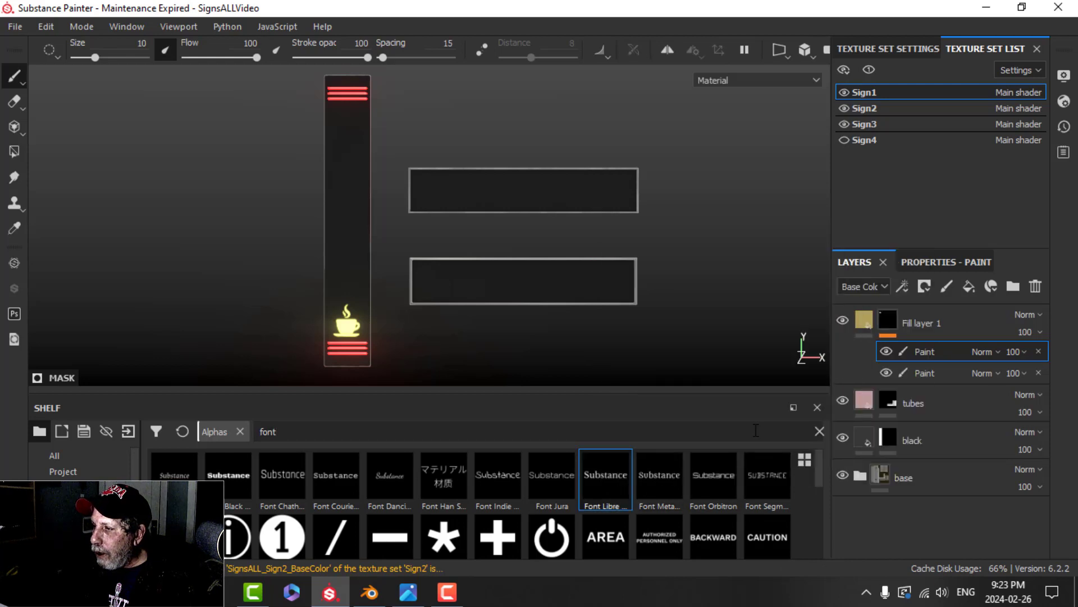
# - Replace the font alpha's text with COFFEE in capitals, one letter per line
pyautogui.click(962, 259)
pyautogui.scroll(-5, 961, 493)
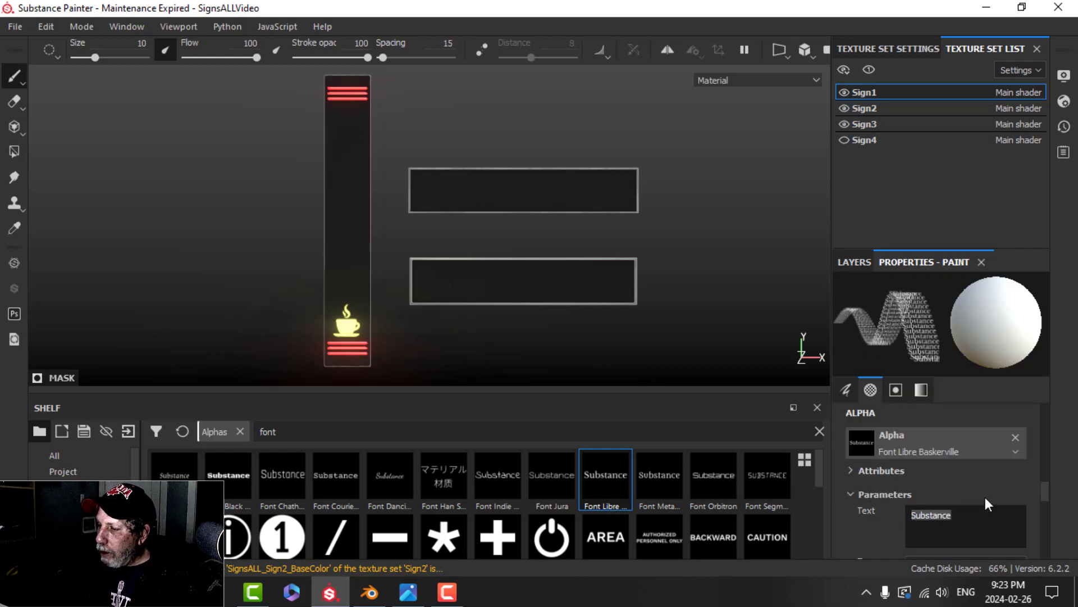
pyautogui.press('capslock')
pyautogui.write('C')
pyautogui.press('Return')
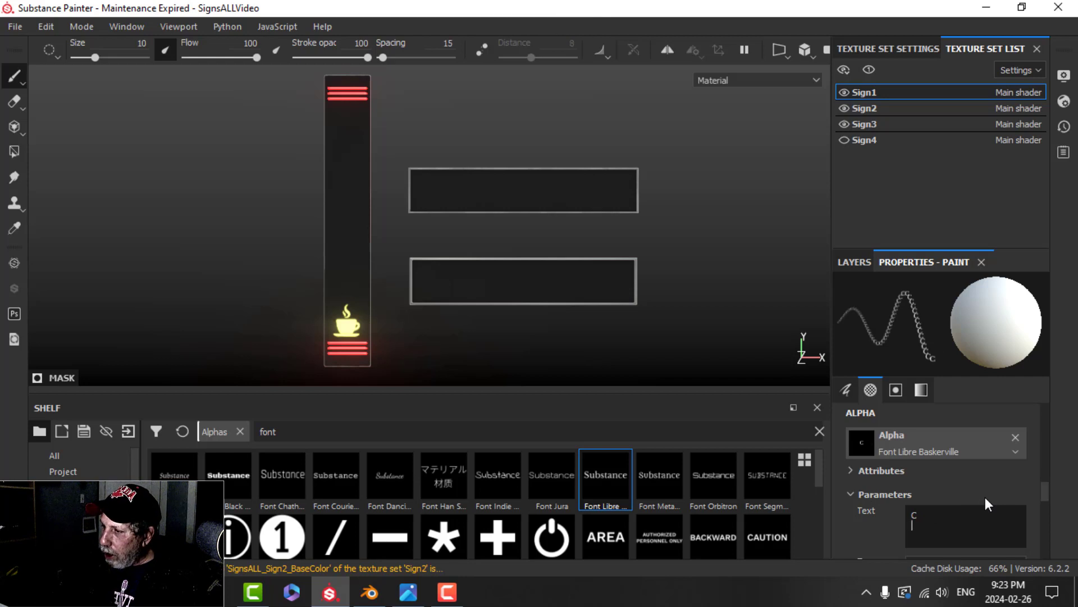
pyautogui.write('O')
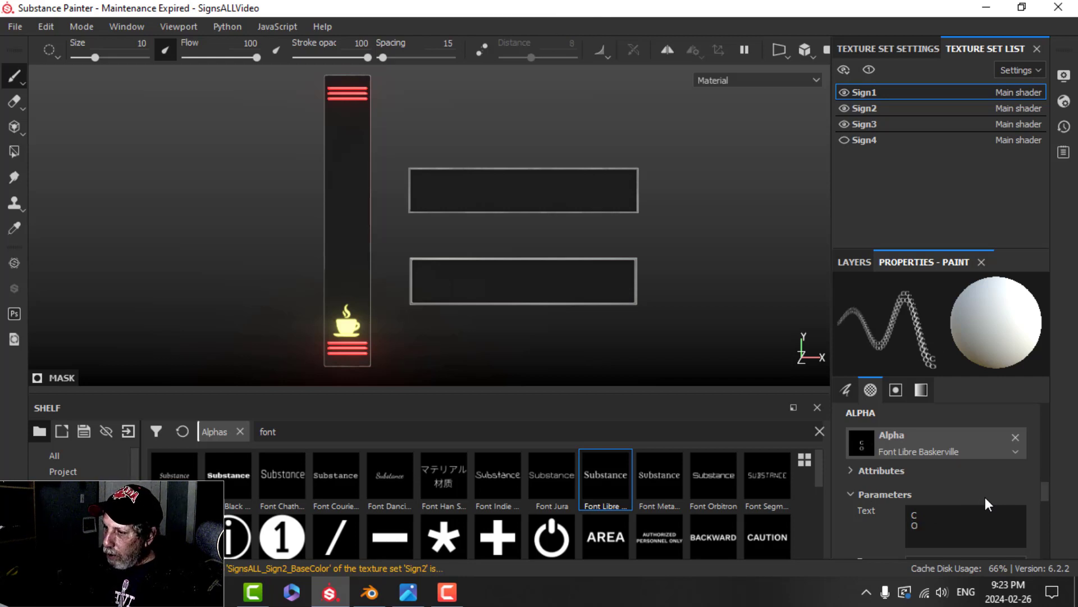
pyautogui.press('Return')
pyautogui.write('F')
pyautogui.press('Return')
pyautogui.write('F')
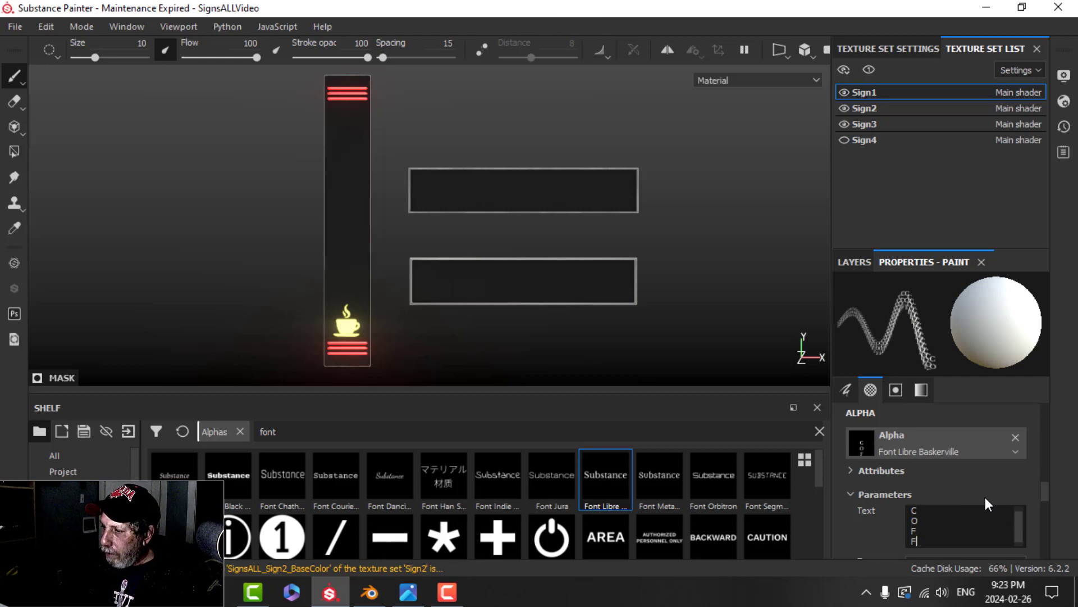
pyautogui.press('Return')
pyautogui.write('E')
pyautogui.press('Return')
pyautogui.write('E')
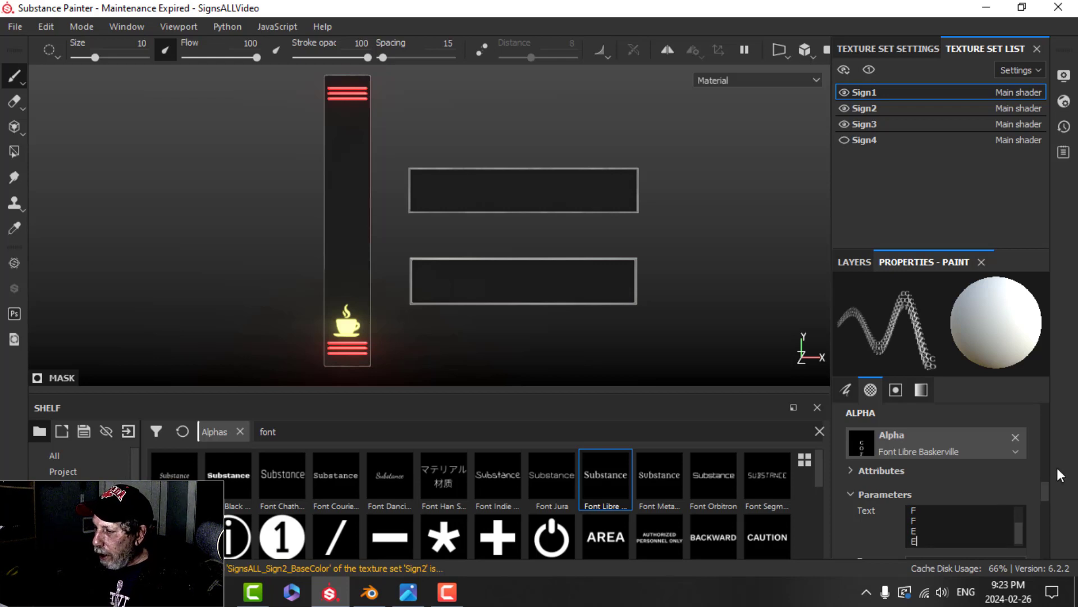
# - Make the COFFEE lettering bold, with a brush size of about 54 and a text size of 0.07
pyautogui.scroll(-1, 985, 497)
pyautogui.click(959, 515)
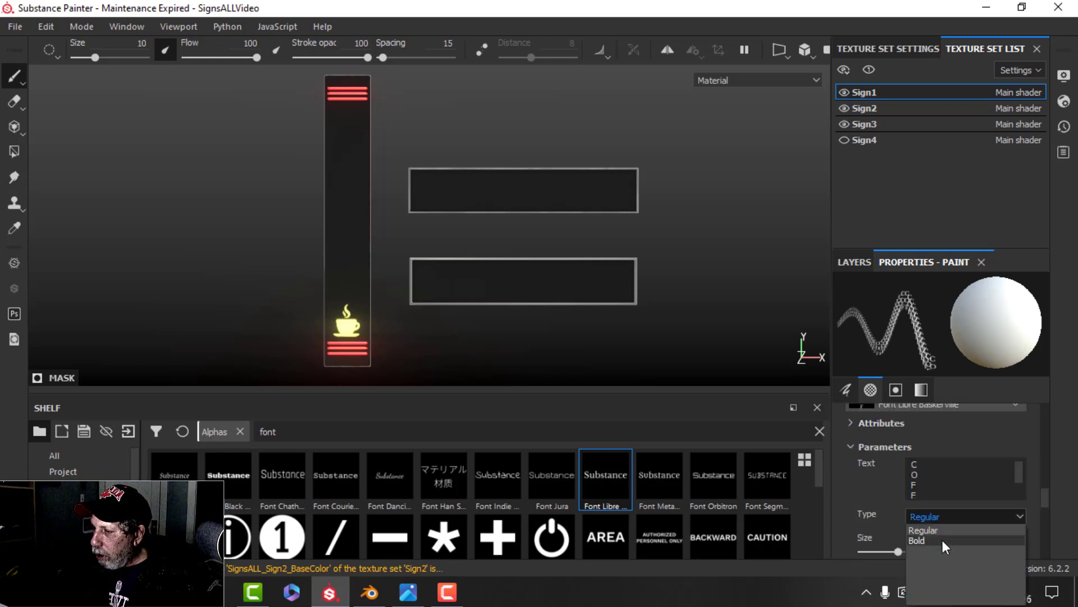
pyautogui.click(944, 540)
pyautogui.keyDown('ctrl'); pyautogui.moveTo(325, 233); pyautogui.dragTo(352, 203, button='right'); pyautogui.keyUp('ctrl')
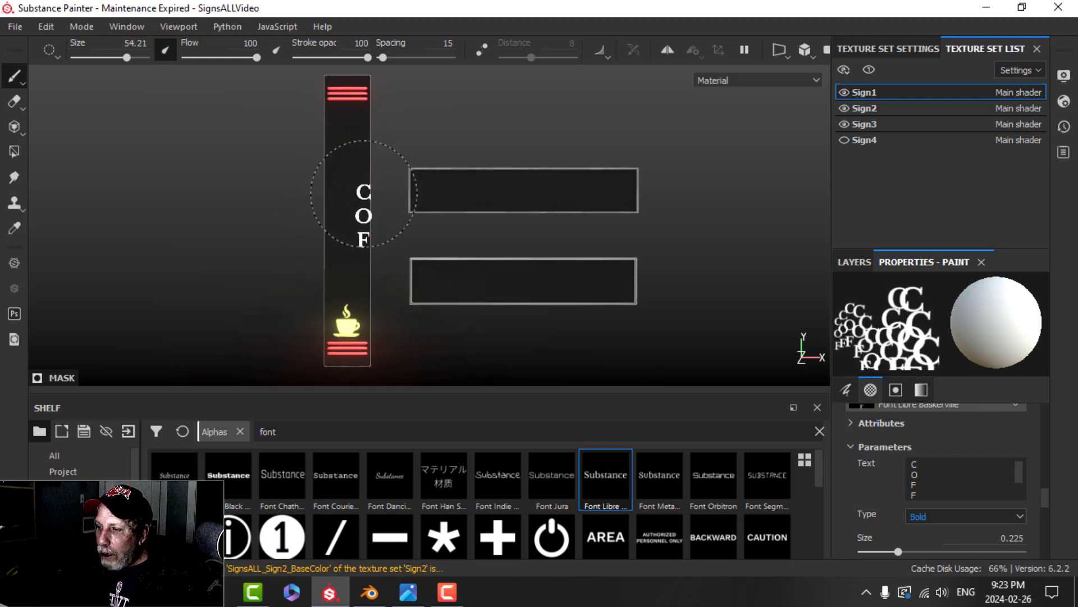
pyautogui.moveTo(901, 551); pyautogui.dragTo(874, 551)
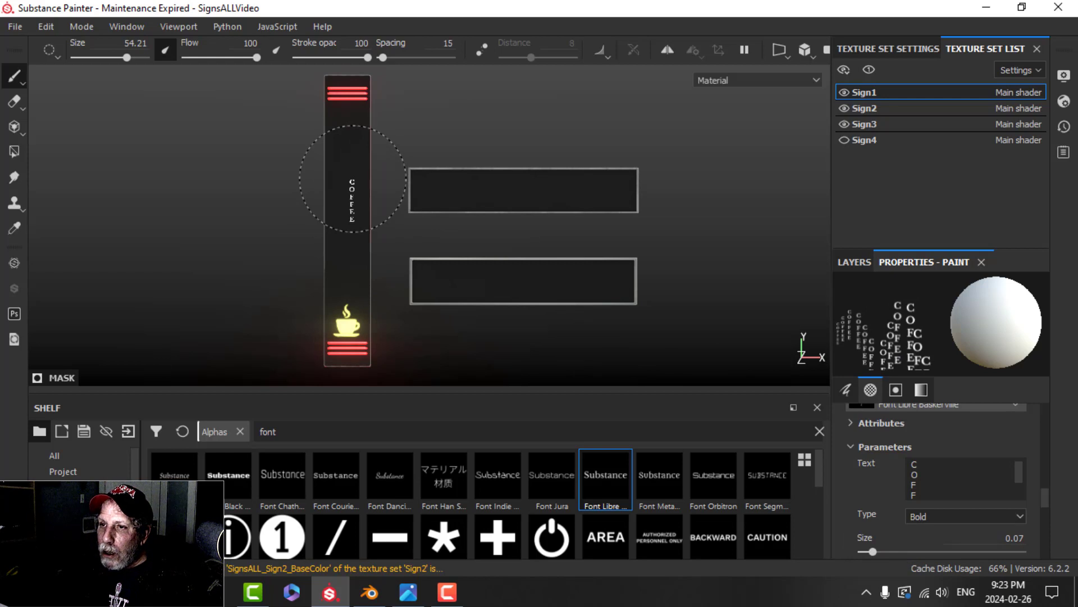
# - Enlarge the brush to size 230 and stamp the COFFEE lettering in yellow down Sign1's panel, above the cup
pyautogui.moveTo(128, 56); pyautogui.dragTo(158, 55)
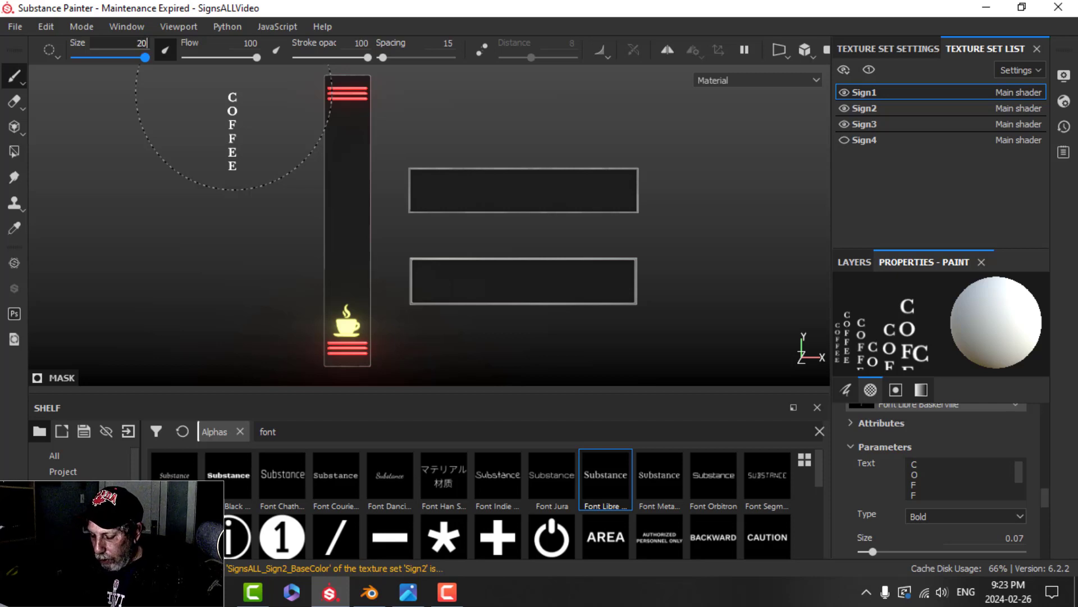
pyautogui.write('0')
pyautogui.press('Return')
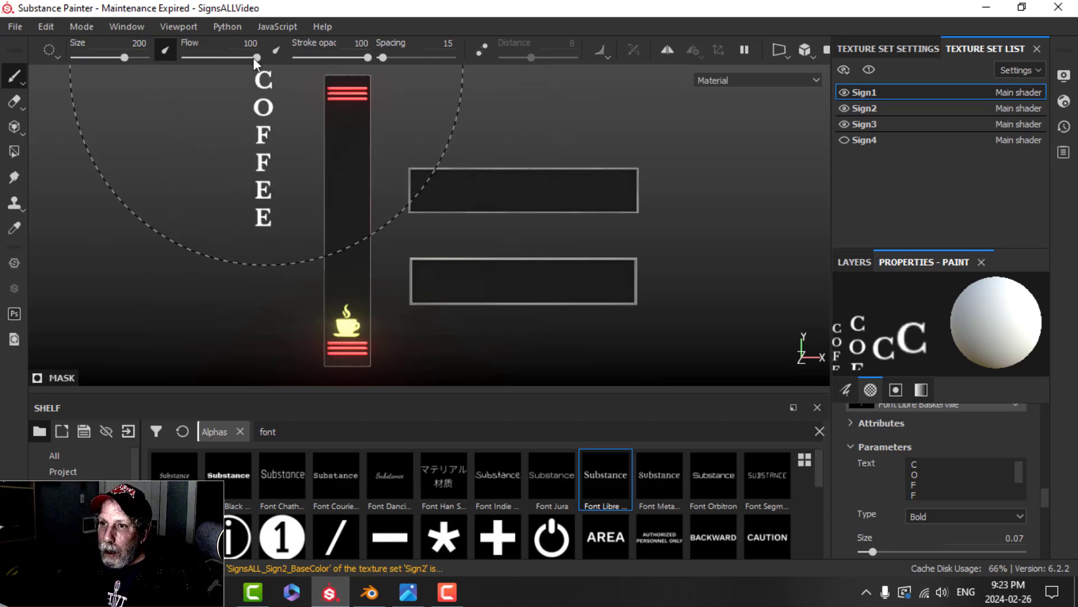
pyautogui.press('Right')
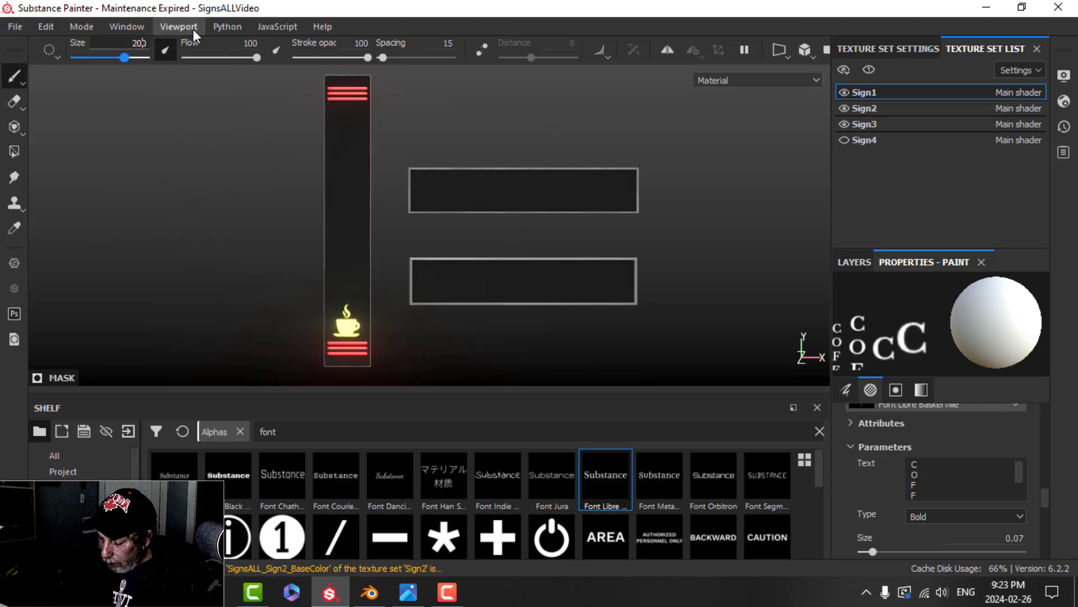
pyautogui.press('Delete')
pyautogui.write('2')
pyautogui.press('Return')
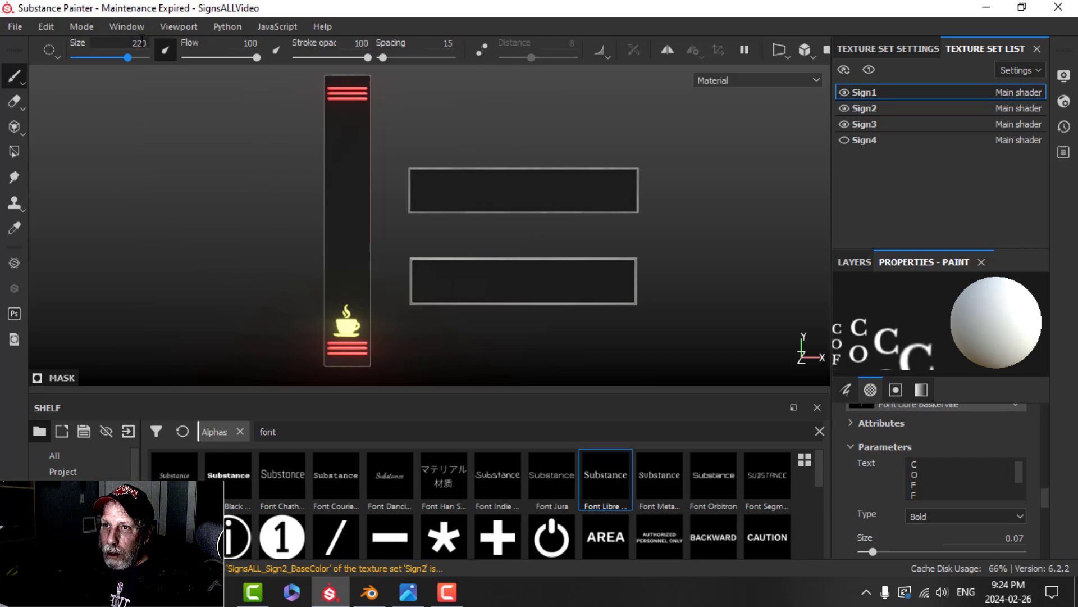
pyautogui.press('Right')
pyautogui.press('BackSpace')
pyautogui.press('BackSpace')
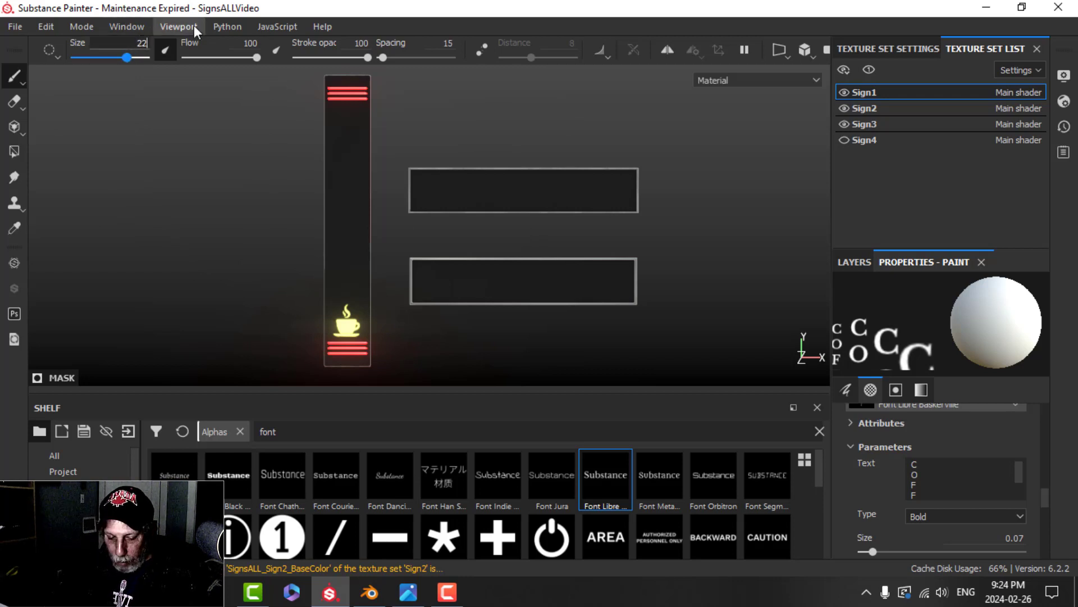
pyautogui.write('30')
pyautogui.press('Return')
pyautogui.click(347, 129)
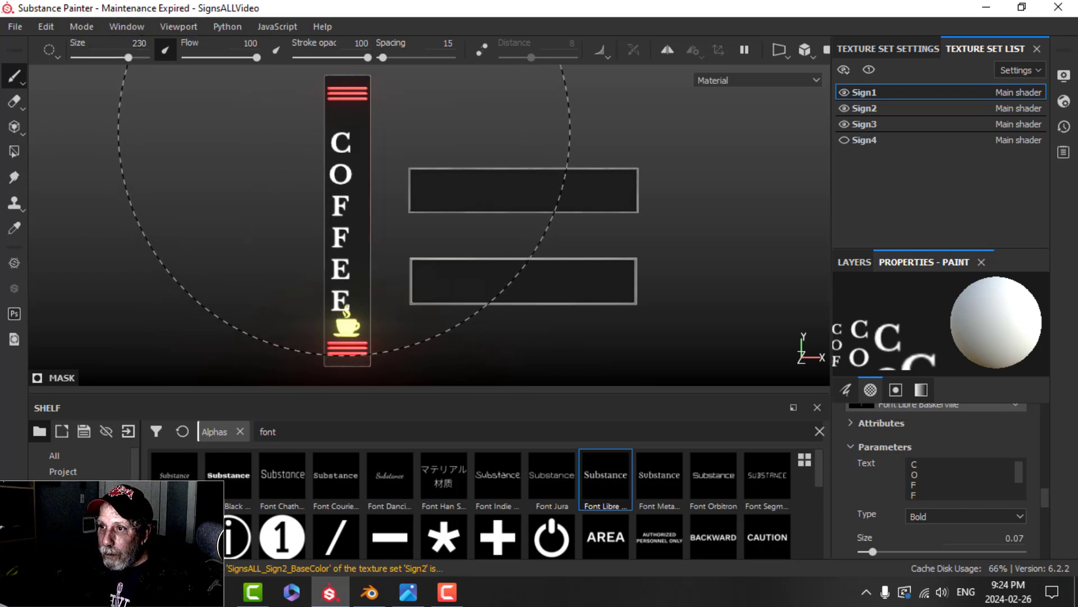
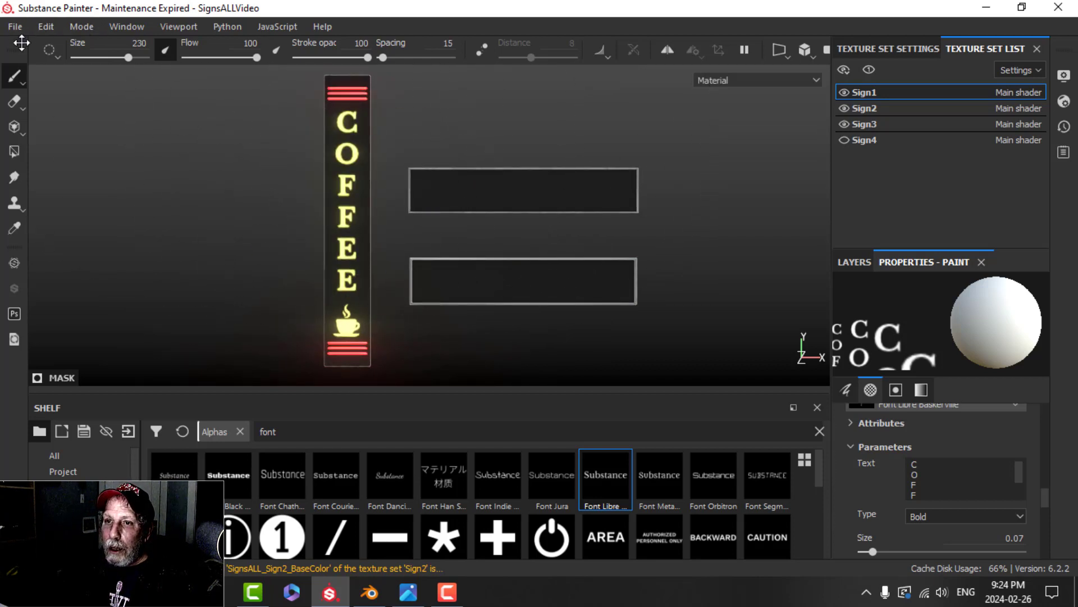
# - Make Fill layer 1's base color a duller, less saturated yellow, about R 0.399, G 0.359, B 0.208
pyautogui.scroll(-1, 448, 177)
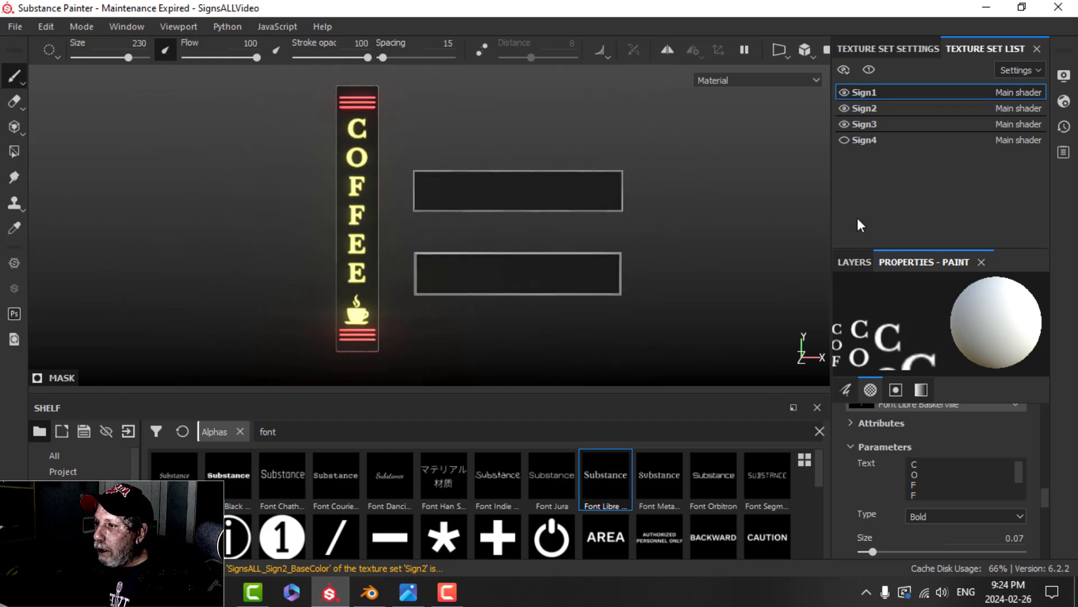
pyautogui.click(854, 261)
pyautogui.click(864, 318)
pyautogui.moveTo(558, 274)
pyautogui.keyDown('alt'); pyautogui.mouseDown()
pyautogui.moveTo(409, 271)
pyautogui.moveTo(307, 249)
pyautogui.moveTo(474, 238)
pyautogui.moveTo(470, 272)
pyautogui.moveTo(561, 256)
pyautogui.mouseUp(); pyautogui.keyUp('alt')
pyautogui.click(763, 50)
pyautogui.click(788, 89)
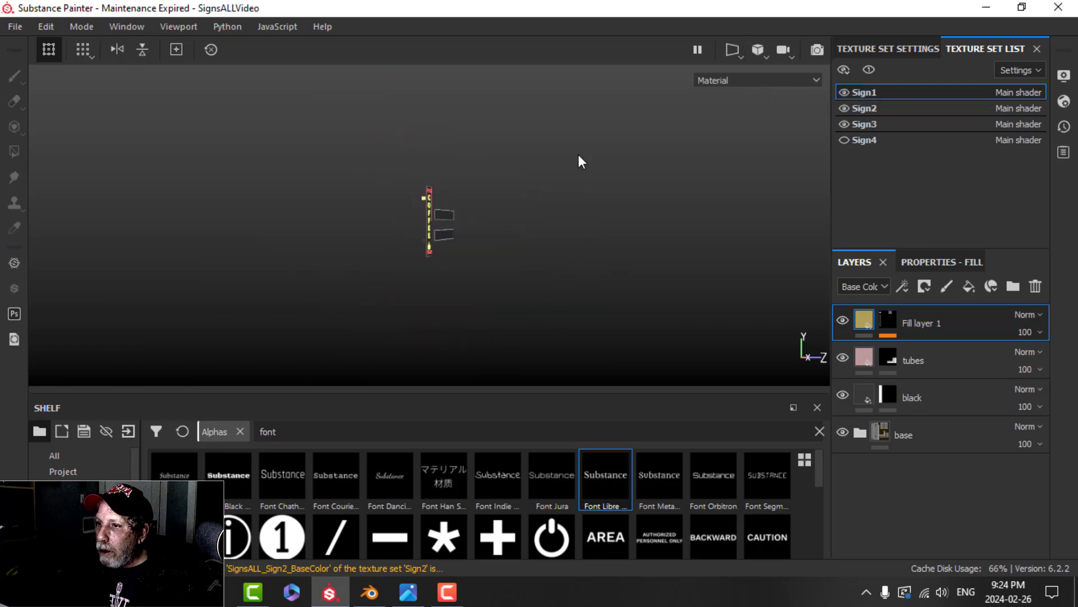
pyautogui.scroll(5, 529, 179)
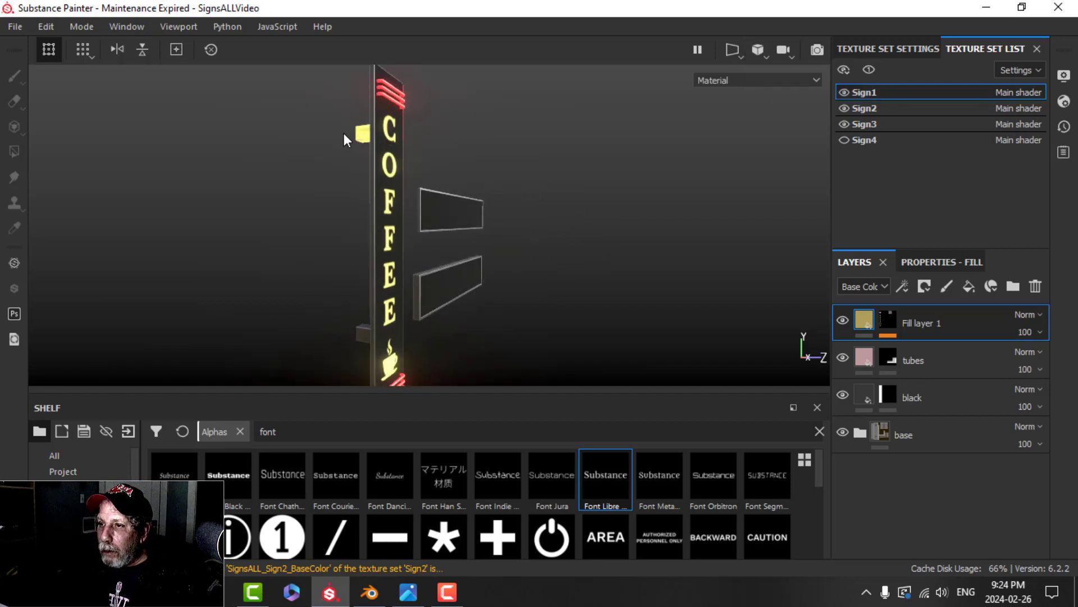
pyautogui.keyDown('alt'); pyautogui.moveTo(553, 193); pyautogui.dragTo(640, 216); pyautogui.keyUp('alt')
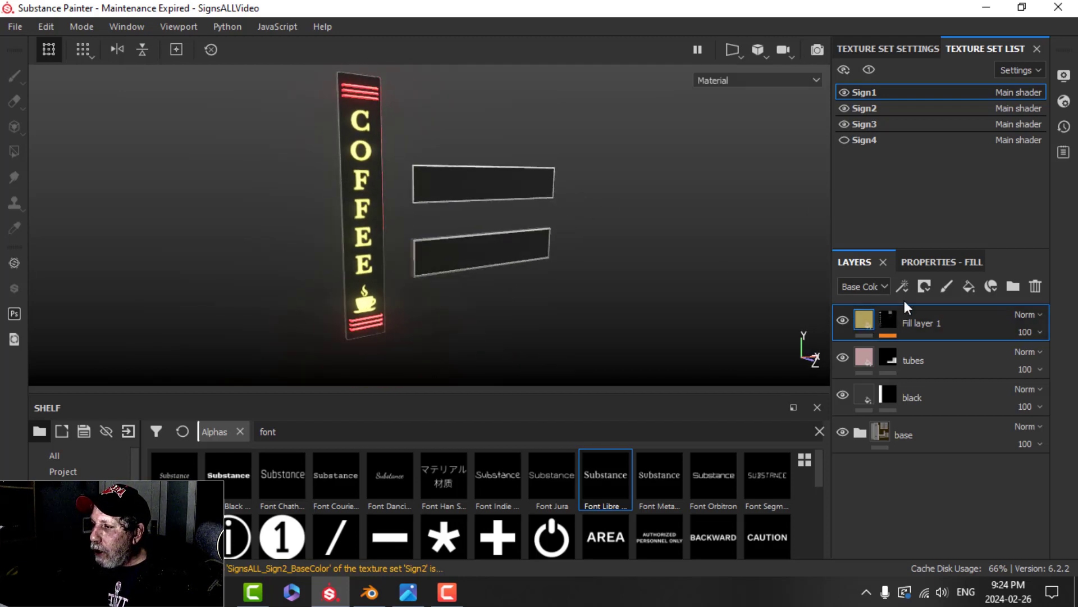
pyautogui.click(932, 260)
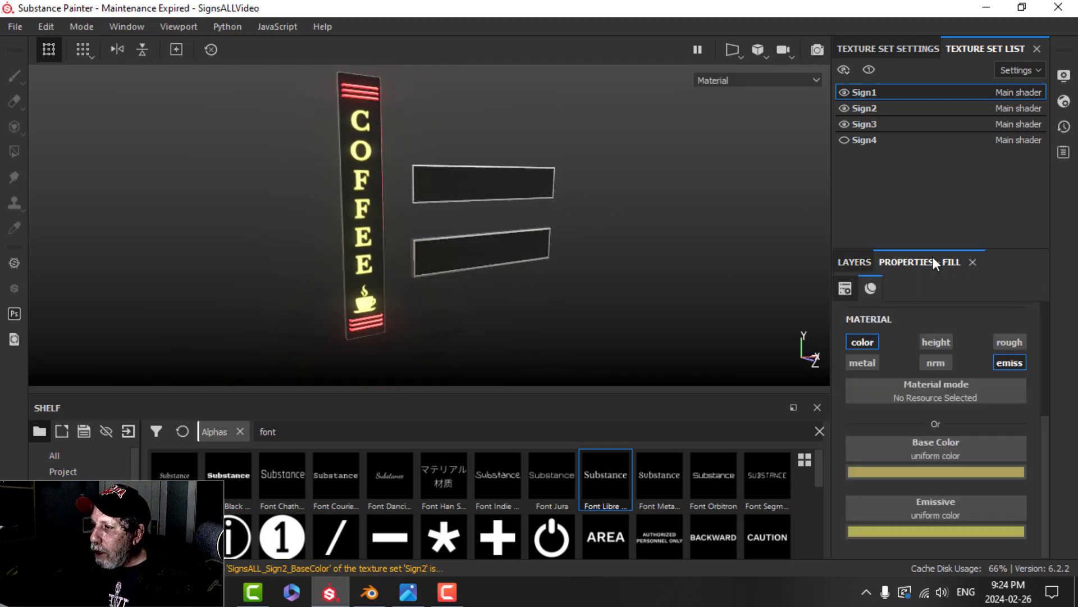
pyautogui.click(923, 472)
pyautogui.click(890, 346)
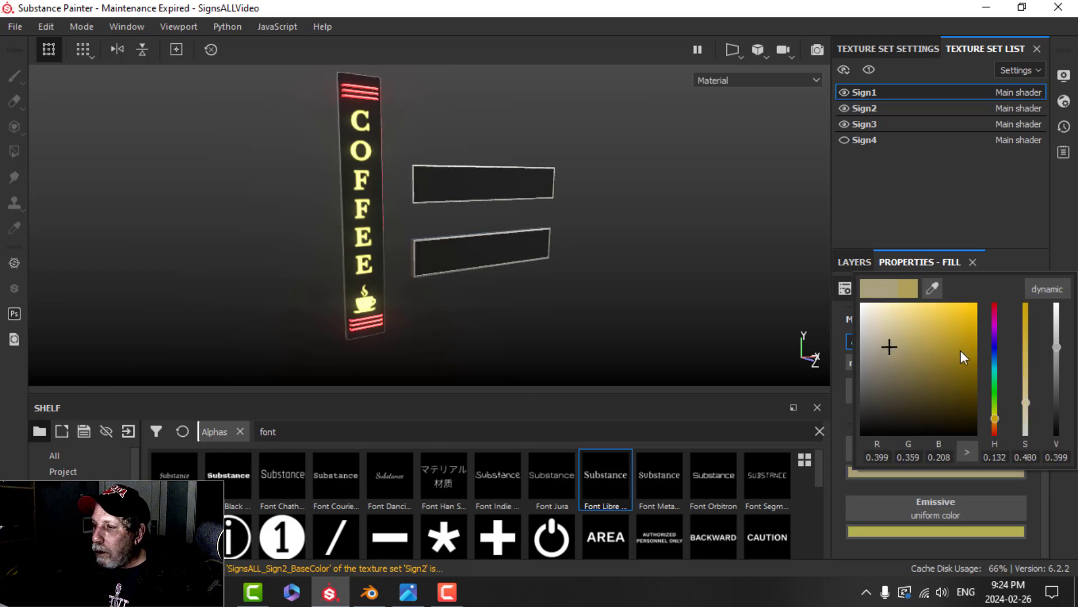
# - Brighten Fill layer 1's emissive color to a saturated yellow near R 0.715, G 0.695, B 0.047, and darken it slightly
pyautogui.click(903, 532)
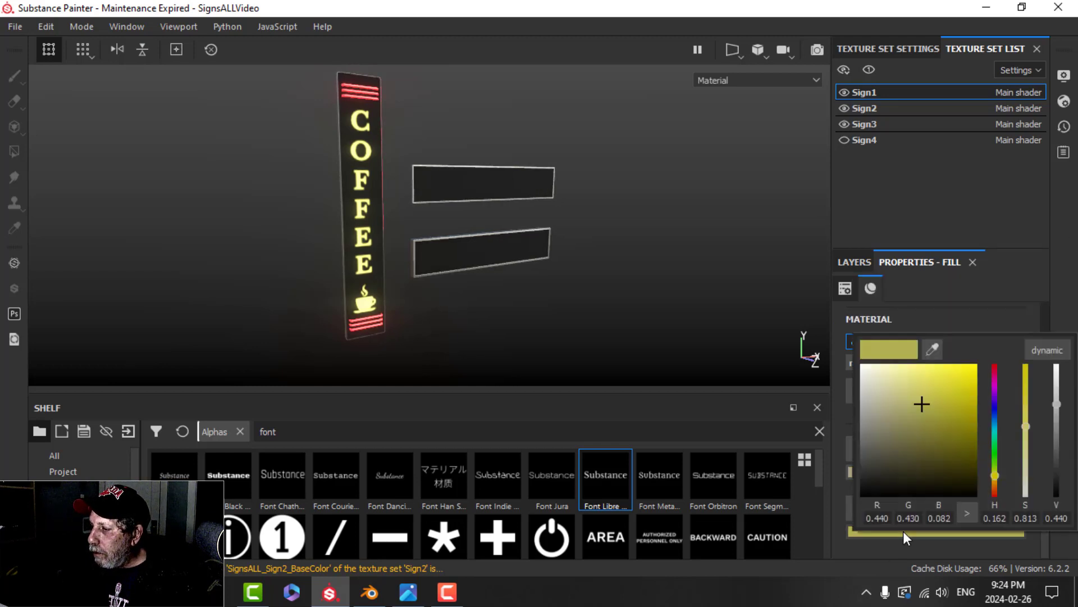
pyautogui.click(945, 382)
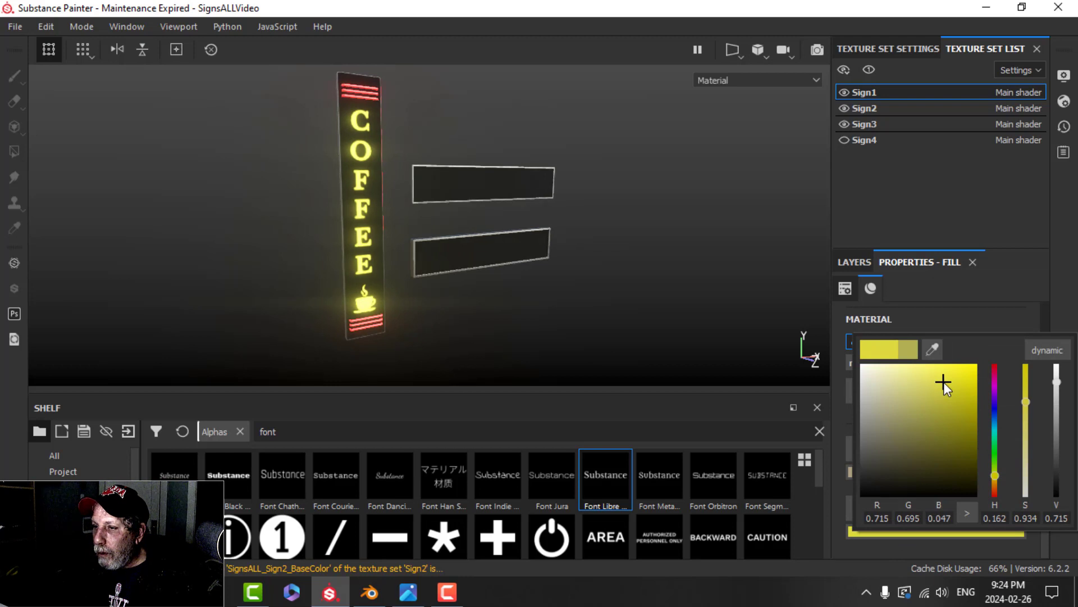
pyautogui.keyDown('alt'); pyautogui.moveTo(464, 209); pyautogui.dragTo(398, 271); pyautogui.keyUp('alt')
pyautogui.keyDown('alt'); pyautogui.moveTo(399, 272); pyautogui.dragTo(405, 234, button='middle'); pyautogui.keyUp('alt')
pyautogui.keyDown('alt'); pyautogui.moveTo(404, 234); pyautogui.dragTo(430, 238); pyautogui.keyUp('alt')
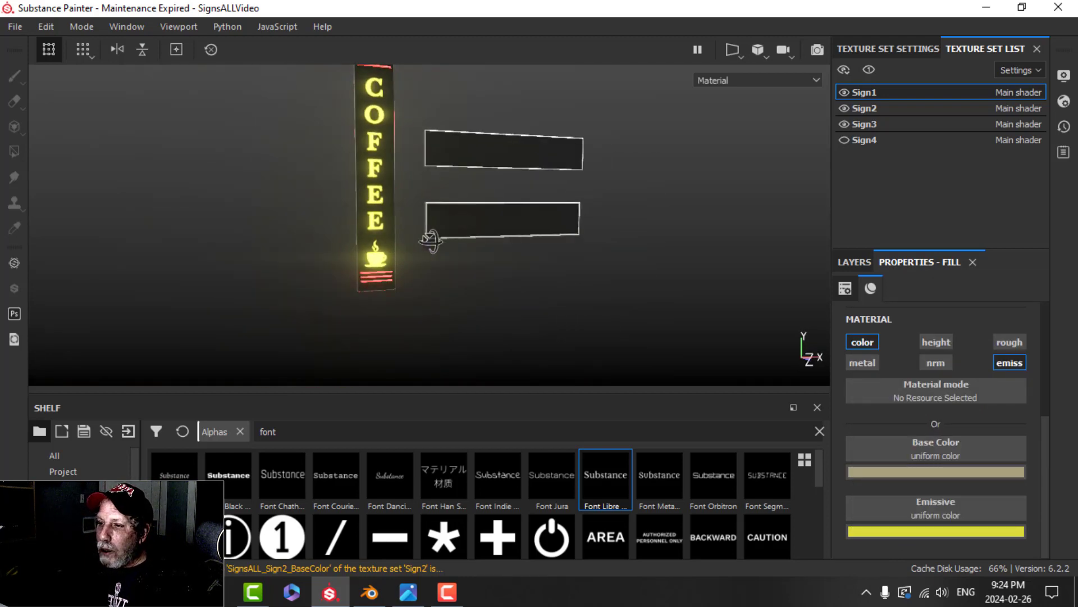
pyautogui.click(930, 528)
pyautogui.moveTo(943, 382); pyautogui.dragTo(941, 392)
# - Select the upper paint effect in Fill layer 1's mask and replace the font alpha with the Basic Hard brush
pyautogui.keyDown('alt'); pyautogui.moveTo(335, 239); pyautogui.dragTo(456, 204); pyautogui.keyUp('alt')
pyautogui.keyDown('alt'); pyautogui.moveTo(454, 157); pyautogui.dragTo(496, 239); pyautogui.keyUp('alt')
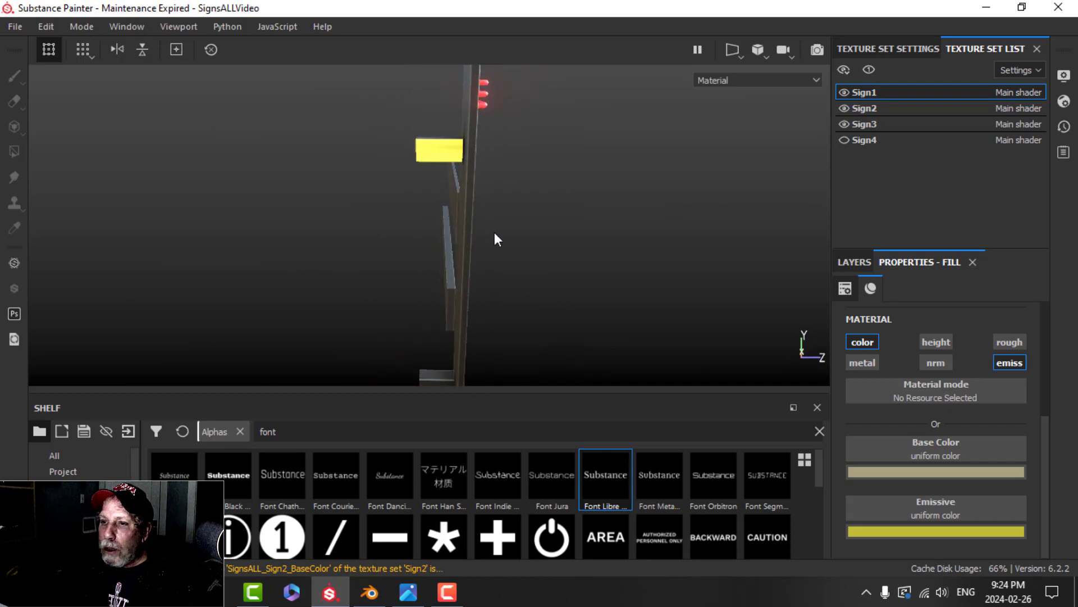
pyautogui.click(871, 263)
pyautogui.click(888, 319)
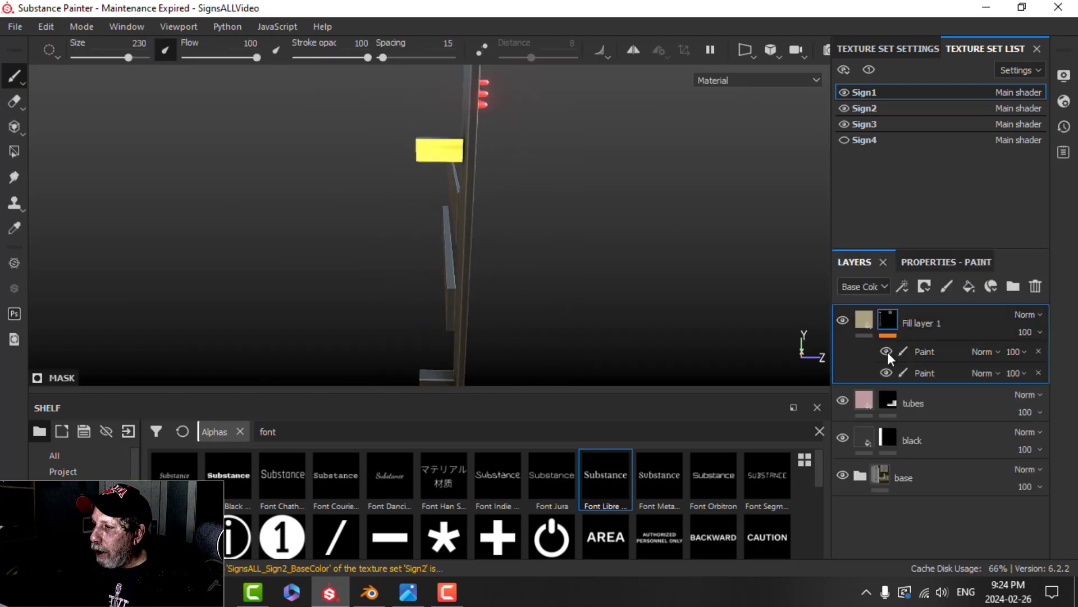
pyautogui.click(887, 352)
pyautogui.click(918, 349)
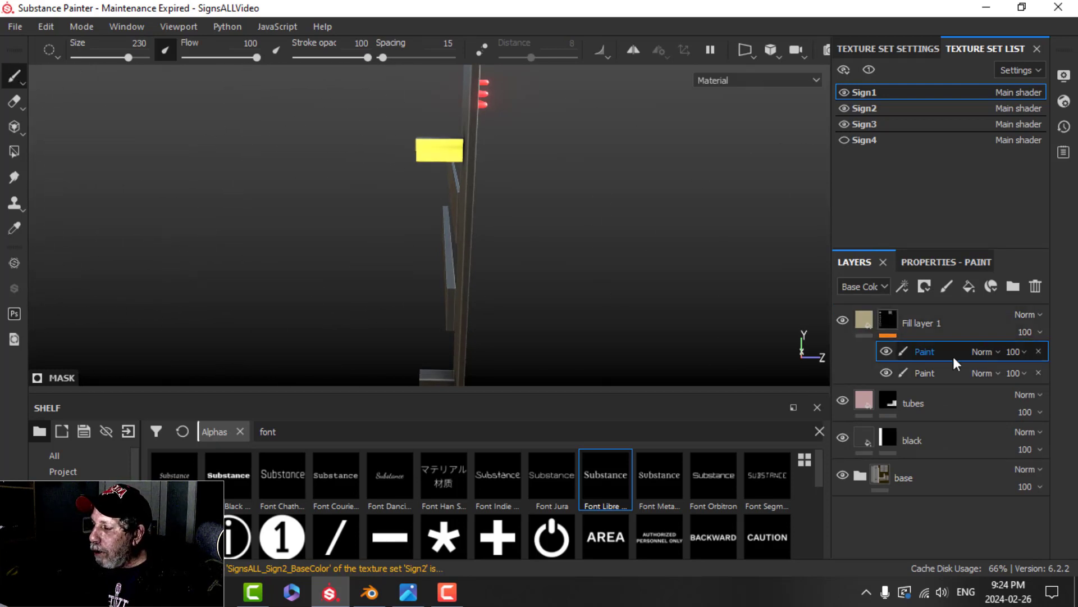
pyautogui.click(909, 262)
pyautogui.scroll(3, 1017, 505)
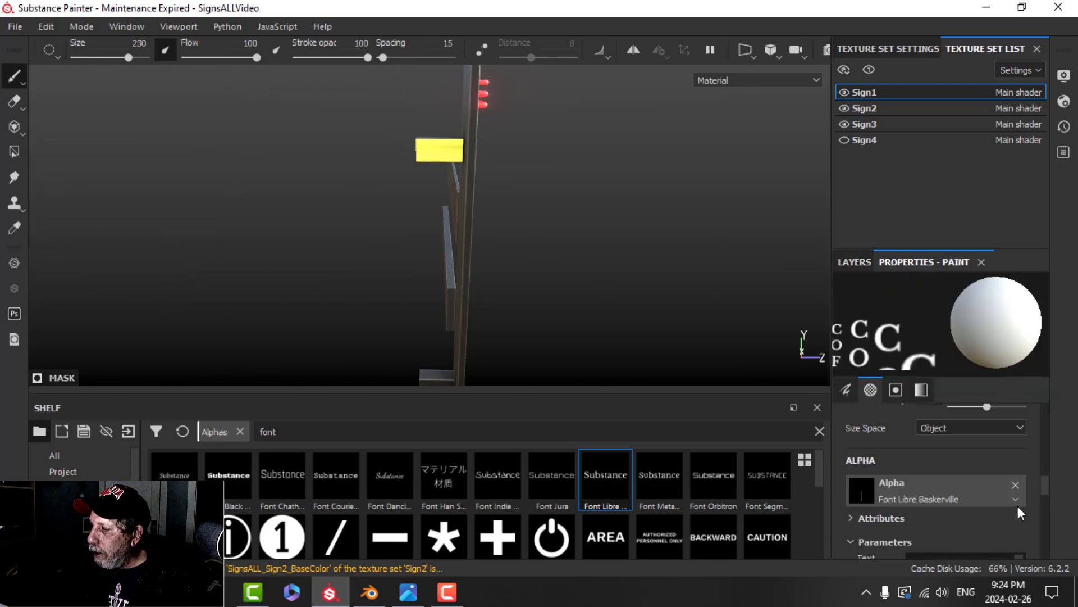
pyautogui.click(1018, 485)
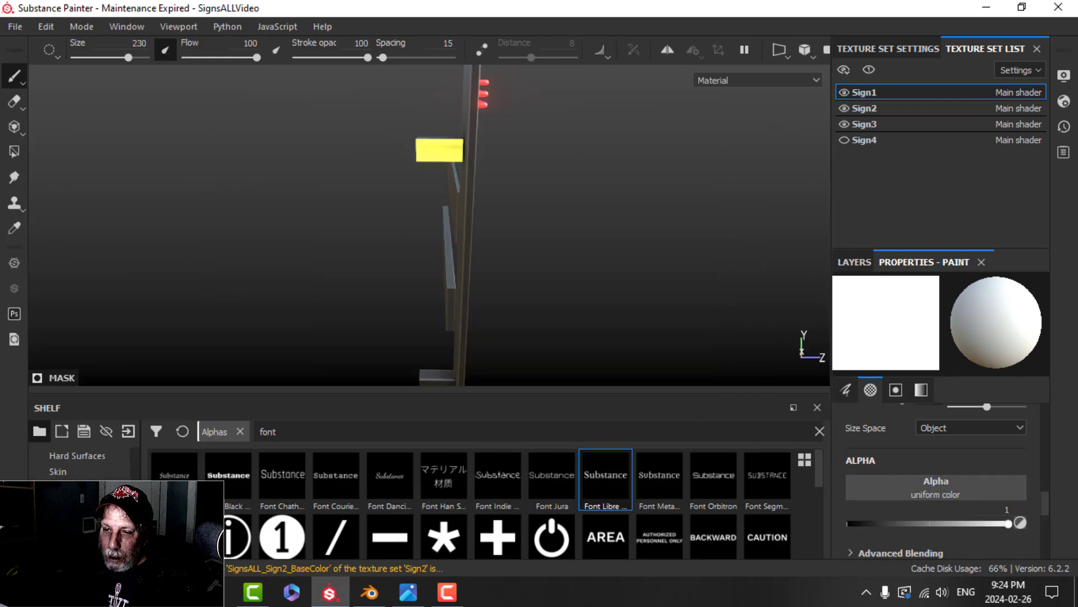
pyautogui.click(63, 502)
pyautogui.click(656, 481)
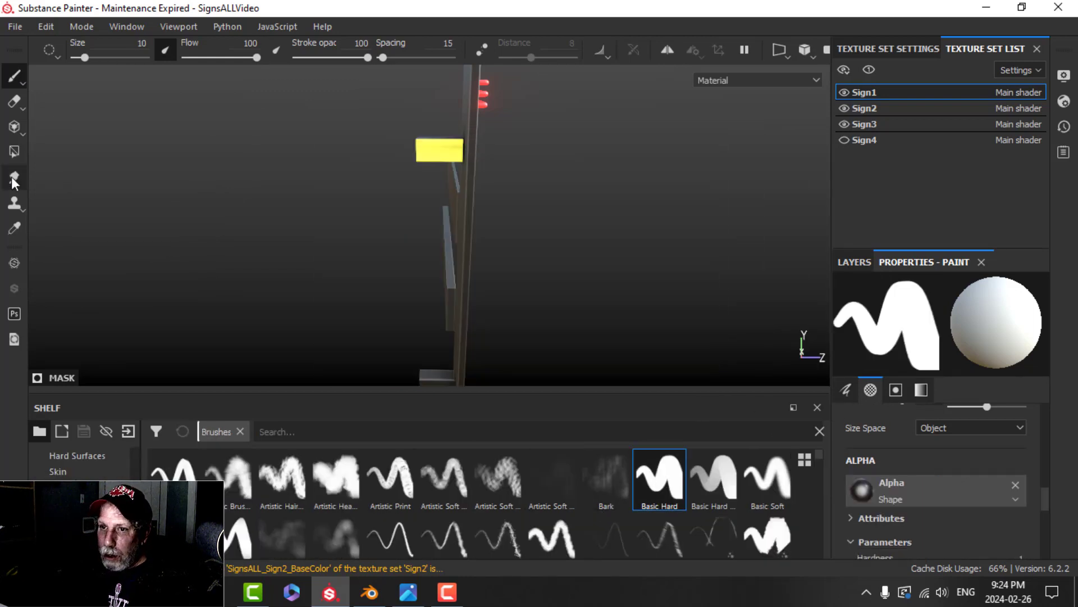
# - Erase the stray yellow paint from the upper bracket behind Sign1, using the eraser with hardness 1
pyautogui.click(14, 102)
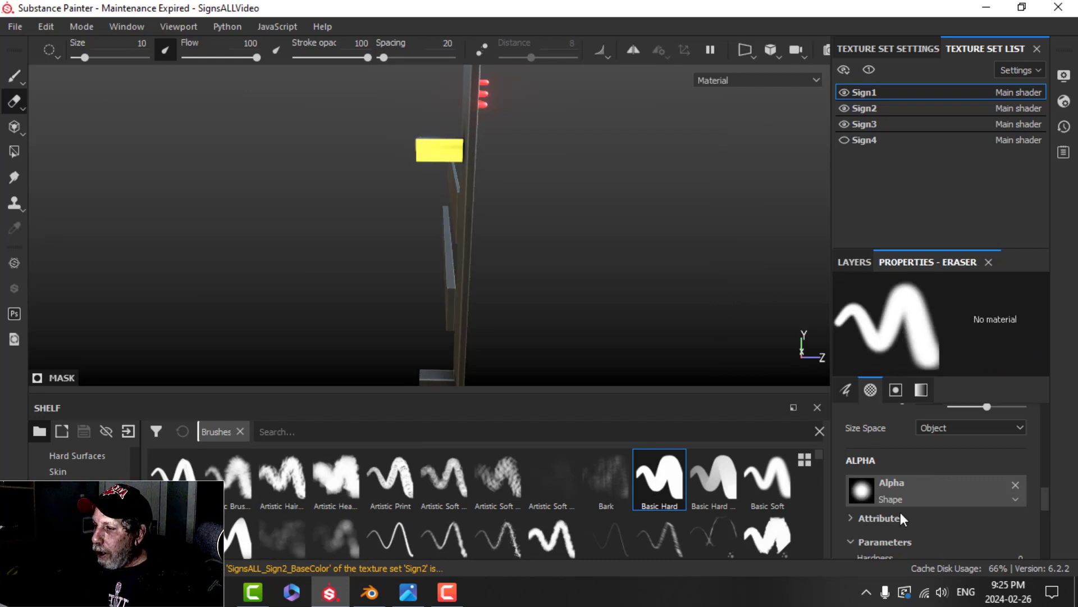
pyautogui.scroll(2, 931, 511)
pyautogui.scroll(-4, 931, 511)
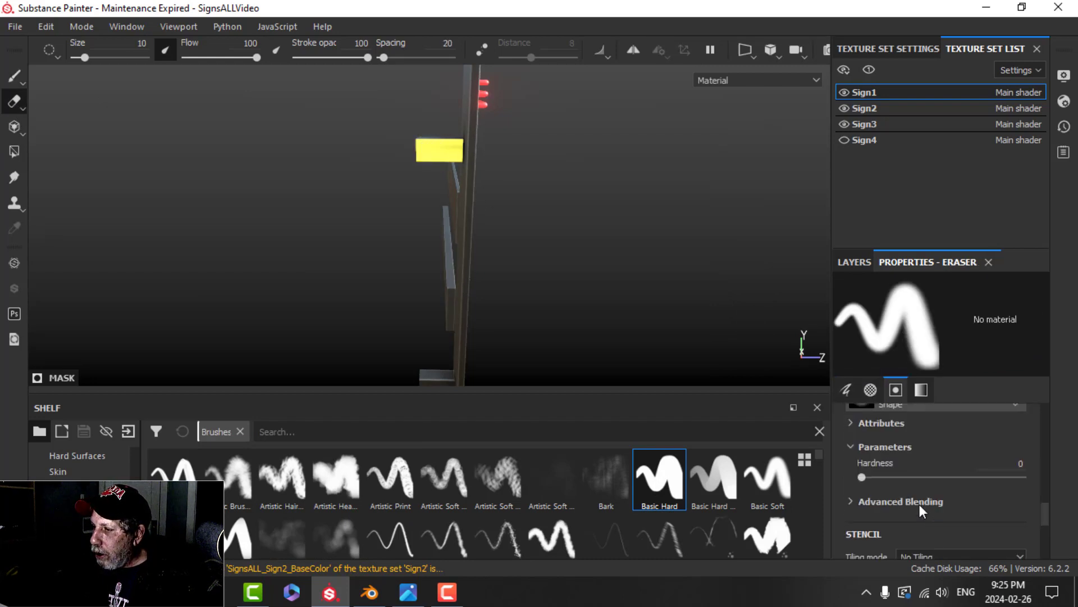
pyautogui.moveTo(862, 476); pyautogui.dragTo(1075, 497)
pyautogui.scroll(2, 457, 190)
pyautogui.keyDown('alt'); pyautogui.moveTo(458, 204); pyautogui.dragTo(456, 250, button='middle'); pyautogui.keyUp('alt')
pyautogui.scroll(1, 462, 303)
pyautogui.moveTo(425, 244)
pyautogui.mouseDown()
pyautogui.moveTo(415, 272)
pyautogui.moveTo(339, 306)
pyautogui.moveTo(449, 186)
pyautogui.moveTo(597, 251)
pyautogui.moveTo(505, 219)
pyautogui.moveTo(452, 262)
pyautogui.moveTo(453, 242)
pyautogui.moveTo(549, 315)
pyautogui.moveTo(402, 258)
pyautogui.moveTo(460, 293)
pyautogui.moveTo(344, 292)
pyautogui.moveTo(323, 241)
pyautogui.moveTo(318, 254)
pyautogui.moveTo(395, 277)
pyautogui.moveTo(392, 265)
pyautogui.moveTo(483, 243)
pyautogui.moveTo(501, 227)
pyautogui.moveTo(493, 245)
pyautogui.moveTo(457, 222)
pyautogui.moveTo(440, 250)
pyautogui.moveTo(459, 260)
pyautogui.moveTo(411, 231)
pyautogui.moveTo(364, 178)
pyautogui.mouseUp()
pyautogui.keyDown('alt'); pyautogui.moveTo(371, 126); pyautogui.dragTo(396, 178, button='middle'); pyautogui.keyUp('alt')
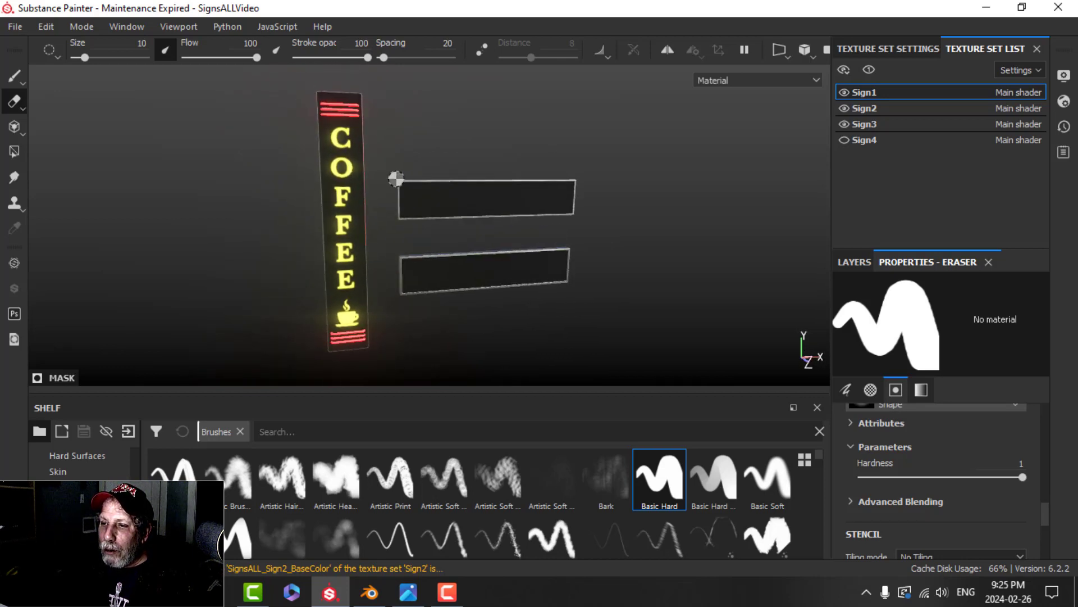
pyautogui.keyDown('alt'); pyautogui.moveTo(428, 258); pyautogui.dragTo(452, 273); pyautogui.keyUp('alt')
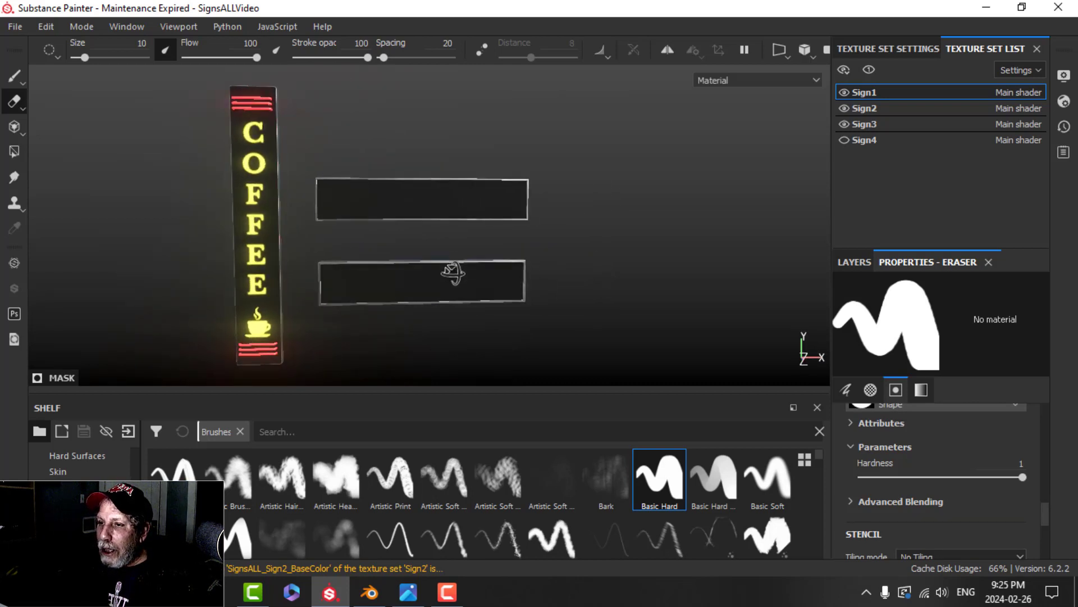
# - Make Sign2 the active texture set and toggle its visibility off and on to identify the sign
pyautogui.click(882, 109)
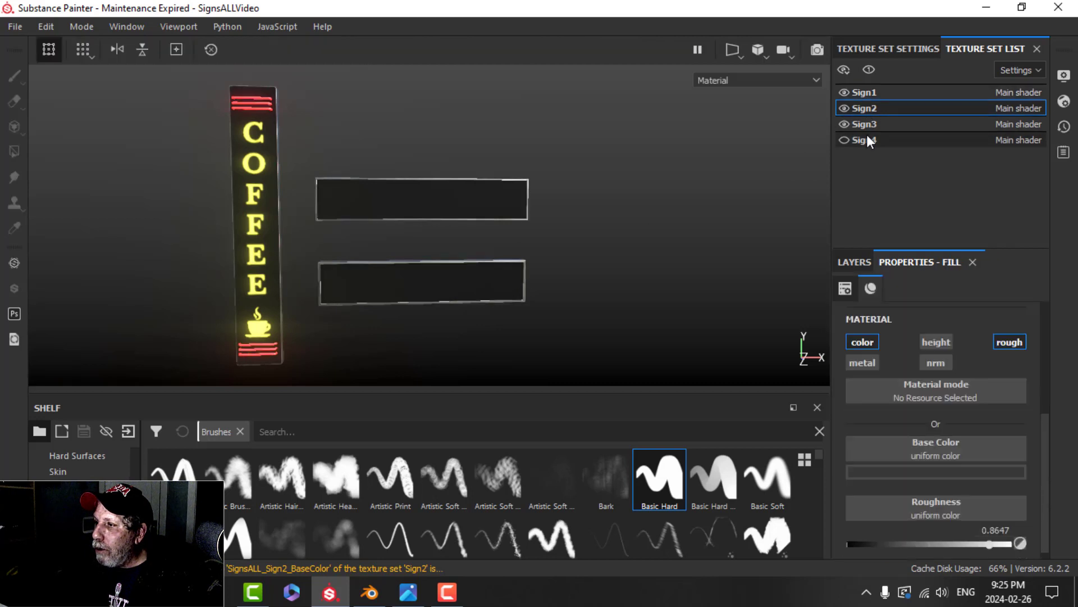
pyautogui.click(845, 108)
pyautogui.click(844, 109)
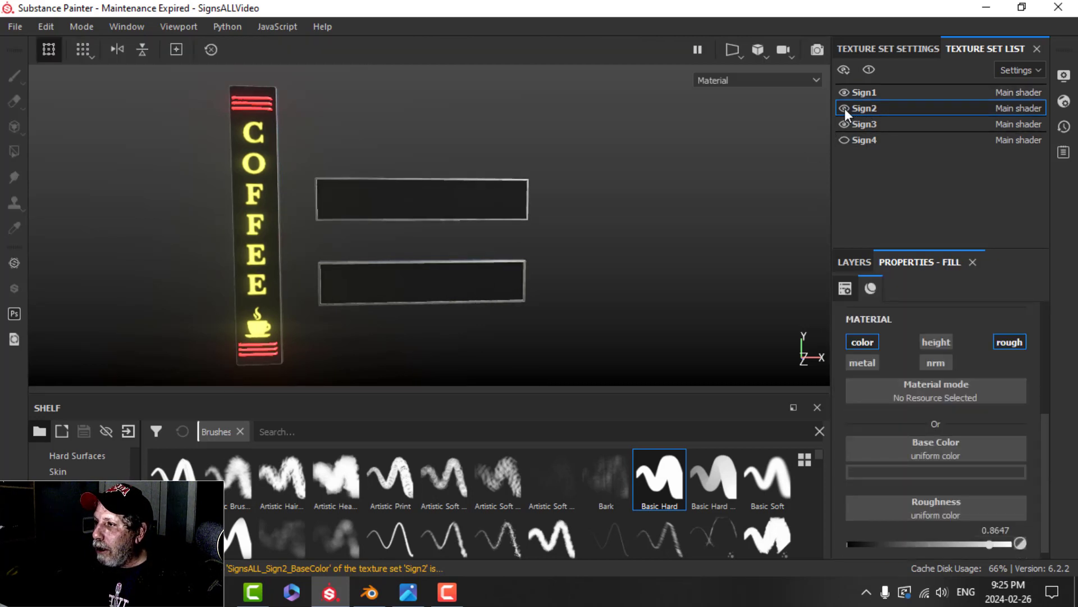
pyautogui.click(769, 62)
pyautogui.click(787, 92)
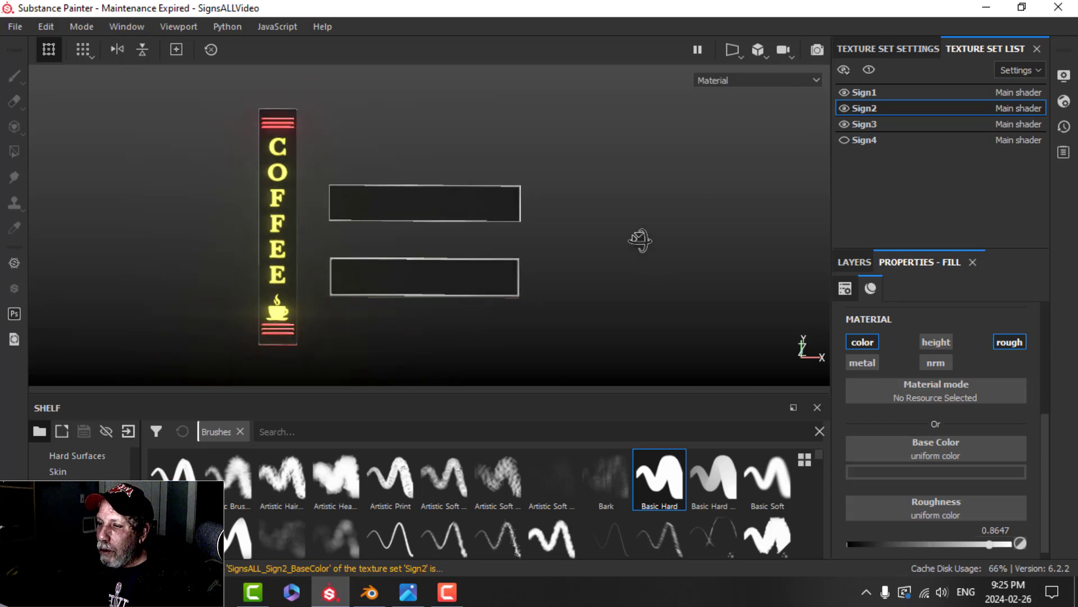
pyautogui.scroll(3, 608, 262)
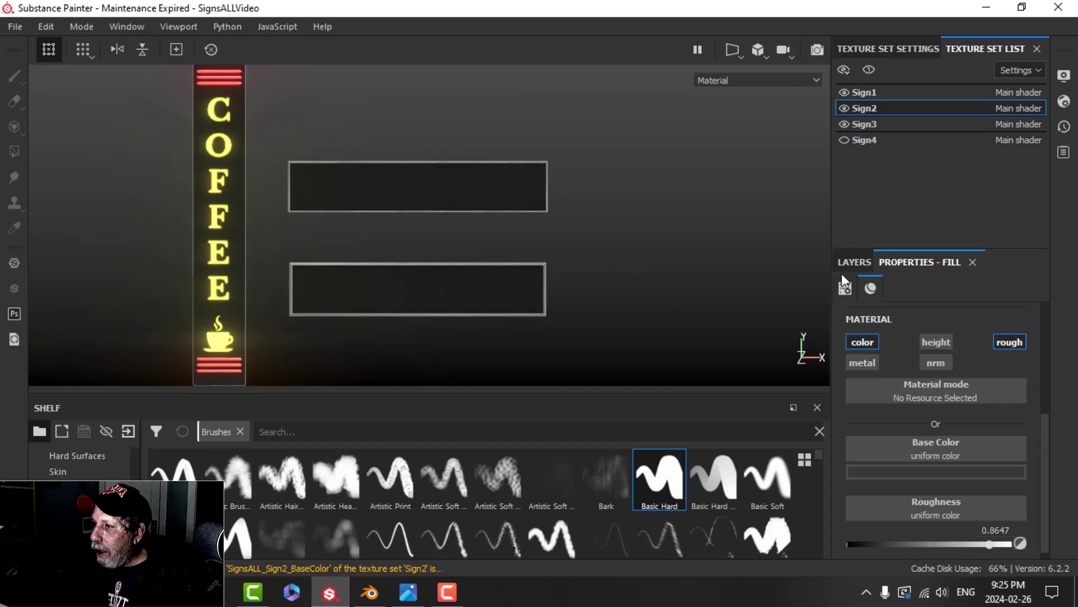
# - Add a fill layer above Sign2's black layer with only the color channel enabled, discarding a mistakenly added paint layer
pyautogui.click(855, 262)
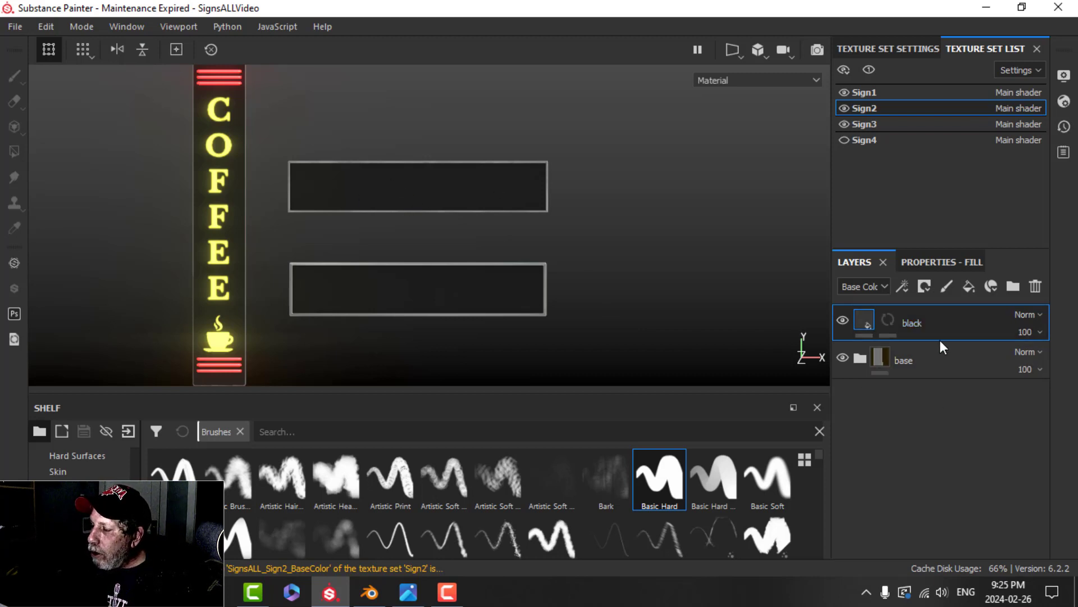
pyautogui.click(947, 286)
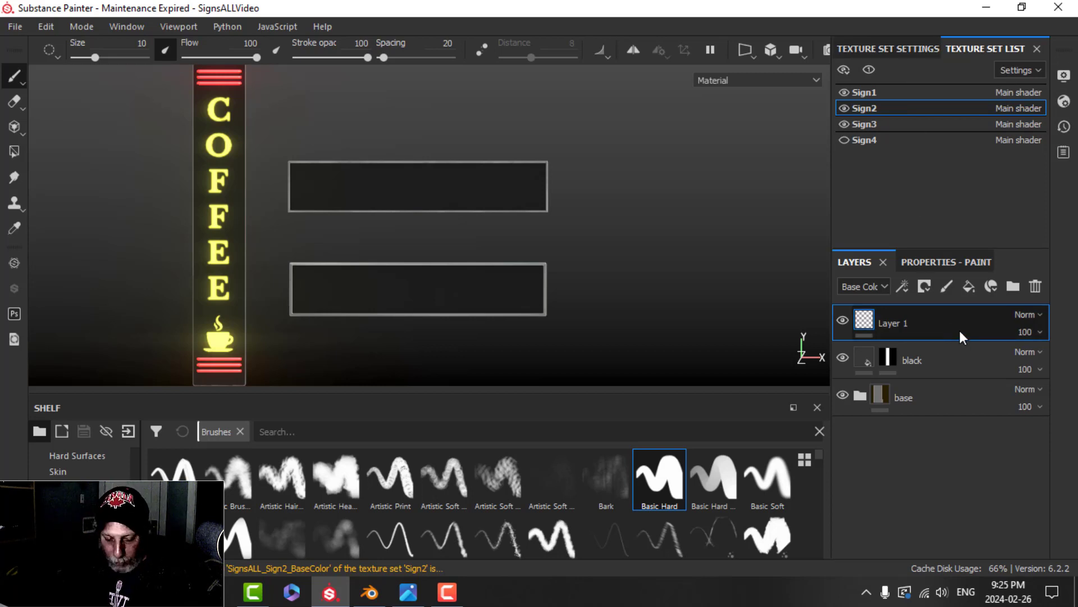
pyautogui.press('Delete')
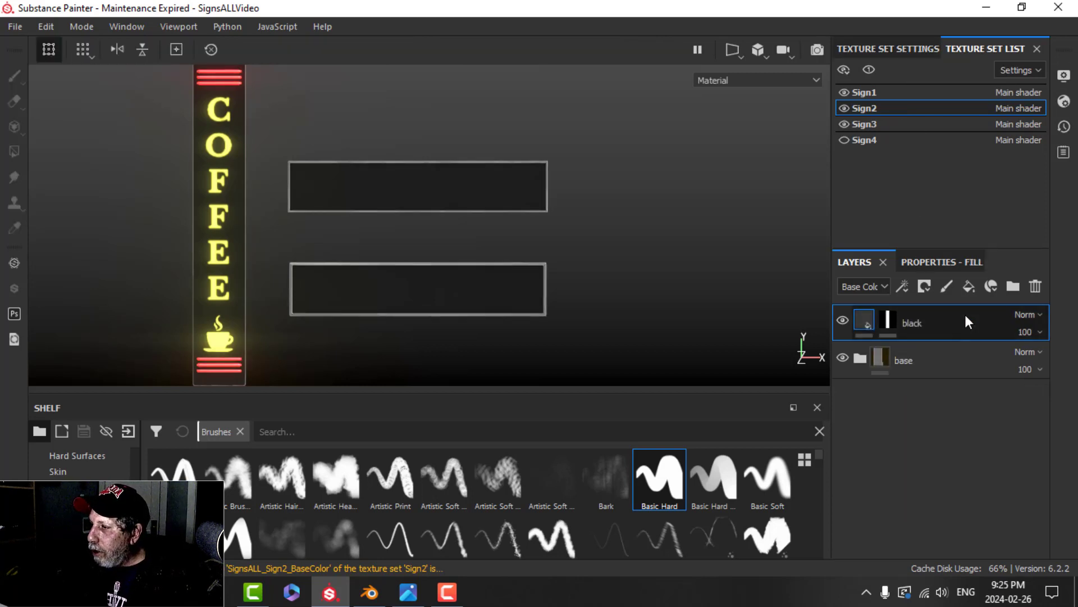
pyautogui.click(968, 286)
pyautogui.click(932, 264)
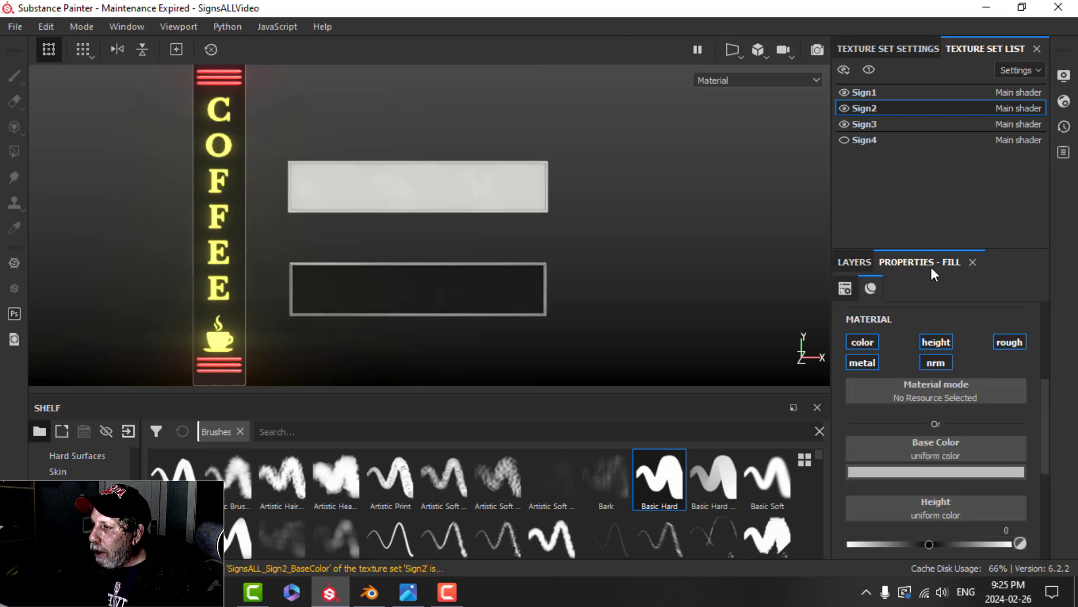
pyautogui.keyDown('alt'); pyautogui.click(871, 344); pyautogui.keyUp('alt')
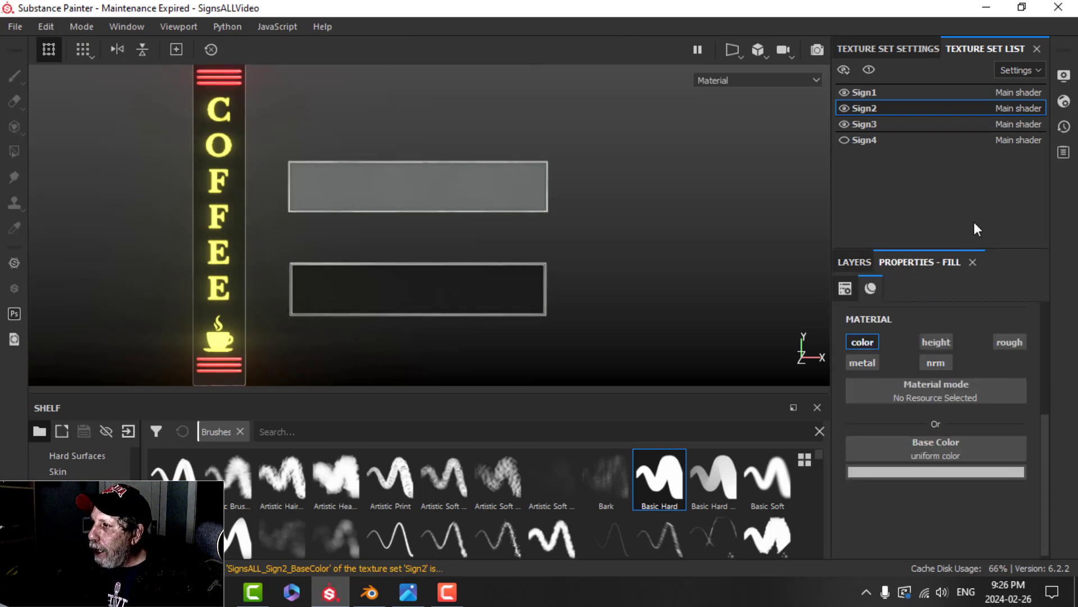
# - Add an Emissive channel to Sign2's texture set, enable emissive on the new fill layer, and choose a pale pinkish-white glow color
pyautogui.click(896, 50)
pyautogui.click(1021, 110)
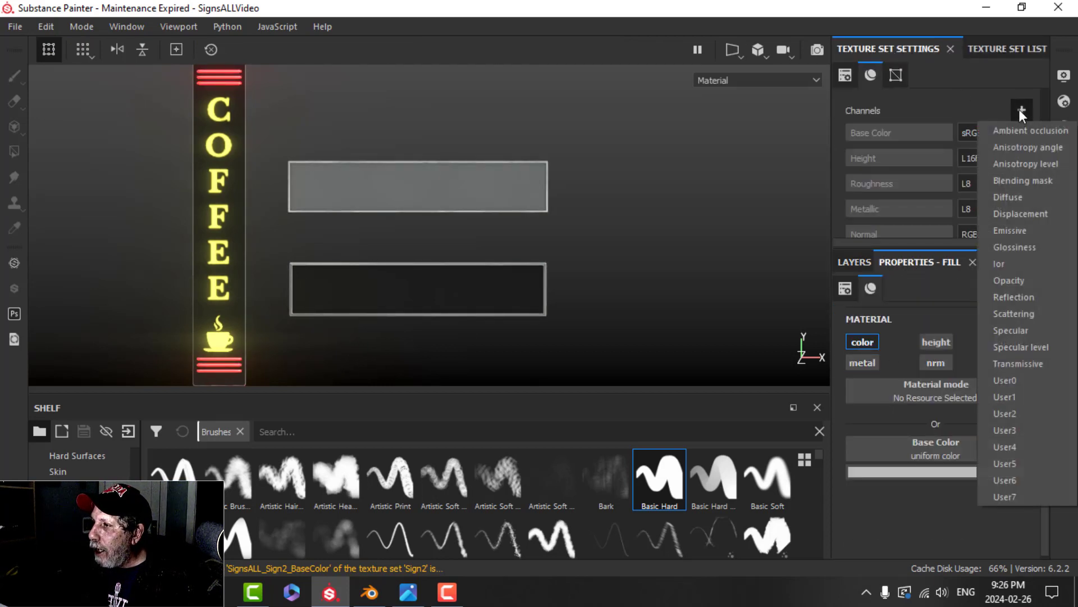
pyautogui.click(1011, 230)
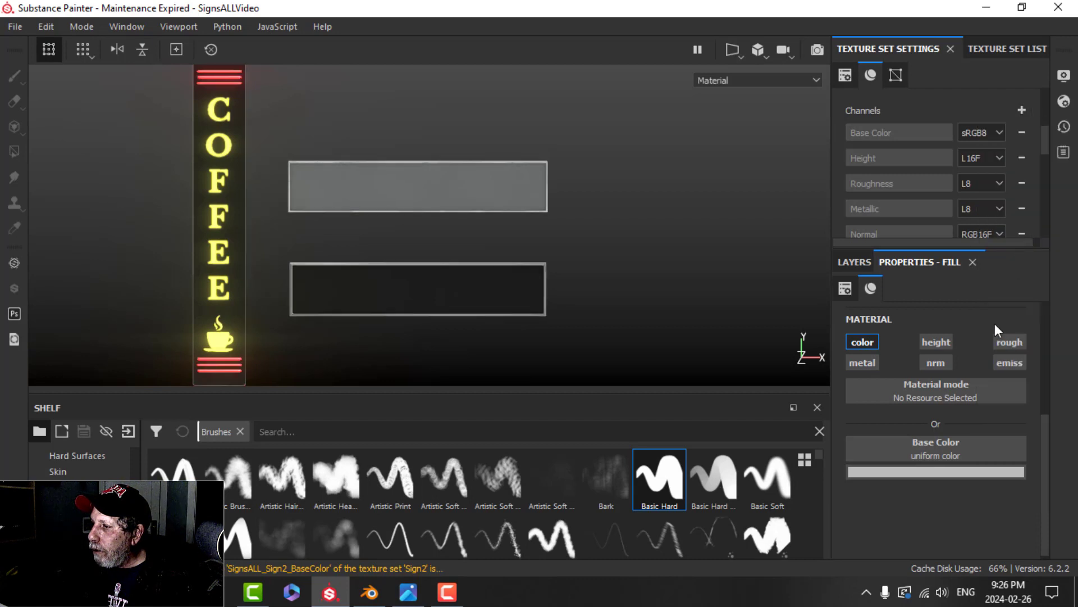
pyautogui.click(1009, 363)
pyautogui.click(945, 529)
pyautogui.click(863, 391)
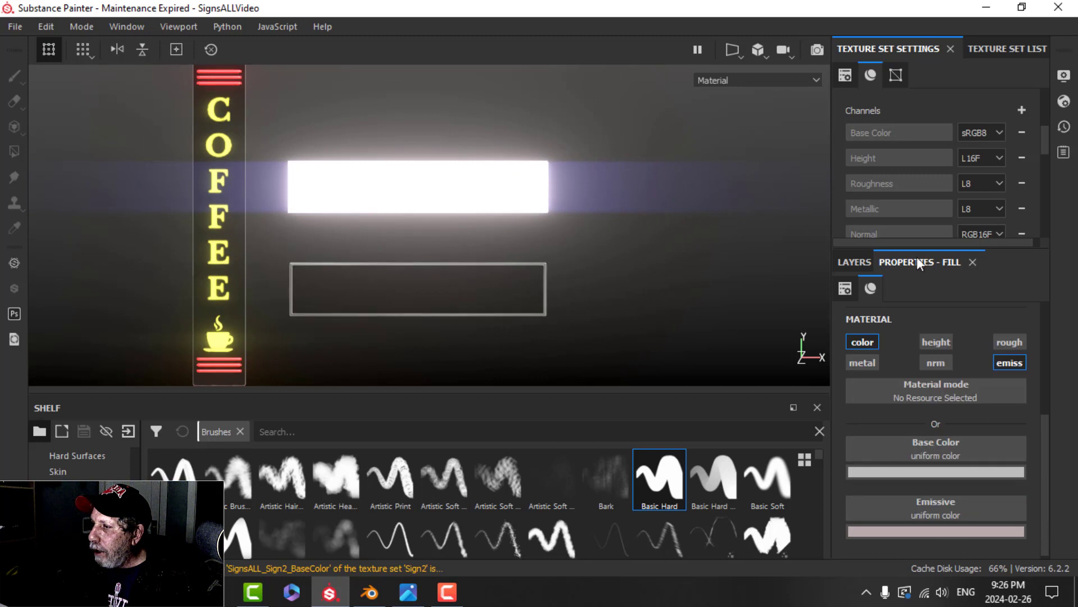
# - Add a black mask with a paint effect to Sign2's Fill layer 1
pyautogui.click(874, 262)
pyautogui.click(902, 286)
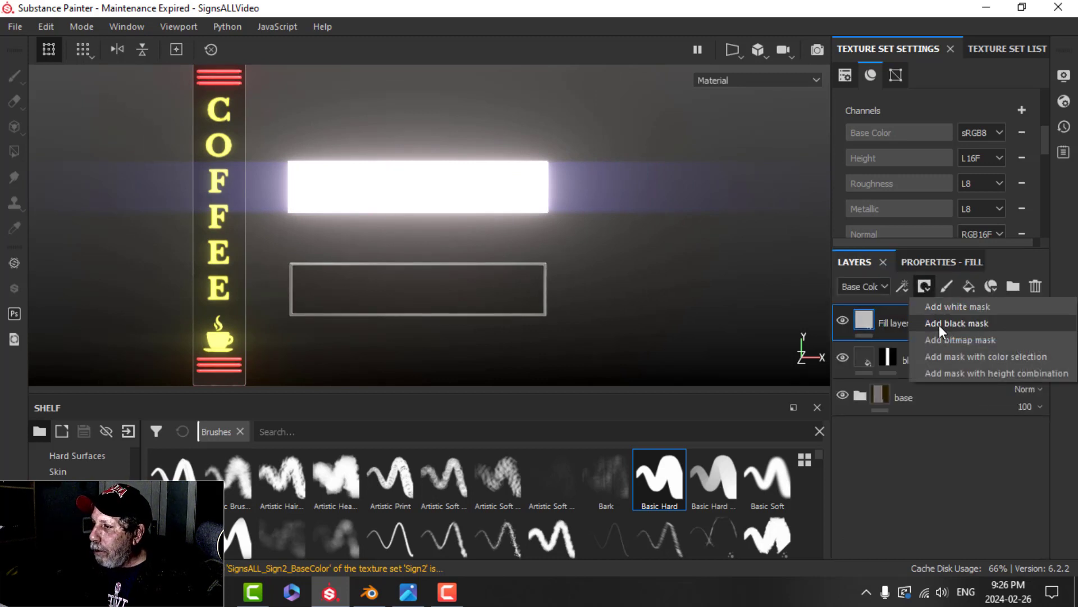
pyautogui.click(939, 322)
pyautogui.click(906, 286)
pyautogui.click(931, 325)
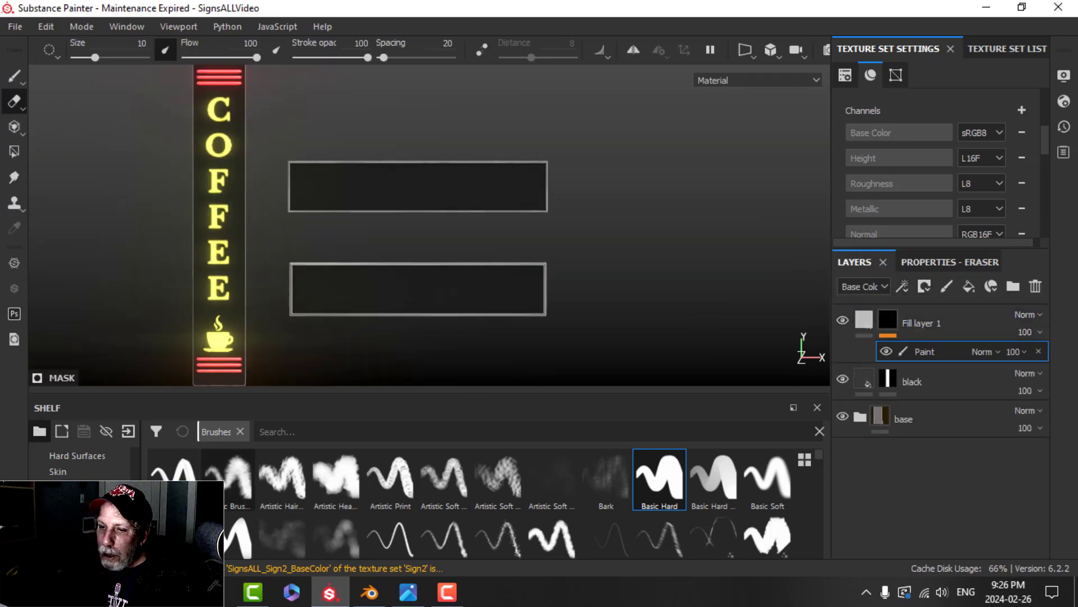
# - Search the alphas for "SQ", load Square Round Border into the mask's paint brush, and set the brush size to 17.5
pyautogui.click(63, 487)
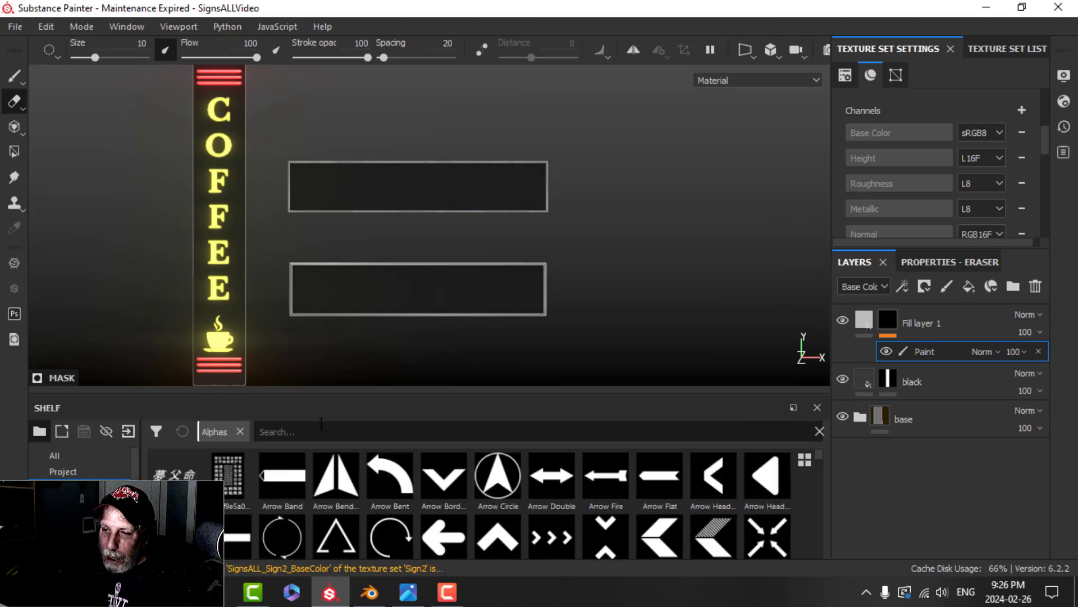
pyautogui.click(333, 430)
pyautogui.write('SQ')
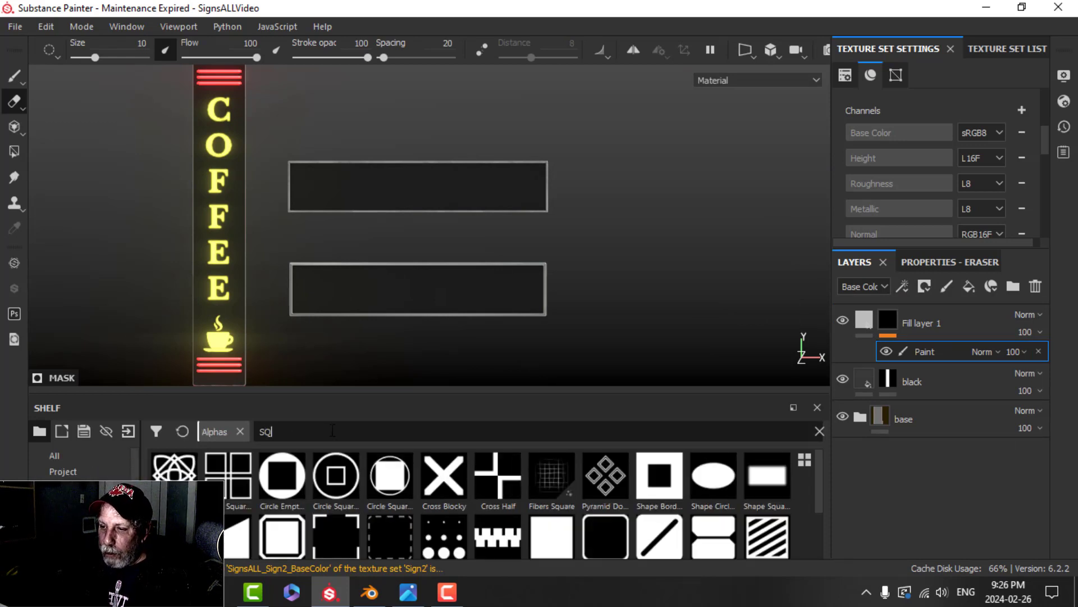
pyautogui.scroll(-2, 618, 528)
pyautogui.click(610, 476)
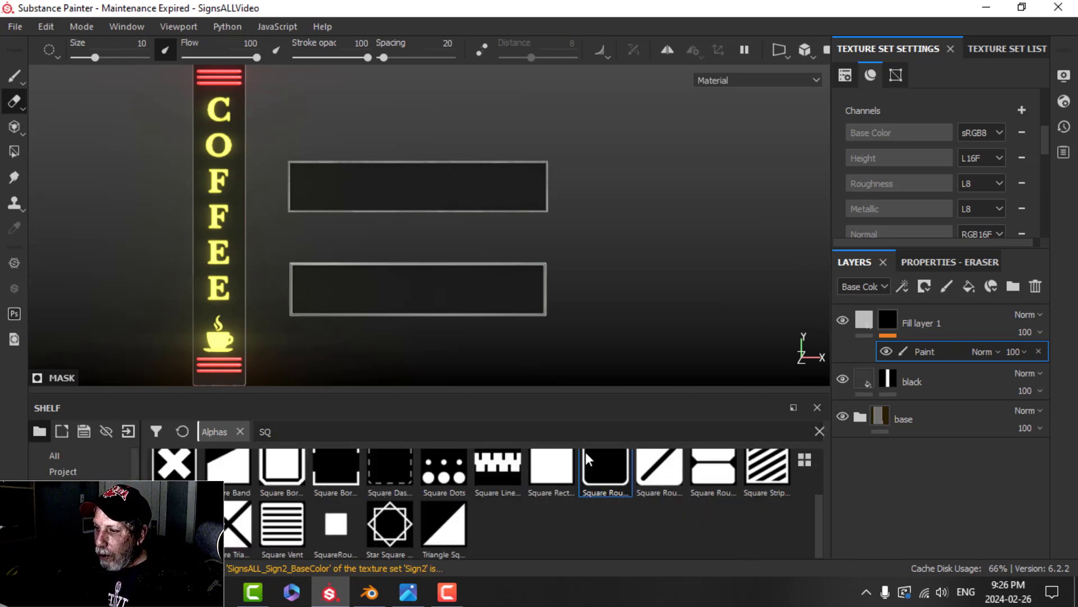
pyautogui.press('1')
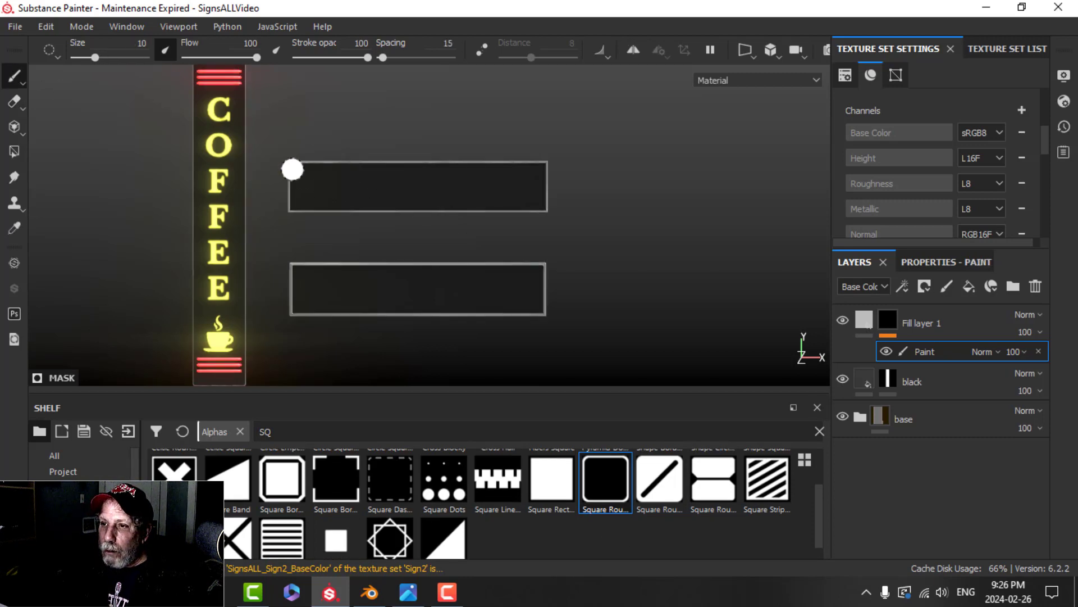
pyautogui.click(606, 486)
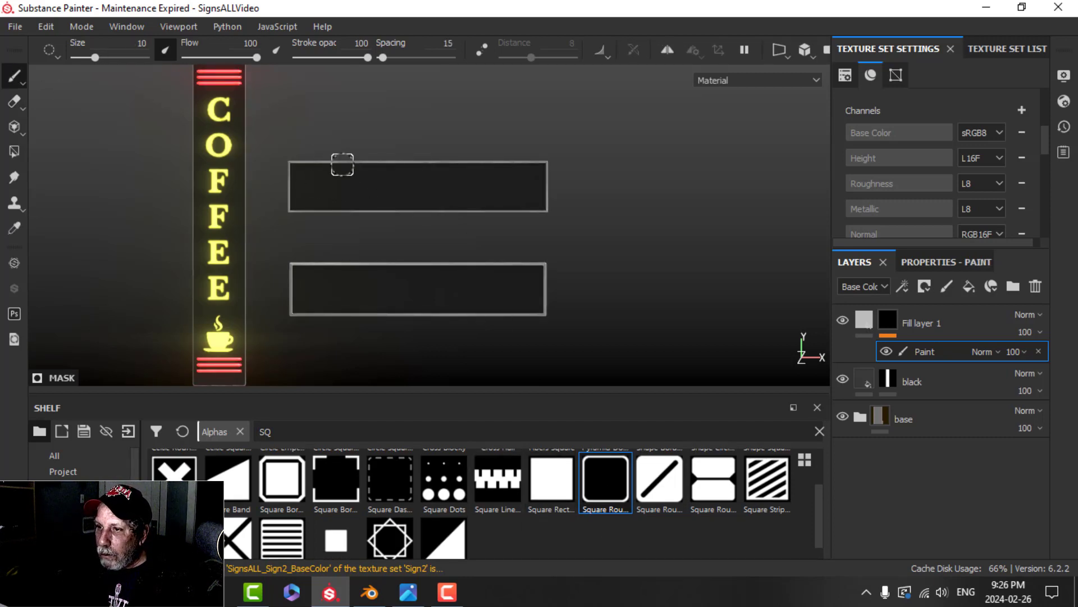
pyautogui.keyDown('ctrl'); pyautogui.moveTo(309, 186); pyautogui.dragTo(318, 186, button='right'); pyautogui.keyUp('ctrl')
# - Try stamping the rounded square border at the left end of the upper sign, and undo the stamp
pyautogui.click(317, 186)
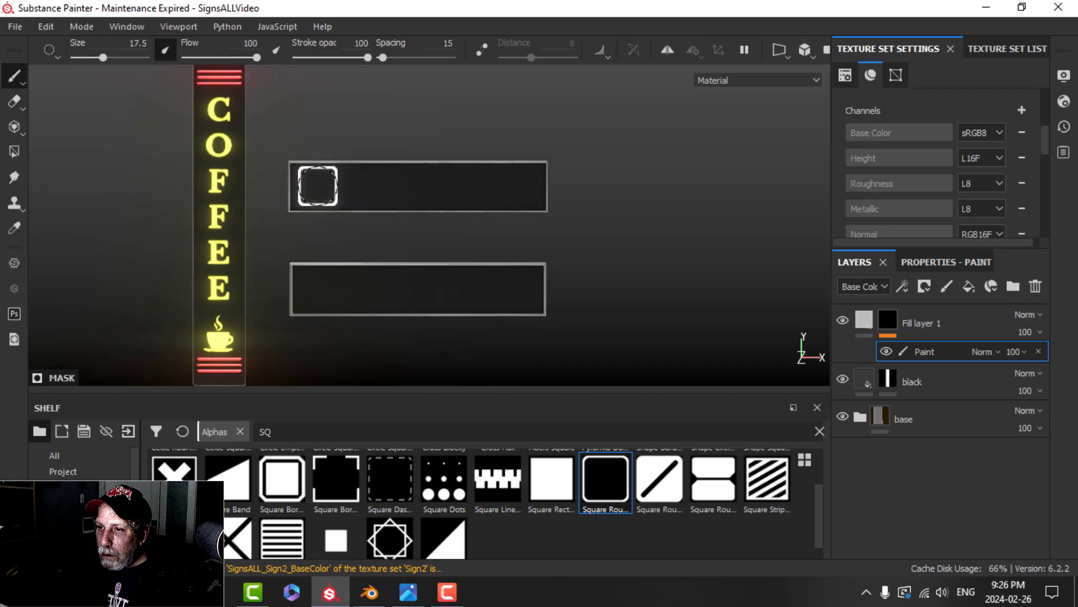
pyautogui.scroll(5, 432, 220)
pyautogui.scroll(-1, 397, 217)
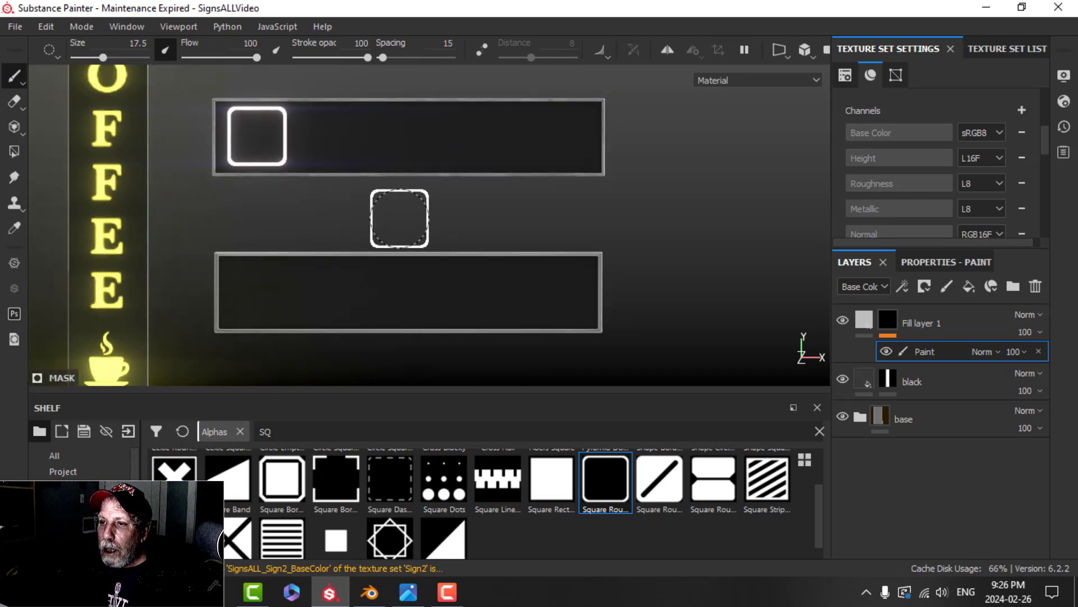
pyautogui.hotkey('ctrl', 'z')
# - Set the border alpha's Roundness to 0.9 and Border Width to 0.95, and stamp it at the upper sign's left end
pyautogui.moveTo(360, 217); pyautogui.dragTo(471, 229, button='middle')
pyautogui.click(949, 261)
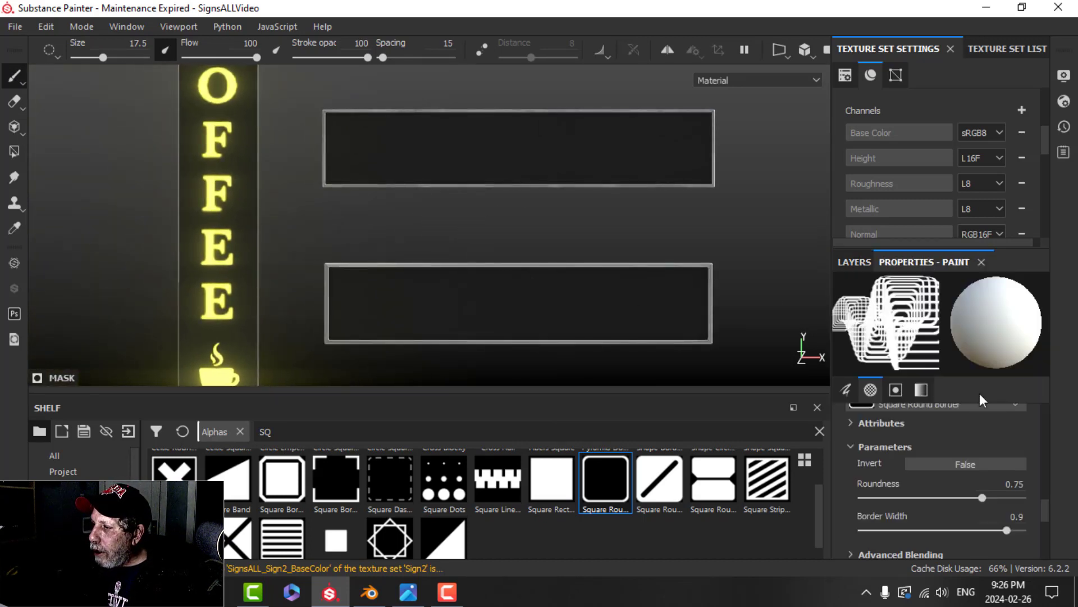
pyautogui.moveTo(999, 495); pyautogui.dragTo(1005, 496)
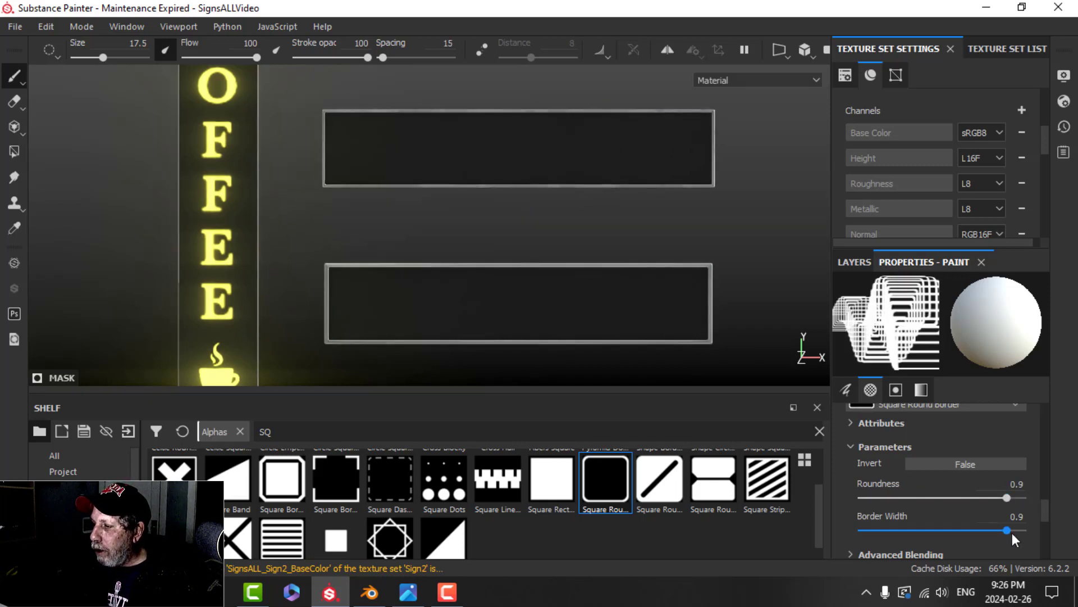
pyautogui.moveTo(1012, 531); pyautogui.dragTo(1015, 530)
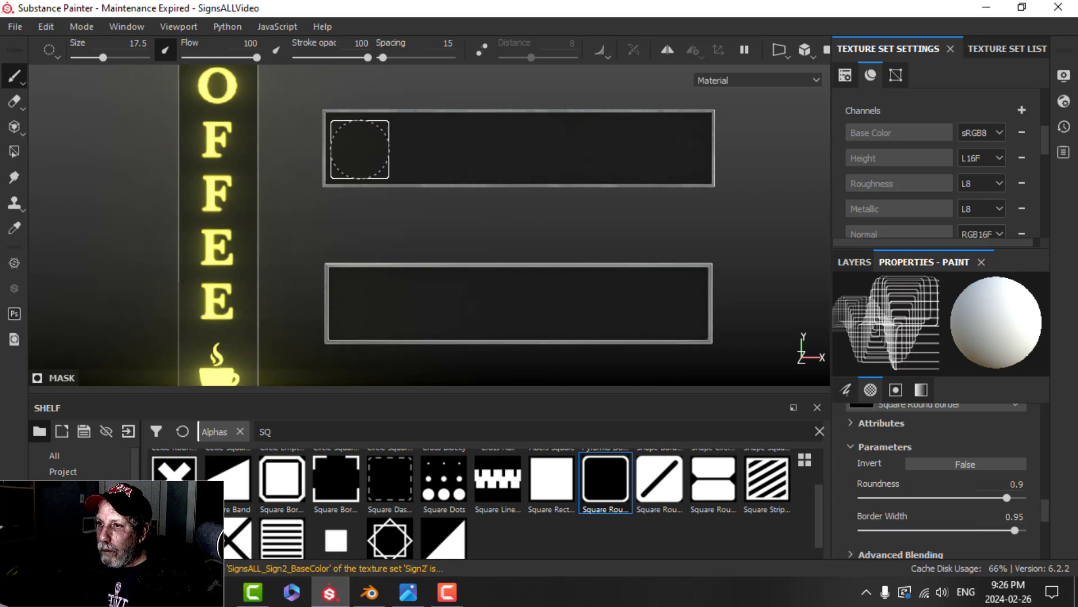
pyautogui.click(364, 146)
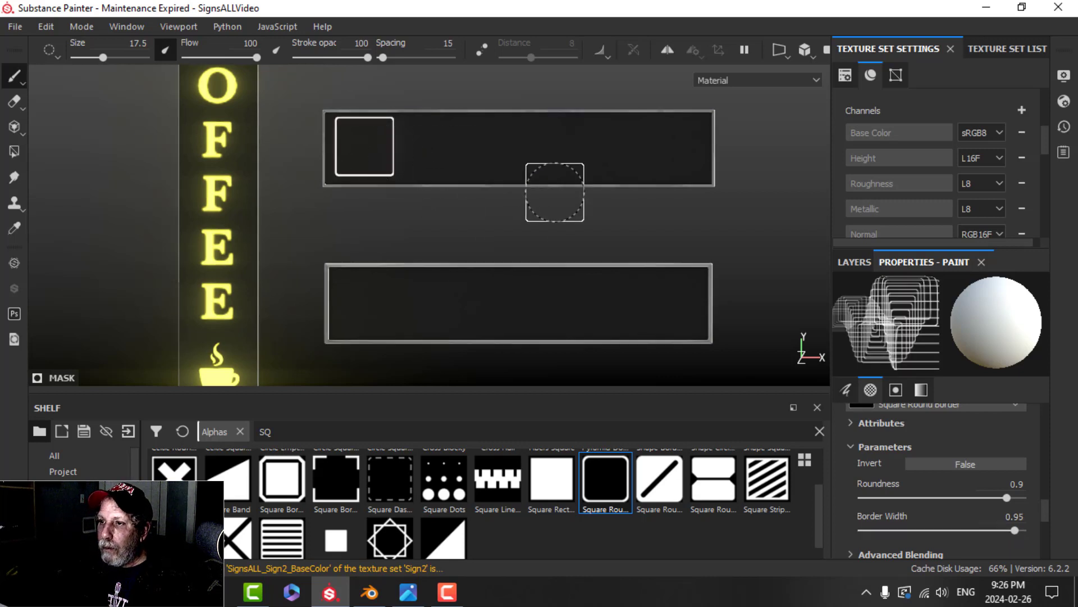
# - Undo the last stamped square and set the brush spacing to 146
pyautogui.hotkey('ctrl', 'z')
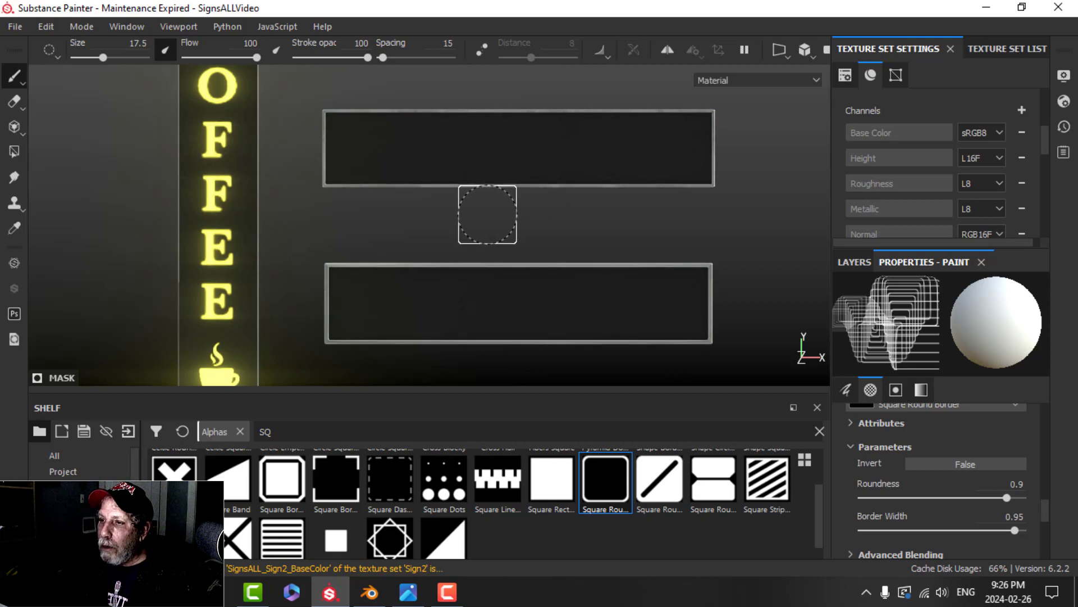
pyautogui.moveTo(486, 212); pyautogui.dragTo(435, 220, button='middle')
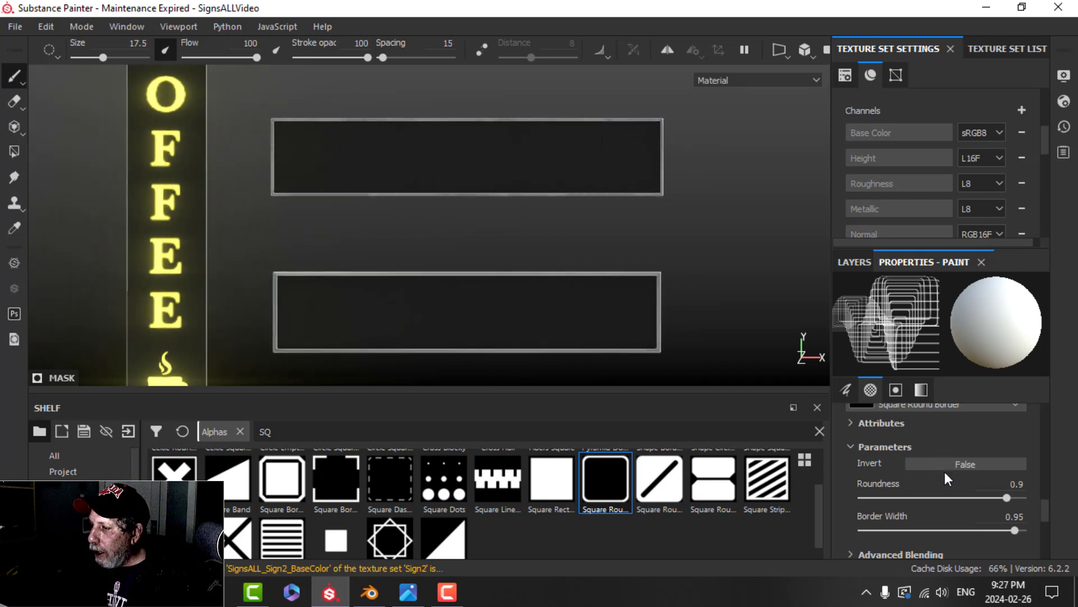
pyautogui.scroll(3, 944, 481)
pyautogui.scroll(5, 919, 479)
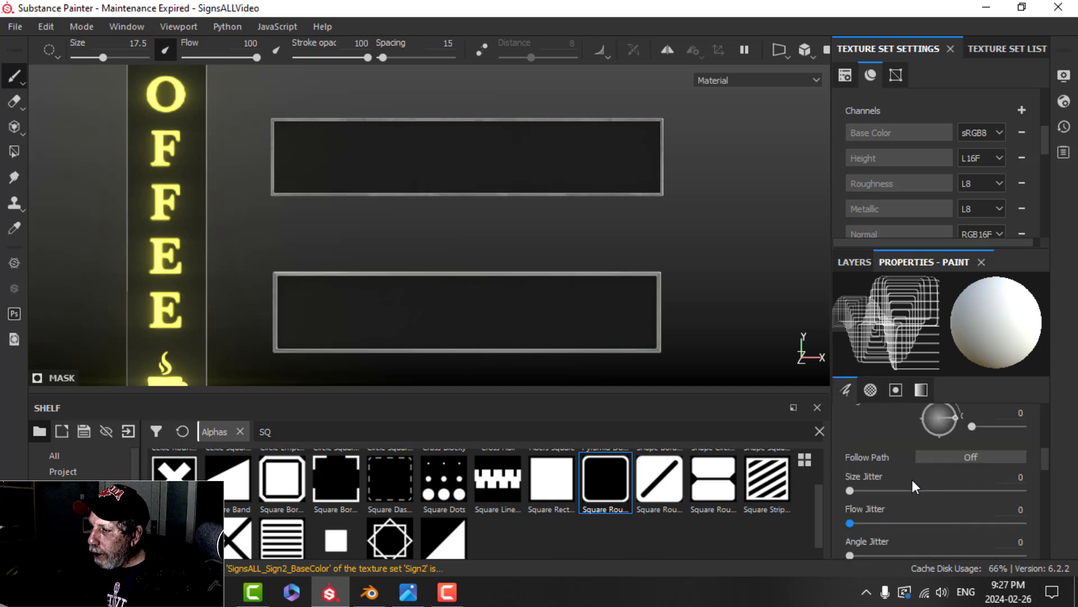
pyautogui.scroll(-3, 910, 479)
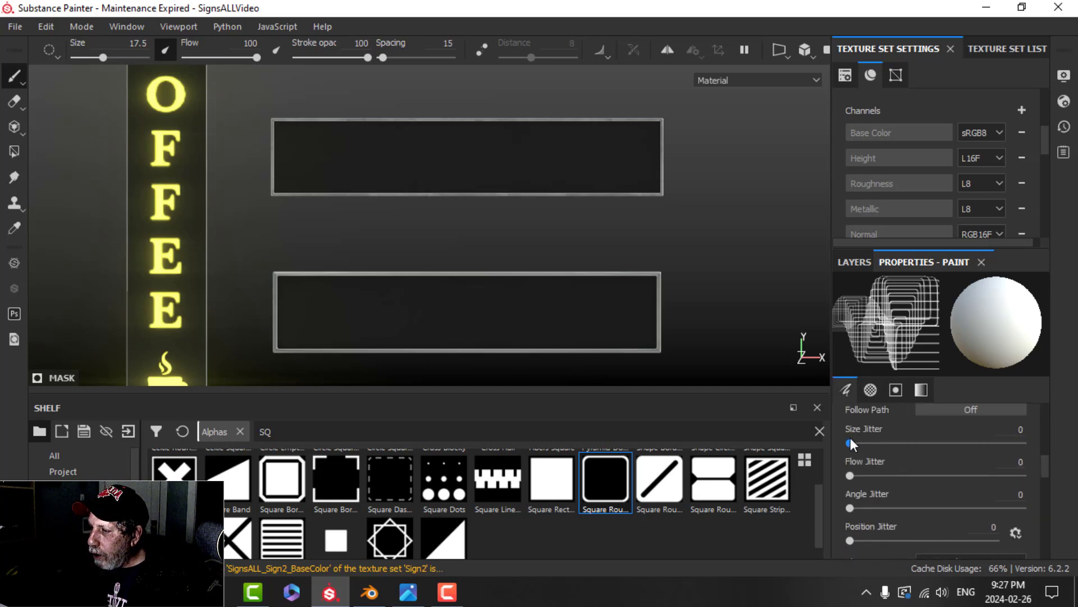
pyautogui.scroll(-2, 854, 486)
pyautogui.scroll(6, 878, 491)
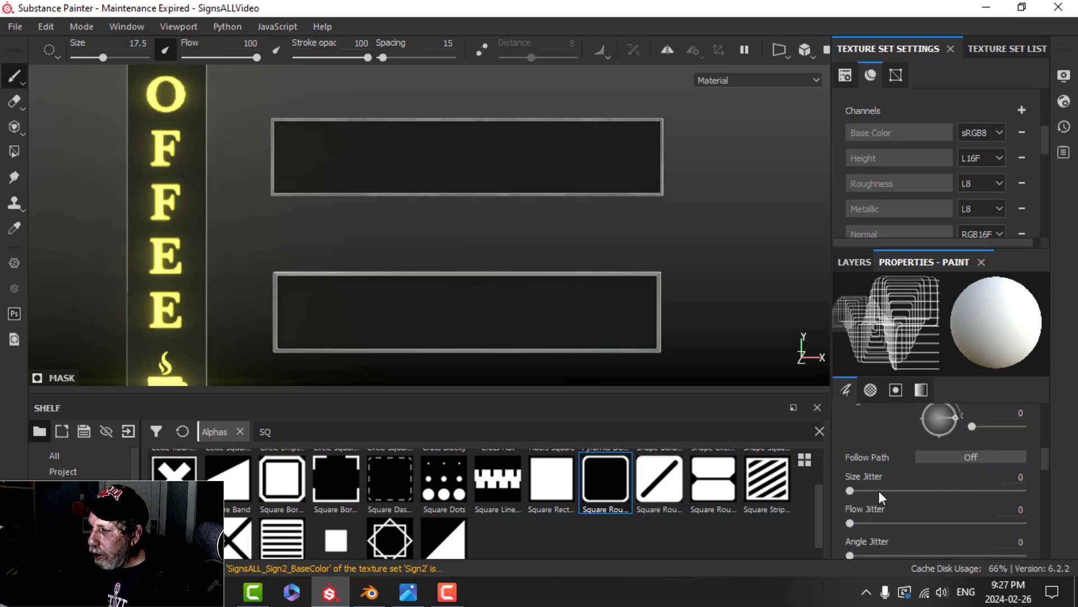
pyautogui.moveTo(857, 480); pyautogui.dragTo(911, 477)
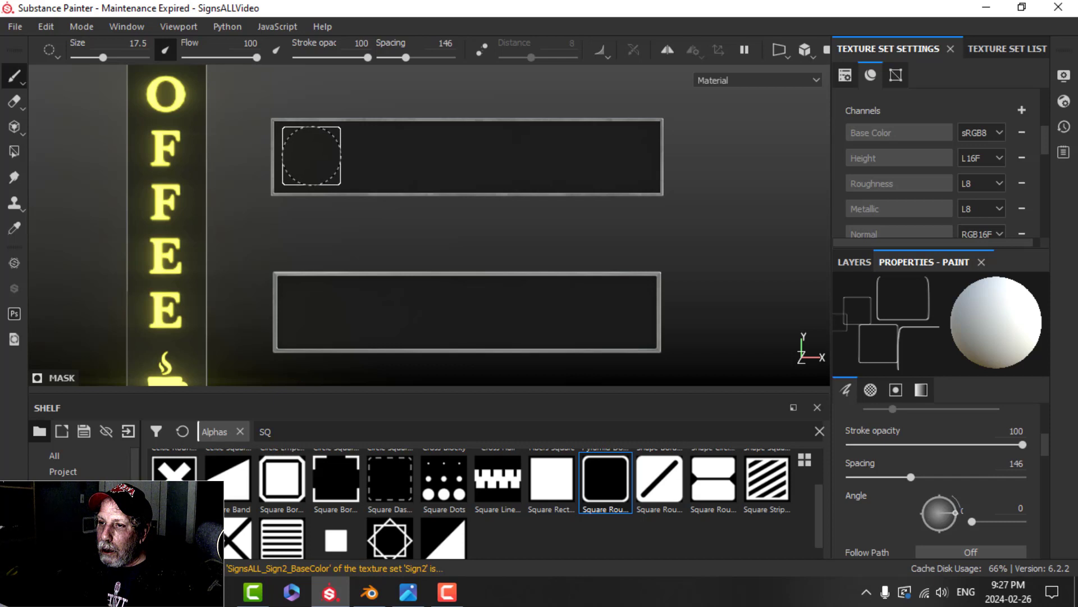
# - Try painting a straight row of rounded squares across the upper sign panel with the current spacing, and undo it
pyautogui.hotkey('ctrl', 'shift')
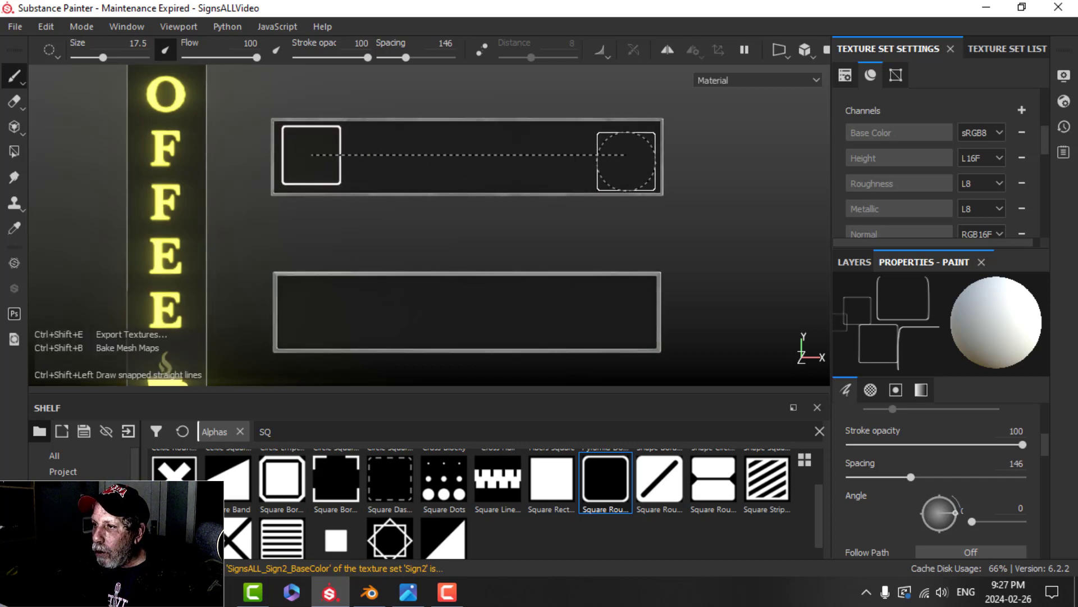
pyautogui.keyDown('ctrl'); pyautogui.keyDown('shift'); pyautogui.click(626, 158); pyautogui.keyUp('shift'); pyautogui.keyUp('ctrl')
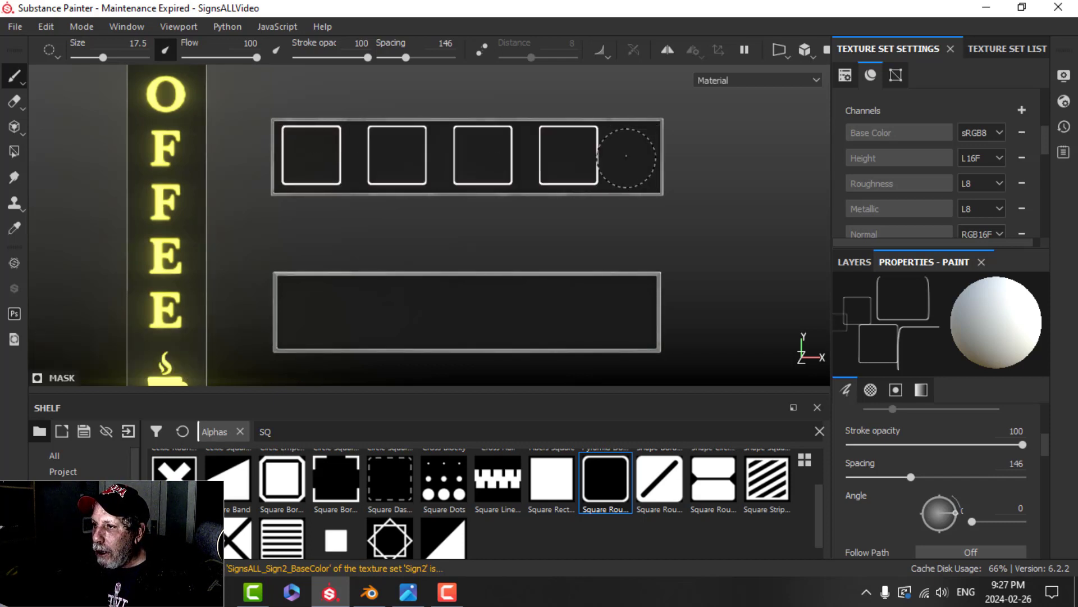
pyautogui.hotkey('ctrl', 'z')
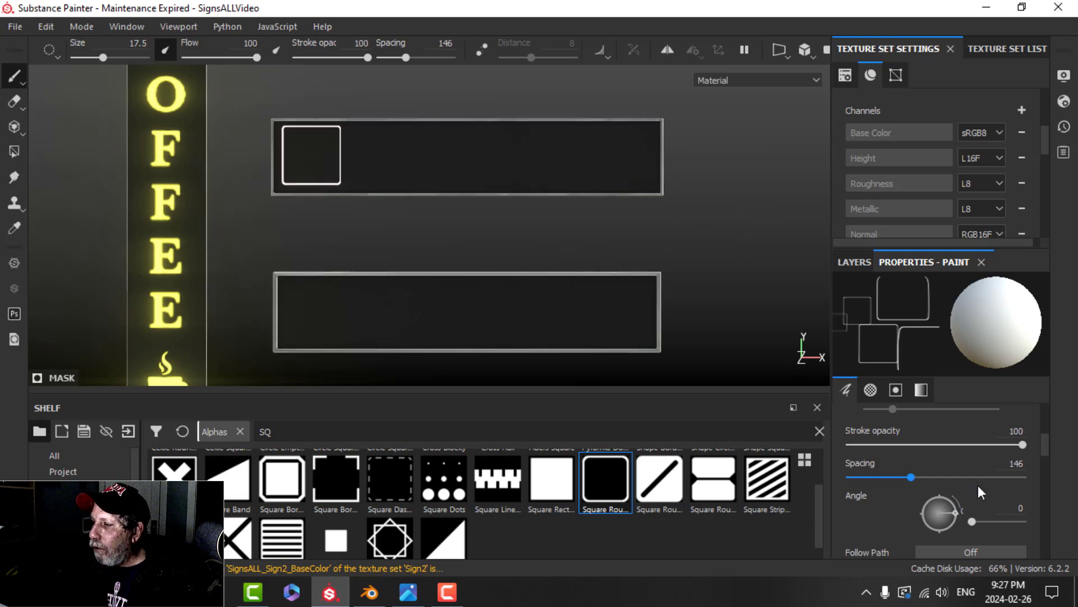
# - Try a straight row of rounded squares in the upper sign panel with brush spacing 96, and undo it
pyautogui.moveTo(911, 477); pyautogui.dragTo(892, 479)
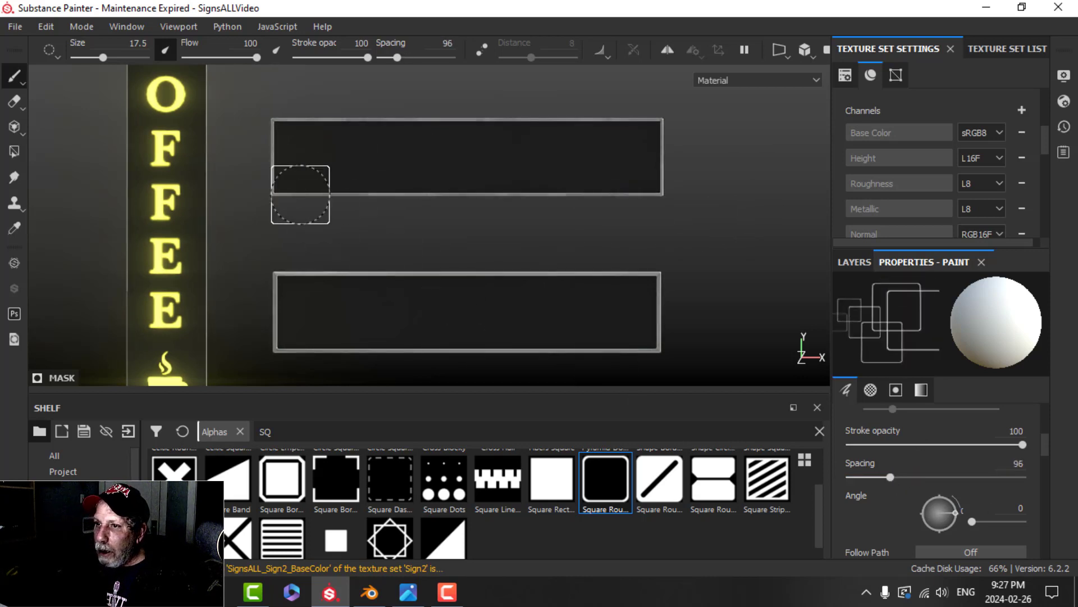
pyautogui.click(309, 154)
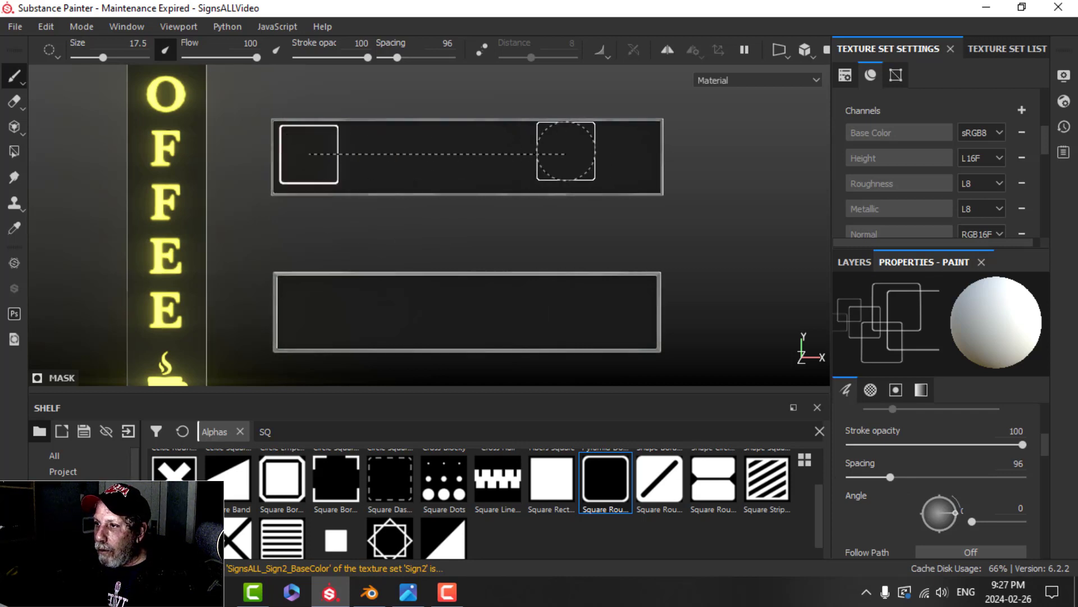
pyautogui.keyDown('ctrl'); pyautogui.keyDown('shift'); pyautogui.click(627, 154); pyautogui.keyUp('shift'); pyautogui.keyUp('ctrl')
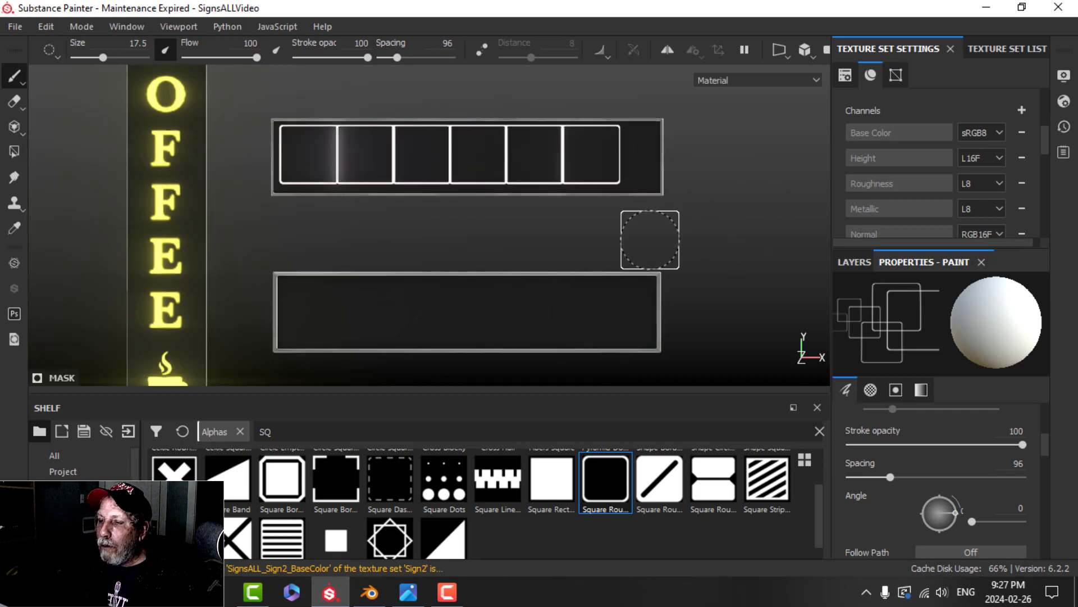
pyautogui.hotkey('ctrl', 'z')
# - Set the brush spacing to 122 and paint a straight row of five rounded squares across the upper sign panel
pyautogui.moveTo(895, 477); pyautogui.dragTo(906, 478)
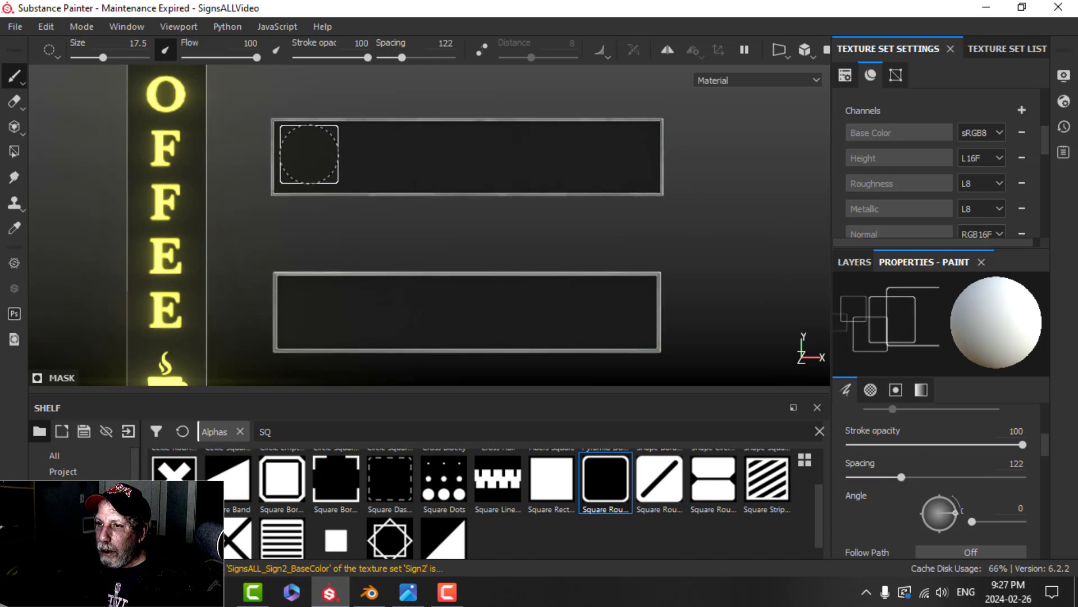
pyautogui.click(311, 155)
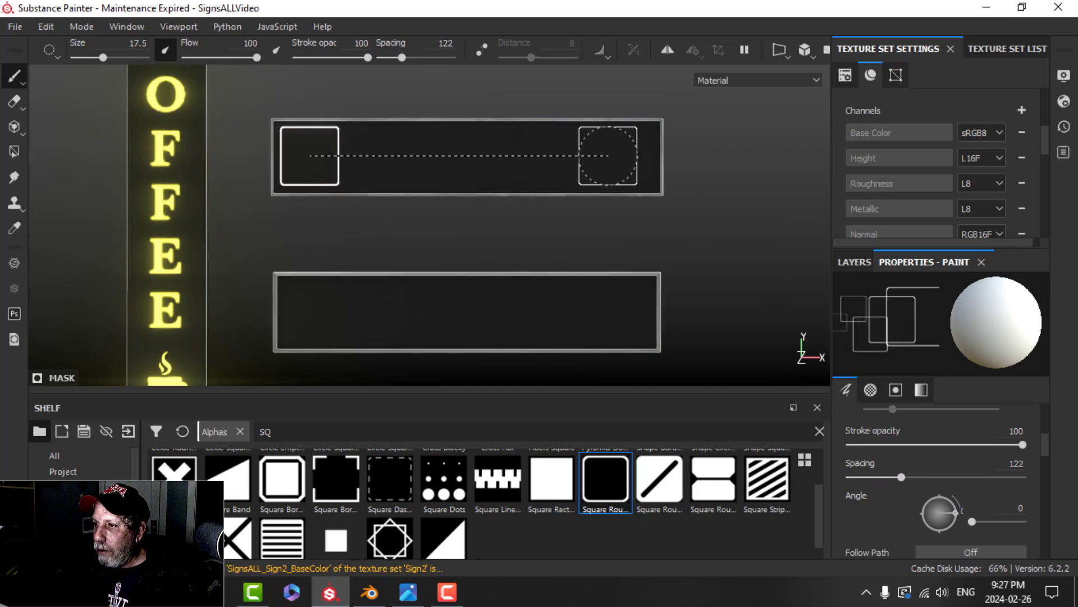
pyautogui.keyDown('ctrl'); pyautogui.keyDown('shift'); pyautogui.click(632, 159); pyautogui.keyUp('shift'); pyautogui.keyUp('ctrl')
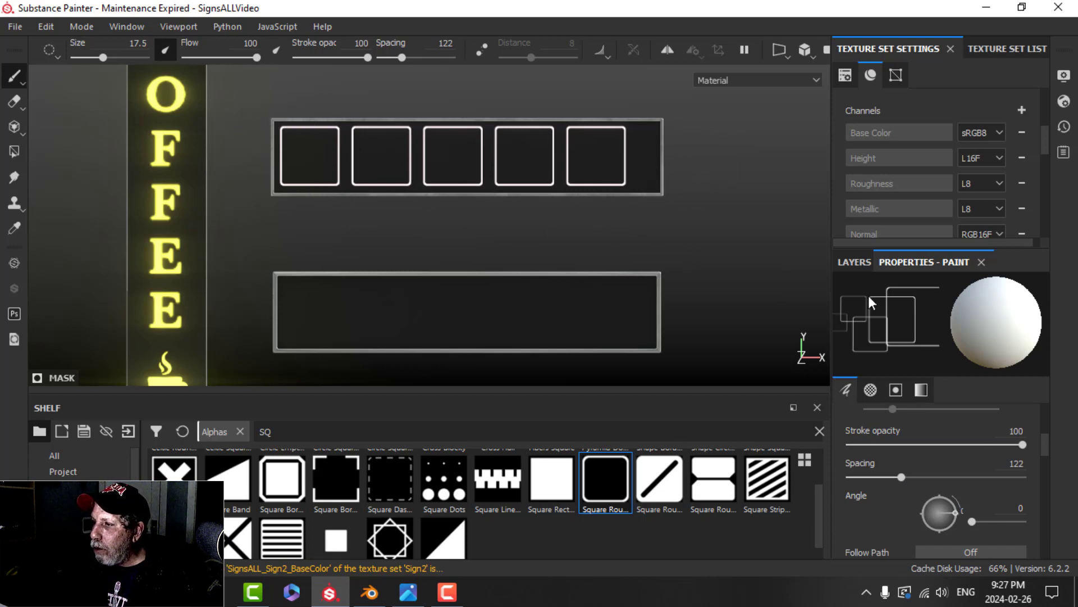
# - Add a Transform filter to the fill layer's mask and offset the row of squares to center it in the upper panel
pyautogui.click(854, 262)
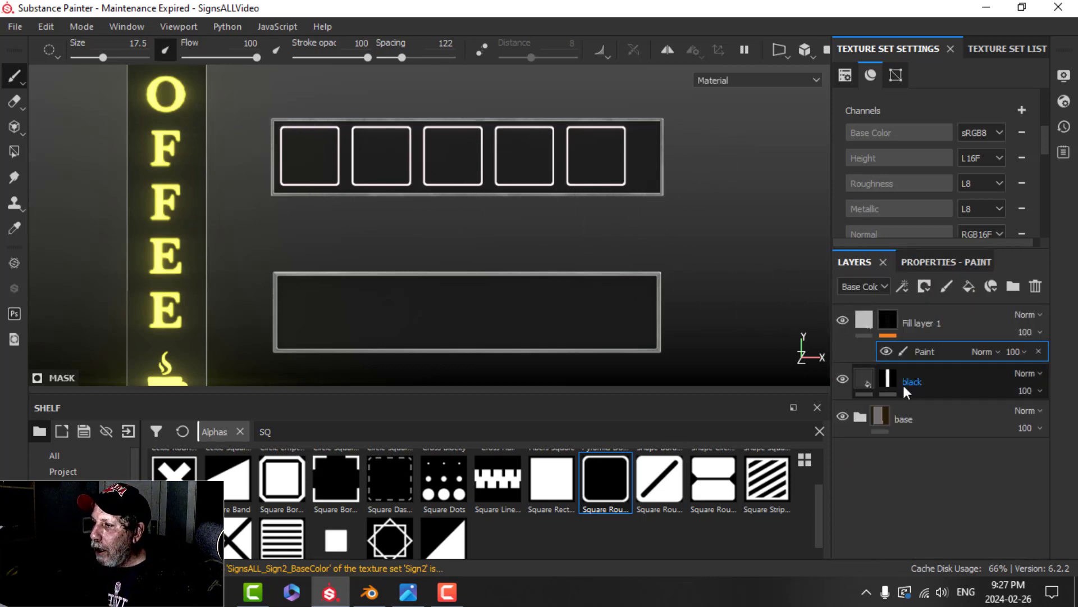
pyautogui.click(903, 286)
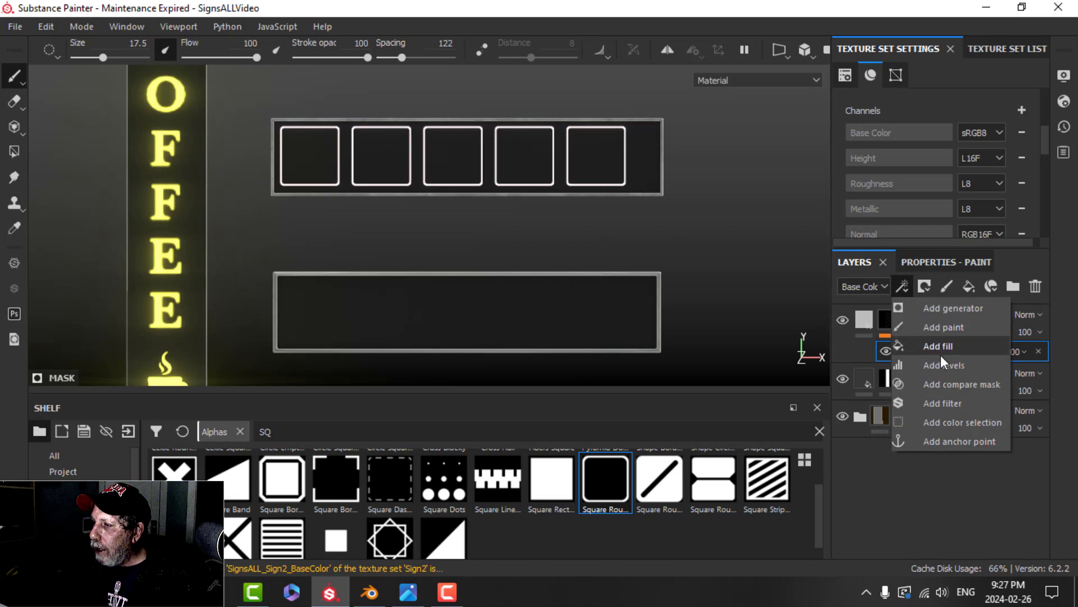
pyautogui.click(943, 402)
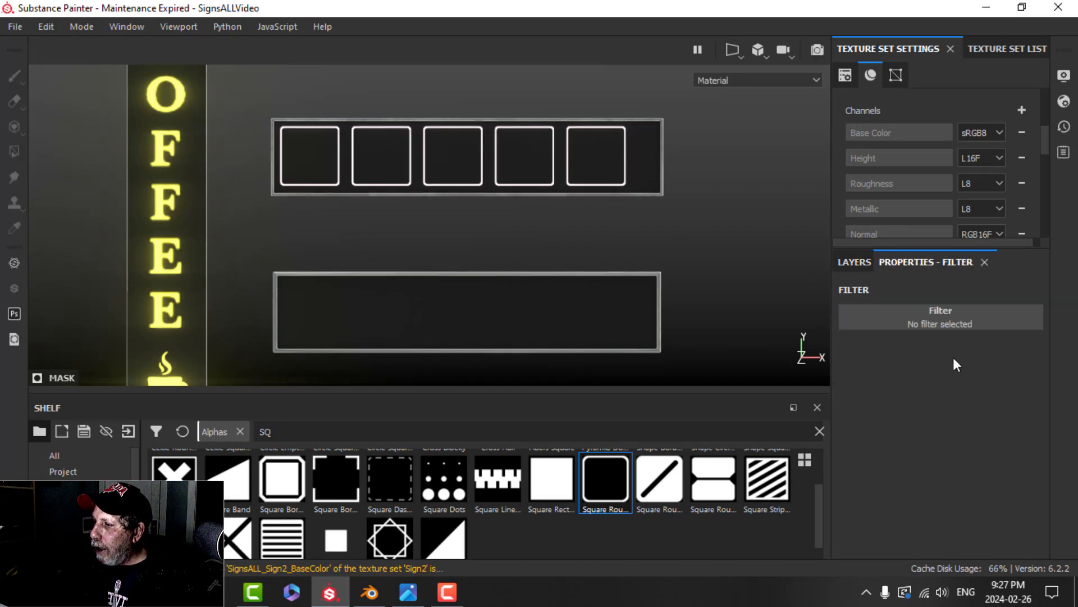
pyautogui.click(937, 317)
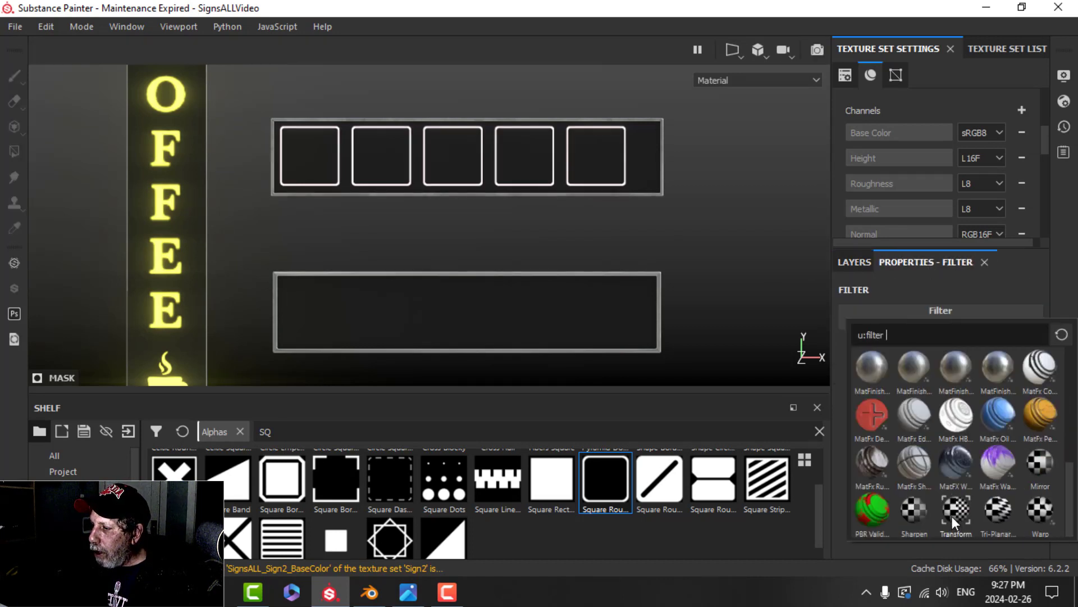
pyautogui.click(955, 511)
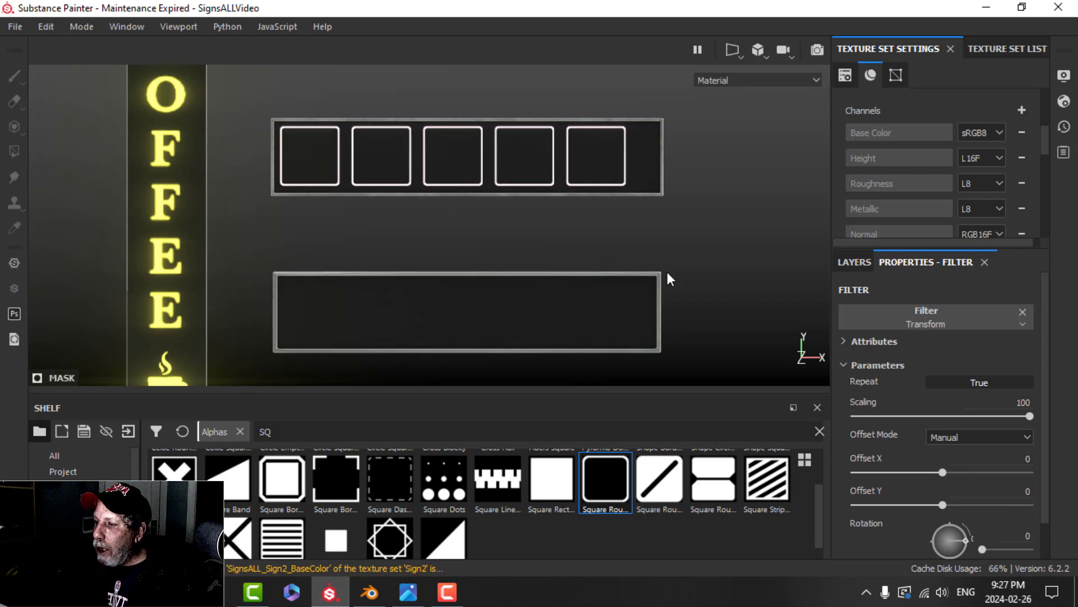
pyautogui.moveTo(942, 504); pyautogui.dragTo(941, 503)
pyautogui.keyDown('alt'); pyautogui.moveTo(503, 238); pyautogui.dragTo(686, 260); pyautogui.keyUp('alt')
# - Set the emissive color of Fill layer 1 to soft pink (R 0.598, G 0.364, B 0.364)
pyautogui.click(851, 262)
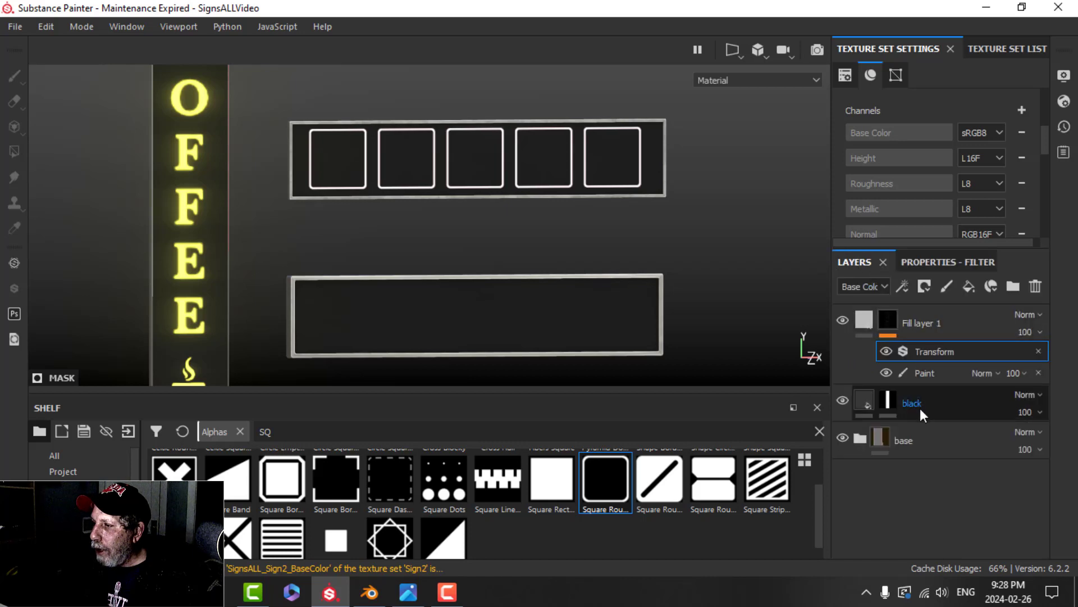
pyautogui.click(931, 370)
pyautogui.click(878, 319)
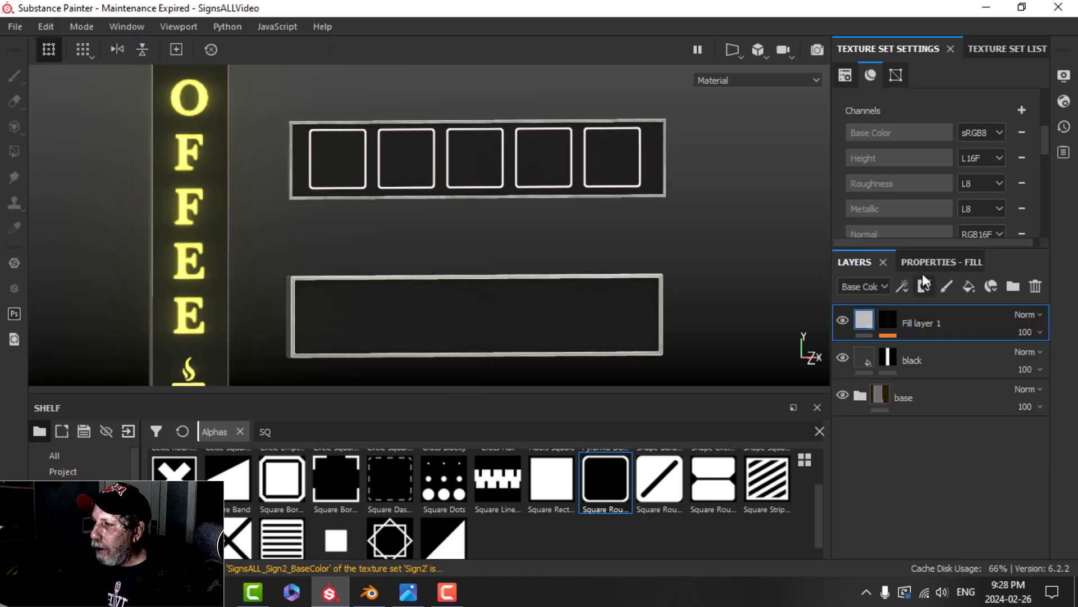
pyautogui.click(923, 263)
pyautogui.click(943, 531)
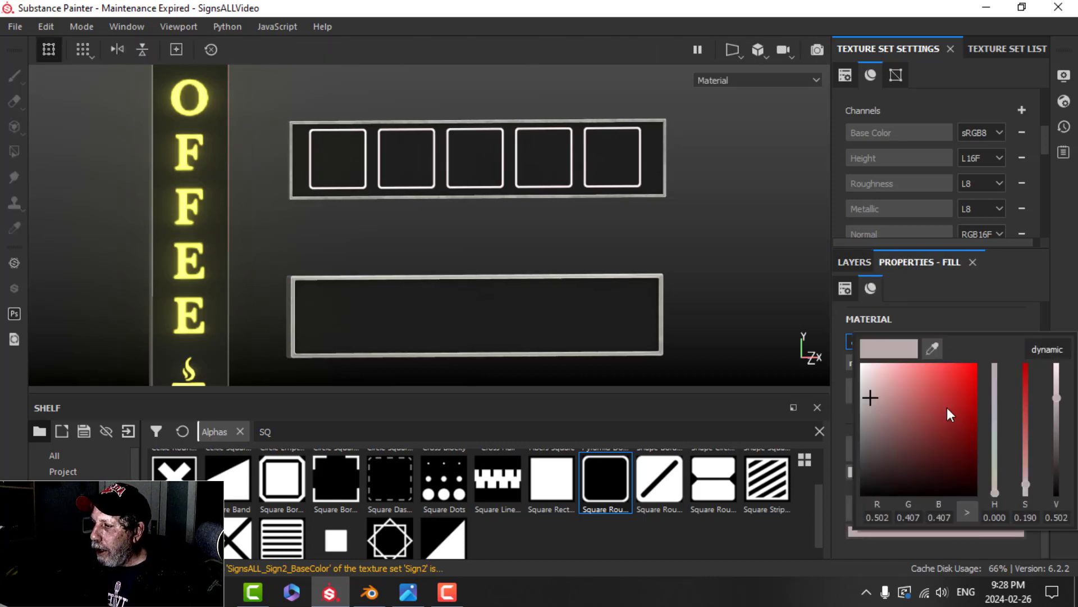
pyautogui.click(951, 401)
pyautogui.moveTo(952, 401); pyautogui.dragTo(884, 390)
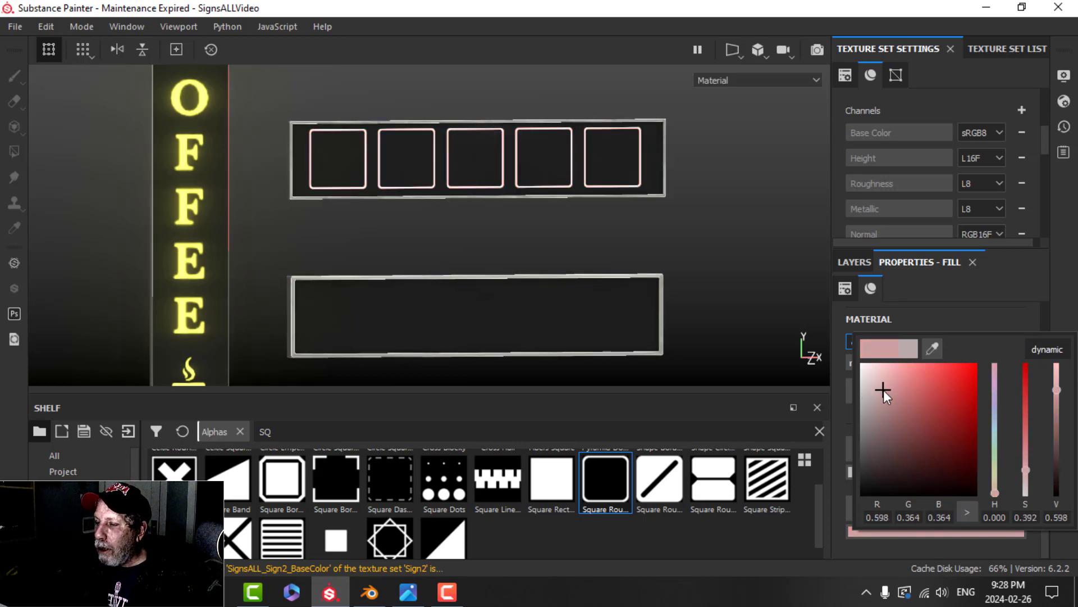
pyautogui.keyDown('alt'); pyautogui.moveTo(668, 236); pyautogui.dragTo(456, 223); pyautogui.keyUp('alt')
# - Rename the squares' fill layer to "boxes"
pyautogui.click(854, 263)
pyautogui.keyDown('alt'); pyautogui.moveTo(474, 212); pyautogui.dragTo(459, 232, button='middle'); pyautogui.keyUp('alt')
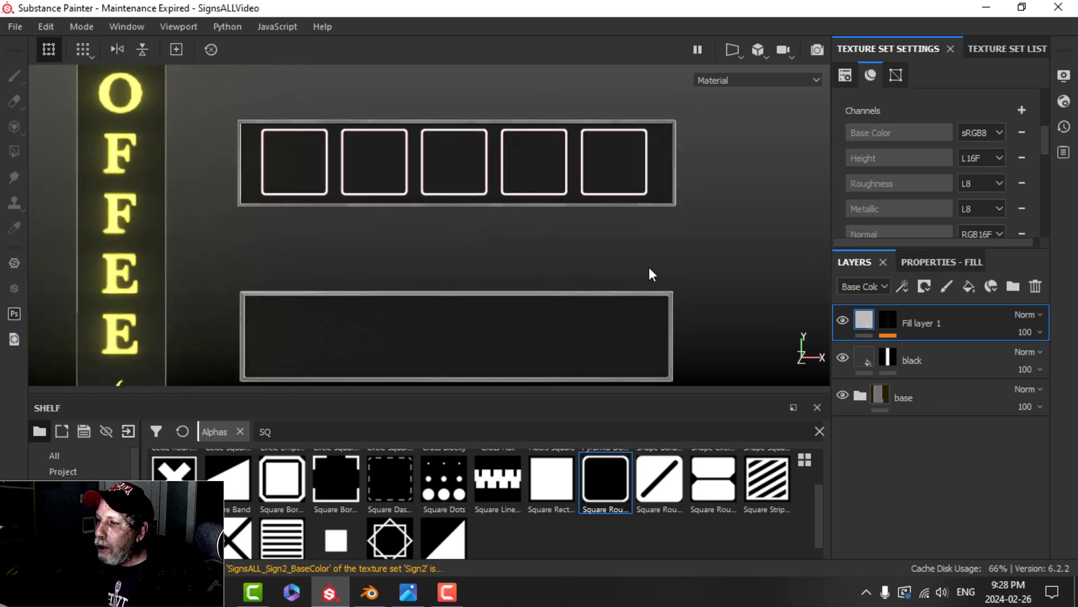
pyautogui.doubleClick(919, 320)
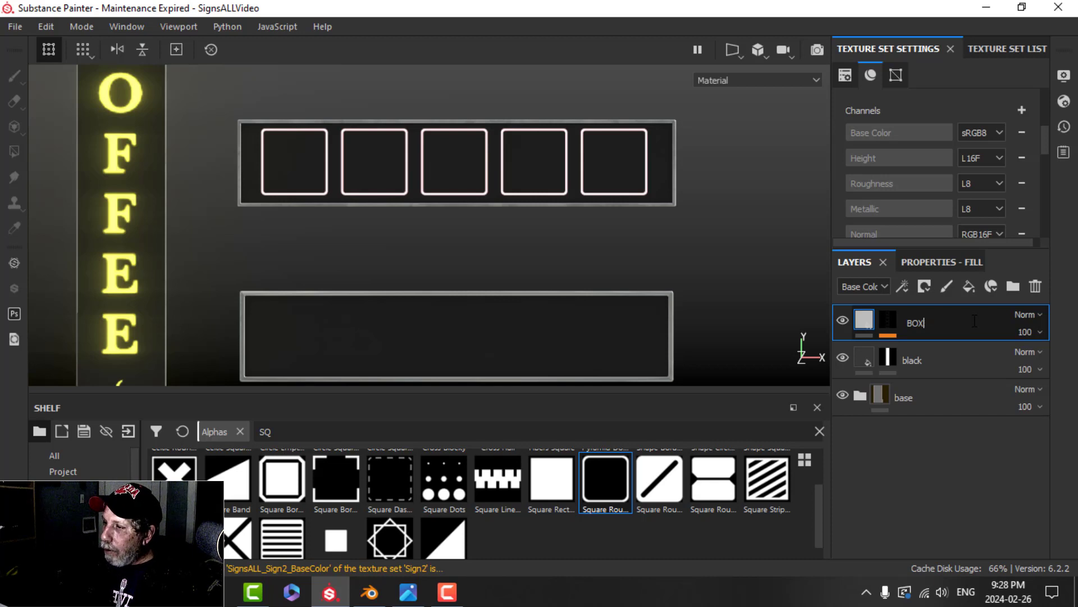
pyautogui.press('capslock')
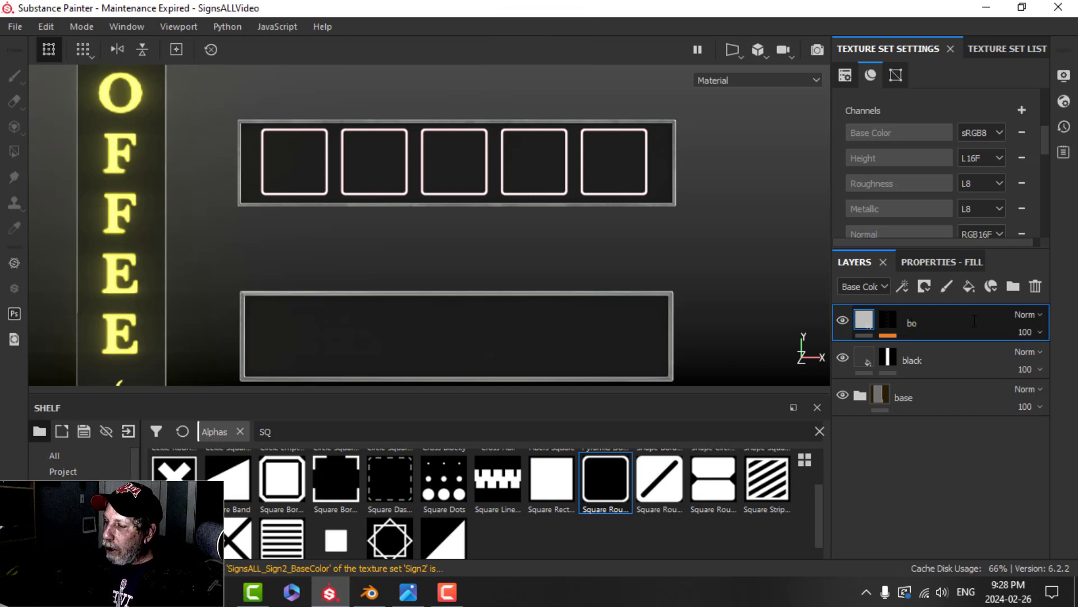
pyautogui.write('boxes')
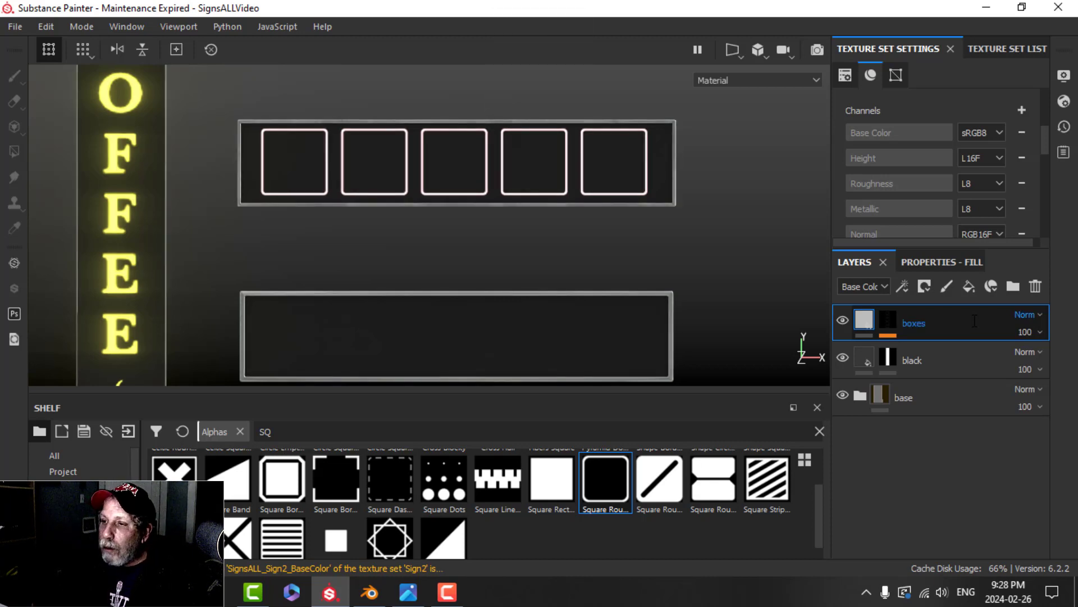
pyautogui.press('Return')
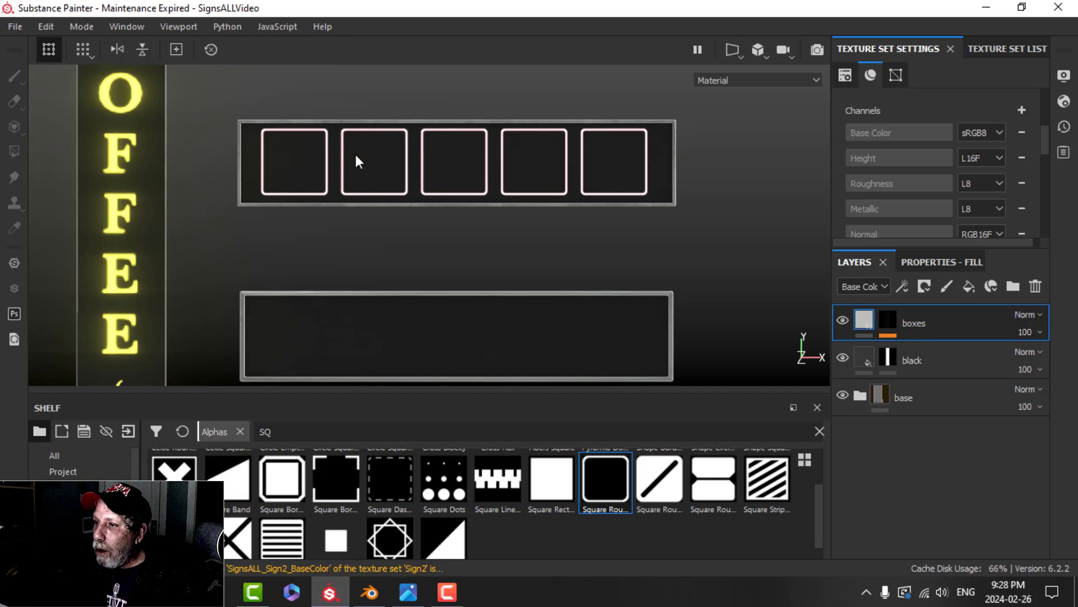
# - Add a new fill layer above boxes with only the color and emissive channels enabled
pyautogui.click(895, 319)
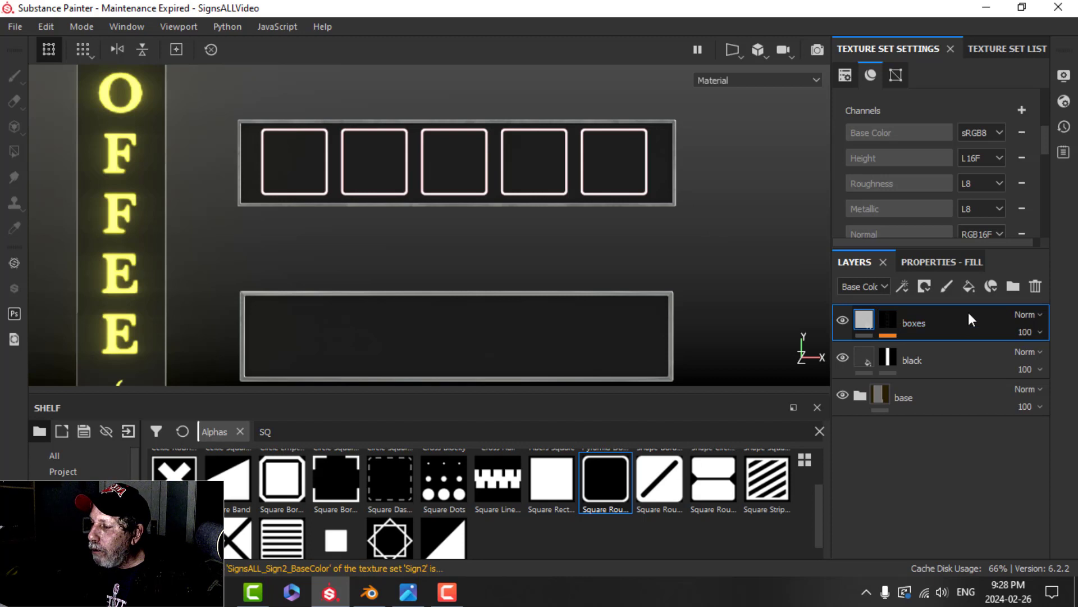
pyautogui.click(968, 286)
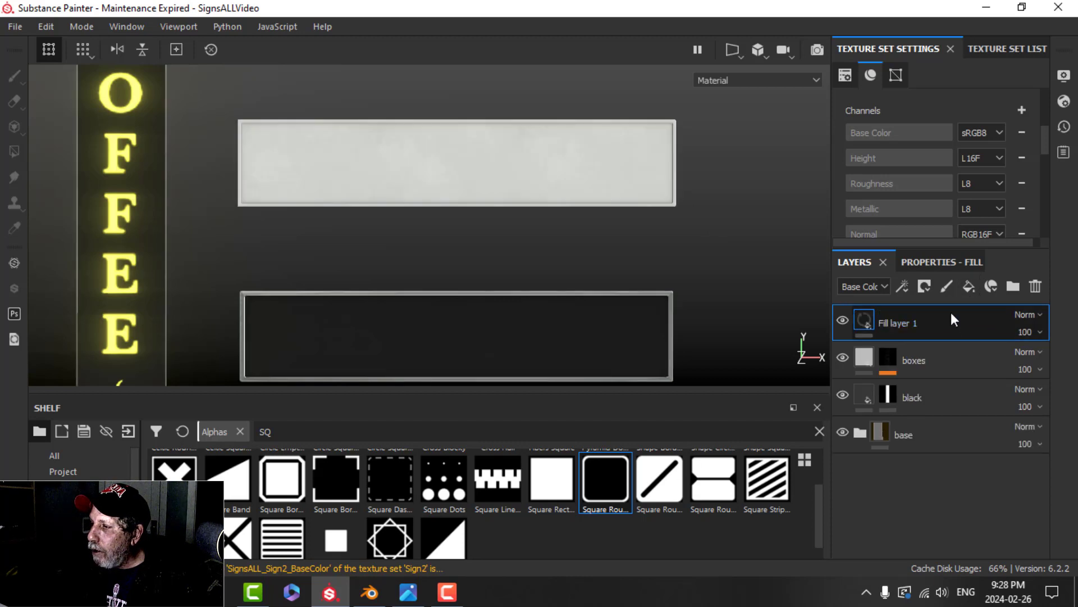
pyautogui.click(939, 261)
pyautogui.keyDown('alt'); pyautogui.click(877, 342); pyautogui.keyUp('alt')
pyautogui.click(1013, 362)
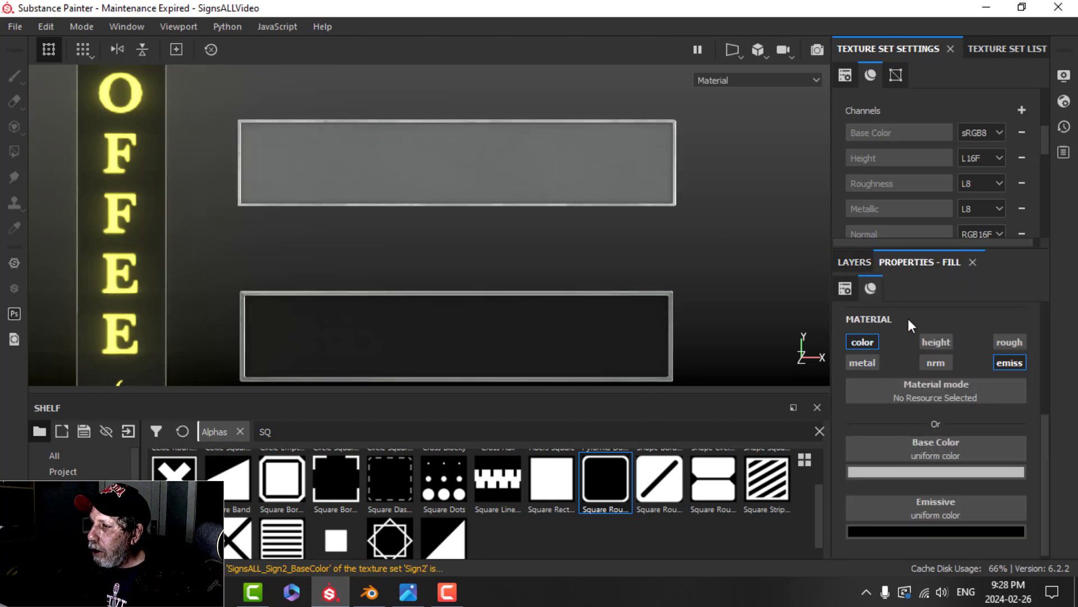
# - Set the new fill layer's emissive color to cyan (R 0.055, G 0.556, B 0.628)
pyautogui.click(855, 262)
pyautogui.click(925, 263)
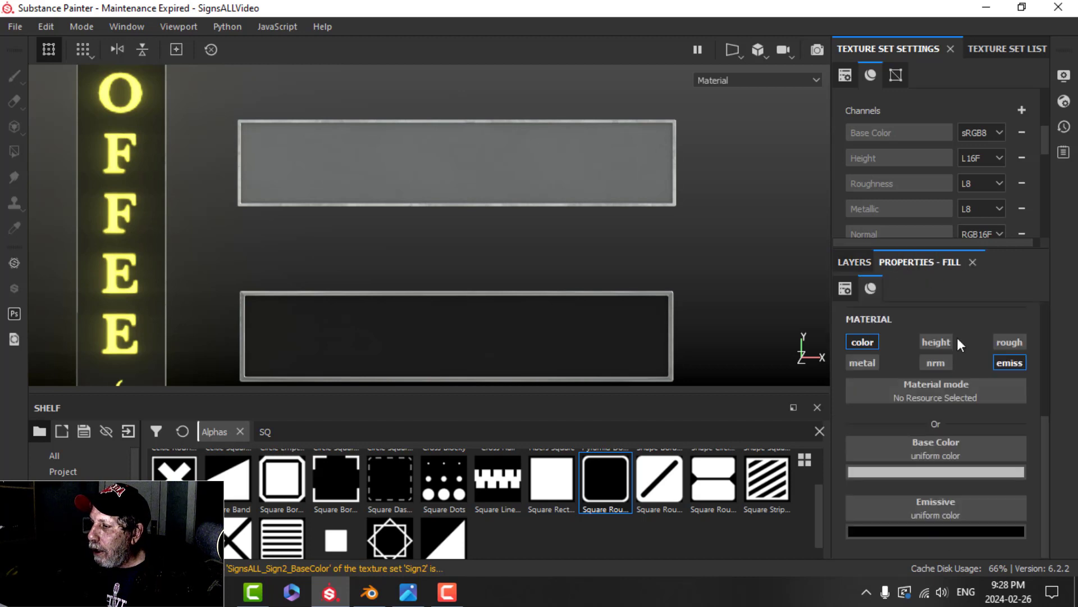
pyautogui.click(944, 528)
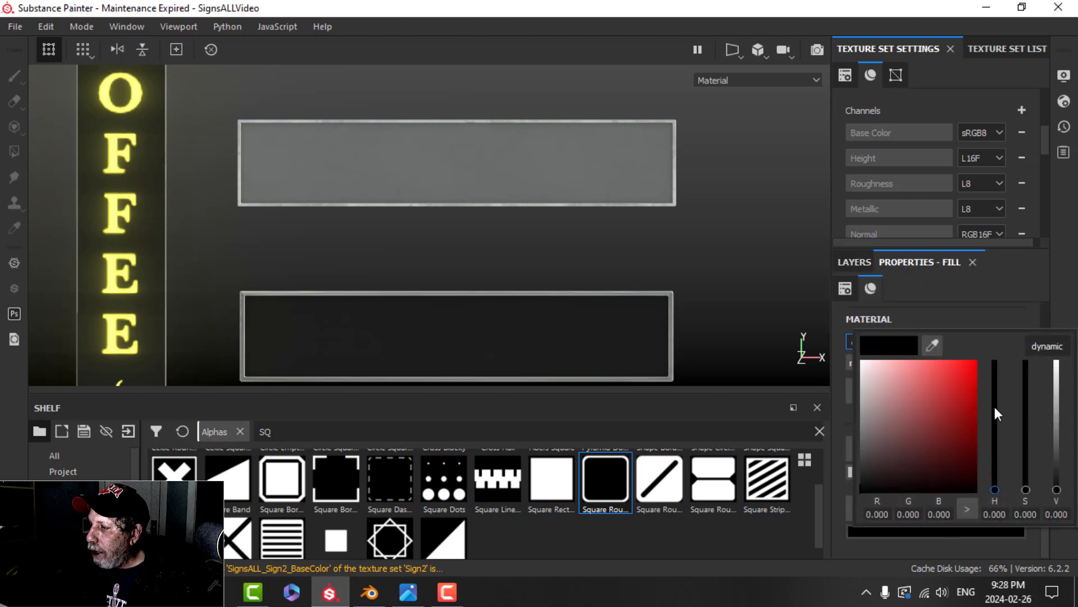
pyautogui.click(1038, 349)
pyautogui.click(995, 454)
pyautogui.moveTo(993, 427); pyautogui.dragTo(993, 423)
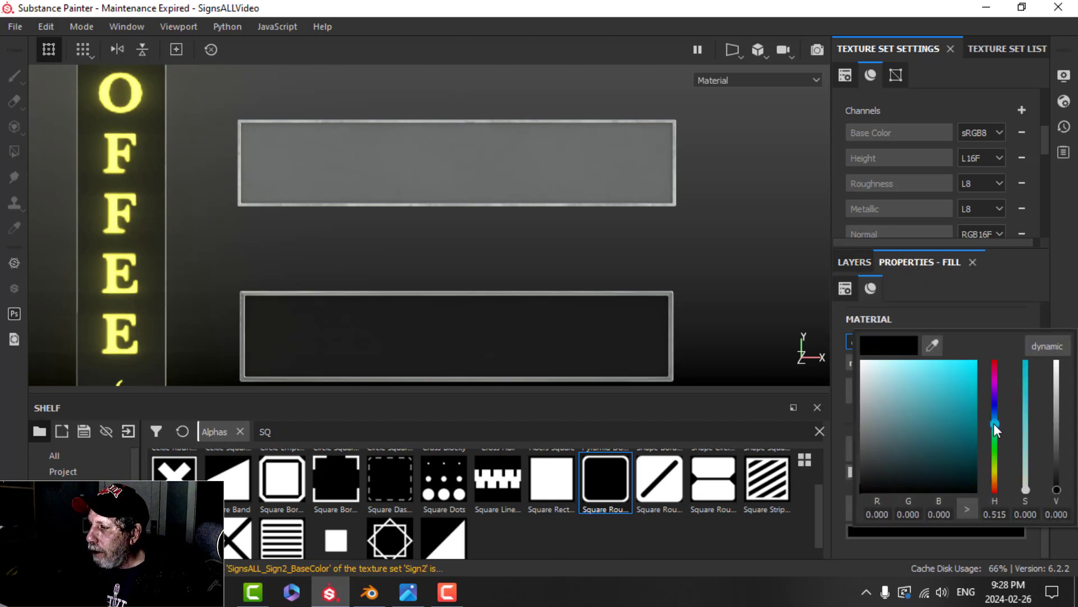
pyautogui.moveTo(937, 393); pyautogui.dragTo(939, 384)
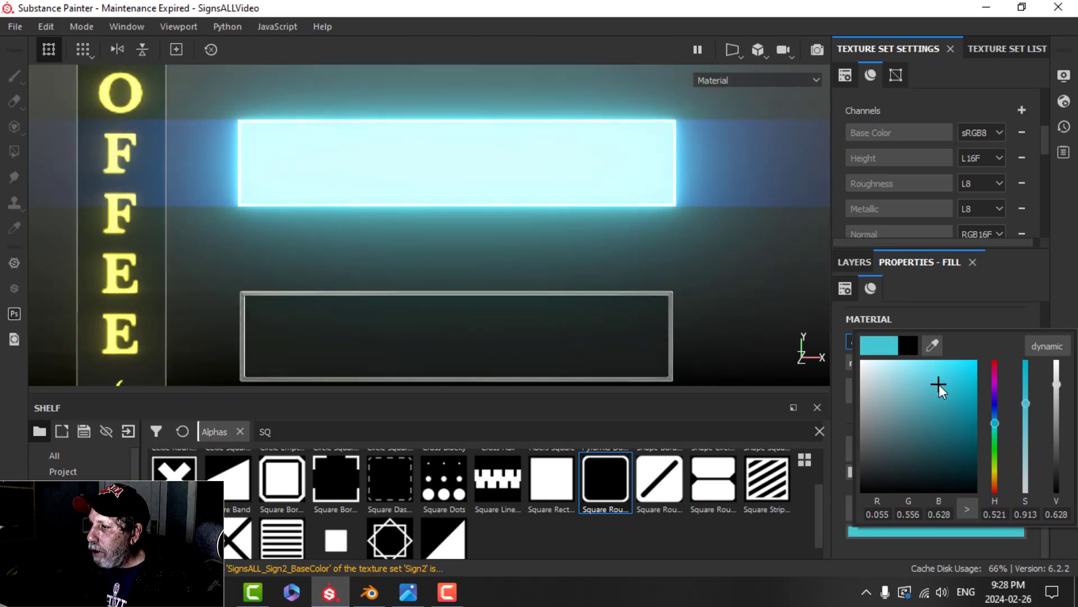
pyautogui.click(1058, 275)
# - Set the new fill layer's base color to a muted teal with a hue of about 0.497
pyautogui.click(958, 472)
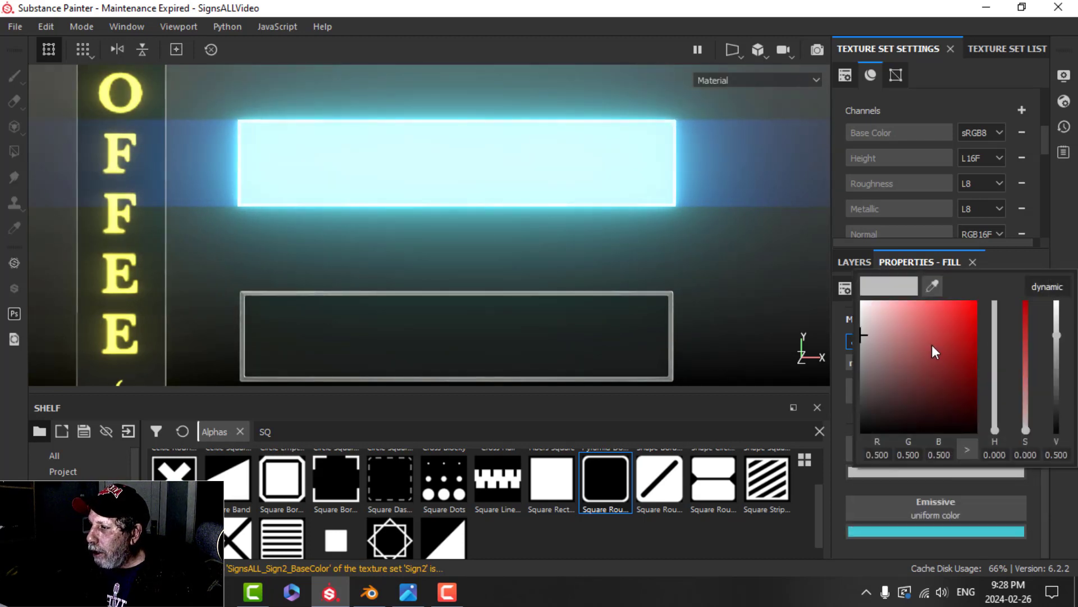
pyautogui.click(1048, 287)
pyautogui.click(993, 366)
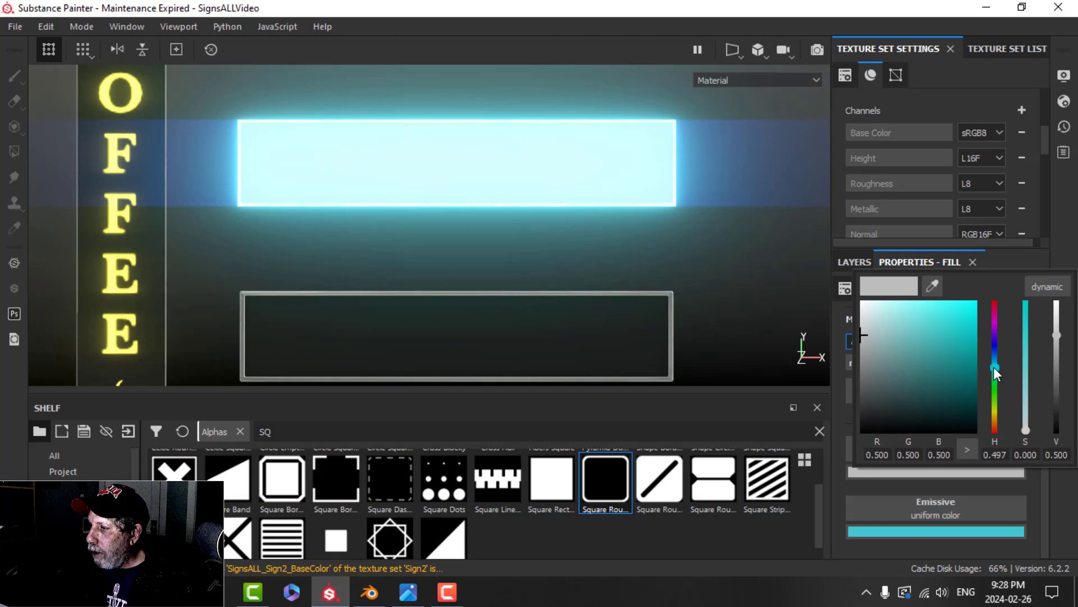
pyautogui.click(907, 344)
pyautogui.moveTo(909, 345); pyautogui.dragTo(920, 358)
pyautogui.click(1052, 226)
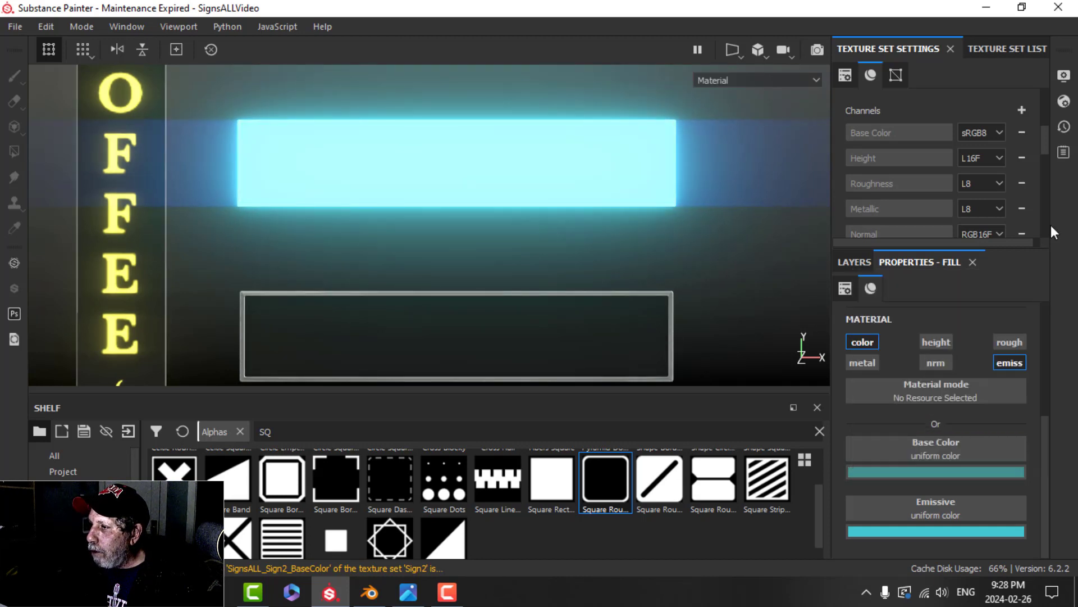
# - Add a black mask with a paint effect to the teal fill layer
pyautogui.click(856, 264)
pyautogui.rightClick(916, 317)
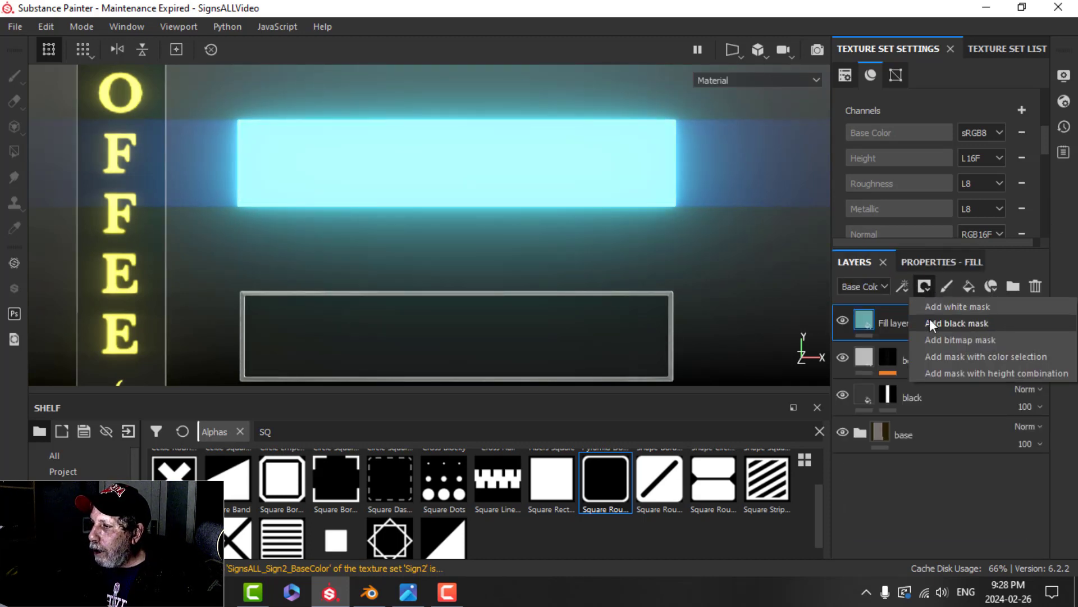
pyautogui.click(929, 318)
pyautogui.rightClick(893, 315)
pyautogui.click(929, 326)
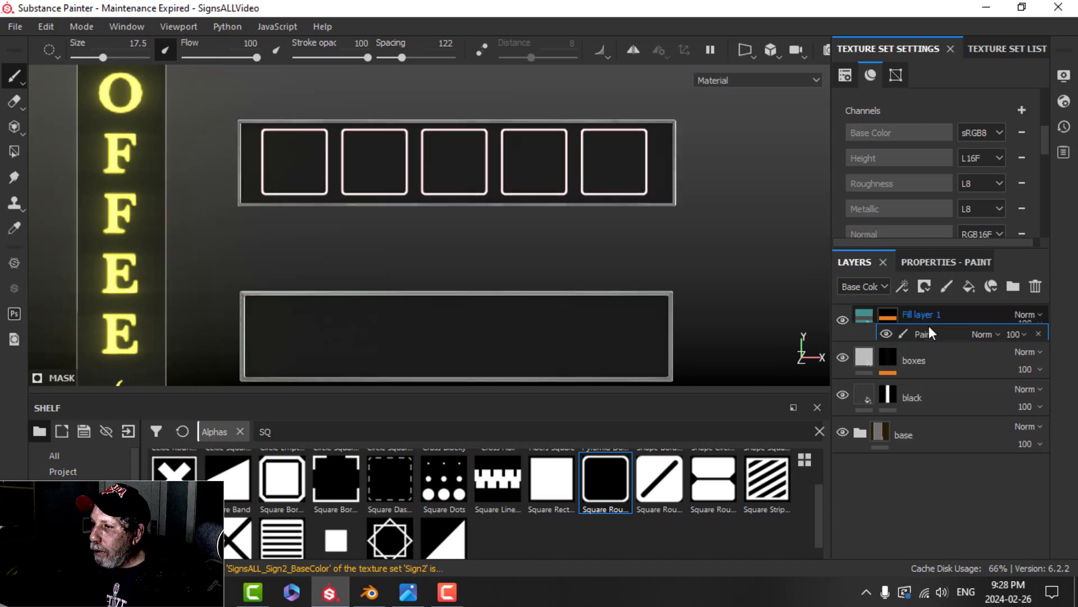
# - Reduce the brush size to about 8.57 and undo the test stamp in the first box
pyautogui.keyDown('ctrl'); pyautogui.moveTo(429, 231); pyautogui.dragTo(408, 230, button='right'); pyautogui.keyUp('ctrl')
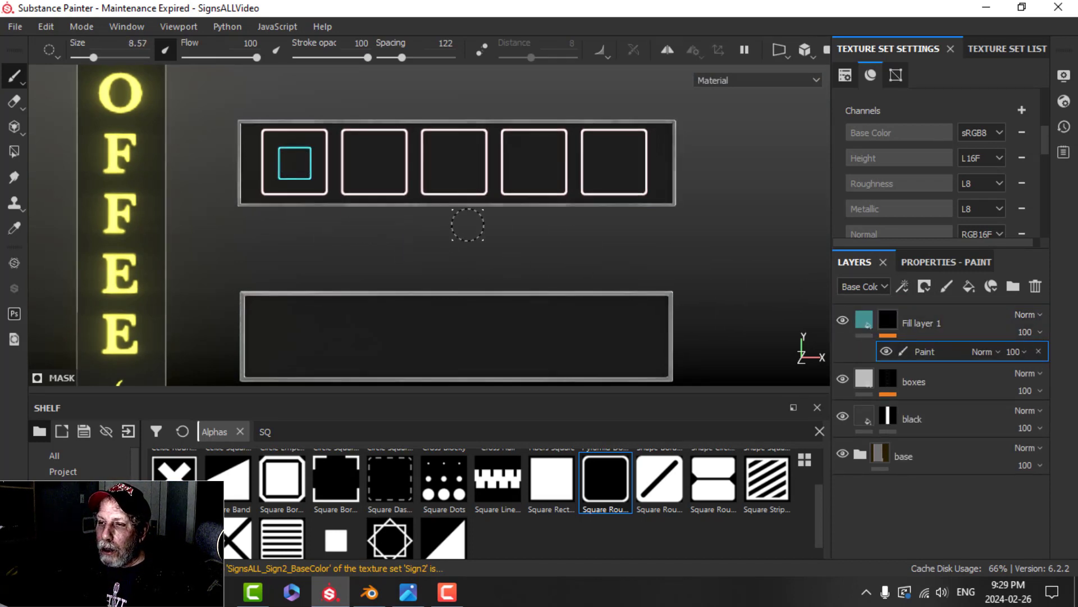
pyautogui.hotkey('ctrl', 'z')
pyautogui.scroll(-1, 439, 249)
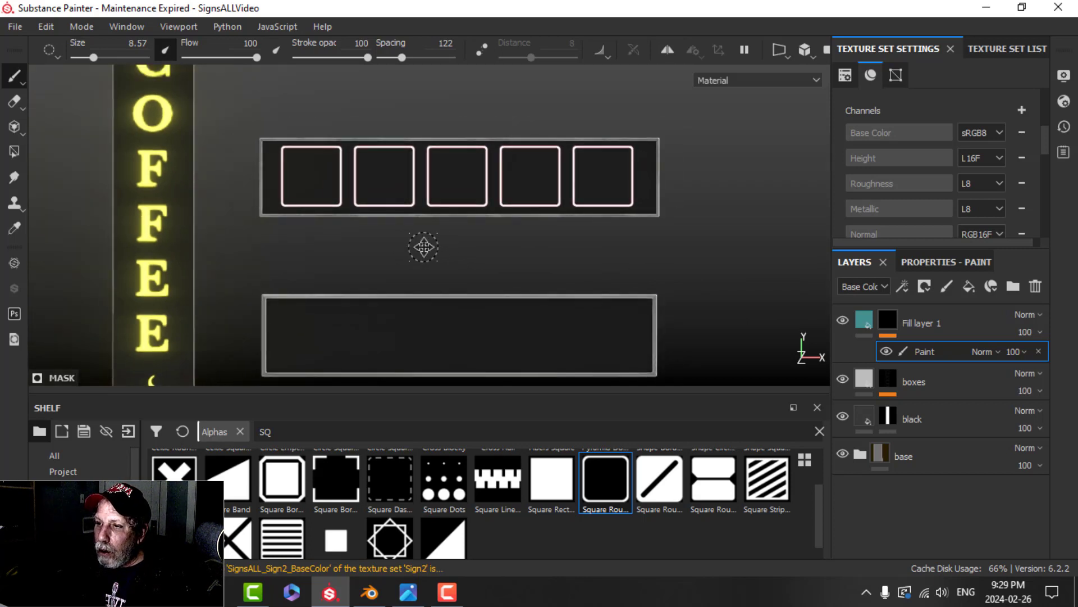
pyautogui.moveTo(421, 245); pyautogui.dragTo(447, 248, button='middle')
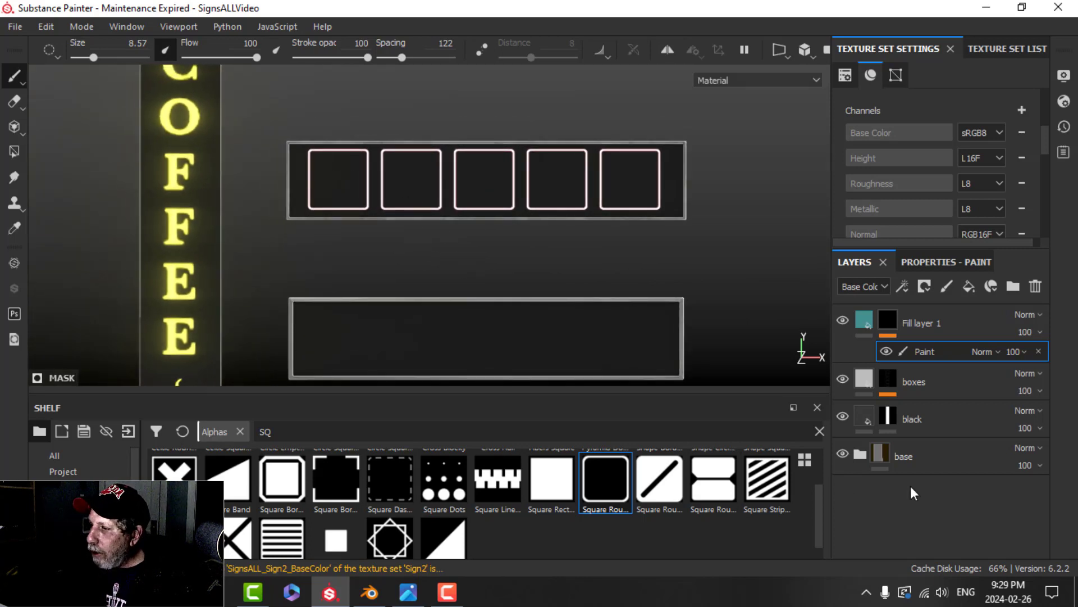
# - Remove the Square Round Border alpha from the brush and load the Chinese character grid from the alphas as its stencil
pyautogui.click(943, 262)
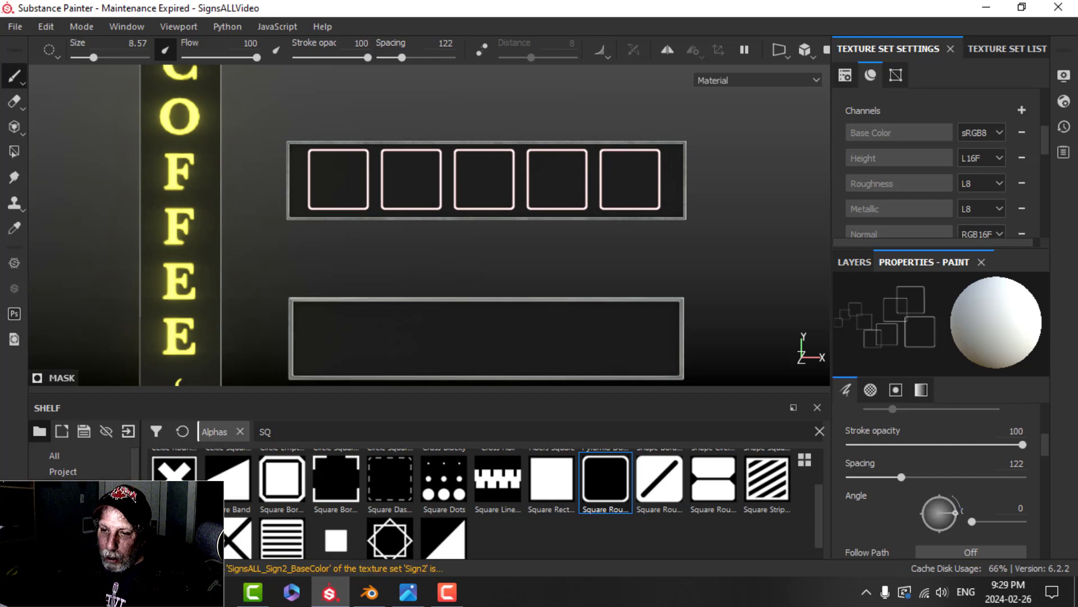
pyautogui.click(65, 486)
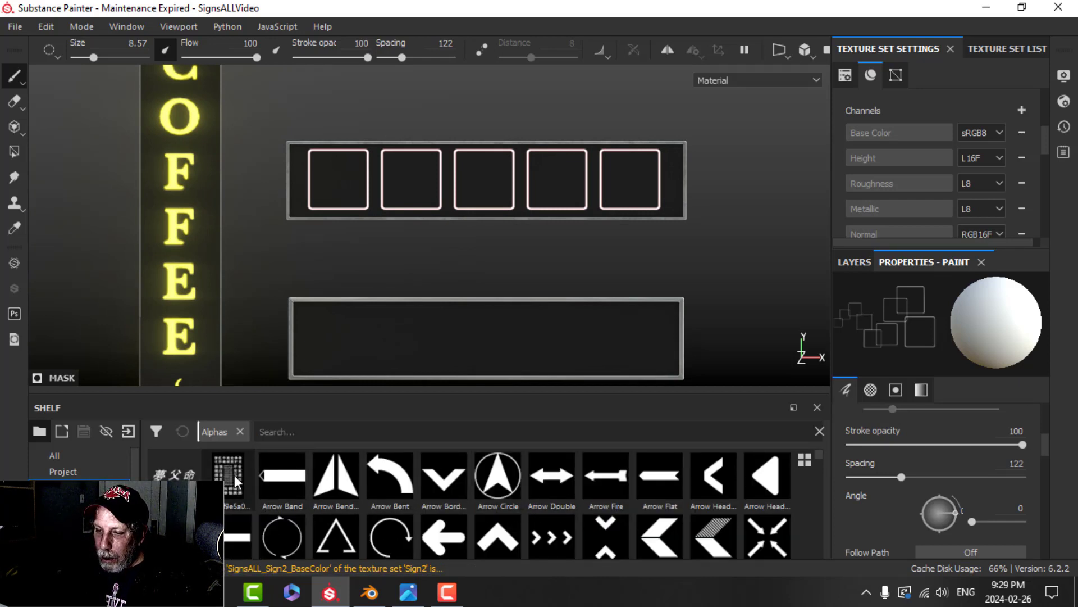
pyautogui.moveTo(234, 474)
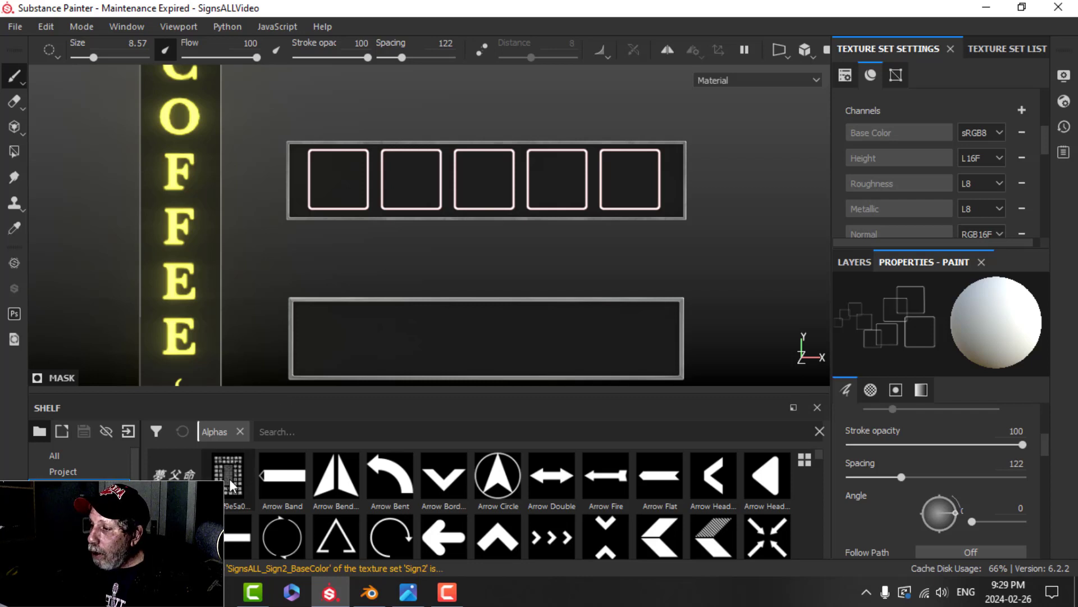
pyautogui.scroll(-8, 933, 474)
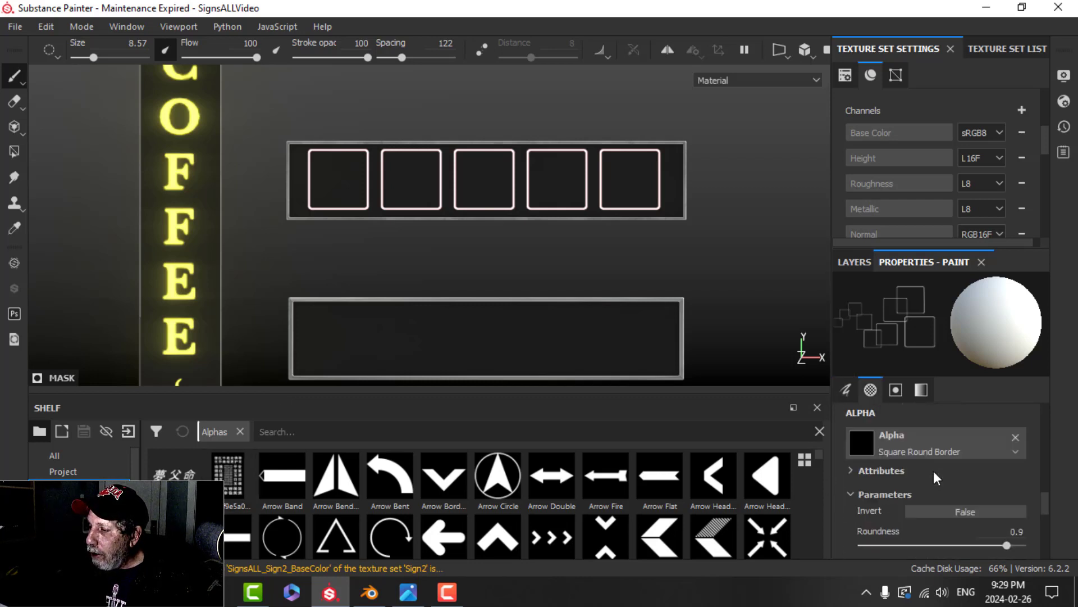
pyautogui.scroll(-2, 932, 465)
pyautogui.scroll(-6, 936, 448)
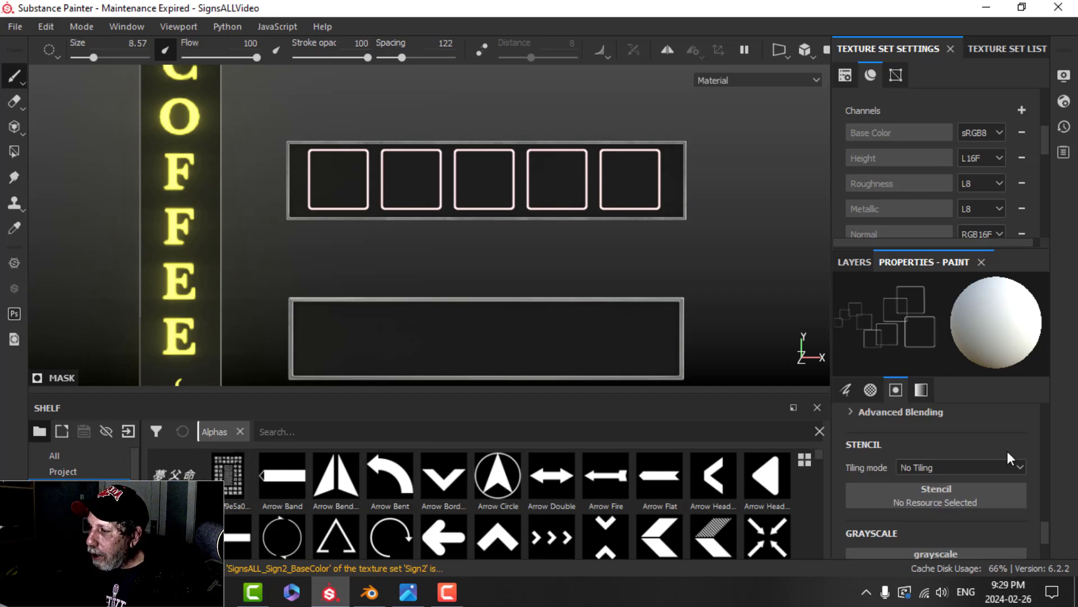
pyautogui.scroll(8, 1006, 455)
pyautogui.click(1017, 483)
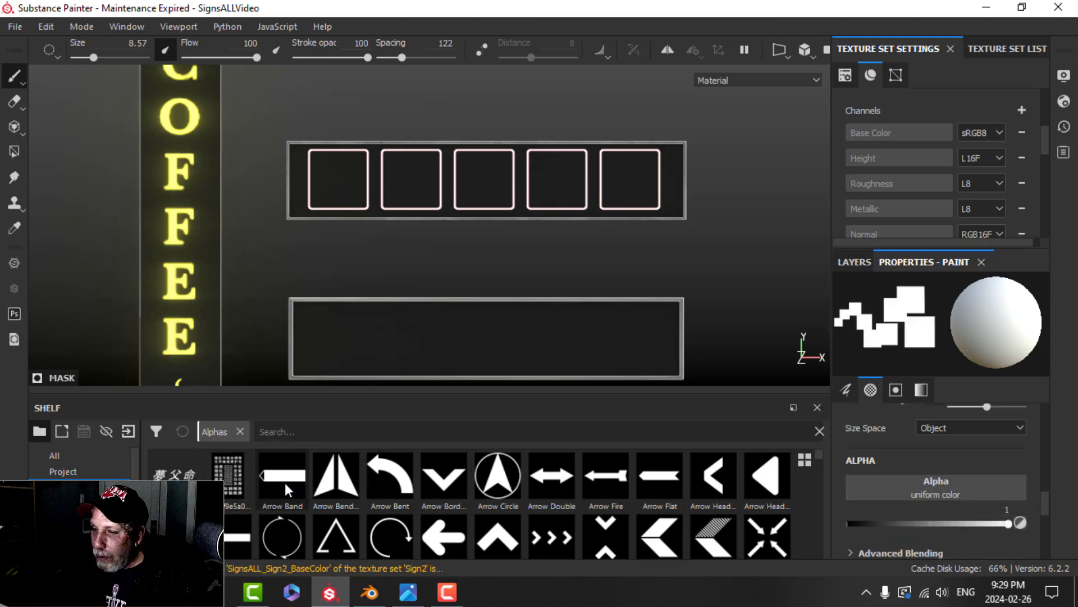
pyautogui.scroll(-3, 943, 480)
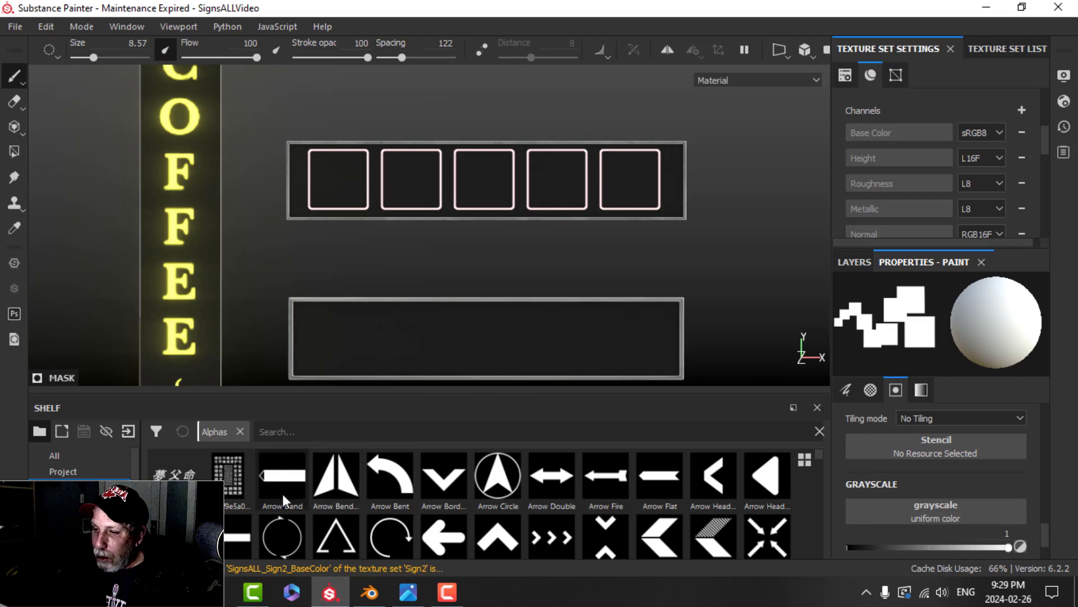
pyautogui.moveTo(231, 483); pyautogui.dragTo(911, 443)
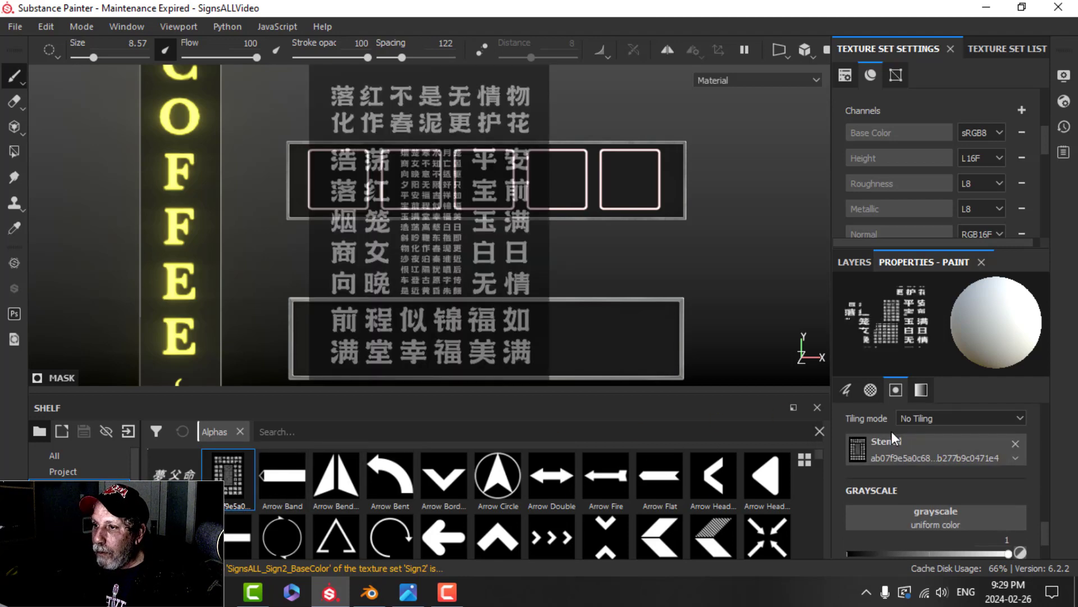
# - Enlarge the character stencil over the upper sign so its large characters come closer to the size of the boxes
pyautogui.scroll(3, 550, 225)
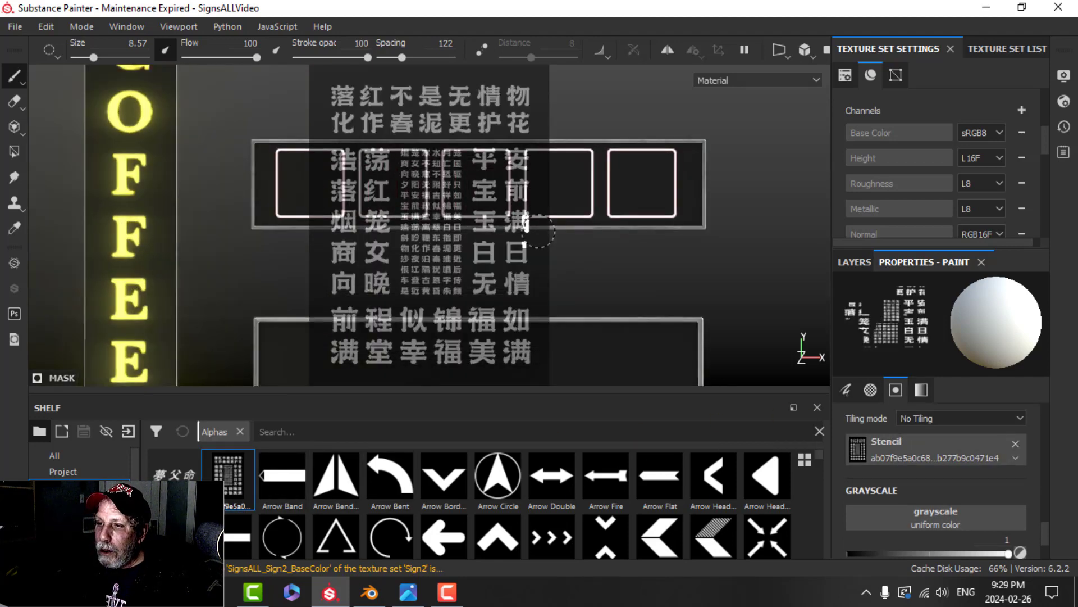
pyautogui.scroll(1, 553, 232)
pyautogui.keyDown('alt'); pyautogui.moveTo(558, 231); pyautogui.dragTo(573, 252, button='middle'); pyautogui.keyUp('alt')
pyautogui.scroll(1, 565, 255)
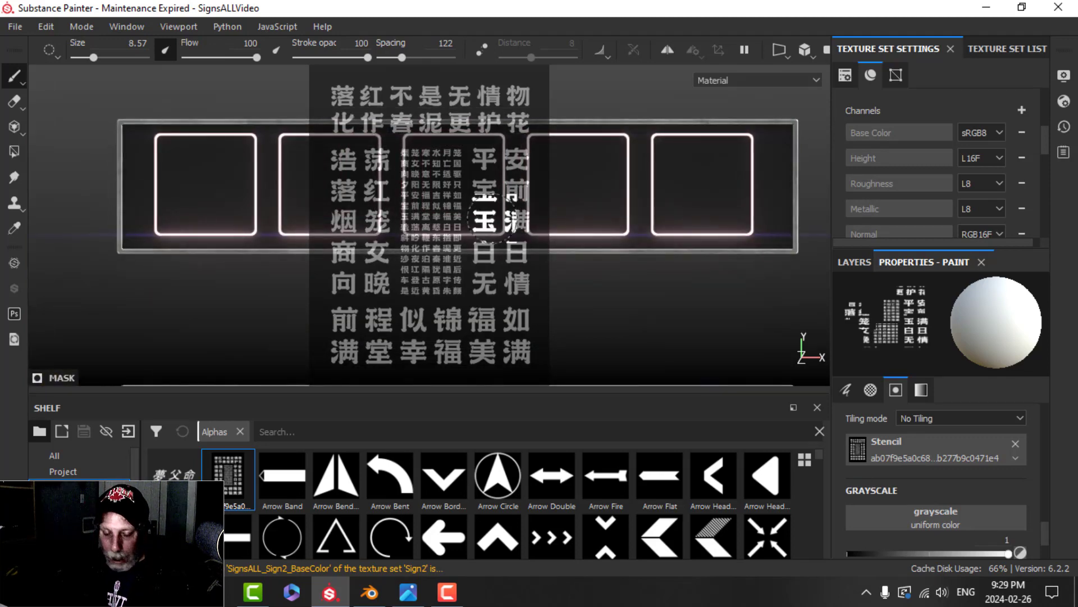
pyautogui.moveTo(499, 219); pyautogui.dragTo(499, 273, button='right')
pyautogui.moveTo(485, 260)
pyautogui.keyDown('alt'); pyautogui.mouseDown(button='middle')
pyautogui.moveTo(440, 278)
pyautogui.moveTo(532, 244)
pyautogui.moveTo(517, 235)
pyautogui.moveTo(534, 239)
pyautogui.mouseUp(button='middle'); pyautogui.keyUp('alt')
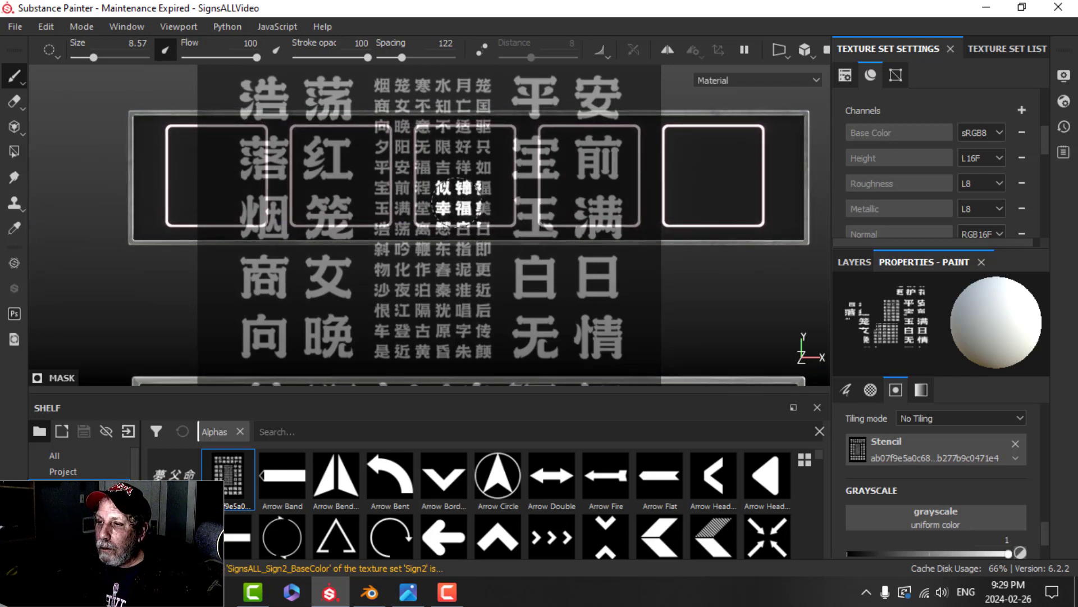
# - Enlarge the stencil further and line up its 红 character inside the first box of the upper sign
pyautogui.keyDown('alt'); pyautogui.moveTo(458, 200); pyautogui.dragTo(615, 188, button='middle'); pyautogui.keyUp('alt')
pyautogui.scroll(-1, 537, 201)
pyautogui.scroll(-1, 536, 201)
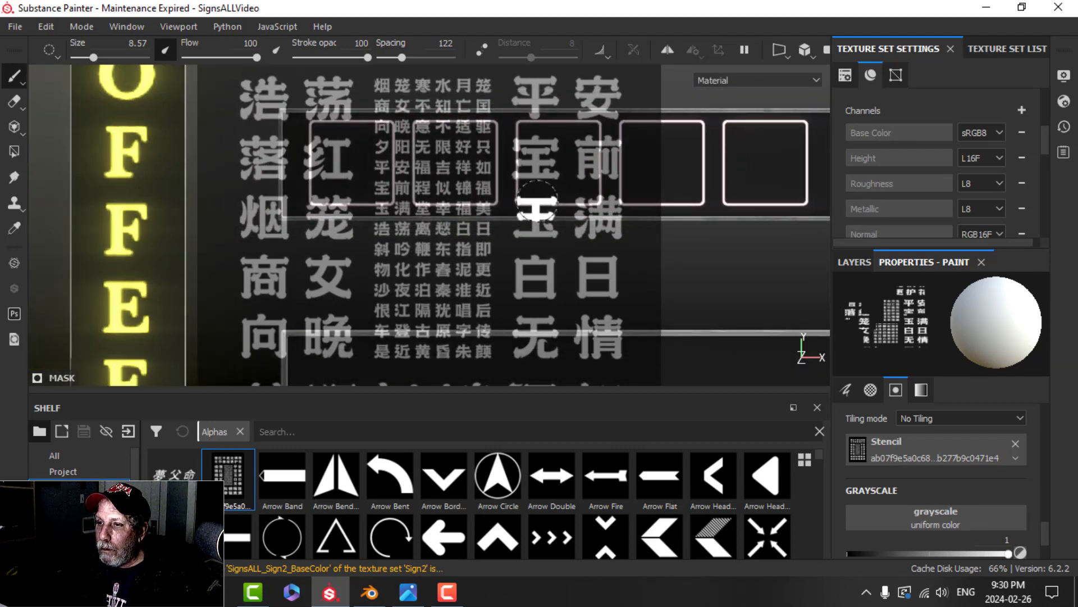
pyautogui.keyDown('alt'); pyautogui.moveTo(533, 200); pyautogui.dragTo(513, 198, button='middle'); pyautogui.keyUp('alt')
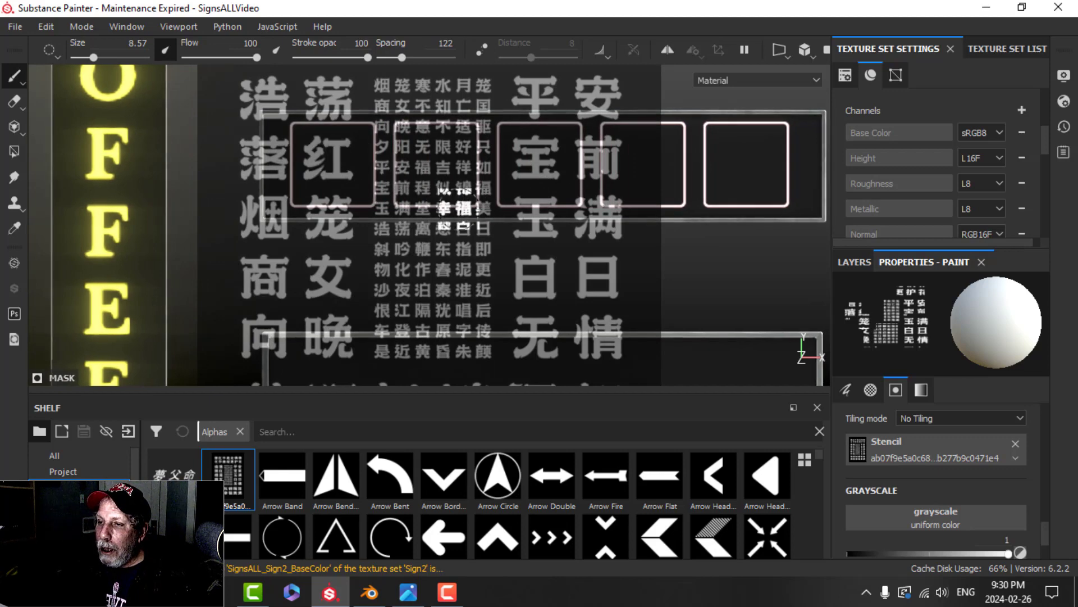
pyautogui.press('s')
pyautogui.moveTo(458, 207); pyautogui.dragTo(458, 229, button='right')
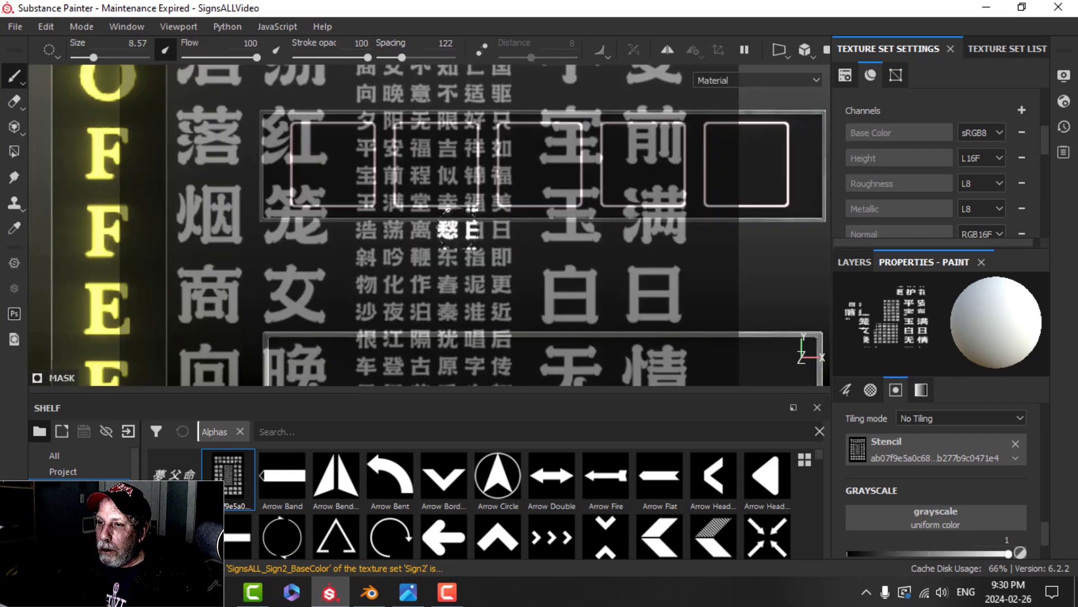
pyautogui.press('s')
pyautogui.moveTo(457, 229); pyautogui.dragTo(388, 201)
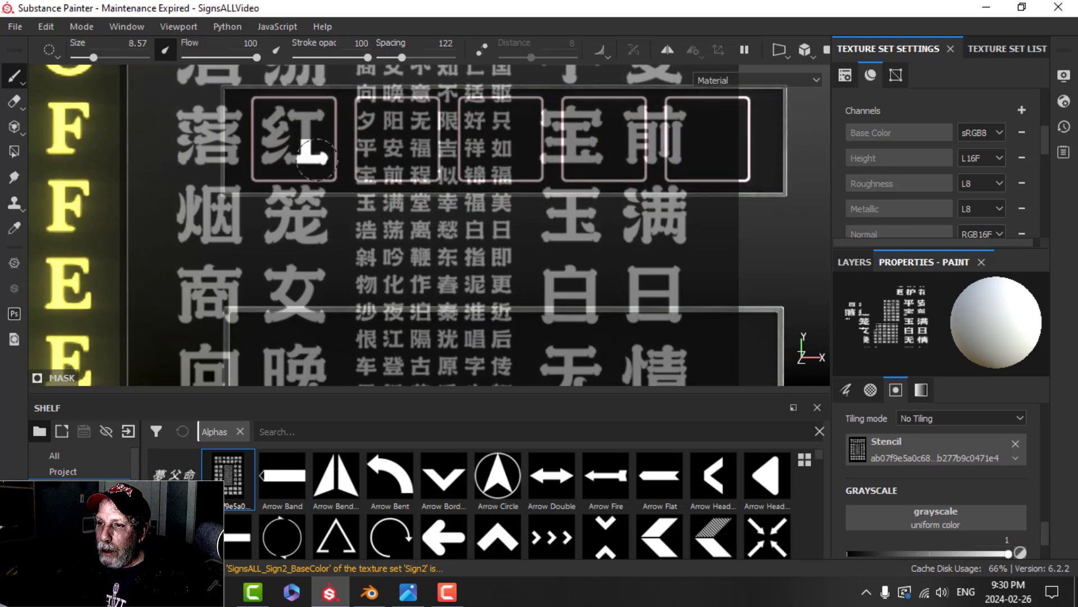
# - Try to paint the 红 character through the stencil with the 8.57 brush in the first box
pyautogui.moveTo(289, 136)
pyautogui.mouseDown()
pyautogui.moveTo(279, 111)
pyautogui.moveTo(312, 142)
pyautogui.moveTo(316, 119)
pyautogui.moveTo(317, 167)
pyautogui.mouseUp()
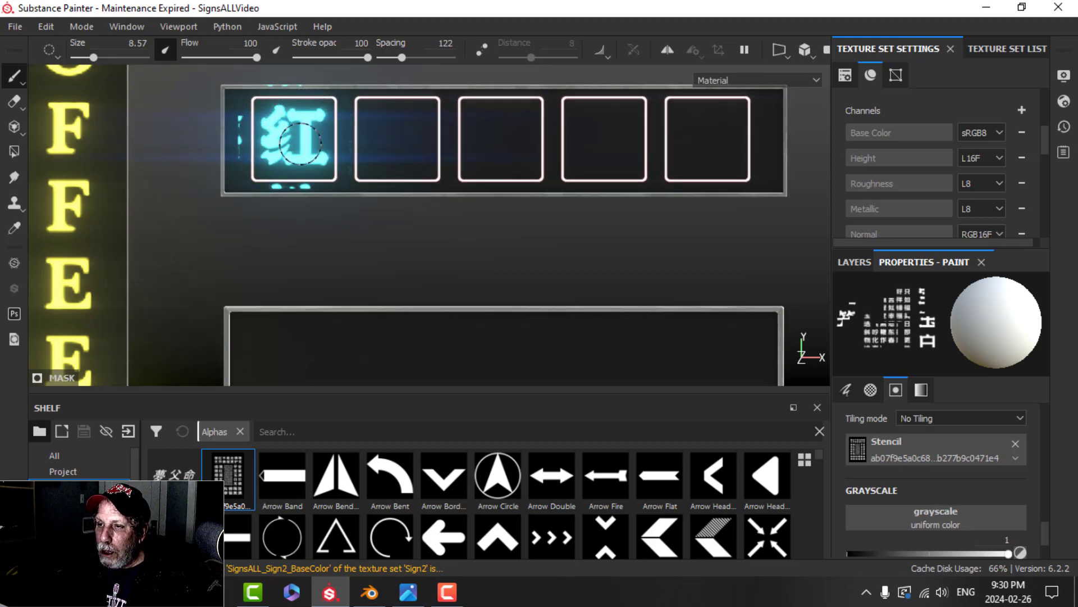
pyautogui.press('s')
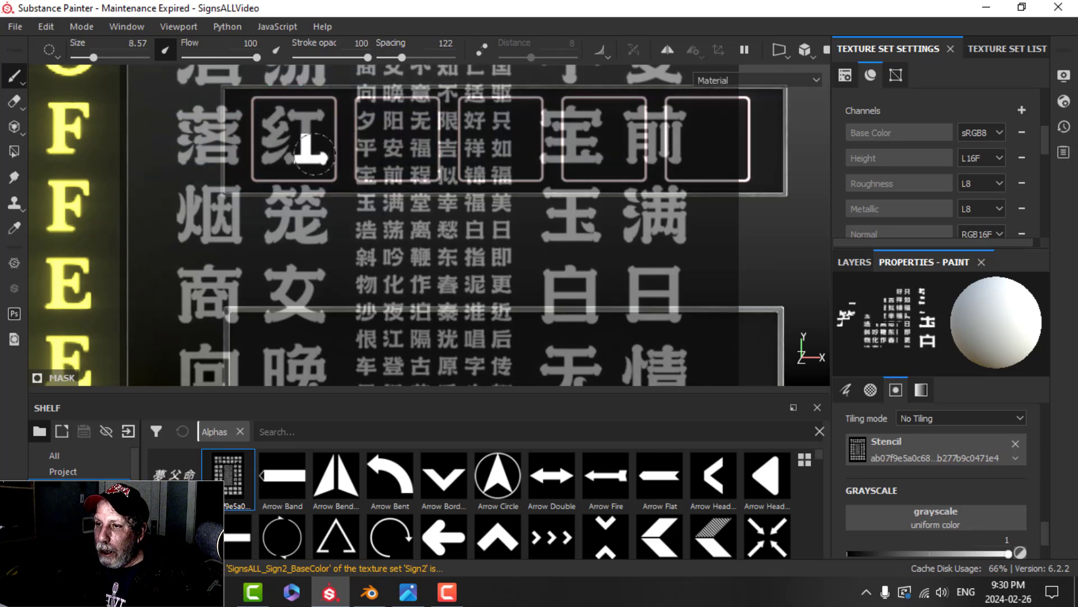
# - Set the brush size to about 4.53 and the stroke spacing to 5
pyautogui.keyDown('ctrl'); pyautogui.moveTo(314, 154); pyautogui.dragTo(294, 154, button='right'); pyautogui.keyUp('ctrl')
pyautogui.scroll(3, 939, 486)
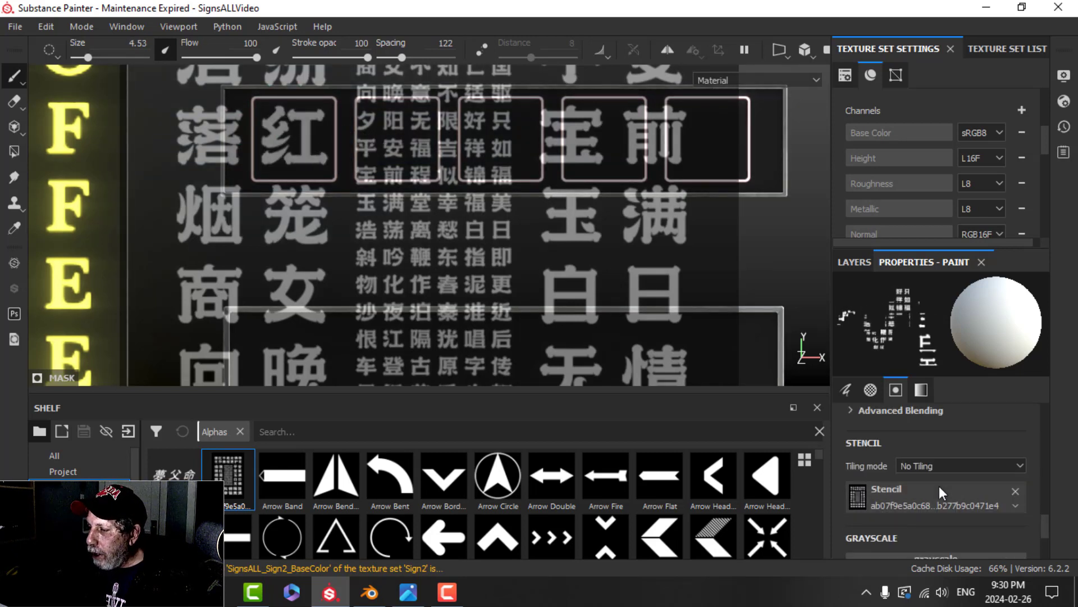
pyautogui.scroll(5, 927, 483)
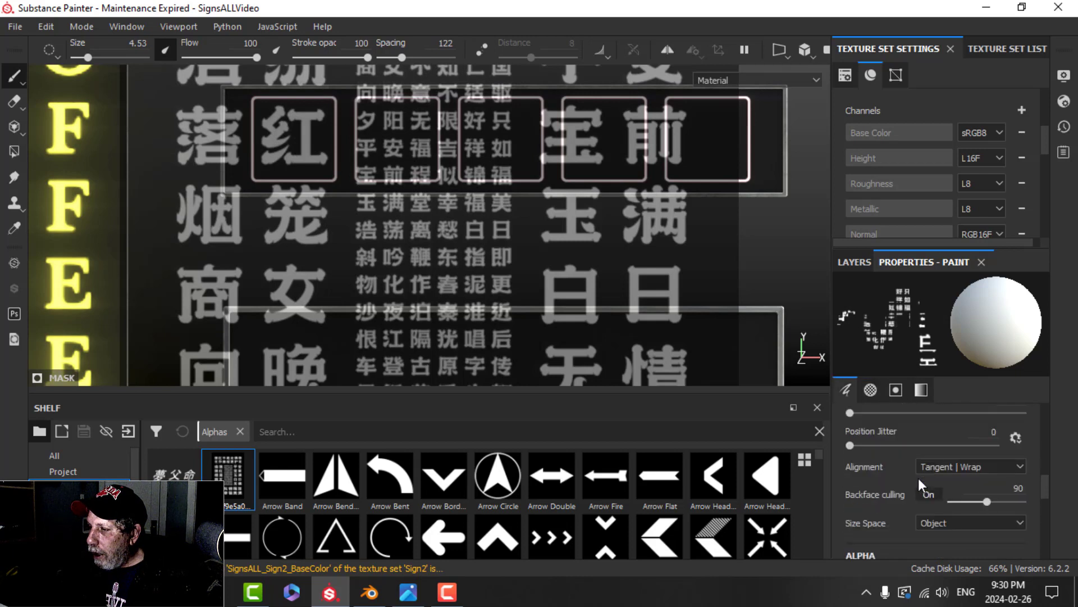
pyautogui.scroll(3, 907, 473)
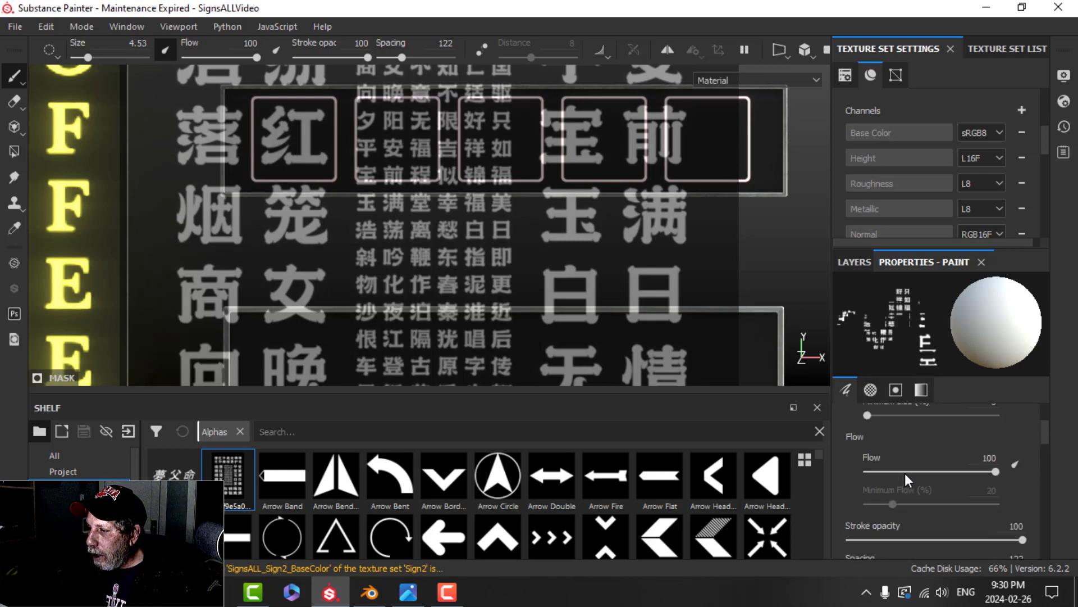
pyautogui.moveTo(902, 524); pyautogui.dragTo(849, 524)
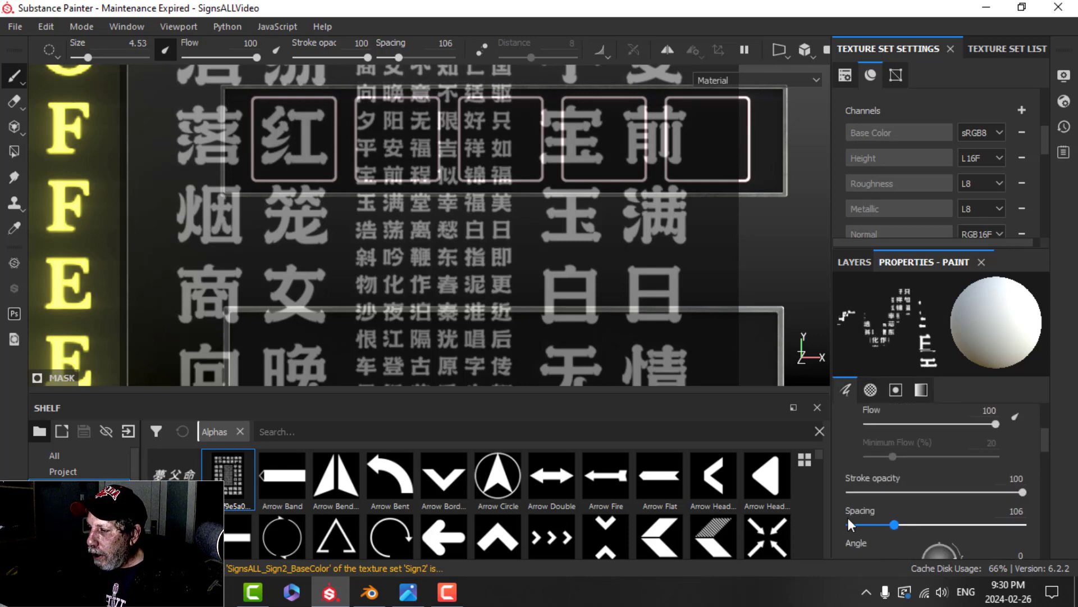
# - Paint the complete 红 character through the stencil inside the first box, keeping the strokes off the neighbouring characters
pyautogui.moveTo(276, 132)
pyautogui.mouseDown()
pyautogui.moveTo(272, 119)
pyautogui.moveTo(306, 160)
pyautogui.moveTo(314, 134)
pyautogui.moveTo(286, 117)
pyautogui.mouseUp()
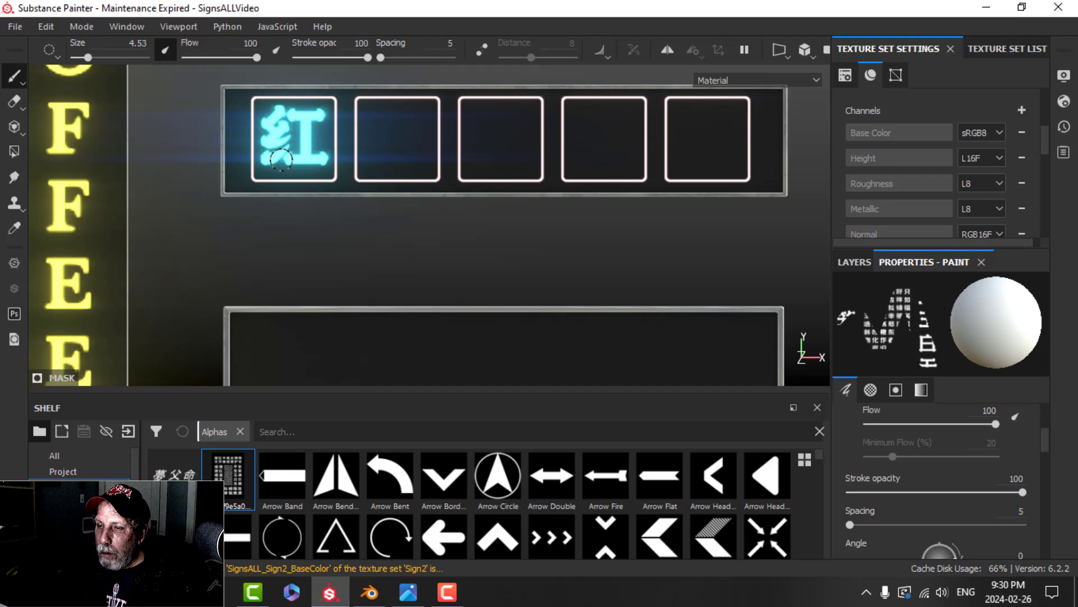
pyautogui.moveTo(282, 160); pyautogui.dragTo(276, 157)
# - Paint the 笼 character in the second box and the 女 character in the third box of the upper sign through the stencil
pyautogui.moveTo(461, 174)
pyautogui.keyDown('alt'); pyautogui.mouseDown(button='middle')
pyautogui.moveTo(371, 178)
pyautogui.moveTo(340, 202)
pyautogui.moveTo(362, 248)
pyautogui.mouseUp(button='middle'); pyautogui.keyUp('alt')
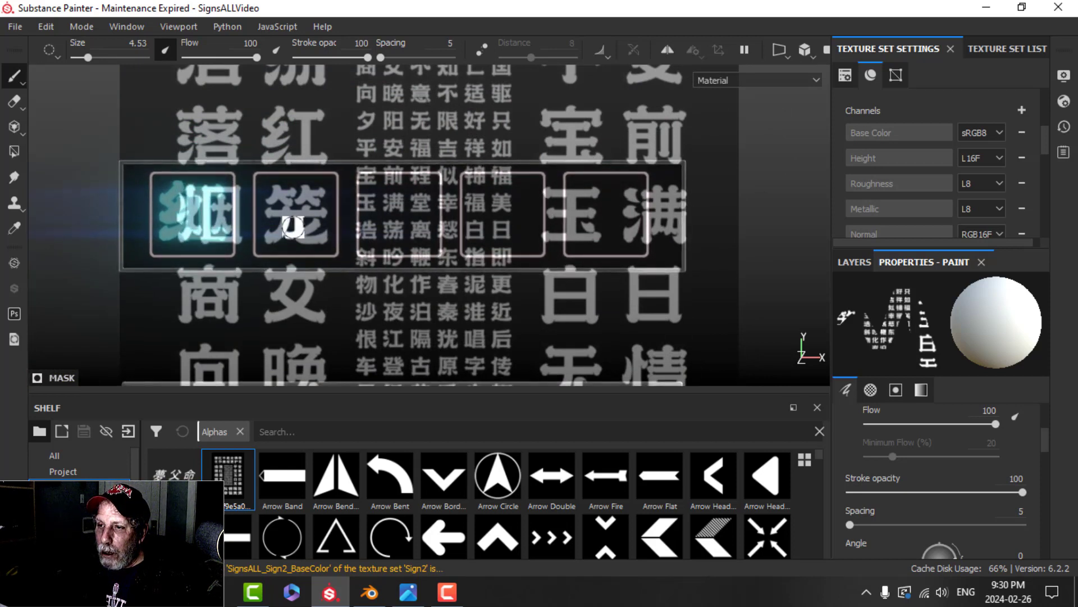
pyautogui.moveTo(292, 227)
pyautogui.mouseDown()
pyautogui.moveTo(281, 202)
pyautogui.moveTo(271, 236)
pyautogui.moveTo(337, 212)
pyautogui.moveTo(318, 215)
pyautogui.mouseUp()
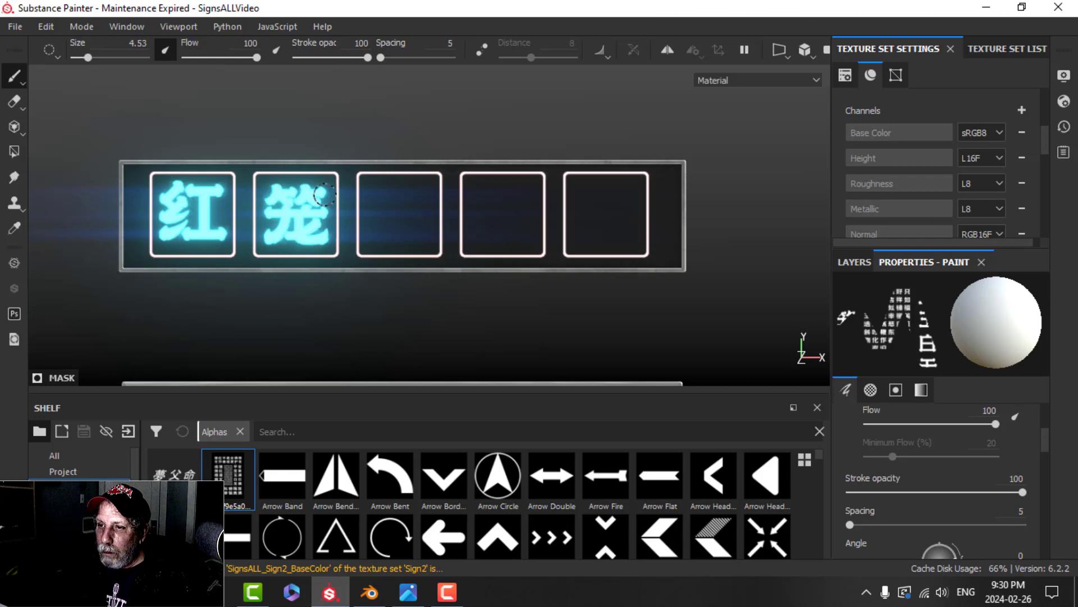
pyautogui.moveTo(318, 241); pyautogui.dragTo(319, 237)
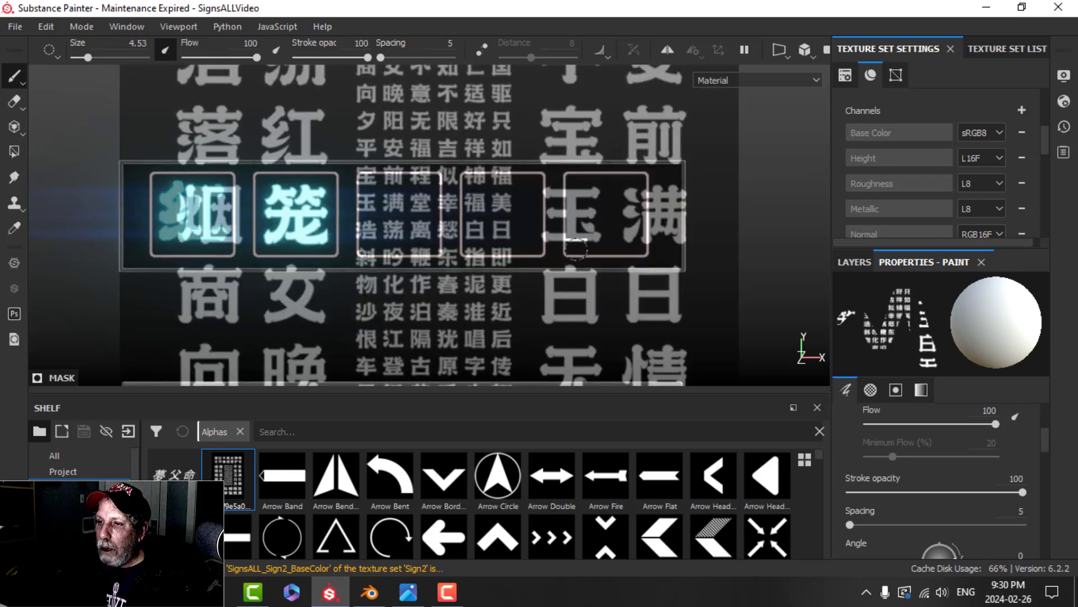
pyautogui.moveTo(570, 249)
pyautogui.keyDown('alt'); pyautogui.mouseDown(button='middle')
pyautogui.moveTo(482, 252)
pyautogui.moveTo(466, 329)
pyautogui.mouseUp(button='middle'); pyautogui.keyUp('alt')
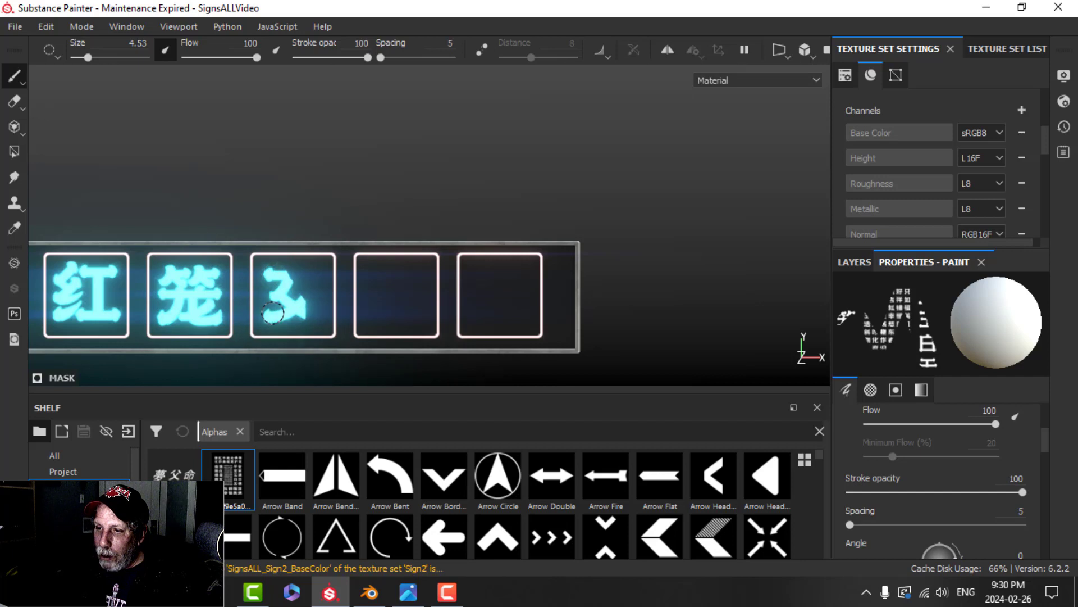
pyautogui.moveTo(269, 275)
pyautogui.mouseDown()
pyautogui.moveTo(313, 290)
pyautogui.moveTo(305, 312)
pyautogui.mouseUp()
# - Paint the 落 character in the fourth box and the 白 character in the fifth box through the stencil
pyautogui.moveTo(380, 177)
pyautogui.keyDown('alt'); pyautogui.mouseDown(button='middle')
pyautogui.moveTo(410, 198)
pyautogui.moveTo(362, 93)
pyautogui.mouseUp(button='middle'); pyautogui.keyUp('alt')
pyautogui.moveTo(420, 174)
pyautogui.keyDown('alt'); pyautogui.mouseDown(button='middle')
pyautogui.moveTo(271, 101)
pyautogui.moveTo(239, 105)
pyautogui.mouseUp(button='middle'); pyautogui.keyUp('alt')
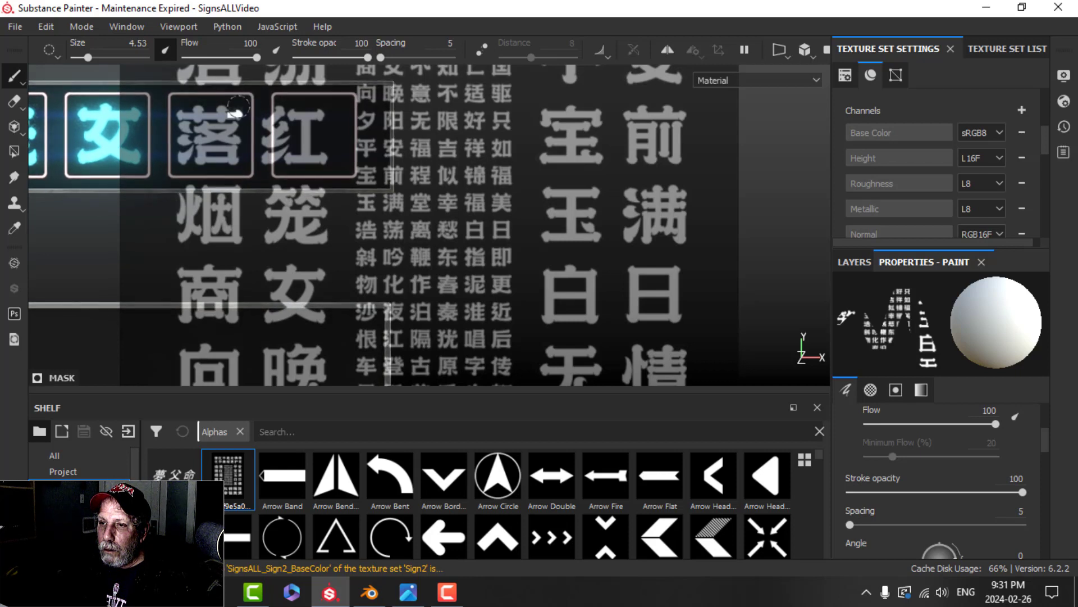
pyautogui.moveTo(238, 105)
pyautogui.mouseDown()
pyautogui.moveTo(197, 152)
pyautogui.moveTo(236, 130)
pyautogui.moveTo(197, 115)
pyautogui.moveTo(233, 155)
pyautogui.mouseUp()
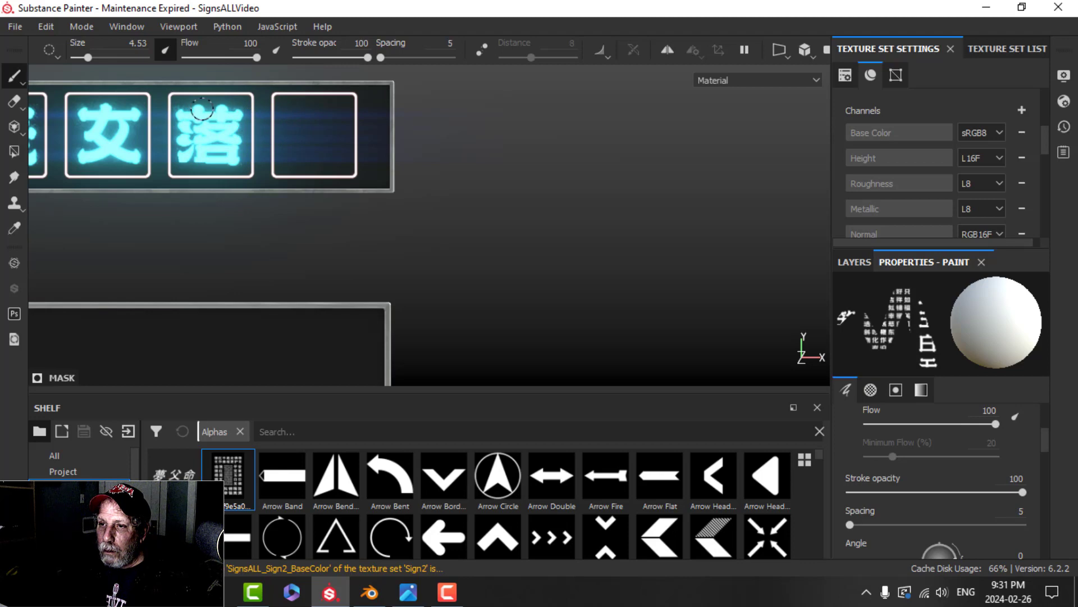
pyautogui.moveTo(191, 116); pyautogui.dragTo(207, 114)
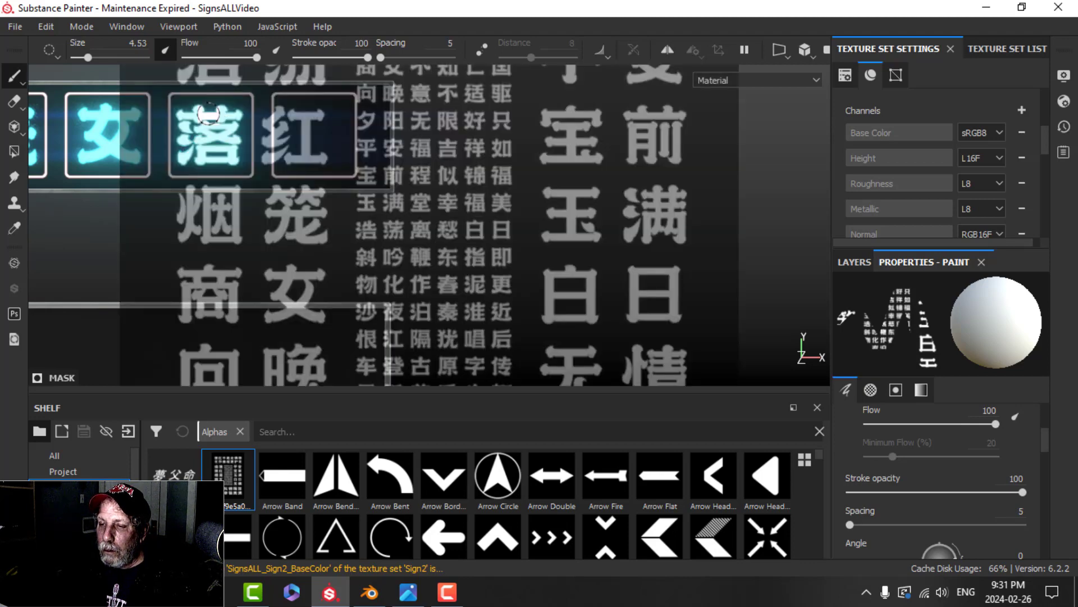
pyautogui.moveTo(537, 192)
pyautogui.keyDown('alt'); pyautogui.mouseDown(button='middle')
pyautogui.moveTo(513, 203)
pyautogui.moveTo(798, 275)
pyautogui.moveTo(803, 348)
pyautogui.moveTo(793, 353)
pyautogui.mouseUp(button='middle'); pyautogui.keyUp('alt')
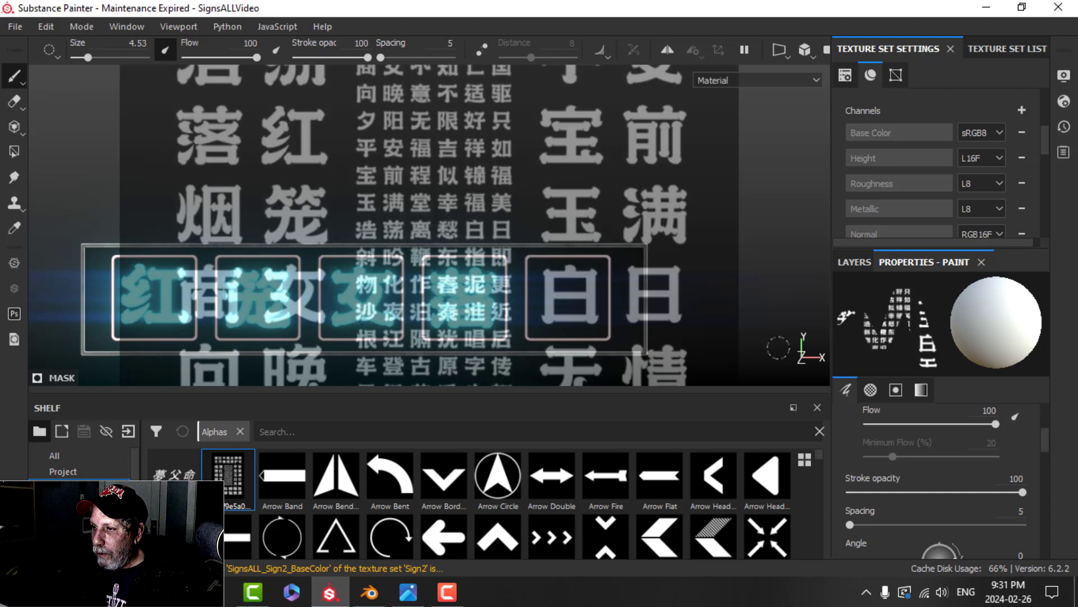
pyautogui.moveTo(566, 318)
pyautogui.mouseDown()
pyautogui.moveTo(575, 281)
pyautogui.moveTo(563, 318)
pyautogui.mouseUp()
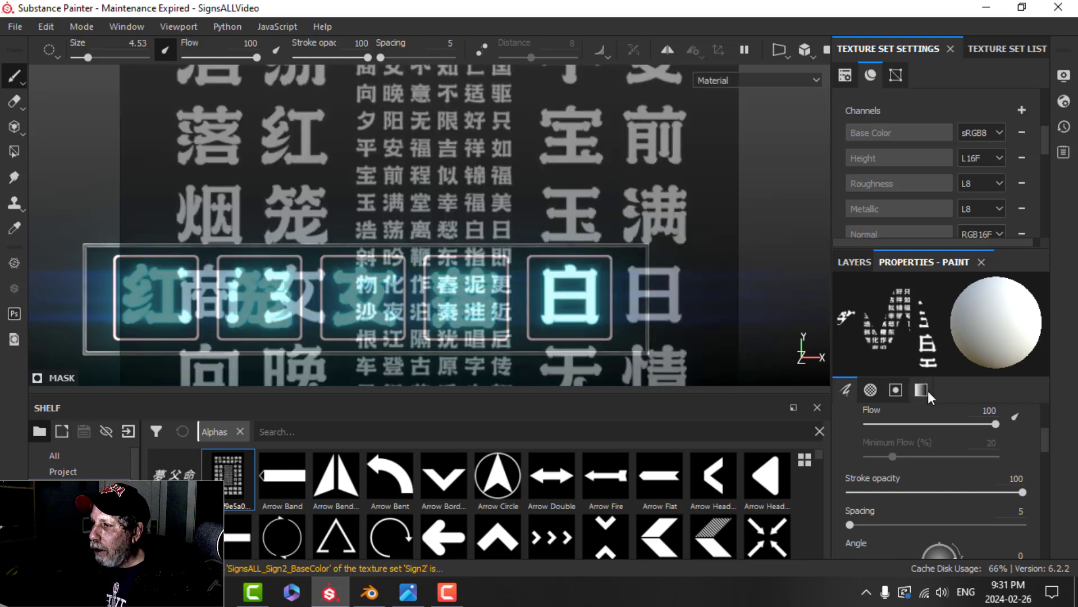
# - Remove the character stencil from the brush and select the fill content of Fill layer 1
pyautogui.scroll(-15, 989, 468)
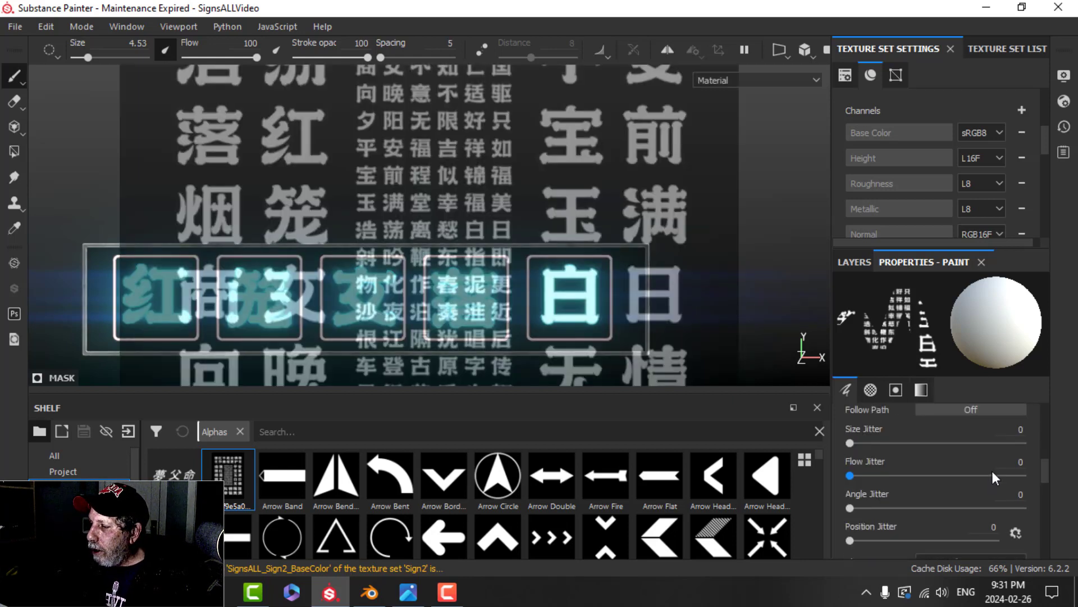
pyautogui.scroll(-2, 992, 472)
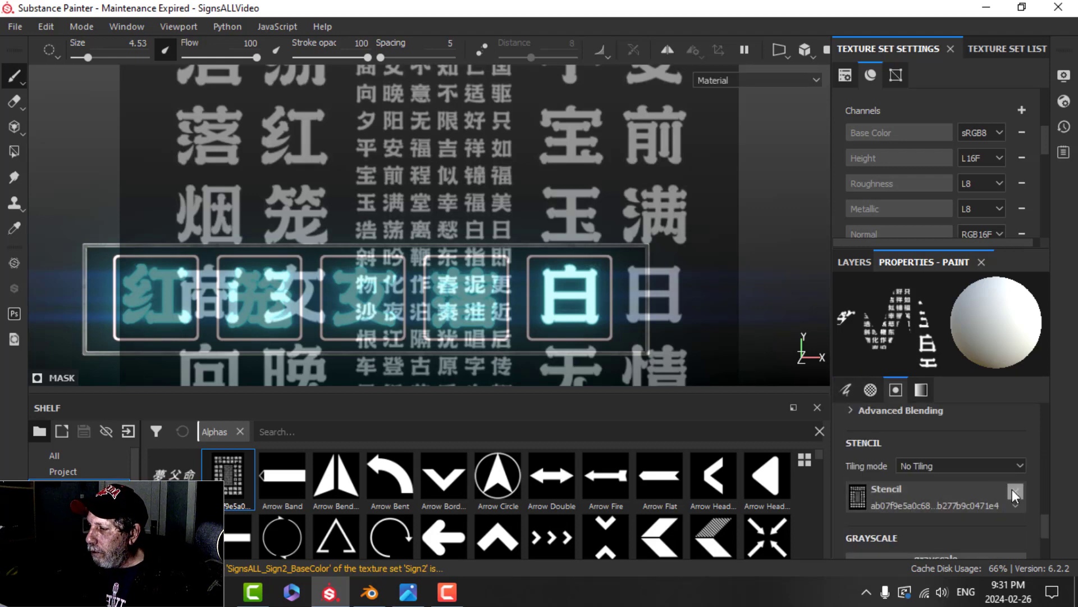
pyautogui.click(1014, 490)
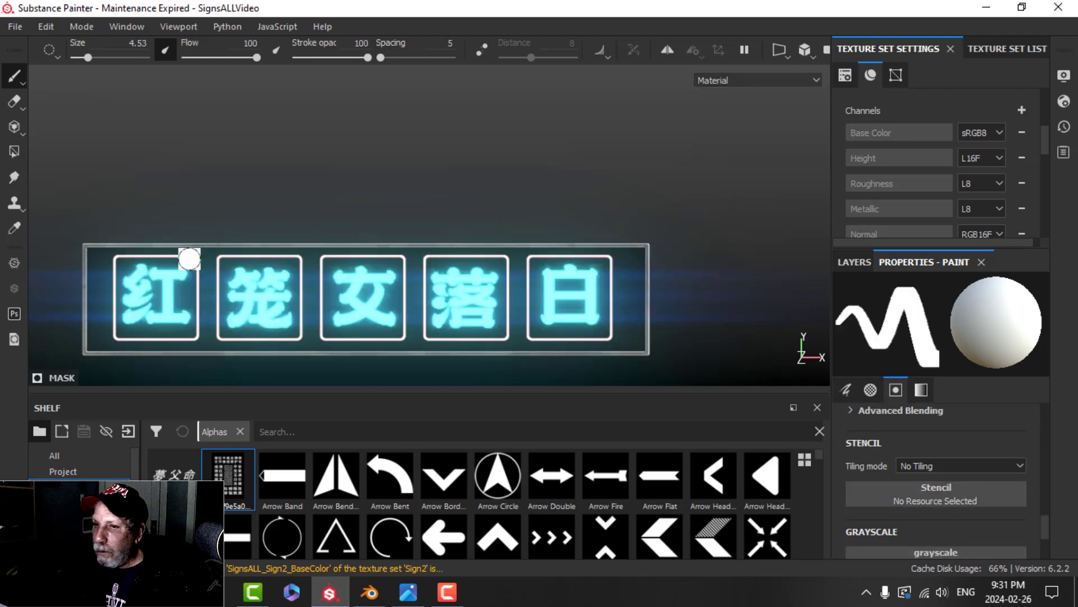
pyautogui.click(849, 262)
pyautogui.click(864, 321)
# - Switch the viewport to perspective and inspect the five painted characters on the upper sign from several angles
pyautogui.keyDown('alt'); pyautogui.moveTo(483, 239); pyautogui.dragTo(553, 247); pyautogui.keyUp('alt')
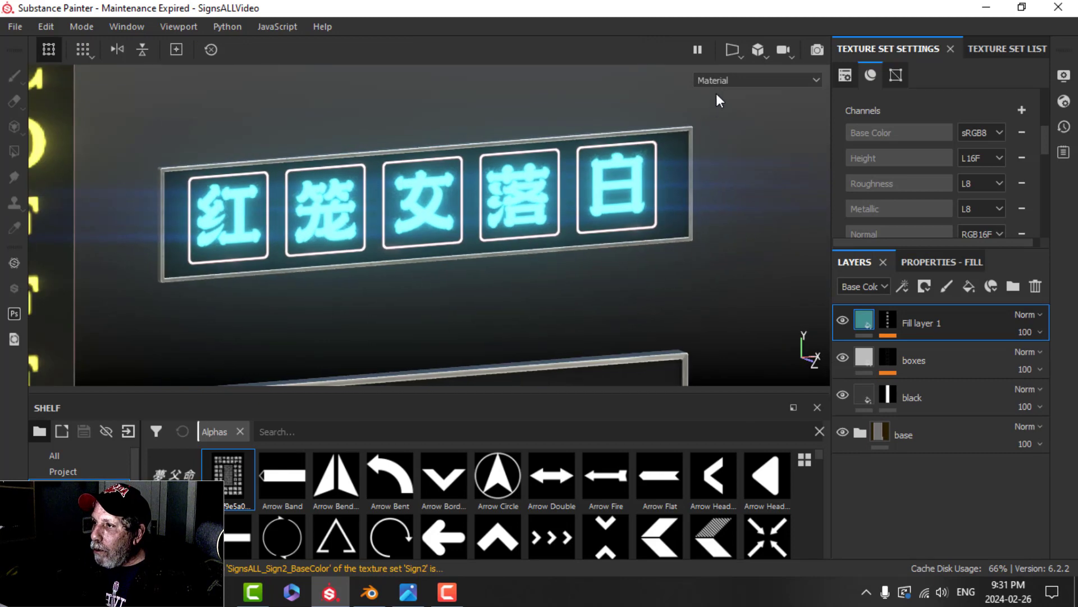
pyautogui.click(783, 49)
pyautogui.click(776, 68)
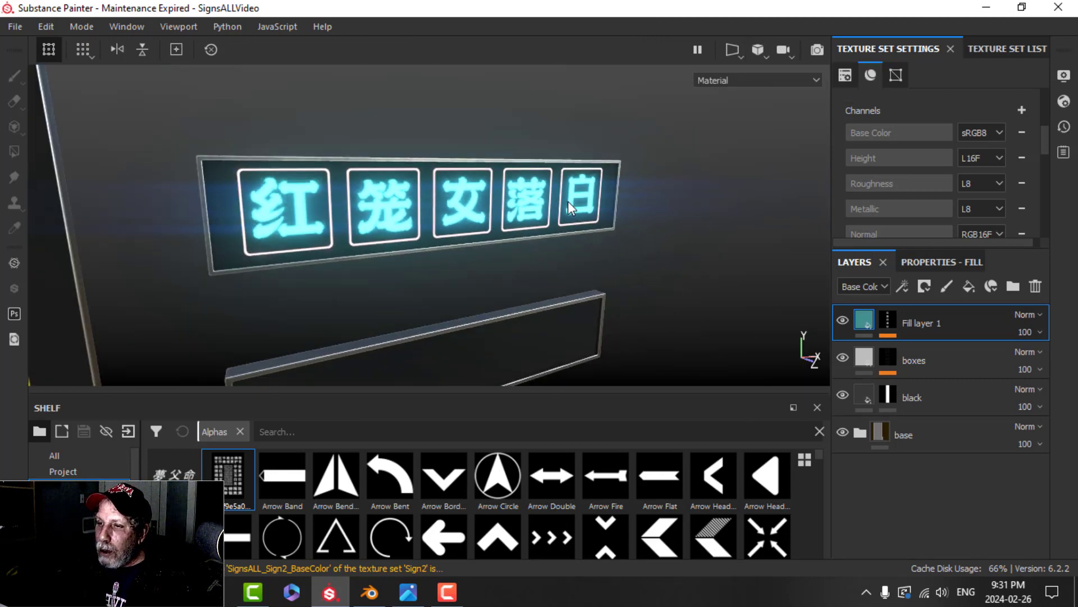
pyautogui.keyDown('alt'); pyautogui.moveTo(570, 208); pyautogui.dragTo(493, 193); pyautogui.keyUp('alt')
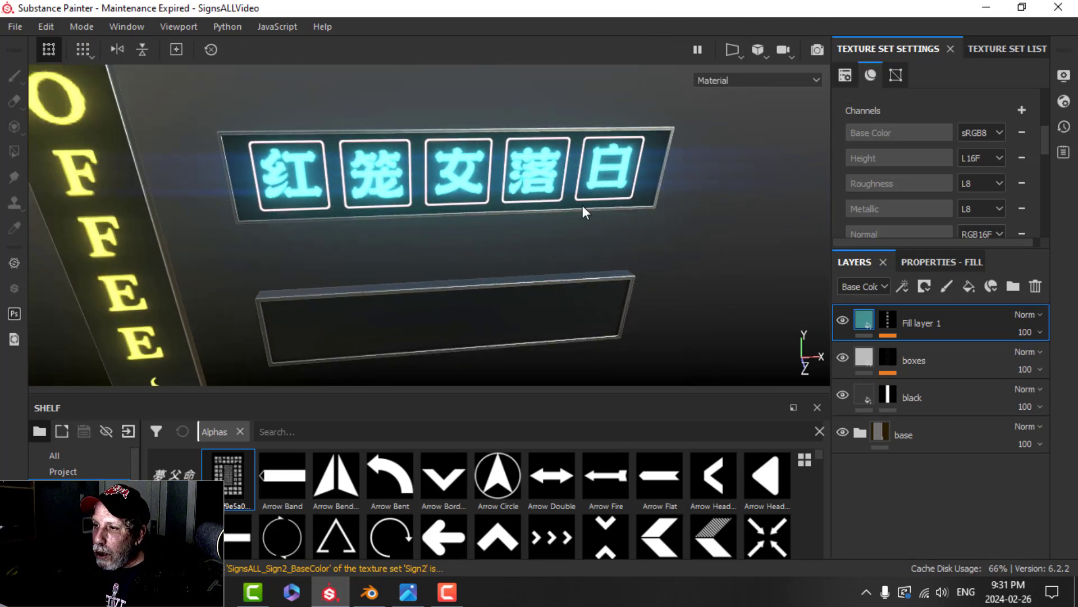
pyautogui.keyDown('alt'); pyautogui.moveTo(584, 211); pyautogui.dragTo(560, 217); pyautogui.keyUp('alt')
# - Add a Bevel filter to the mask of Fill layer 1 and set its Distance to -0.0736
pyautogui.click(887, 321)
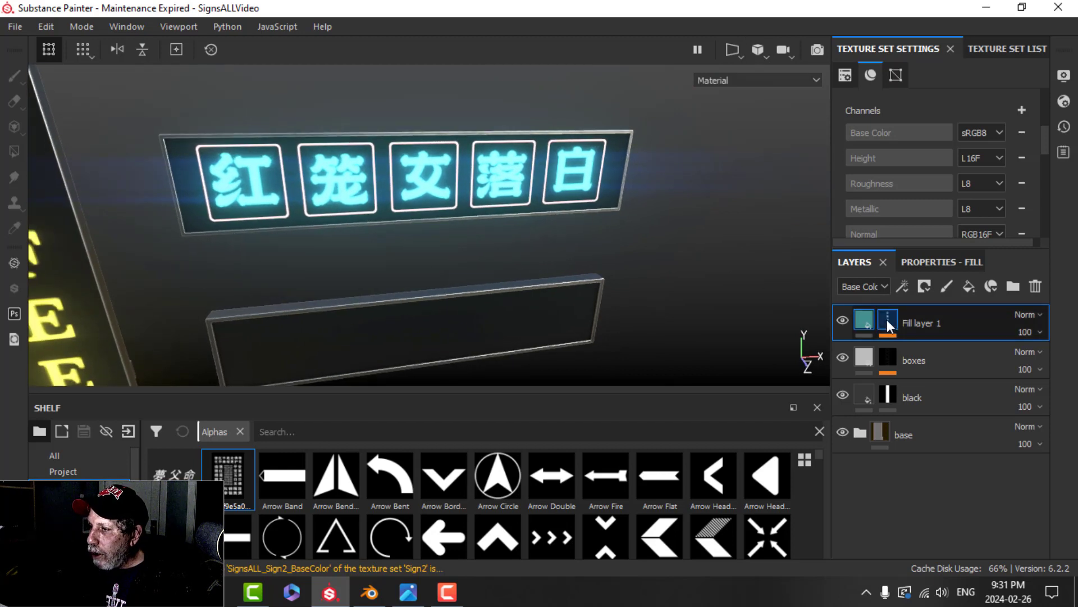
pyautogui.click(887, 351)
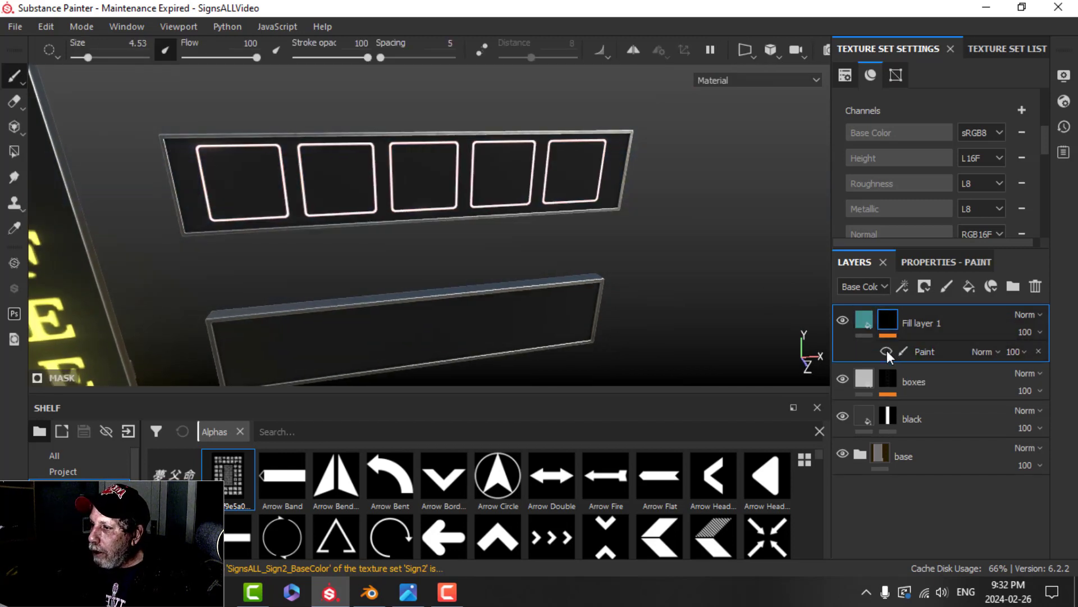
pyautogui.click(886, 351)
pyautogui.click(902, 286)
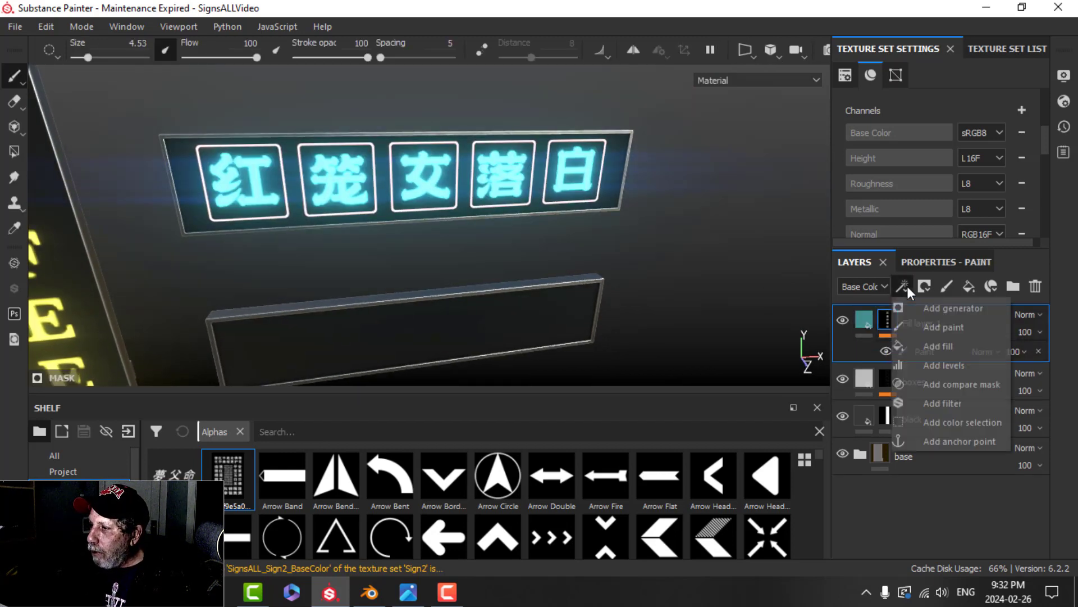
pyautogui.click(955, 403)
pyautogui.click(935, 263)
pyautogui.click(945, 310)
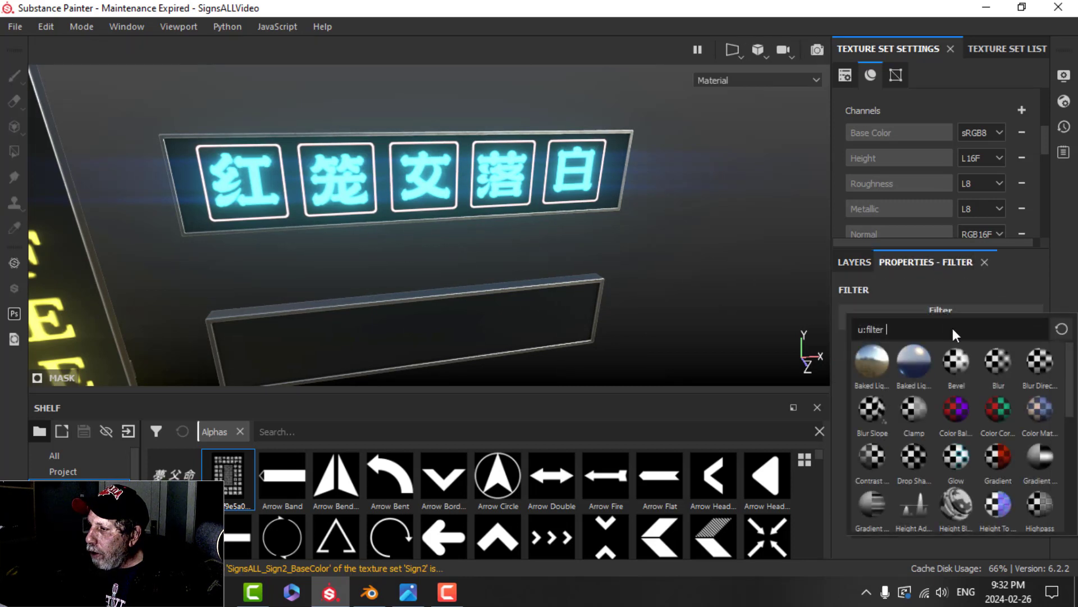
pyautogui.click(958, 362)
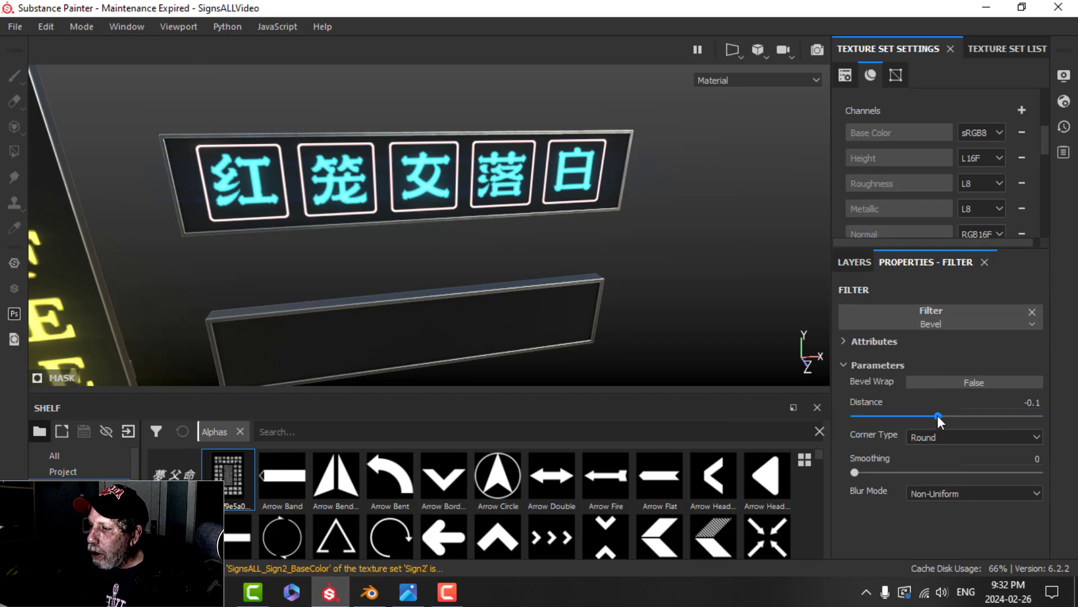
pyautogui.moveTo(938, 415); pyautogui.dragTo(939, 415)
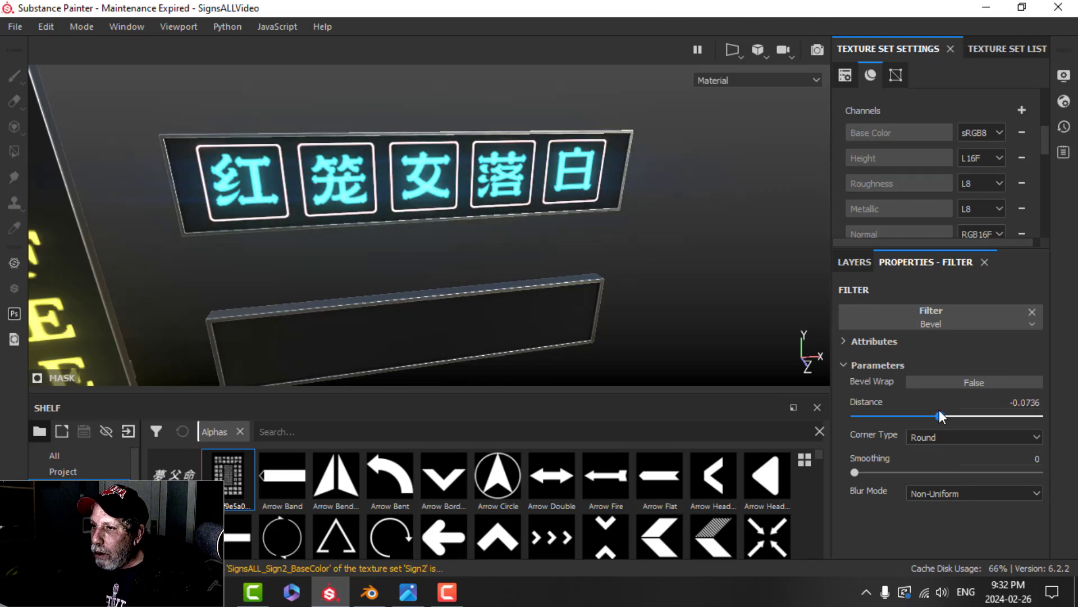
# - Turn on the visibility of the Sign4 texture set so that all four signs show together
pyautogui.keyDown('alt'); pyautogui.moveTo(638, 234); pyautogui.dragTo(534, 224); pyautogui.keyUp('alt')
pyautogui.scroll(4, 607, 199)
pyautogui.scroll(-4, 593, 213)
pyautogui.scroll(-3, 565, 245)
pyautogui.keyDown('alt'); pyautogui.moveTo(584, 236); pyautogui.dragTo(568, 189, button='middle'); pyautogui.keyUp('alt')
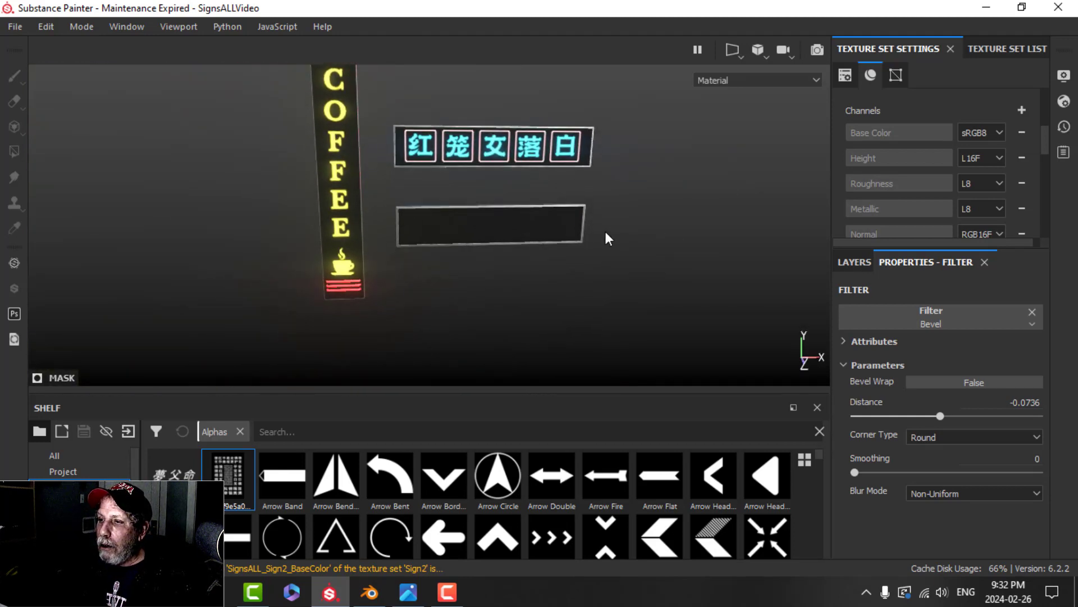
pyautogui.keyDown('alt'); pyautogui.moveTo(606, 238); pyautogui.dragTo(724, 229); pyautogui.keyUp('alt')
pyautogui.click(982, 48)
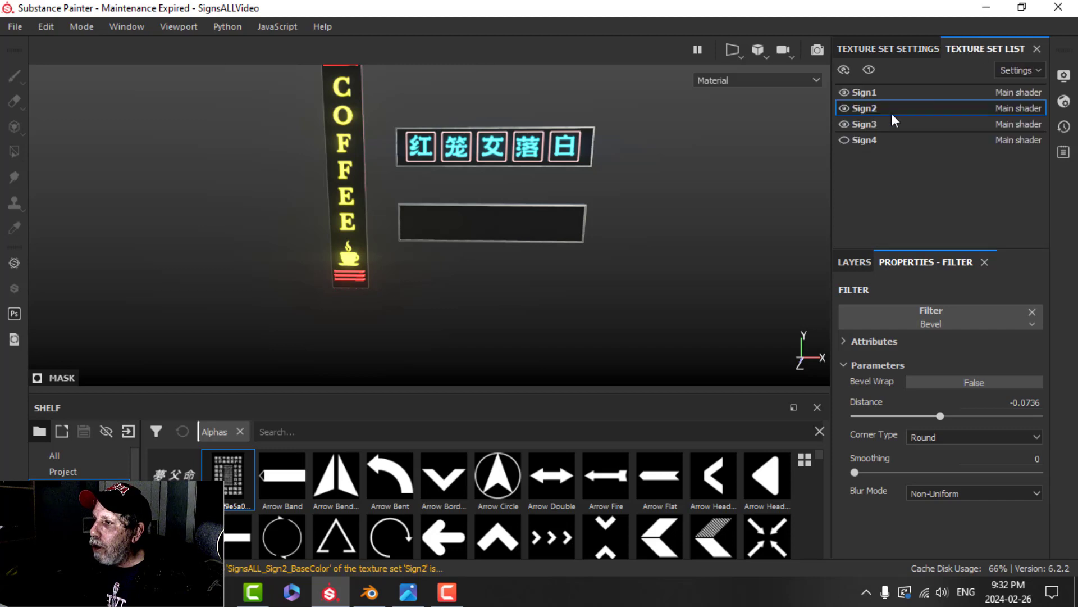
pyautogui.click(844, 140)
pyautogui.keyDown('alt'); pyautogui.moveTo(708, 230); pyautogui.dragTo(567, 229); pyautogui.keyUp('alt')
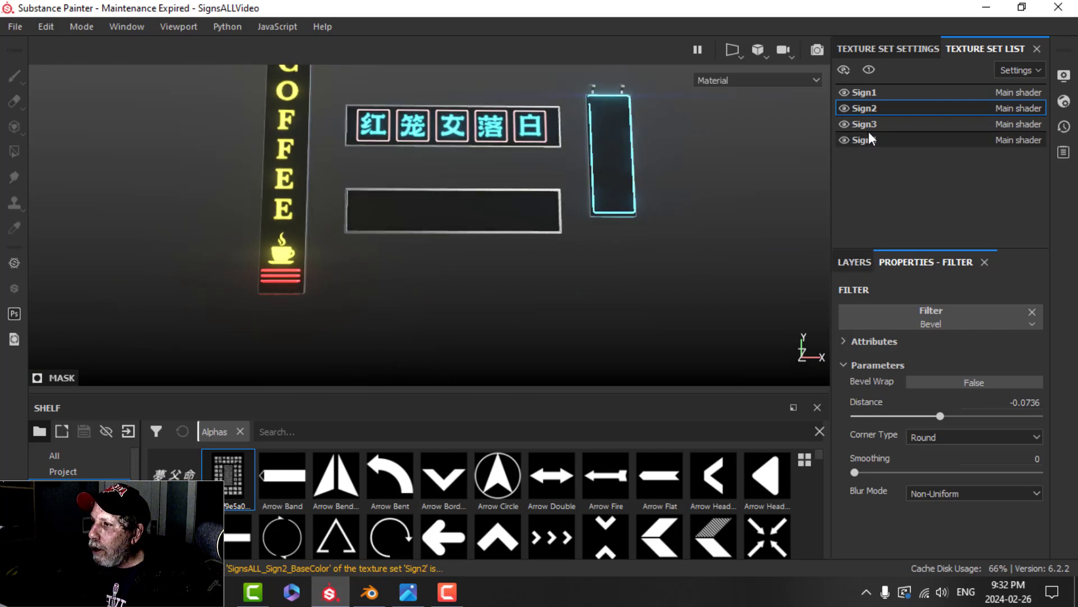
# - Make Sign3 the active texture set and show its blank lower sign in an orthographic view
pyautogui.click(898, 124)
pyautogui.click(859, 262)
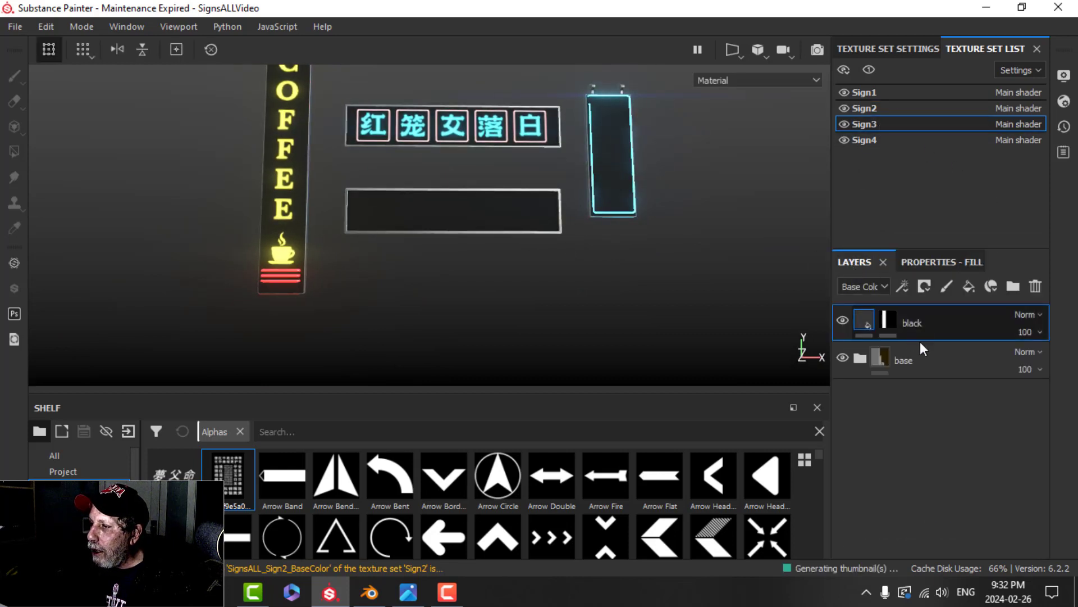
pyautogui.click(893, 326)
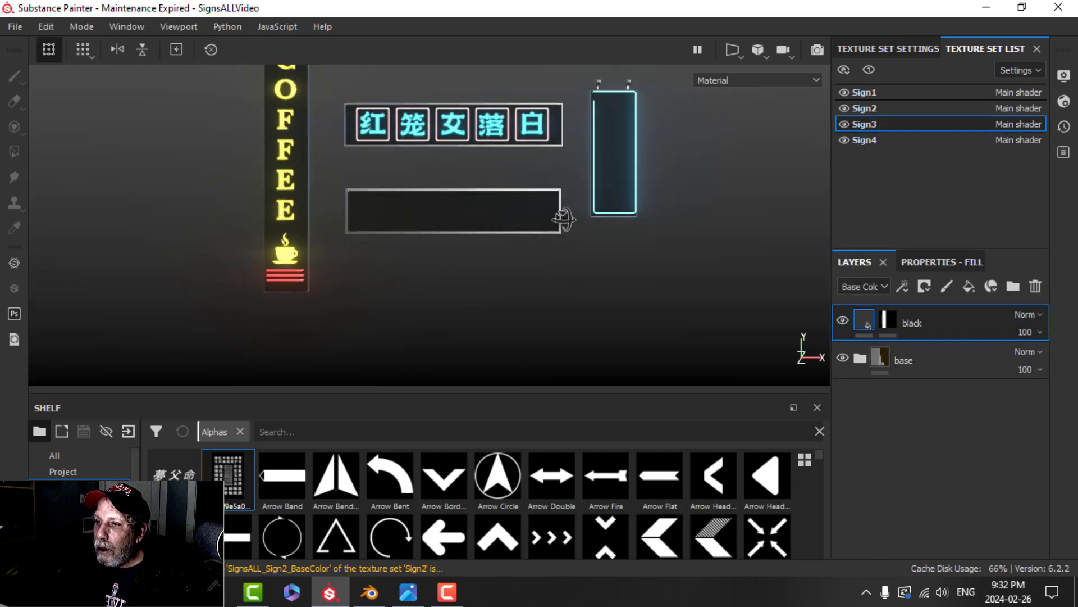
pyautogui.scroll(3, 591, 259)
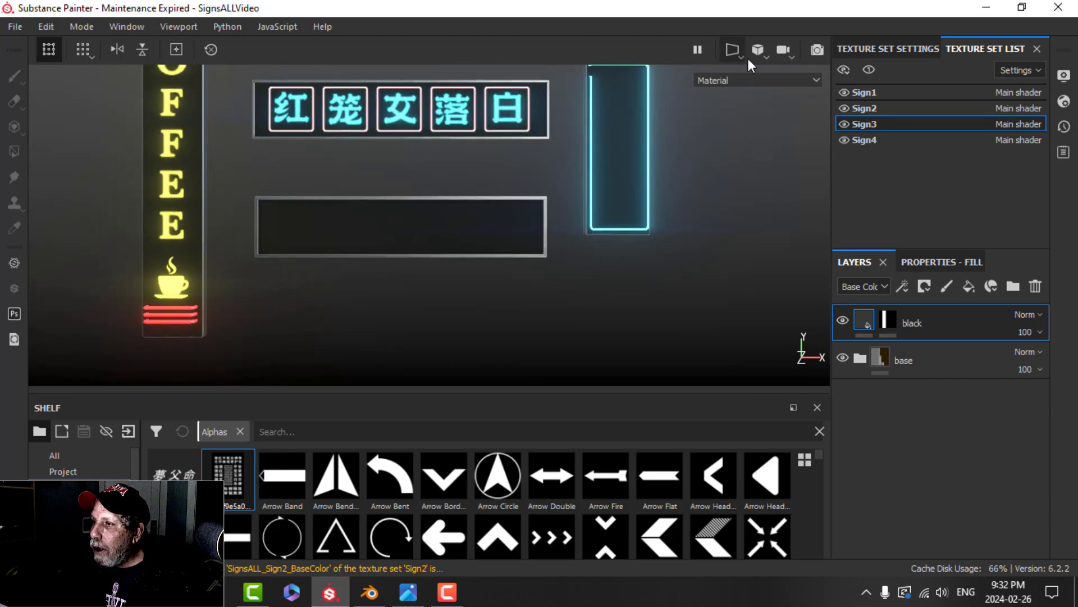
pyautogui.click(761, 51)
pyautogui.click(798, 90)
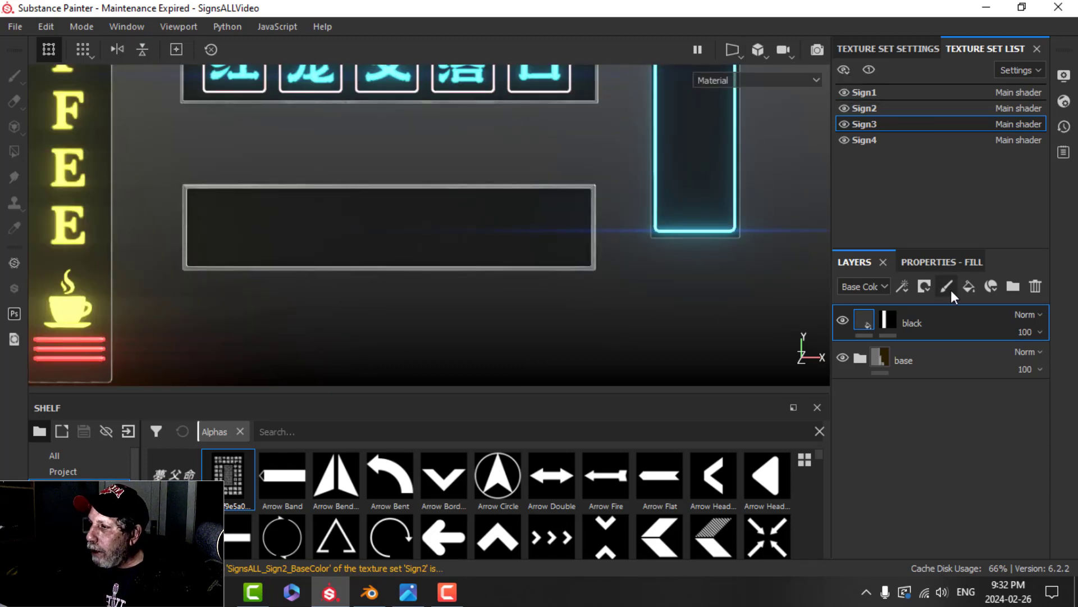
# - Add a fill layer to Sign3 with only color and emissive active, adding an Emissive channel to the texture set
pyautogui.click(965, 285)
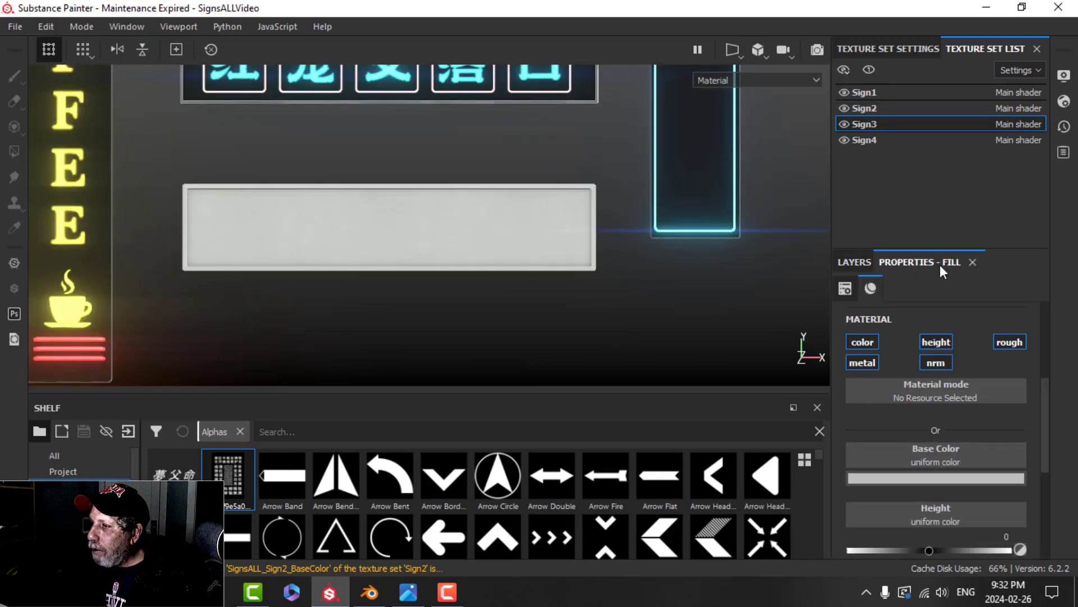
pyautogui.click(863, 341)
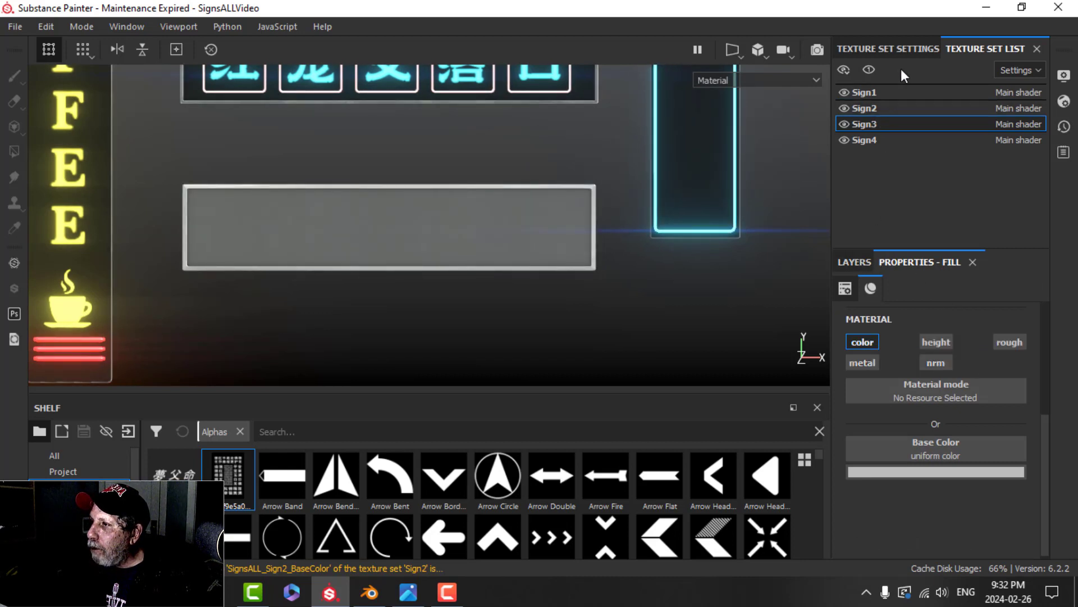
pyautogui.click(890, 49)
pyautogui.click(1020, 114)
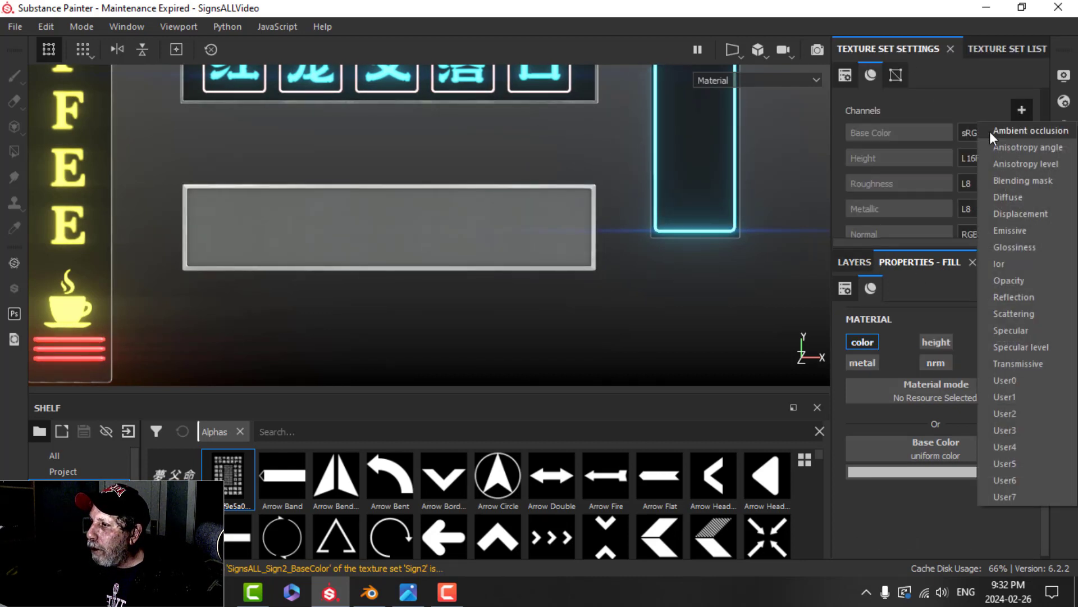
pyautogui.click(1013, 226)
pyautogui.click(997, 363)
# - Set the emissive color of Sign3's new fill layer to a bright teal green
pyautogui.scroll(-3, 566, 301)
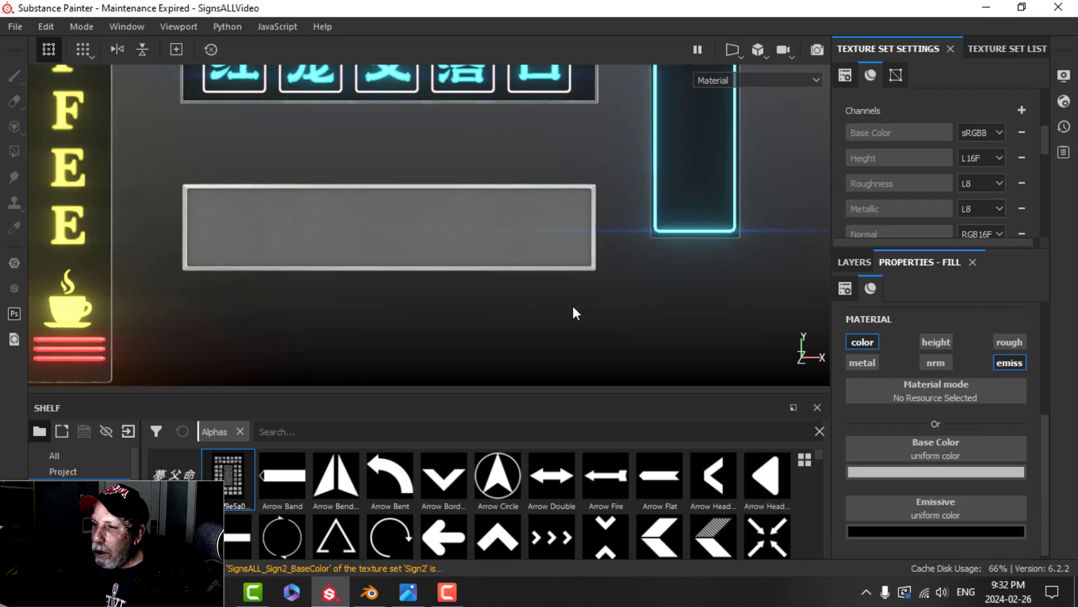
pyautogui.scroll(-3, 563, 295)
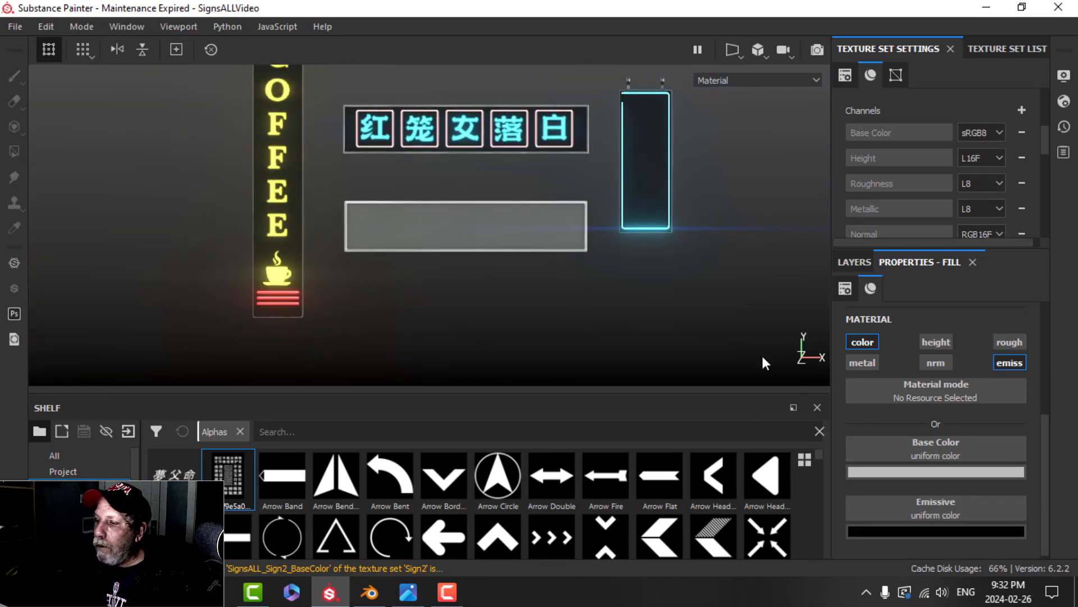
pyautogui.click(955, 529)
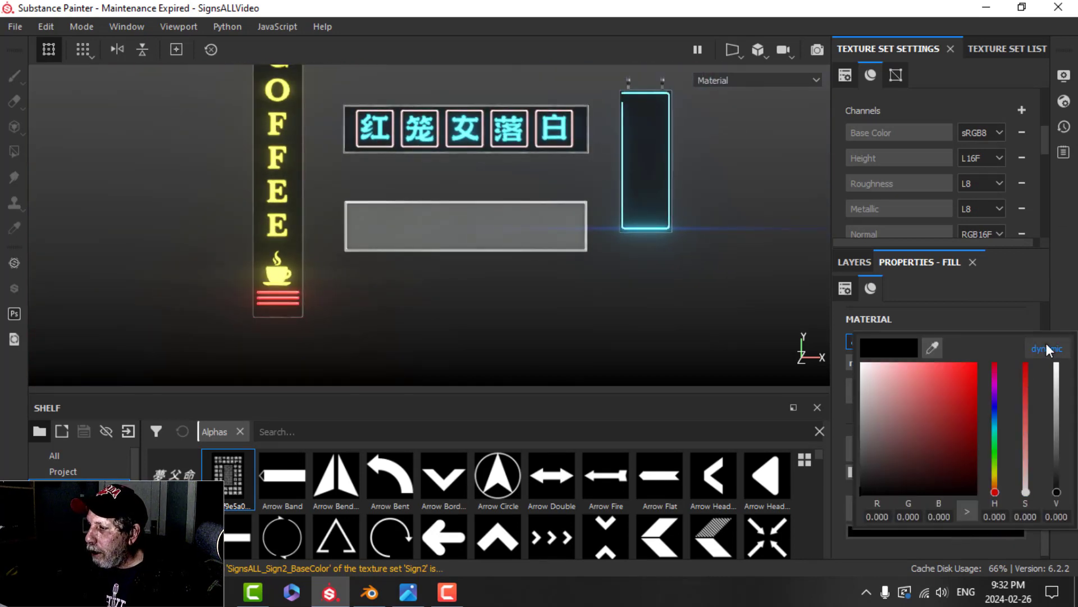
pyautogui.click(994, 450)
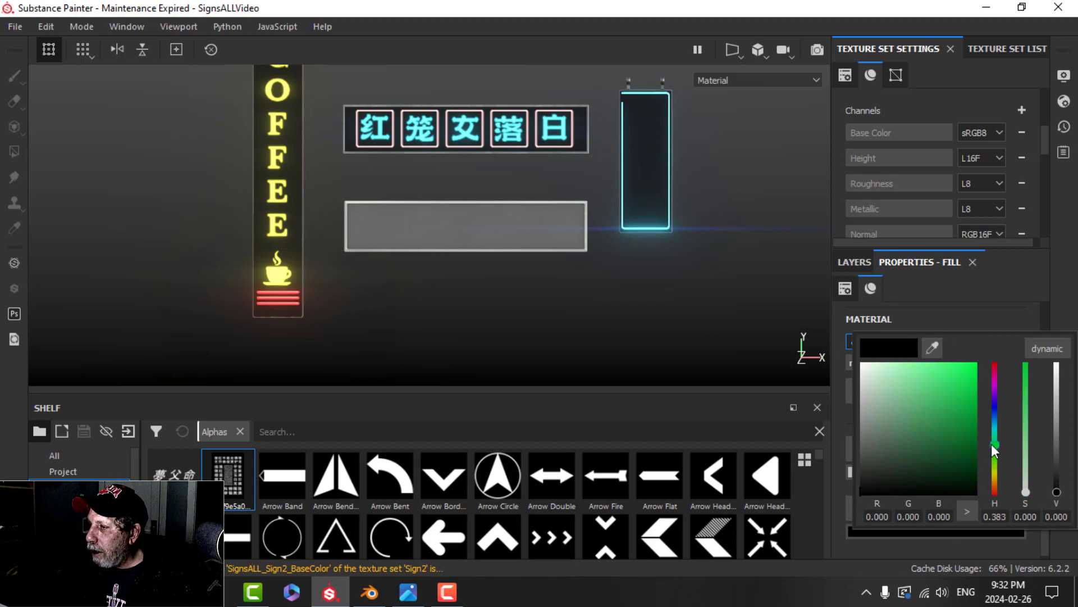
pyautogui.click(953, 383)
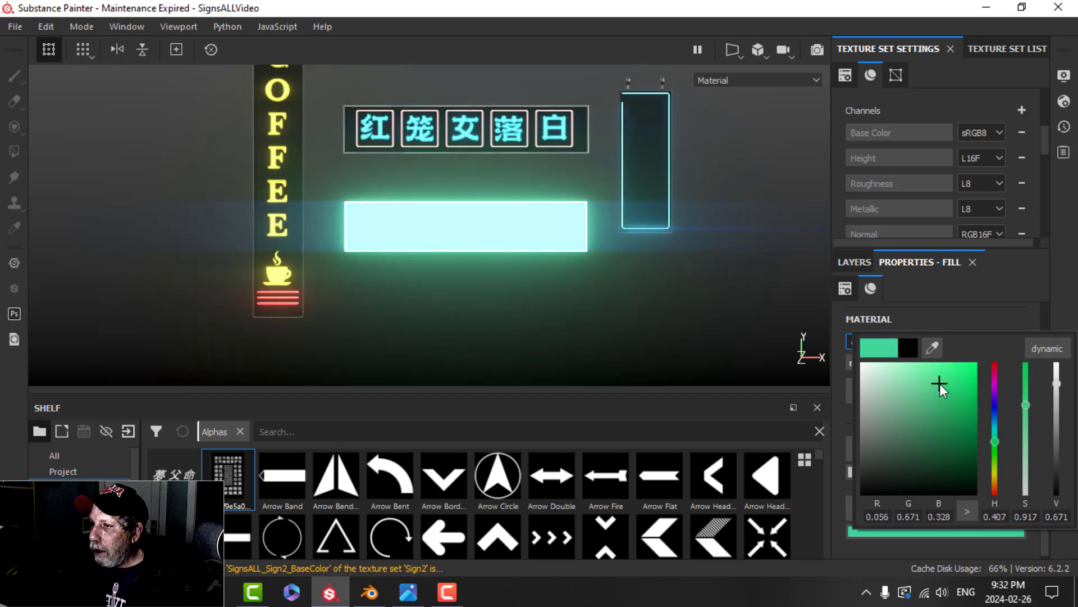
pyautogui.click(1036, 319)
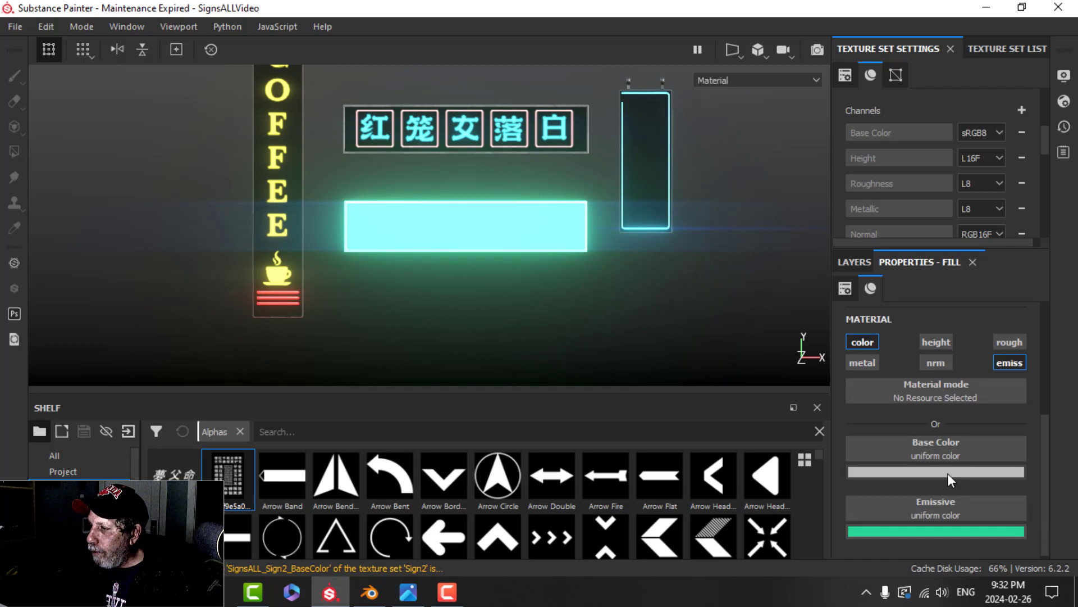
# - Set the fill layer's base color to a medium green
pyautogui.click(948, 473)
pyautogui.click(1044, 289)
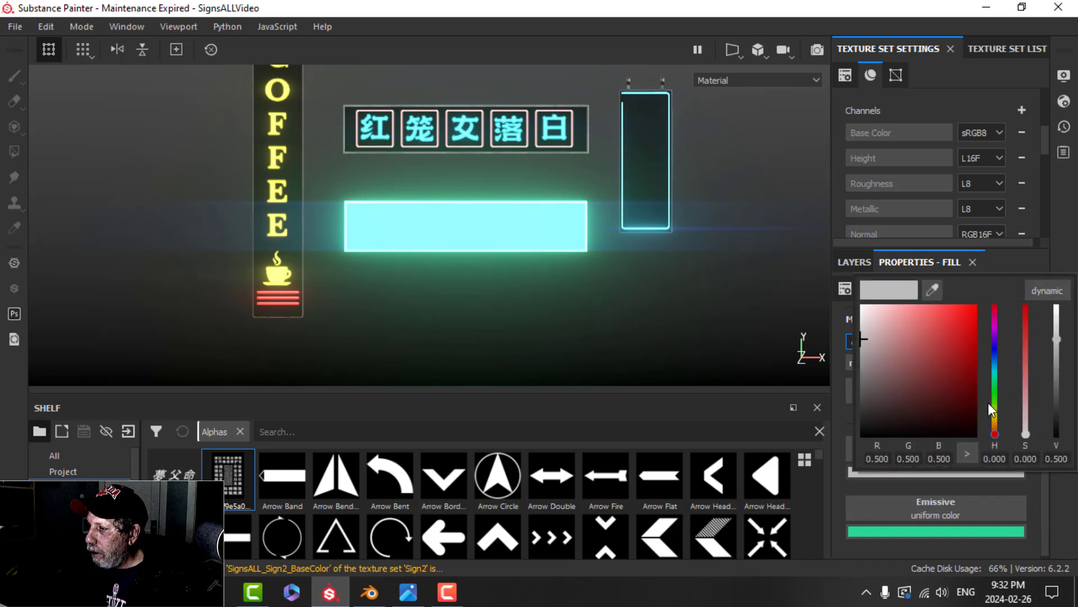
pyautogui.click(995, 396)
pyautogui.click(941, 362)
pyautogui.moveTo(942, 362); pyautogui.dragTo(931, 337)
pyautogui.click(1046, 267)
# - Set the fill layer's emissive color to a darker pure green, about R 0.014, G 0.424, B 0.033
pyautogui.click(950, 531)
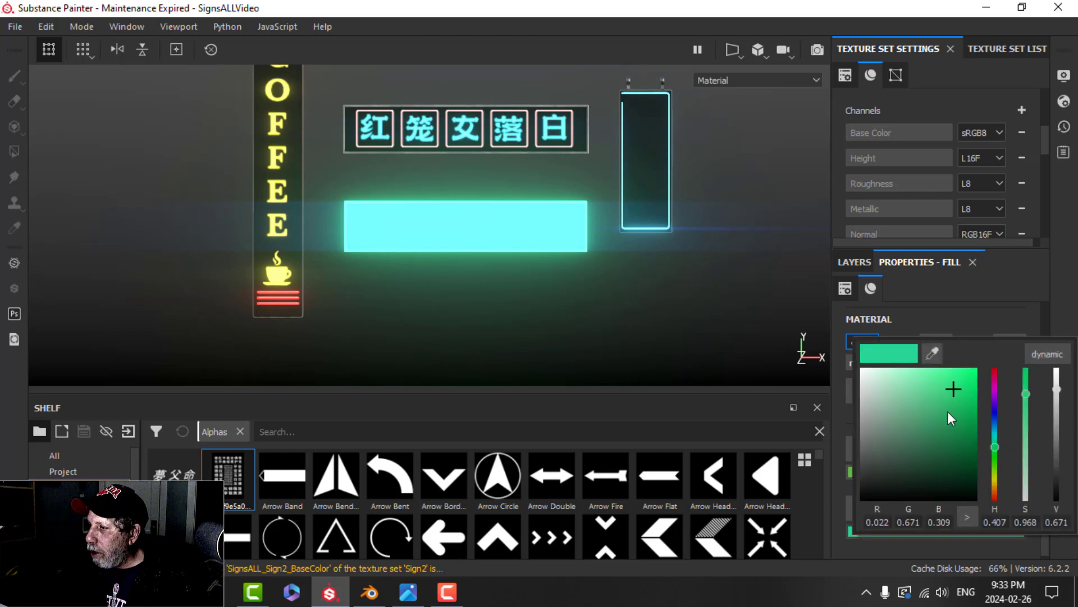
pyautogui.click(955, 409)
pyautogui.click(994, 456)
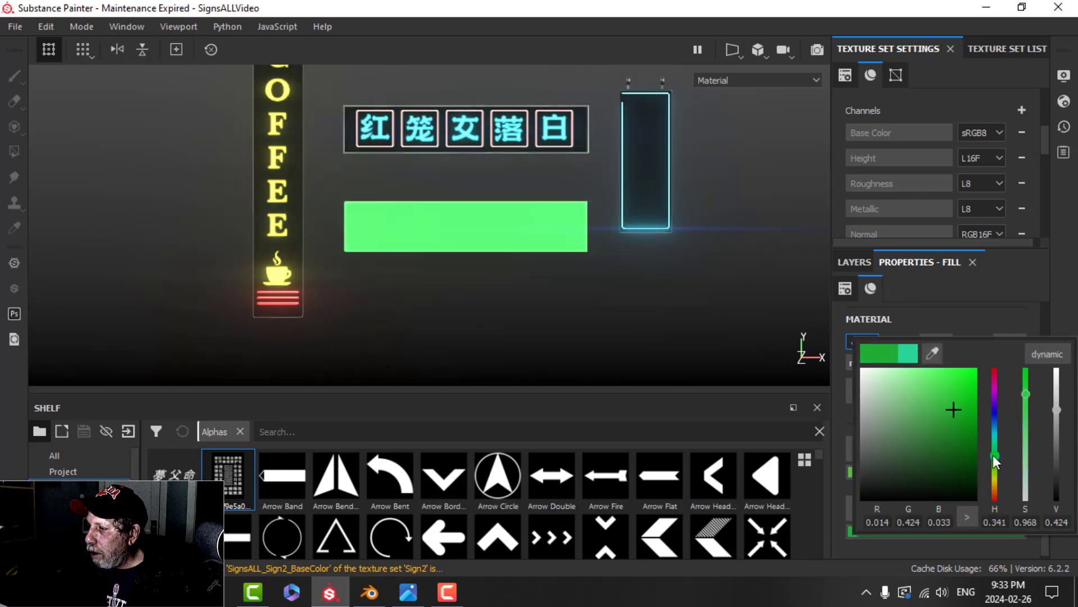
# - Add a black mask to Fill layer 1 and a paint effect on that mask
pyautogui.click(852, 262)
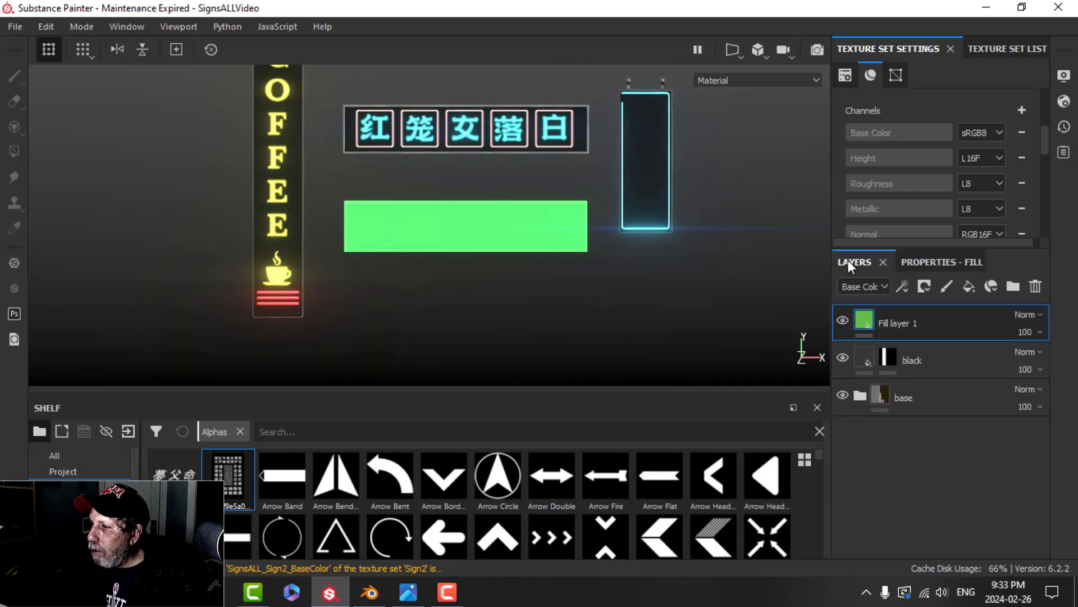
pyautogui.click(924, 286)
pyautogui.click(935, 319)
pyautogui.click(903, 287)
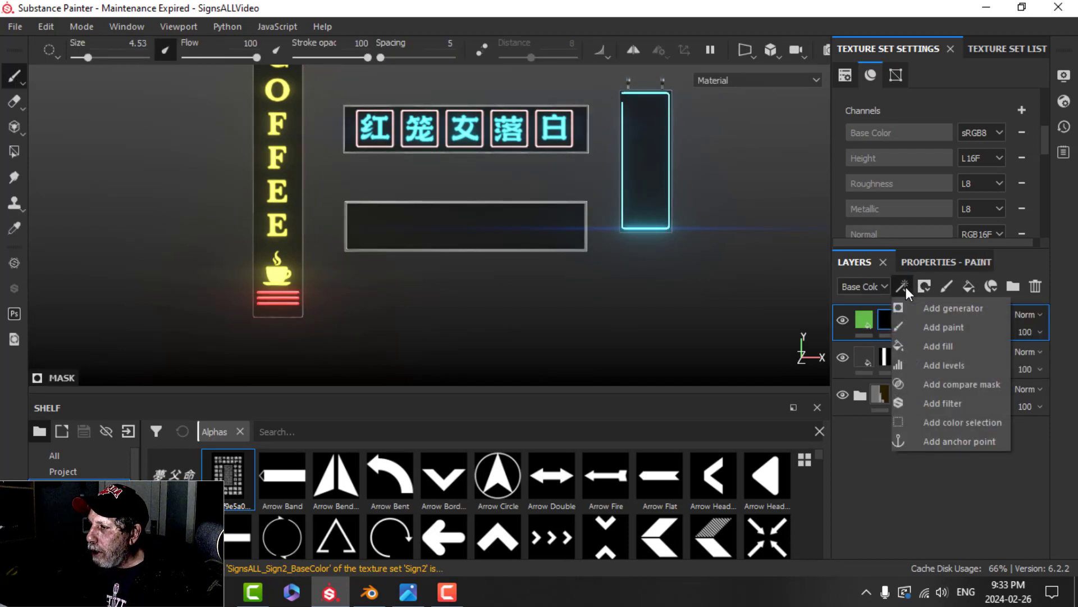
pyautogui.click(932, 327)
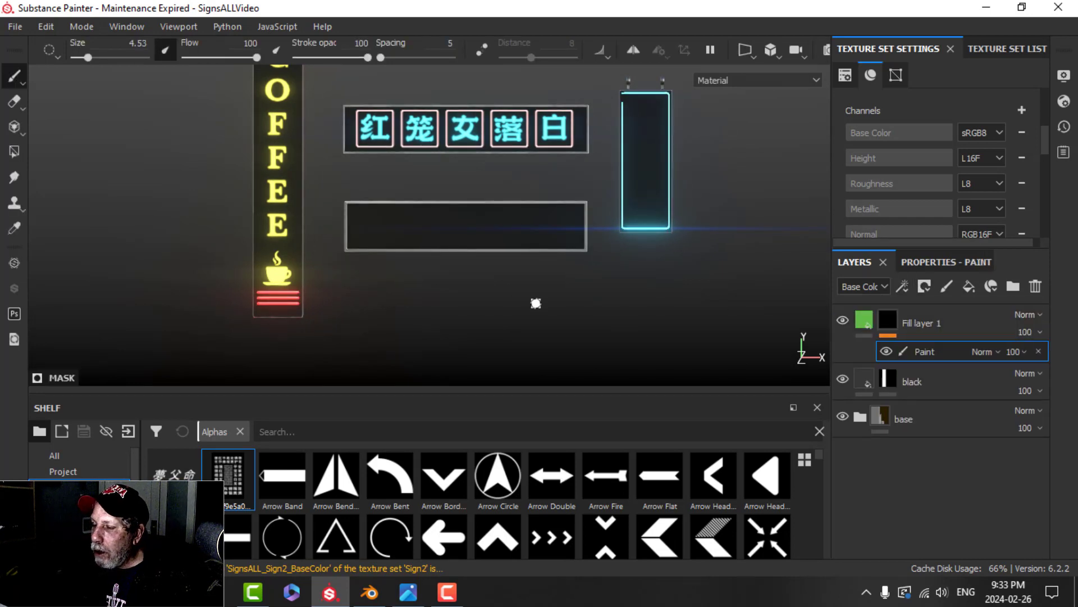
# - Import symbols.png from the ASIAN LETTERS folder into the shelf as an alpha
pyautogui.click(948, 263)
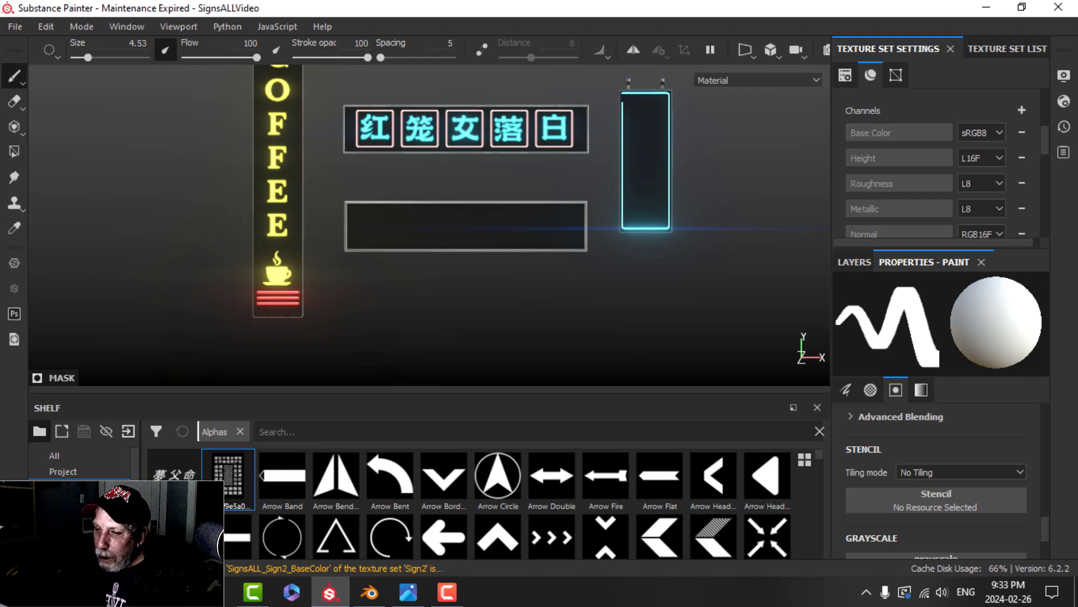
pyautogui.scroll(-2, 573, 508)
pyautogui.scroll(-2, 568, 506)
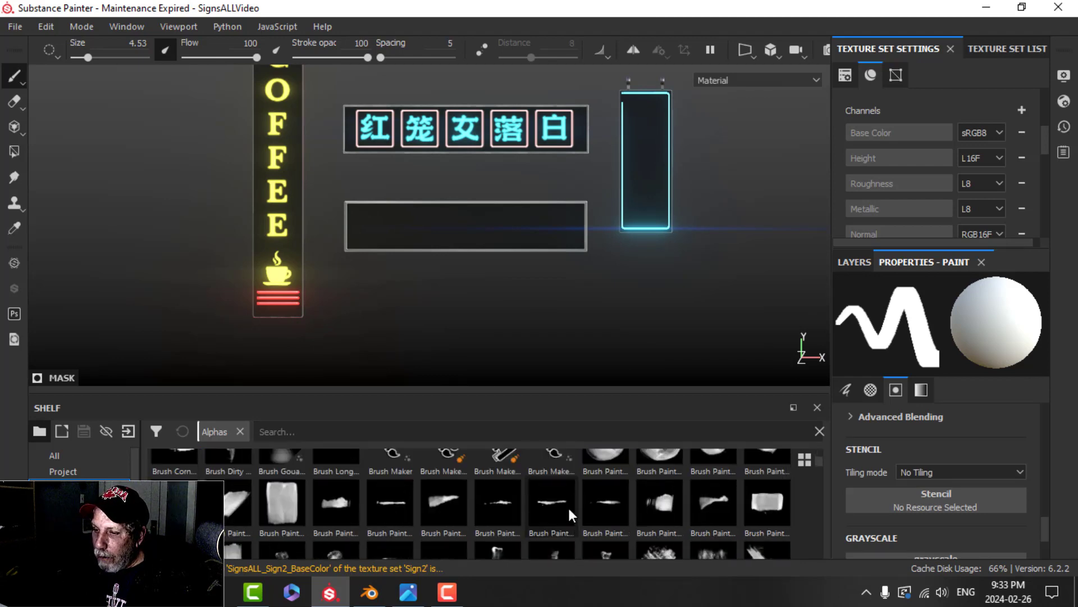
pyautogui.scroll(2, 565, 505)
pyautogui.click(129, 432)
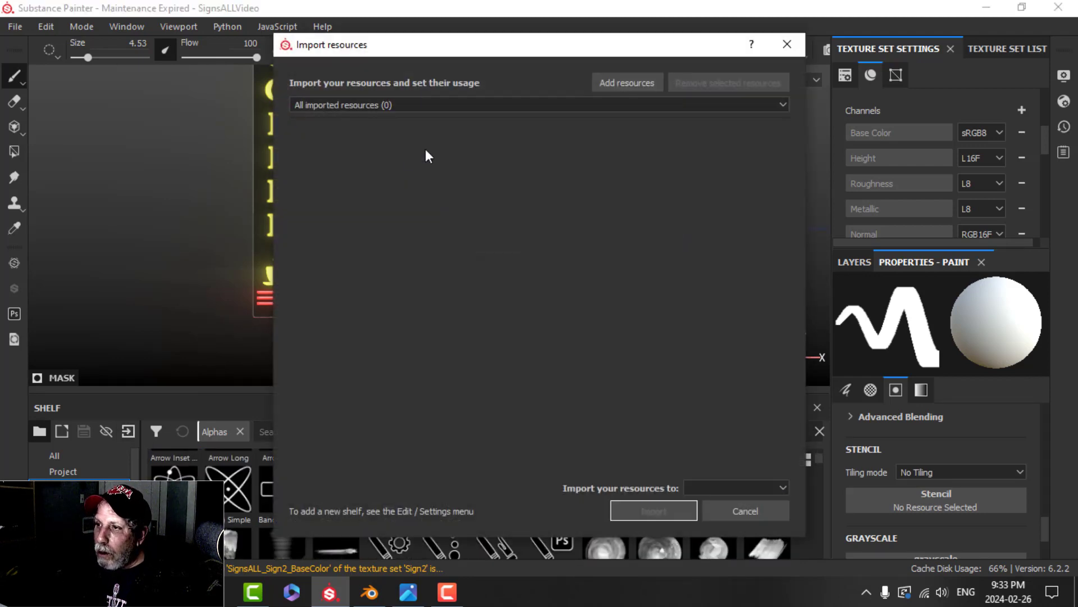
pyautogui.click(621, 82)
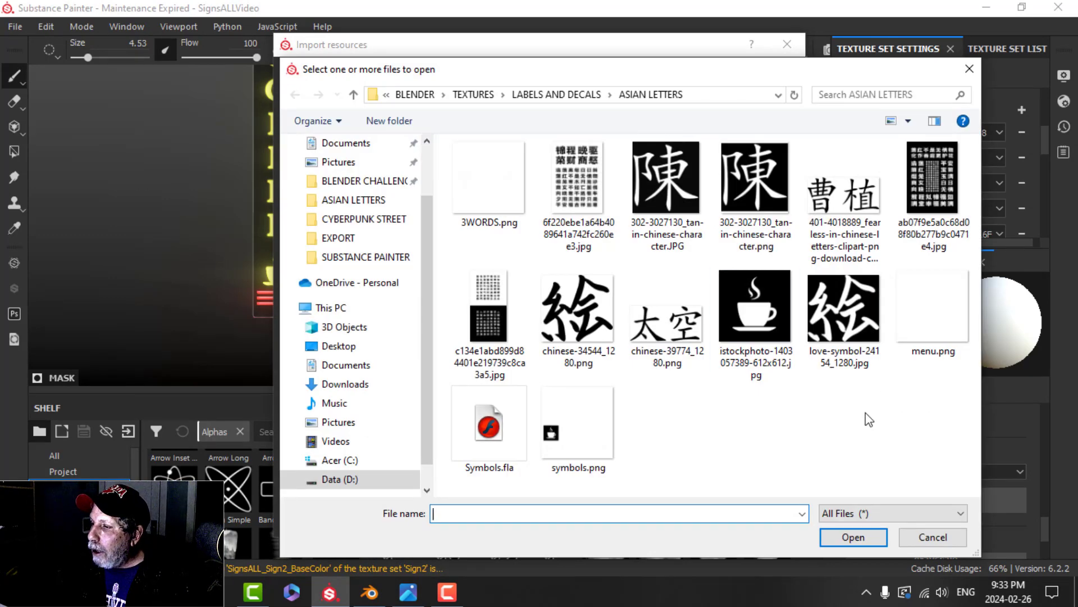
pyautogui.click(577, 427)
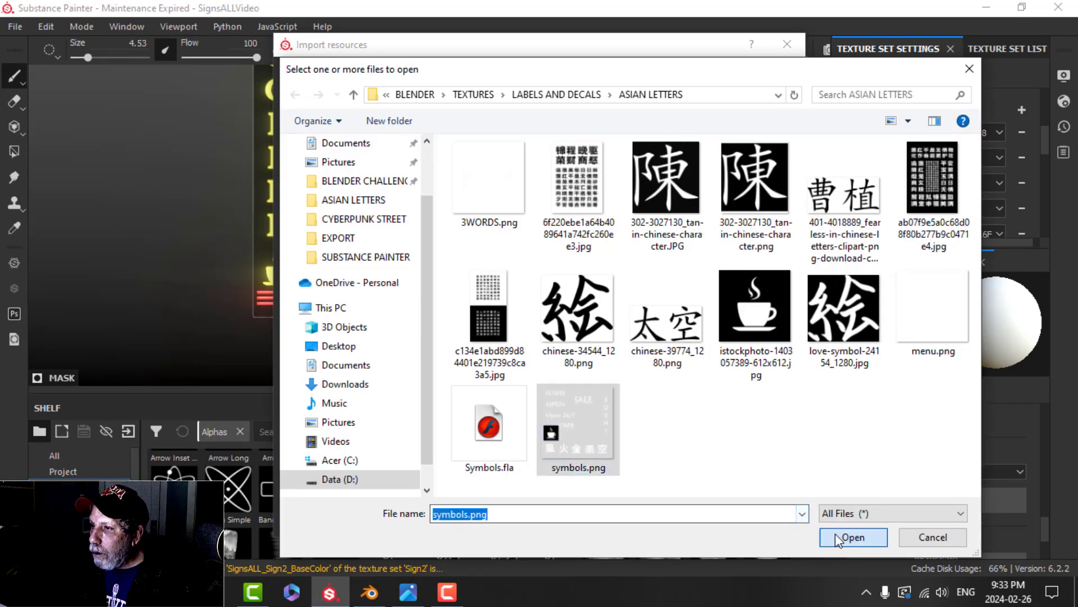
pyautogui.click(835, 533)
pyautogui.click(740, 131)
pyautogui.click(751, 141)
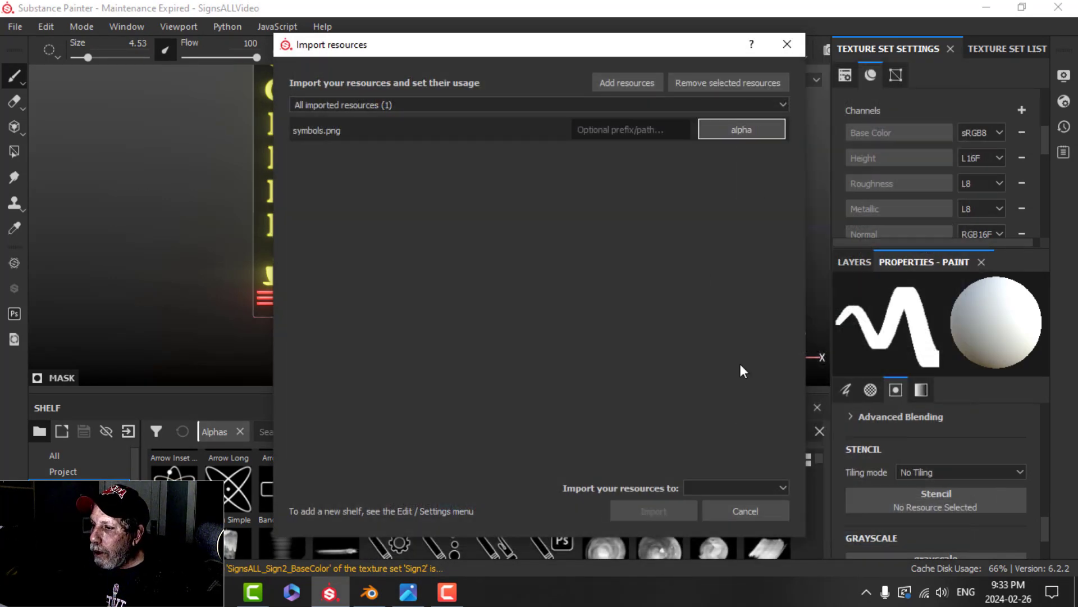
pyautogui.click(720, 487)
pyautogui.click(718, 492)
pyautogui.click(680, 504)
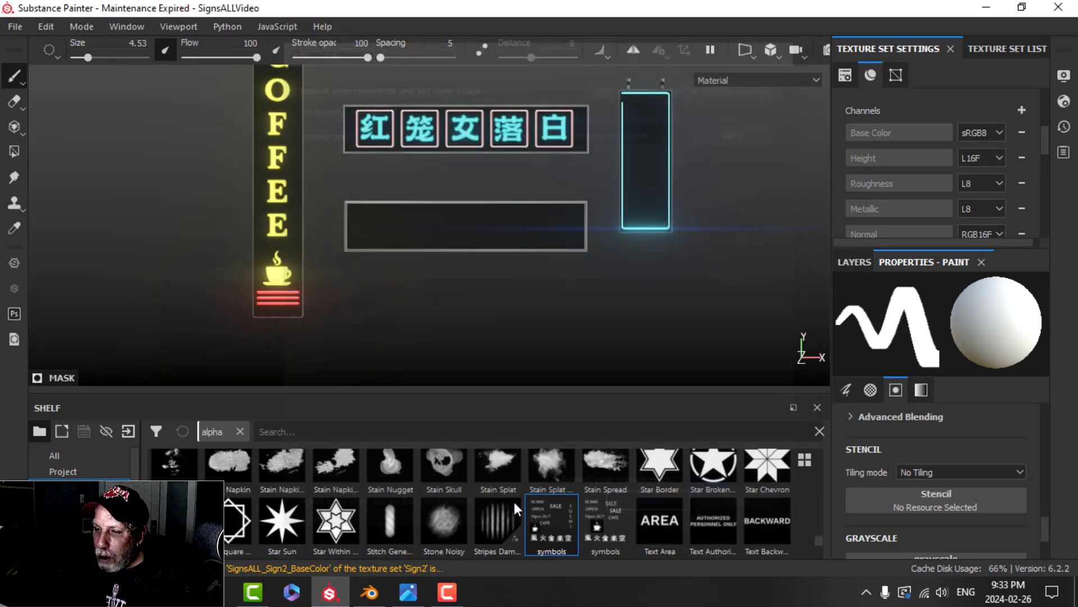
# - Load the symbols alpha as the brush stencil, then scale and position it so Open 24/7 fits inside the blank lower sign
pyautogui.moveTo(553, 527); pyautogui.dragTo(921, 501)
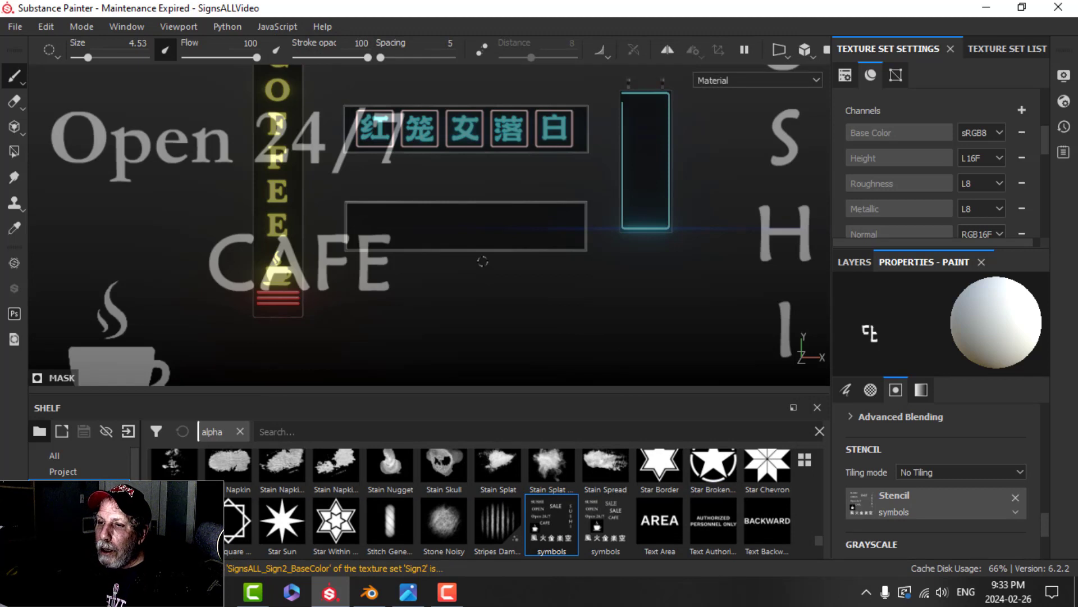
pyautogui.scroll(-1, 436, 262)
pyautogui.scroll(-1, 476, 273)
pyautogui.scroll(1, 475, 273)
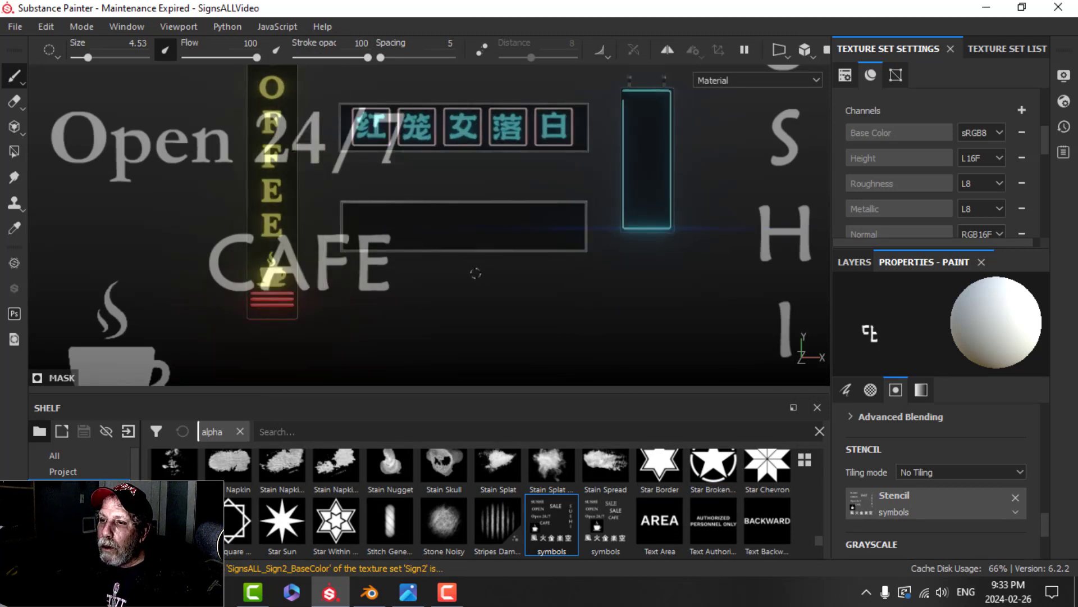
pyautogui.press('s')
pyautogui.moveTo(478, 202); pyautogui.dragTo(397, 148, button='right')
pyautogui.moveTo(449, 204); pyautogui.dragTo(323, 165)
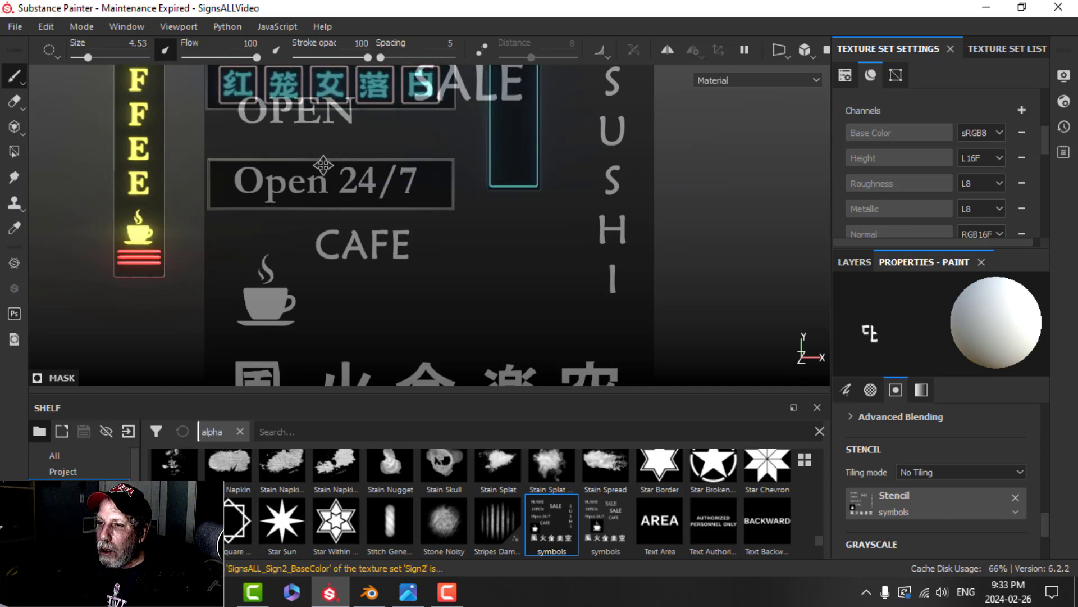
pyautogui.keyDown('alt'); pyautogui.moveTo(323, 165); pyautogui.dragTo(323, 164, button='middle'); pyautogui.keyUp('alt')
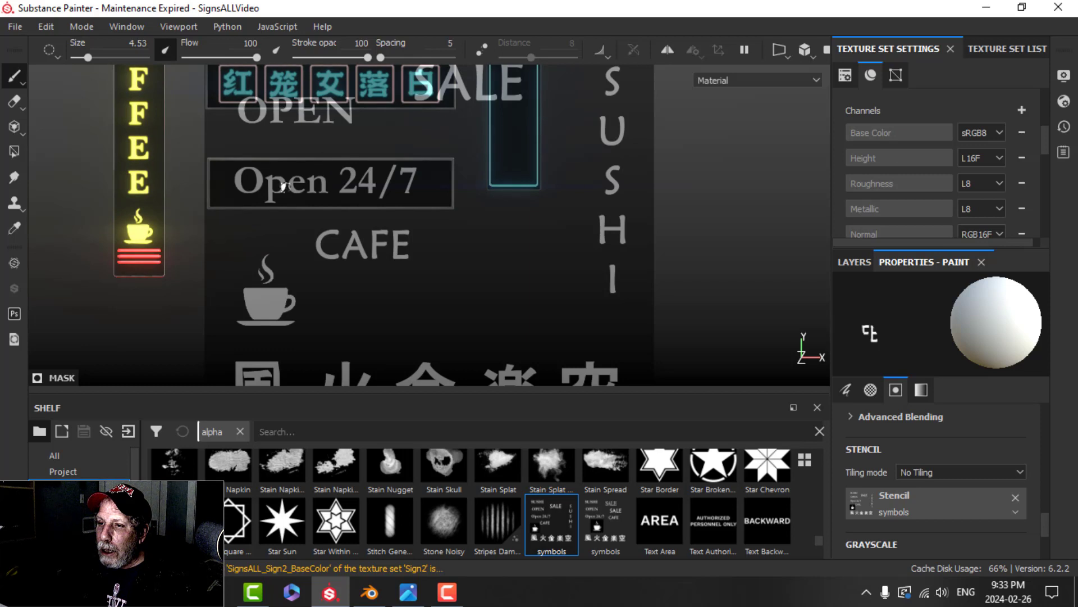
# - Paint the Open 24/7 lettering through the stencil onto the lower sign and remove the stencil from the brush
pyautogui.moveTo(256, 184); pyautogui.dragTo(241, 179)
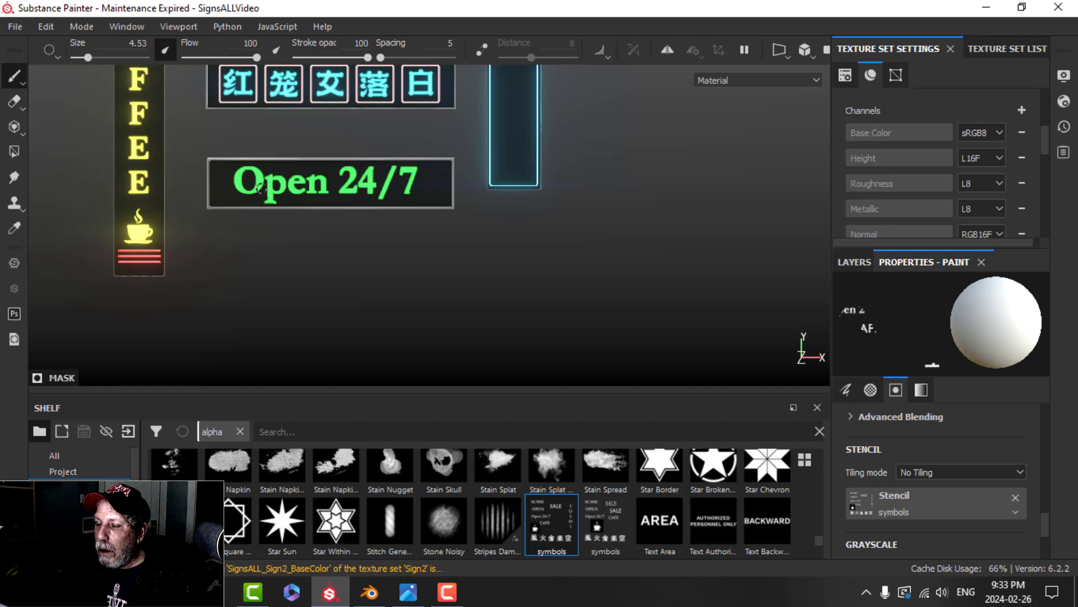
pyautogui.moveTo(232, 193); pyautogui.dragTo(227, 192)
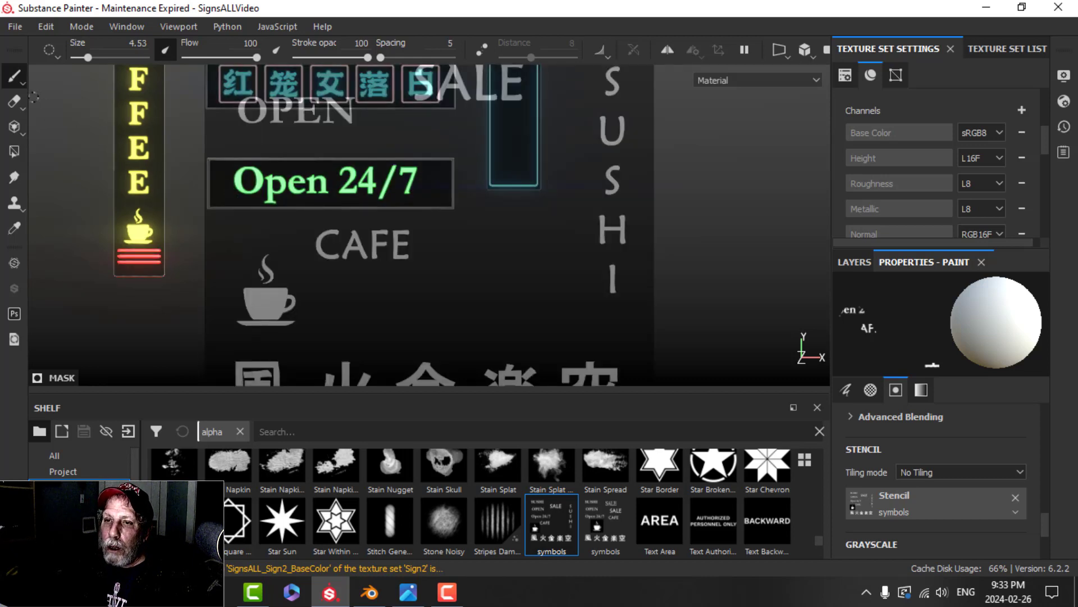
pyautogui.click(1015, 497)
pyautogui.moveTo(424, 283)
pyautogui.keyDown('alt'); pyautogui.mouseDown()
pyautogui.moveTo(356, 200)
pyautogui.moveTo(462, 258)
pyautogui.moveTo(386, 263)
pyautogui.moveTo(421, 241)
pyautogui.moveTo(525, 258)
pyautogui.moveTo(371, 274)
pyautogui.mouseUp(); pyautogui.keyUp('alt')
pyautogui.moveTo(419, 285)
pyautogui.keyDown('alt'); pyautogui.mouseDown(button='middle')
pyautogui.moveTo(583, 260)
pyautogui.moveTo(502, 269)
pyautogui.mouseUp(button='middle'); pyautogui.keyUp('alt')
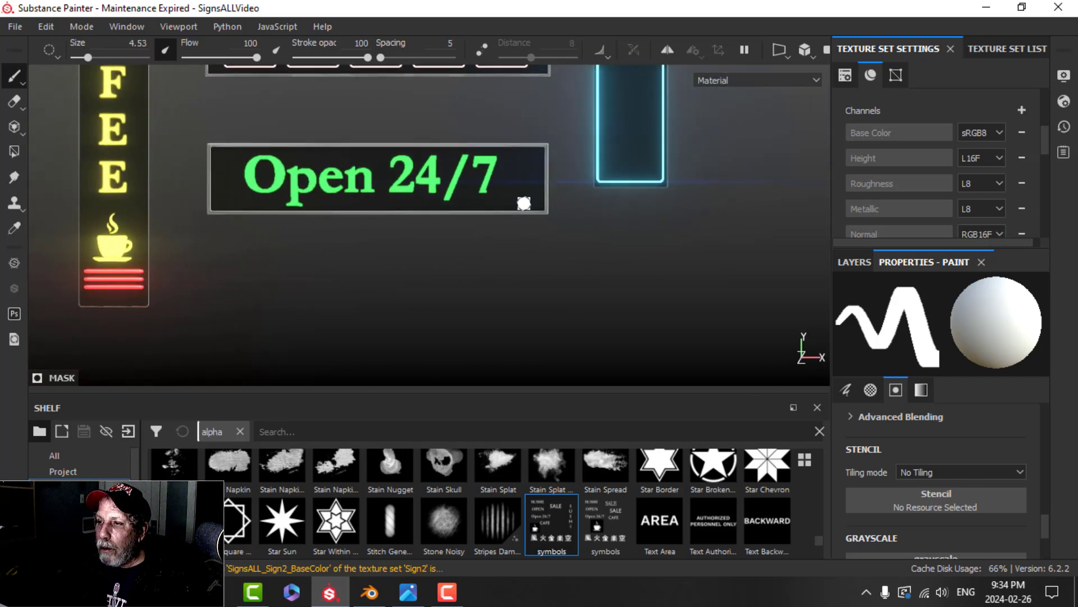
# - Add a Transform filter to the mask of Fill layer 1 and set its Offset Y to 0.05
pyautogui.click(854, 262)
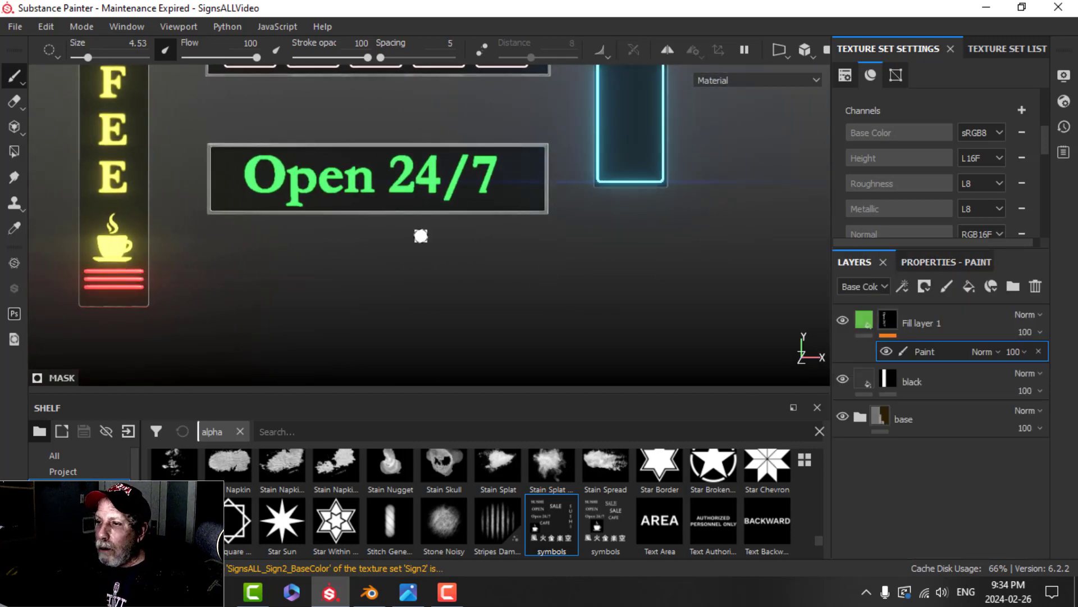
pyautogui.click(908, 283)
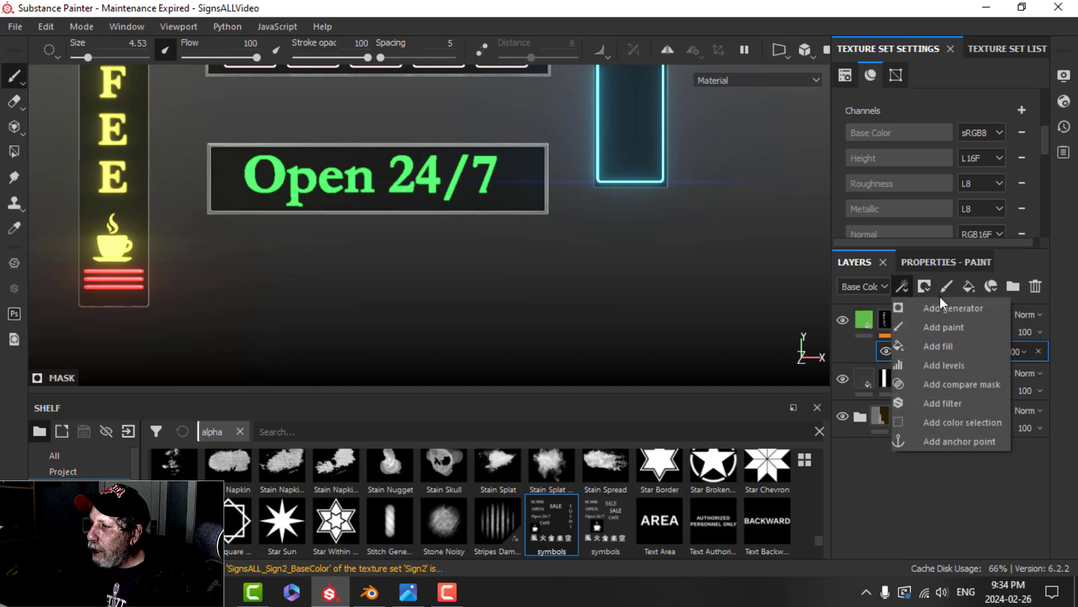
pyautogui.click(948, 398)
pyautogui.click(936, 267)
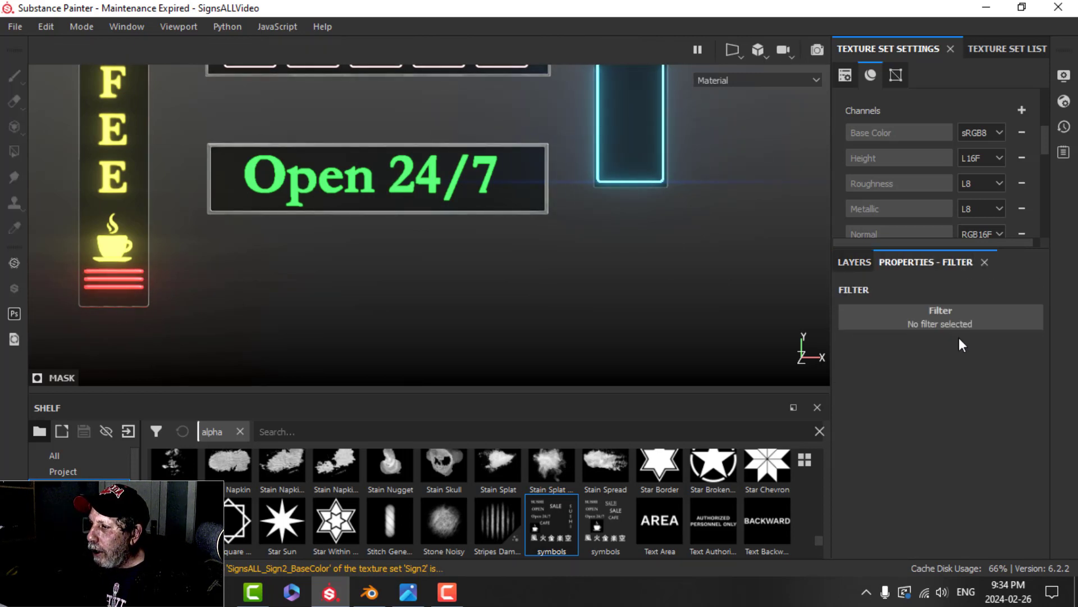
pyautogui.click(938, 318)
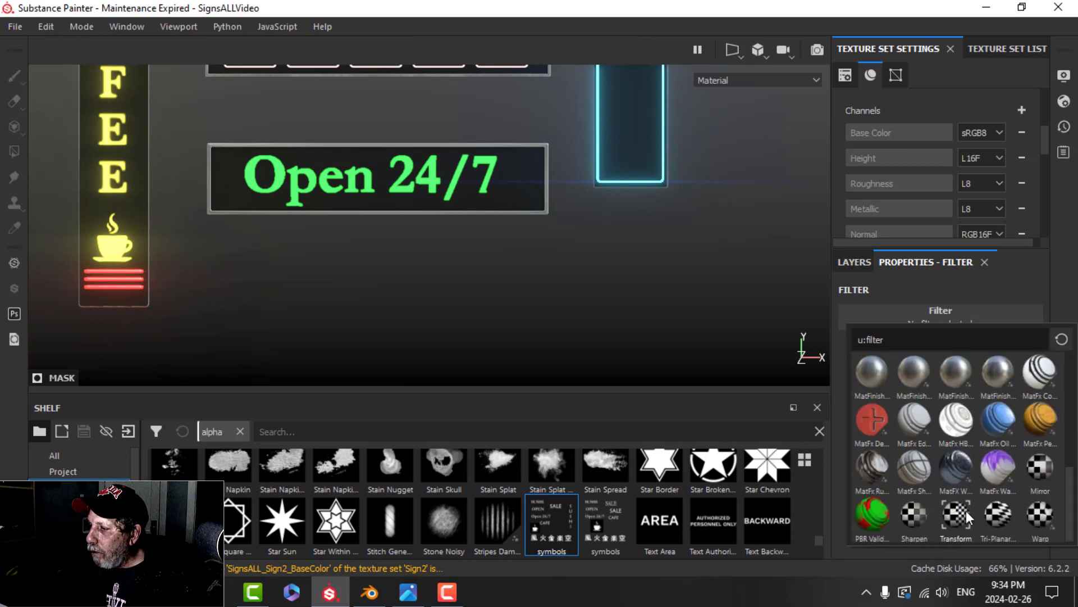
pyautogui.click(965, 517)
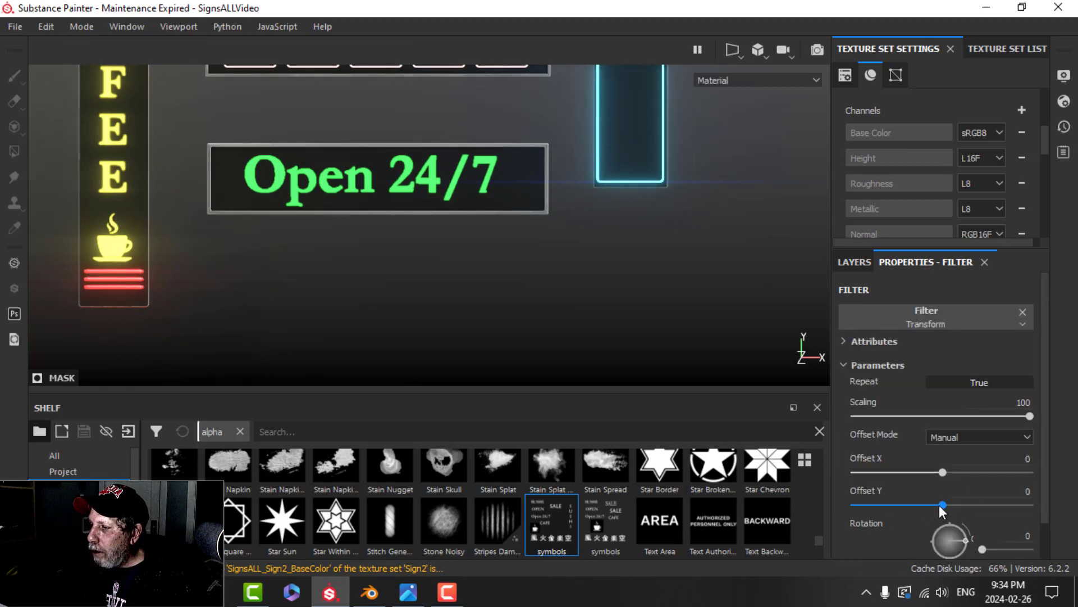
pyautogui.moveTo(939, 504); pyautogui.dragTo(1031, 492)
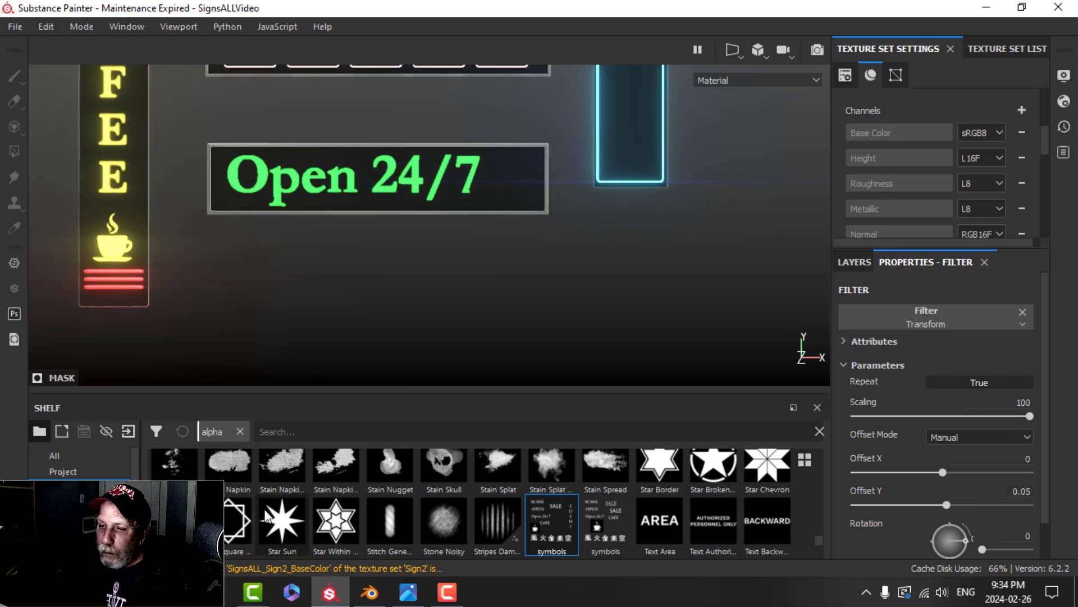
# - Search the shelf alphas for "arro" and choose the Arrow Long alpha
pyautogui.write('a')
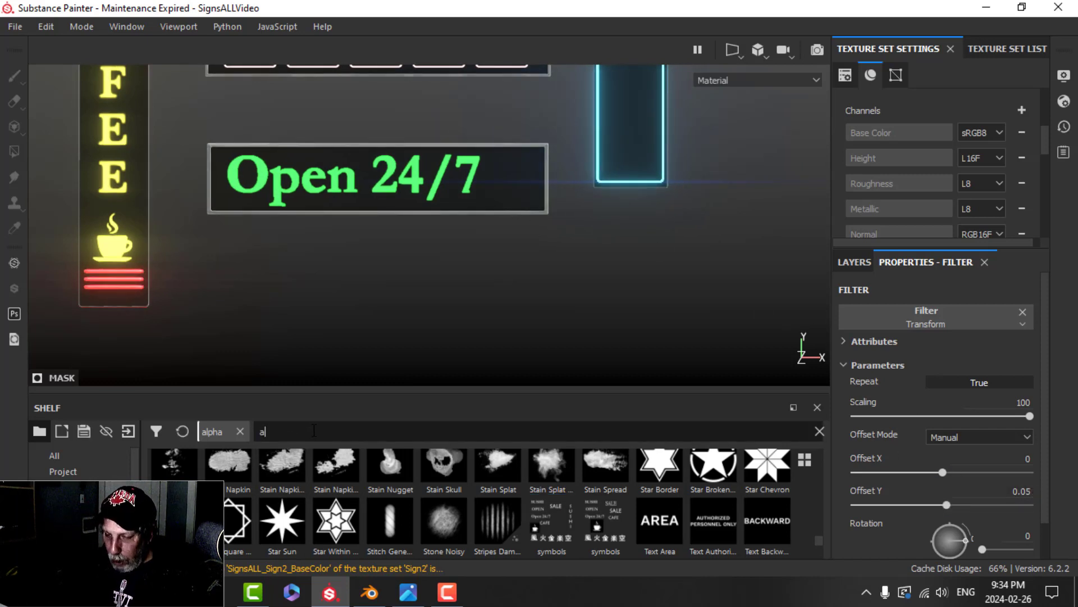
pyautogui.write('rro')
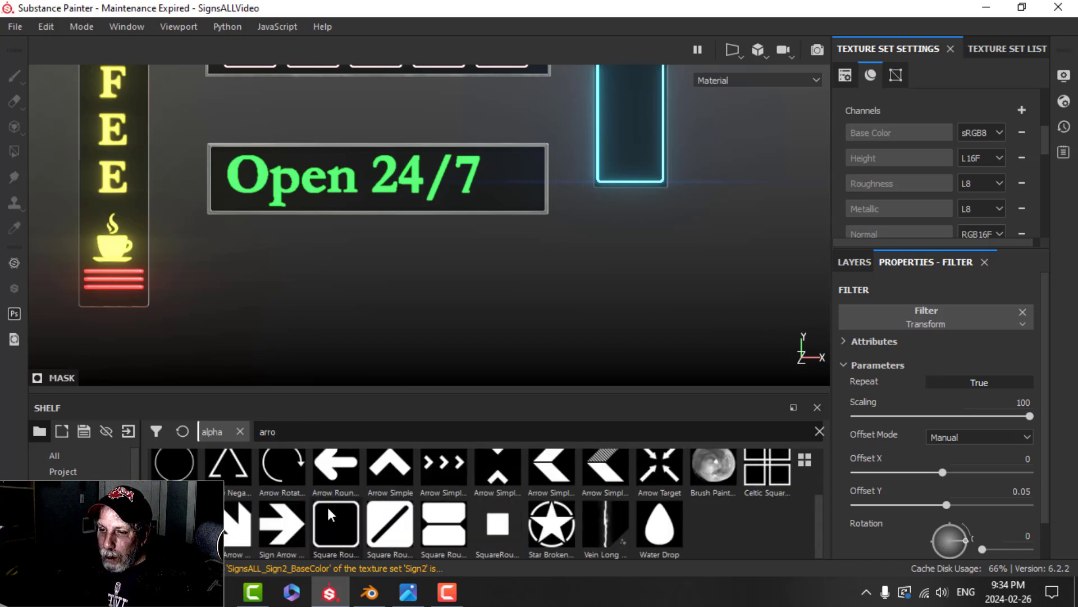
pyautogui.moveTo(286, 530)
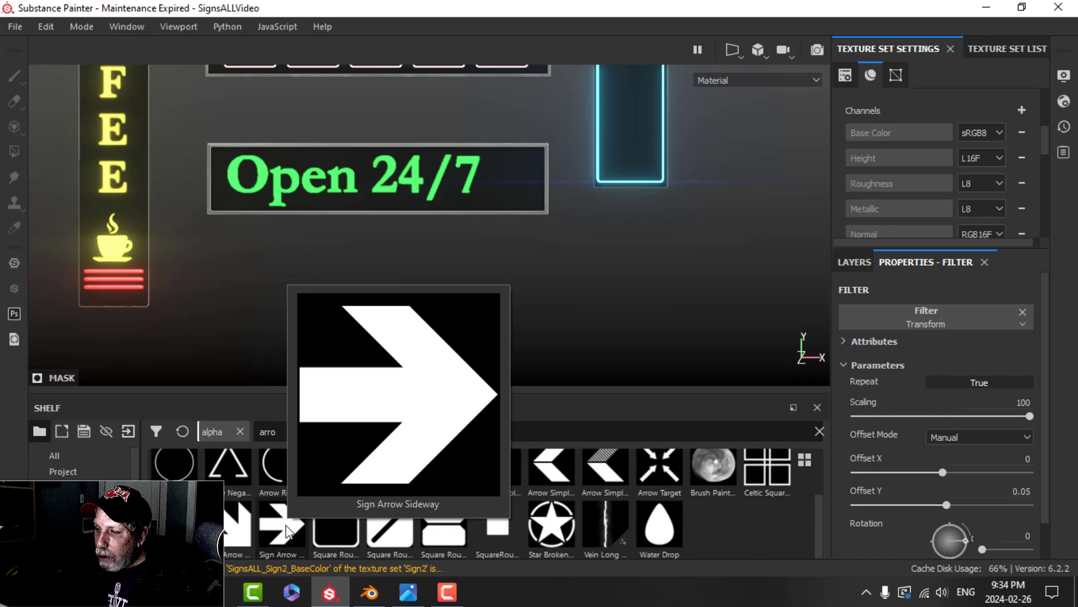
pyautogui.scroll(2, 556, 494)
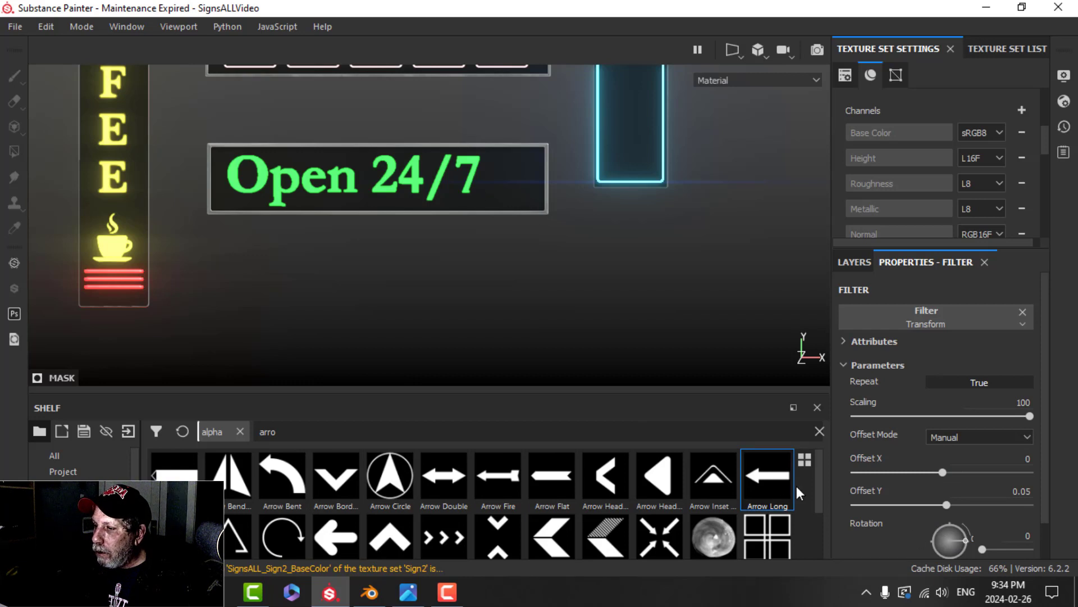
# - Make the Arrow Long alpha the brush shape on the Paint effect in Fill layer 1's mask and enlarge the brush to 18.92
pyautogui.click(864, 260)
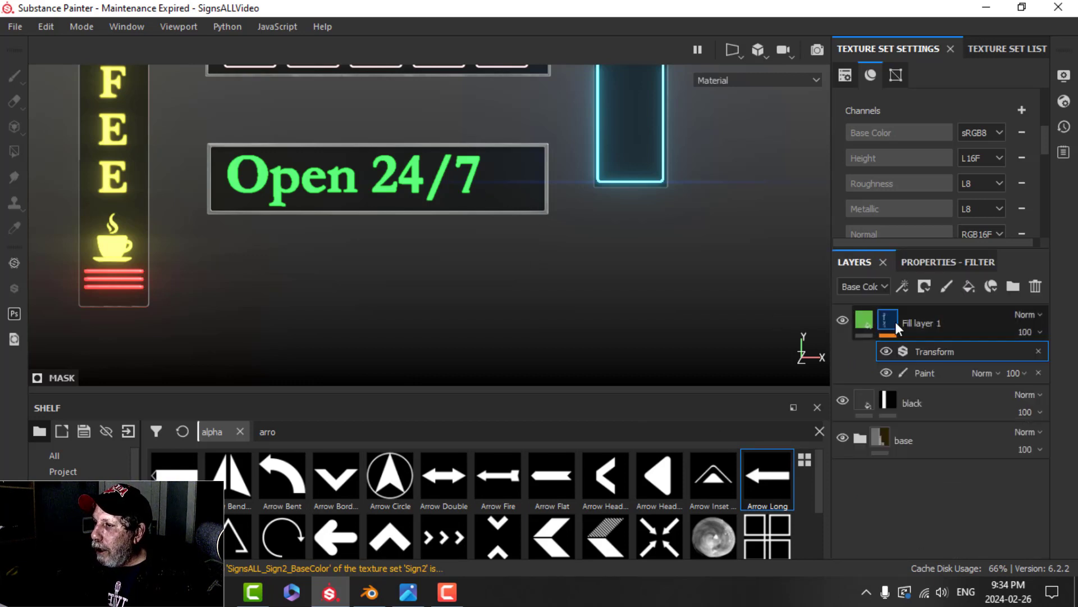
pyautogui.click(921, 372)
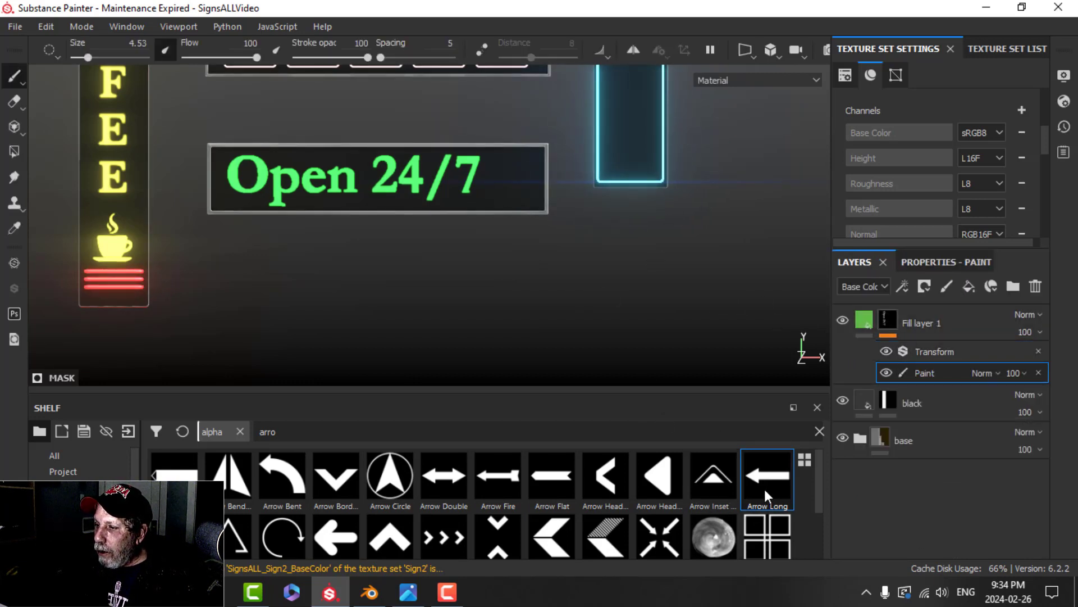
pyautogui.press(']')
pyautogui.press(']')
pyautogui.press(']')
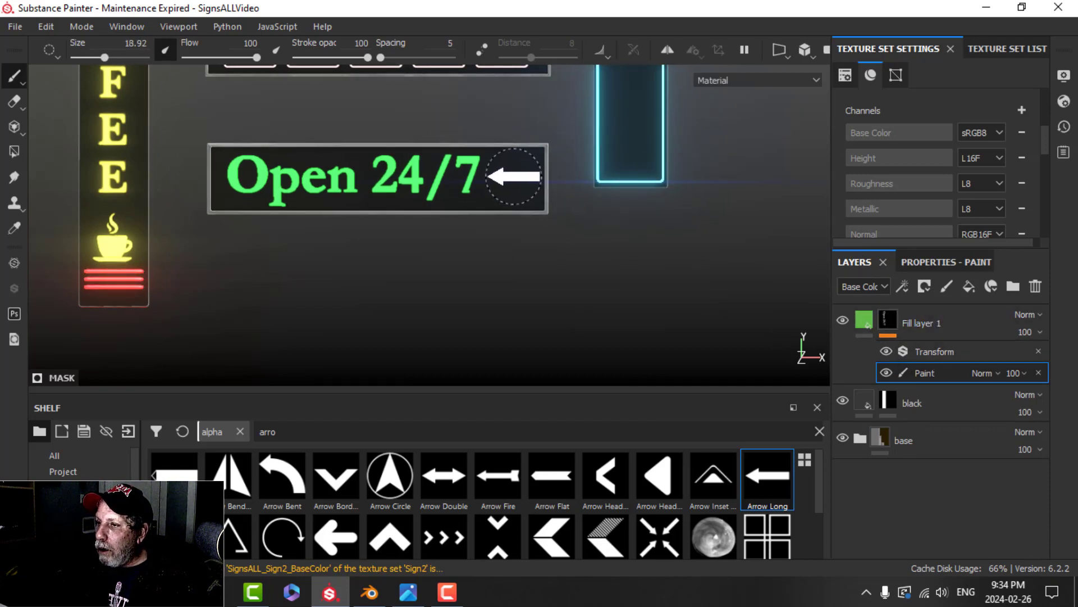
# - Set the arrow alpha's Direction to 90 and stamp a downward arrow after the Open 24/7 lettering
pyautogui.click(932, 256)
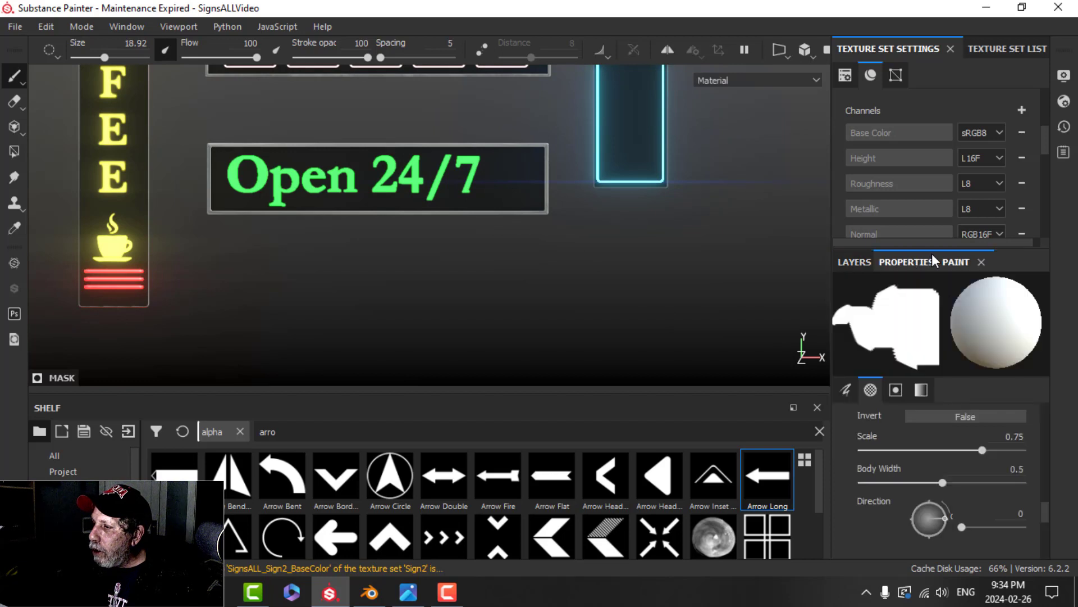
pyautogui.moveTo(943, 521); pyautogui.dragTo(931, 497)
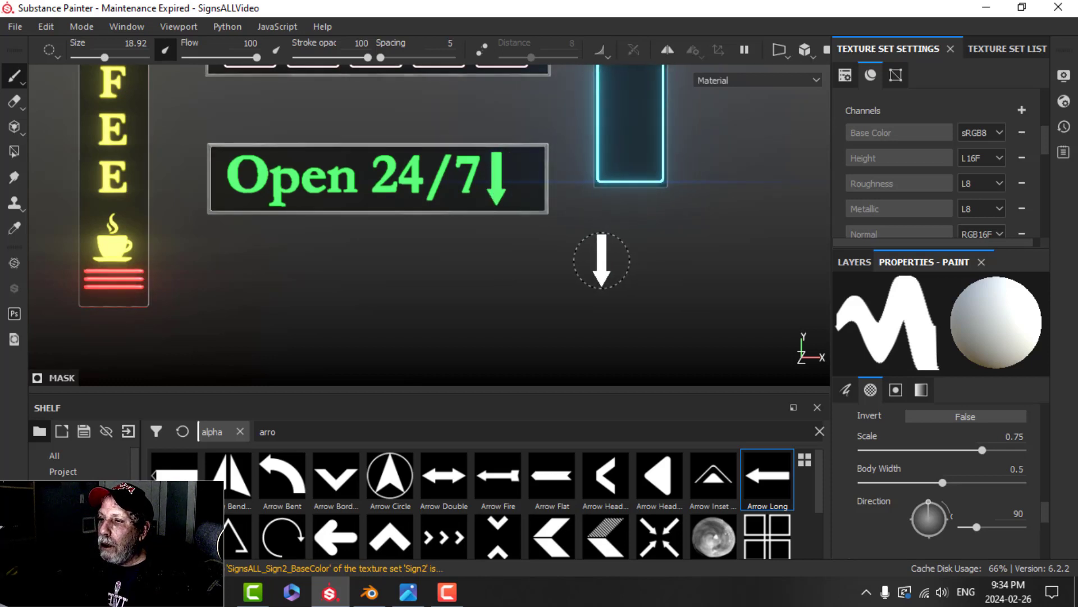
pyautogui.scroll(3, 525, 178)
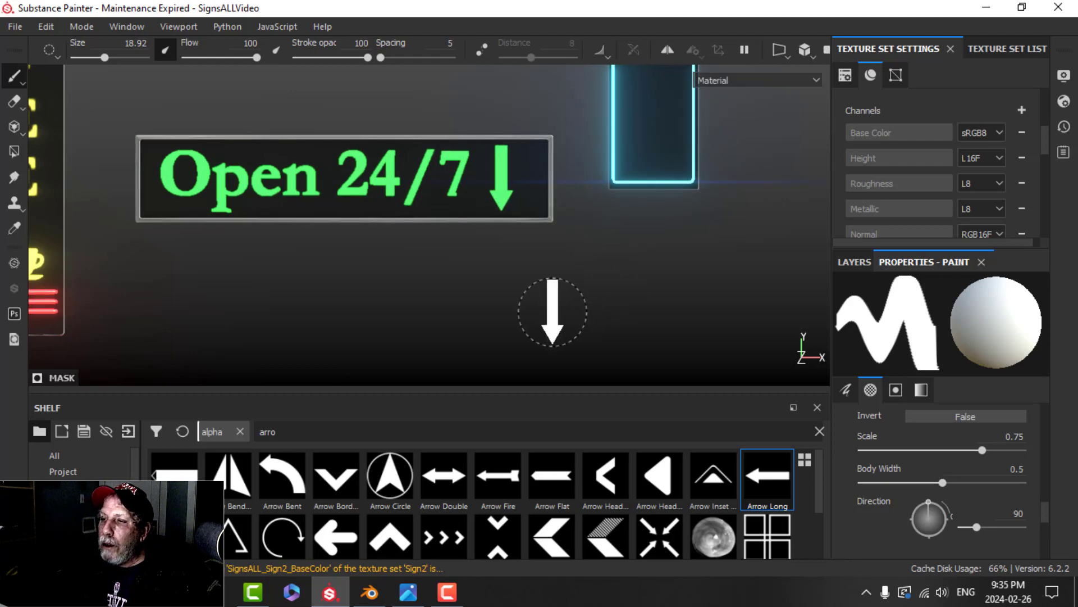
# - Set Fill layer 1's base color to muted grey-green (0.260, 0.399, 0.238) and its emissive color to bright green (0.063, 0.639, 0.091)
pyautogui.scroll(-2, 549, 308)
pyautogui.keyDown('alt'); pyautogui.moveTo(452, 296); pyautogui.dragTo(570, 291); pyautogui.keyUp('alt')
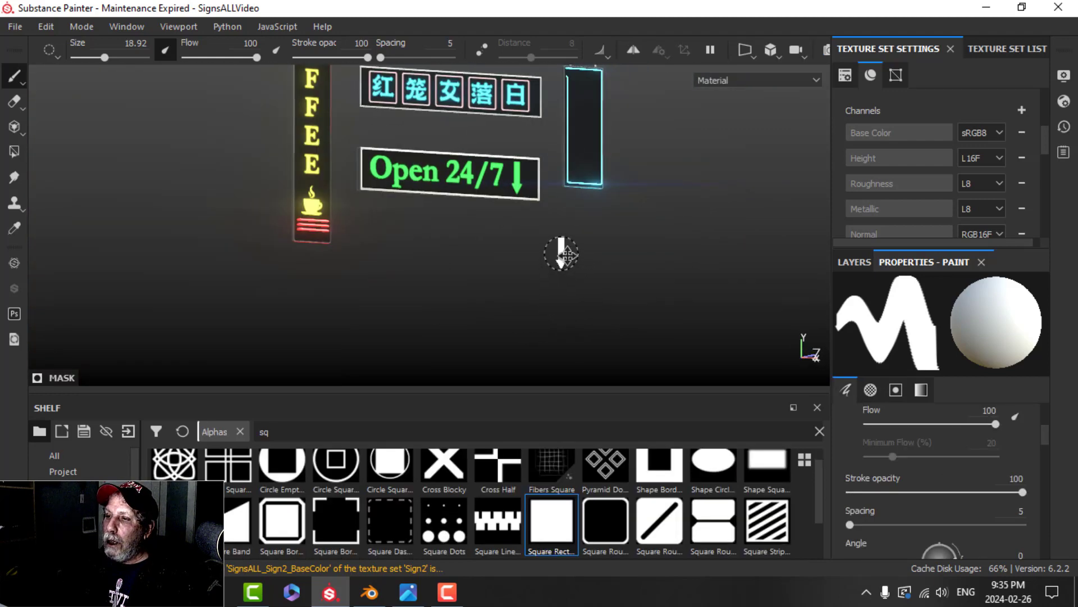
pyautogui.keyDown('alt'); pyautogui.moveTo(561, 251); pyautogui.dragTo(573, 283); pyautogui.keyUp('alt')
pyautogui.click(855, 262)
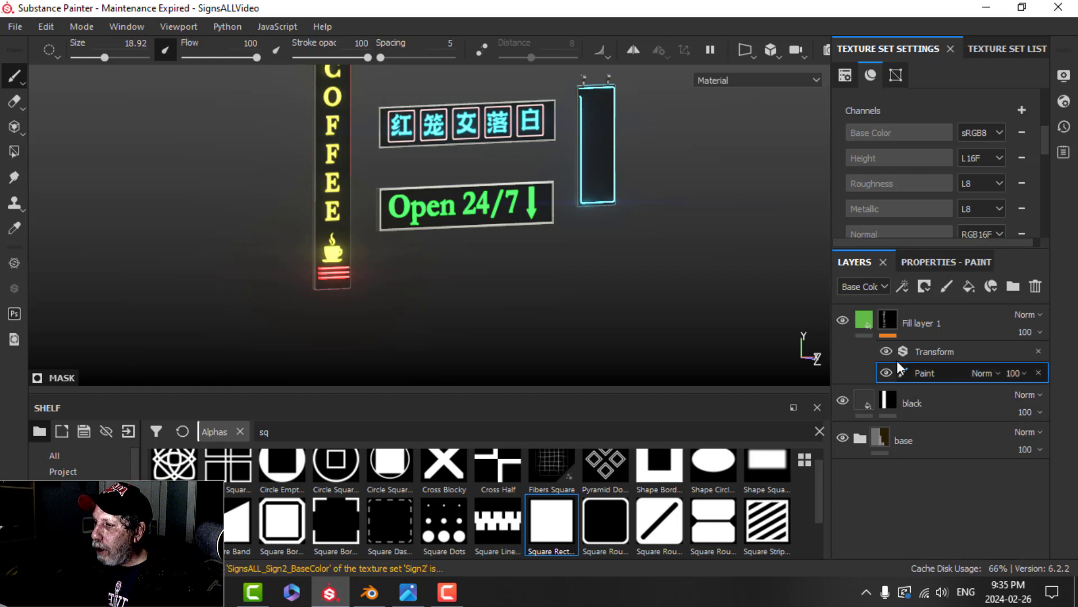
pyautogui.click(899, 321)
pyautogui.click(932, 264)
pyautogui.scroll(2, 578, 250)
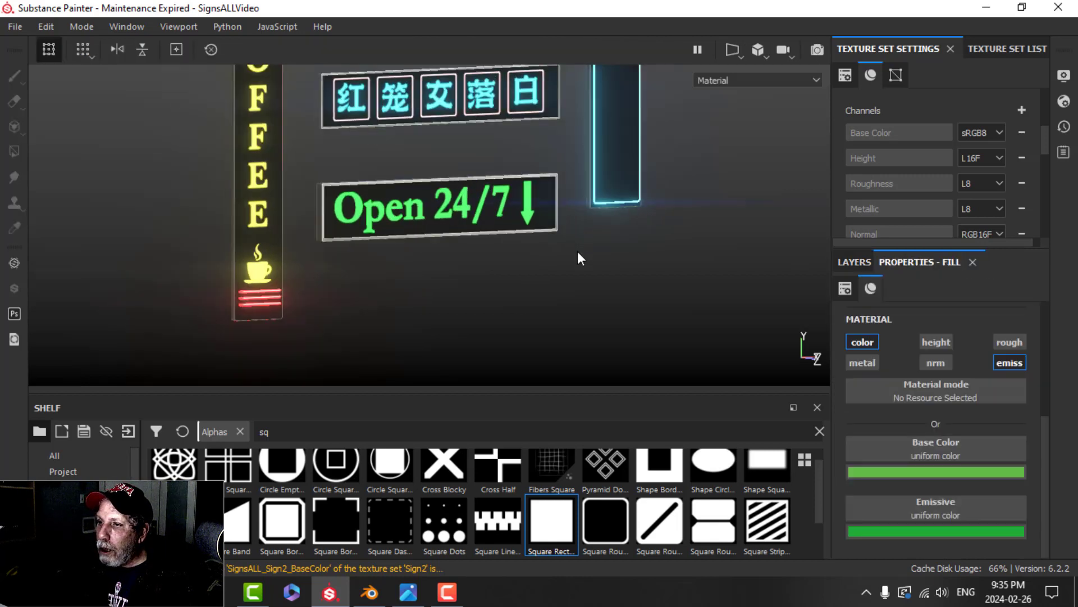
pyautogui.click(931, 471)
pyautogui.moveTo(893, 377); pyautogui.dragTo(884, 346)
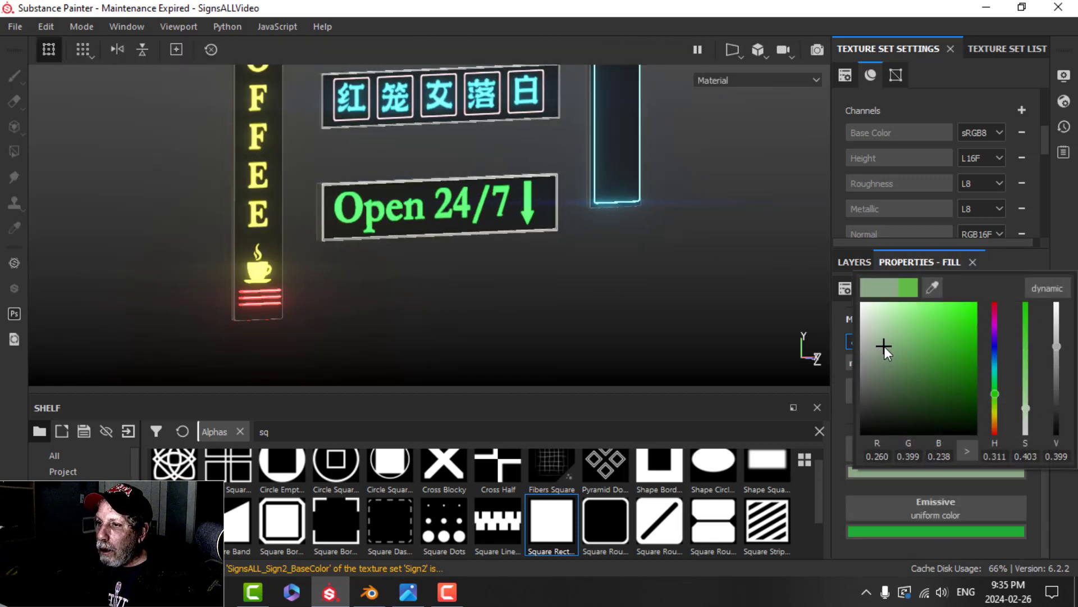
pyautogui.click(950, 533)
pyautogui.click(935, 395)
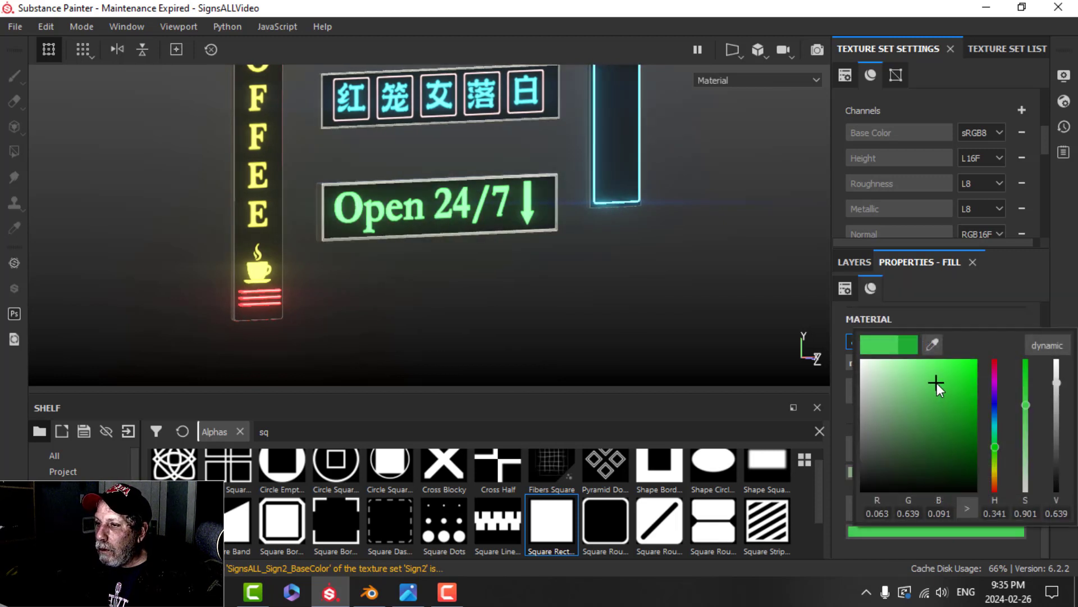
# - Switch to the Sign4 texture set and rename its Fill layer 1 as tube
pyautogui.keyDown('alt'); pyautogui.moveTo(739, 354); pyautogui.dragTo(625, 296); pyautogui.keyUp('alt')
pyautogui.scroll(-3, 645, 293)
pyautogui.keyDown('alt'); pyautogui.moveTo(661, 203); pyautogui.dragTo(551, 243, button='middle'); pyautogui.keyUp('alt')
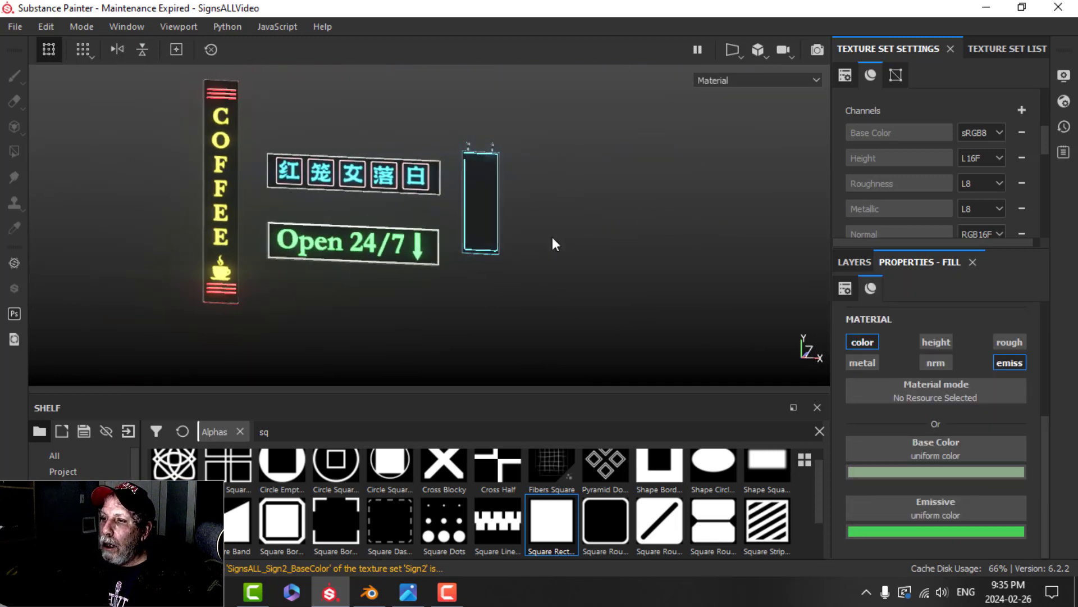
pyautogui.moveTo(551, 243)
pyautogui.keyDown('alt'); pyautogui.mouseDown()
pyautogui.moveTo(572, 236)
pyautogui.moveTo(535, 257)
pyautogui.mouseUp(); pyautogui.keyUp('alt')
pyautogui.scroll(3, 592, 230)
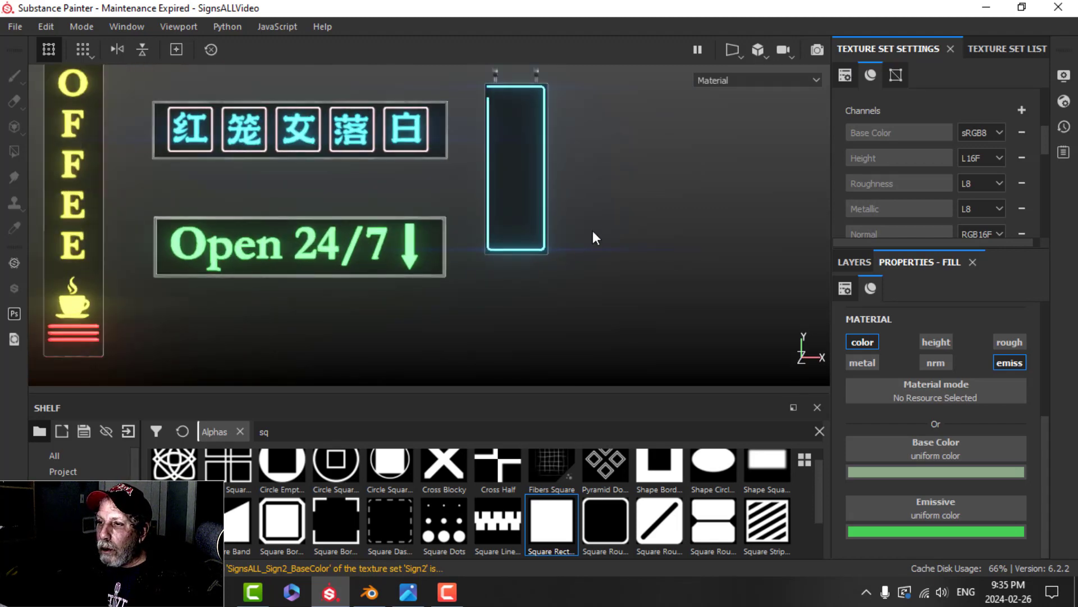
pyautogui.keyDown('alt'); pyautogui.moveTo(592, 230); pyautogui.dragTo(534, 245, button='middle'); pyautogui.keyUp('alt')
pyautogui.scroll(2, 514, 265)
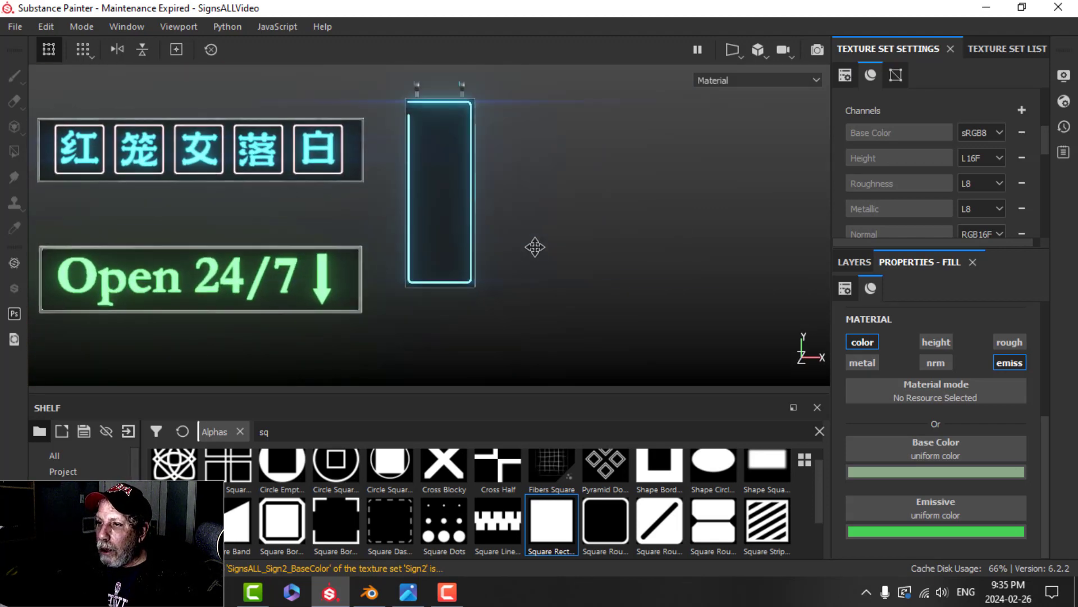
pyautogui.click(1000, 47)
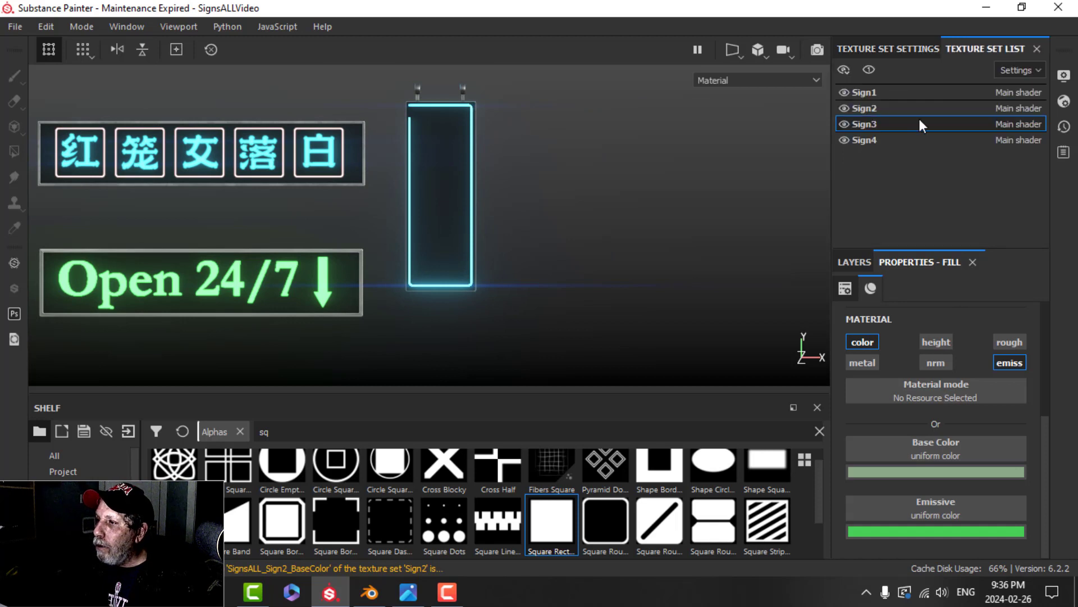
pyautogui.click(970, 142)
pyautogui.click(856, 262)
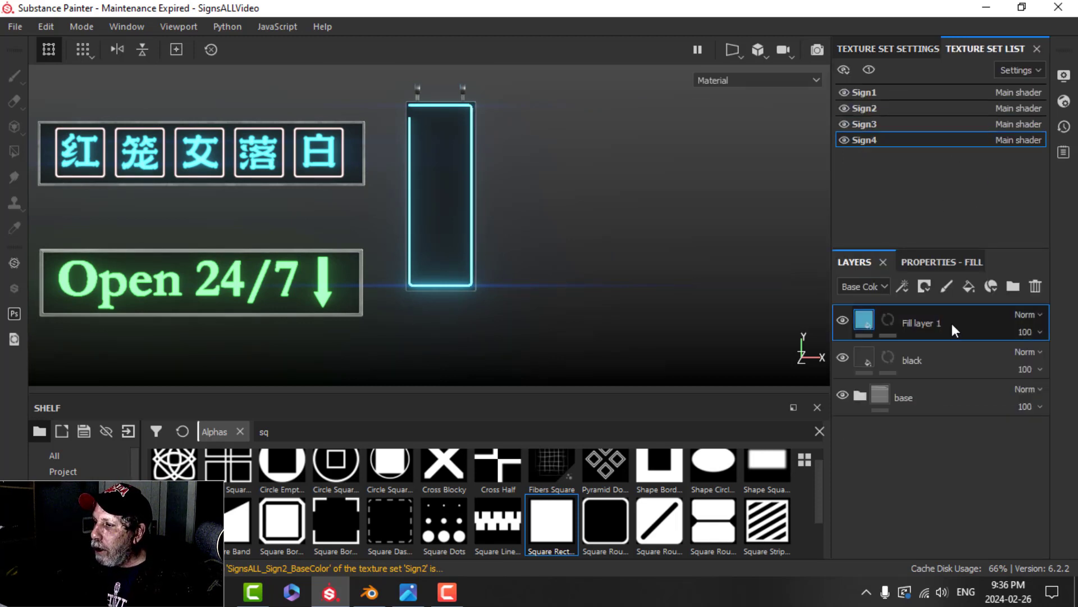
pyautogui.doubleClick(906, 324)
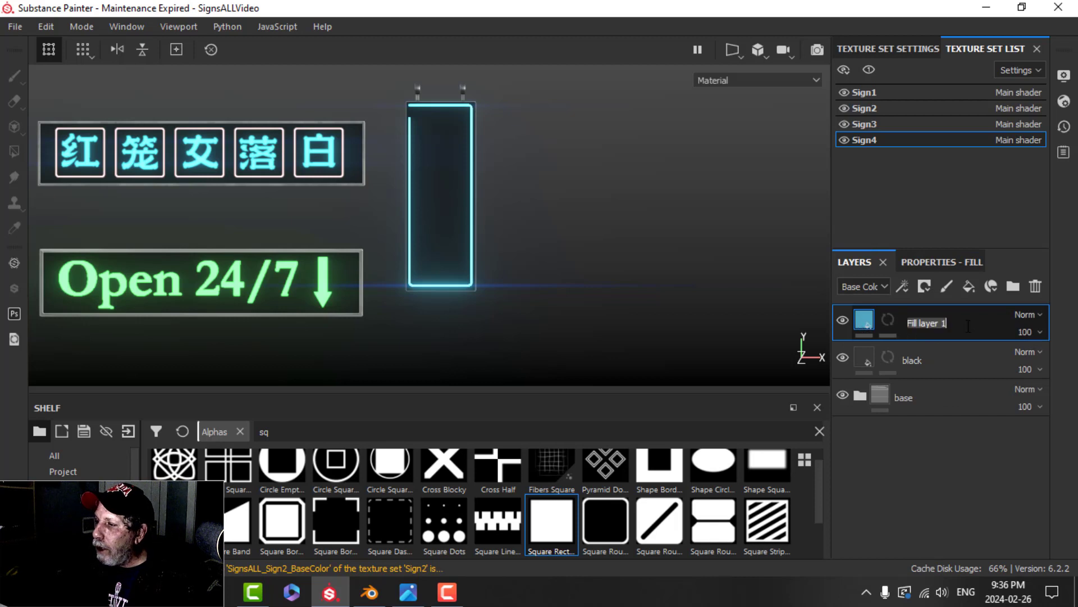
pyautogui.write('tube')
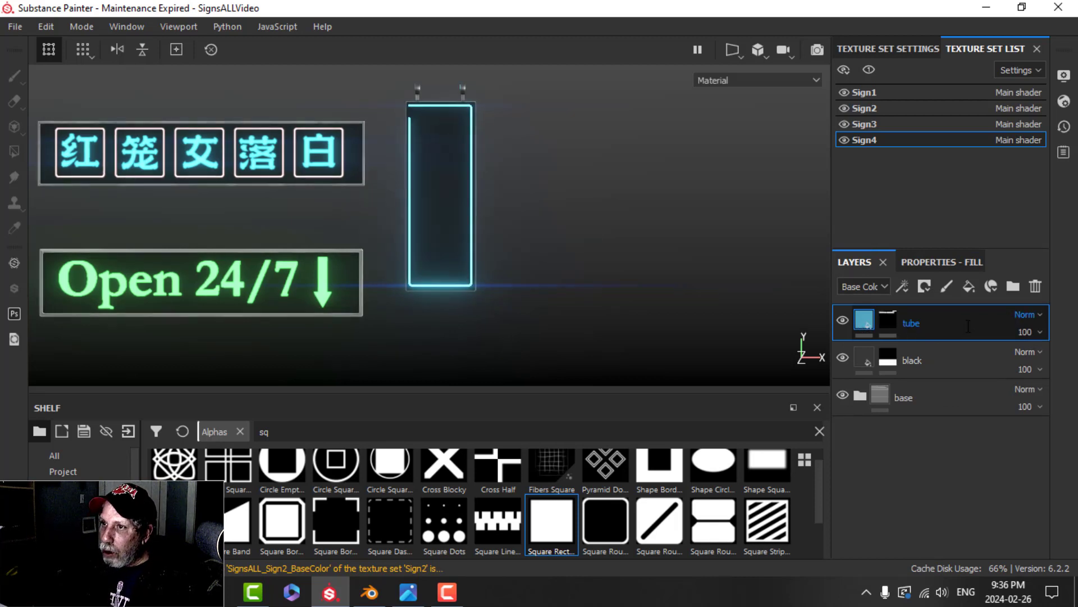
pyautogui.press('Return')
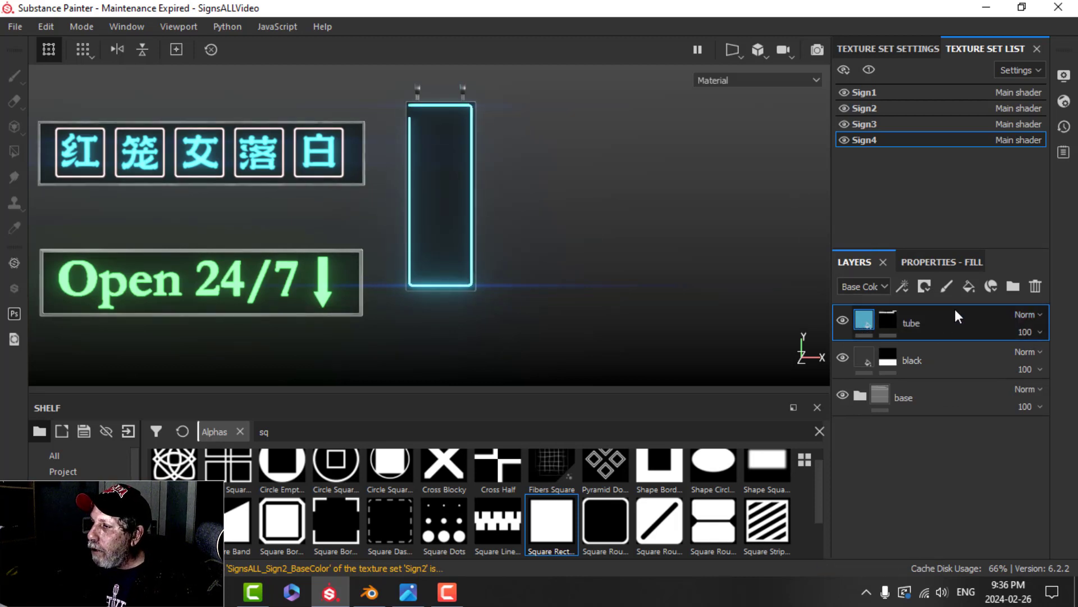
# - Add a fill layer above the tube layer with only the color and emissive channels enabled
pyautogui.click(968, 286)
pyautogui.click(951, 262)
pyautogui.keyDown('alt'); pyautogui.click(874, 339); pyautogui.keyUp('alt')
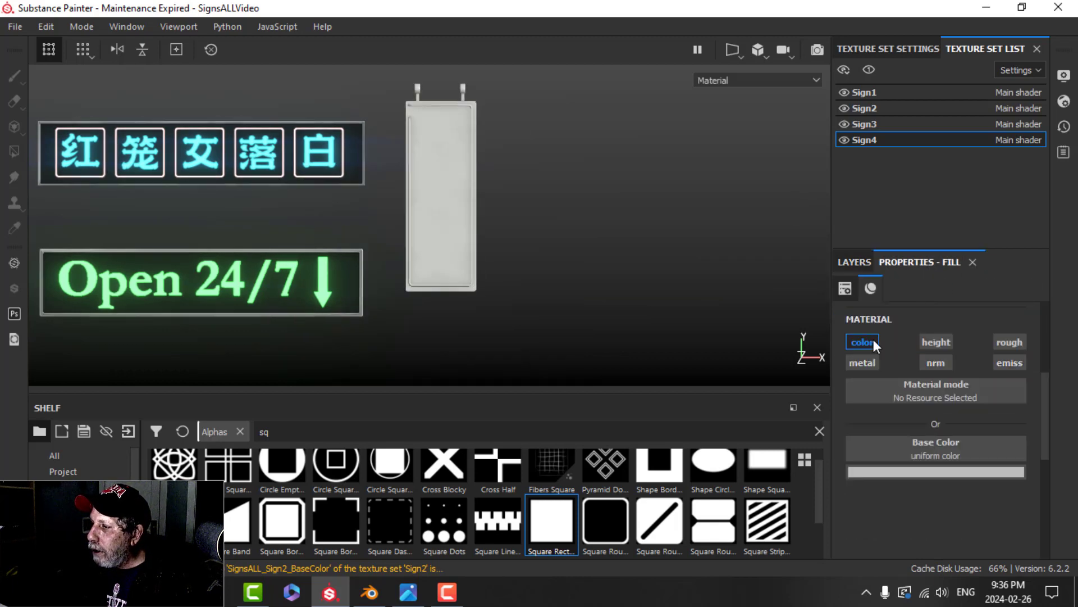
pyautogui.click(1012, 360)
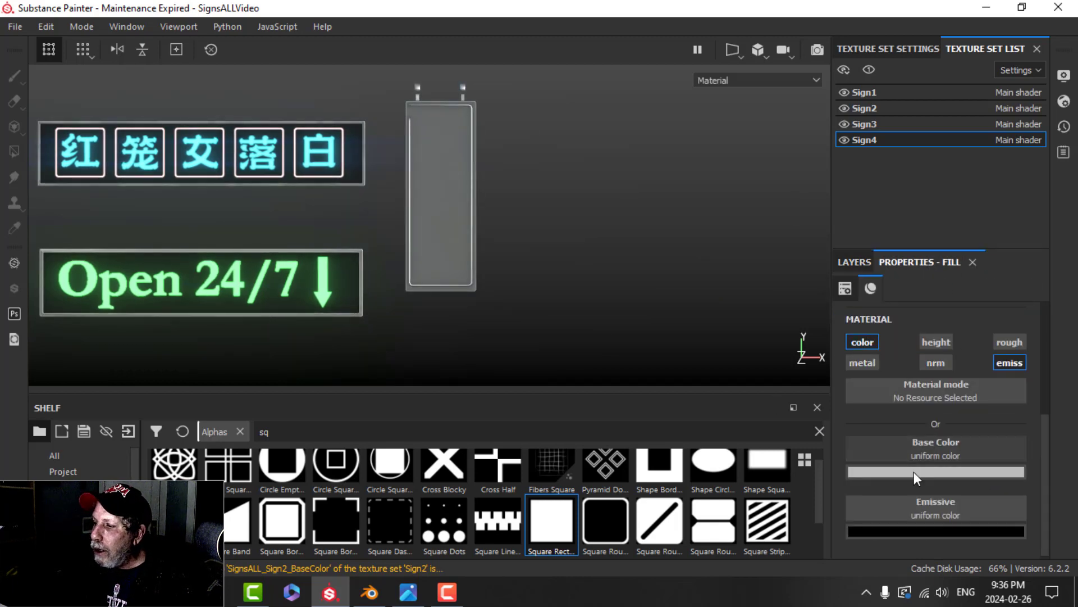
# - Set the new fill layer's emissive color to red and its base color to muted pink (0.578, 0.271, 0.271)
pyautogui.scroll(2, 498, 301)
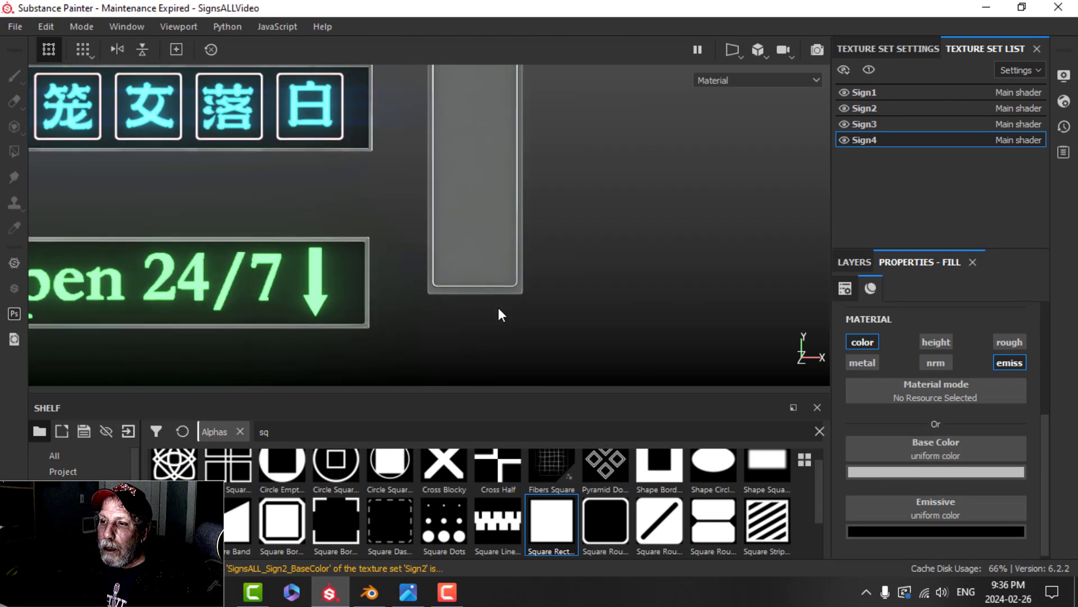
pyautogui.scroll(-4, 497, 308)
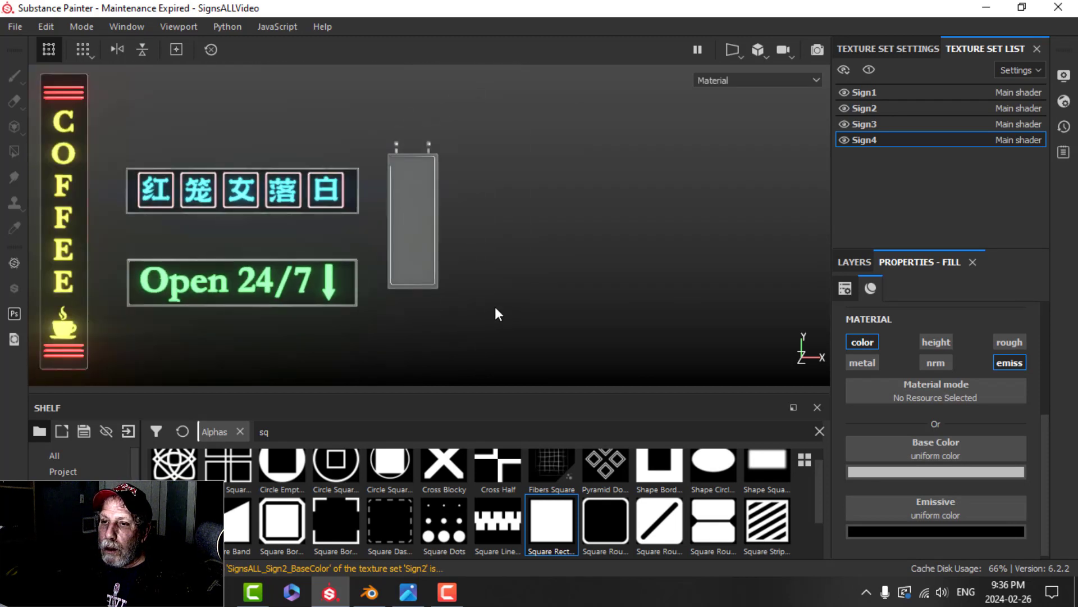
pyautogui.click(937, 529)
pyautogui.click(959, 391)
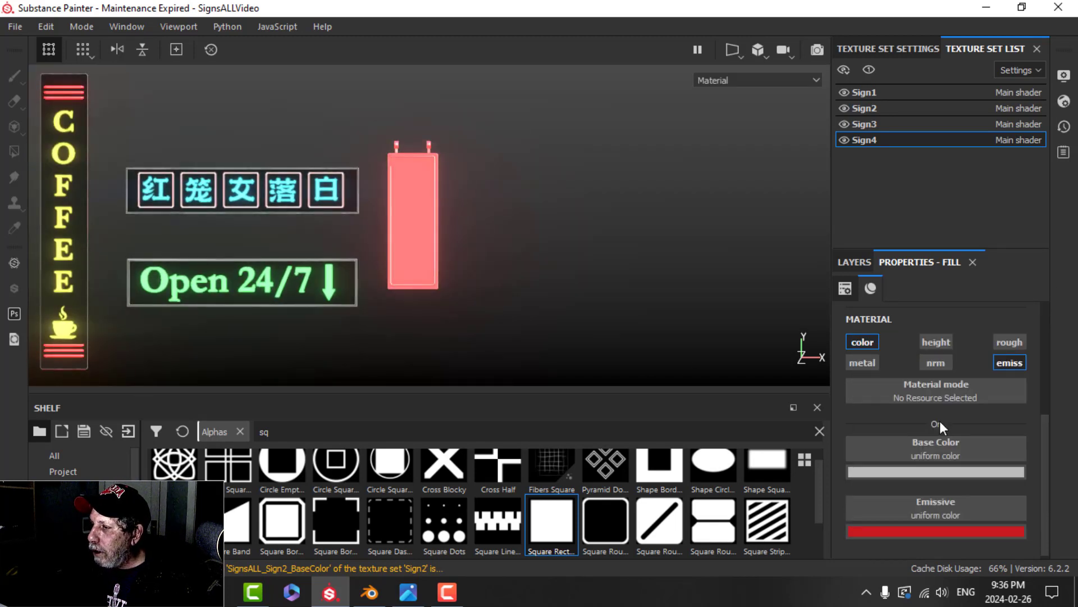
pyautogui.click(920, 470)
pyautogui.click(906, 336)
pyautogui.moveTo(906, 335); pyautogui.dragTo(894, 332)
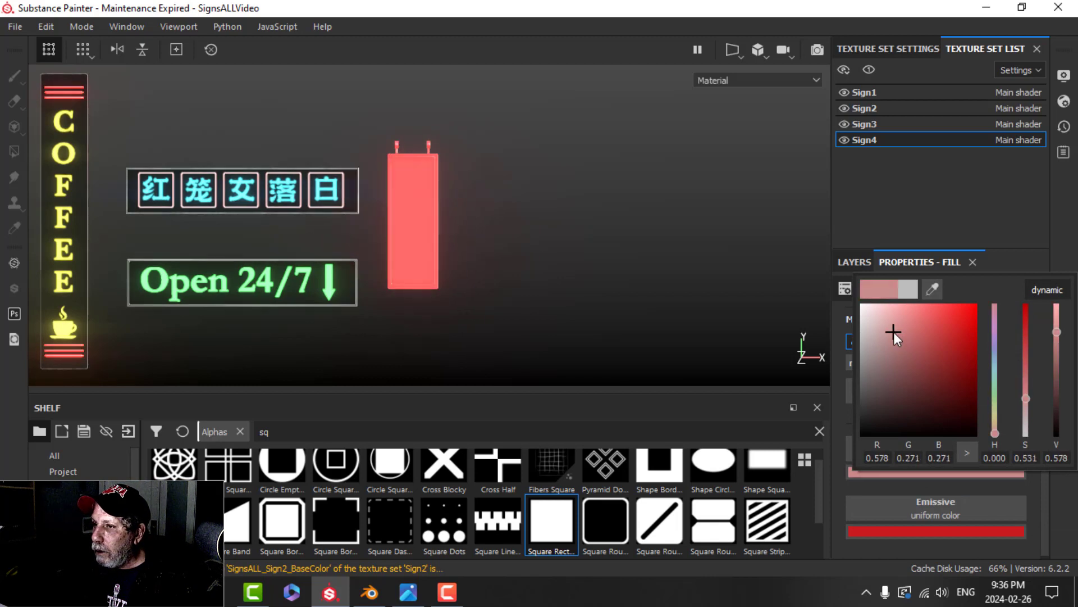
# - Give the red fill layer a black mask and add a Paint effect to that mask
pyautogui.click(848, 266)
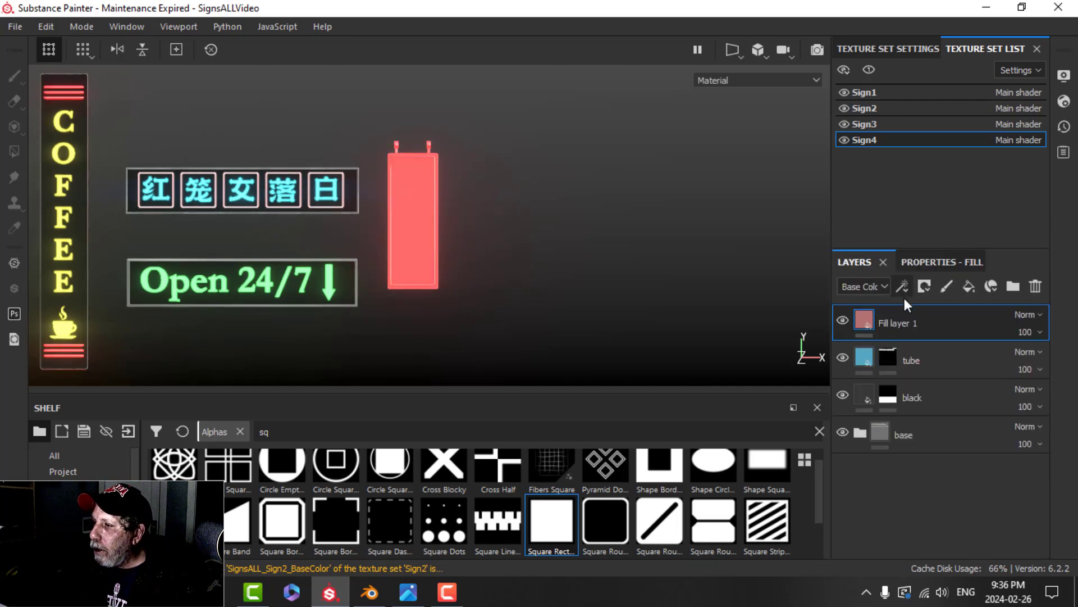
pyautogui.click(903, 287)
pyautogui.click(946, 319)
pyautogui.click(902, 287)
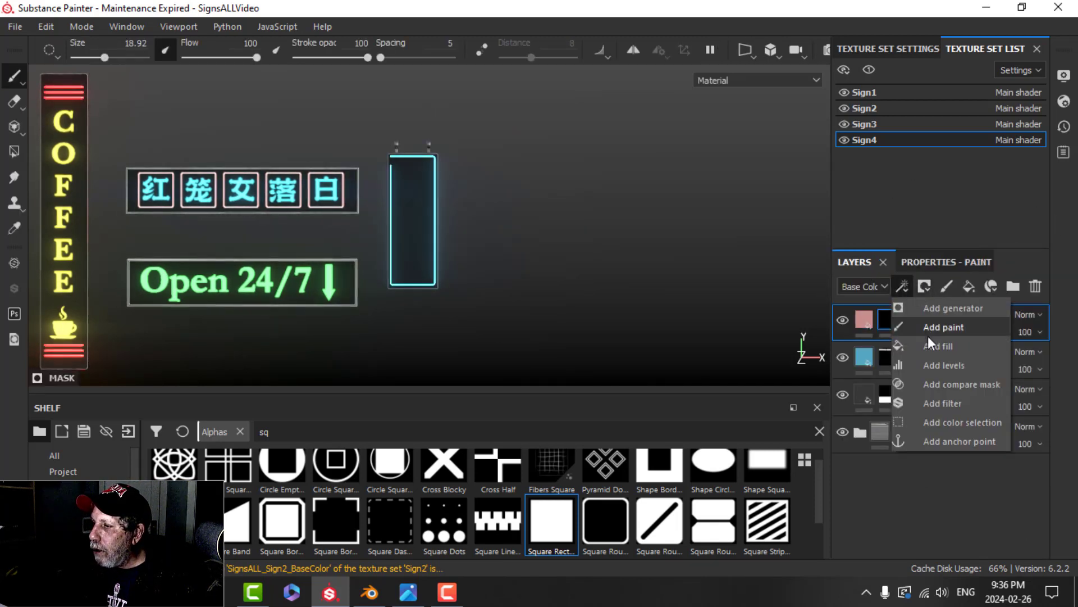
pyautogui.click(931, 330)
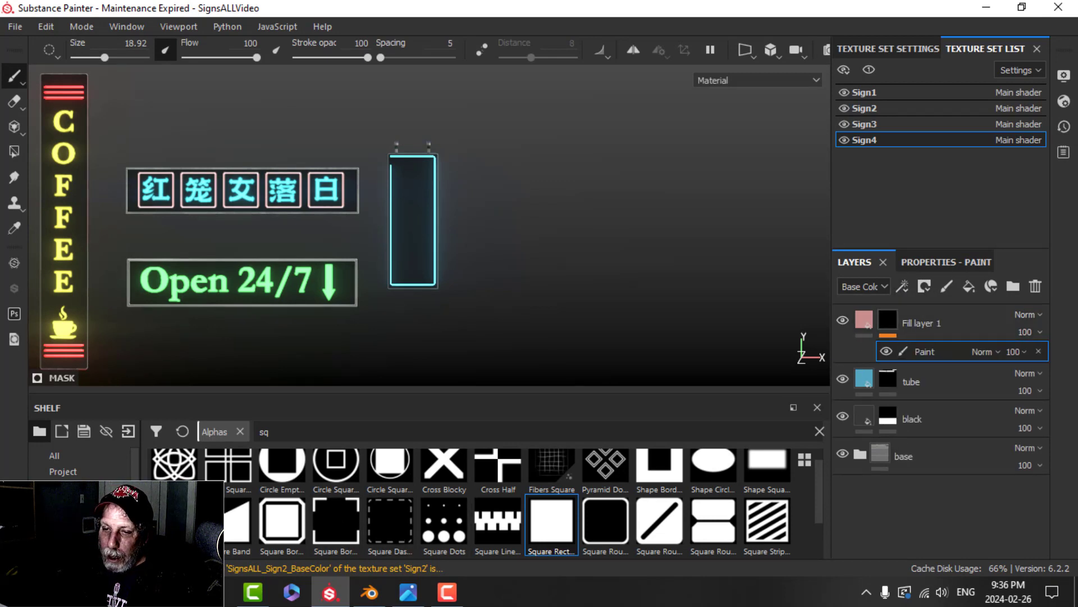
# - Search the alphas in the shelf for "sym"
pyautogui.click(71, 474)
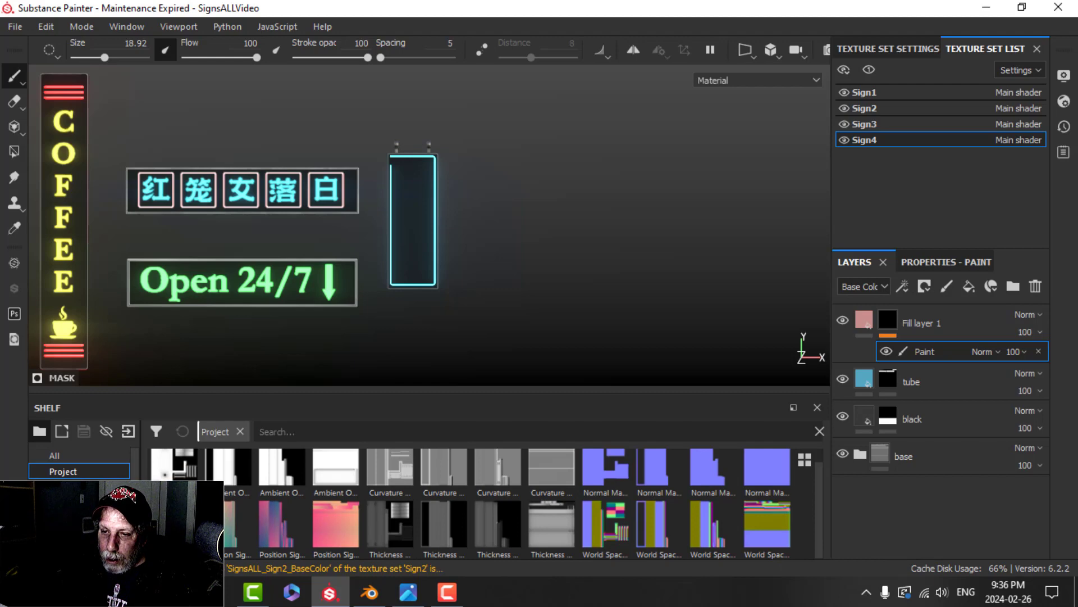
pyautogui.click(63, 486)
pyautogui.scroll(-8, 402, 496)
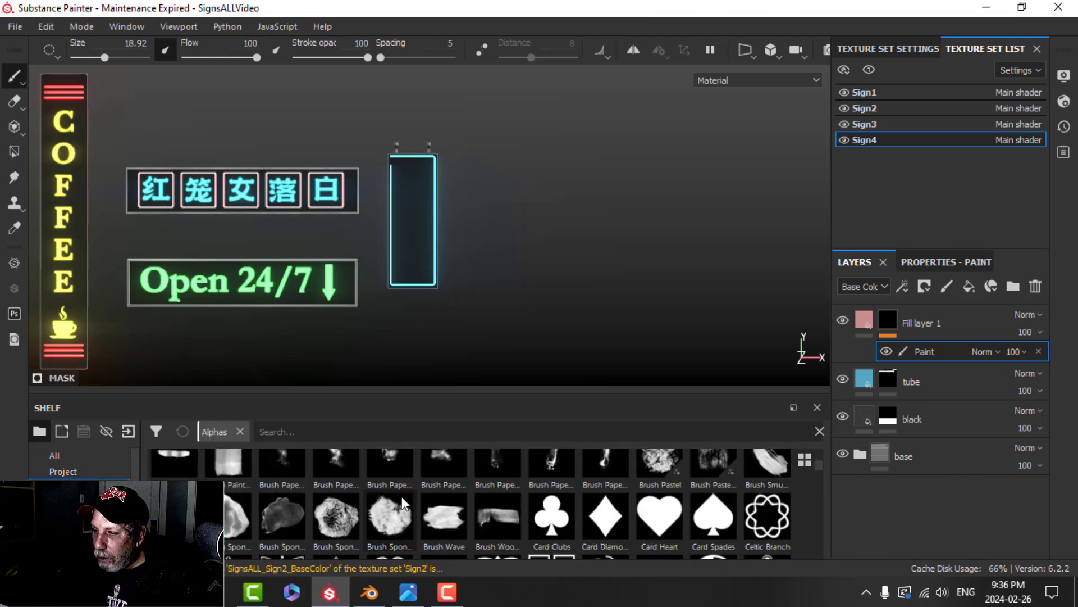
pyautogui.click(346, 431)
pyautogui.write('sym')
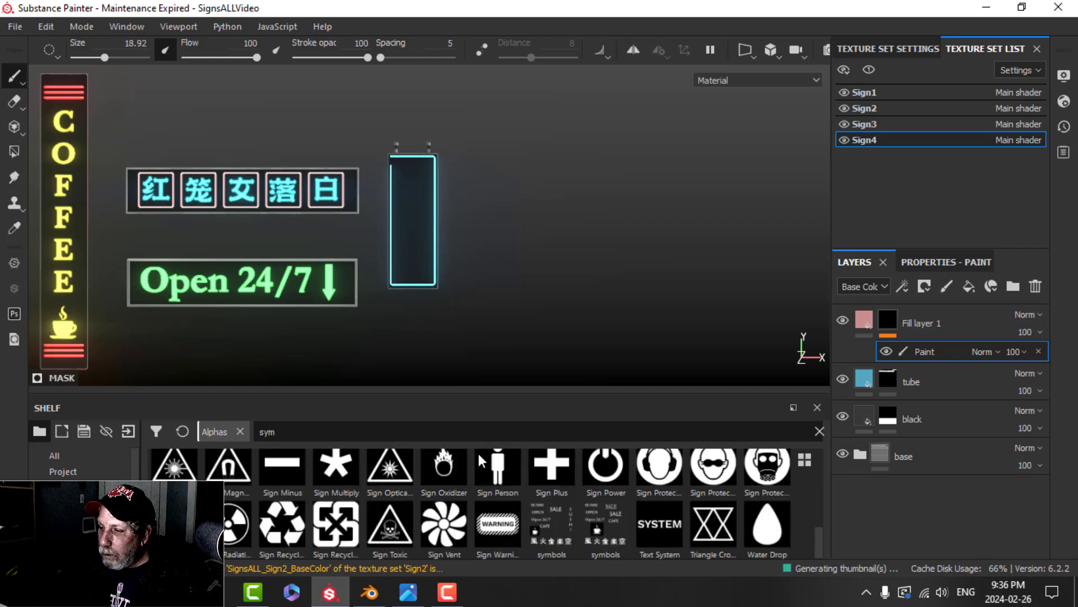
# - Load the symbols alpha as the stencil of the mask's paint brush
pyautogui.click(949, 263)
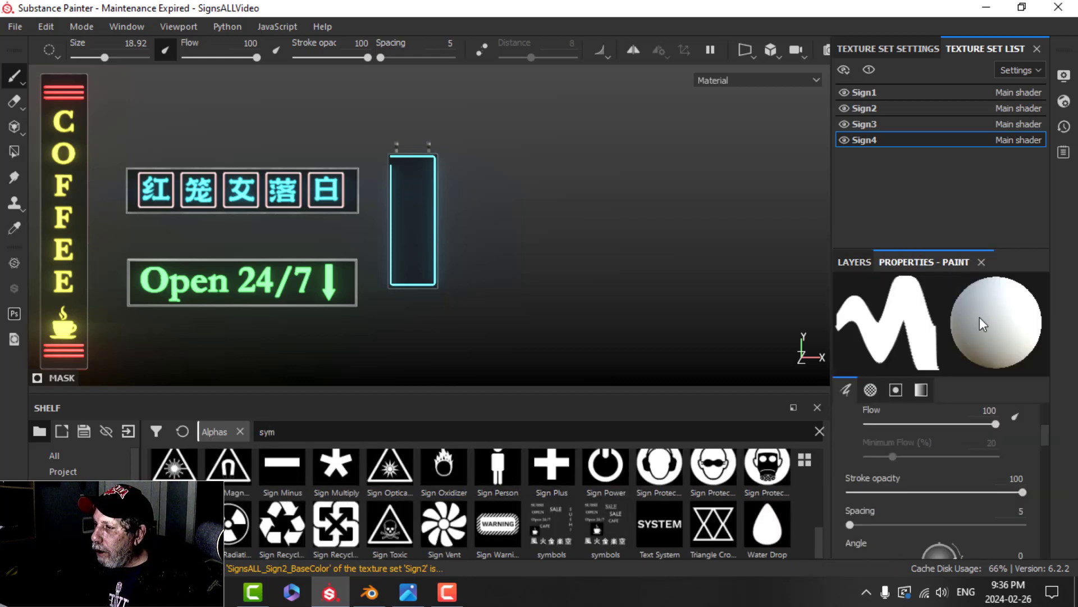
pyautogui.scroll(-10, 941, 509)
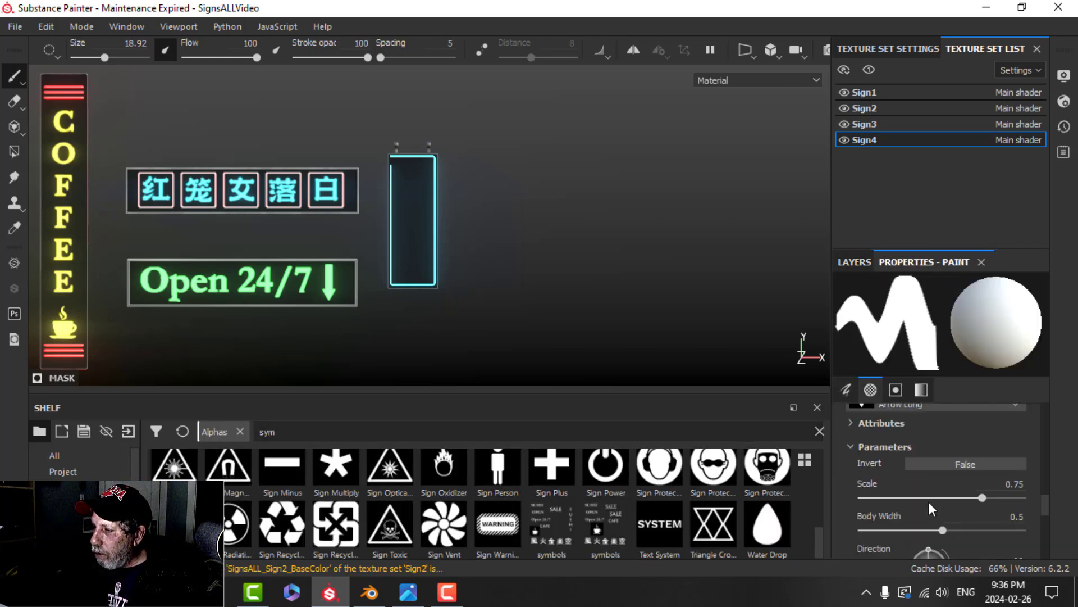
pyautogui.scroll(-6, 942, 470)
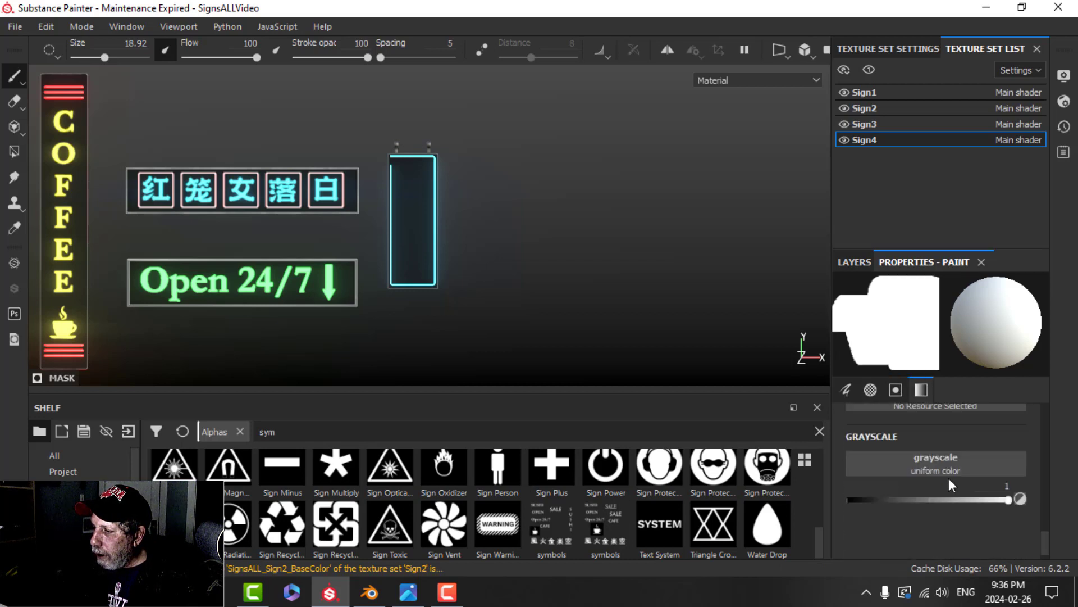
pyautogui.scroll(1, 941, 471)
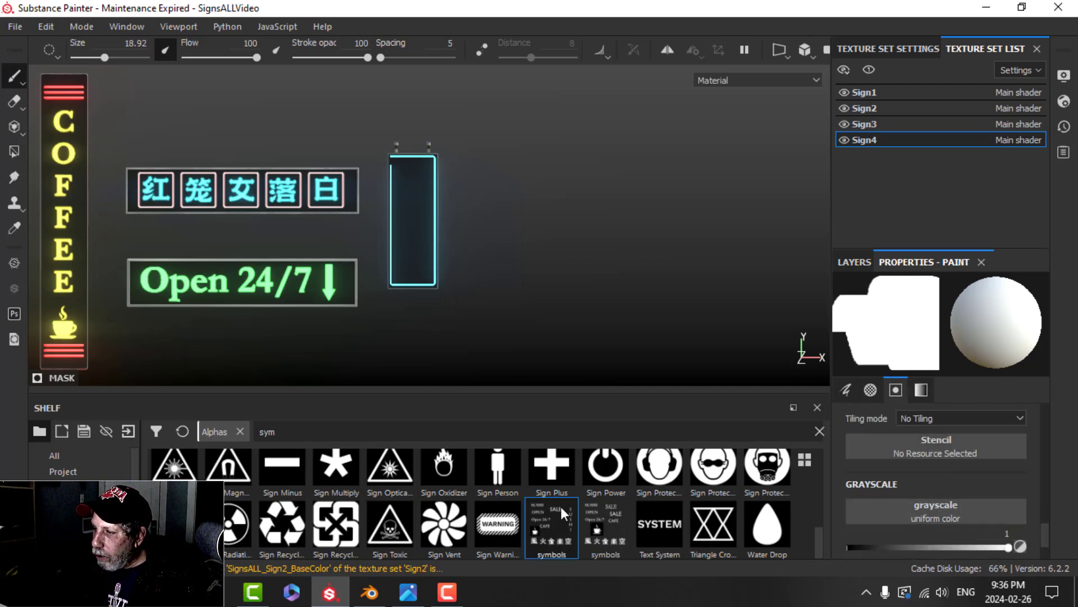
pyautogui.moveTo(885, 438); pyautogui.dragTo(886, 440)
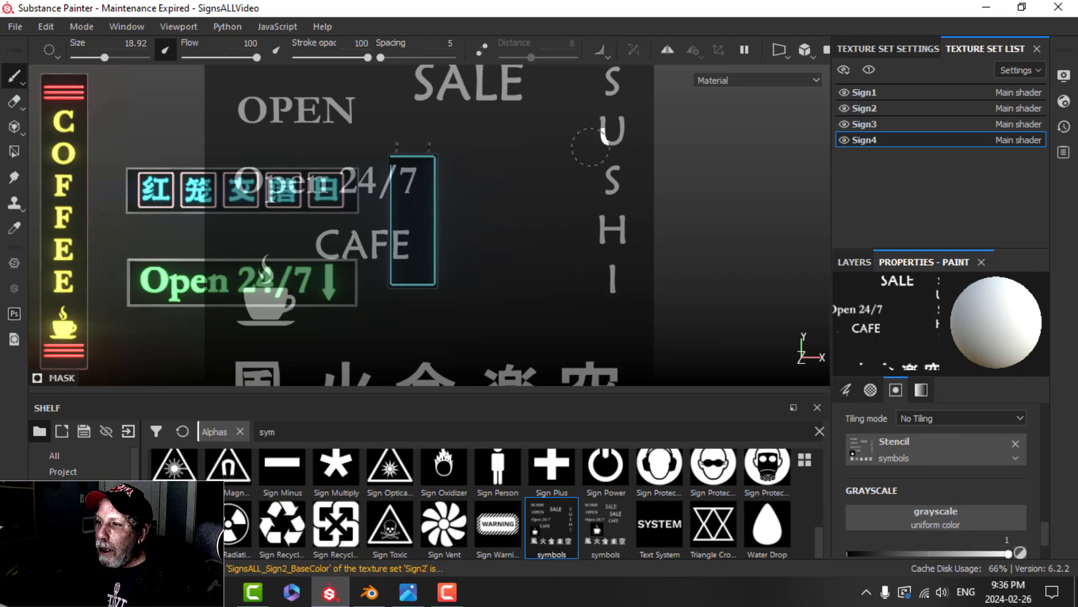
# - Scale down the symbols stencil and align its vertical SUSHI lettering inside Sign4's blue tube frame
pyautogui.scroll(-1, 562, 245)
pyautogui.scroll(3, 560, 246)
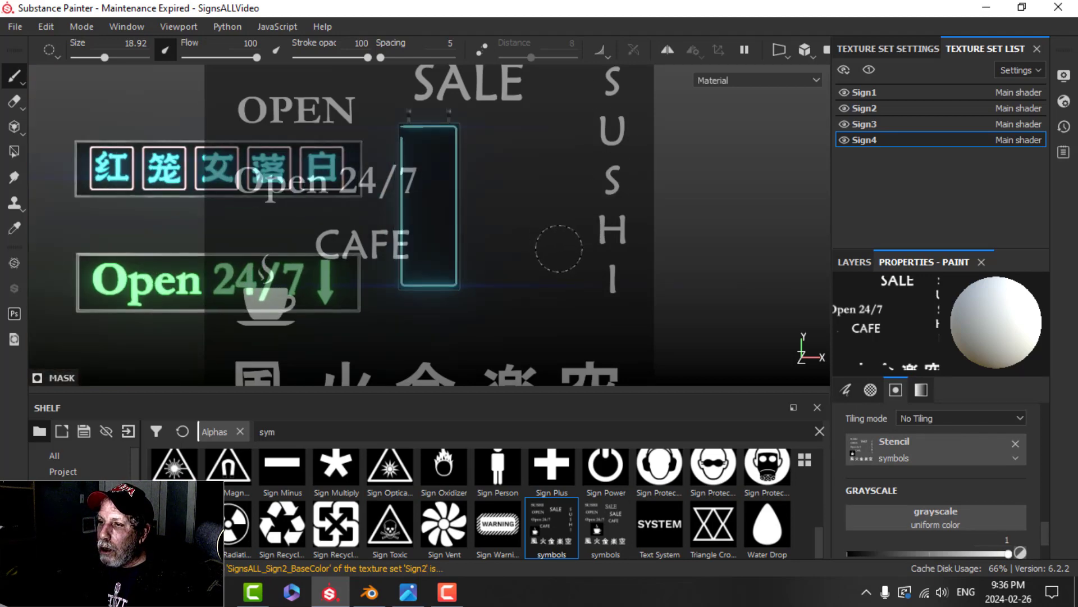
pyautogui.press('s')
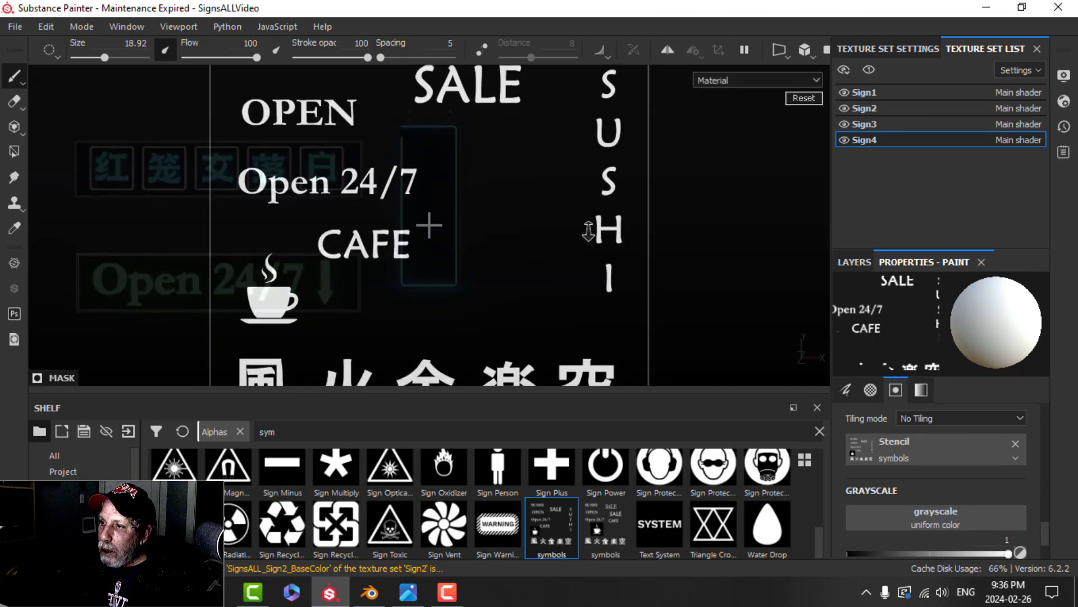
pyautogui.moveTo(586, 228); pyautogui.dragTo(573, 174, button='right')
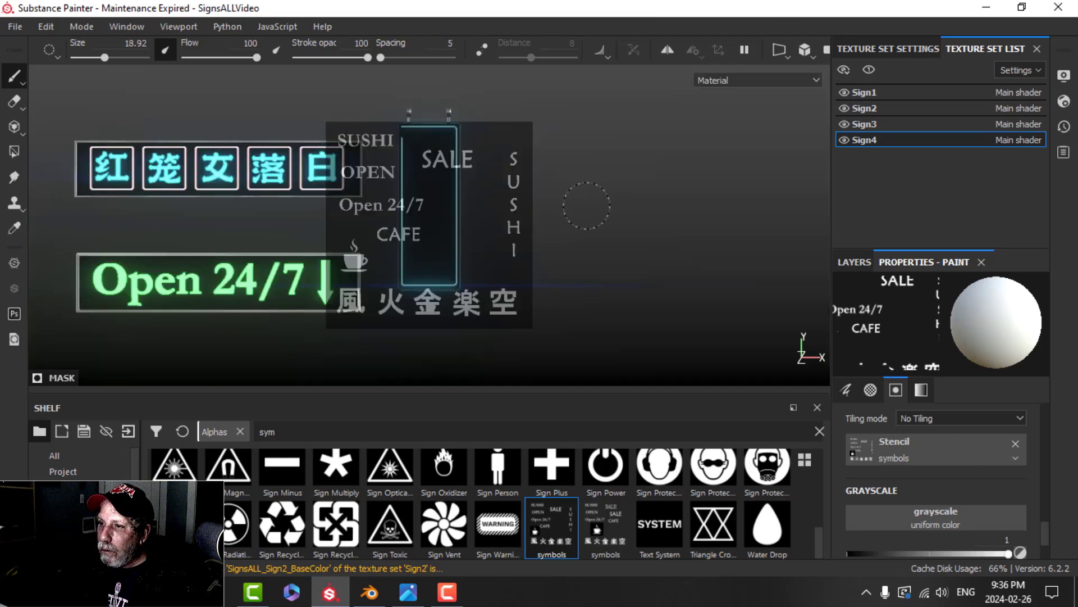
pyautogui.keyDown('alt'); pyautogui.moveTo(586, 206); pyautogui.dragTo(669, 205, button='middle'); pyautogui.keyUp('alt')
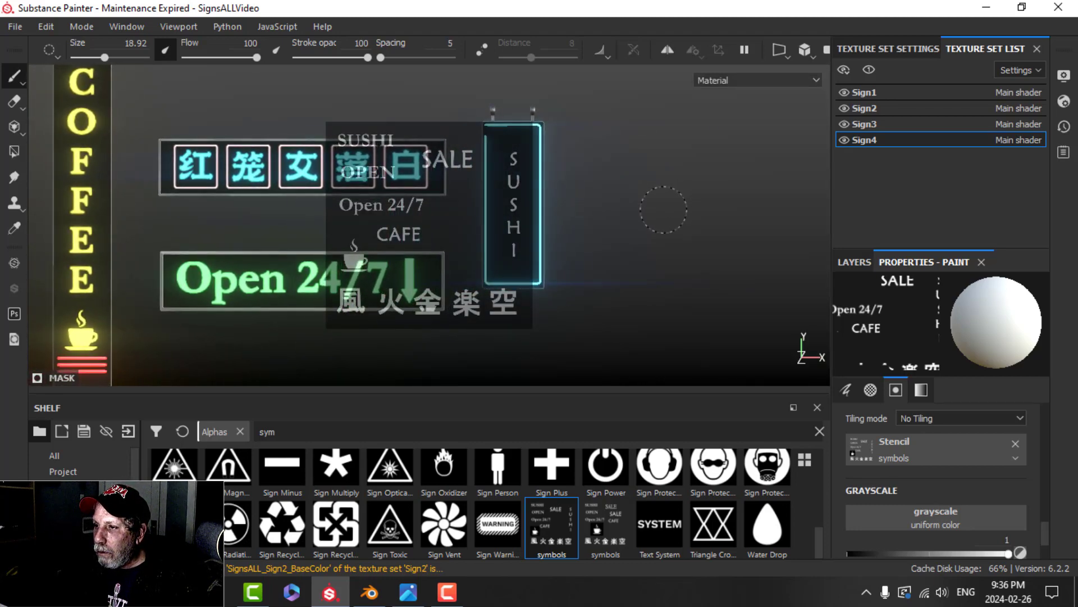
pyautogui.press('s')
pyautogui.moveTo(663, 212); pyautogui.dragTo(676, 219, button='right')
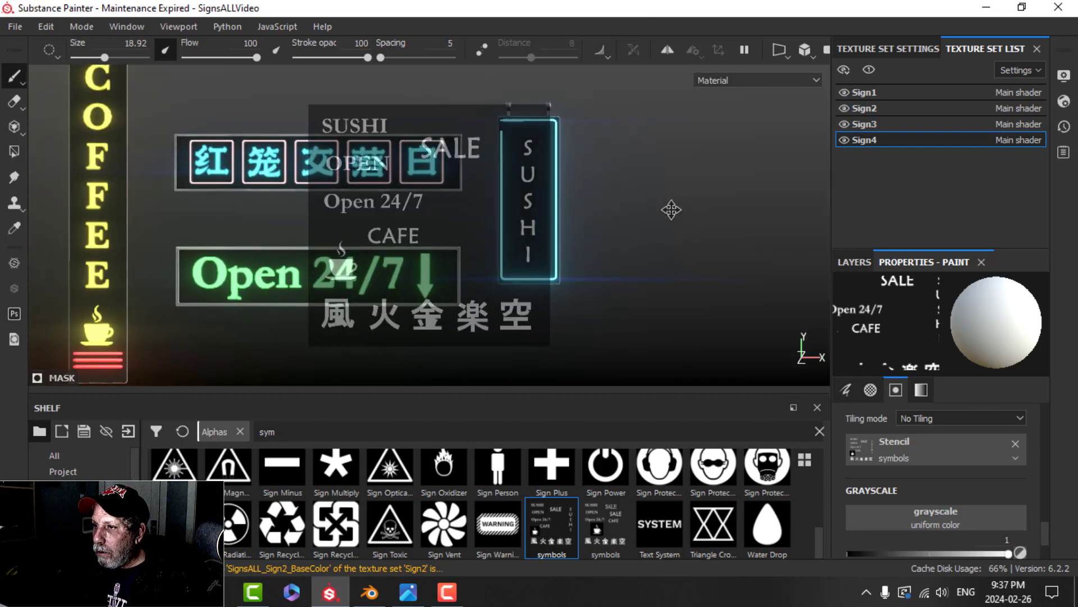
pyautogui.press('s')
pyautogui.moveTo(668, 210); pyautogui.dragTo(675, 213, button='right')
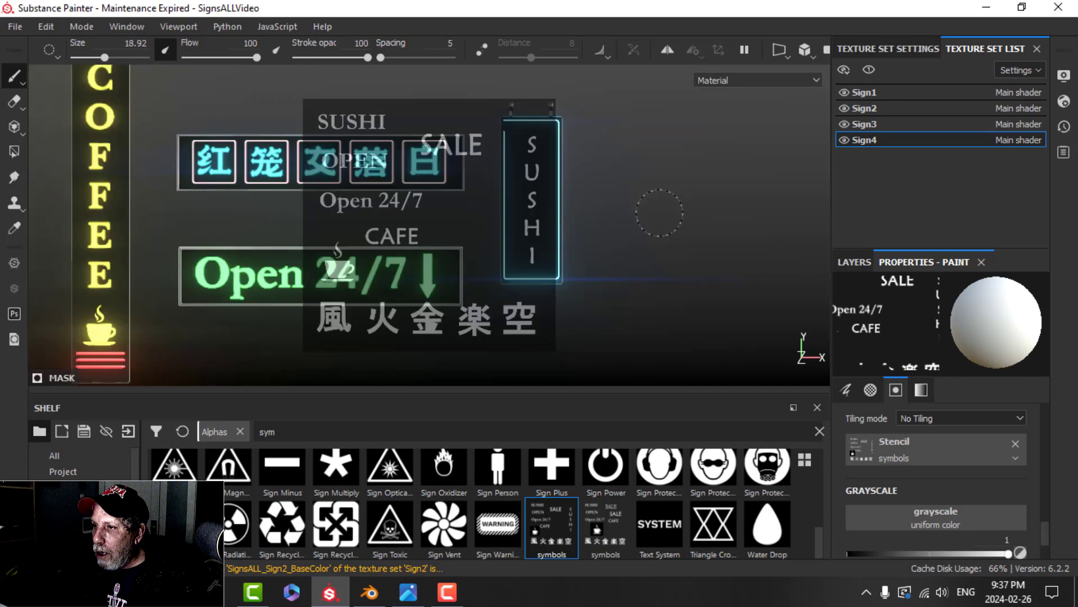
pyautogui.keyDown('alt'); pyautogui.moveTo(659, 206); pyautogui.dragTo(661, 206, button='middle'); pyautogui.keyUp('alt')
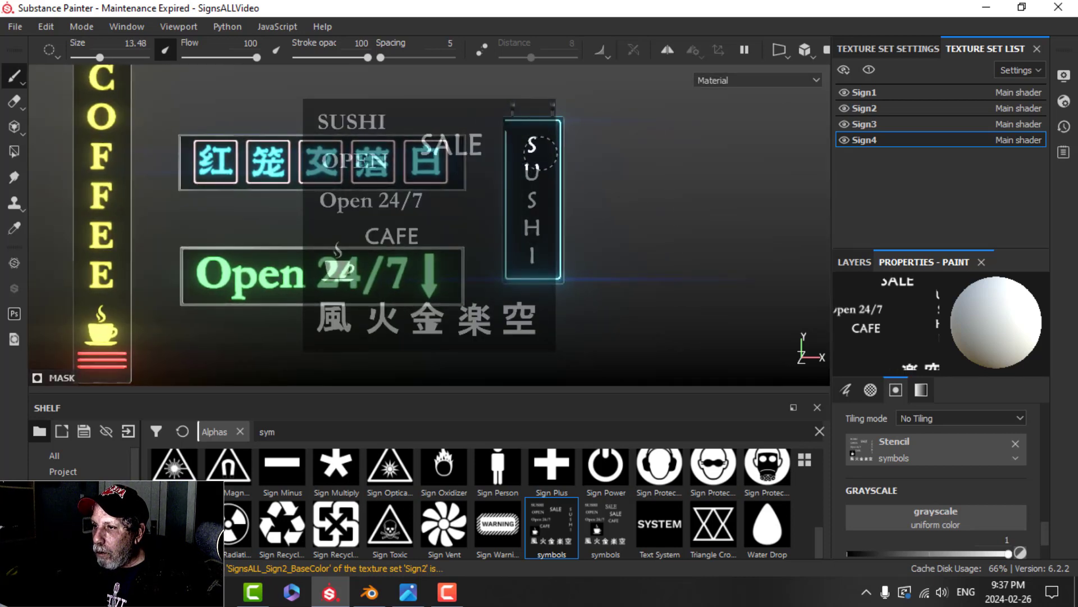
# - Paint the vertical SUSHI lettering through the stencil onto Sign4 with a smaller brush, and remove the stencil
pyautogui.moveTo(536, 146); pyautogui.dragTo(537, 176)
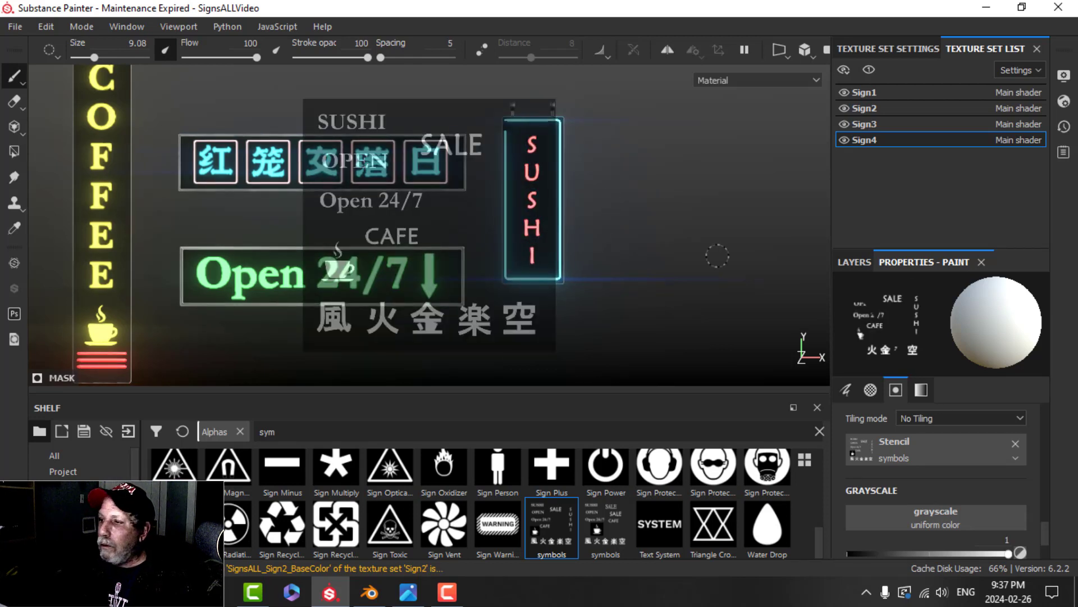
pyautogui.click(1015, 443)
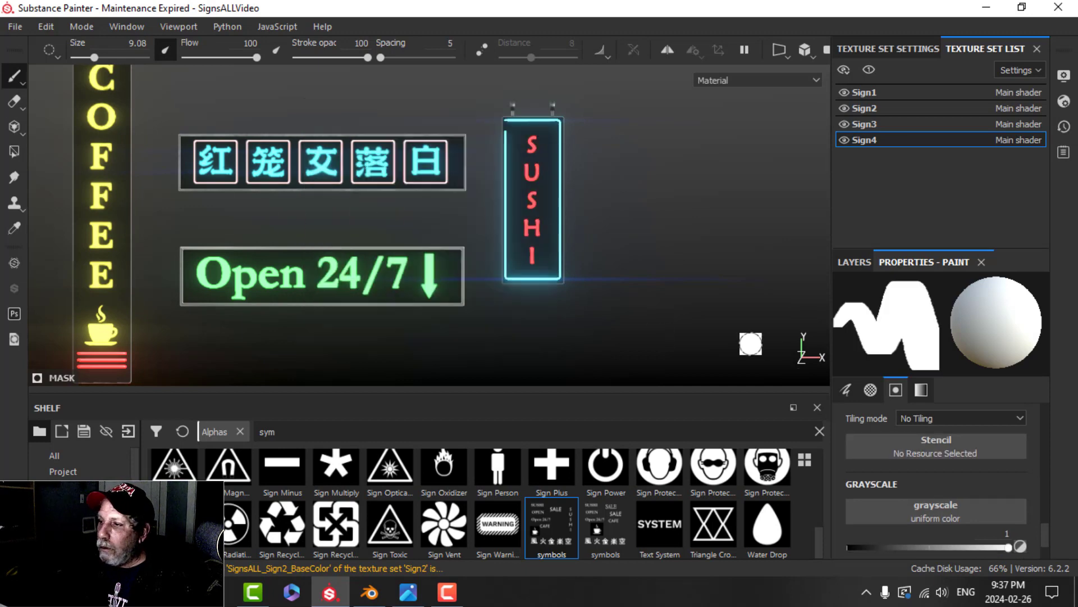
# - Inspect the SUSHI sign and the neighbouring signs up close and from several angles
pyautogui.moveTo(619, 247)
pyautogui.keyDown('alt'); pyautogui.mouseDown()
pyautogui.moveTo(706, 274)
pyautogui.moveTo(706, 256)
pyautogui.mouseUp(); pyautogui.keyUp('alt')
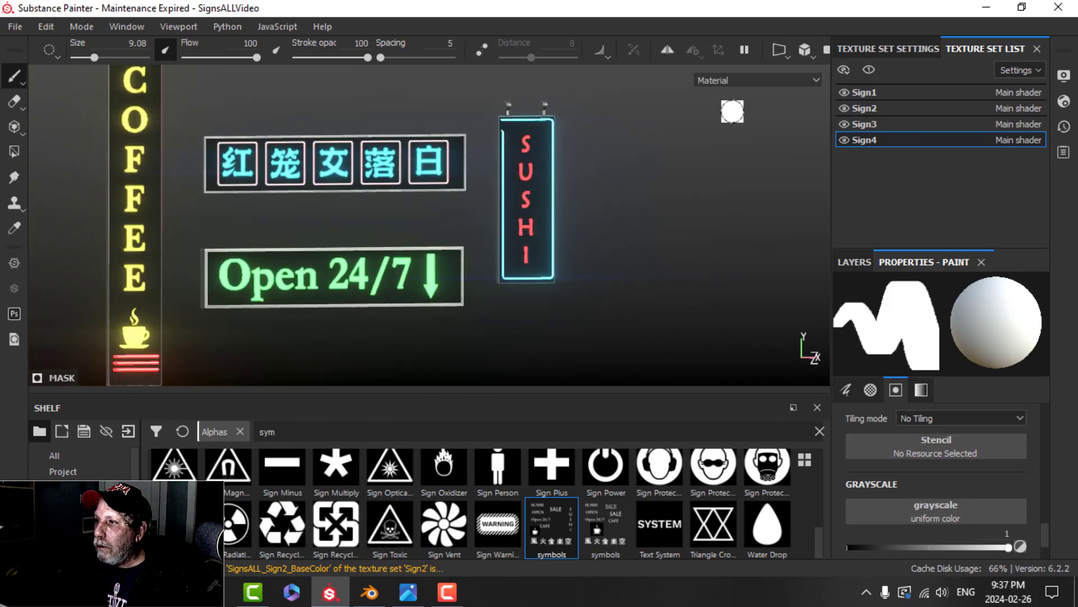
pyautogui.click(814, 56)
pyautogui.click(817, 72)
pyautogui.scroll(3, 627, 187)
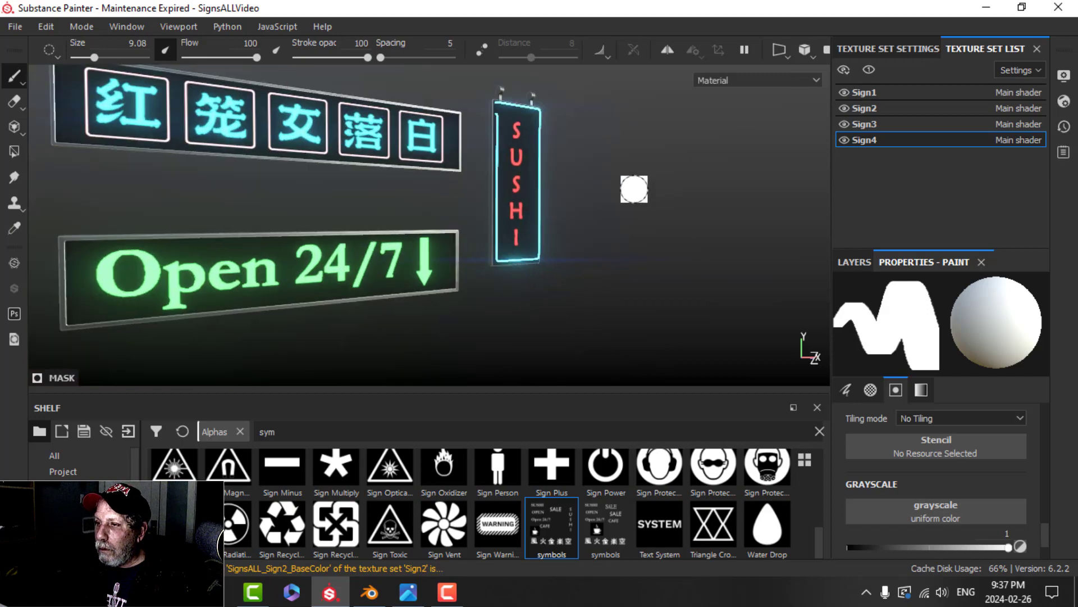
pyautogui.keyDown('alt'); pyautogui.moveTo(634, 189); pyautogui.dragTo(597, 199); pyautogui.keyUp('alt')
pyautogui.scroll(3, 660, 191)
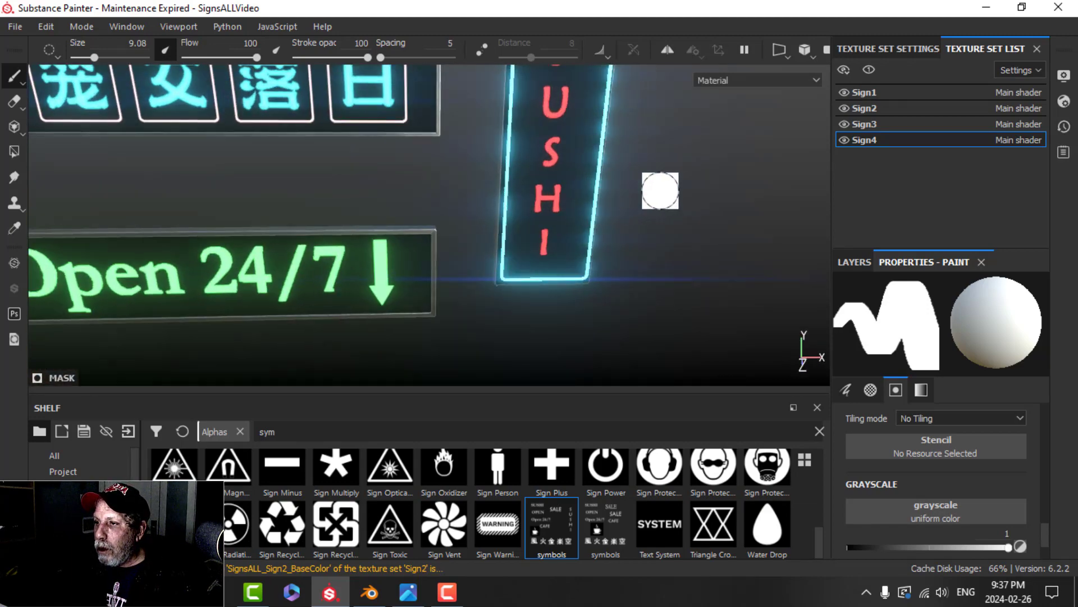
pyautogui.moveTo(660, 191)
pyautogui.keyDown('alt'); pyautogui.mouseDown()
pyautogui.moveTo(547, 168)
pyautogui.moveTo(631, 157)
pyautogui.moveTo(665, 187)
pyautogui.mouseUp(); pyautogui.keyUp('alt')
pyautogui.scroll(-3, 609, 232)
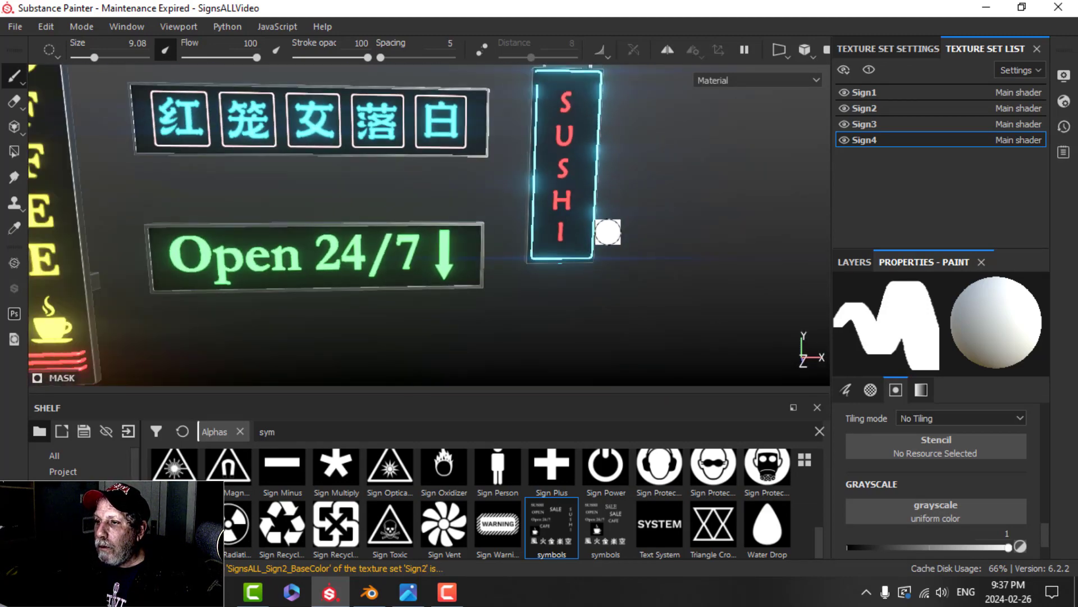
pyautogui.scroll(-3, 597, 233)
pyautogui.keyDown('alt'); pyautogui.moveTo(404, 242); pyautogui.dragTo(457, 248, button='middle'); pyautogui.keyUp('alt')
pyautogui.keyDown('alt'); pyautogui.moveTo(458, 248); pyautogui.dragTo(496, 264); pyautogui.keyUp('alt')
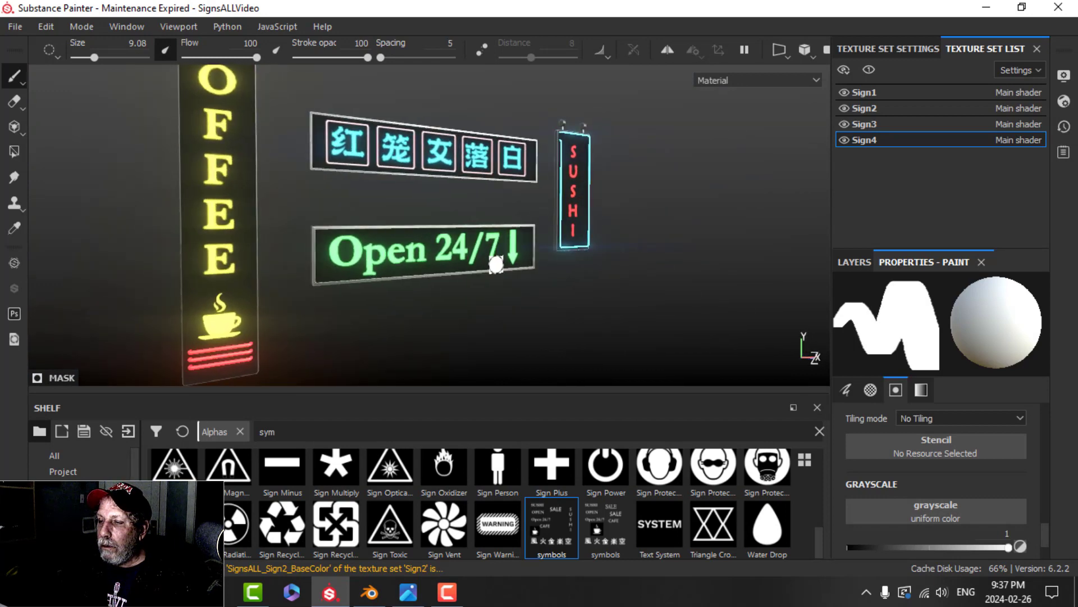
pyautogui.scroll(-3, 496, 264)
pyautogui.keyDown('alt'); pyautogui.moveTo(531, 225); pyautogui.dragTo(529, 248, button='middle'); pyautogui.keyUp('alt')
pyautogui.keyDown('alt'); pyautogui.moveTo(530, 247); pyautogui.dragTo(522, 253); pyautogui.keyUp('alt')
# - Review all four glowing signs from different angles with the interface panels hidden, and restore the panels
pyautogui.press('Tab')
pyautogui.scroll(-3, 662, 304)
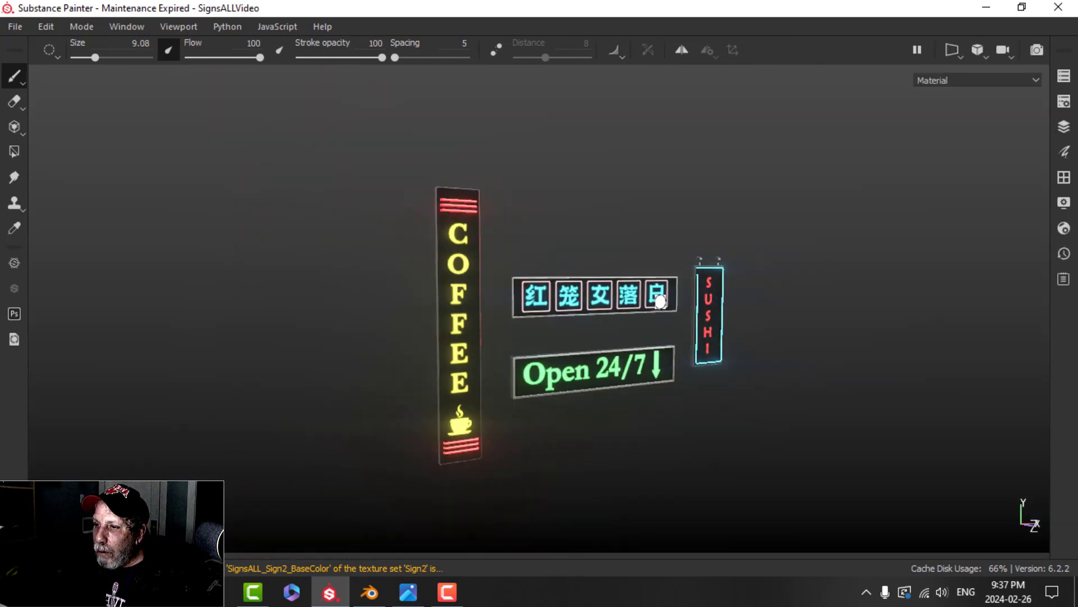
pyautogui.keyDown('alt'); pyautogui.moveTo(661, 302); pyautogui.dragTo(566, 270, button='middle'); pyautogui.keyUp('alt')
pyautogui.scroll(3, 565, 272)
pyautogui.keyDown('alt'); pyautogui.moveTo(565, 273); pyautogui.dragTo(284, 341); pyautogui.keyUp('alt')
pyautogui.keyDown('alt'); pyautogui.moveTo(657, 267); pyautogui.dragTo(797, 234); pyautogui.keyUp('alt')
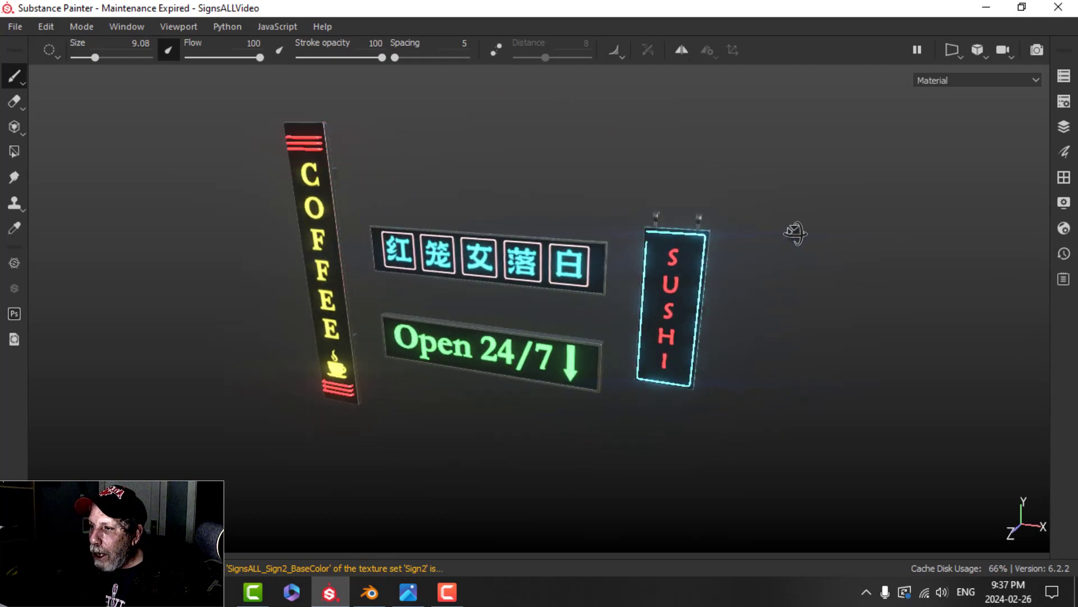
pyautogui.scroll(-3, 599, 309)
pyautogui.scroll(5, 577, 316)
pyautogui.keyDown('alt'); pyautogui.moveTo(577, 316); pyautogui.dragTo(707, 295); pyautogui.keyUp('alt')
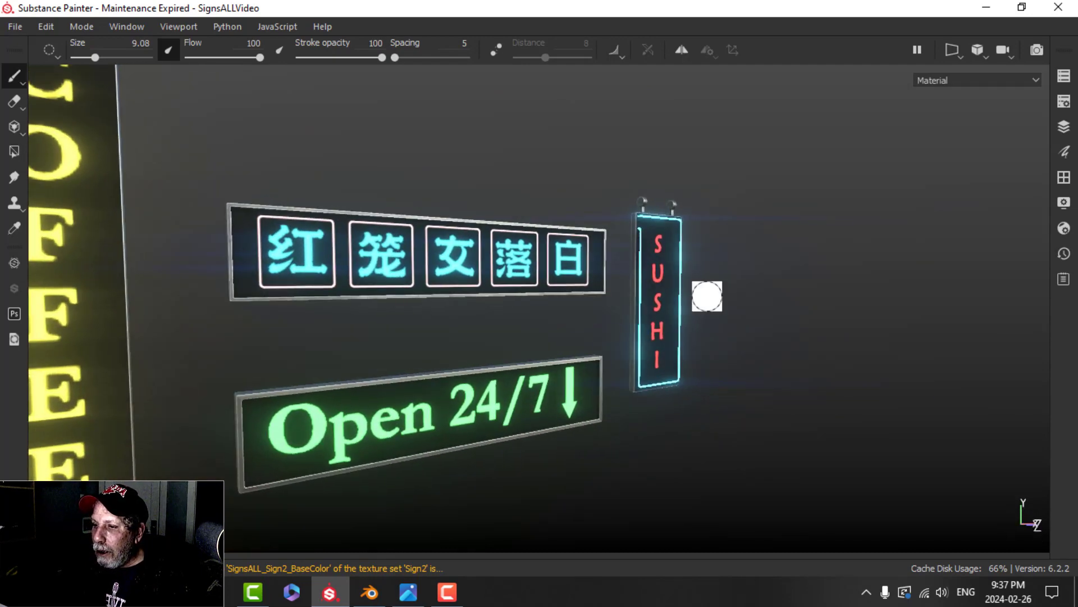
pyautogui.scroll(-4, 515, 360)
pyautogui.keyDown('alt'); pyautogui.moveTo(515, 358); pyautogui.dragTo(563, 331, button='middle'); pyautogui.keyUp('alt')
pyautogui.keyDown('alt'); pyautogui.moveTo(563, 331); pyautogui.dragTo(563, 292); pyautogui.keyUp('alt')
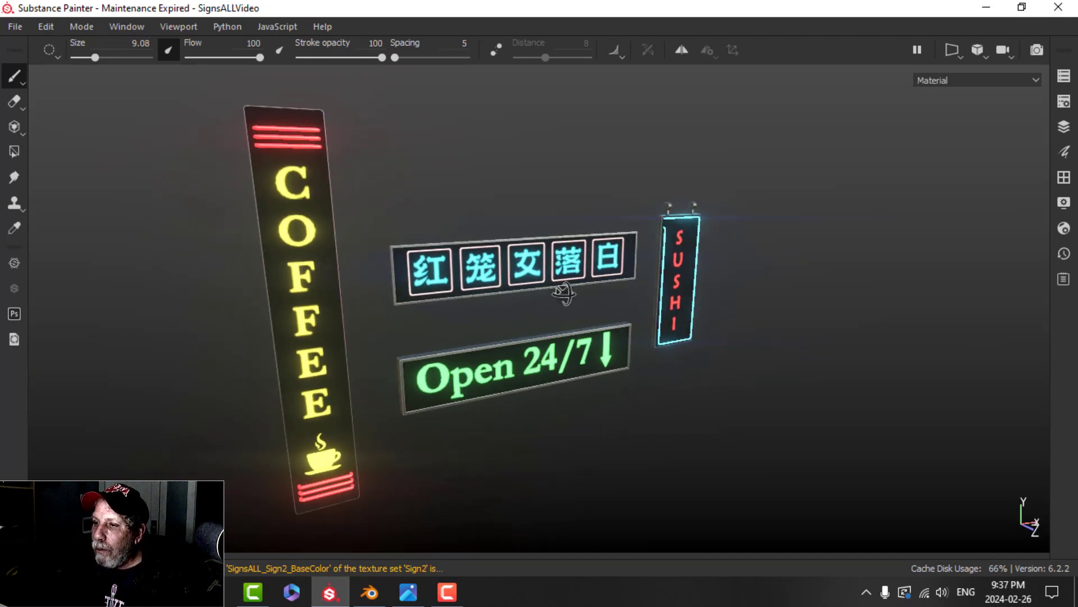
pyautogui.press('Tab')
pyautogui.keyDown('alt'); pyautogui.moveTo(674, 301); pyautogui.dragTo(643, 289); pyautogui.keyUp('alt')
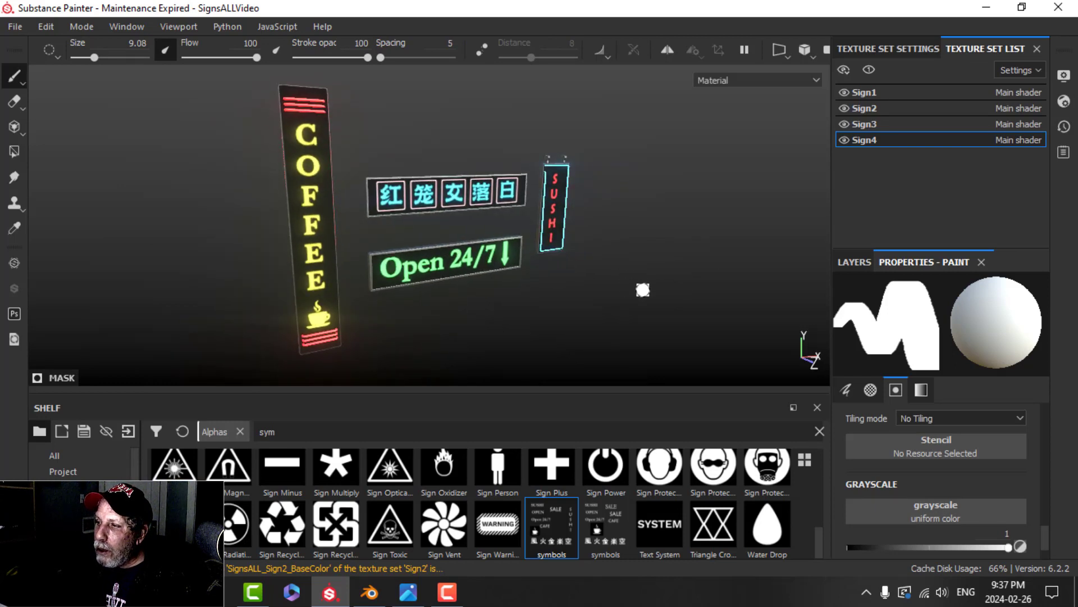
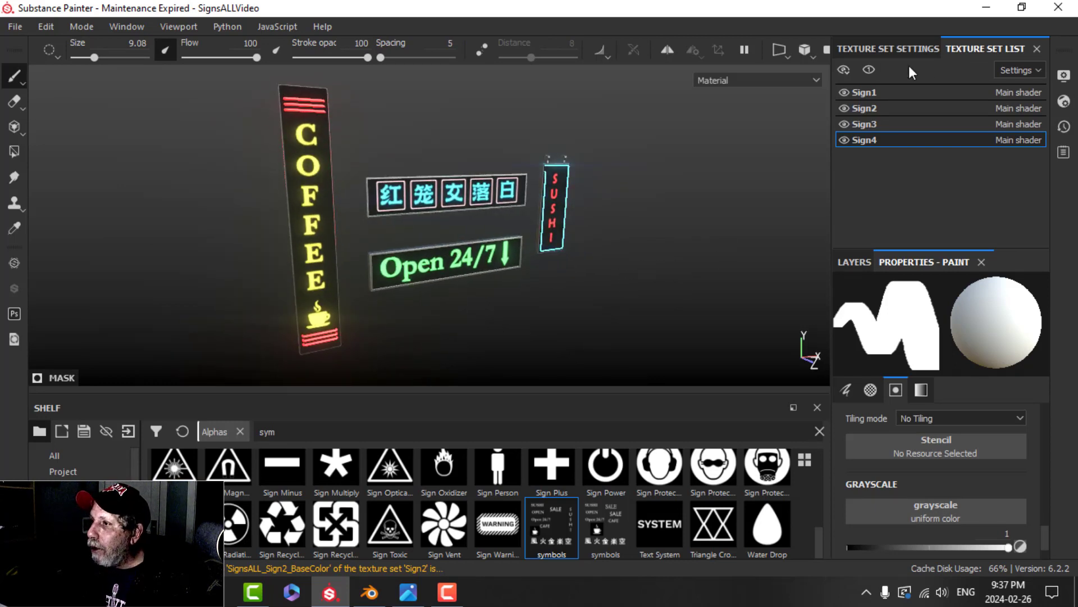
# - Open the texture export settings and set the output template to PBR Metallic Roughness
pyautogui.click(17, 23)
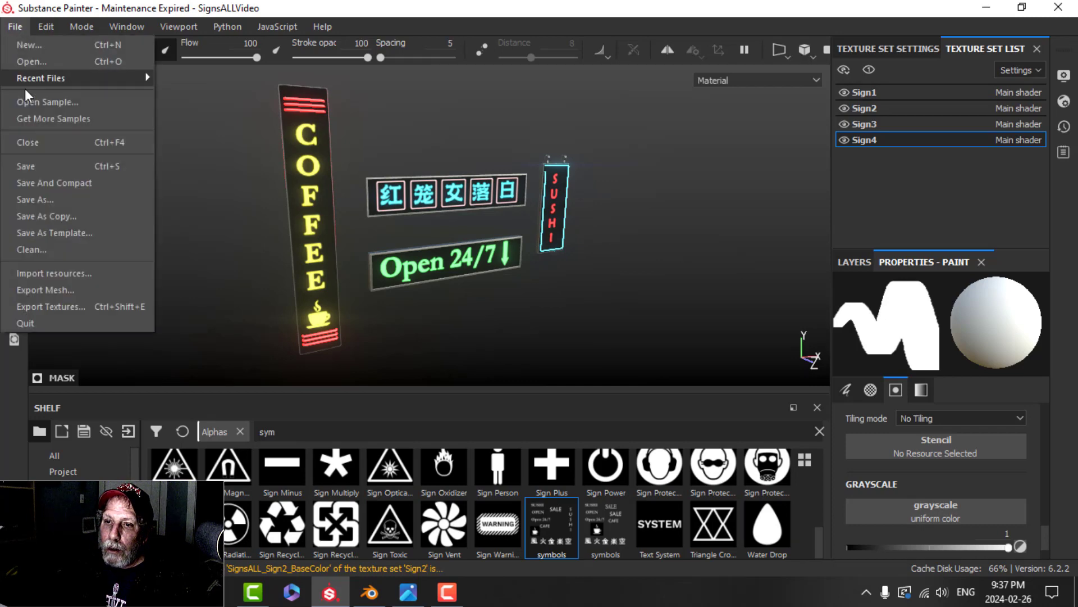
pyautogui.click(67, 308)
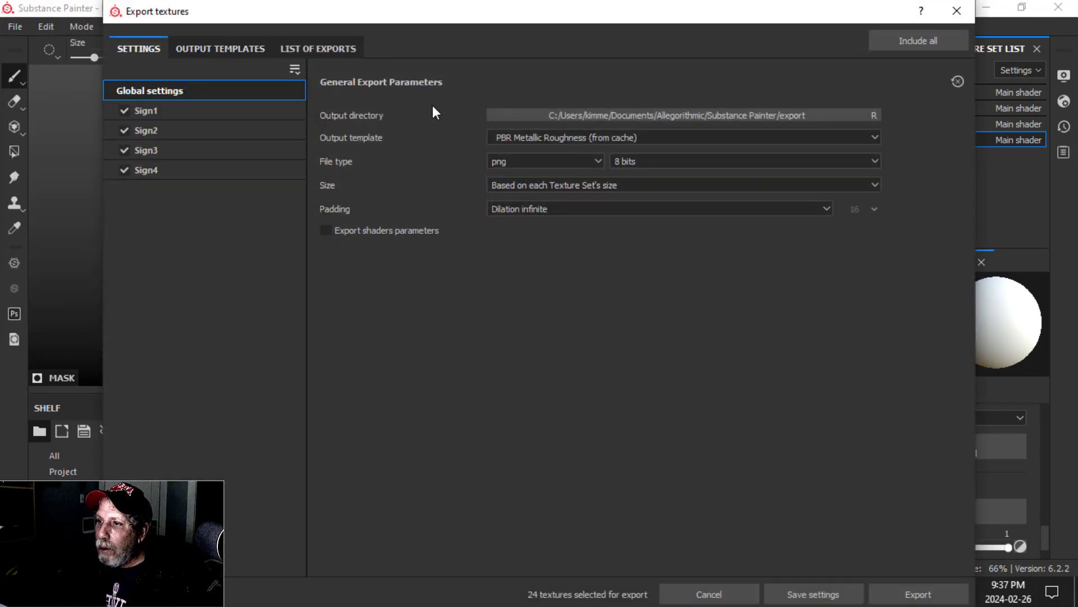
pyautogui.click(529, 137)
pyautogui.scroll(5, 574, 190)
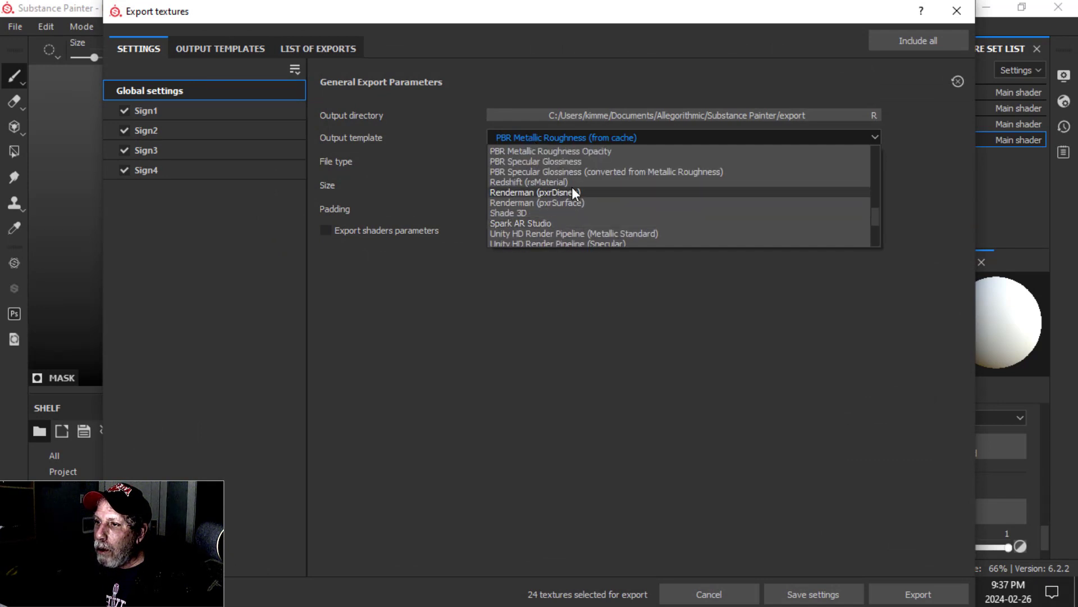
pyautogui.scroll(1, 560, 173)
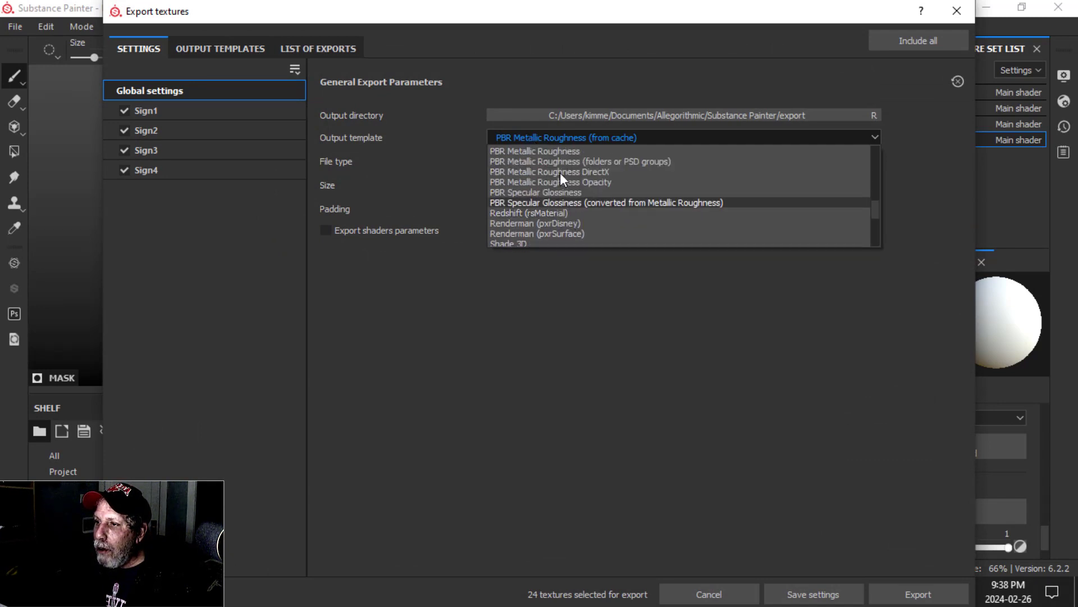
pyautogui.click(557, 151)
# - Check which output maps the PBR Metallic Roughness template exports, and return to the general export settings
pyautogui.click(220, 49)
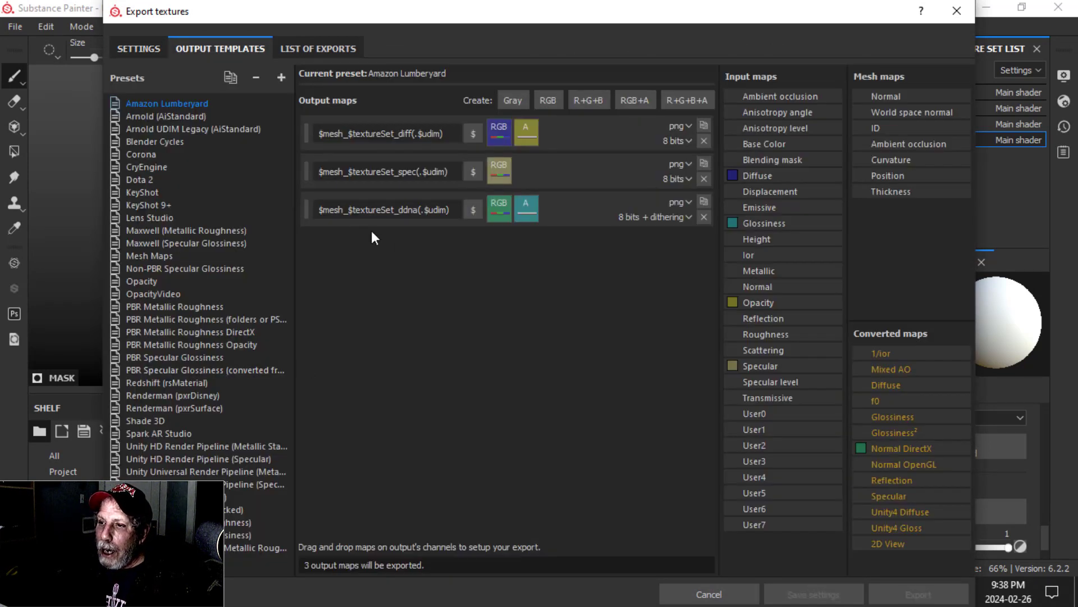
pyautogui.click(187, 309)
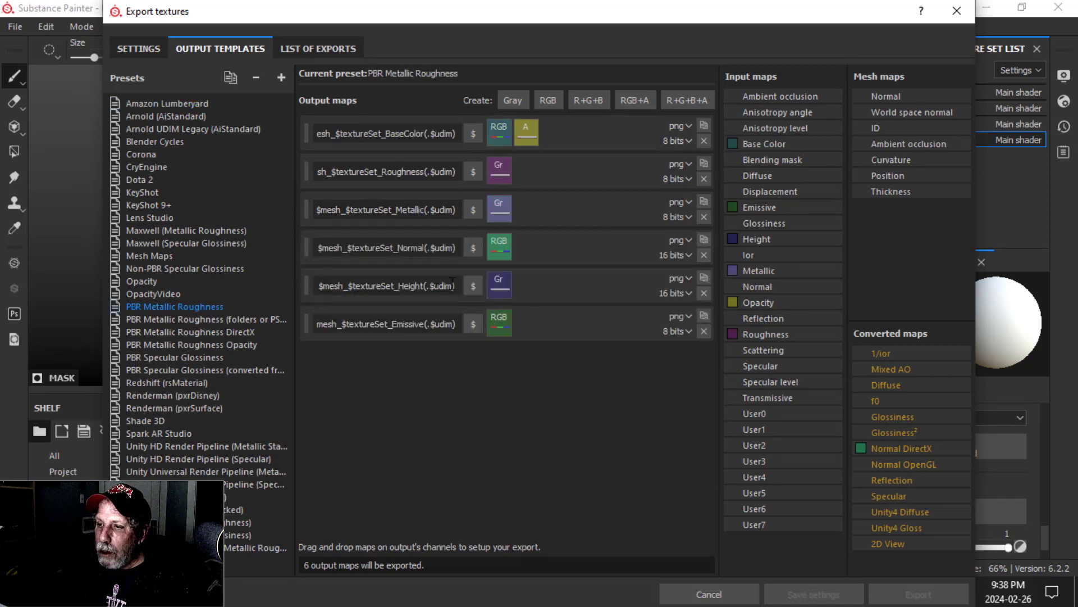
pyautogui.click(139, 49)
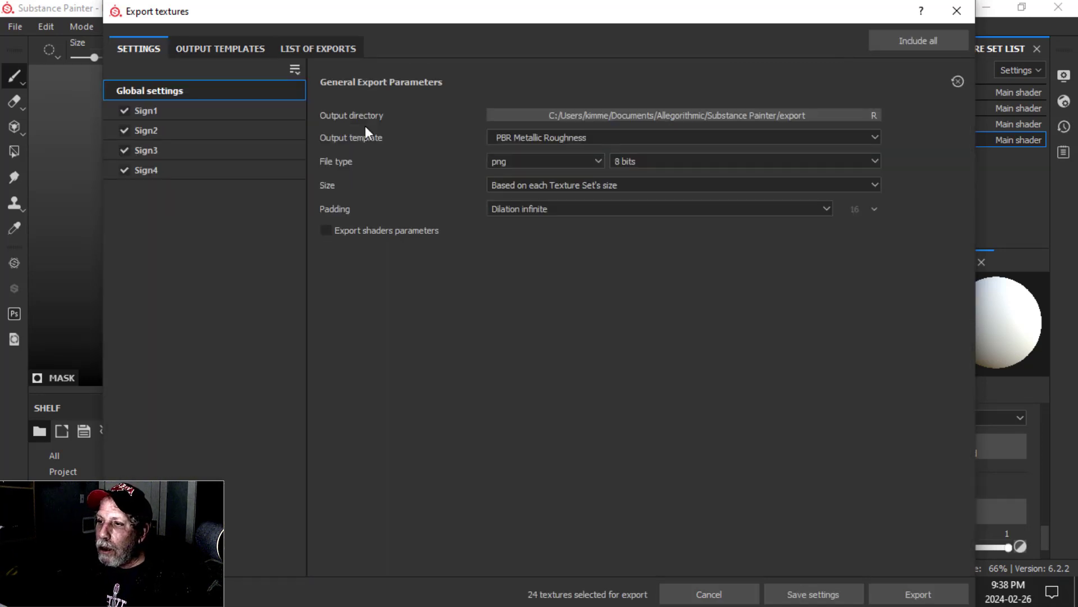
# - Set the export output directory to D:/DOCUMENTS/BLENDER/TEXTURES CYBERPUNK STREET
pyautogui.click(629, 114)
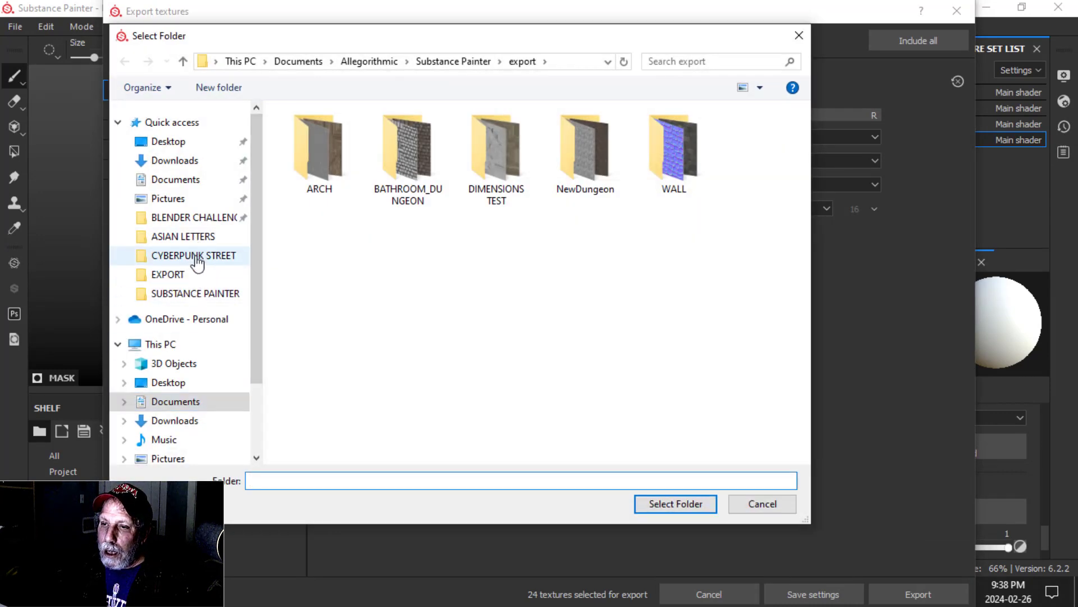
pyautogui.click(179, 274)
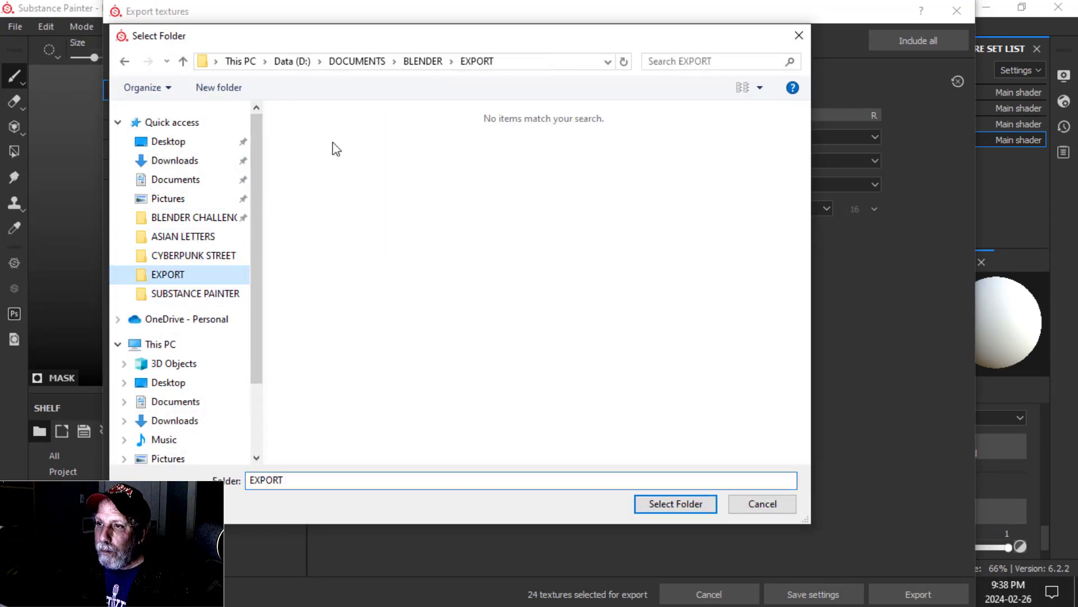
pyautogui.click(422, 60)
pyautogui.click(500, 400)
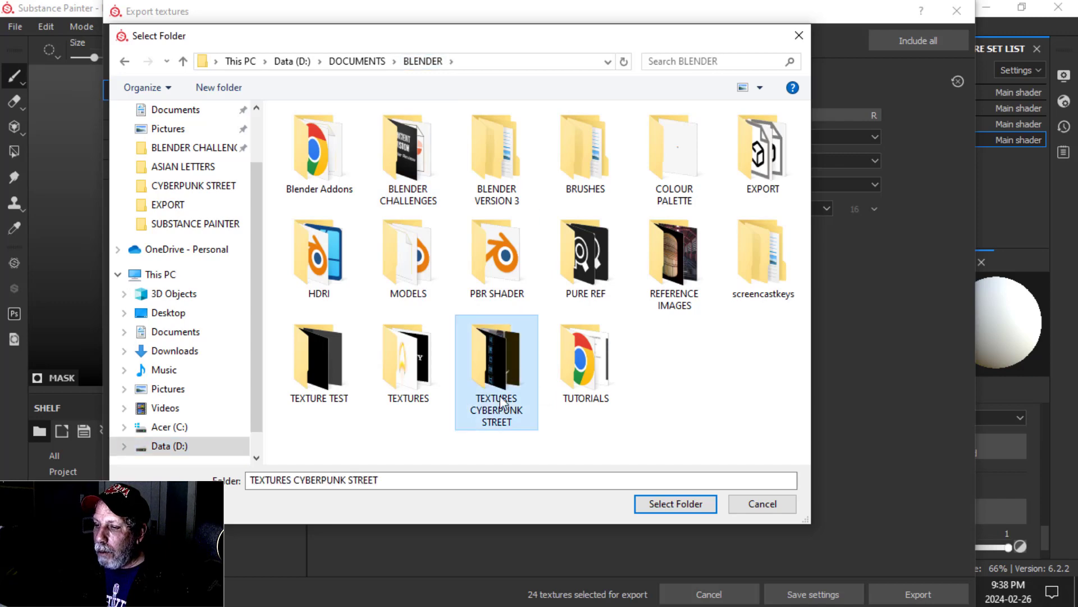
pyautogui.click(689, 503)
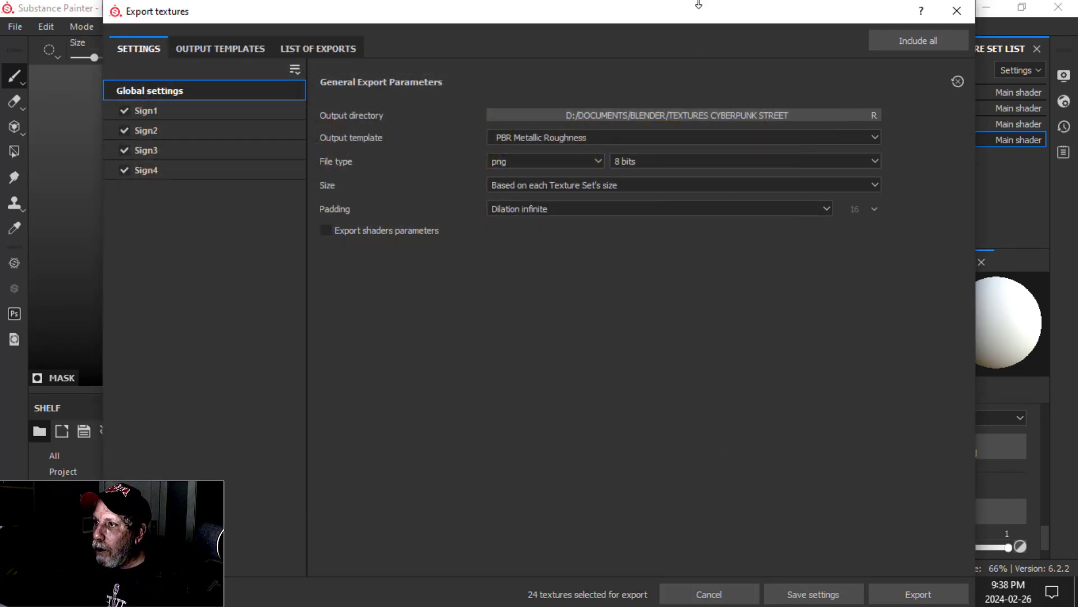
# - Export the textures of all four sign texture sets and close the export window
pyautogui.moveTo(699, 5); pyautogui.dragTo(621, 5)
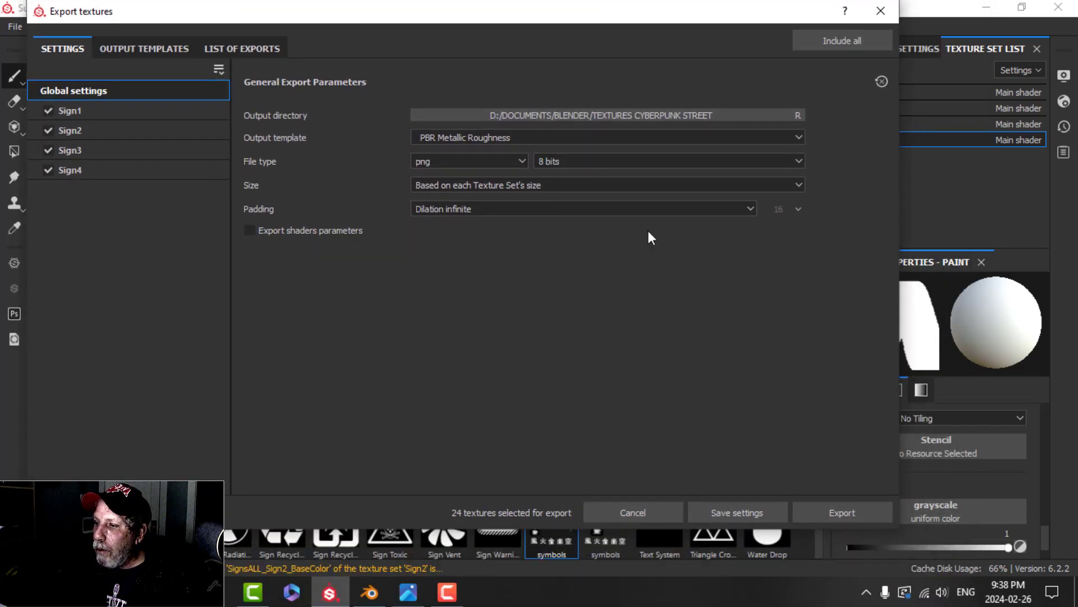
pyautogui.click(814, 509)
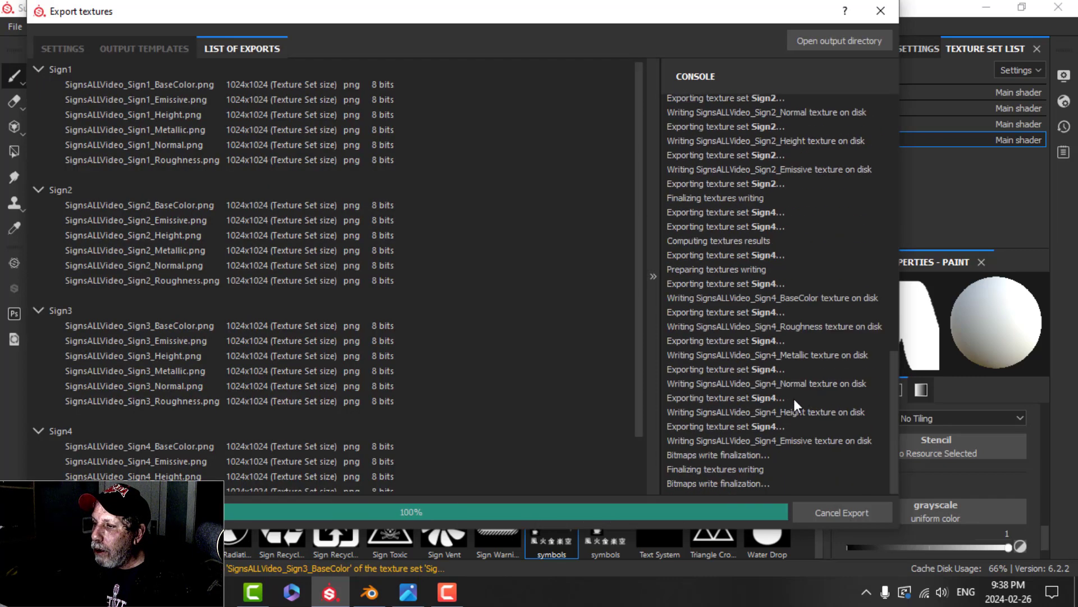
pyautogui.click(885, 18)
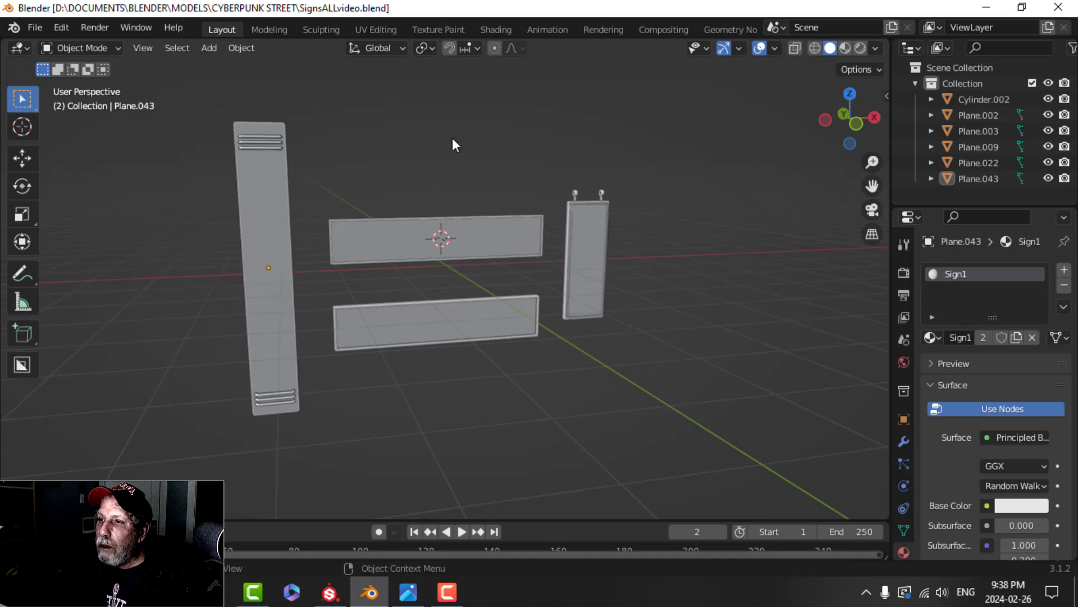
# - In Blender's Shading workspace, apply Principled Texture Setup to the tall sign's Sign1 material using the SignsALLVideo_Sign1 maps from BaseColor through Roughness
pyautogui.click(492, 29)
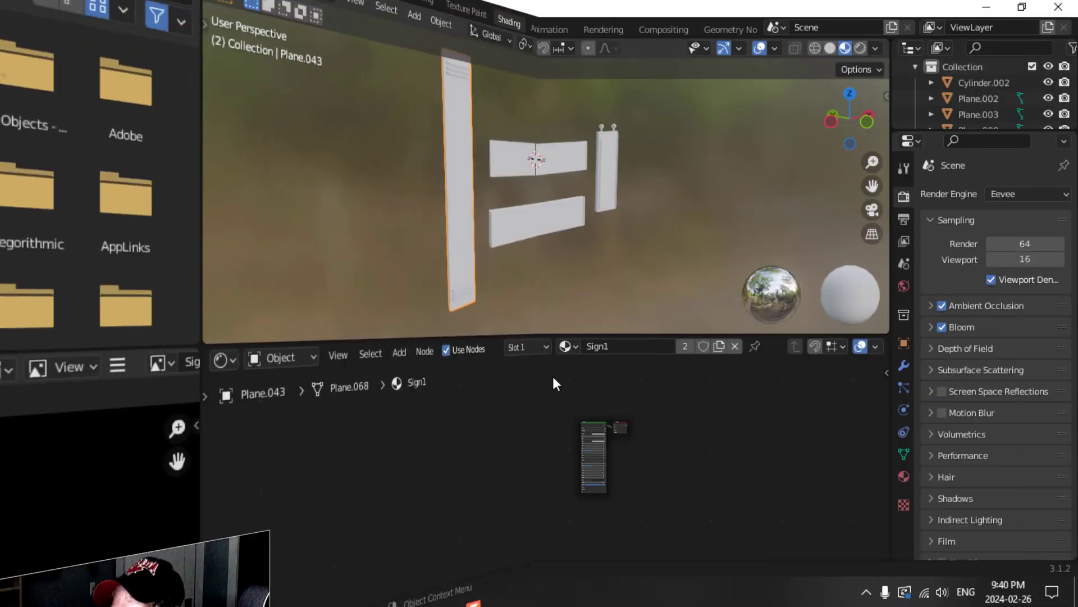
pyautogui.scroll(3, 618, 433)
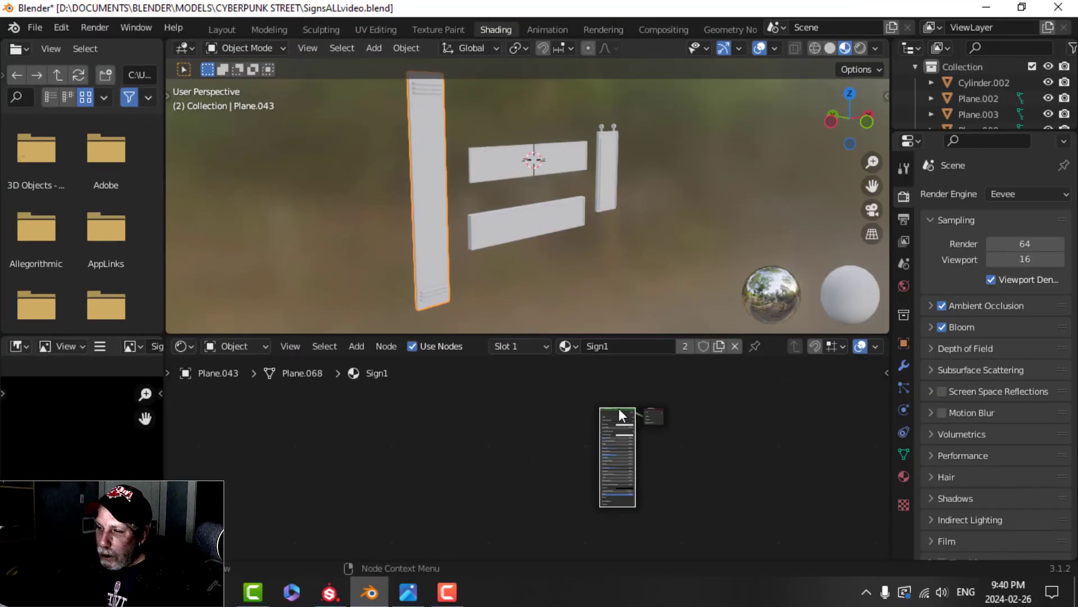
pyautogui.hotkey('ctrl', 'shift', 't')
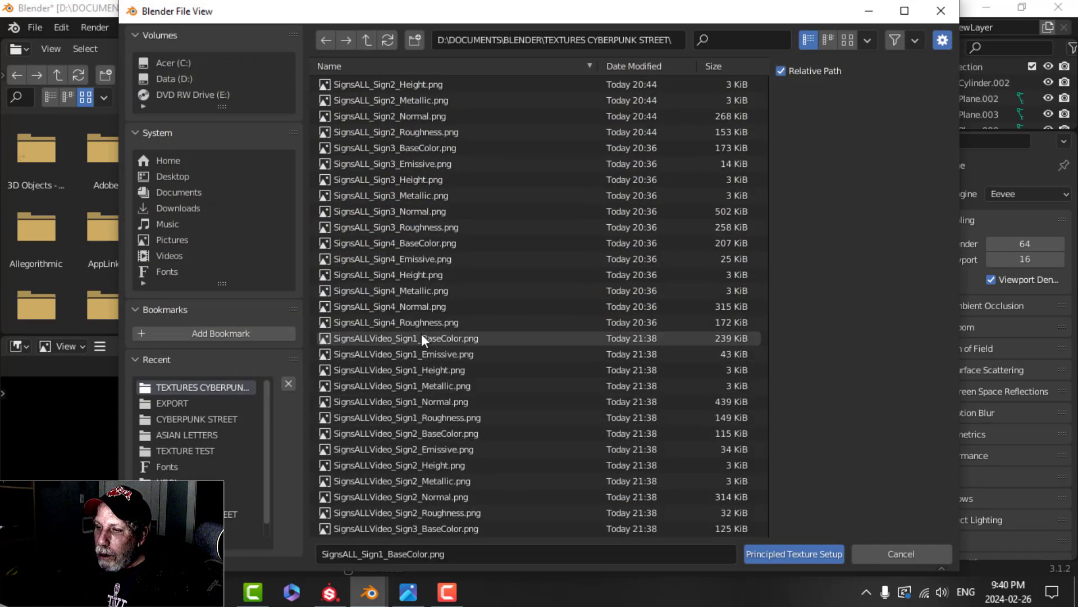
pyautogui.click(443, 338)
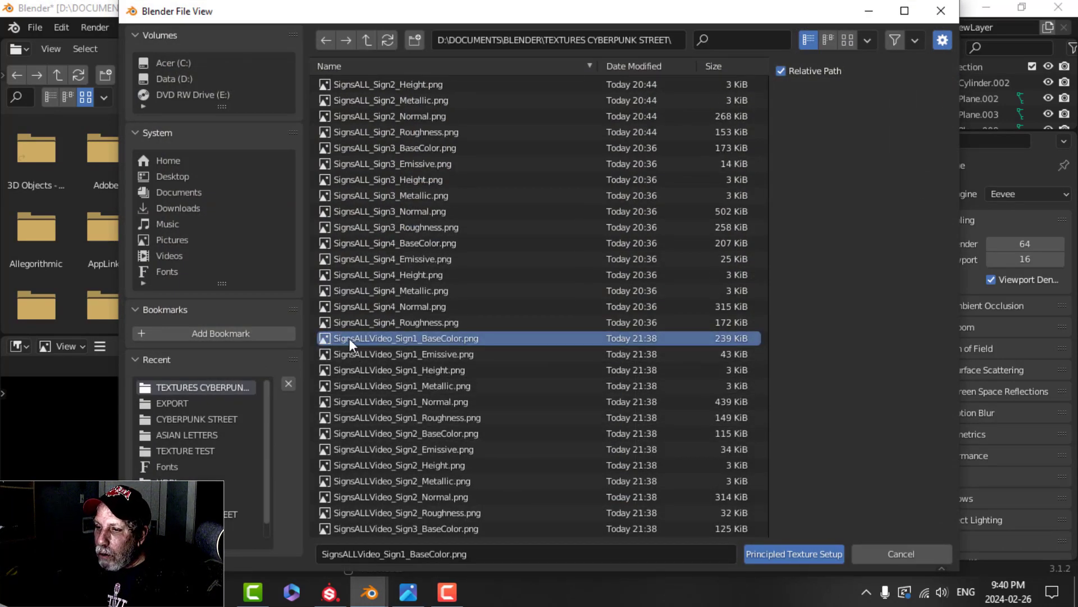
pyautogui.keyDown('shift'); pyautogui.click(442, 416); pyautogui.keyUp('shift')
pyautogui.click(789, 555)
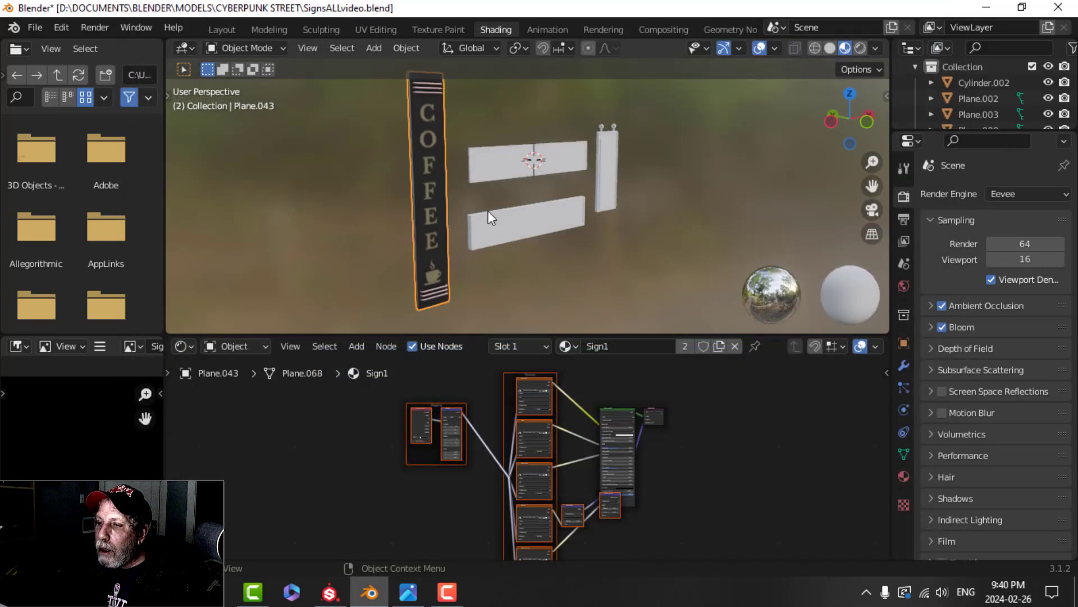
# - Delete the Displacement vector node from the Sign1 material's node tree
pyautogui.scroll(1, 449, 235)
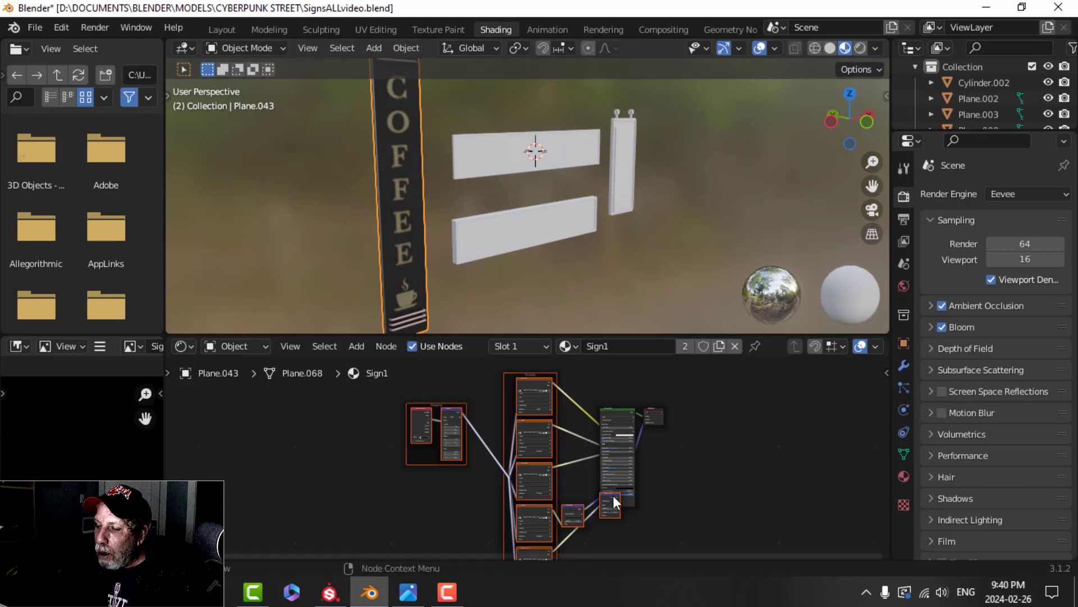
pyautogui.hotkey('ctrl', 'space')
pyautogui.scroll(5, 533, 366)
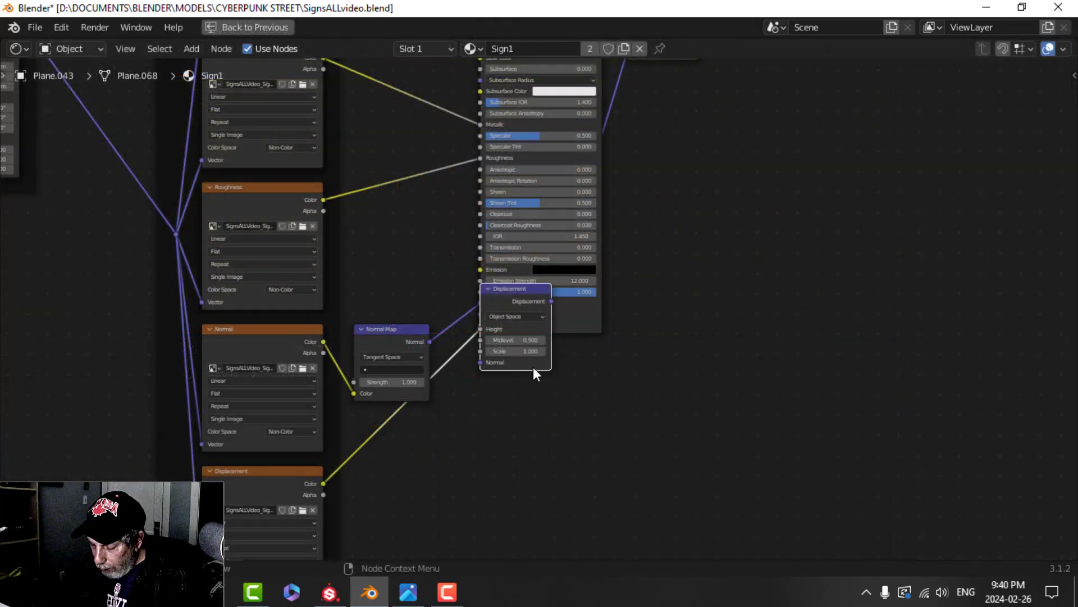
pyautogui.press('x')
# - Replace the Sign1 Displacement texture's image with SignsALLVideo_Sign1_Emissive.png and link its Color output to the Principled shader's Emission
pyautogui.scroll(-1, 412, 490)
pyautogui.moveTo(440, 466); pyautogui.dragTo(472, 405, button='middle')
pyautogui.scroll(2, 472, 412)
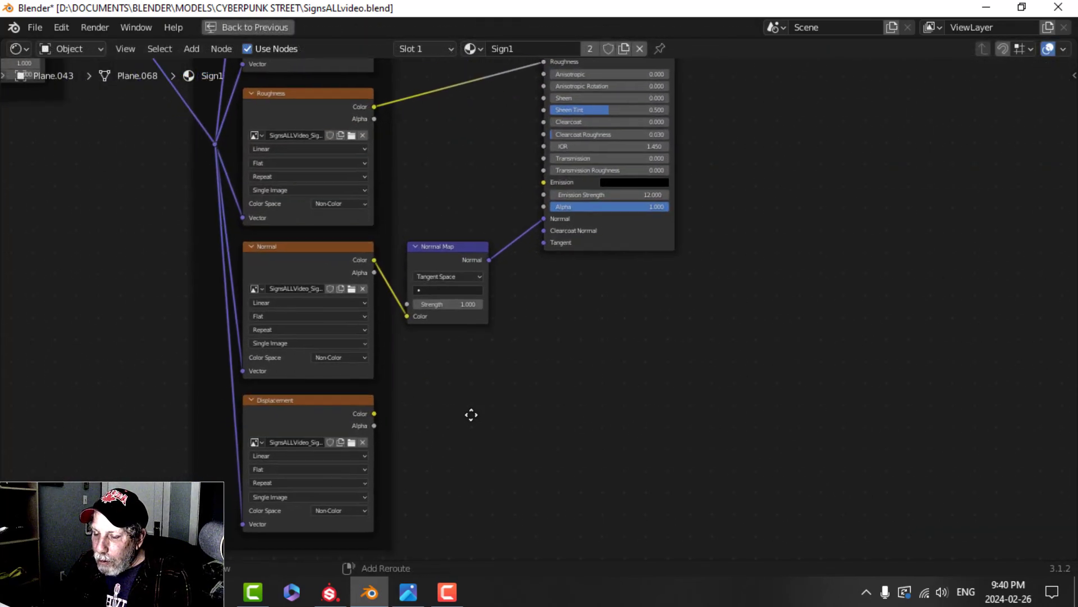
pyautogui.click(354, 439)
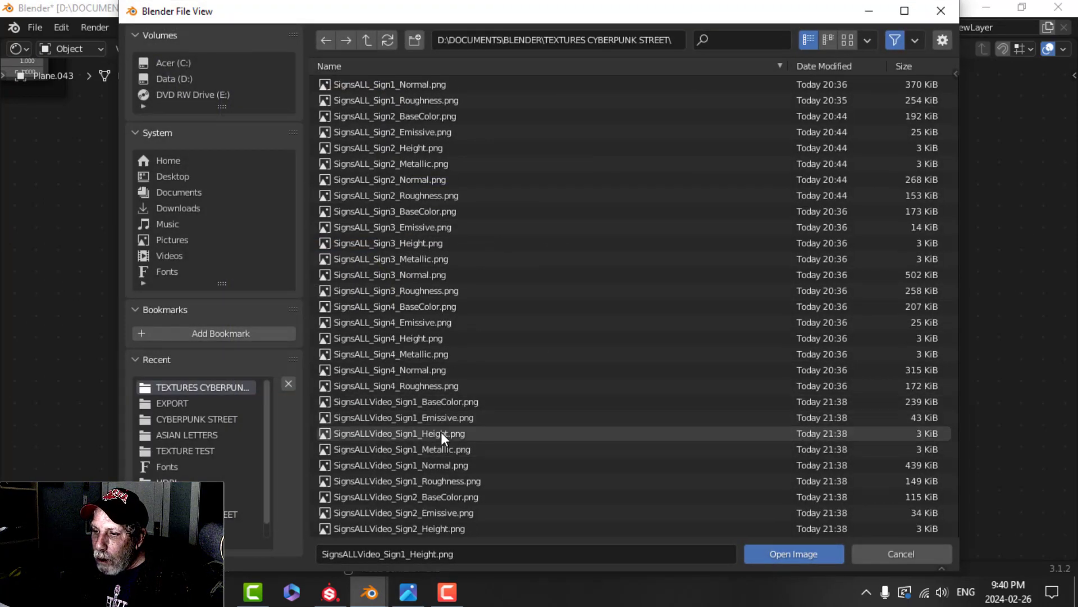
pyautogui.click(439, 419)
pyautogui.click(764, 552)
pyautogui.scroll(3, 452, 434)
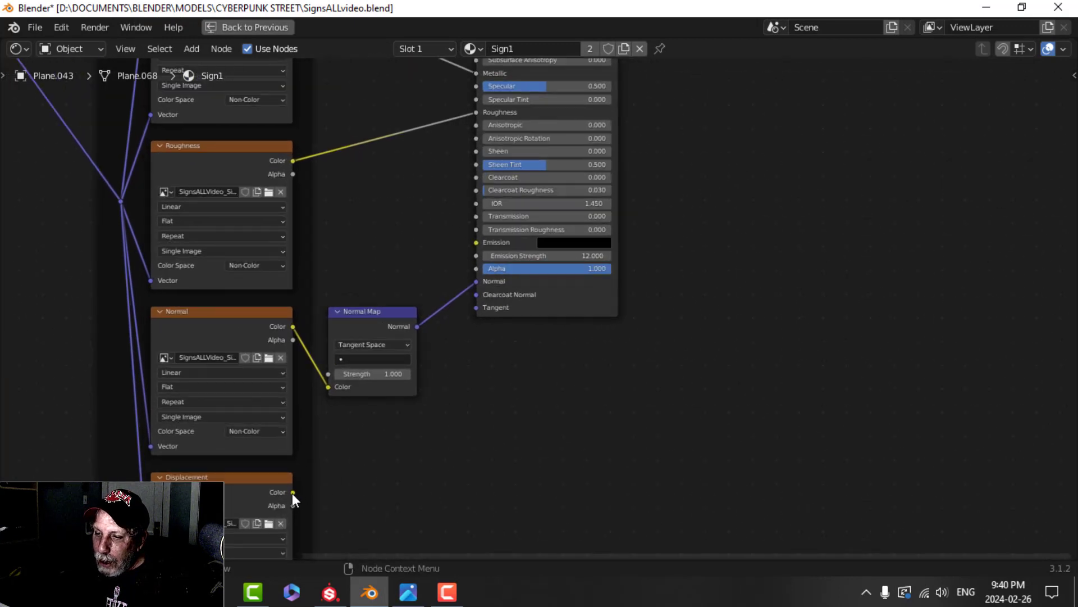
pyautogui.moveTo(293, 492); pyautogui.dragTo(476, 241)
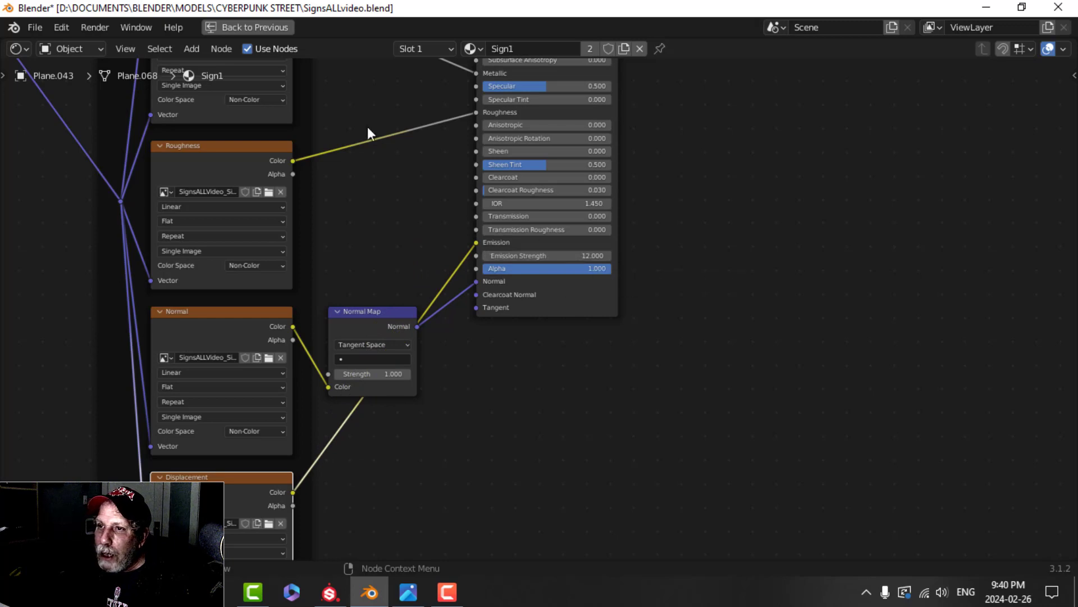
pyautogui.click(259, 31)
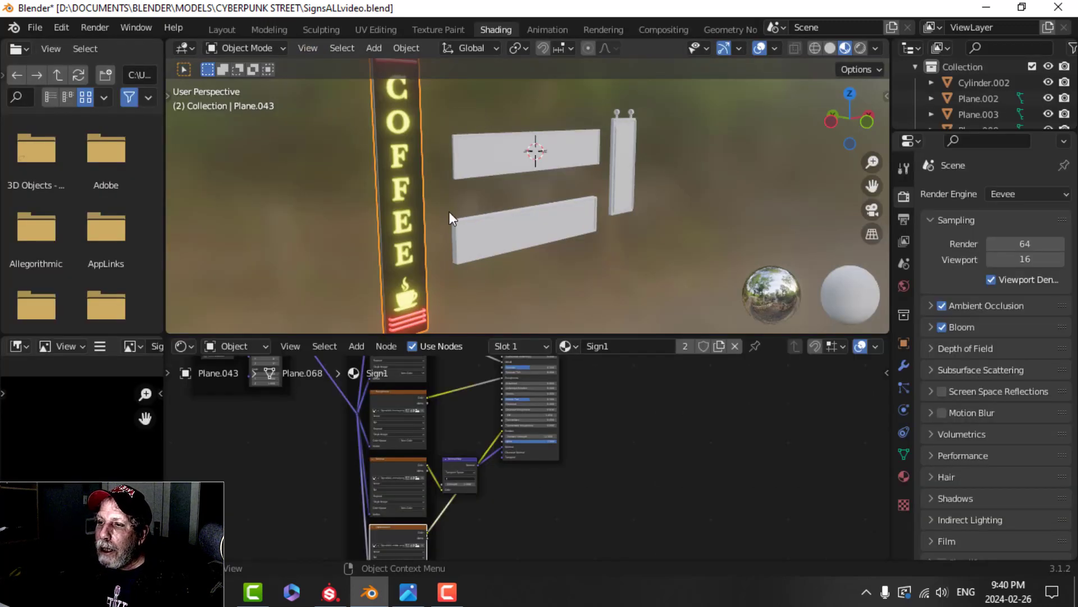
# - Apply Principled Texture Setup to the upper horizontal sign's Sign2 material using the SignsALLVideo_Sign2 maps from BaseColor through Roughness
pyautogui.keyDown('shift'); pyautogui.moveTo(427, 163); pyautogui.dragTo(463, 201, button='middle'); pyautogui.keyUp('shift')
pyautogui.click(466, 202)
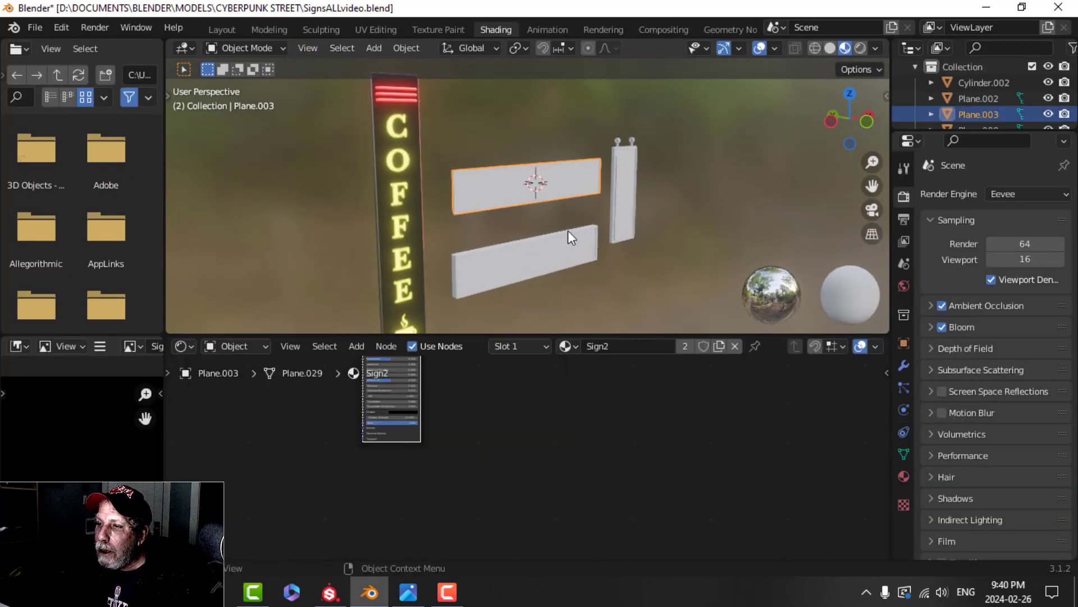
pyautogui.keyDown('shift'); pyautogui.moveTo(491, 407); pyautogui.dragTo(614, 540, button='middle'); pyautogui.keyUp('shift')
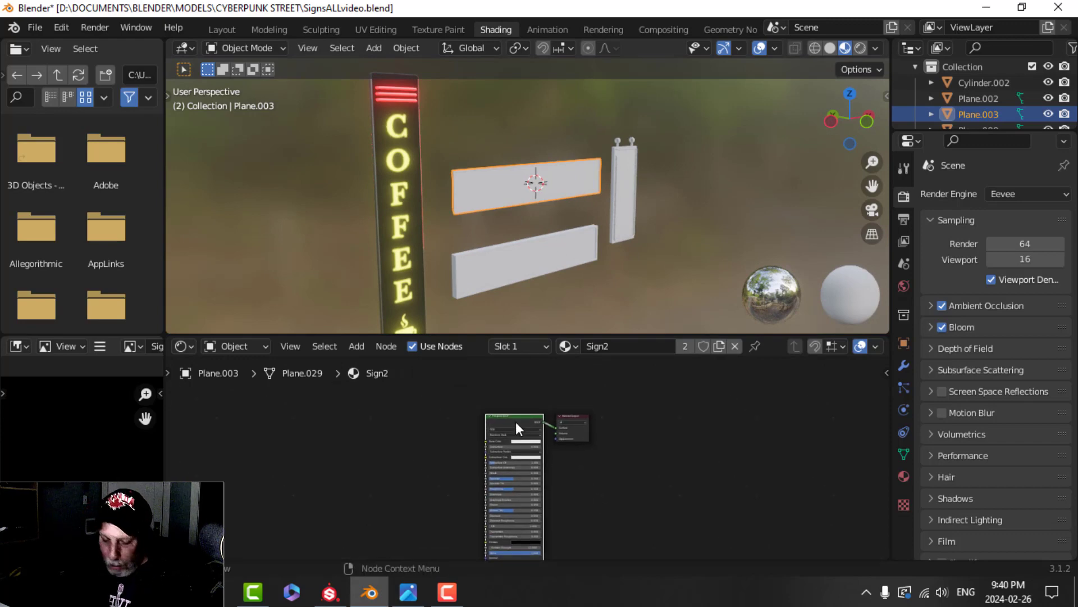
pyautogui.hotkey('ctrl', 'shift', 't')
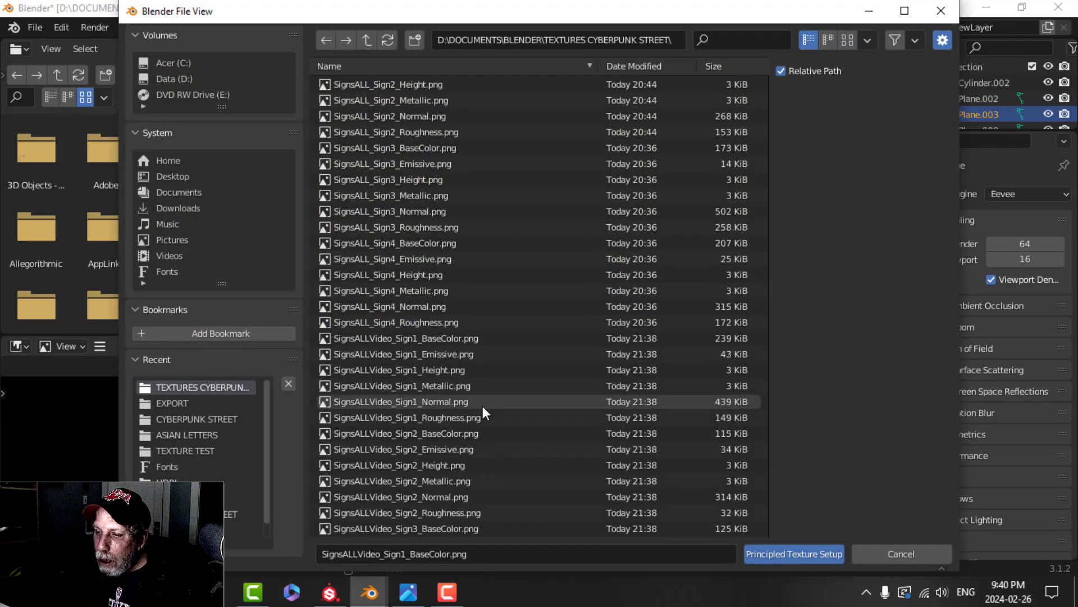
pyautogui.scroll(-3, 483, 405)
pyautogui.click(439, 337)
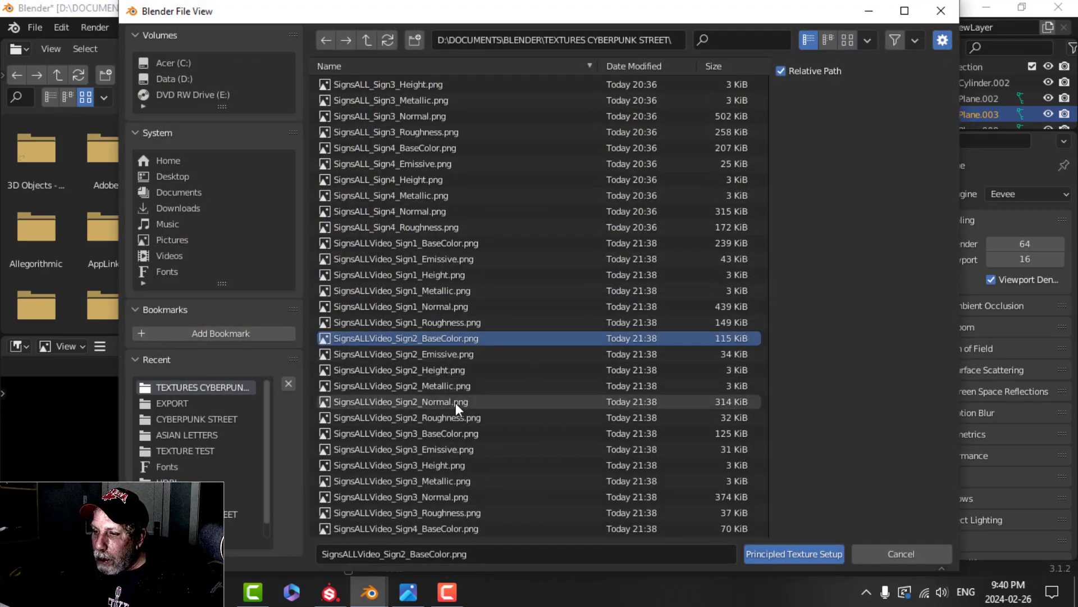
pyautogui.keyDown('shift'); pyautogui.click(445, 417); pyautogui.keyUp('shift')
pyautogui.click(792, 553)
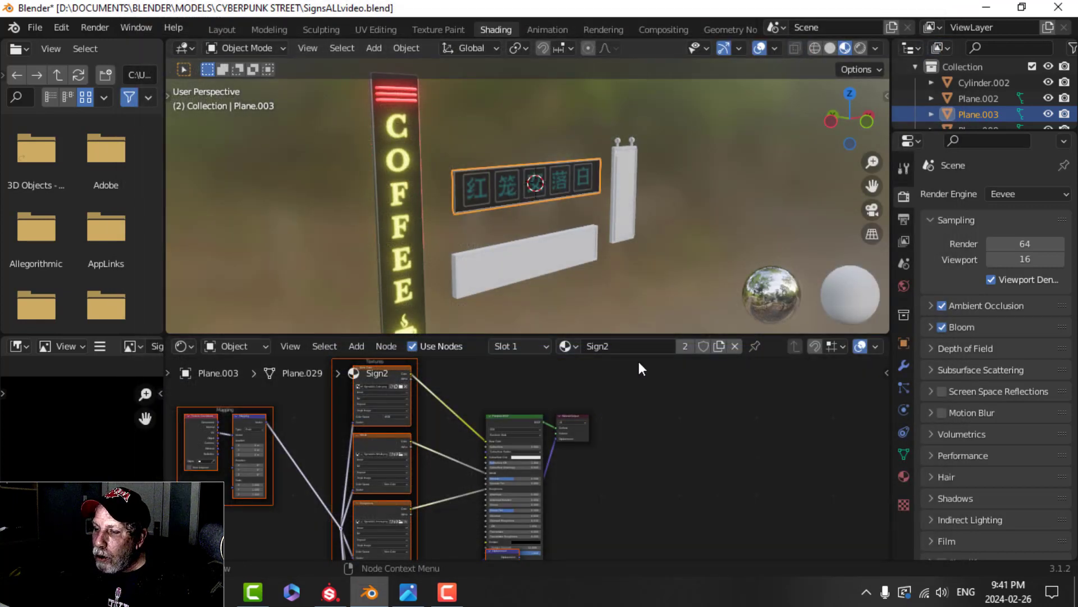
# - Delete the Displacement vector node from the Sign2 material's node tree
pyautogui.scroll(-1, 656, 486)
pyautogui.keyDown('shift'); pyautogui.moveTo(621, 506); pyautogui.dragTo(632, 397, button='middle'); pyautogui.keyUp('shift')
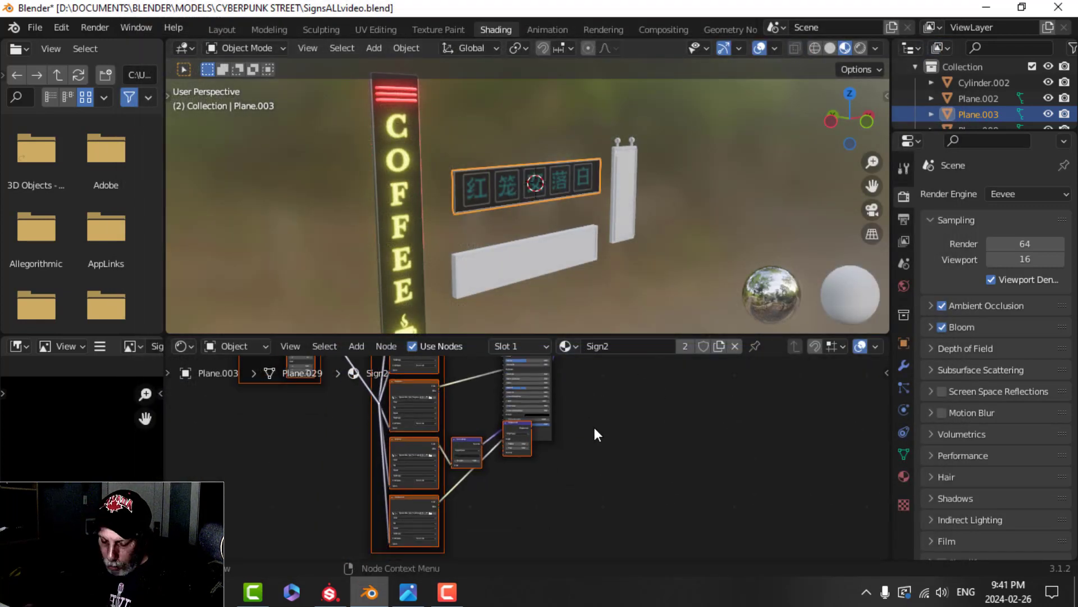
pyautogui.hotkey('ctrl', 'space')
pyautogui.scroll(3, 593, 424)
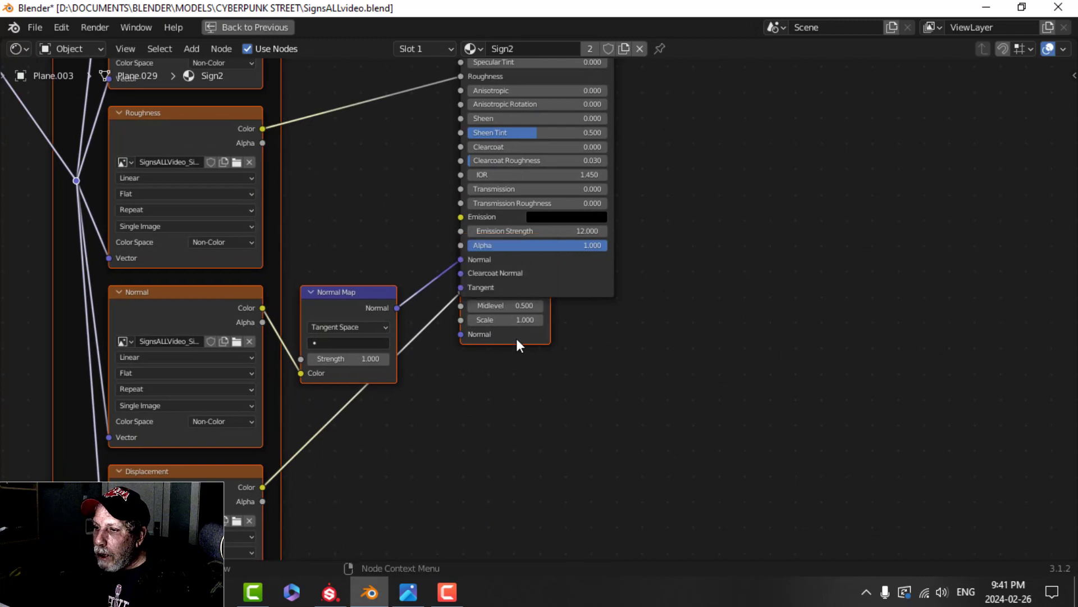
pyautogui.click(517, 340)
pyautogui.press('x')
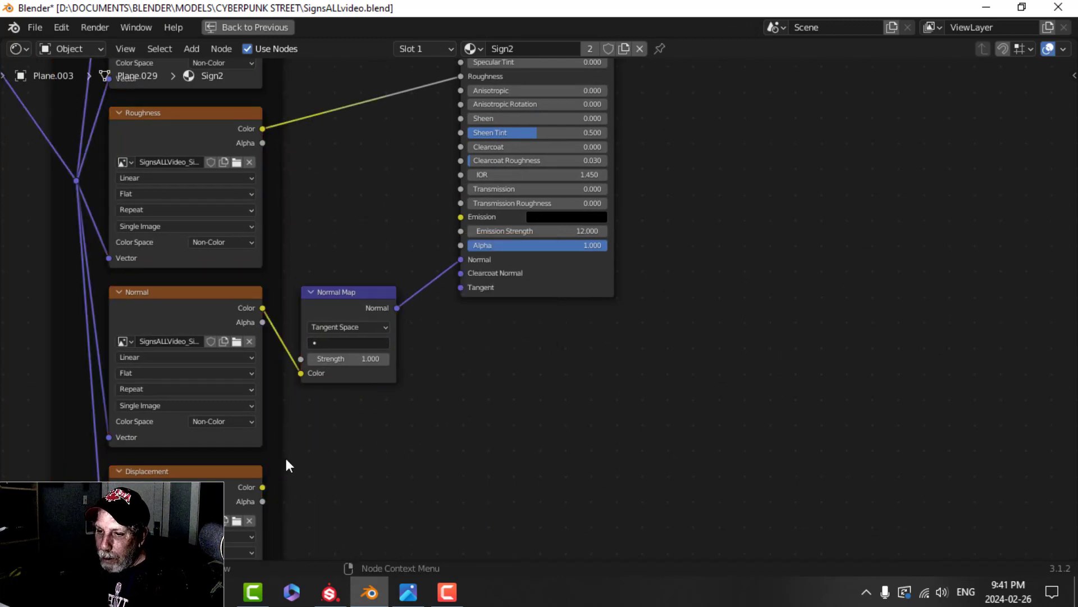
# - Replace the Sign2 Displacement texture's image with SignsALLVideo_Sign2_Emissive.png and link its Color output to the Principled shader's Emission
pyautogui.click(237, 520)
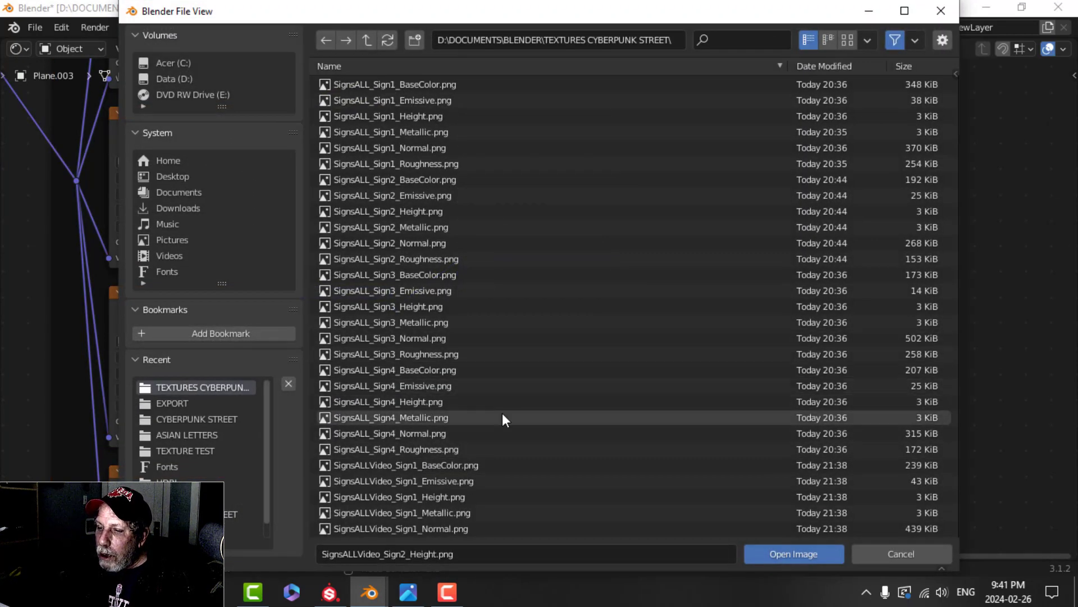
pyautogui.scroll(-5, 502, 417)
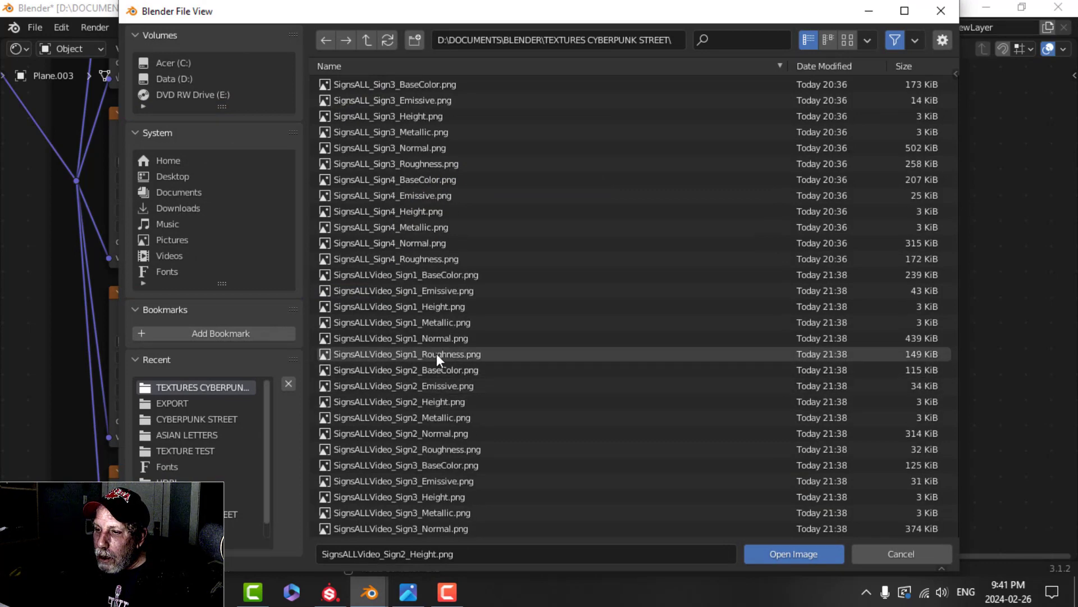
pyautogui.click(442, 386)
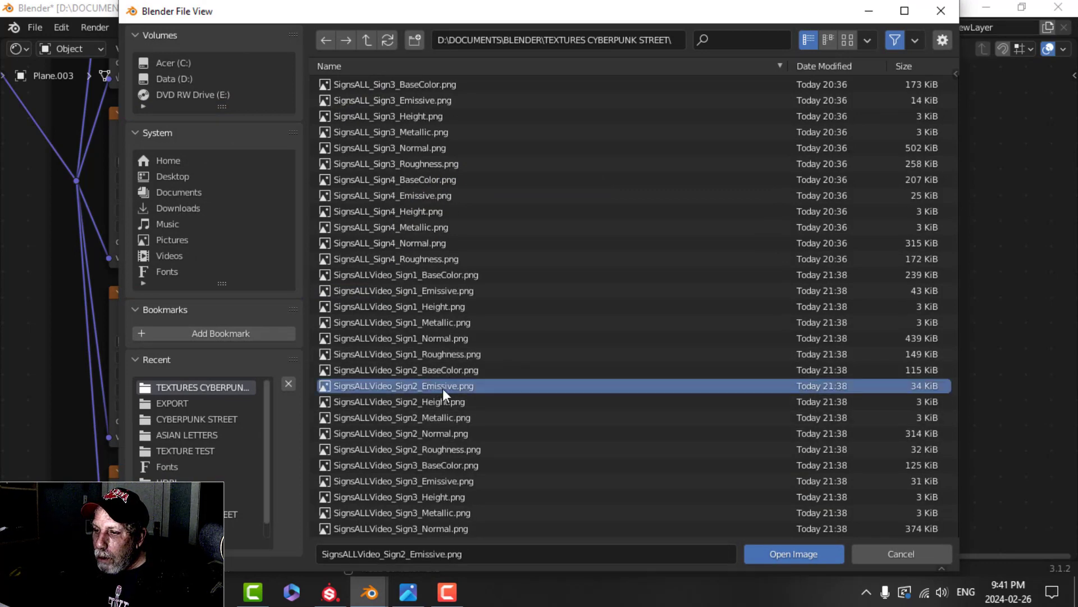
pyautogui.click(762, 548)
pyautogui.moveTo(261, 486); pyautogui.dragTo(461, 216)
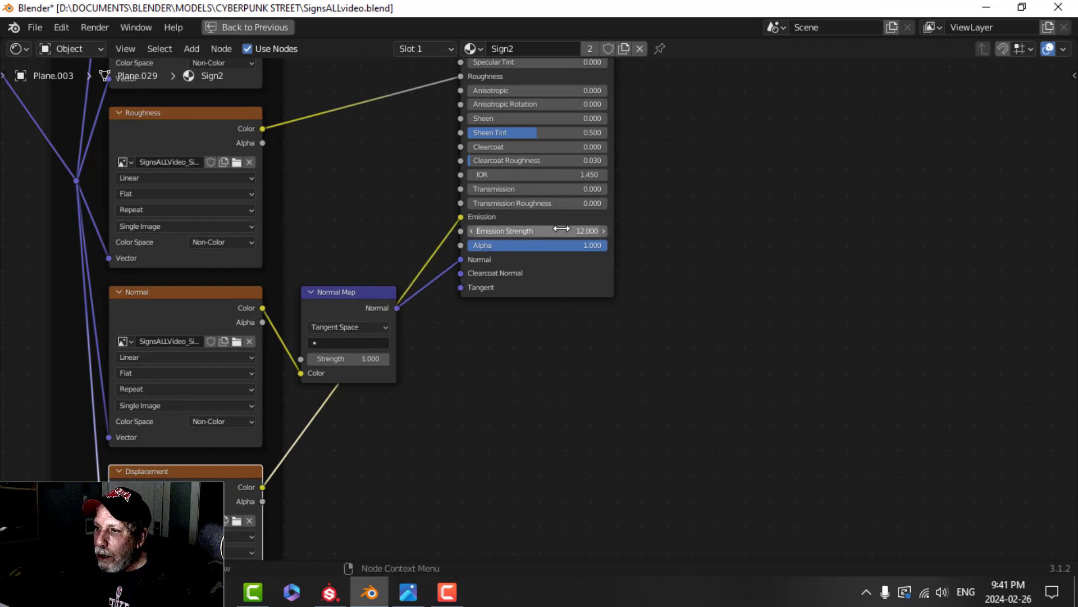
pyautogui.click(236, 27)
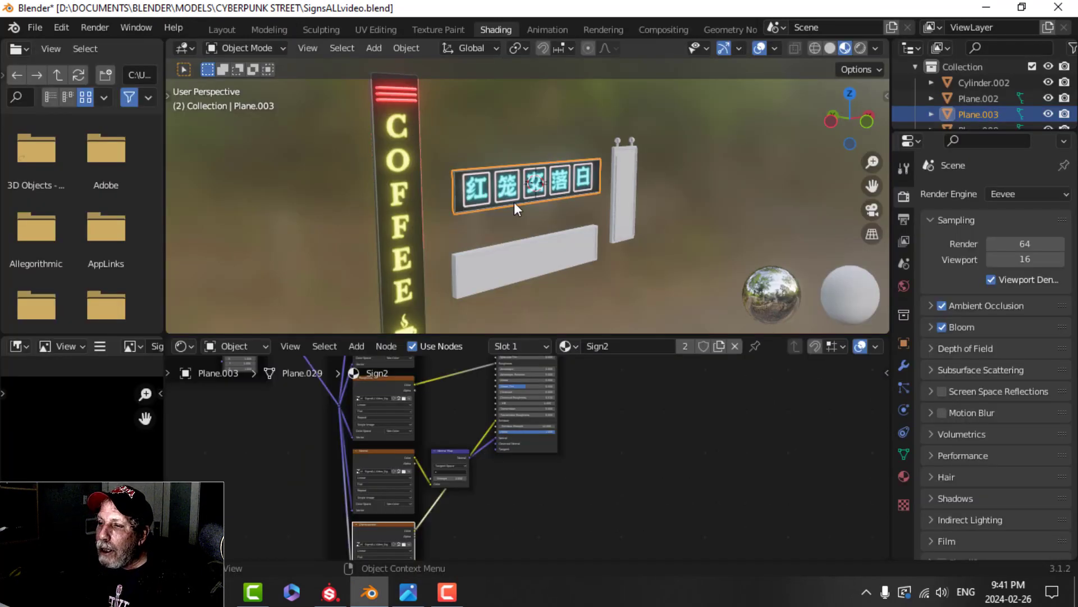
# - Apply Principled Texture Setup to the lower horizontal sign's Sign3 material using the SignsALLVideo_Sign3 maps from BaseColor through Roughness
pyautogui.scroll(2, 514, 201)
pyautogui.hotkey('alt', 'a')
pyautogui.moveTo(503, 209); pyautogui.dragTo(478, 206, button='middle')
pyautogui.scroll(-3, 479, 206)
pyautogui.moveTo(564, 242); pyautogui.dragTo(548, 256, button='middle')
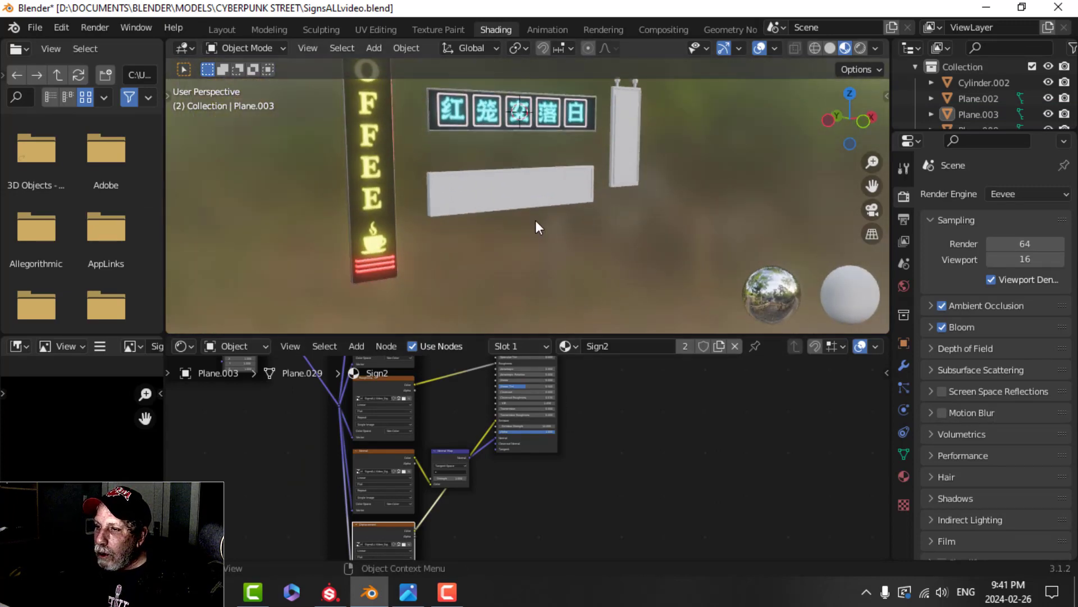
pyautogui.click(532, 202)
pyautogui.scroll(-6, 629, 430)
pyautogui.keyDown('shift'); pyautogui.moveTo(635, 421); pyautogui.dragTo(584, 486, button='middle'); pyautogui.keyUp('shift')
pyautogui.scroll(4, 592, 461)
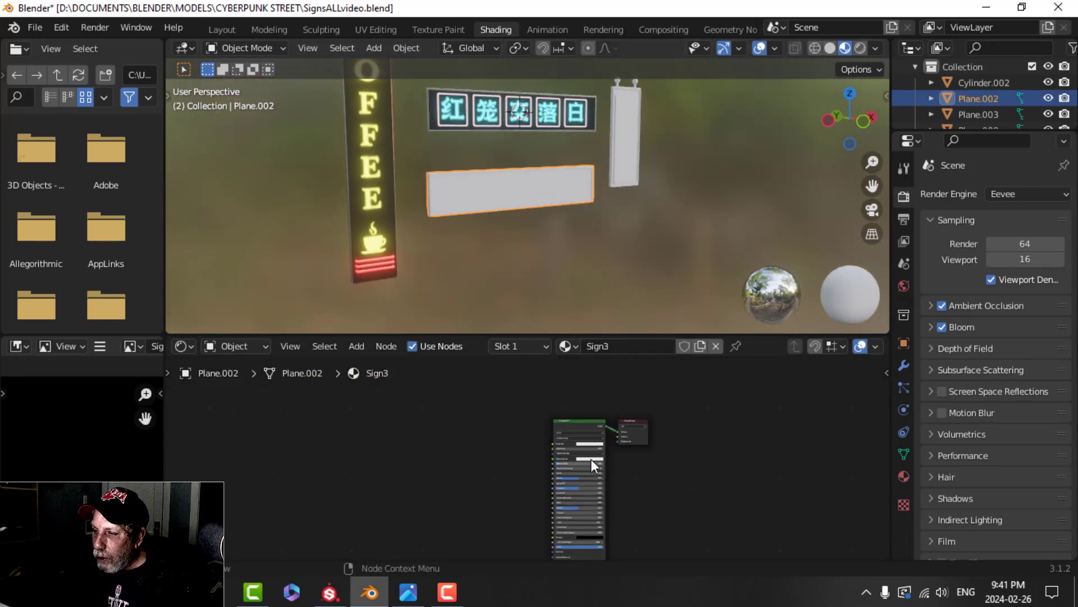
pyautogui.hotkey('ctrl', 'shift', 't')
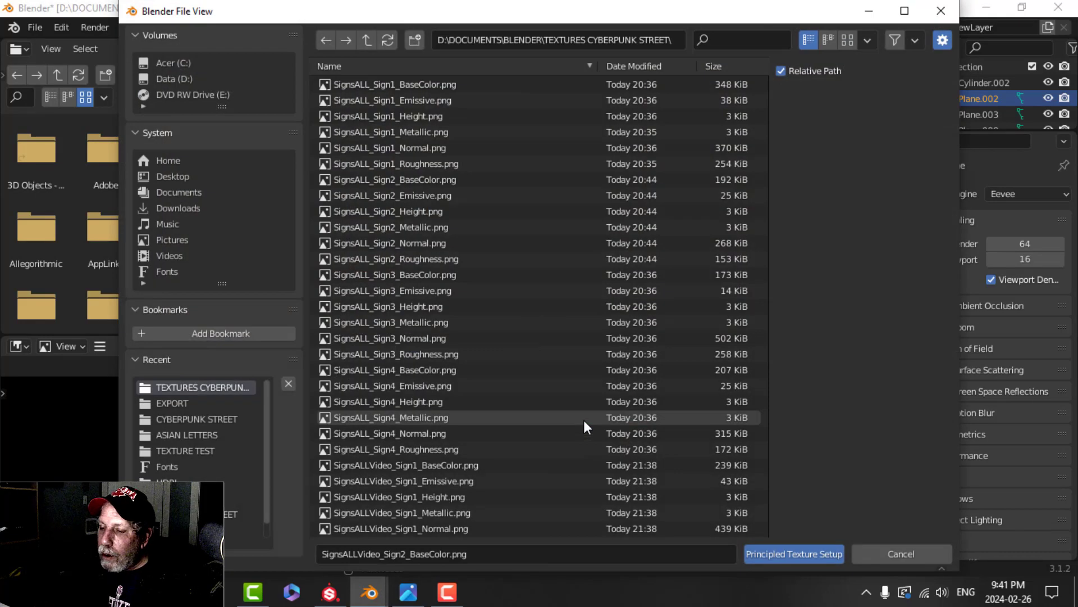
pyautogui.scroll(-5, 496, 449)
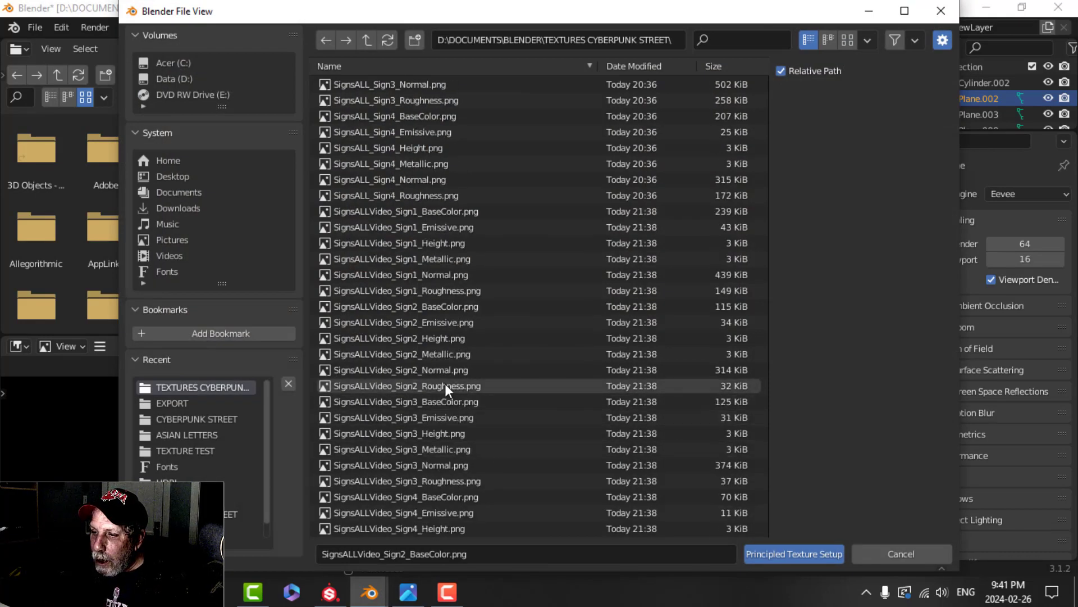
pyautogui.click(441, 402)
pyautogui.keyDown('shift'); pyautogui.click(444, 476); pyautogui.keyUp('shift')
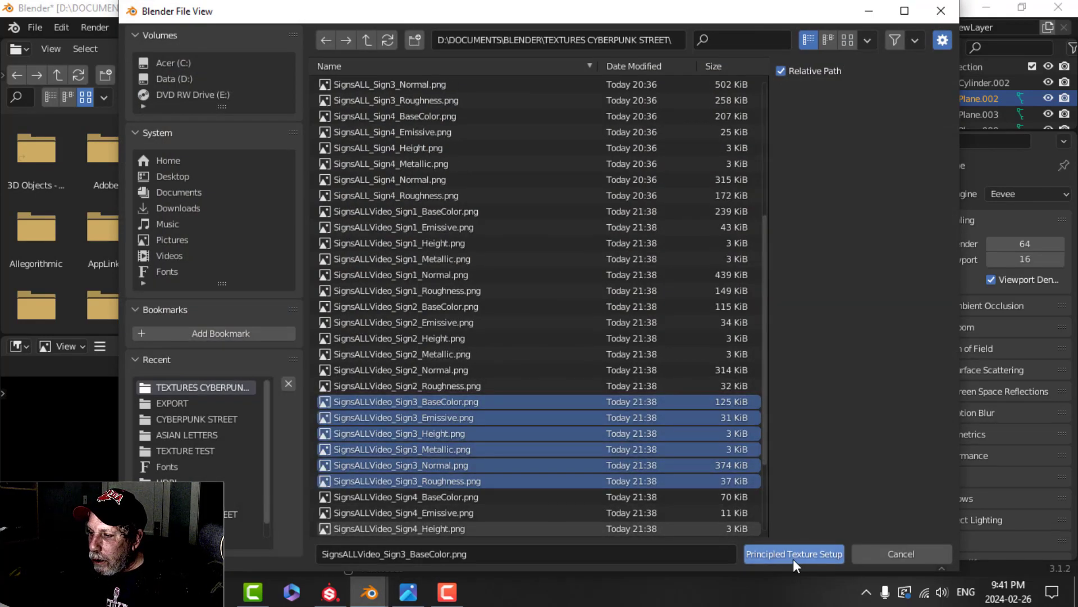
pyautogui.click(793, 553)
# - Delete the Displacement vector node from the Sign3 material's node tree
pyautogui.scroll(4, 575, 430)
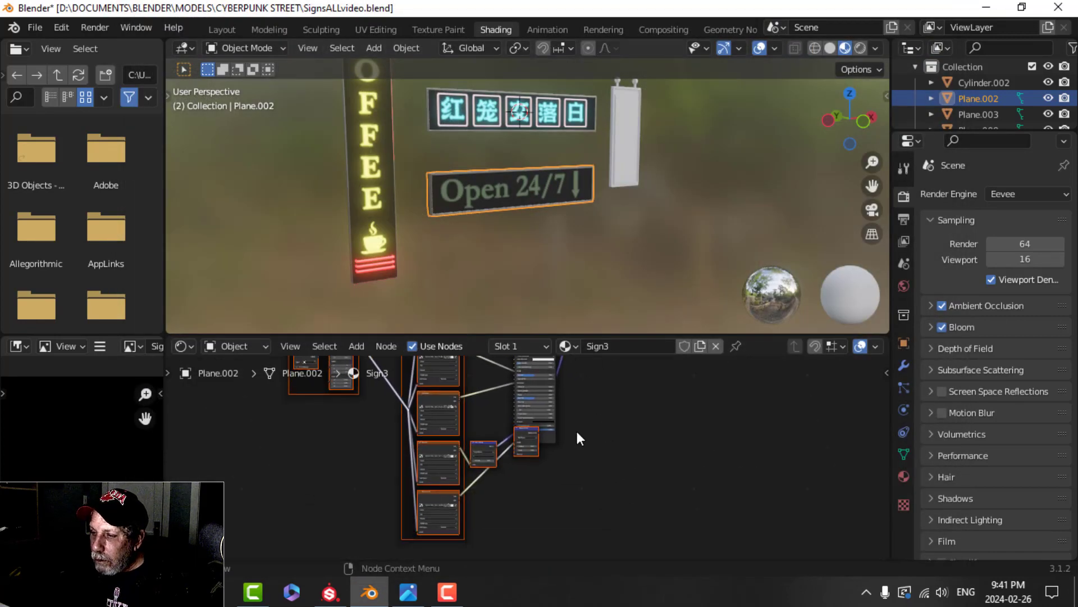
pyautogui.hotkey('ctrl', 'space')
pyautogui.scroll(2, 575, 432)
pyautogui.moveTo(575, 432); pyautogui.dragTo(566, 464, button='middle')
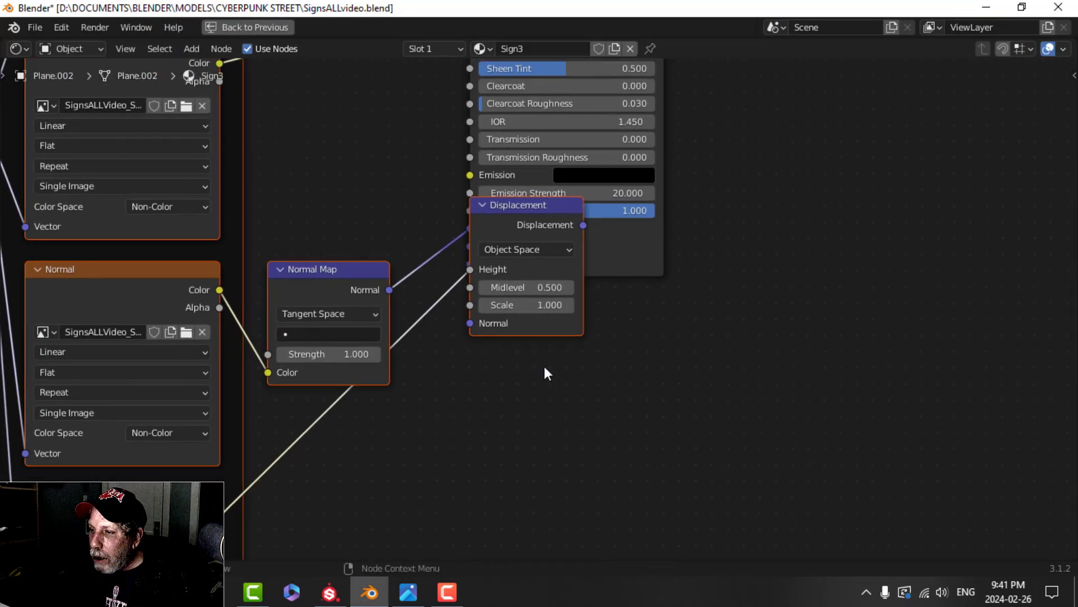
pyautogui.click(537, 324)
pyautogui.press('x')
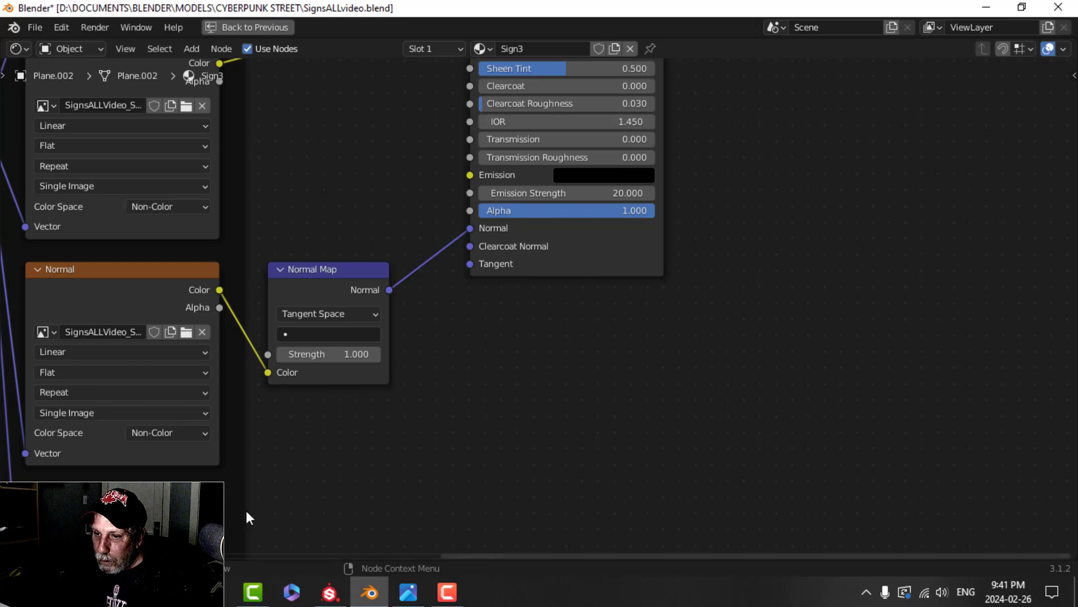
# - Replace the Sign3 Displacement texture's image with SignsALLVideo_Sign3_Emissive.png and link its Color output to the Principled shader's Emission
pyautogui.scroll(-2, 300, 469)
pyautogui.keyDown('shift'); pyautogui.moveTo(301, 469); pyautogui.dragTo(354, 381, button='middle'); pyautogui.keyUp('shift')
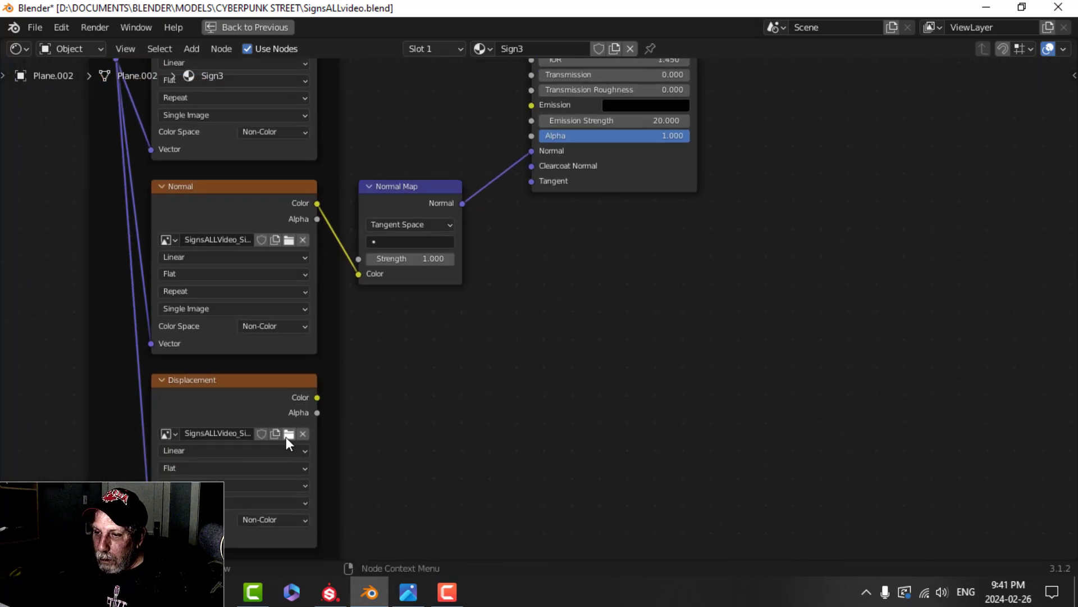
pyautogui.click(288, 435)
pyautogui.scroll(-5, 402, 351)
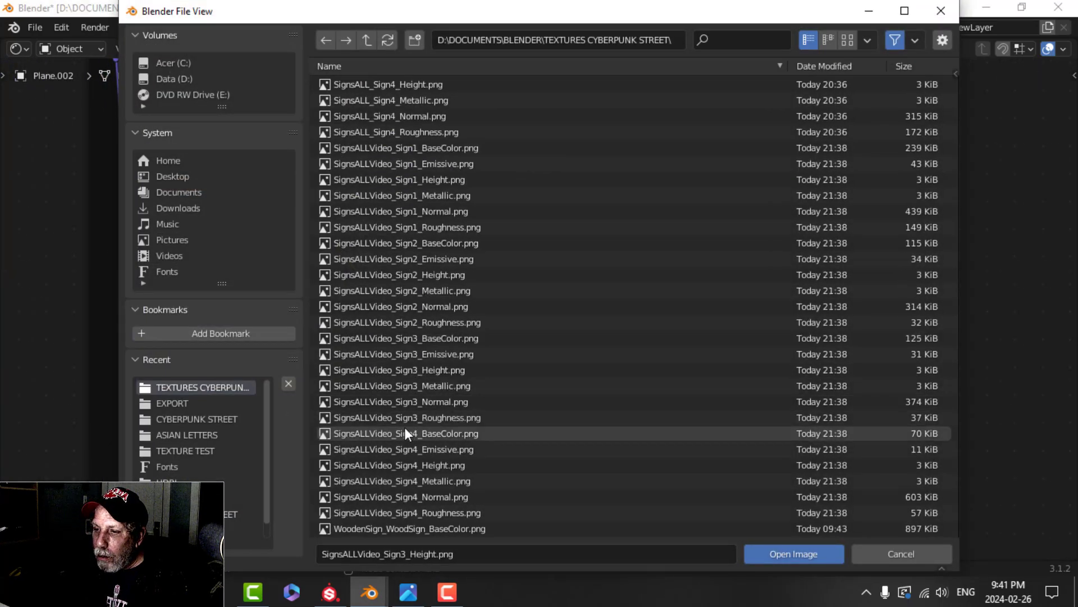
pyautogui.click(429, 353)
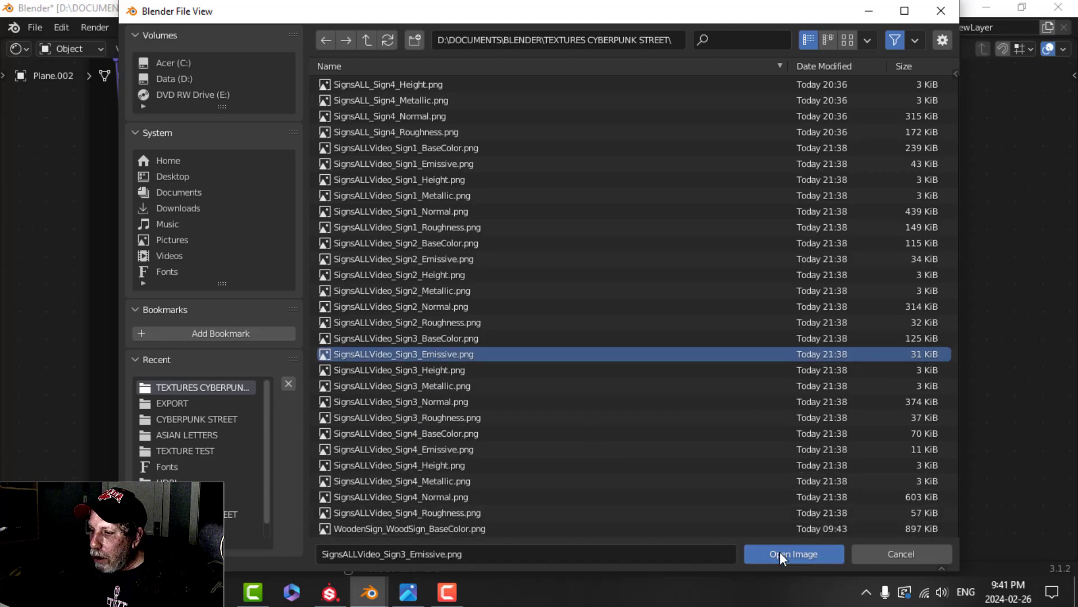
pyautogui.click(780, 552)
pyautogui.moveTo(317, 397); pyautogui.dragTo(533, 107)
pyautogui.click(274, 28)
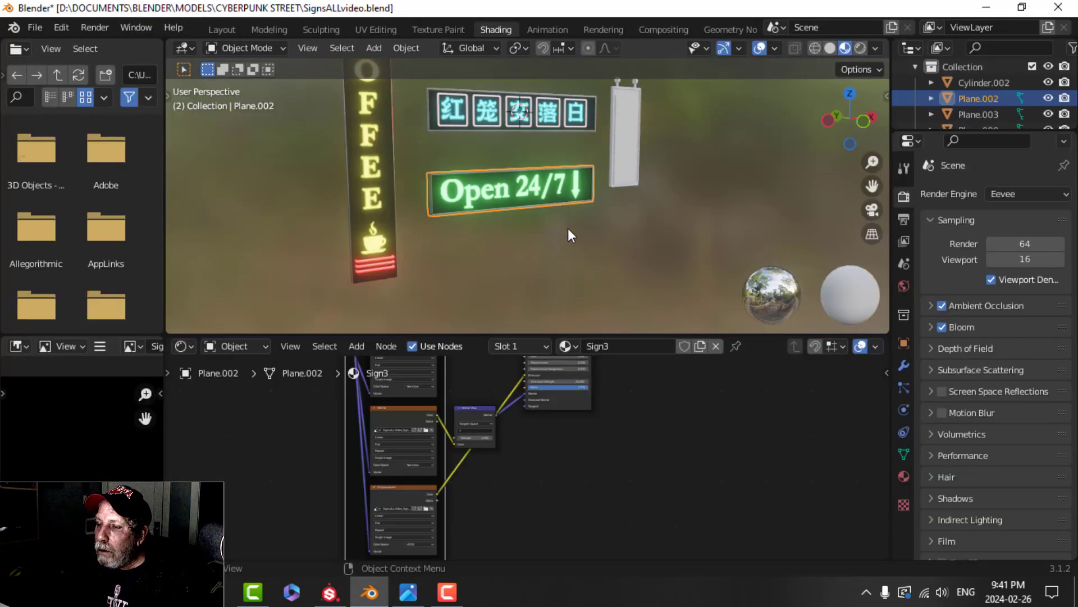
# - Apply Principled Texture Setup to the small vertical sign's Sign4 material using the SignsALLVideo_Sign4 maps from BaseColor through Roughness
pyautogui.click(619, 209)
pyautogui.moveTo(619, 209); pyautogui.dragTo(565, 228, button='middle')
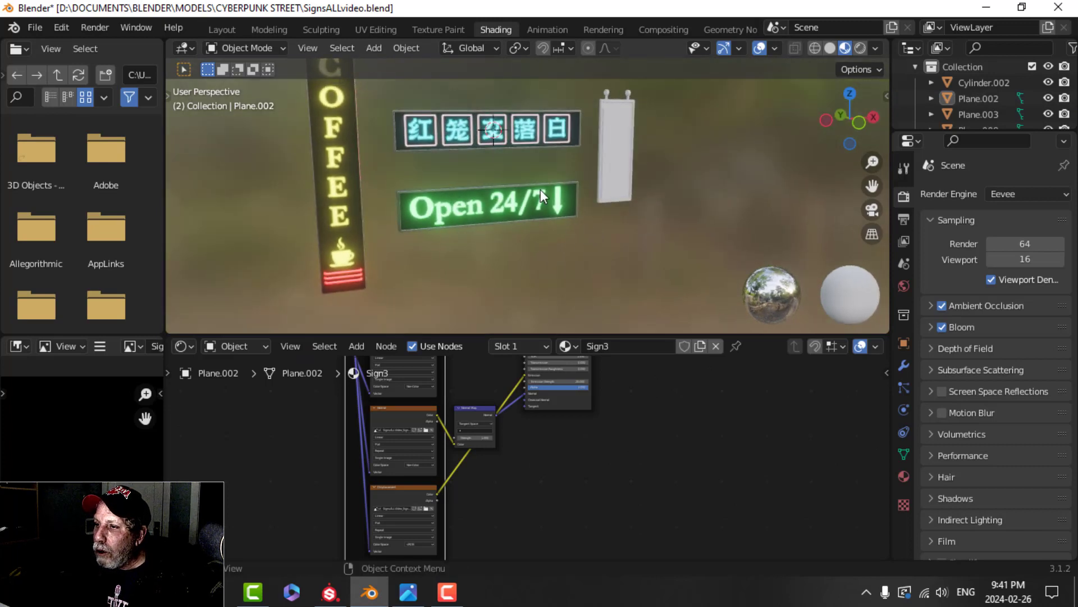
pyautogui.click(615, 147)
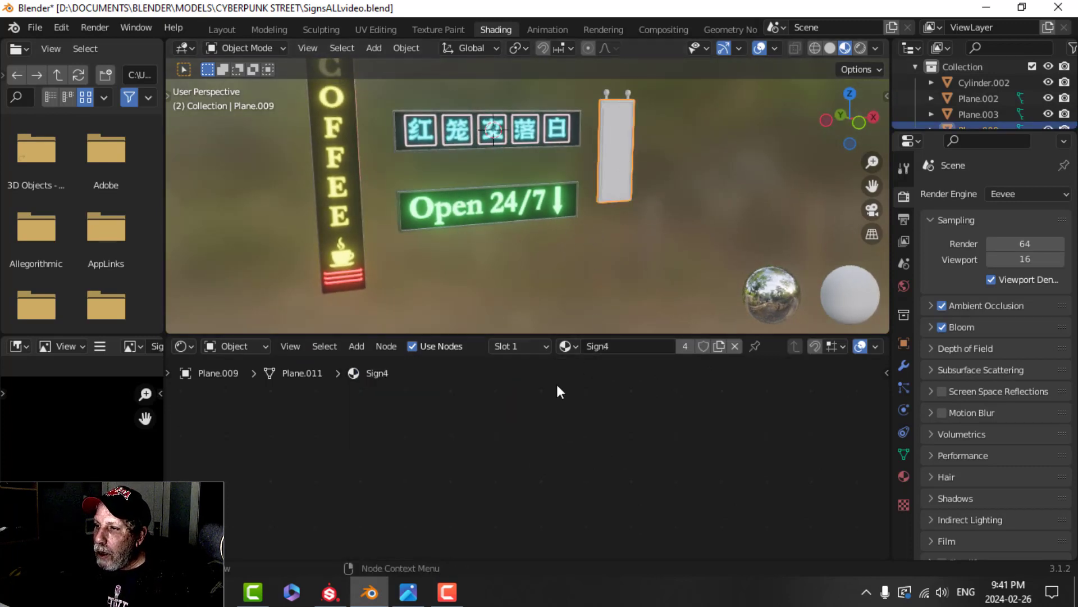
pyautogui.click(610, 89)
pyautogui.click(632, 140)
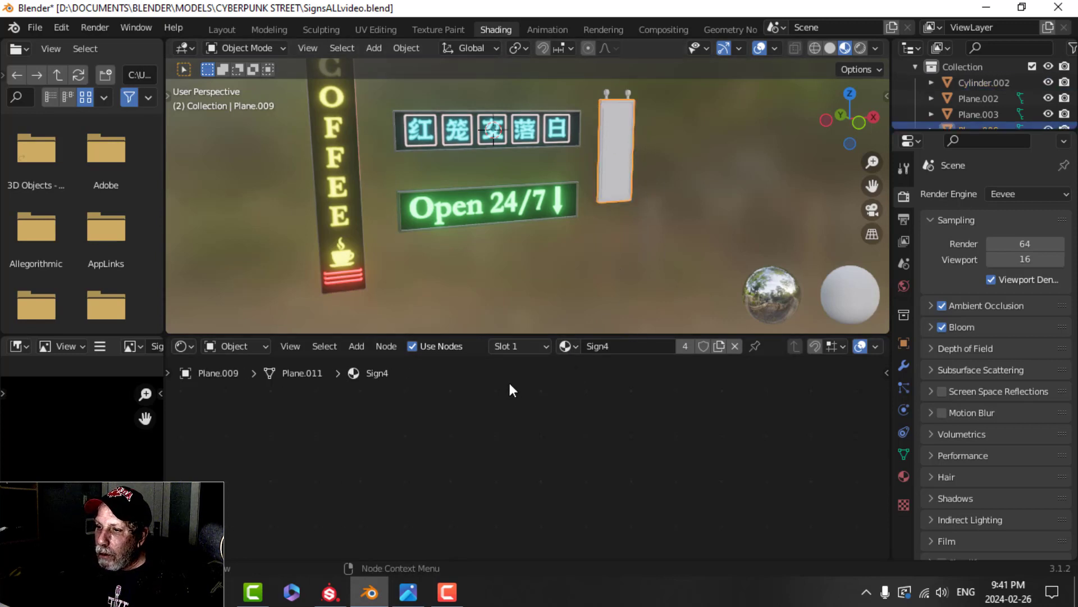
pyautogui.scroll(-5, 591, 467)
pyautogui.keyDown('shift'); pyautogui.moveTo(458, 451); pyautogui.dragTo(716, 513, button='middle'); pyautogui.keyUp('shift')
pyautogui.scroll(2, 591, 458)
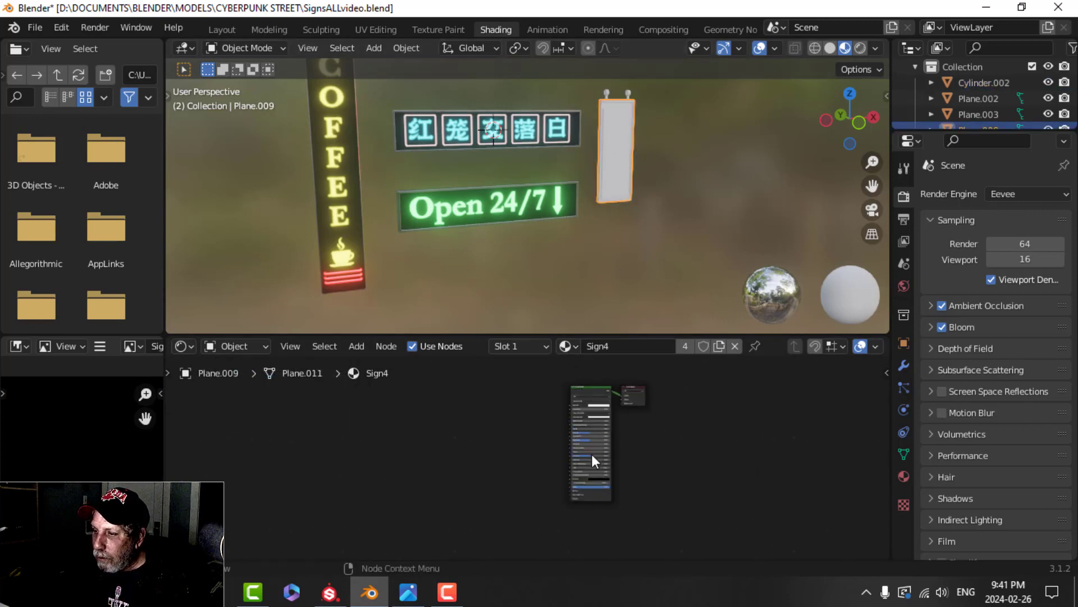
pyautogui.keyDown('shift'); pyautogui.moveTo(578, 397); pyautogui.dragTo(577, 435, button='middle'); pyautogui.keyUp('shift')
pyautogui.hotkey('ctrl', 'shift', 't')
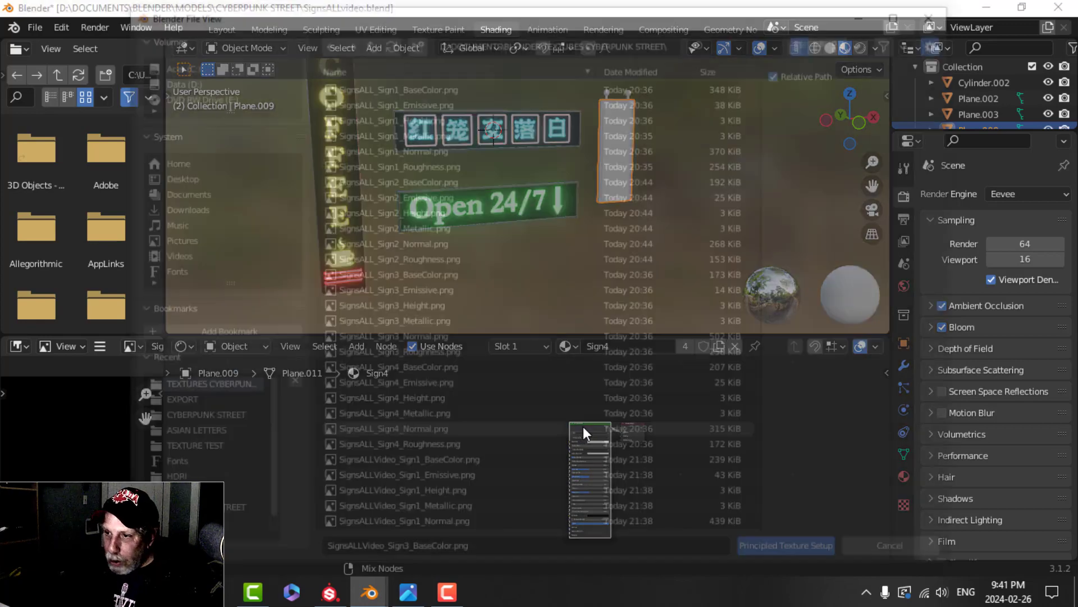
pyautogui.scroll(-2, 489, 453)
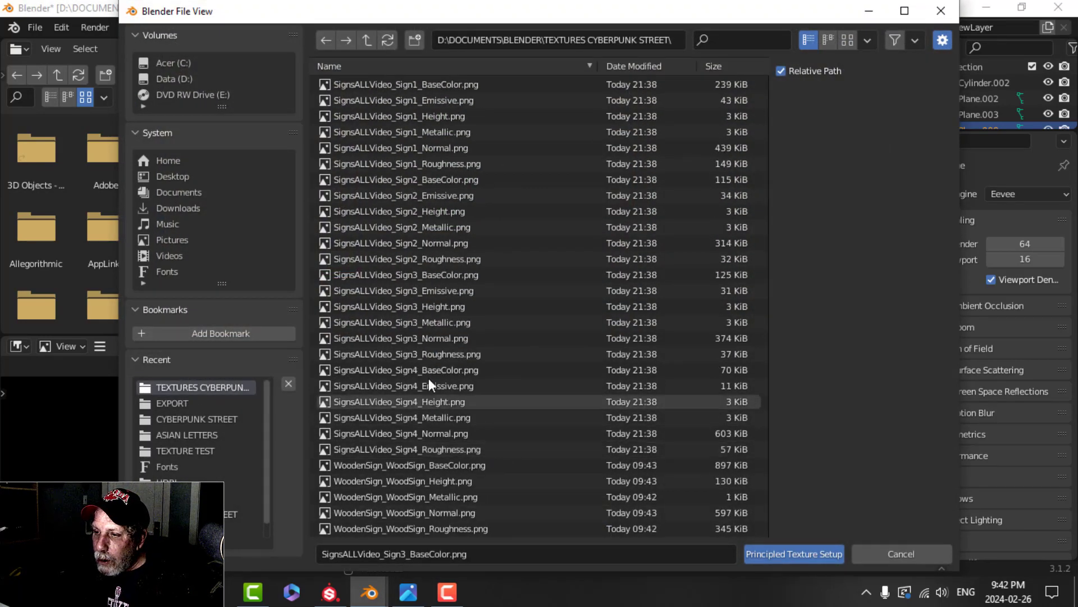
pyautogui.click(423, 369)
pyautogui.keyDown('shift'); pyautogui.click(437, 449); pyautogui.keyUp('shift')
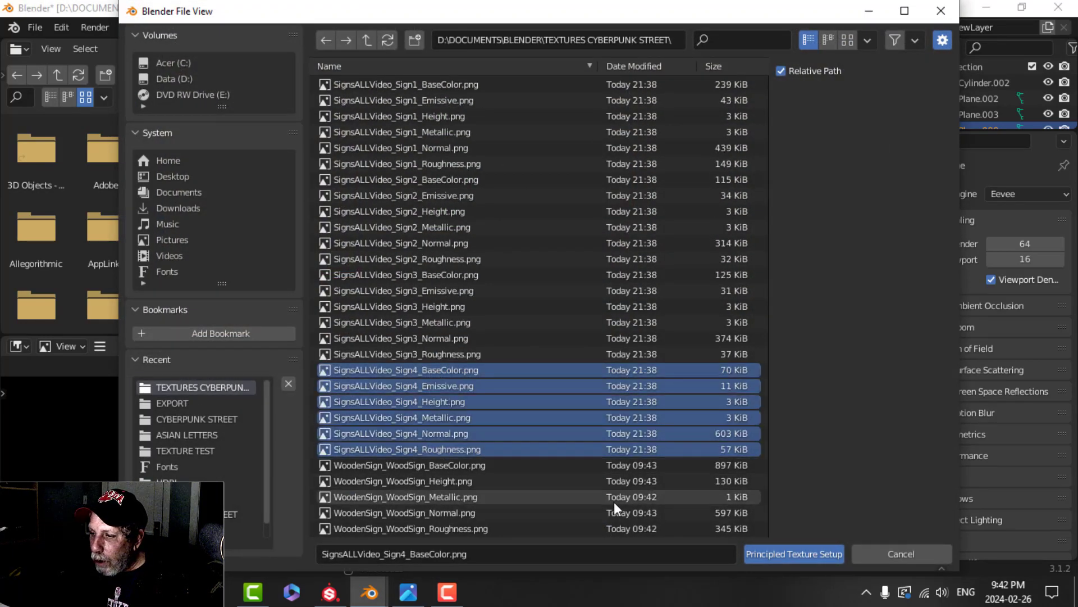
pyautogui.click(764, 553)
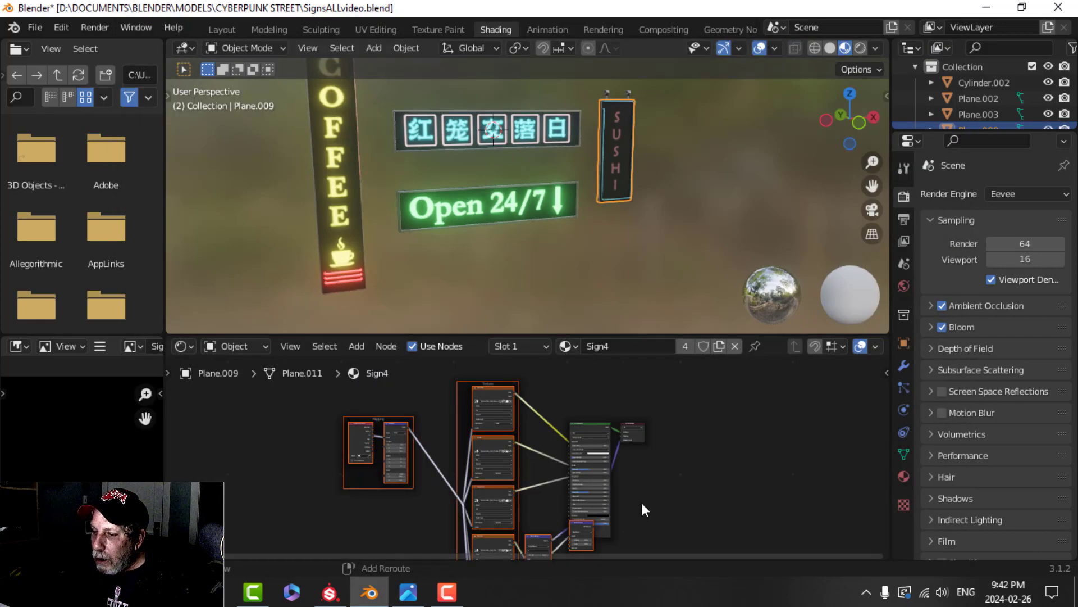
# - Delete the Displacement vector node from the Sign4 material's node tree
pyautogui.scroll(5, 623, 440)
pyautogui.hotkey('ctrl', 'space')
pyautogui.scroll(1, 623, 440)
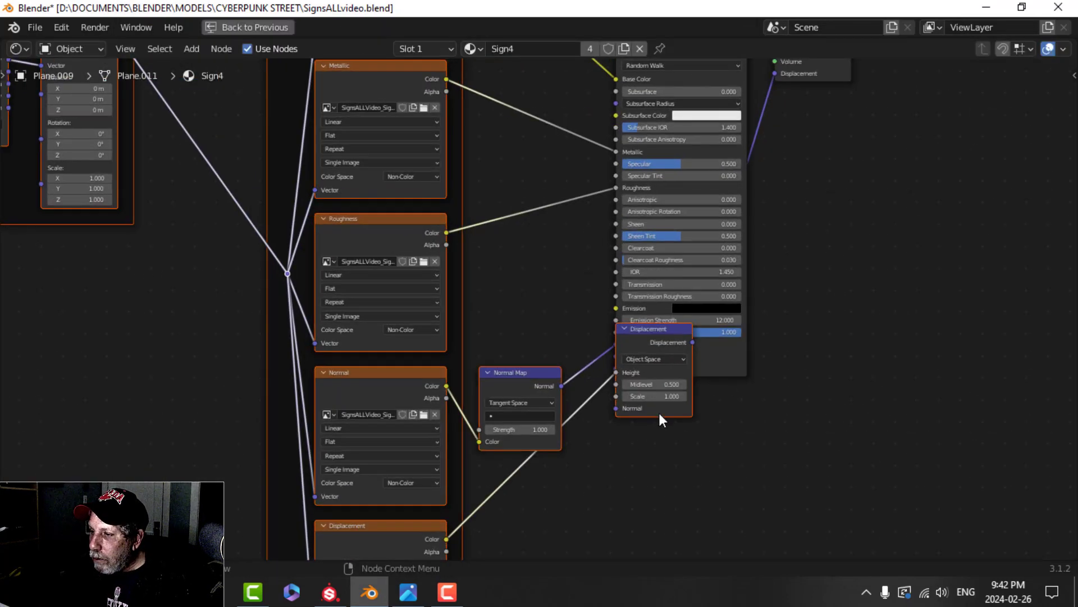
pyautogui.click(679, 411)
pyautogui.press('x')
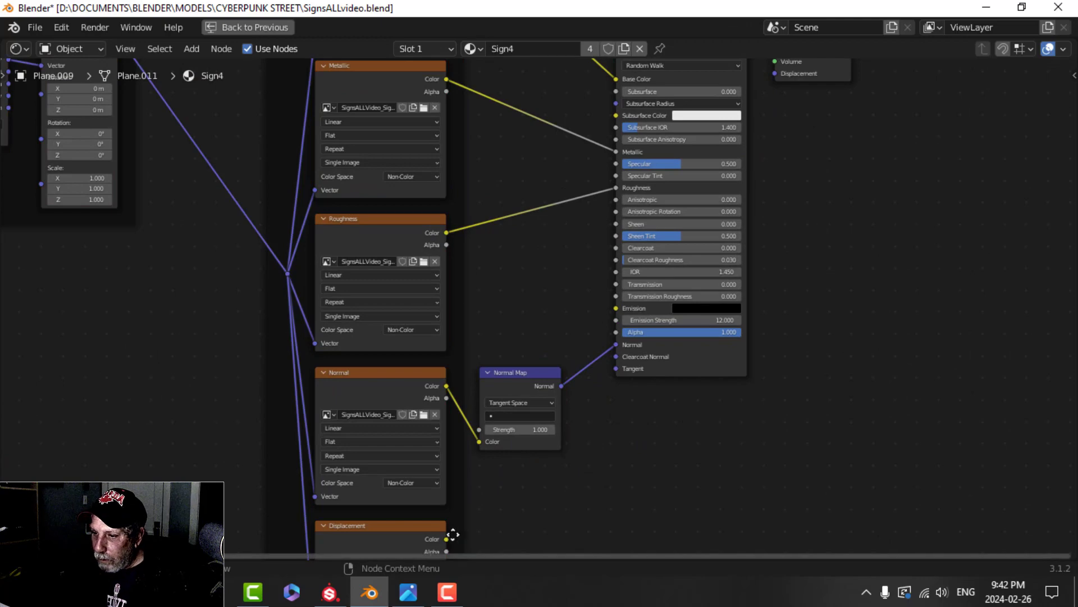
# - Replace the Sign4 Displacement texture's image with SignsALLVideo_Sign4_Emissive.png and link its Color output to the Principled shader's Emission
pyautogui.scroll(-1, 447, 534)
pyautogui.moveTo(498, 497); pyautogui.dragTo(447, 439, button='middle')
pyautogui.click(422, 449)
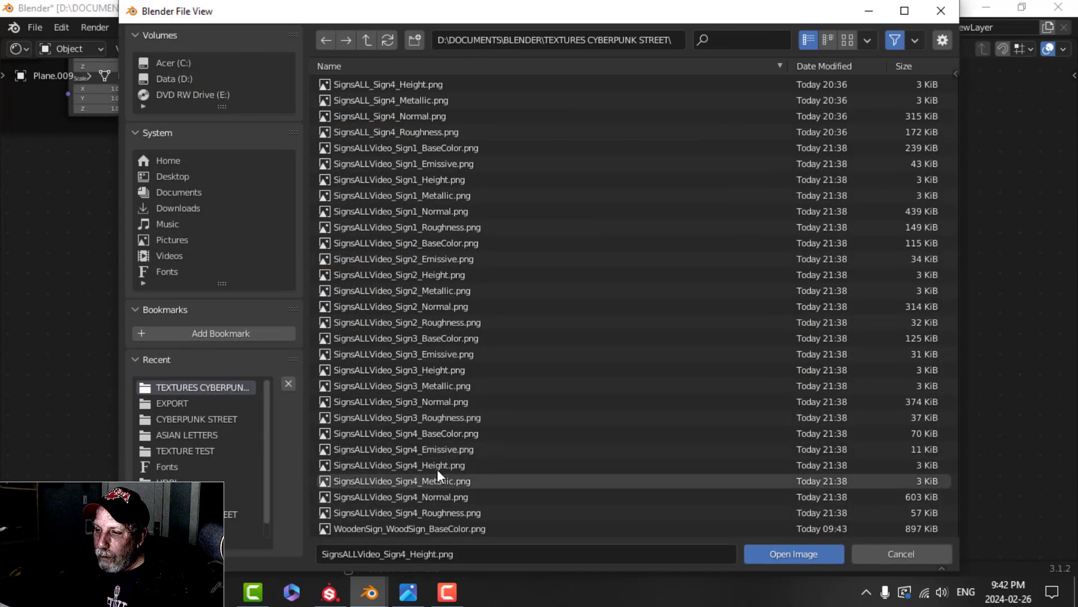
pyautogui.click(434, 449)
pyautogui.click(793, 554)
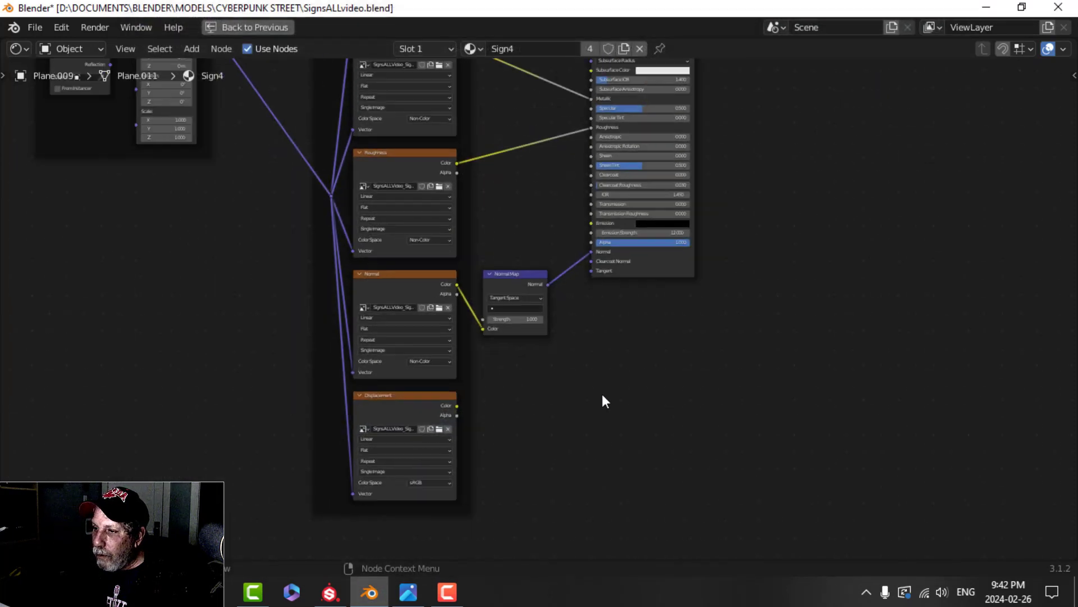
pyautogui.moveTo(602, 393); pyautogui.dragTo(424, 491, button='middle')
pyautogui.moveTo(383, 489); pyautogui.dragTo(517, 306)
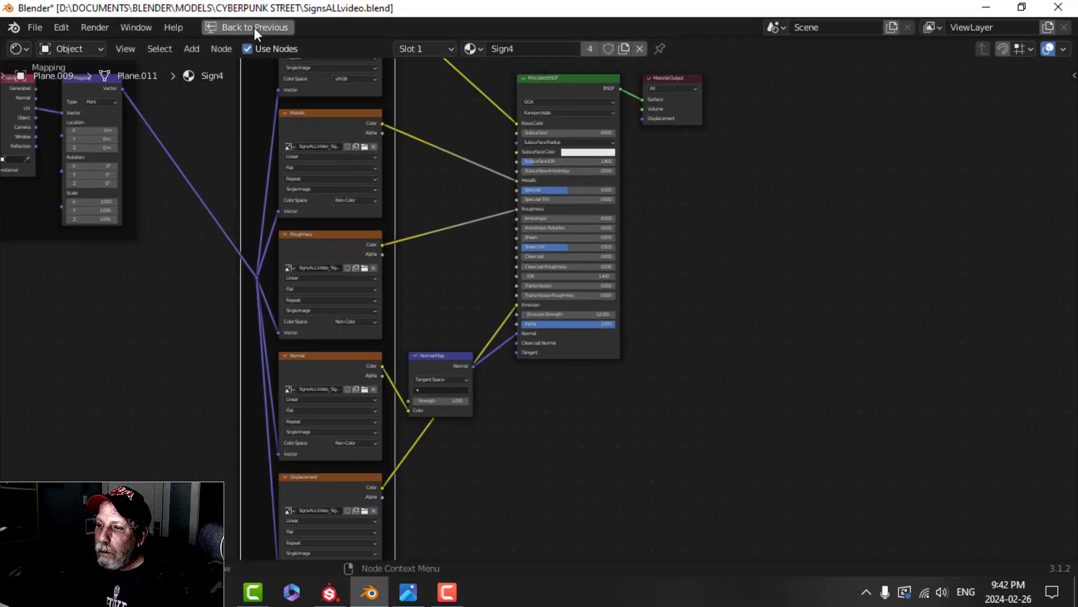
pyautogui.click(254, 27)
# - Switch to the Layout workspace and turn off Scene World in the viewport shading options
pyautogui.click(644, 205)
pyautogui.keyDown('shift'); pyautogui.moveTo(609, 203); pyautogui.dragTo(615, 217, button='middle'); pyautogui.keyUp('shift')
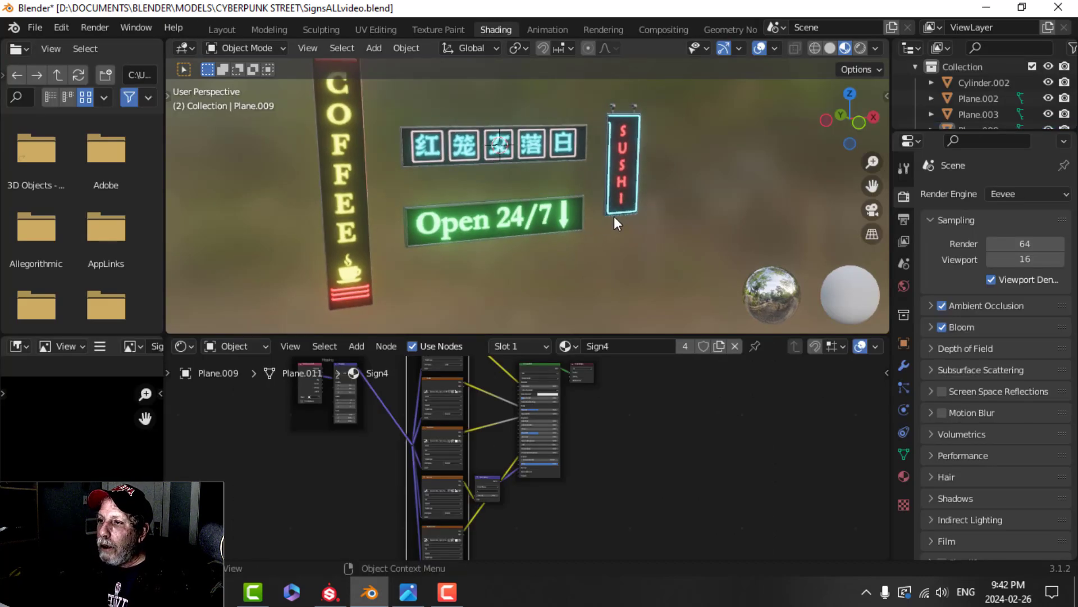
pyautogui.press('Tab')
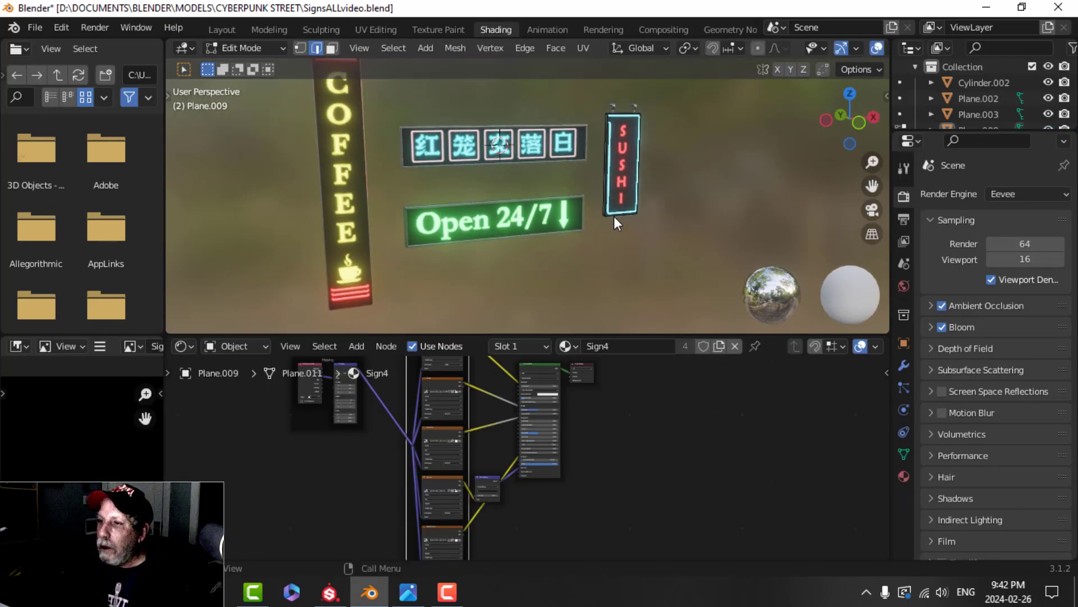
pyautogui.click(214, 29)
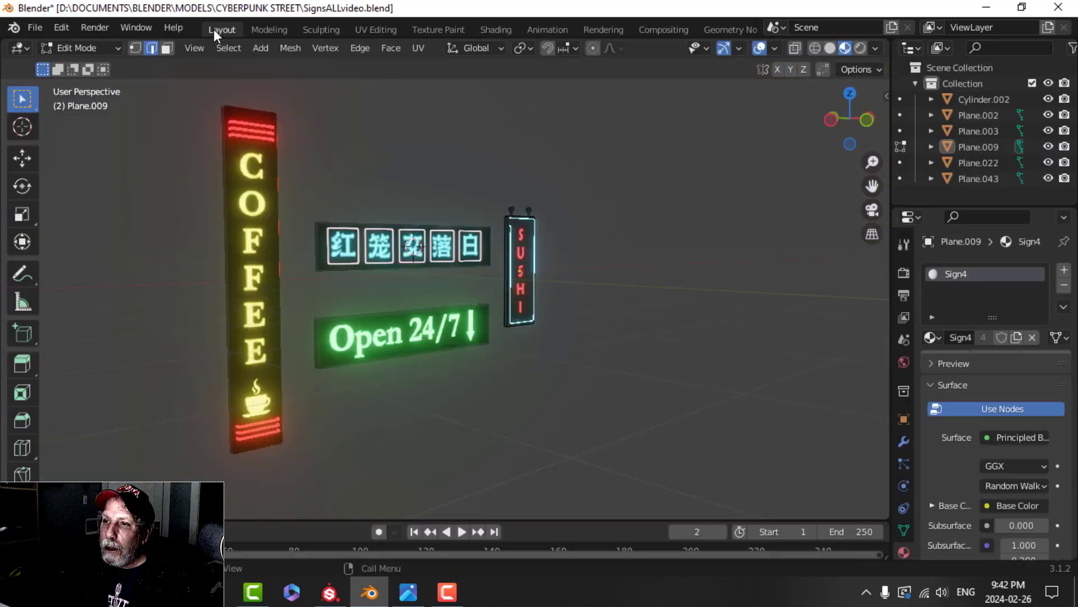
pyautogui.click(876, 47)
pyautogui.click(786, 143)
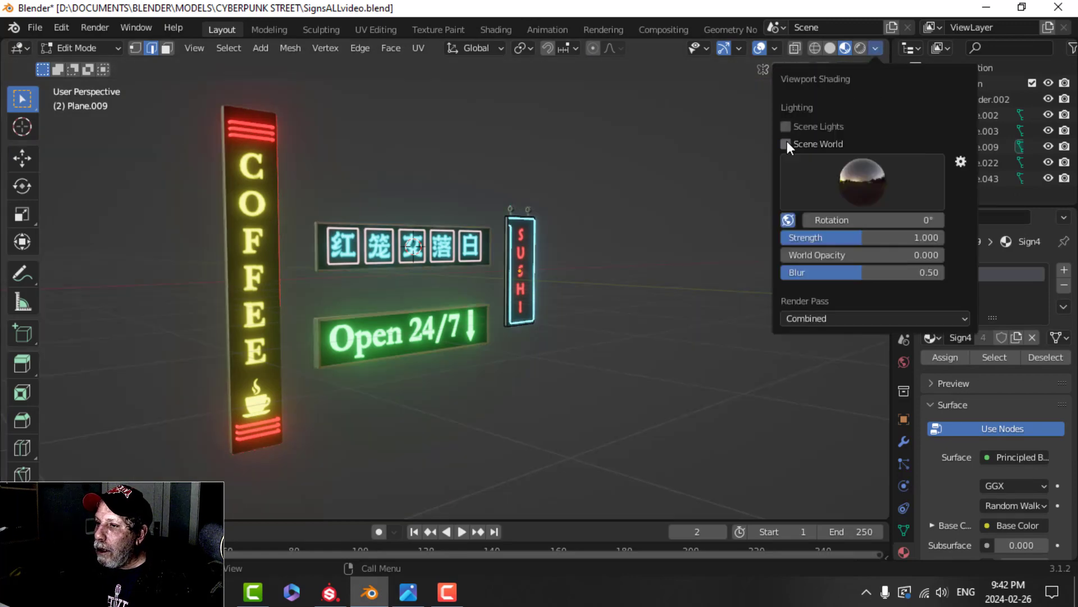
# - Save the blend file and examine the four glowing signs from several angles
pyautogui.moveTo(585, 233); pyautogui.dragTo(592, 268, button='middle')
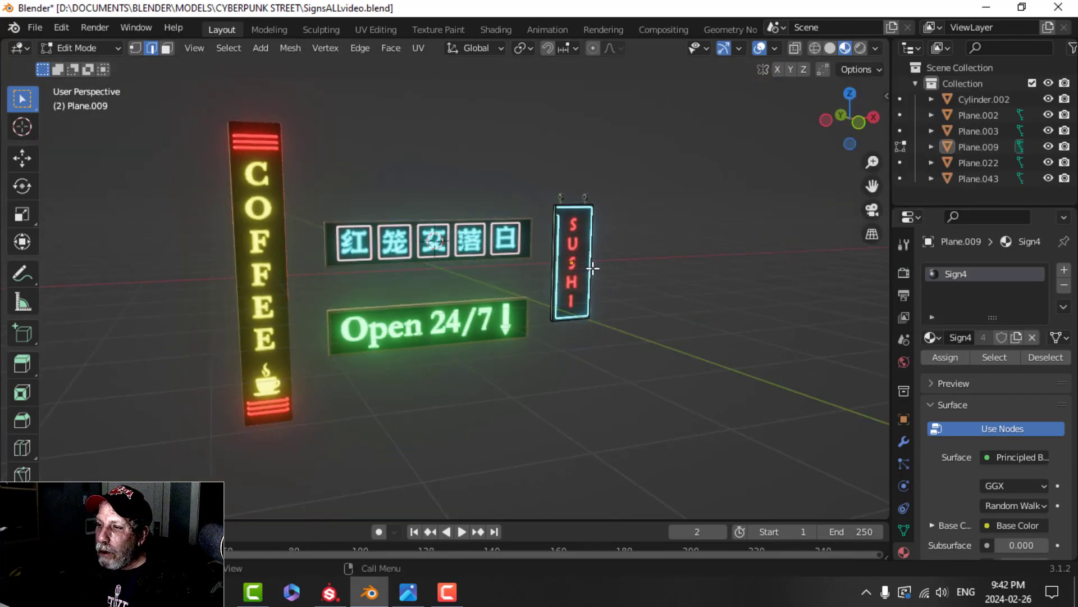
pyautogui.scroll(3, 595, 267)
pyautogui.moveTo(693, 246); pyautogui.dragTo(593, 253, button='middle')
pyautogui.scroll(-3, 505, 253)
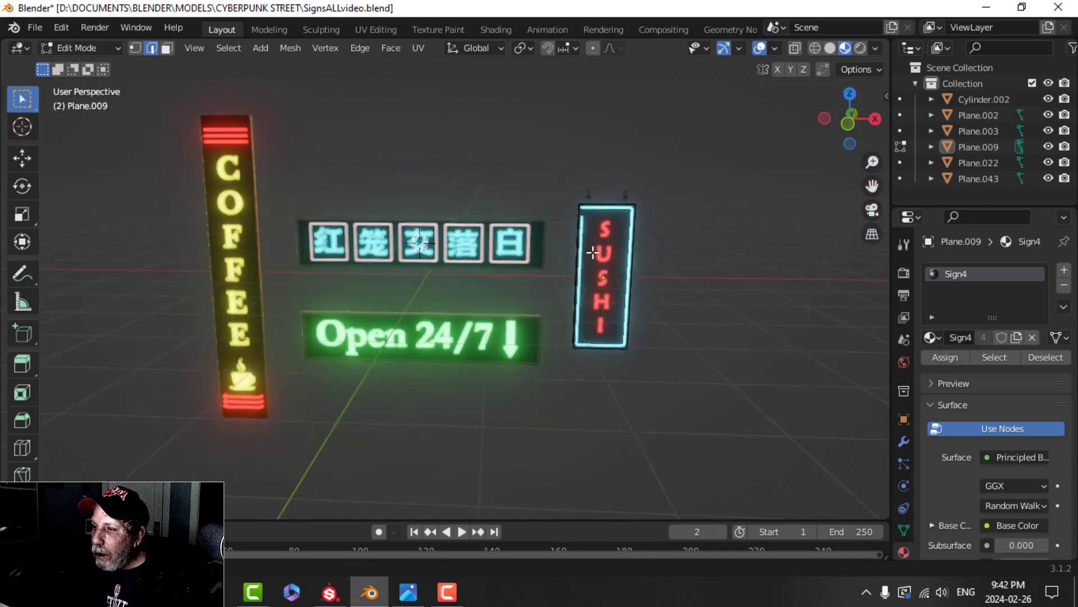
pyautogui.scroll(2, 631, 253)
pyautogui.moveTo(709, 248); pyautogui.dragTo(573, 264, button='middle')
pyautogui.hotkey('ctrl', 's')
pyautogui.scroll(-2, 337, 292)
pyautogui.keyDown('shift'); pyautogui.moveTo(303, 288); pyautogui.dragTo(385, 275, button='middle'); pyautogui.keyUp('shift')
pyautogui.moveTo(457, 276); pyautogui.dragTo(428, 274, button='middle')
pyautogui.scroll(4, 470, 319)
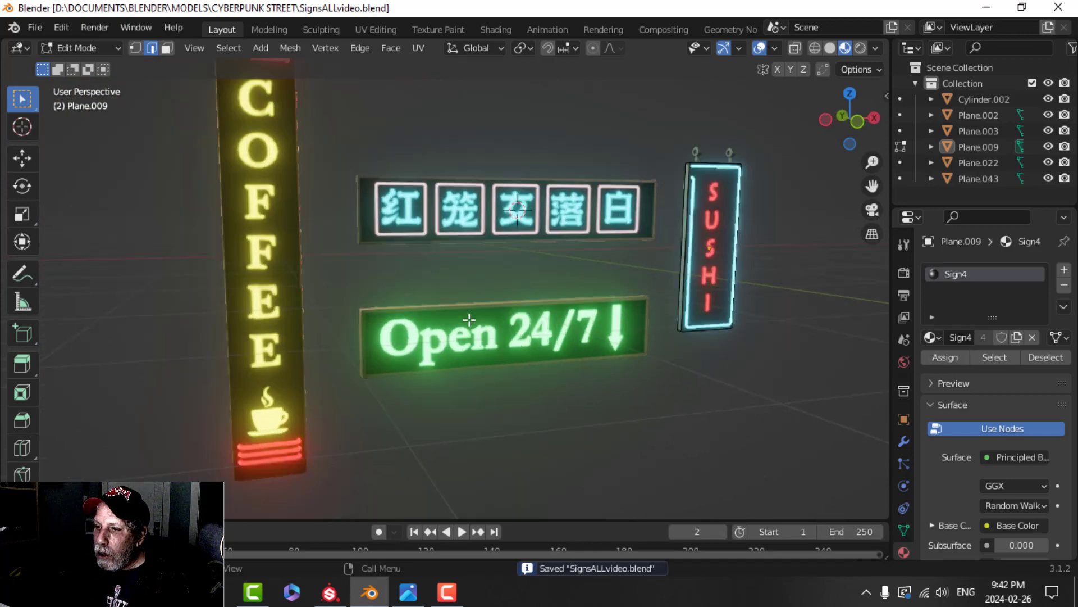
pyautogui.keyDown('shift'); pyautogui.moveTo(494, 326); pyautogui.dragTo(497, 258, button='middle'); pyautogui.keyUp('shift')
pyautogui.scroll(-3, 479, 259)
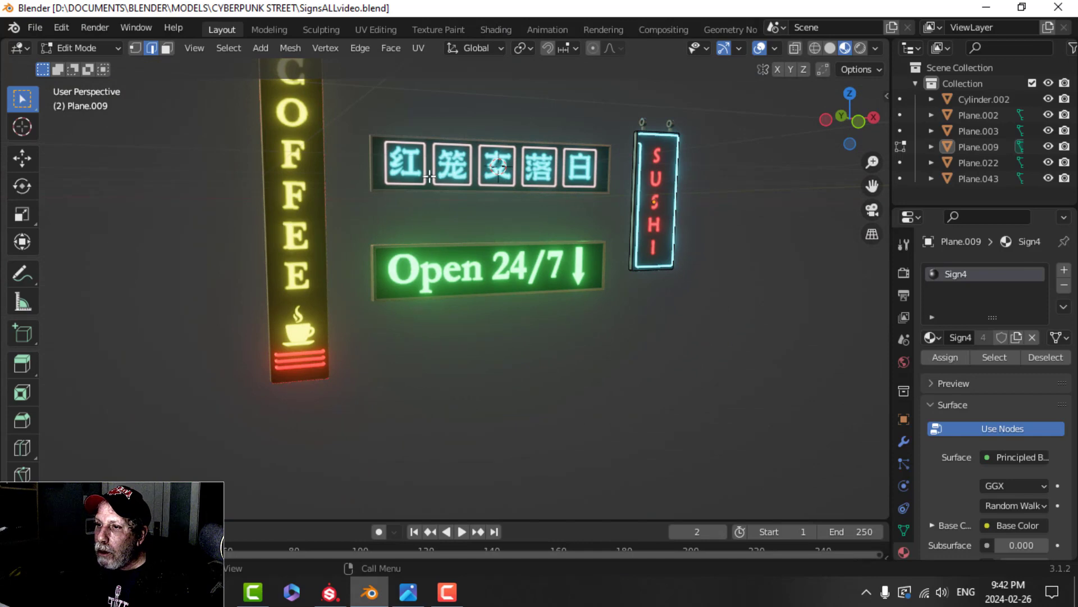
# - Select the Open 24/7 sign in the Shading workspace's Object Mode and move its Principled shader farther from the texture nodes
pyautogui.click(495, 29)
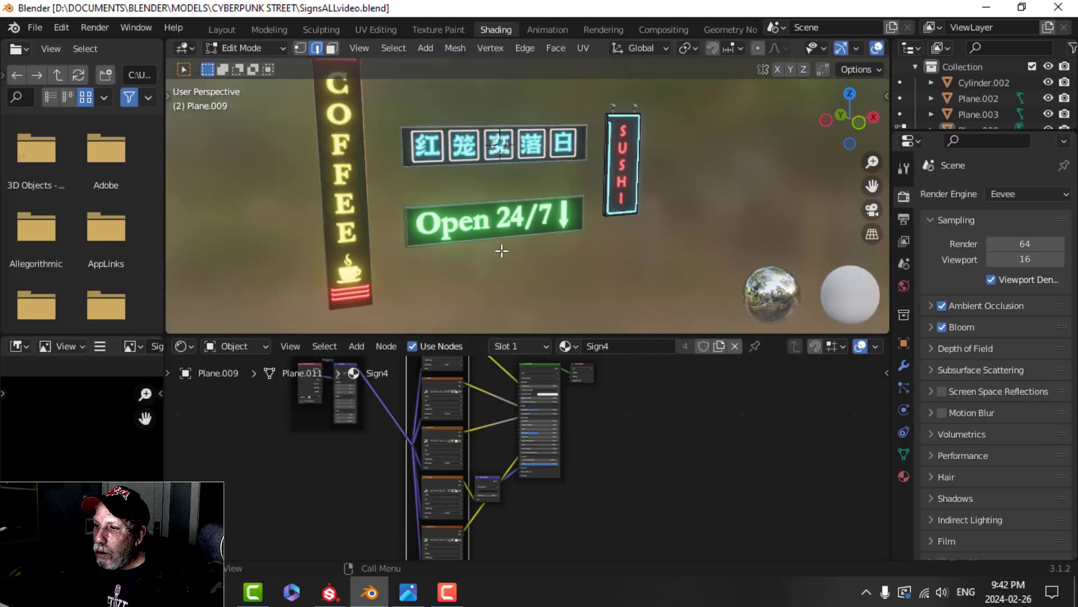
pyautogui.press('Tab')
pyautogui.click(481, 213)
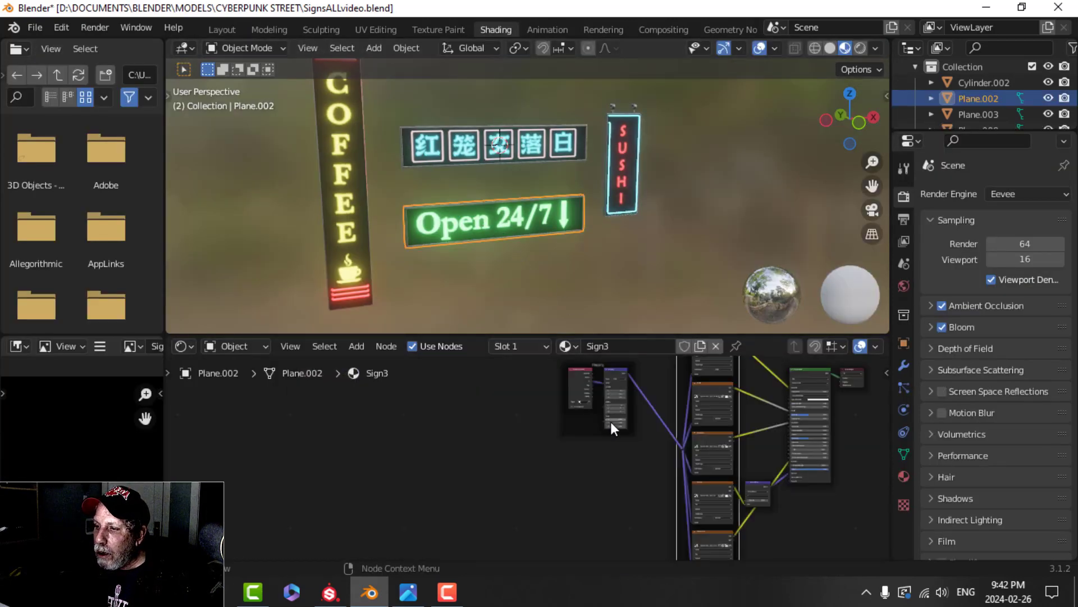
pyautogui.moveTo(611, 421); pyautogui.dragTo(443, 426, button='middle')
pyautogui.scroll(2, 686, 453)
pyautogui.moveTo(686, 452); pyautogui.dragTo(610, 511, button='middle')
pyautogui.moveTo(501, 386); pyautogui.dragTo(609, 443)
pyautogui.press('g')
pyautogui.click(839, 444)
# - Insert a ColorRamp node into the link between the Sign3 Displacement texture's Color output and the Principled shader's Emission
pyautogui.keyDown('shift'); pyautogui.moveTo(515, 489); pyautogui.dragTo(506, 423, button='middle'); pyautogui.keyUp('shift')
pyautogui.scroll(3, 508, 423)
pyautogui.keyDown('shift'); pyautogui.moveTo(562, 459); pyautogui.dragTo(544, 387, button='middle'); pyautogui.keyUp('shift')
pyautogui.scroll(3, 500, 451)
pyautogui.moveTo(500, 452); pyautogui.dragTo(492, 523, button='middle')
pyautogui.scroll(3, 526, 449)
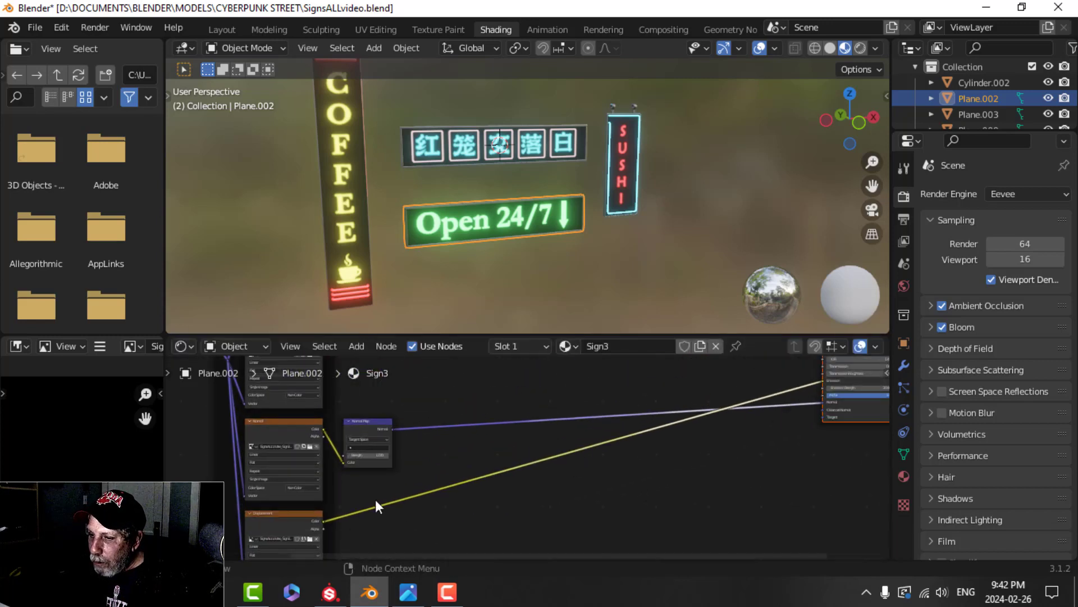
pyautogui.scroll(2, 571, 456)
pyautogui.moveTo(571, 457); pyautogui.dragTo(602, 378, button='middle')
pyautogui.hotkey('shift', 'a')
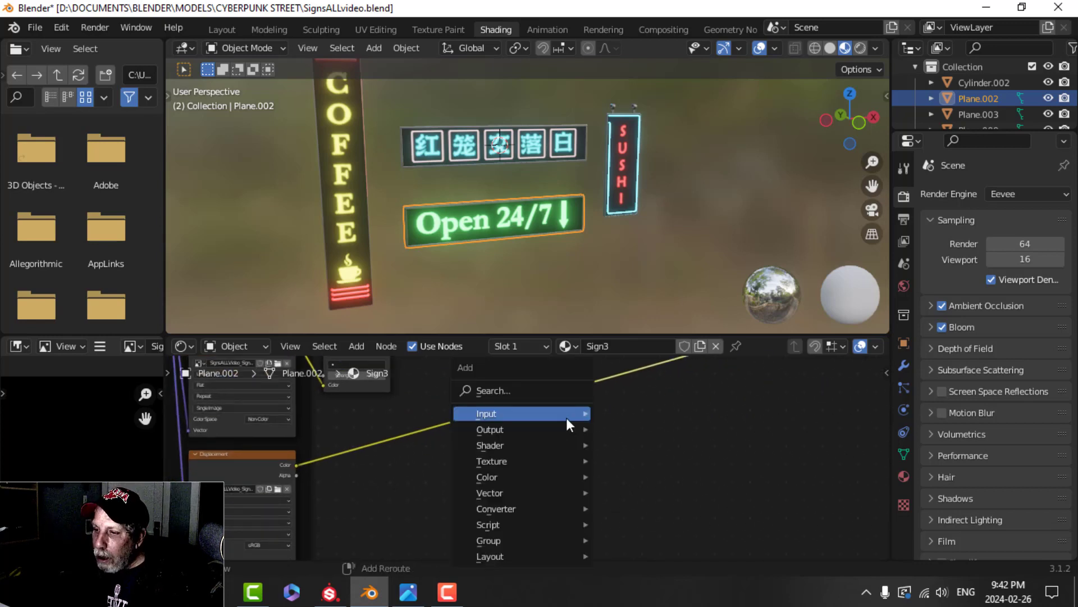
pyautogui.moveTo(521, 508)
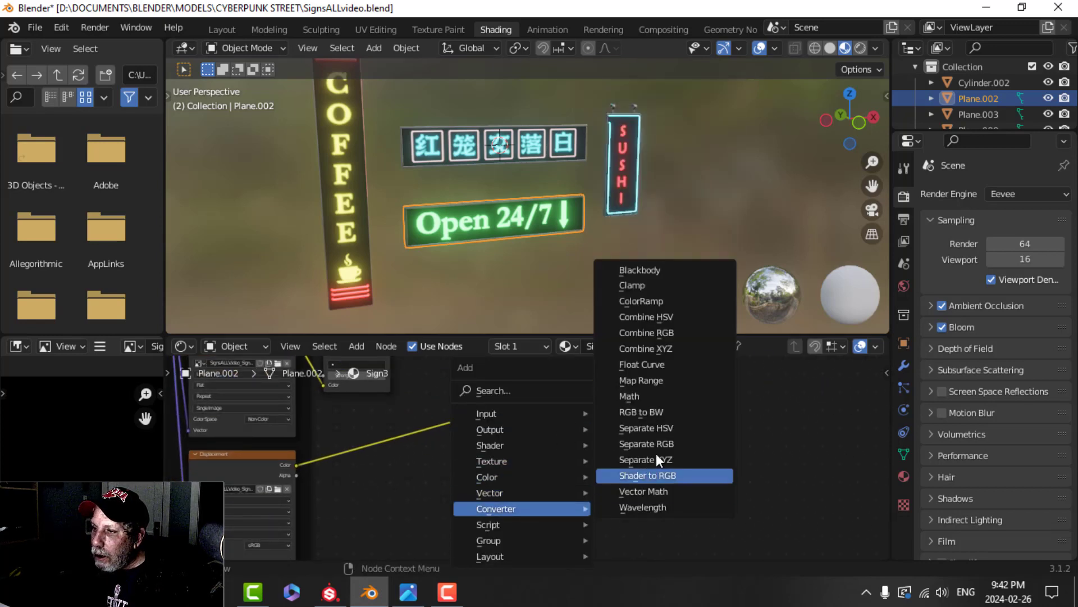
pyautogui.click(677, 300)
pyautogui.click(590, 430)
pyautogui.scroll(3, 591, 430)
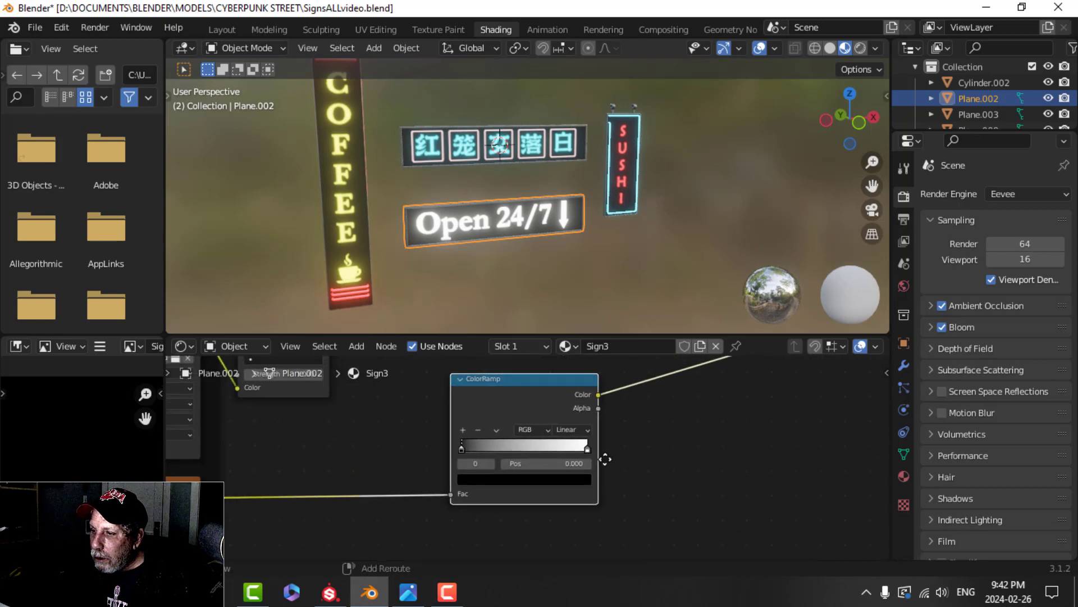
# - Set the white end stop of the Sign3 ColorRamp to magenta
pyautogui.moveTo(646, 453); pyautogui.dragTo(558, 448, button='middle')
pyautogui.scroll(2, 522, 440)
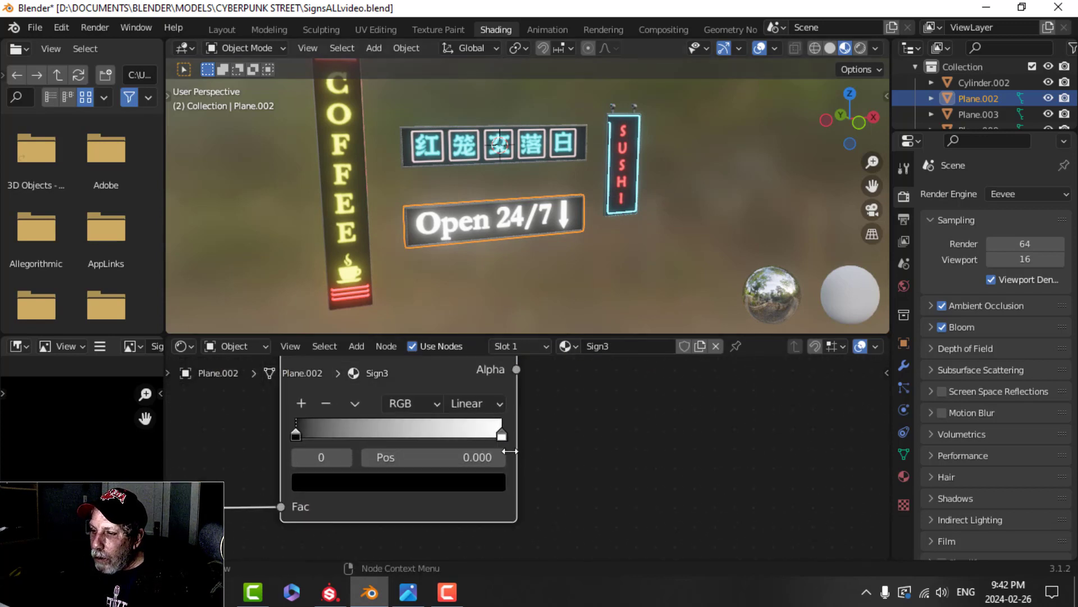
pyautogui.click(501, 435)
pyautogui.click(467, 482)
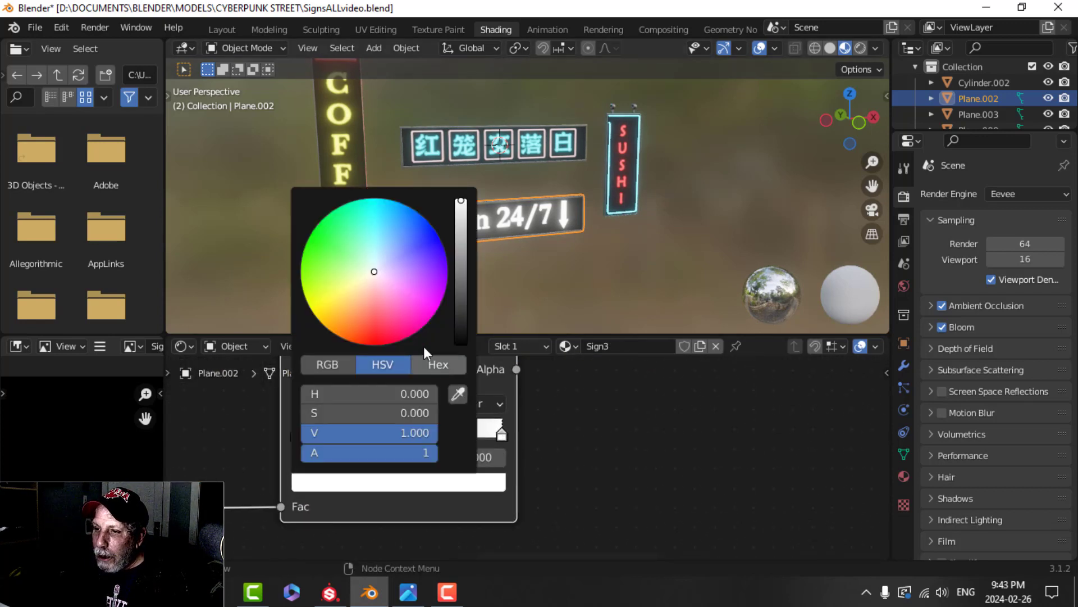
pyautogui.click(321, 268)
pyautogui.click(395, 235)
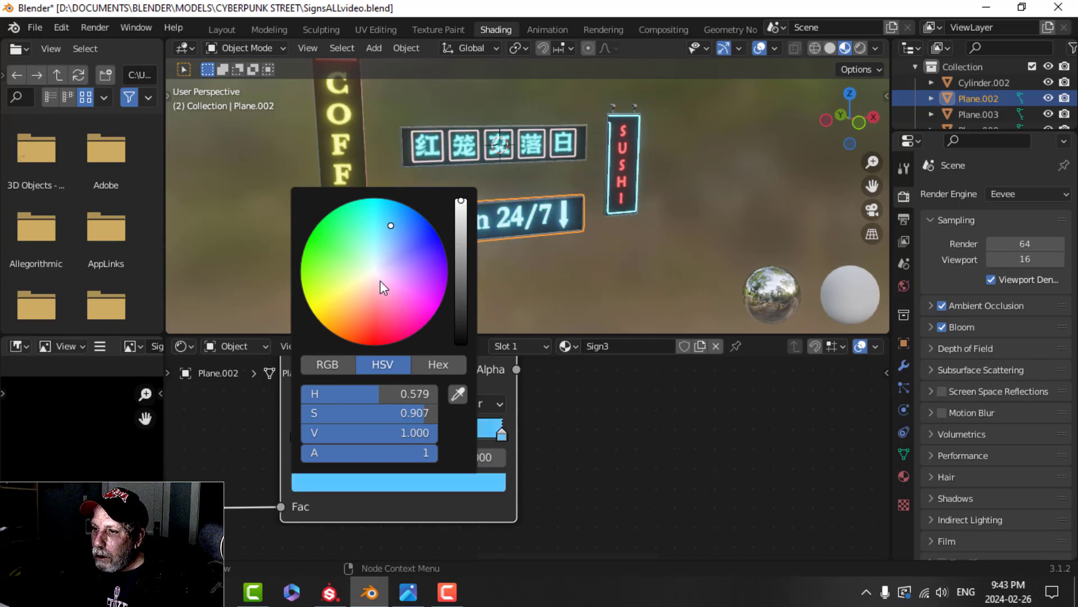
pyautogui.moveTo(380, 280); pyautogui.dragTo(430, 299)
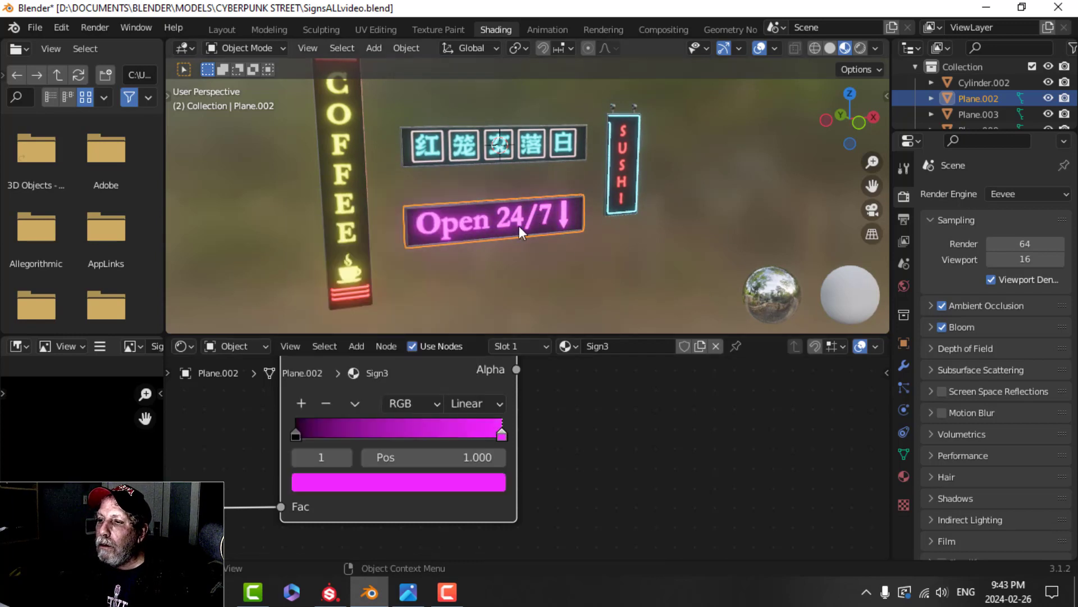
# - Review the recoloured sign in the Layout workspace, select the COFFEE sign, and return to the Shading workspace
pyautogui.click(224, 31)
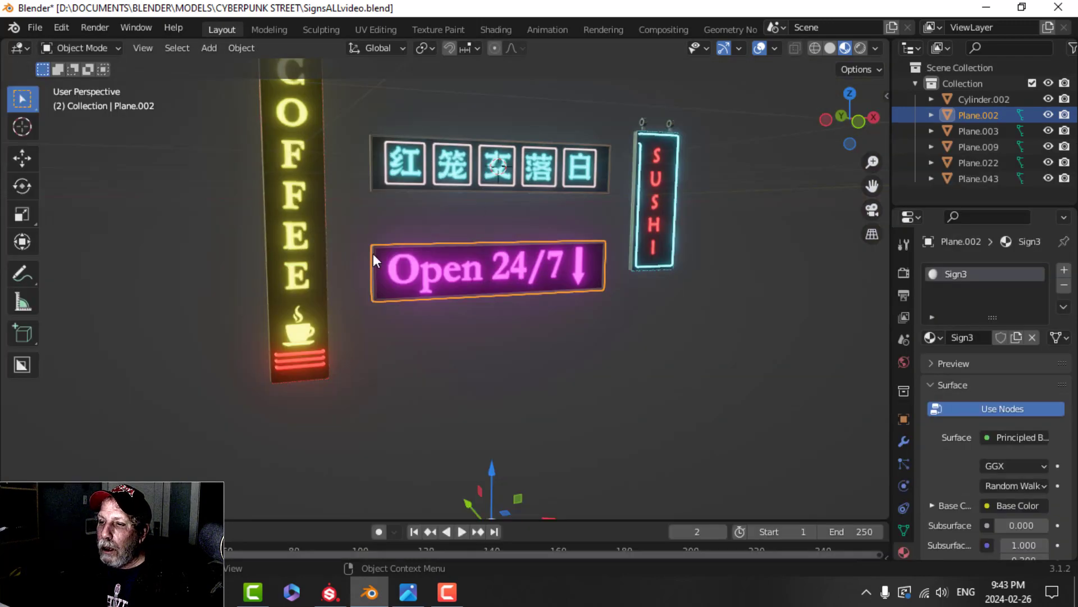
pyautogui.scroll(-2, 371, 255)
pyautogui.click(372, 200)
pyautogui.keyDown('shift'); pyautogui.moveTo(370, 142); pyautogui.dragTo(423, 163, button='middle'); pyautogui.keyUp('shift')
pyautogui.scroll(3, 402, 196)
pyautogui.scroll(-2, 358, 112)
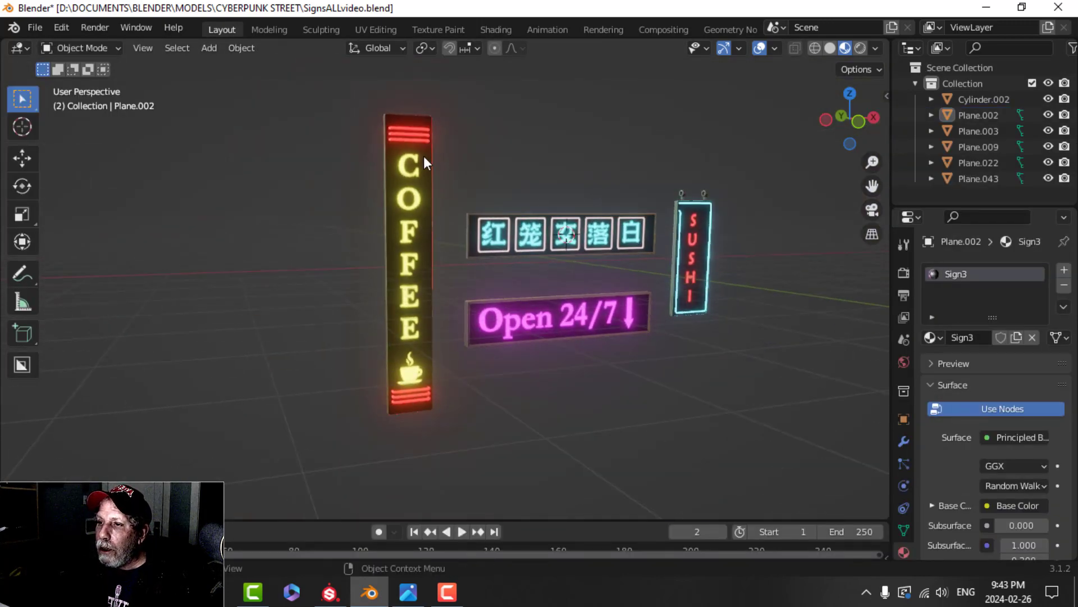
pyautogui.click(421, 125)
pyautogui.click(497, 31)
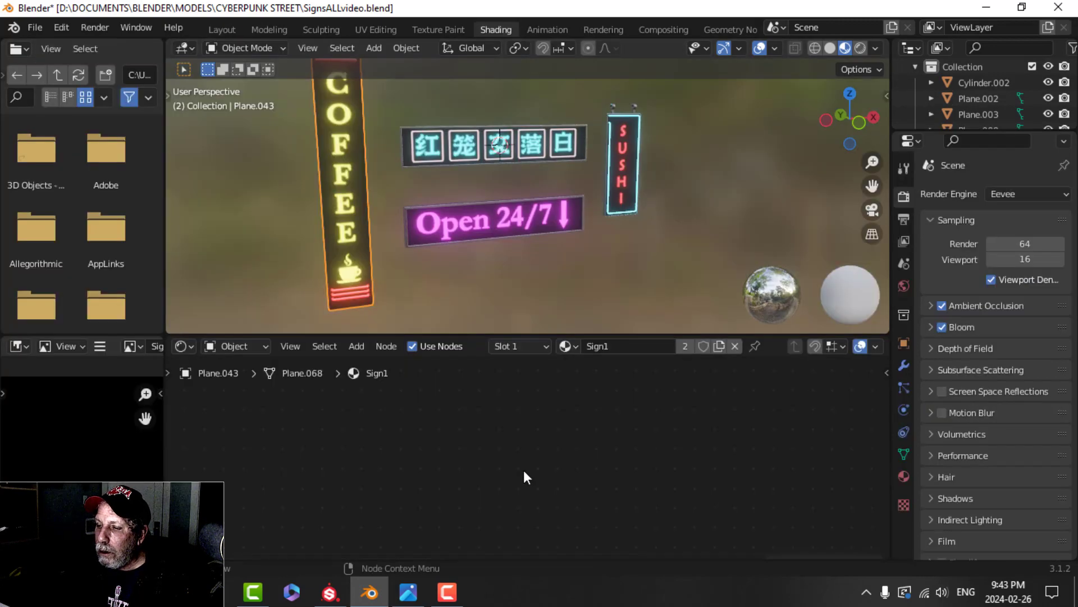
# - Move the Sign1 material's Principled shader away from the texture nodes to make room for another node
pyautogui.scroll(-10, 517, 447)
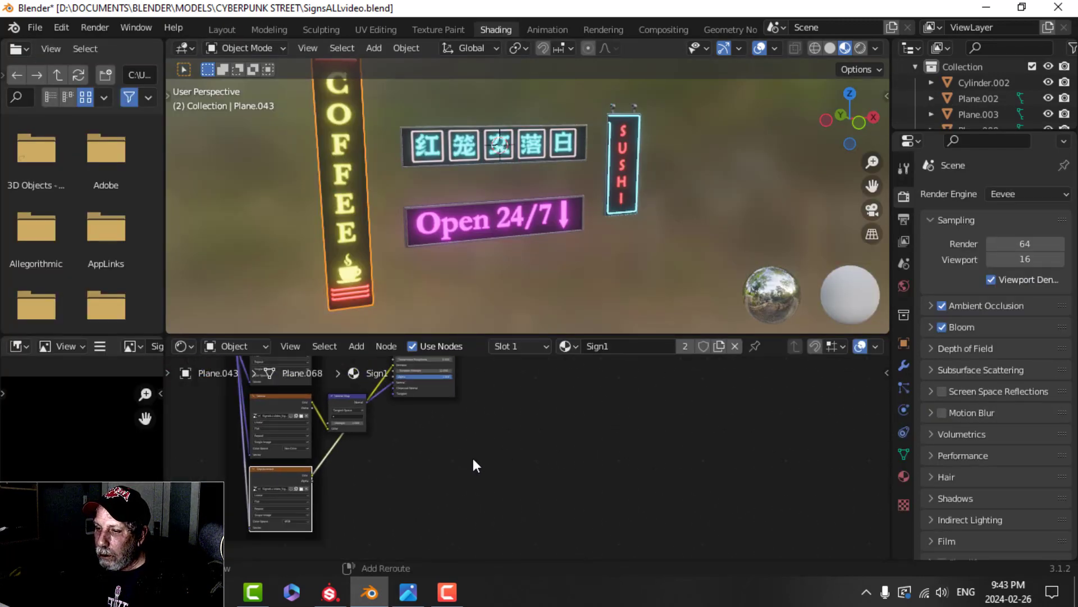
pyautogui.scroll(3, 487, 471)
pyautogui.keyDown('shift'); pyautogui.moveTo(472, 458); pyautogui.dragTo(550, 456, button='middle'); pyautogui.keyUp('shift')
pyautogui.keyDown('shift'); pyautogui.moveTo(497, 479); pyautogui.dragTo(487, 536, button='middle'); pyautogui.keyUp('shift')
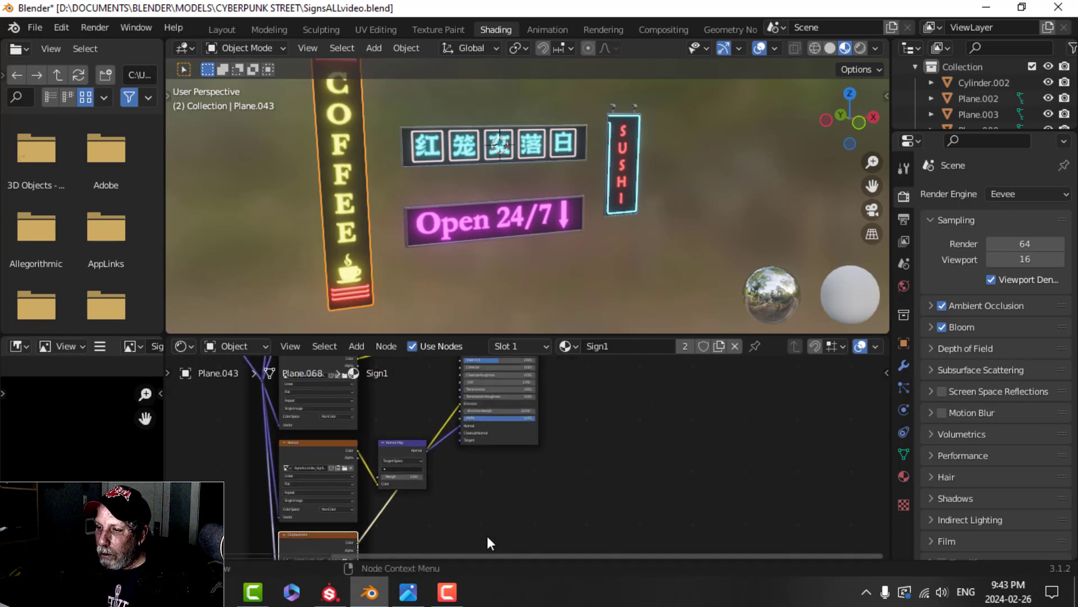
pyautogui.keyDown('shift'); pyautogui.moveTo(512, 458); pyautogui.dragTo(507, 463, button='middle'); pyautogui.keyUp('shift')
pyautogui.moveTo(514, 438); pyautogui.dragTo(646, 452)
pyautogui.keyDown('shift'); pyautogui.moveTo(519, 536); pyautogui.dragTo(554, 476, button='middle'); pyautogui.keyUp('shift')
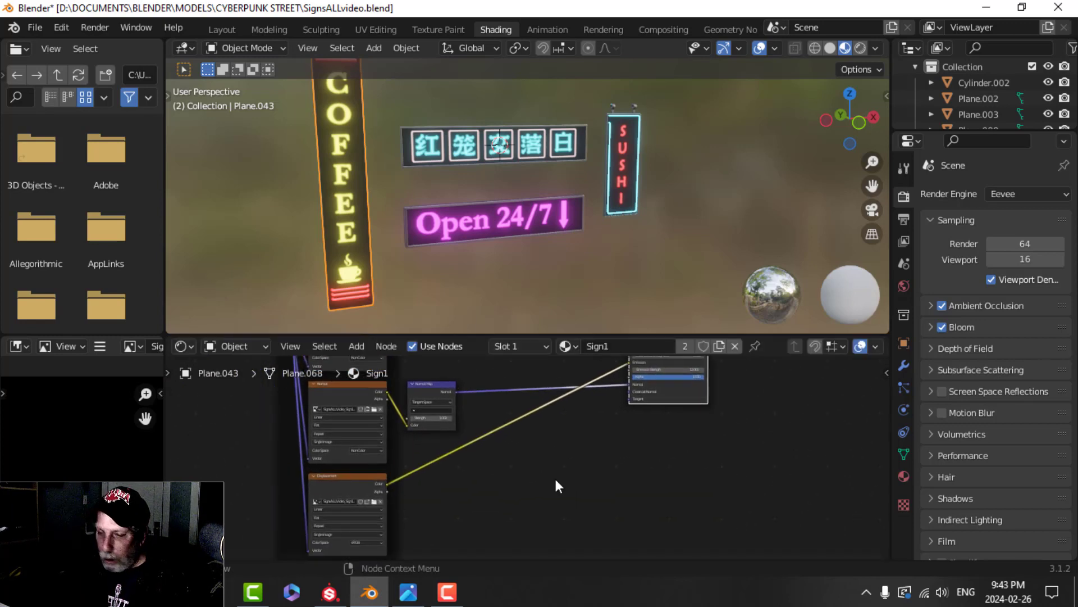
# - Insert a ColorRamp node into the link between the Sign1 Displacement texture and the Principled shader's Emission
pyautogui.hotkey('shift', 'a')
pyautogui.moveTo(551, 479)
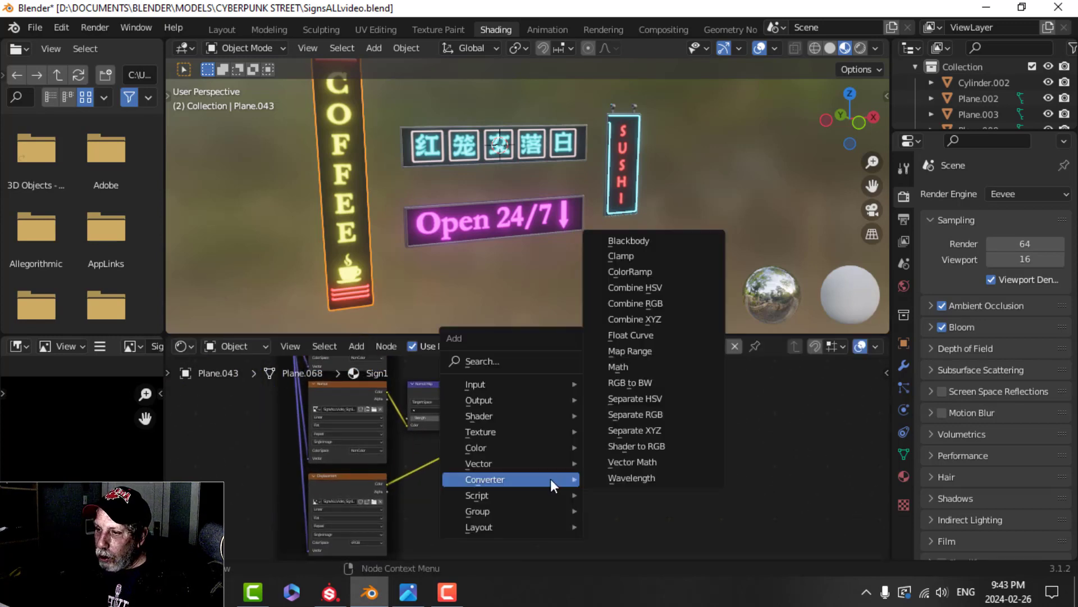
pyautogui.click(652, 271)
pyautogui.click(500, 407)
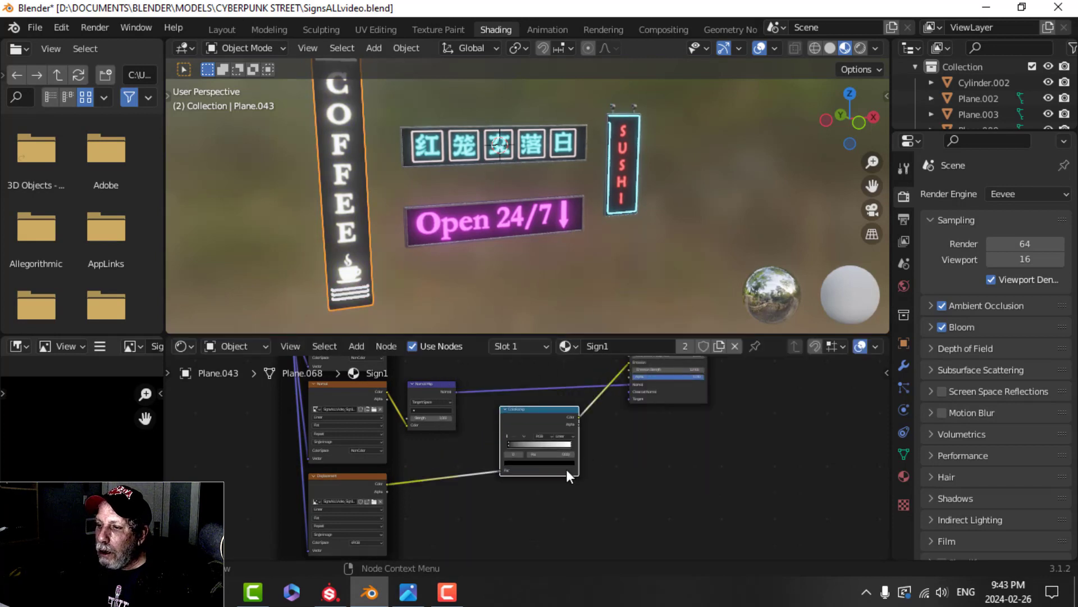
# - Set the Sign1 ColorRamp's white end stop to orange-yellow (H 0.074, S 0.979, V 1.000) and review the signs in the Layout workspace
pyautogui.scroll(3, 587, 463)
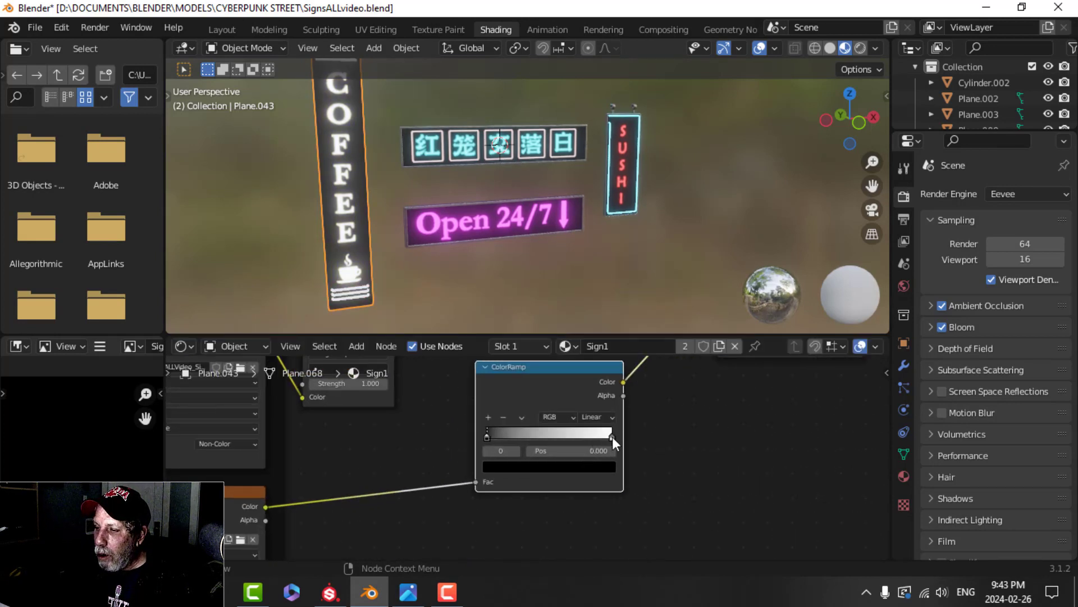
pyautogui.click(613, 436)
pyautogui.click(581, 464)
pyautogui.click(510, 365)
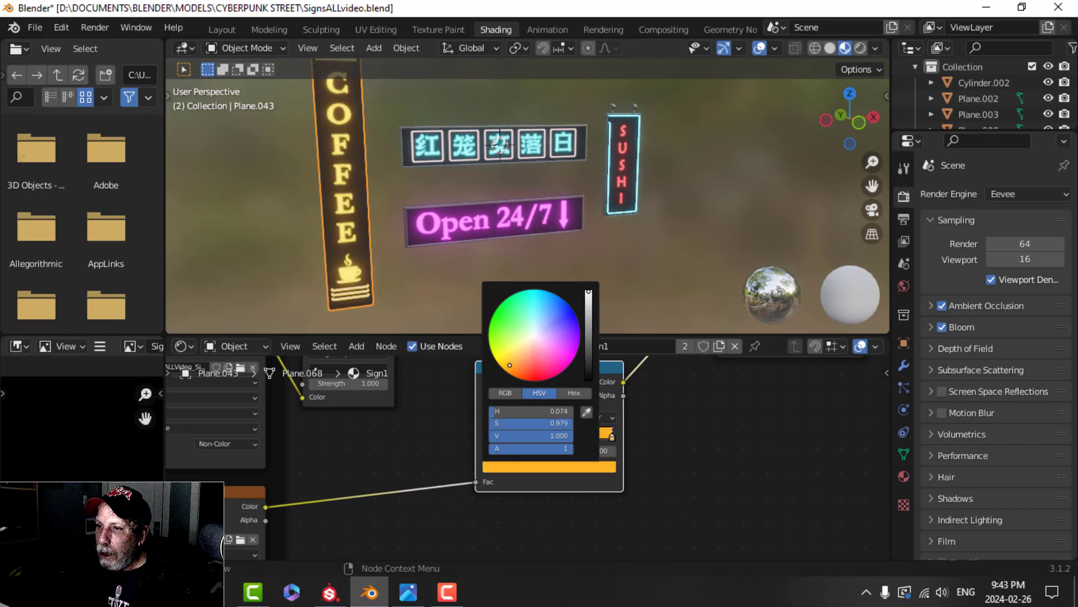
pyautogui.click(216, 30)
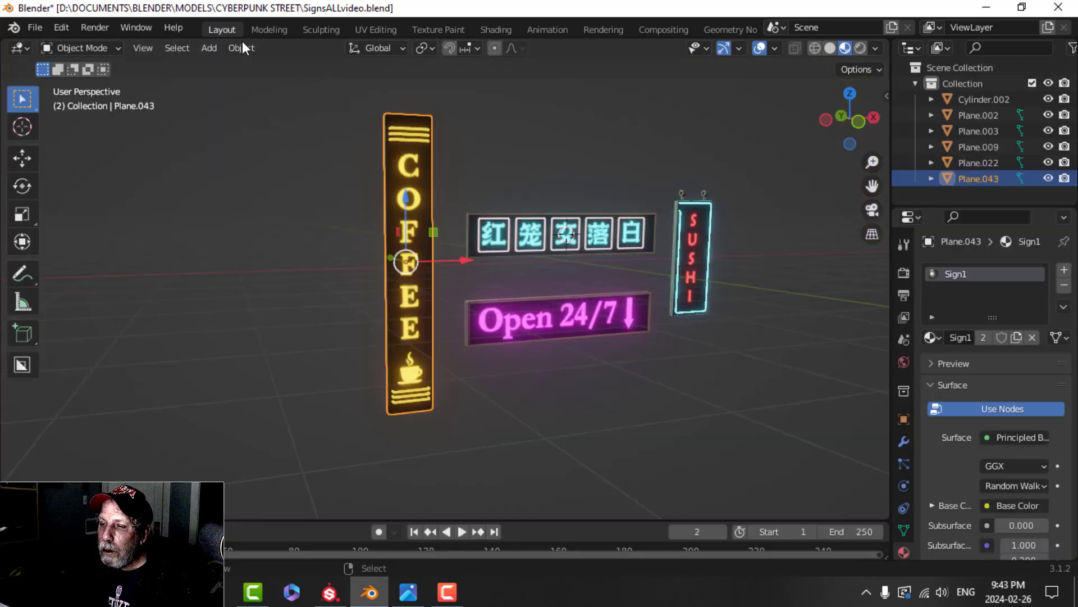
pyautogui.click(588, 206)
pyautogui.keyDown('shift'); pyautogui.moveTo(589, 216); pyautogui.dragTo(510, 240, button='middle'); pyautogui.keyUp('shift')
pyautogui.scroll(1, 535, 231)
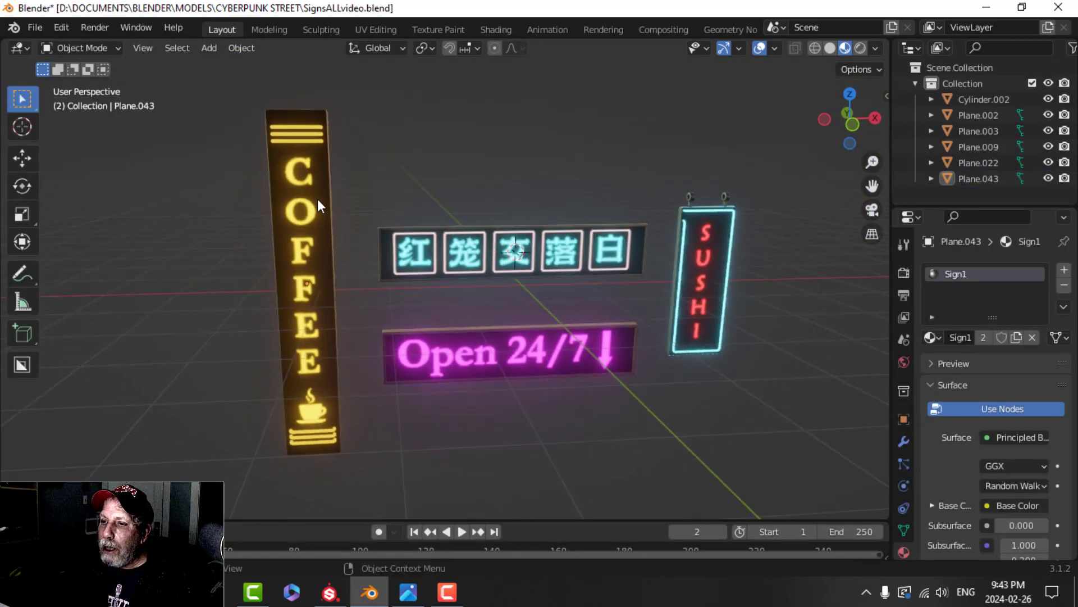
# - Try a rotated duplicate of the COFFEE sign offset along the X axis and delete the copy
pyautogui.click(317, 199)
pyautogui.scroll(-4, 359, 215)
pyautogui.moveTo(400, 230); pyautogui.dragTo(466, 212, button='middle')
pyautogui.scroll(-1, 442, 217)
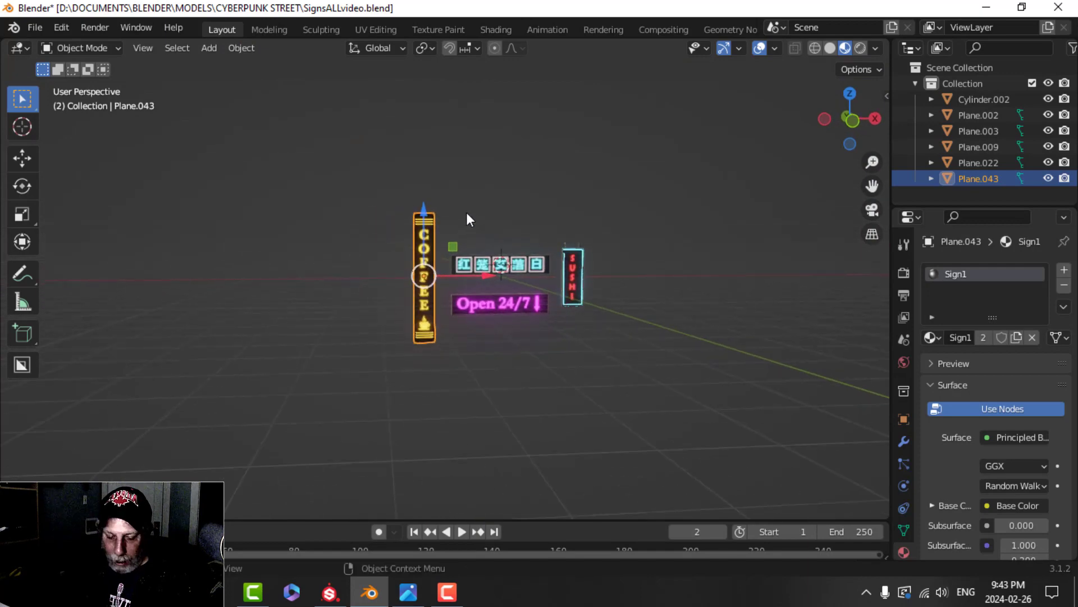
pyautogui.hotkey('shift', 'd')
pyautogui.press('x')
pyautogui.moveTo(362, 274); pyautogui.dragTo(335, 288, button='middle')
pyautogui.press('r')
pyautogui.click(337, 393)
pyautogui.scroll(3, 388, 316)
pyautogui.press('Delete')
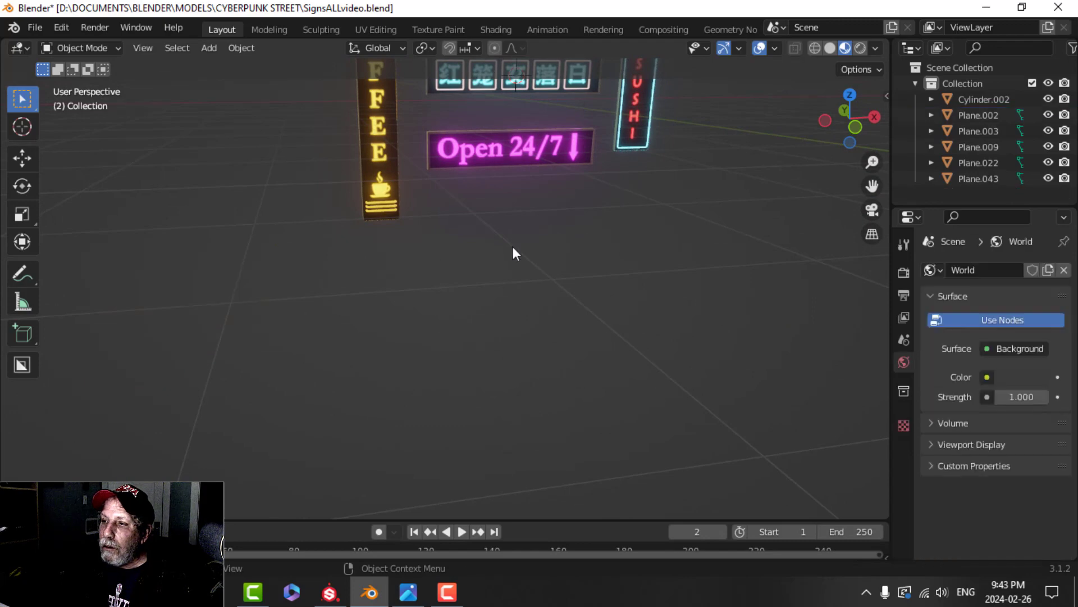
# - Examine the glowing signs at an angle and compare them with Emissives-studio.jpg in the image viewer before returning to Blender
pyautogui.moveTo(512, 250); pyautogui.dragTo(418, 502, button='middle')
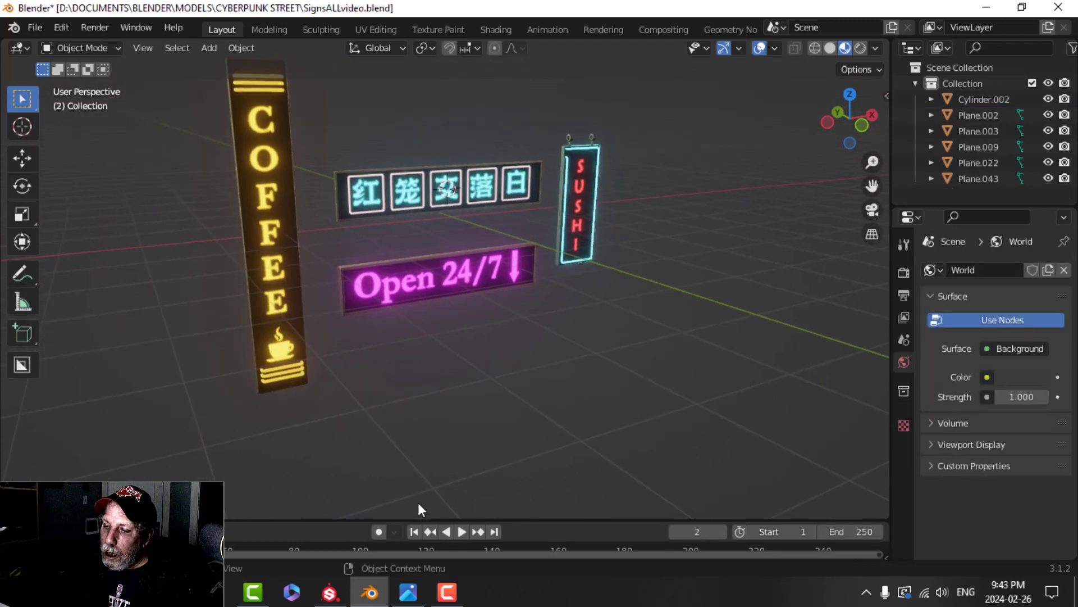
pyautogui.click(408, 592)
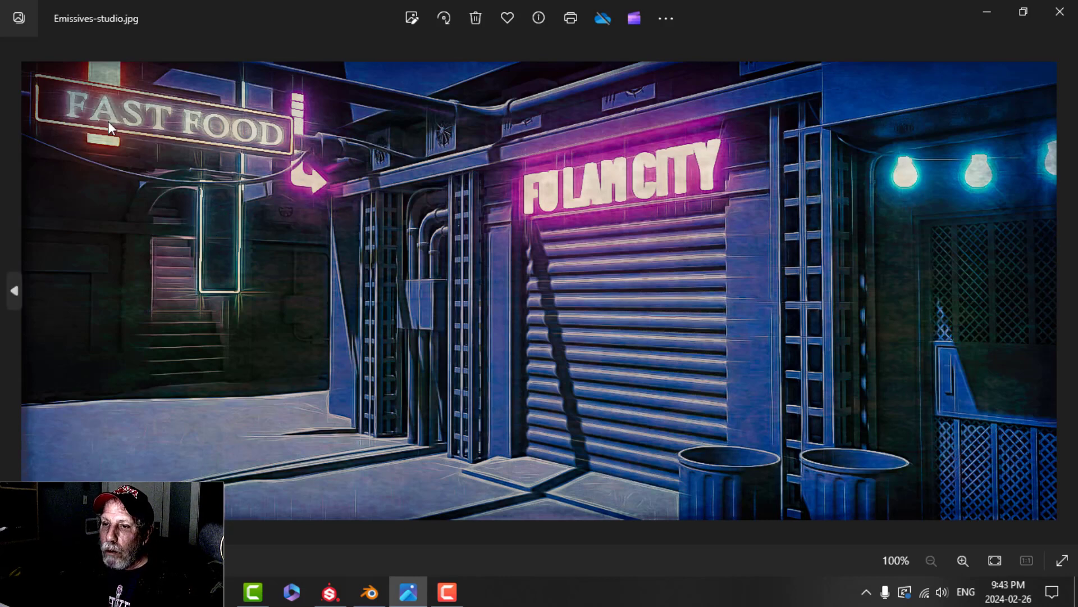
pyautogui.click(370, 592)
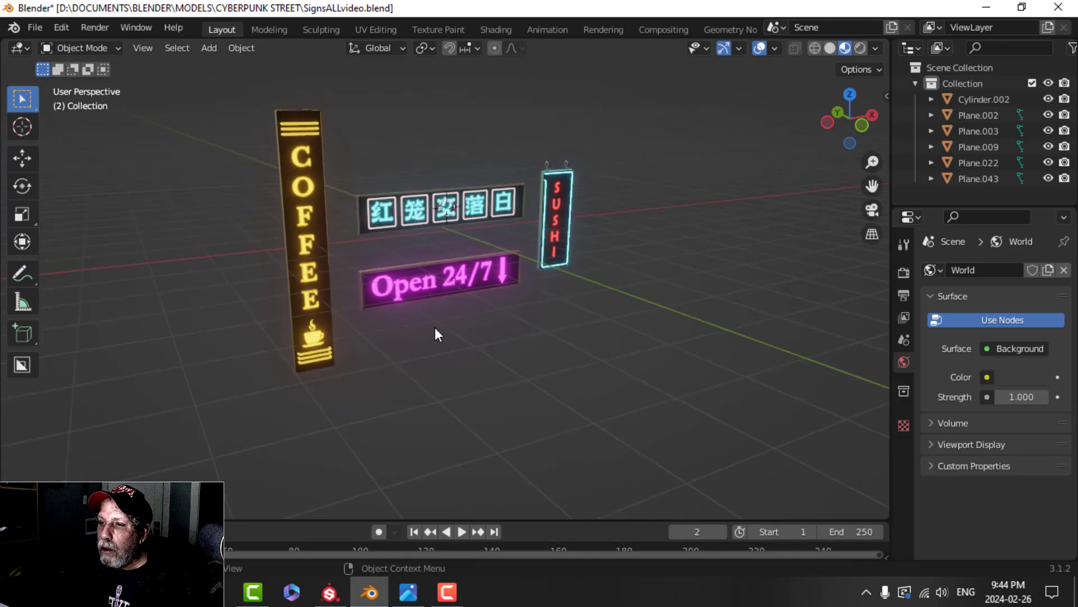
pyautogui.moveTo(487, 331); pyautogui.dragTo(520, 372, button='middle')
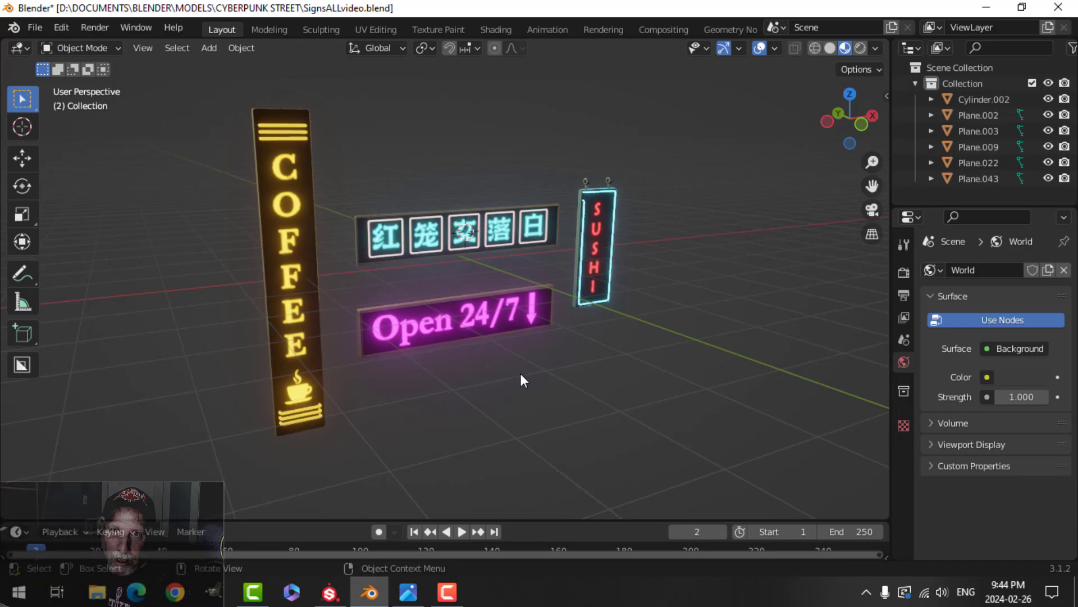